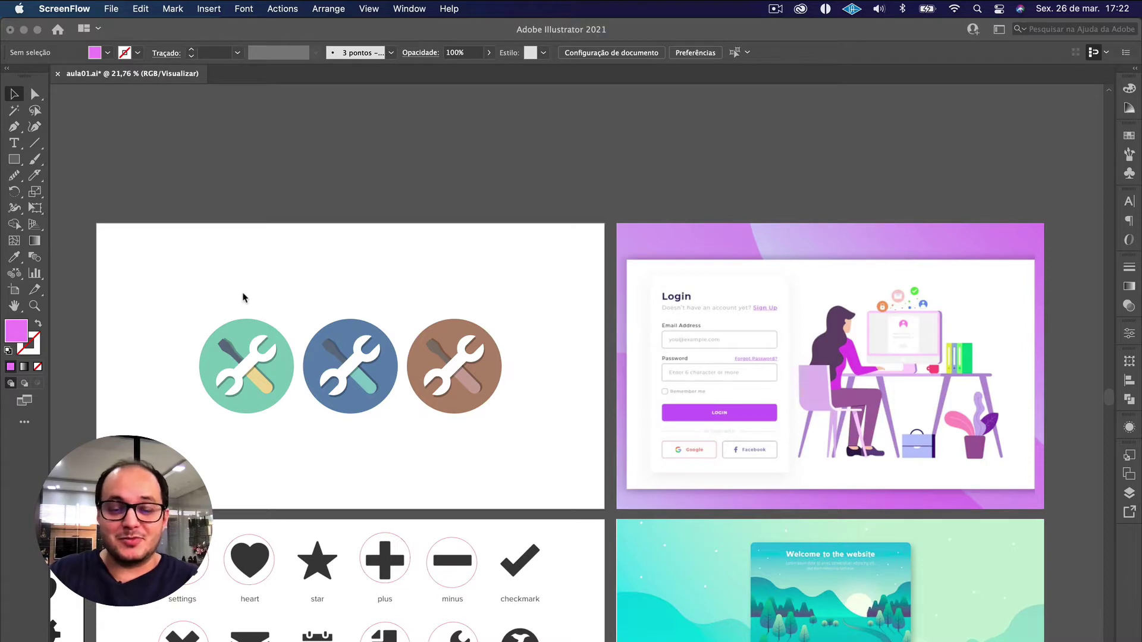
Step: Examine the three wrench-and-screwdriver icons up close and show the document's colour swatches beside them
click(266, 400)
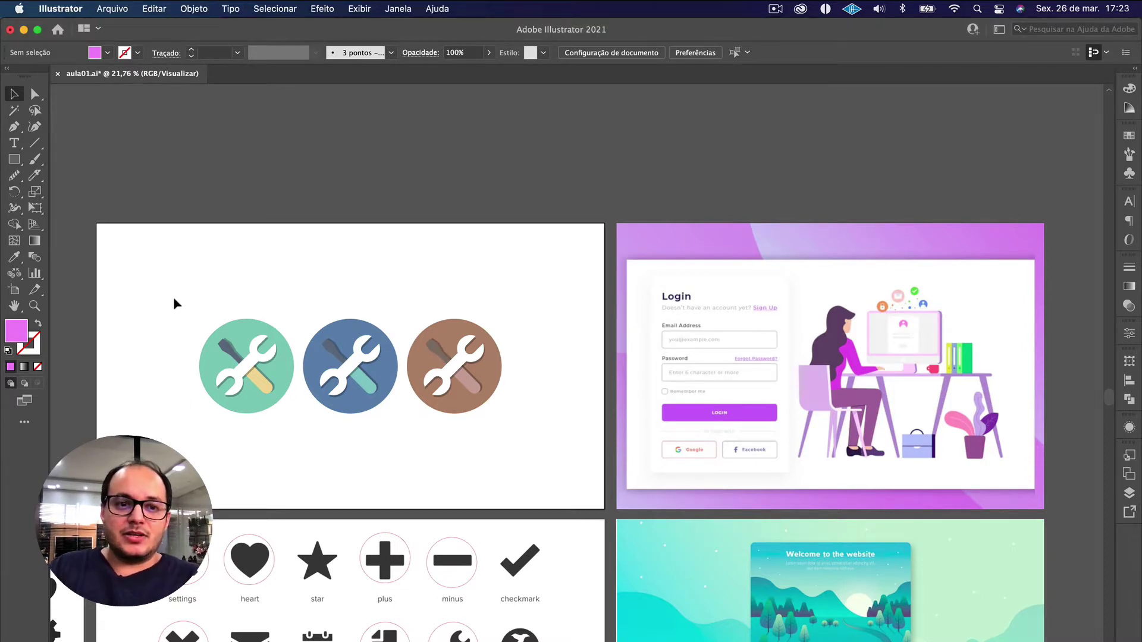
scroll(173, 297, up, 10)
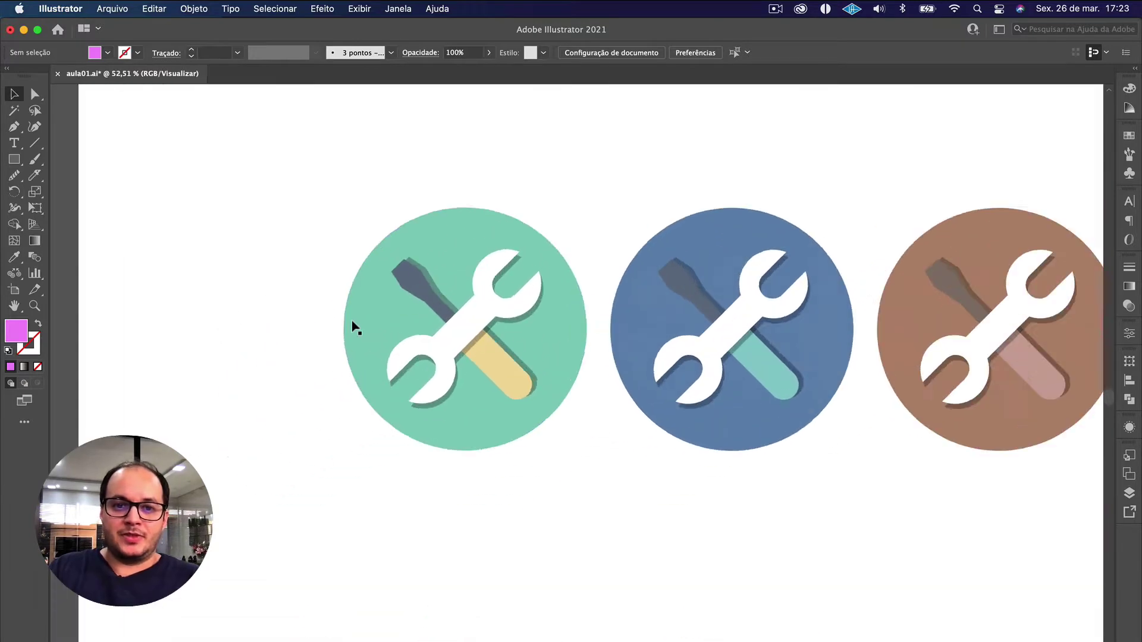
scroll(351, 320, up, 3)
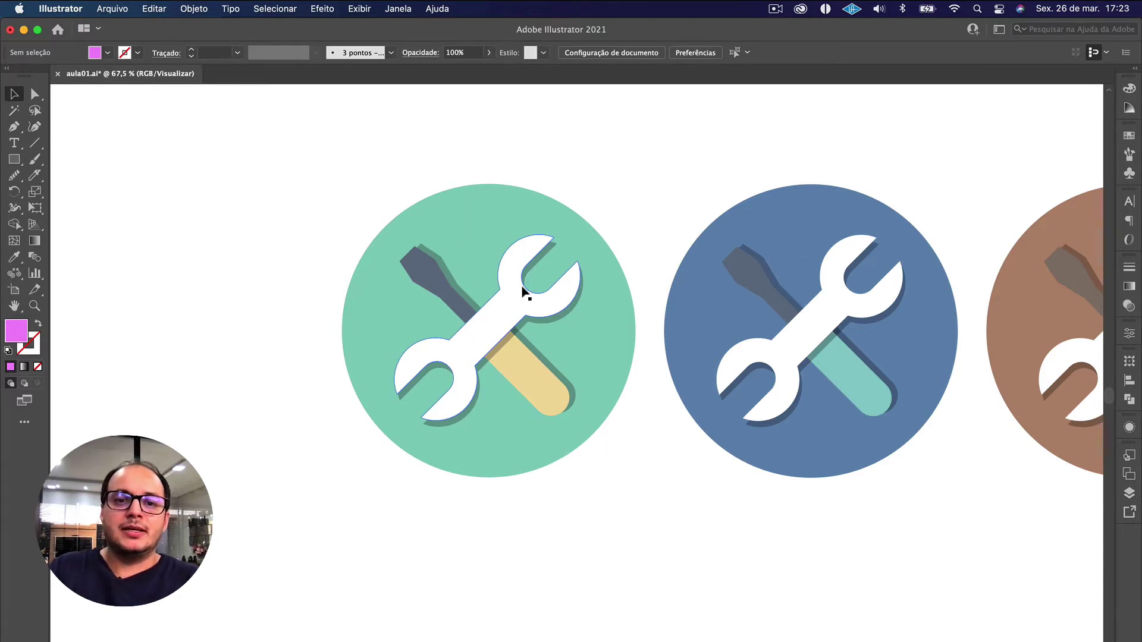
drag(273, 195, 547, 479)
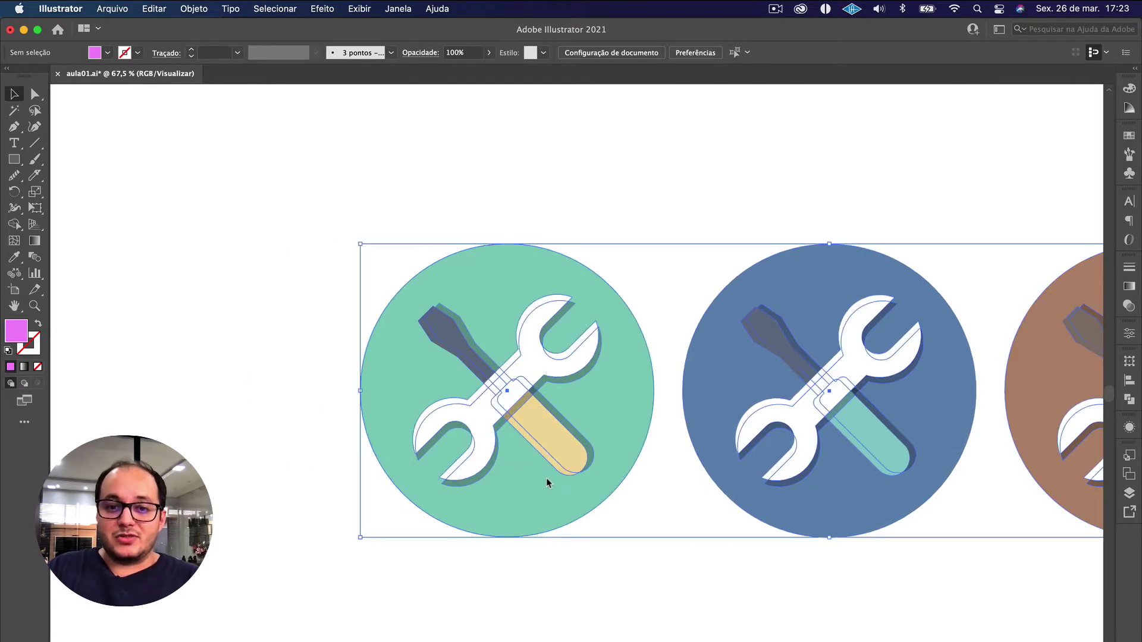
click(653, 565)
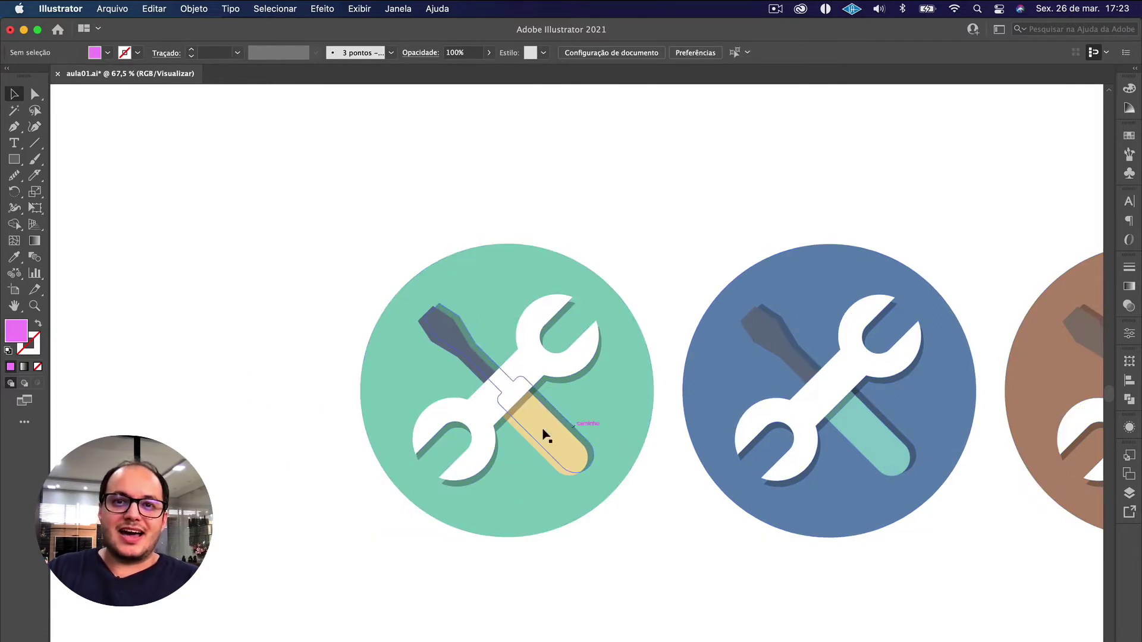
scroll(474, 425, down, 3)
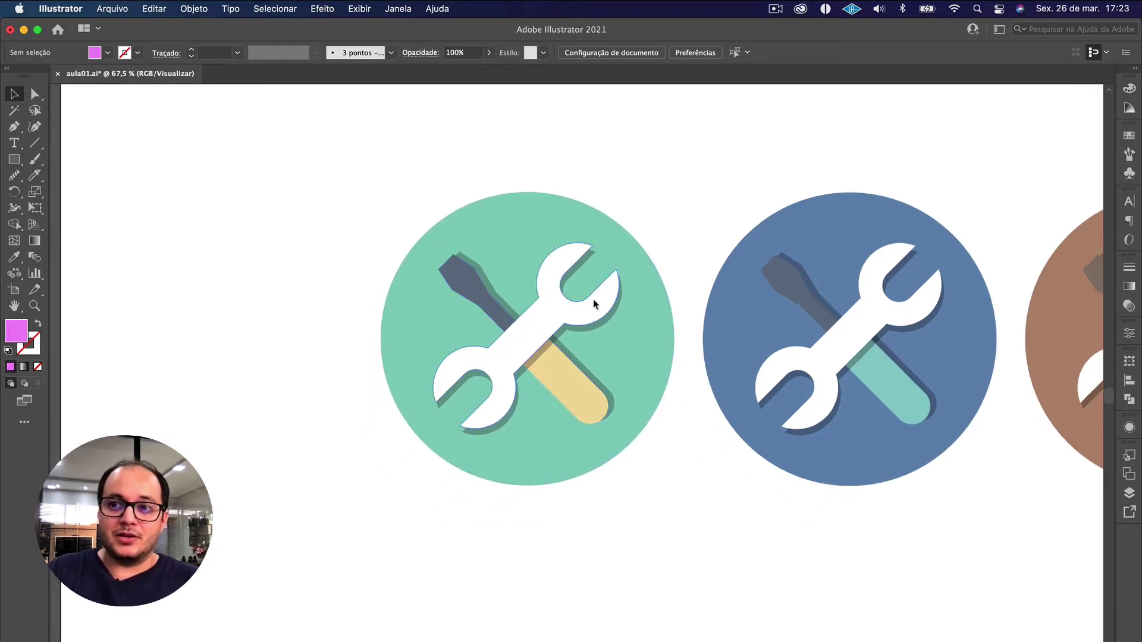
click(1130, 137)
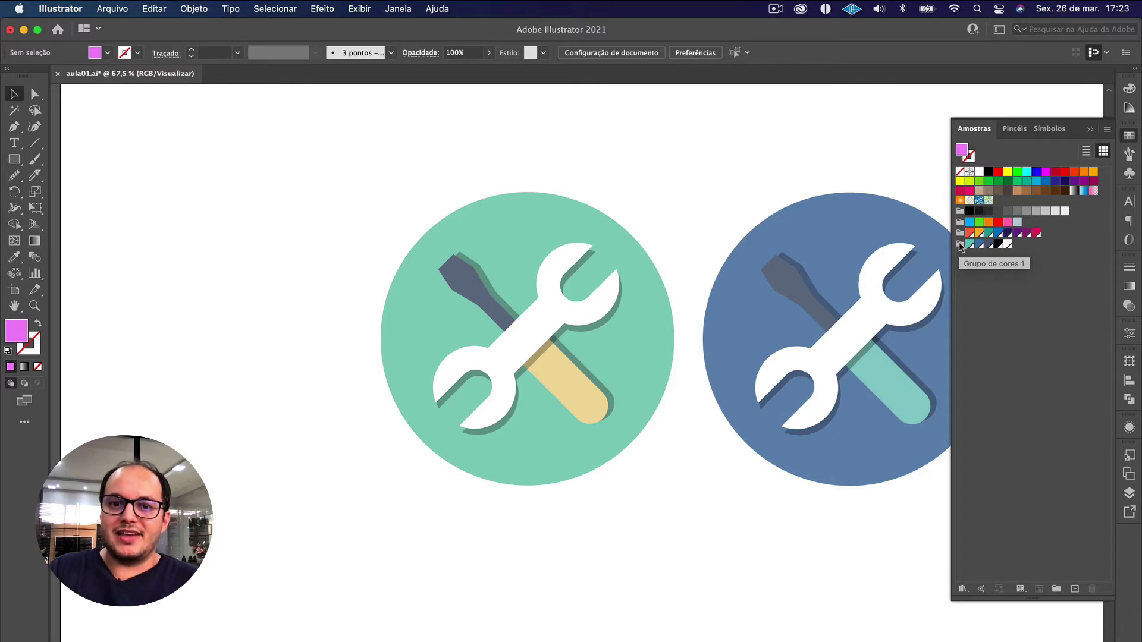
scroll(666, 333, left, 2)
scroll(666, 333, up, 1)
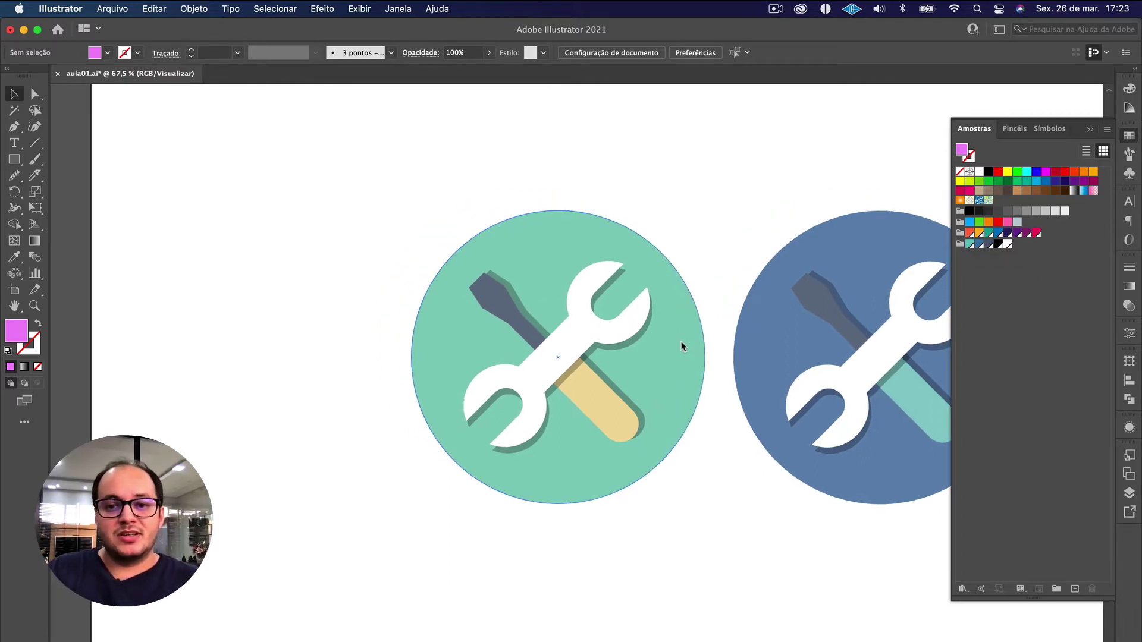
scroll(684, 347, down, 2)
drag(700, 343, 498, 366)
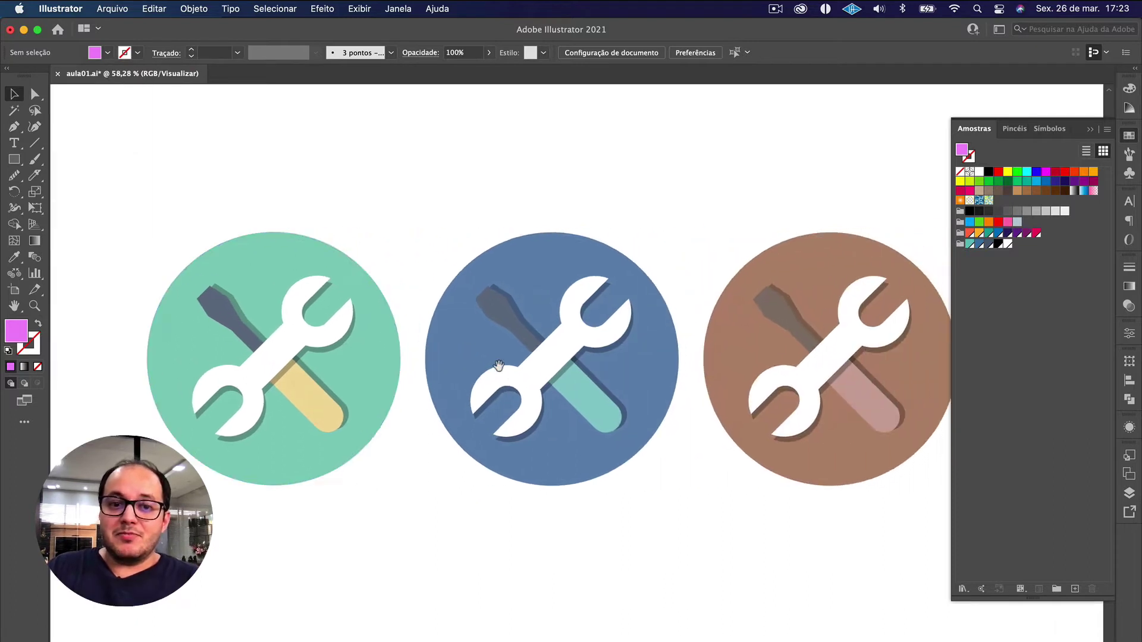
scroll(276, 308, down, 2)
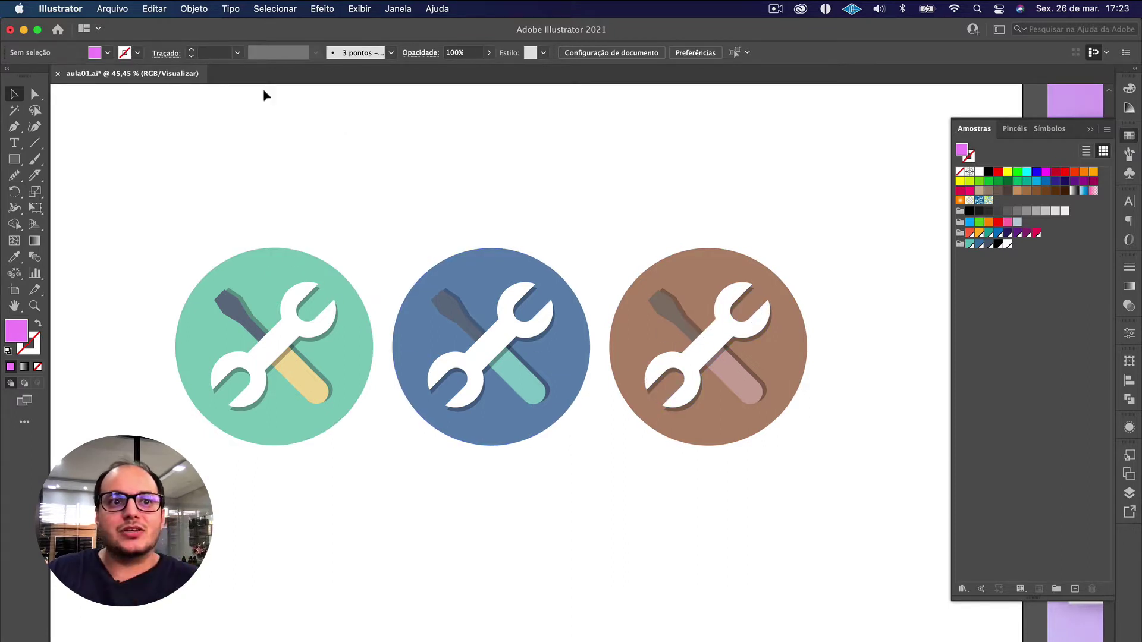
click(154, 8)
mouse_move(307, 262)
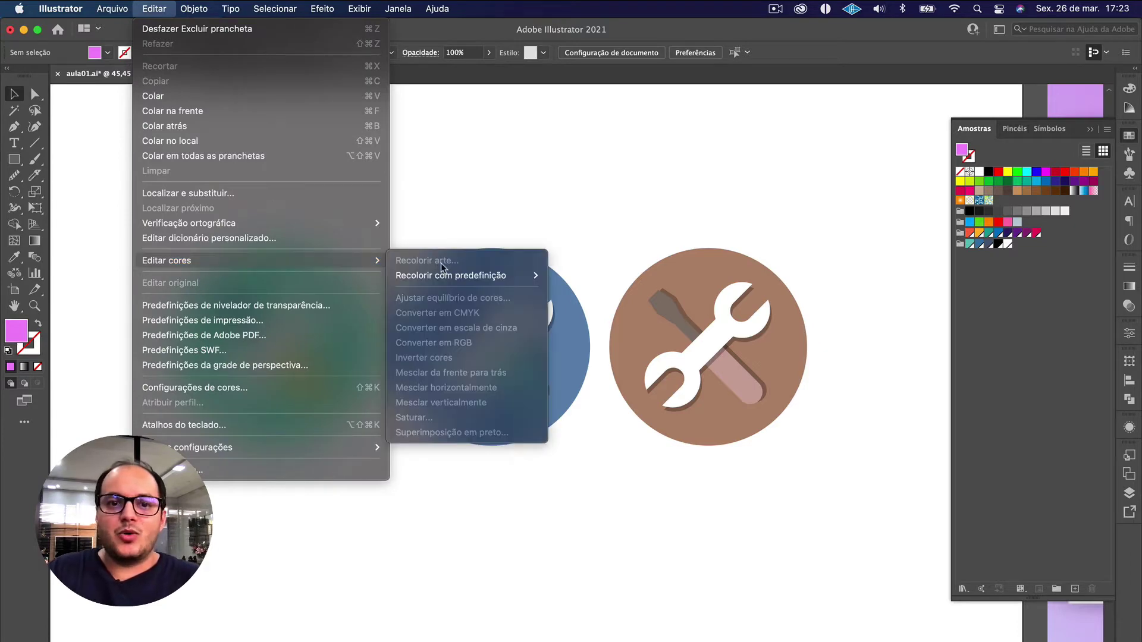
click(575, 258)
Step: Open Recolor Artwork for the brown tool icon's group and place the dialog clear of that icon
click(648, 310)
double_click(648, 311)
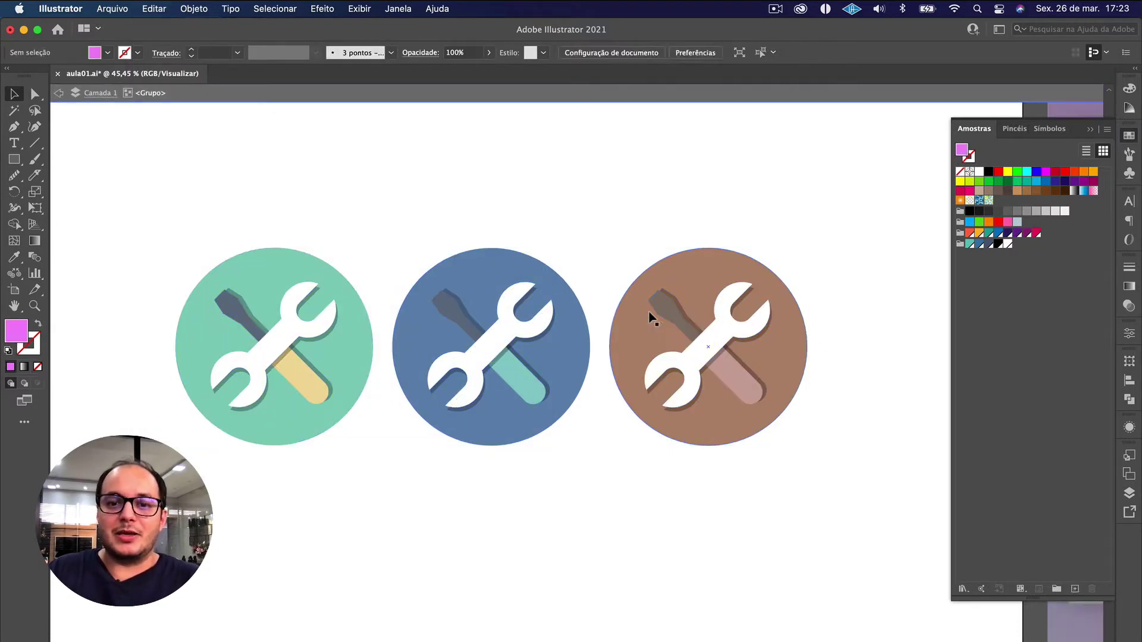
click(154, 8)
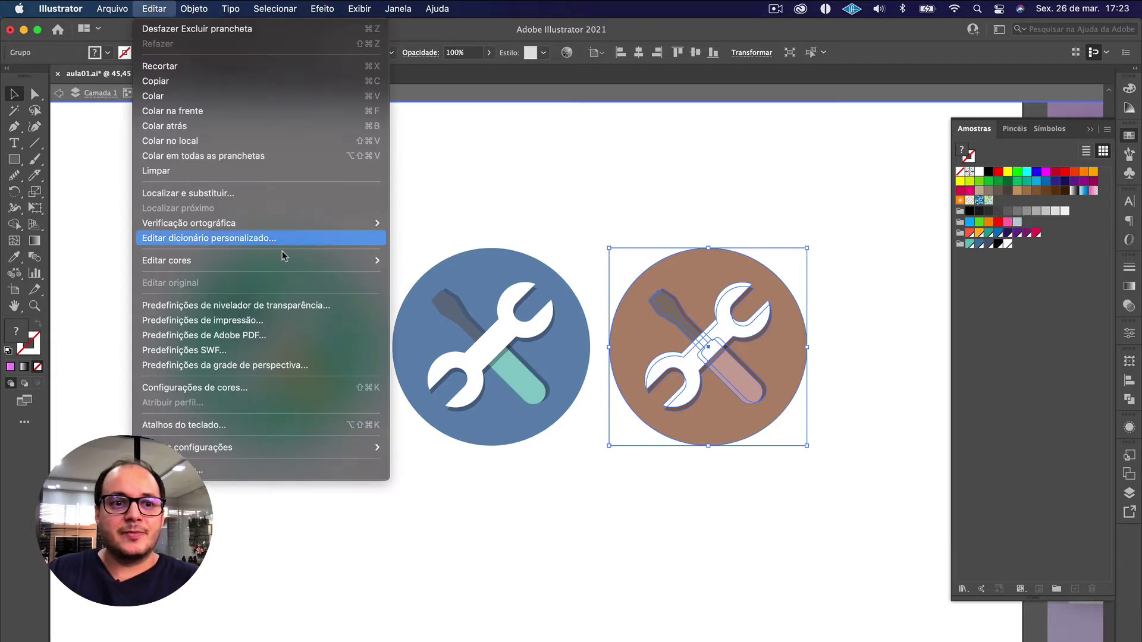
mouse_move(300, 264)
click(445, 260)
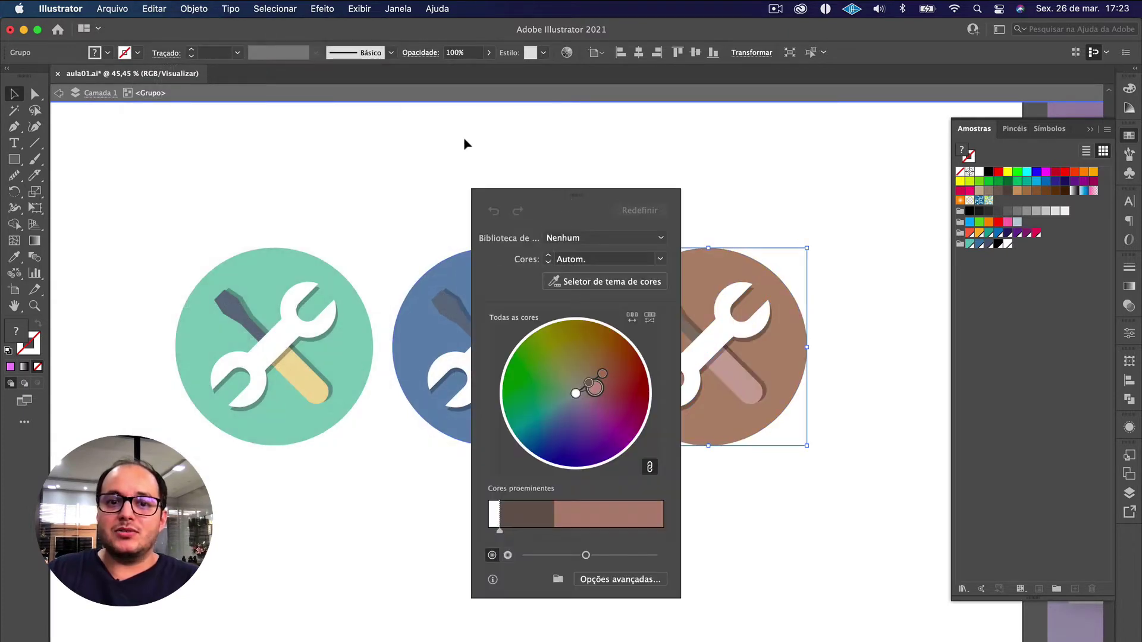
drag(524, 206, 438, 154)
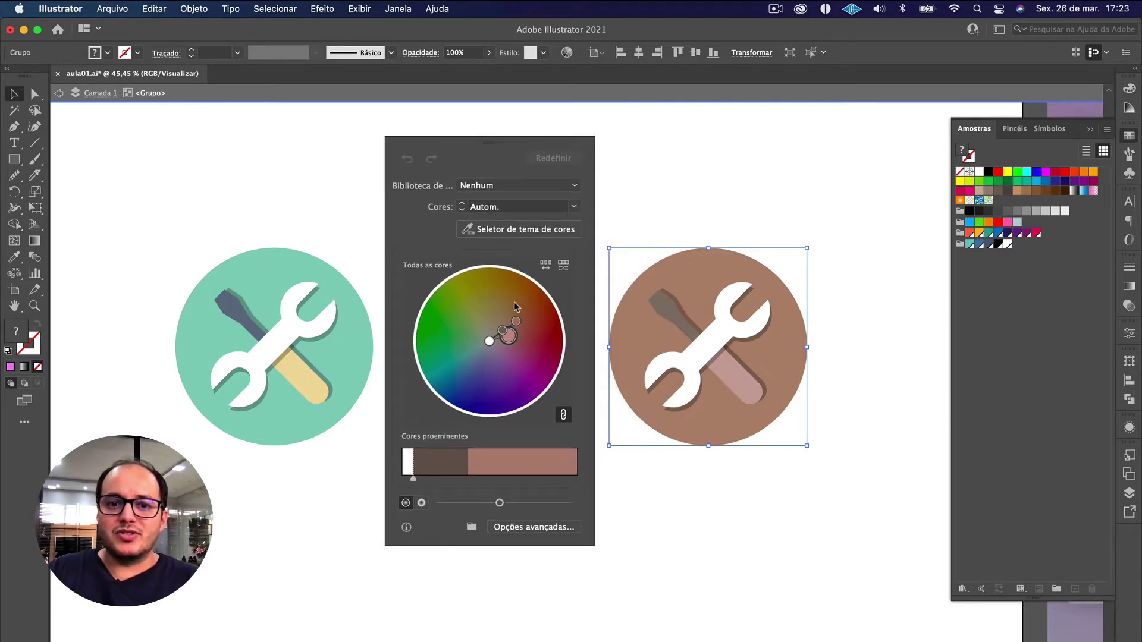
Step: Shift the brown icon's linked colours around the colour wheel to a violet-blue background with a light blue screwdriver handle
drag(507, 334, 472, 299)
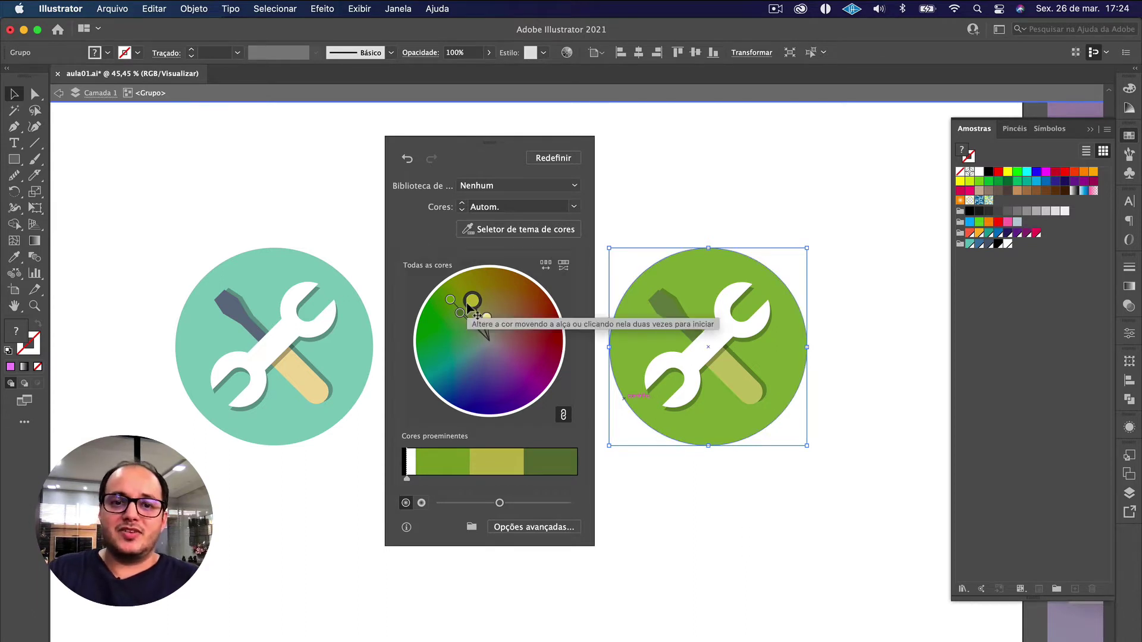
drag(469, 305, 446, 327)
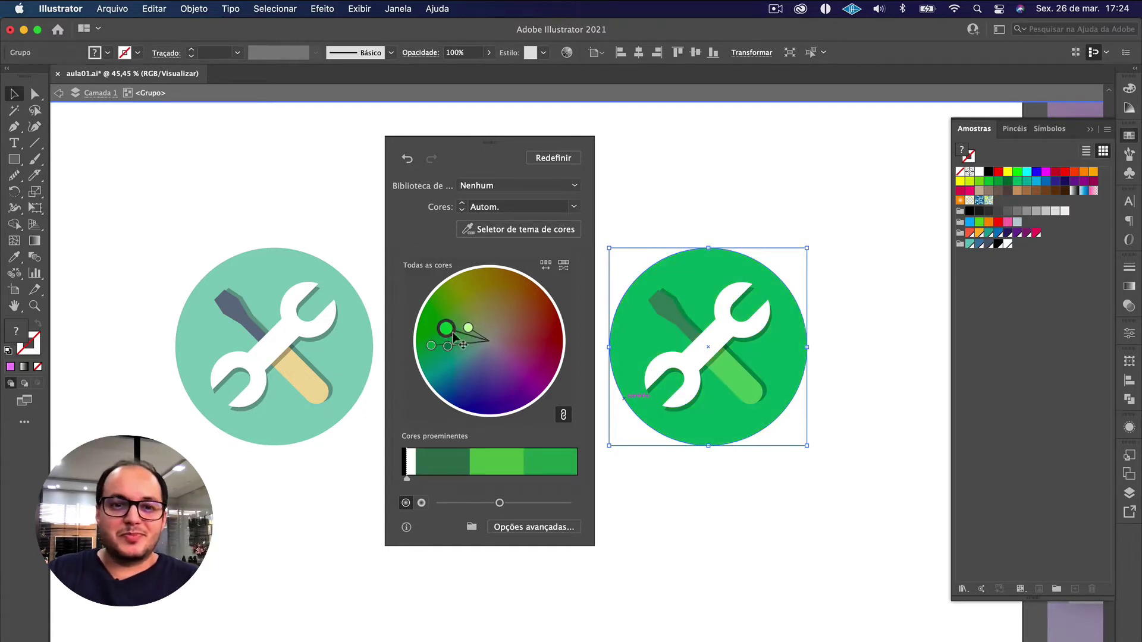
drag(452, 345, 461, 373)
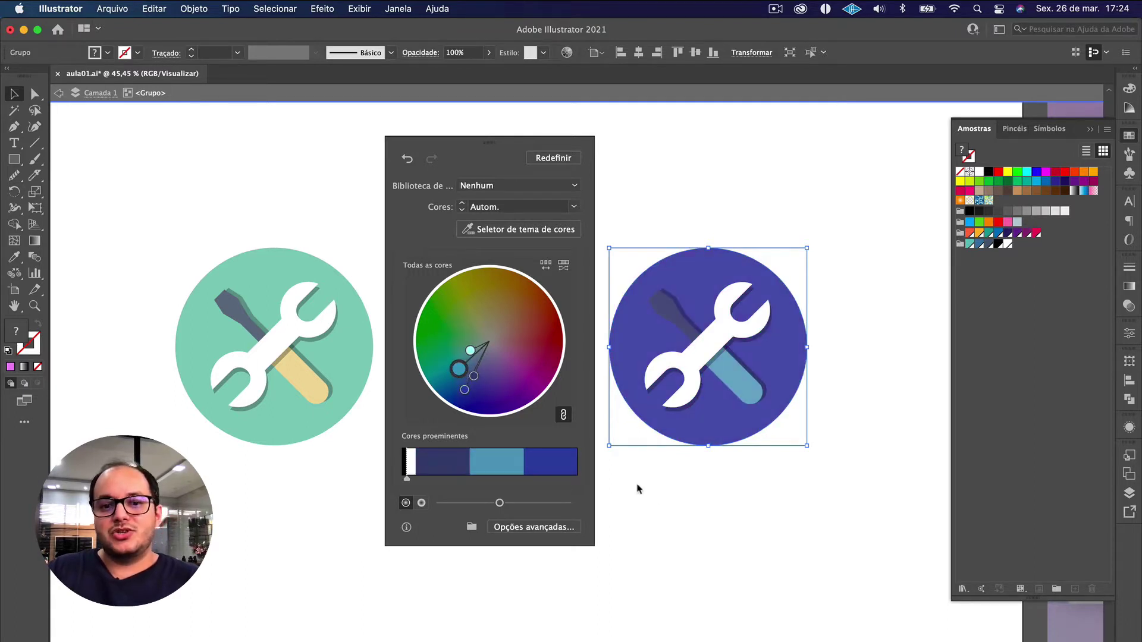
click(671, 507)
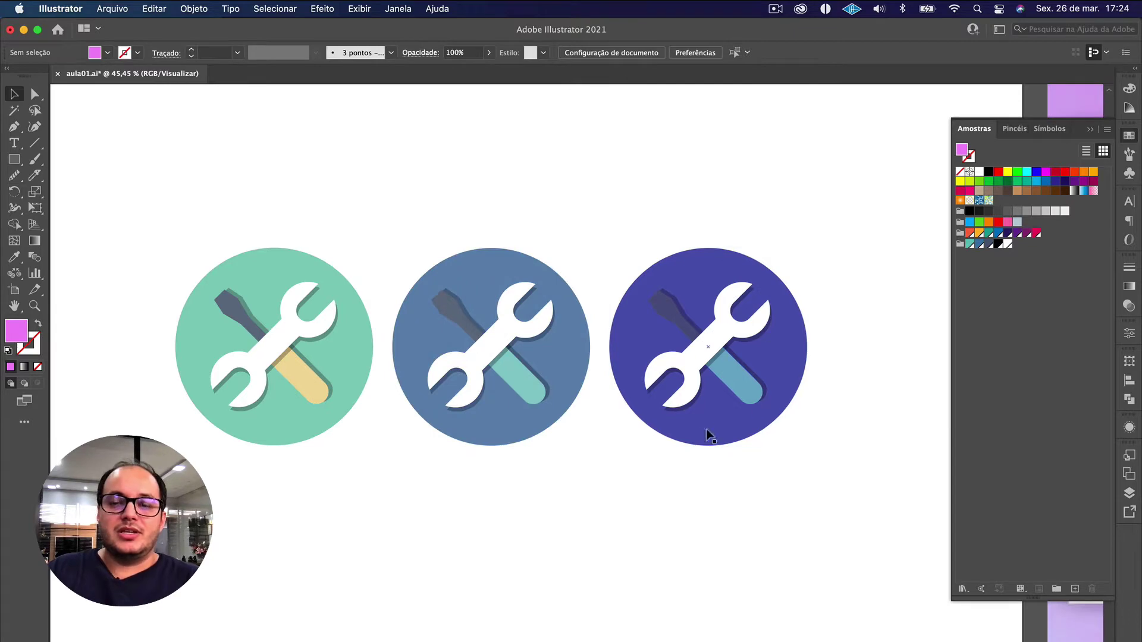
Step: Select the Paintbrush tool for marking the login illustration's potted plant and set the stroke colour to pink #ff037c
scroll(752, 369, right, 3)
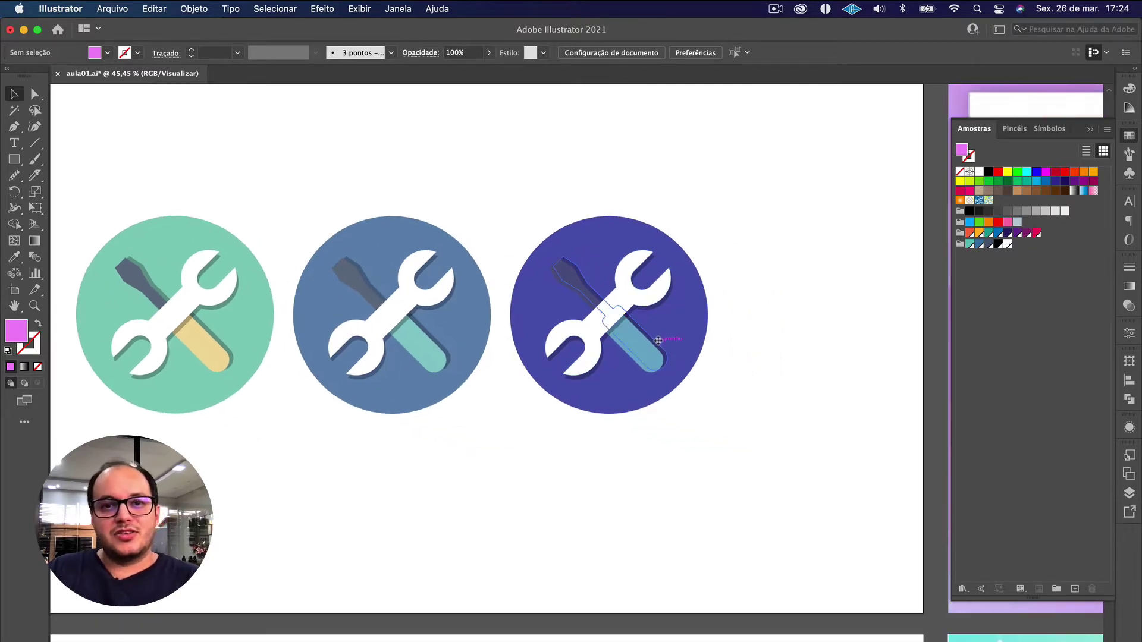
scroll(658, 343, down, 2)
scroll(553, 319, right, 1)
scroll(554, 320, right, 10)
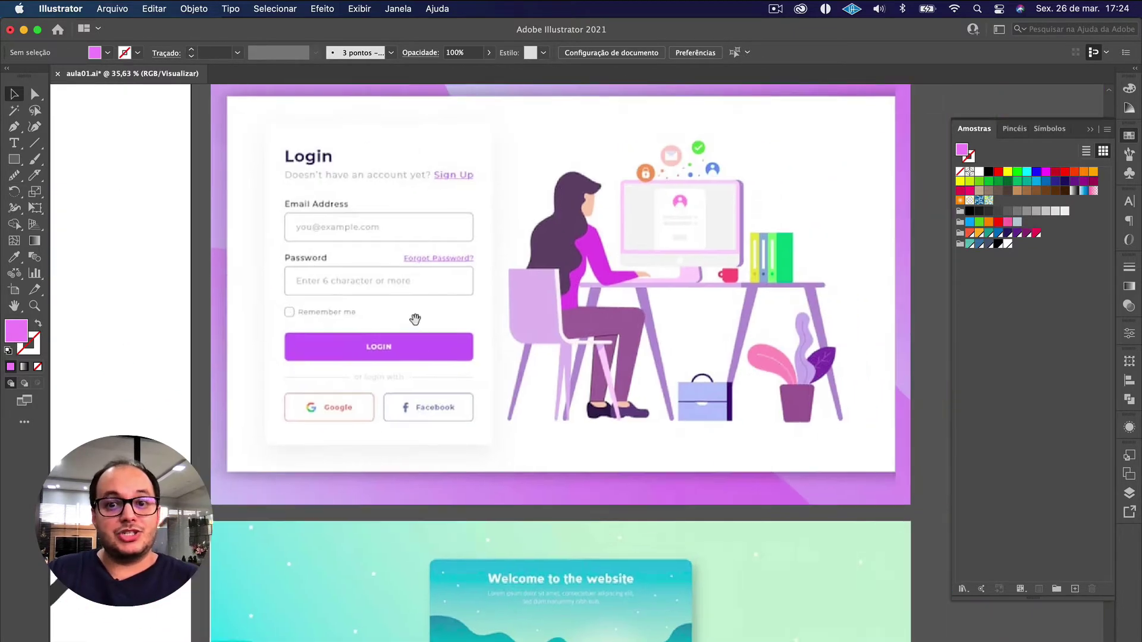
scroll(449, 379, up, 5)
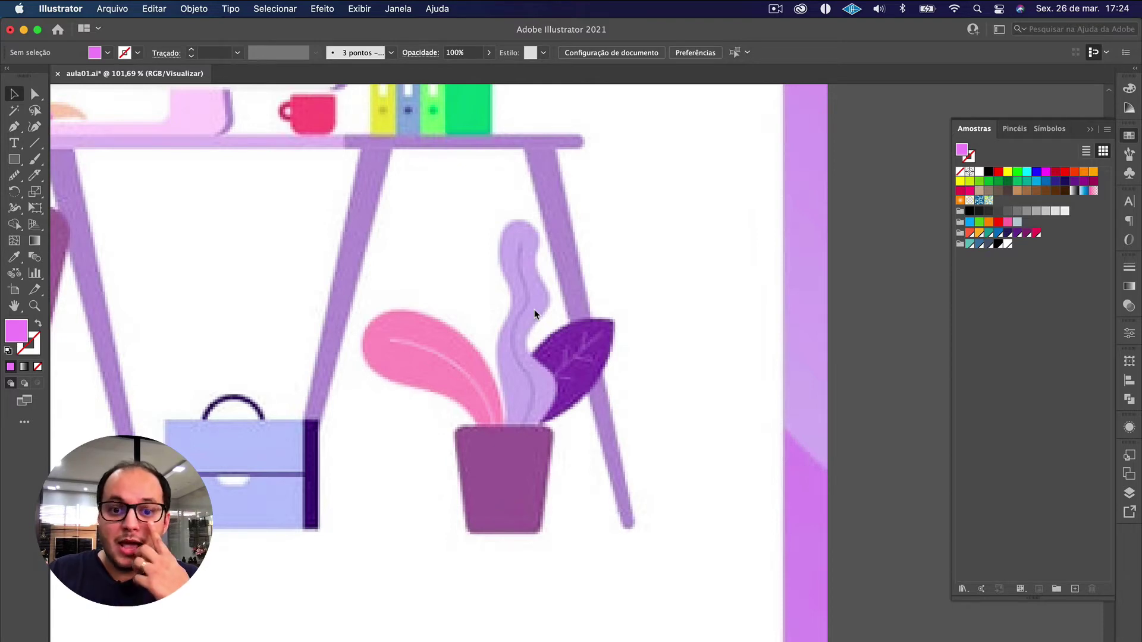
click(14, 160)
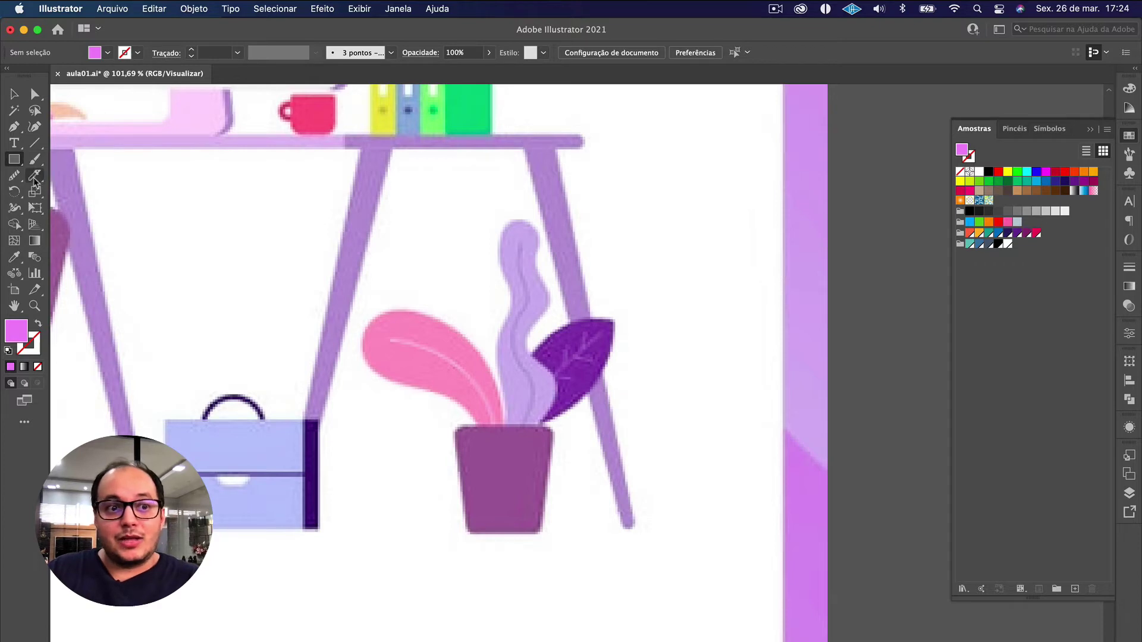
click(34, 159)
double_click(30, 351)
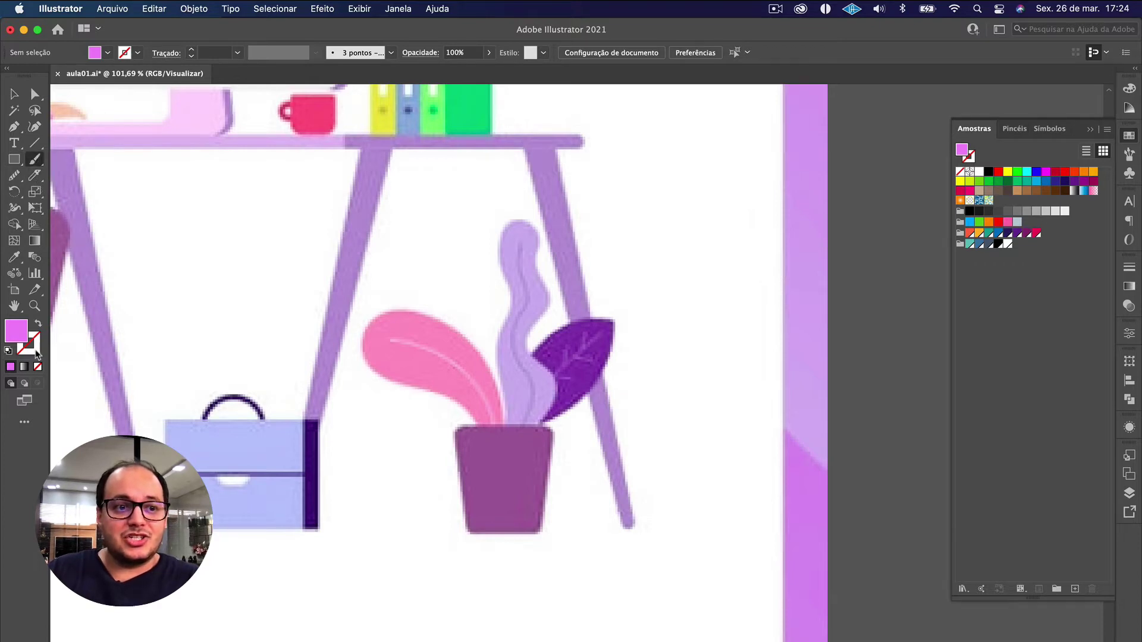
mouse_move(141, 173)
mouse_down()
mouse_move(191, 81)
mouse_move(262, 70)
mouse_up()
click(388, 71)
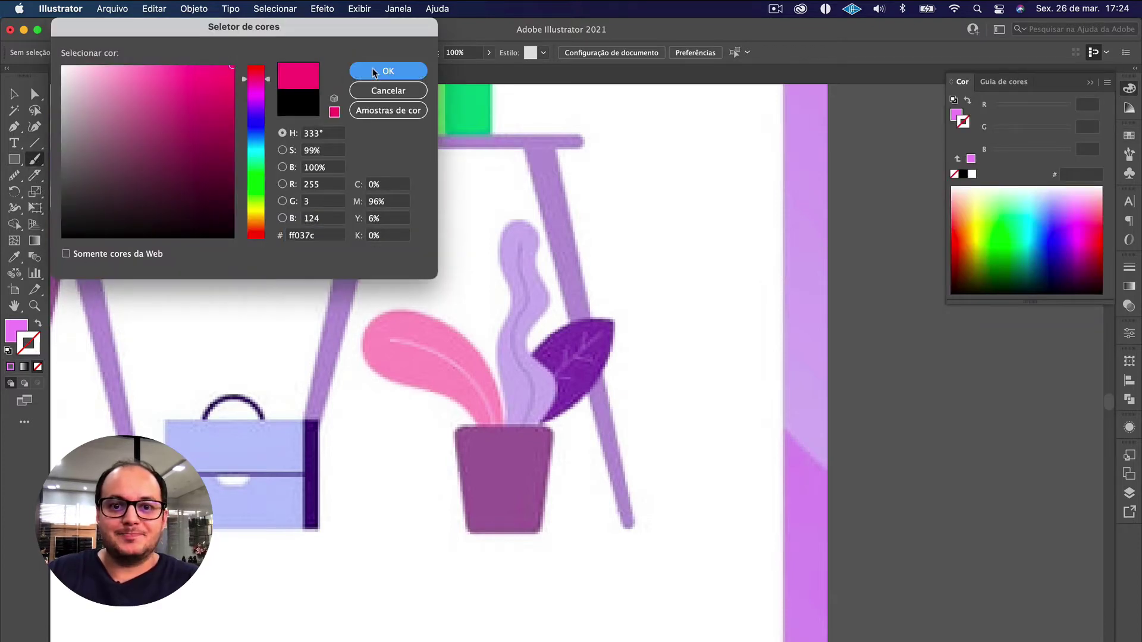
Step: Paint a freehand circle around the potted plant under the desk and delete it
drag(383, 290, 564, 241)
mouse_move(617, 267)
mouse_down()
mouse_move(673, 483)
mouse_move(593, 578)
mouse_move(425, 541)
mouse_move(358, 436)
mouse_move(388, 288)
mouse_up()
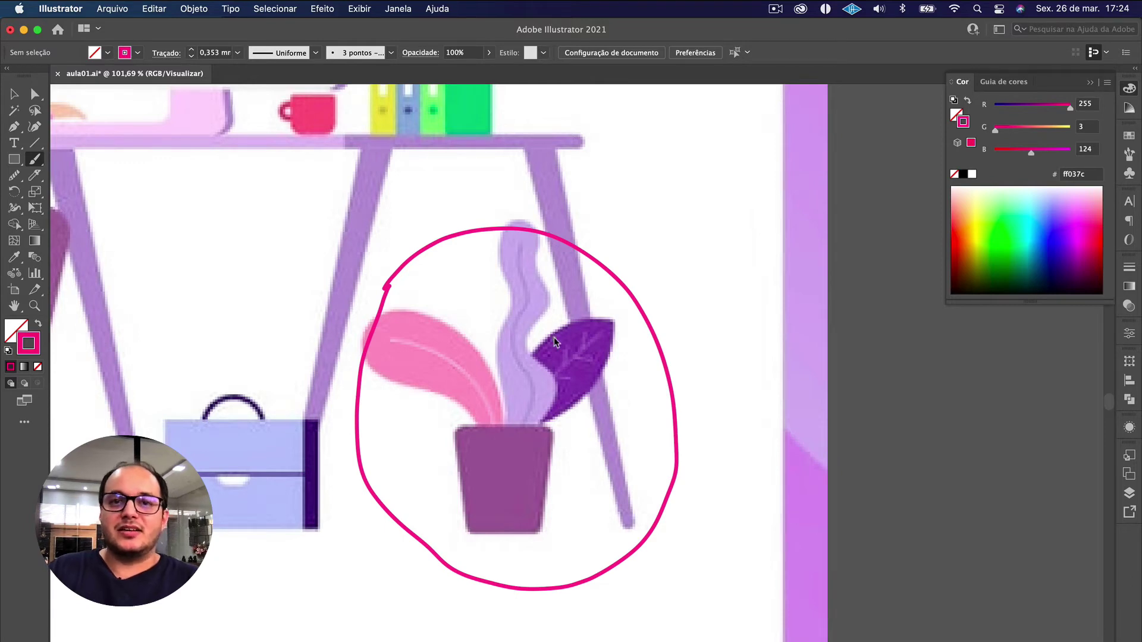
key(v)
click(671, 485)
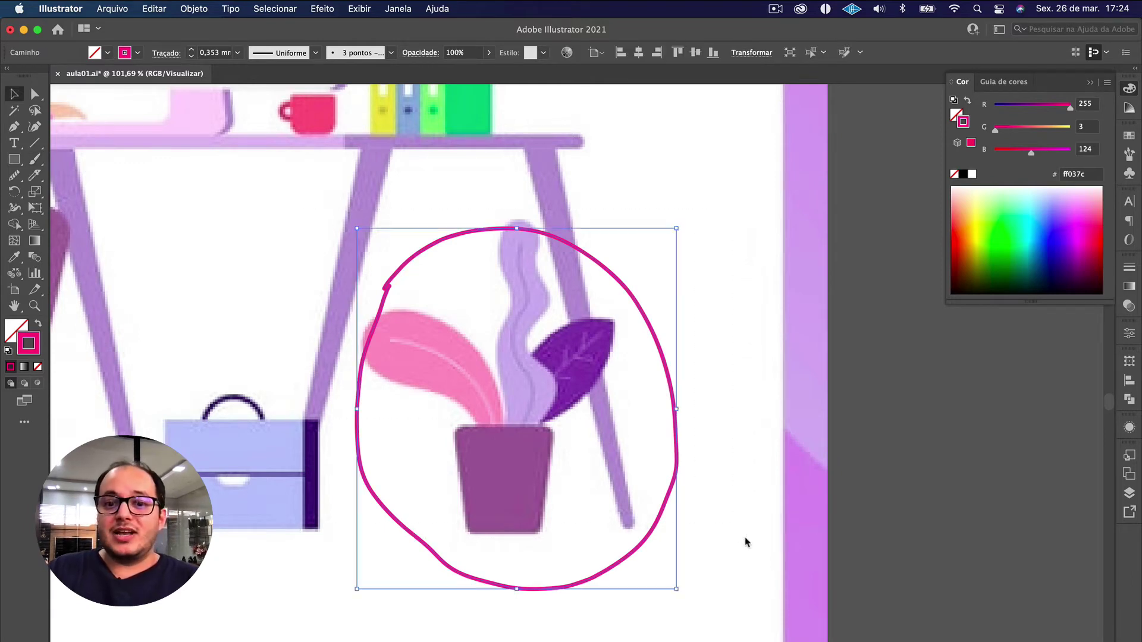
key(Delete)
Step: Examine the login page illustration, comparing the potted plant up close with the woman at her desk and the surrounding objects
scroll(640, 387, down, 3)
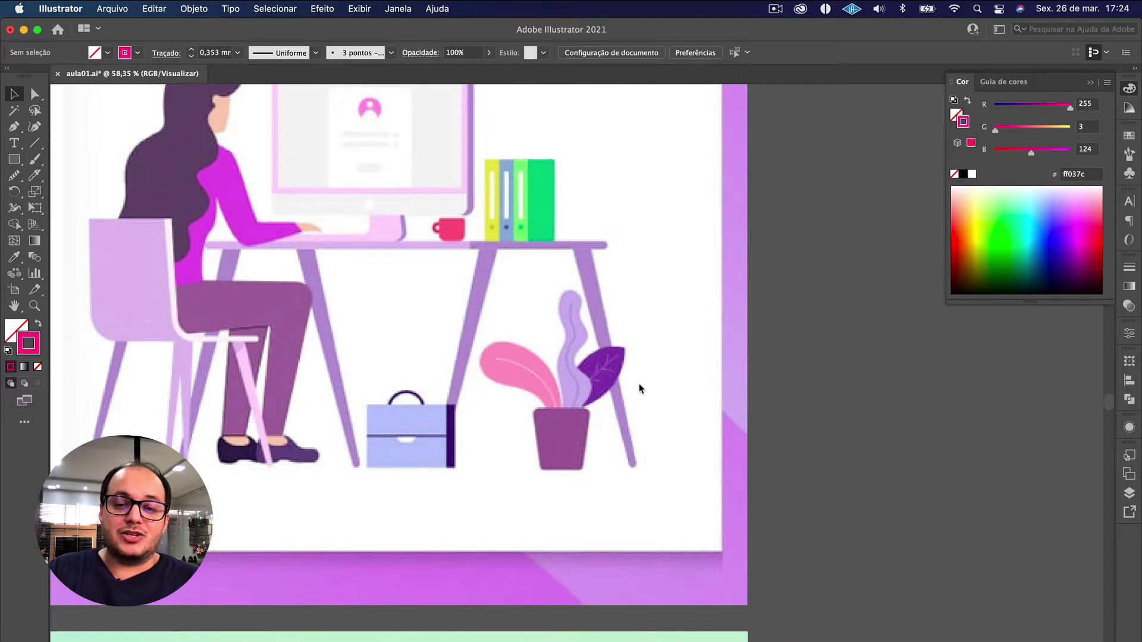
scroll(612, 321, up, 3)
scroll(612, 321, left, 3)
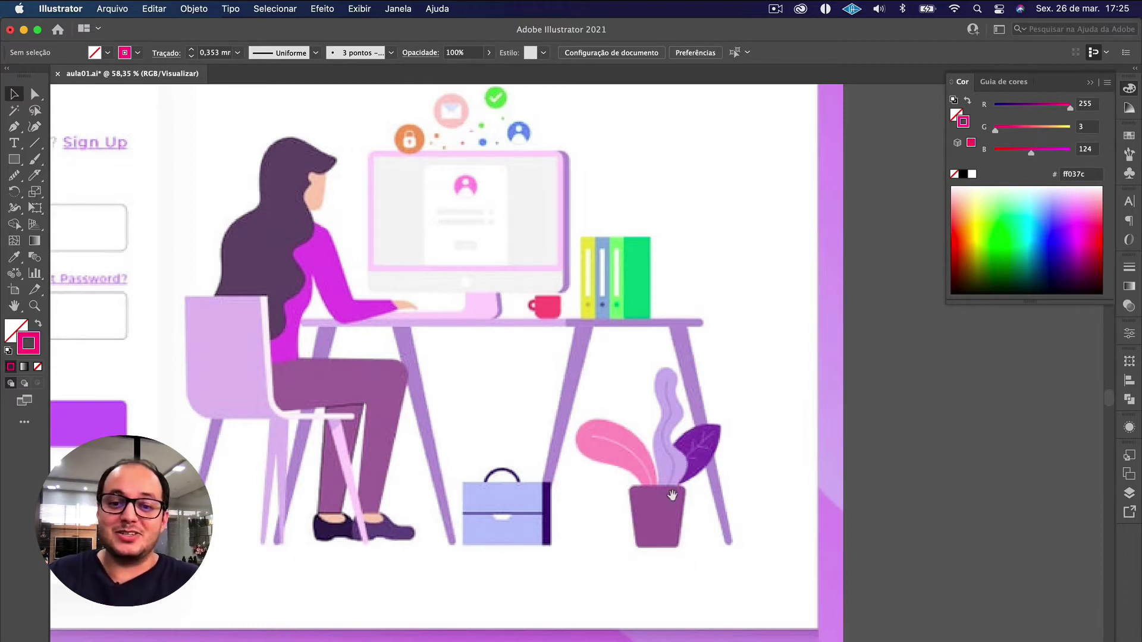
scroll(683, 466, up, 5)
scroll(637, 434, right, 2)
scroll(637, 434, up, 2)
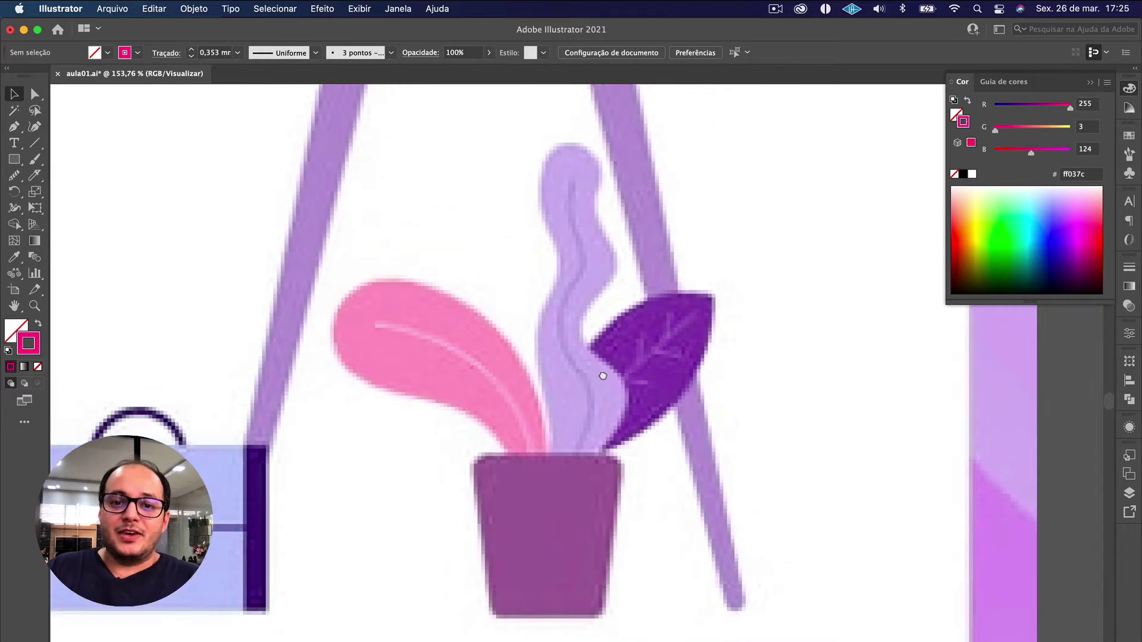
scroll(605, 347, down, 3)
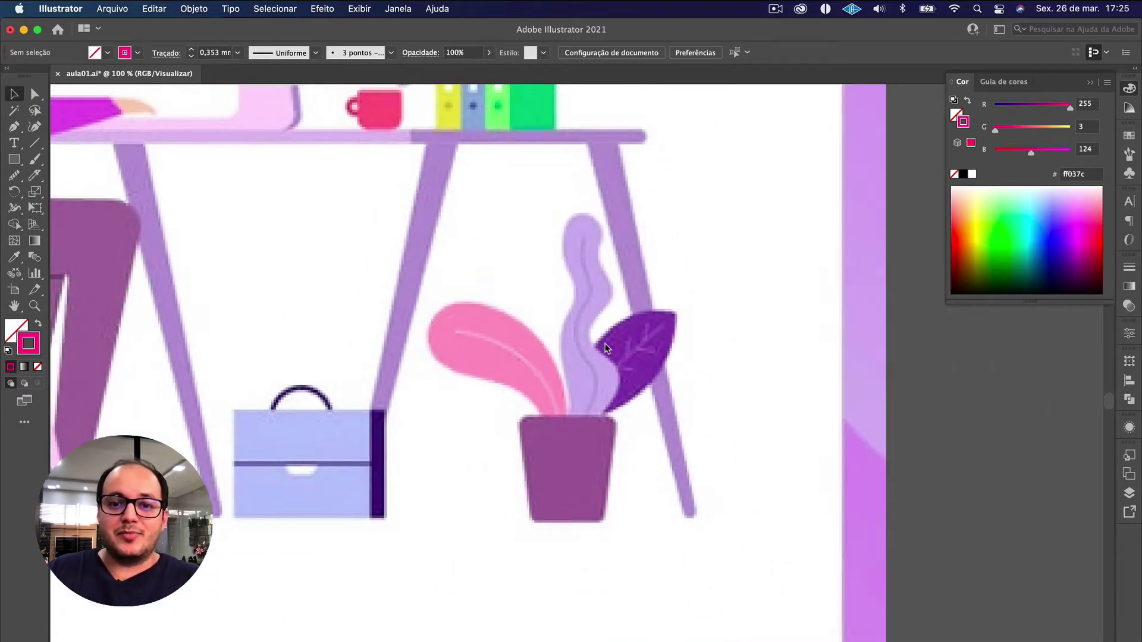
scroll(647, 437, down, 6)
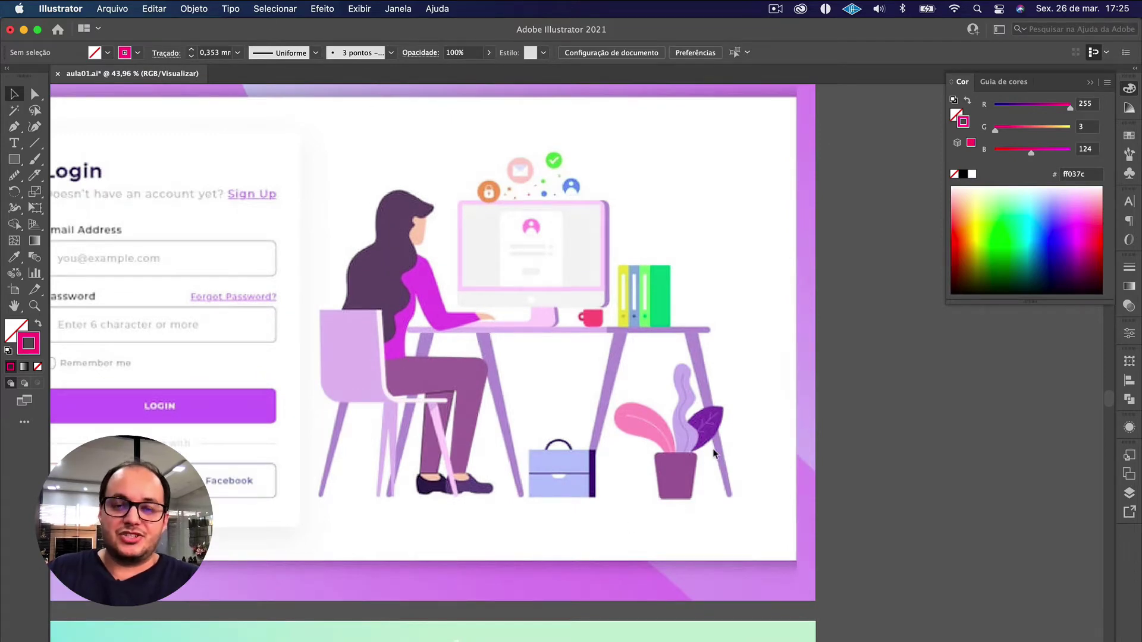
scroll(713, 448, up, 2)
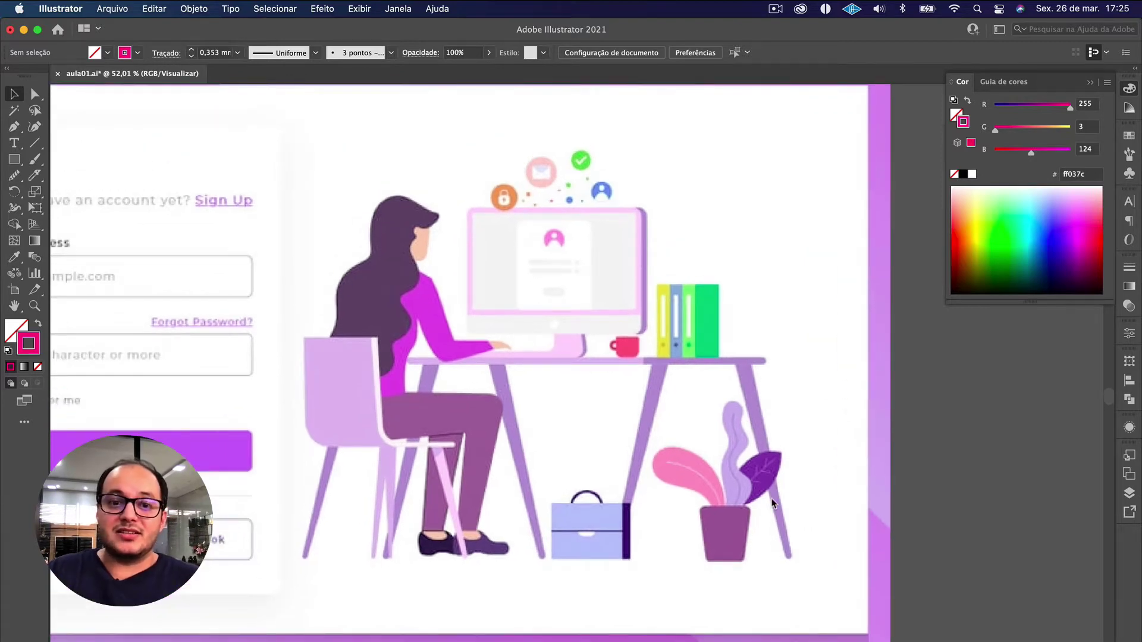
scroll(773, 504, down, 2)
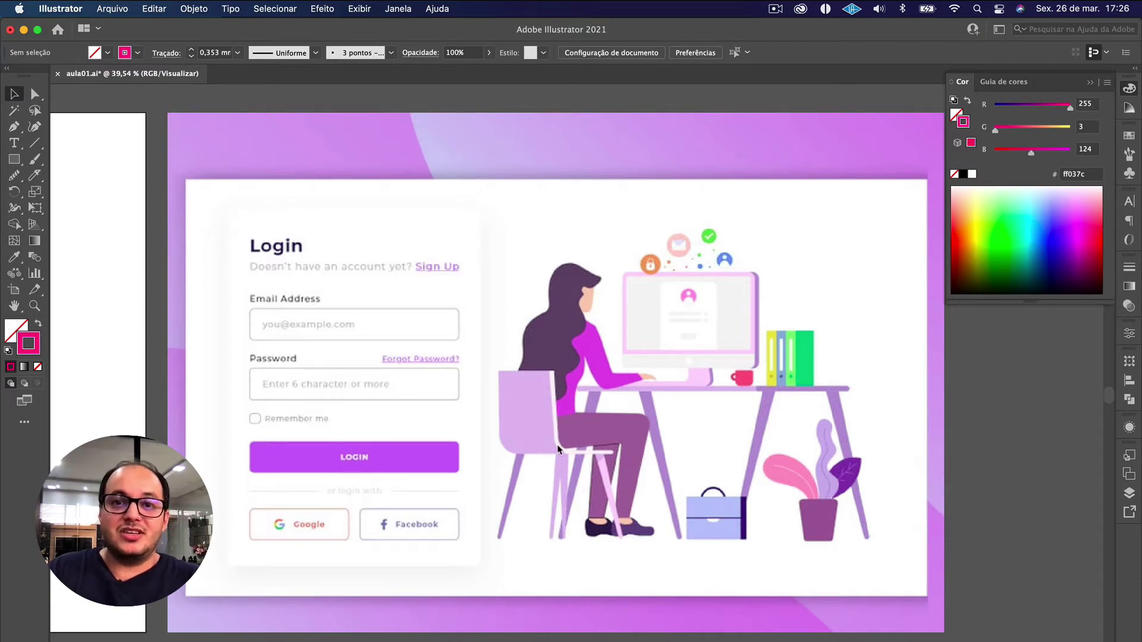
scroll(790, 311, up, 5)
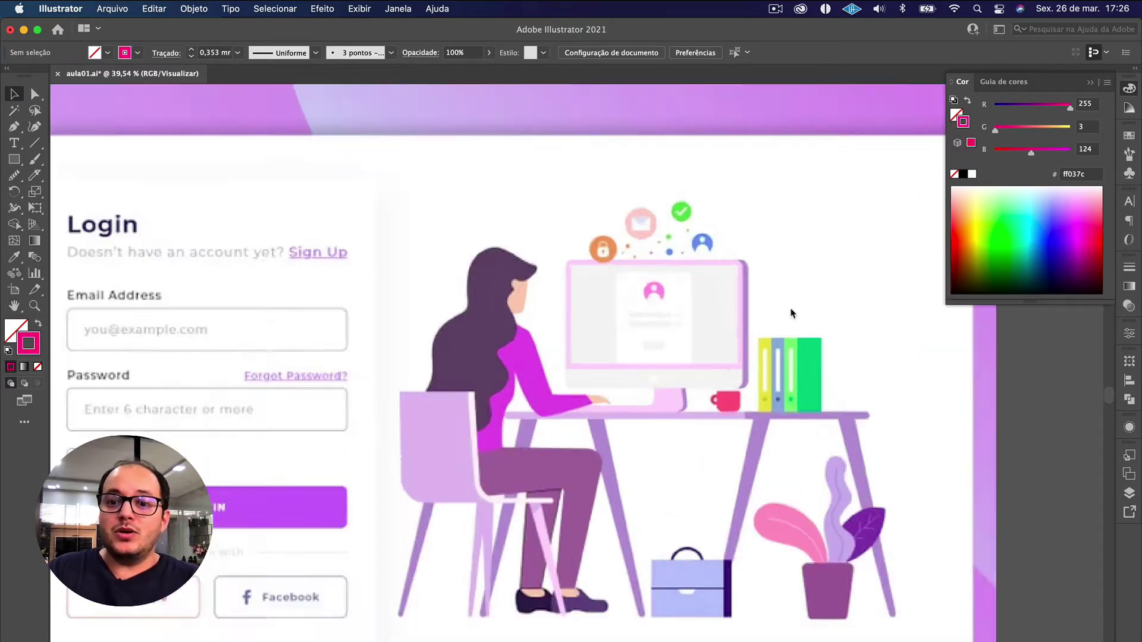
Step: Examine the login page illustration's monitor and binders, and inspect the potted plant under the desk up close
drag(790, 311, 588, 329)
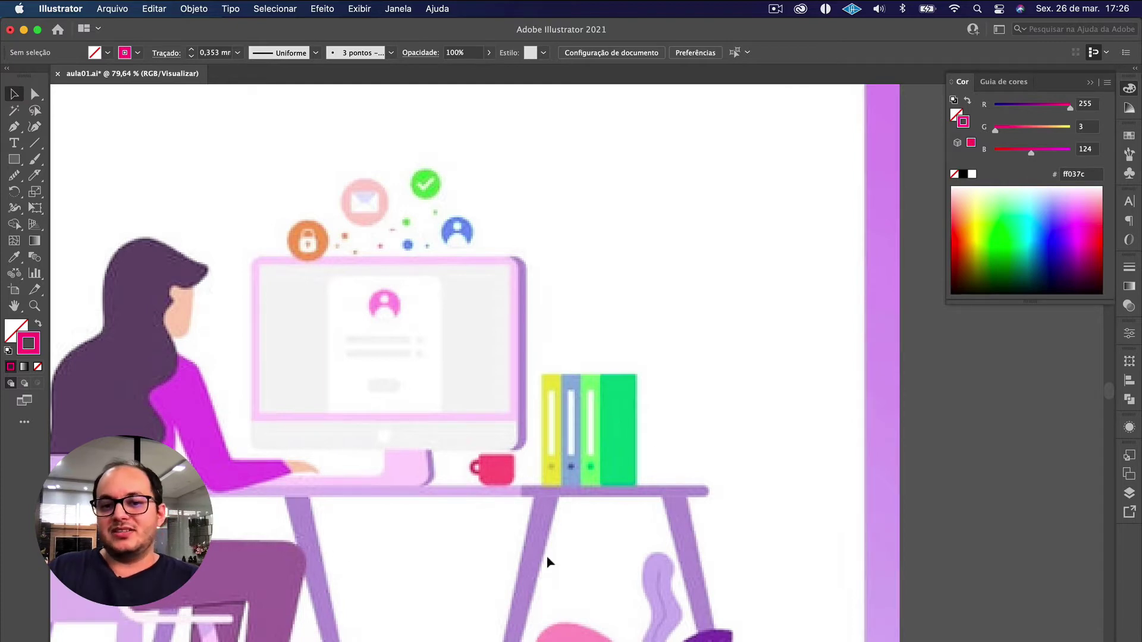
scroll(556, 399, down, 3)
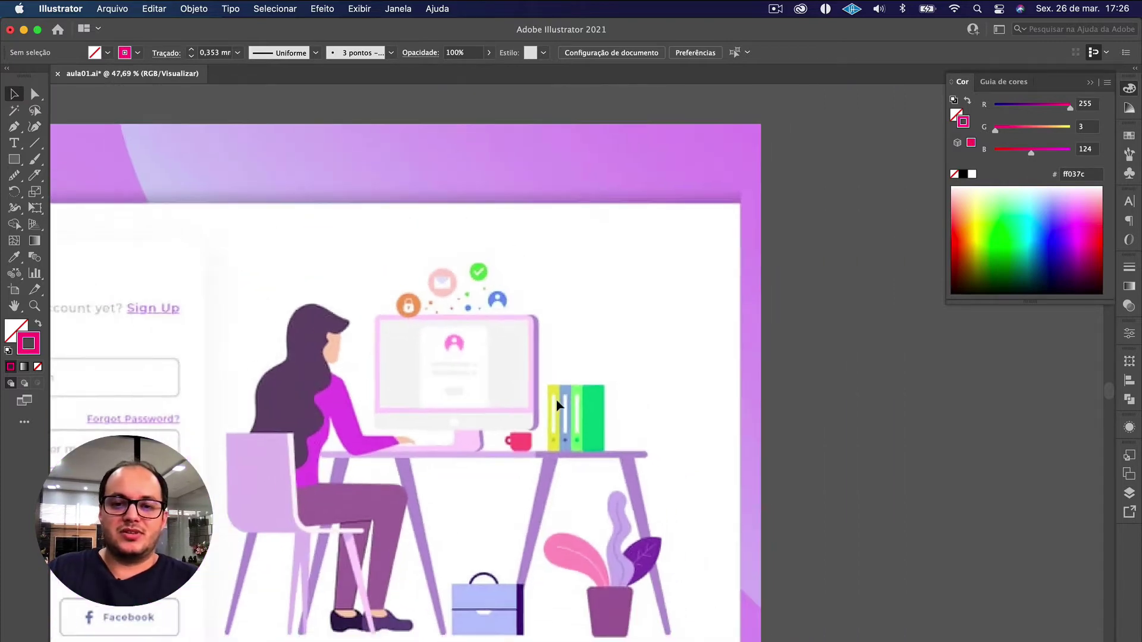
scroll(607, 483, down, 5)
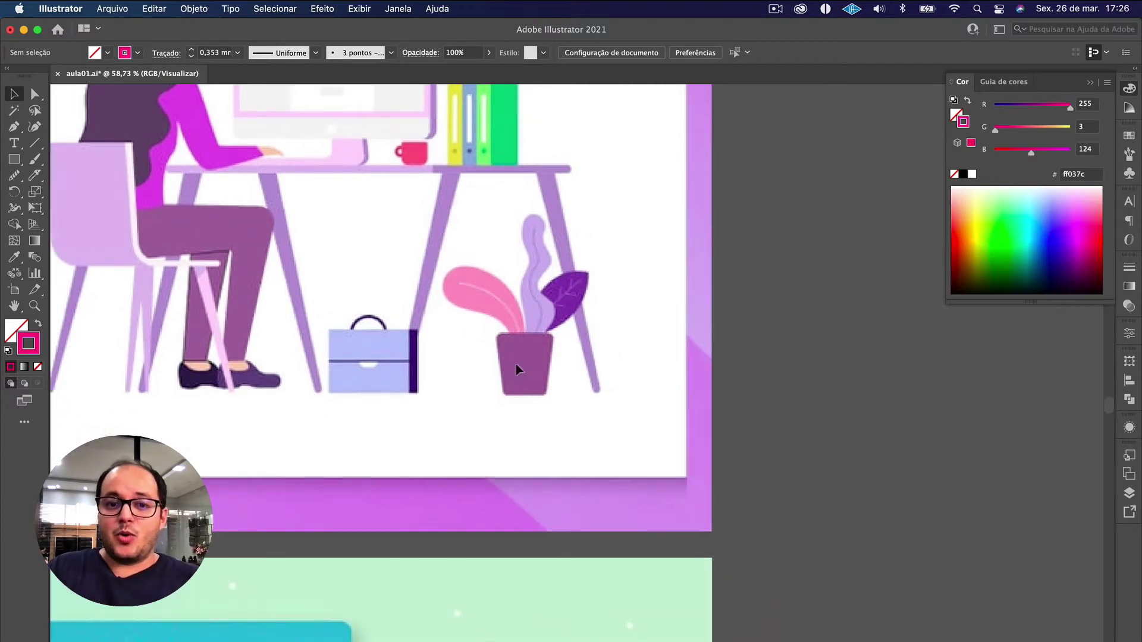
scroll(529, 299, up, 2)
scroll(529, 299, up, 5)
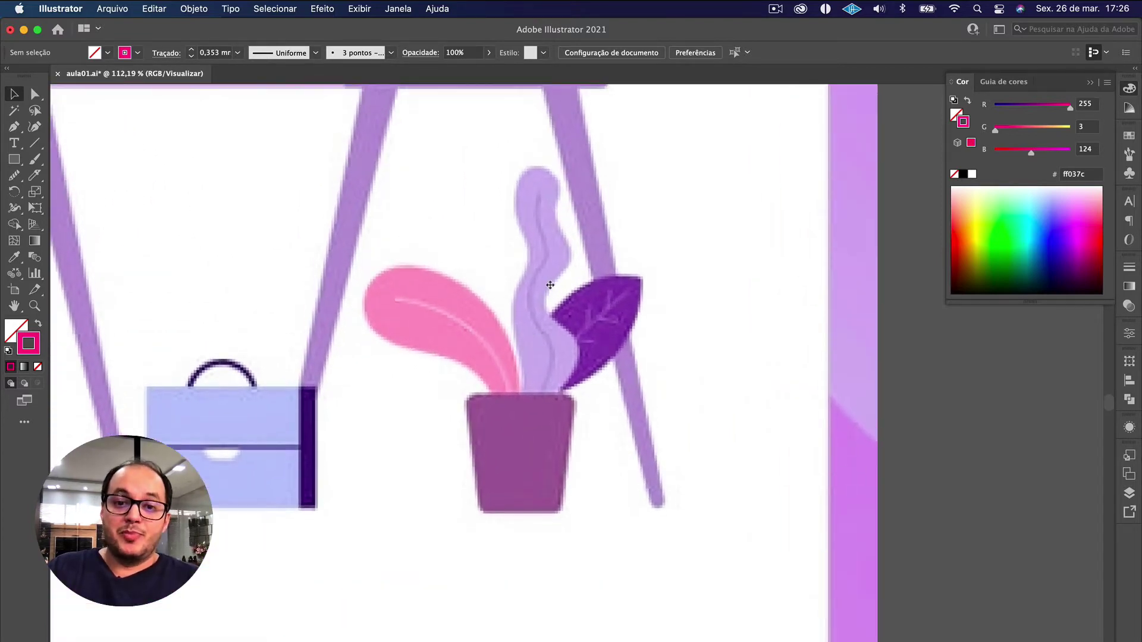
scroll(550, 285, down, 3)
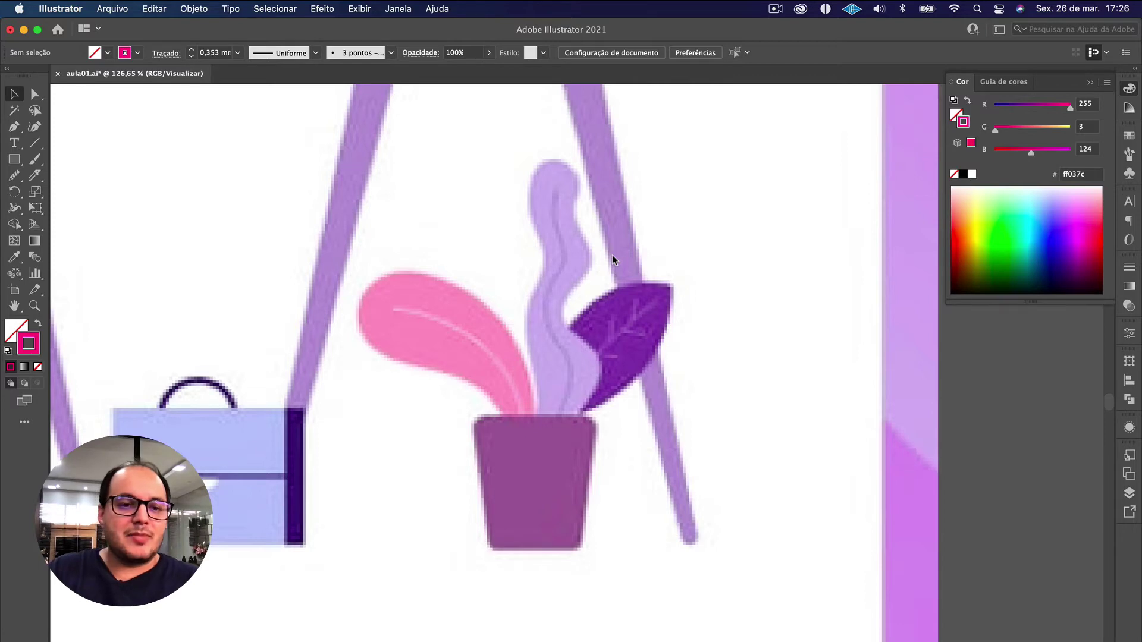
scroll(612, 255, down, 10)
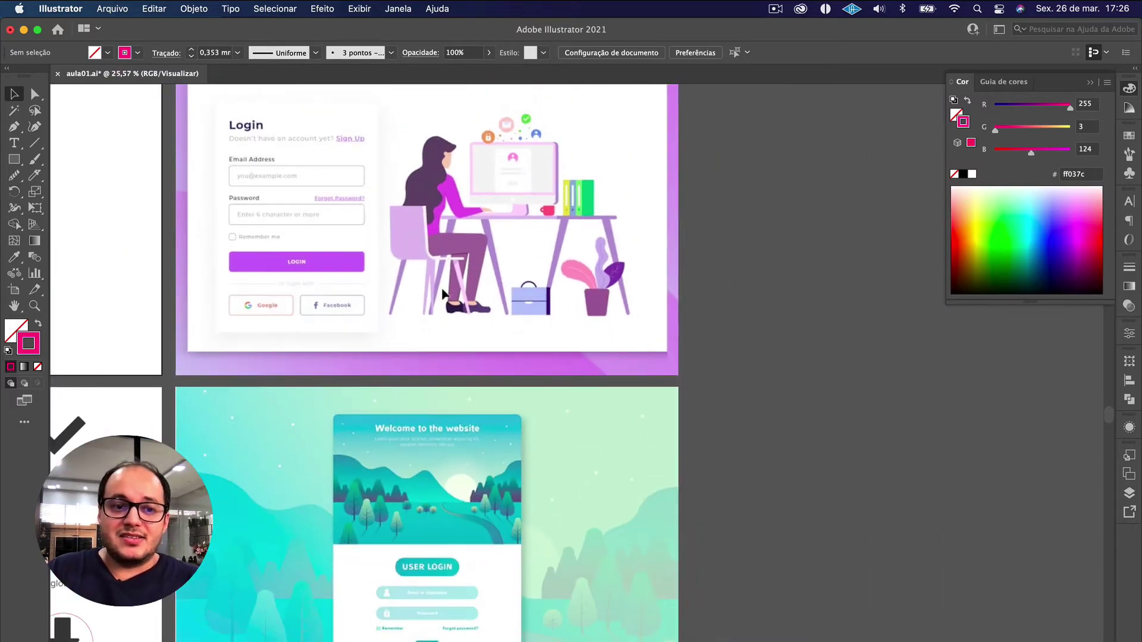
Step: Select all the black icons on the artboard beside the labelled icon sheet and open the Pathfinder options
scroll(541, 288, up, 4)
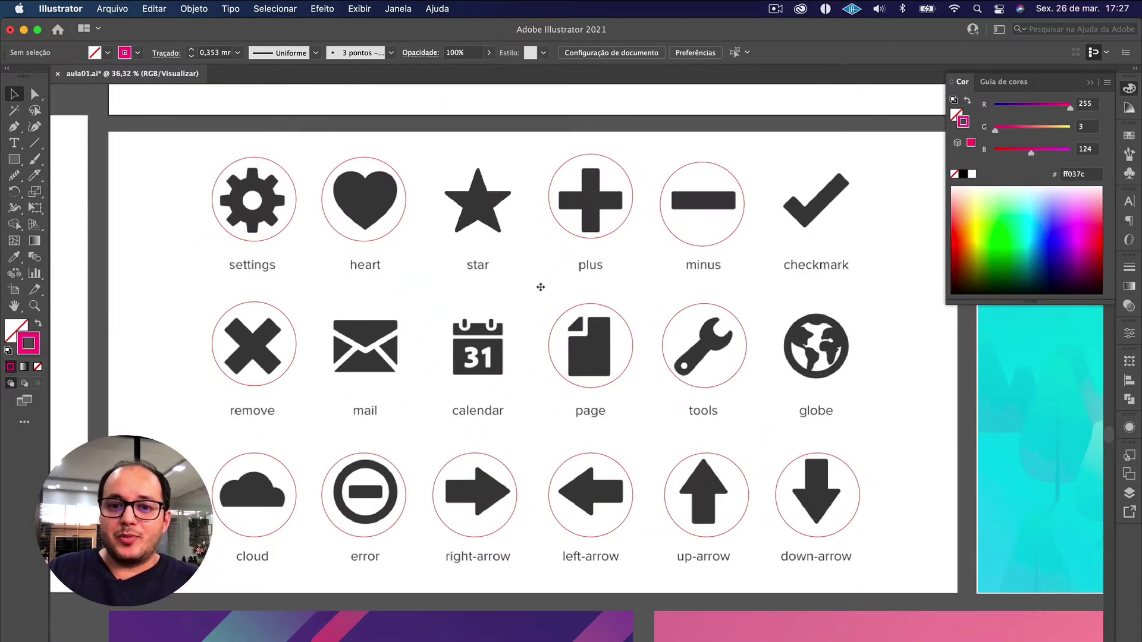
scroll(542, 294, left, 10)
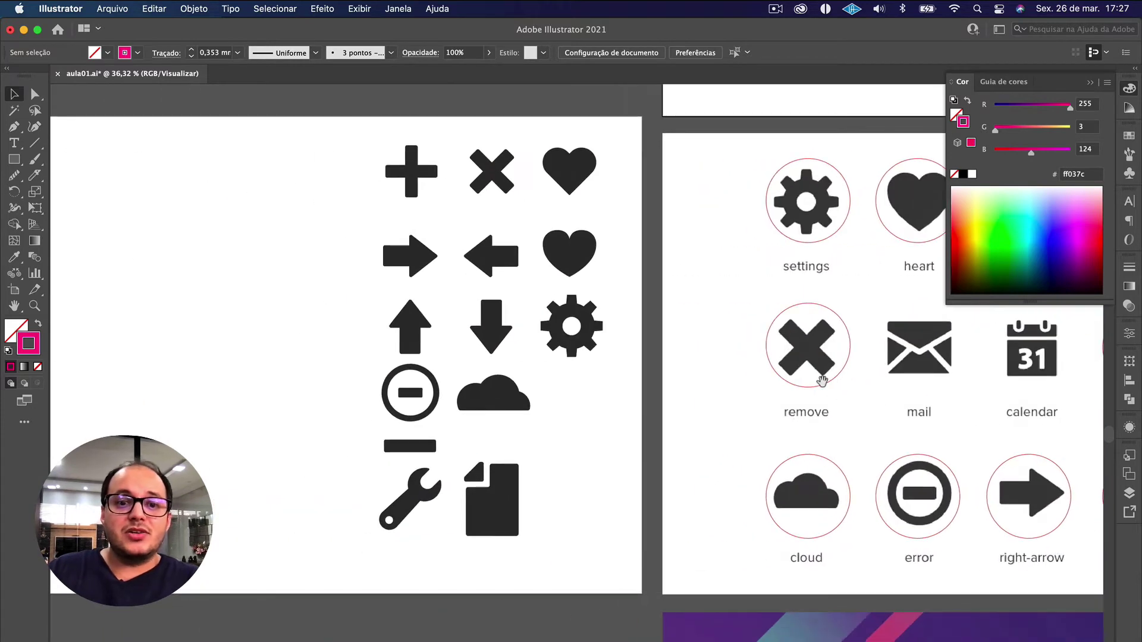
scroll(550, 308, left, 2)
drag(347, 142, 644, 513)
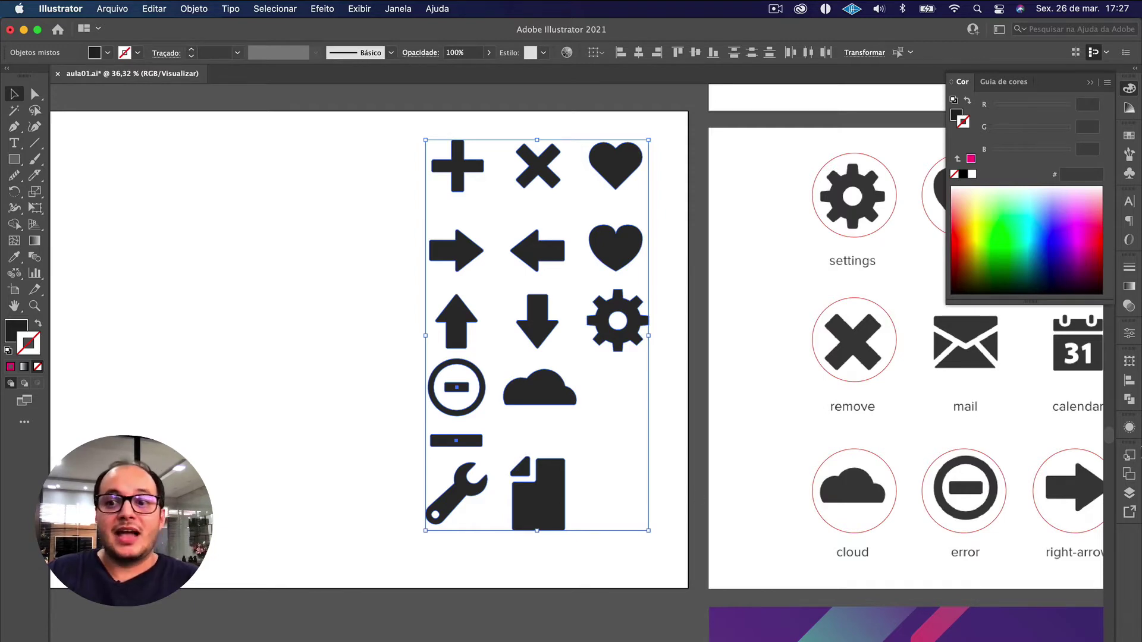
click(1128, 402)
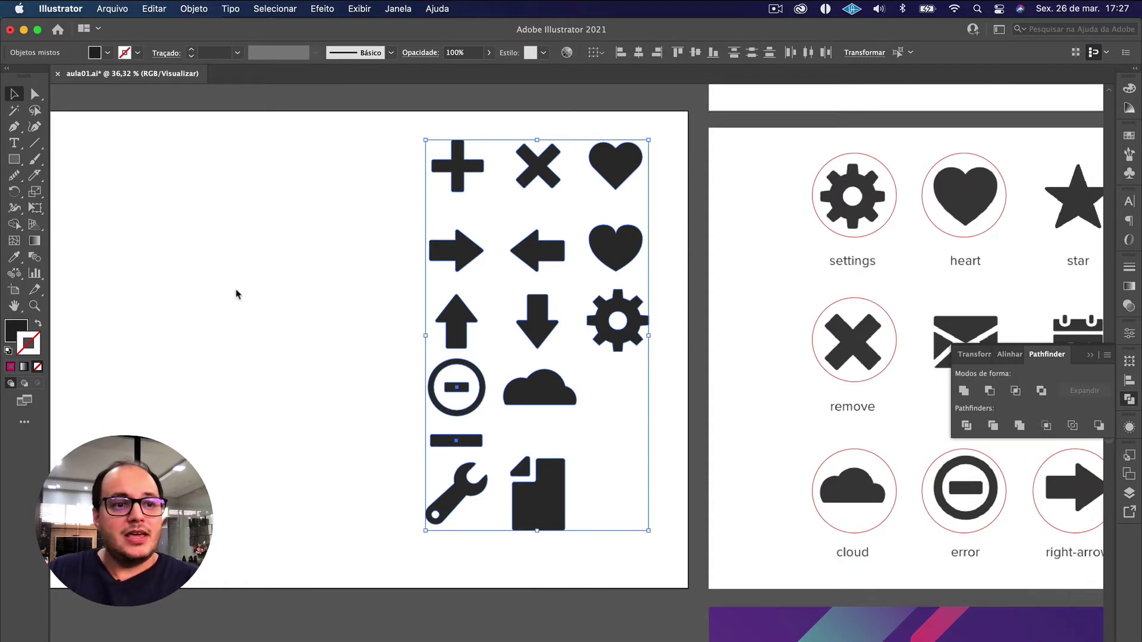
Step: Try the Shape Builder tool on the selected black icons and return to the Selection tool with all of them selected
click(14, 225)
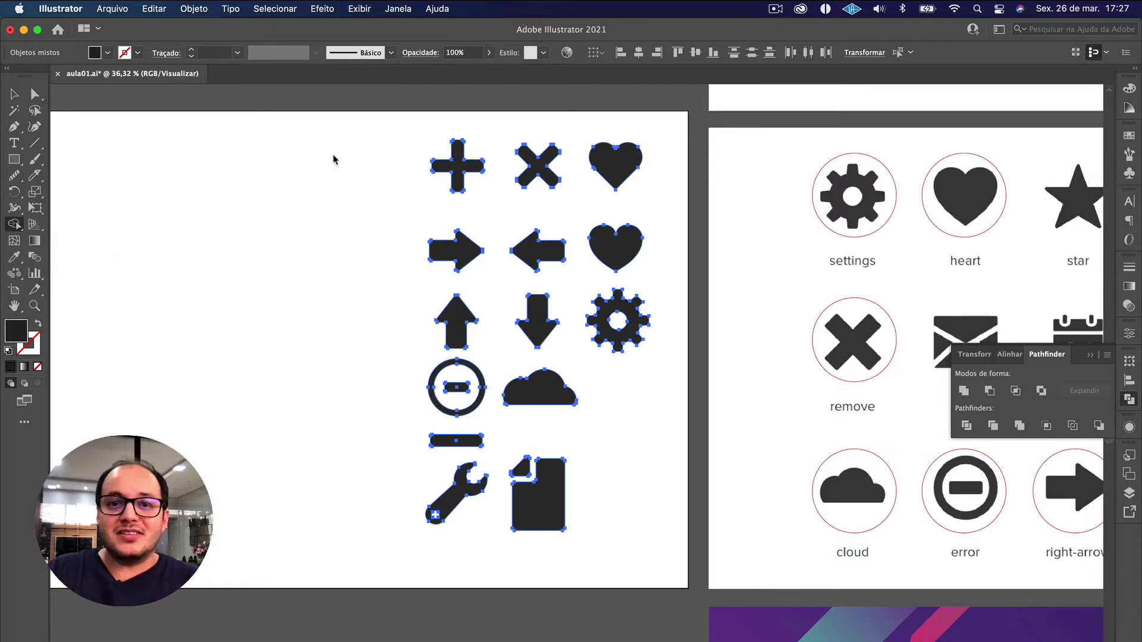
mouse_move(331, 153)
mouse_down()
mouse_move(437, 247)
mouse_move(431, 254)
mouse_up()
key(v)
click(357, 211)
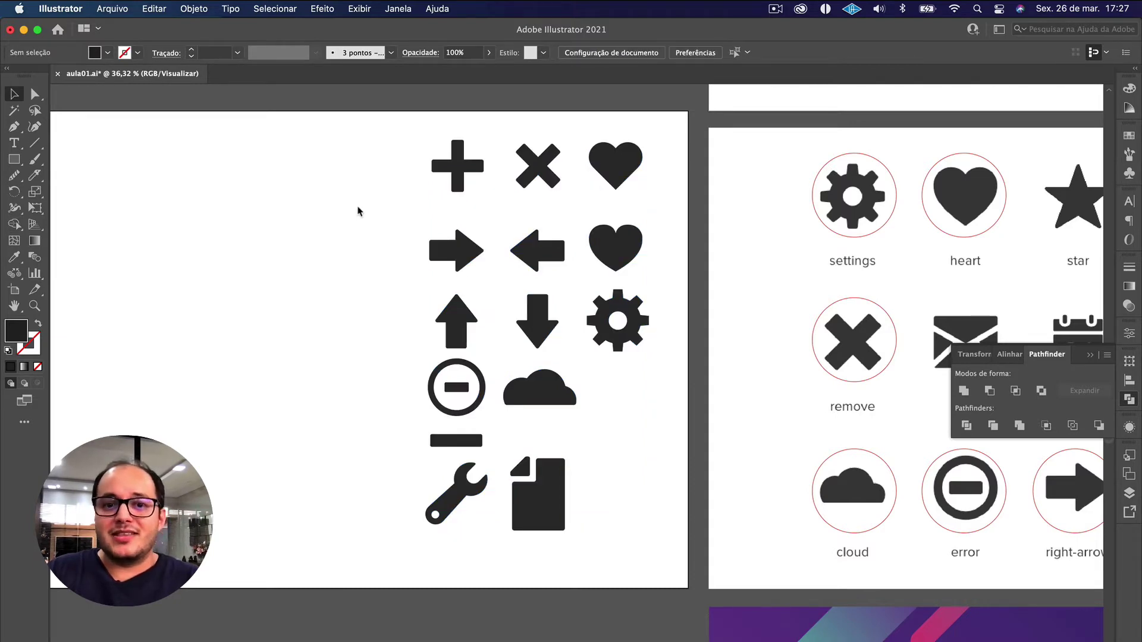
drag(357, 147, 673, 522)
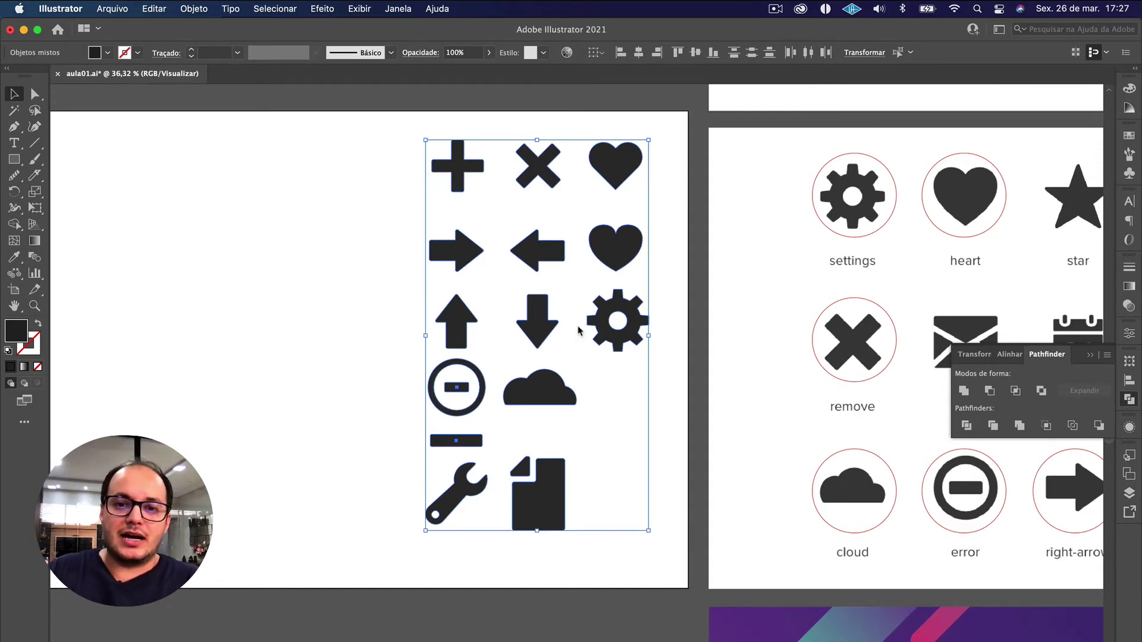
Step: Examine the login page illustration again, comparing the desk scene with the briefcase and the potted plant on the floor
scroll(582, 357, down, 5)
drag(844, 210, 423, 262)
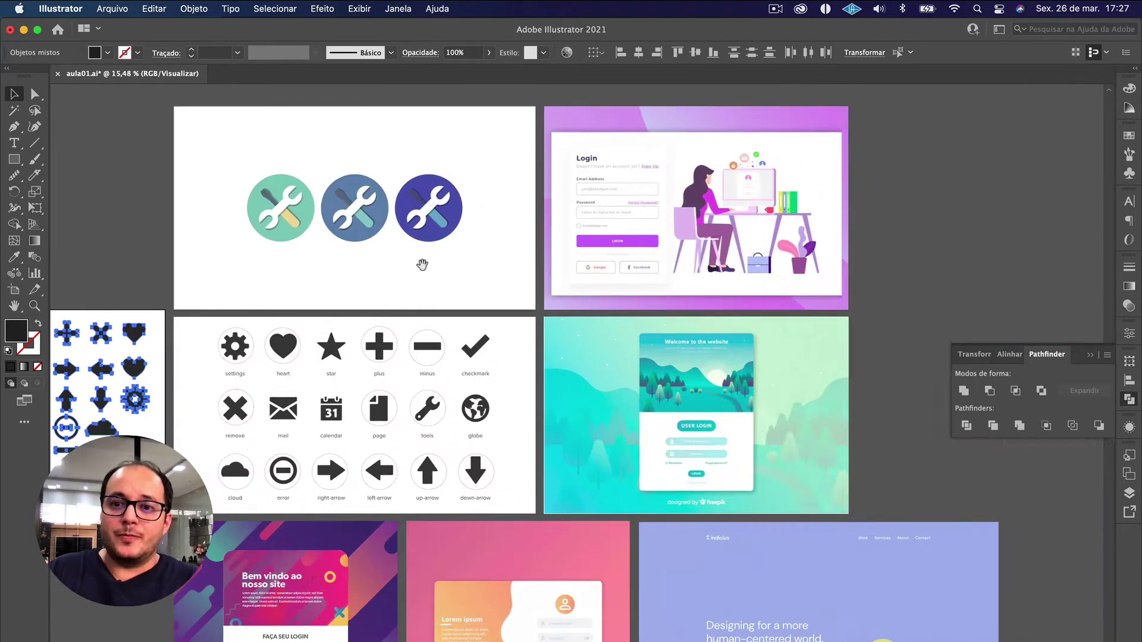
drag(838, 236, 632, 262)
scroll(558, 264, up, 5)
scroll(557, 265, up, 3)
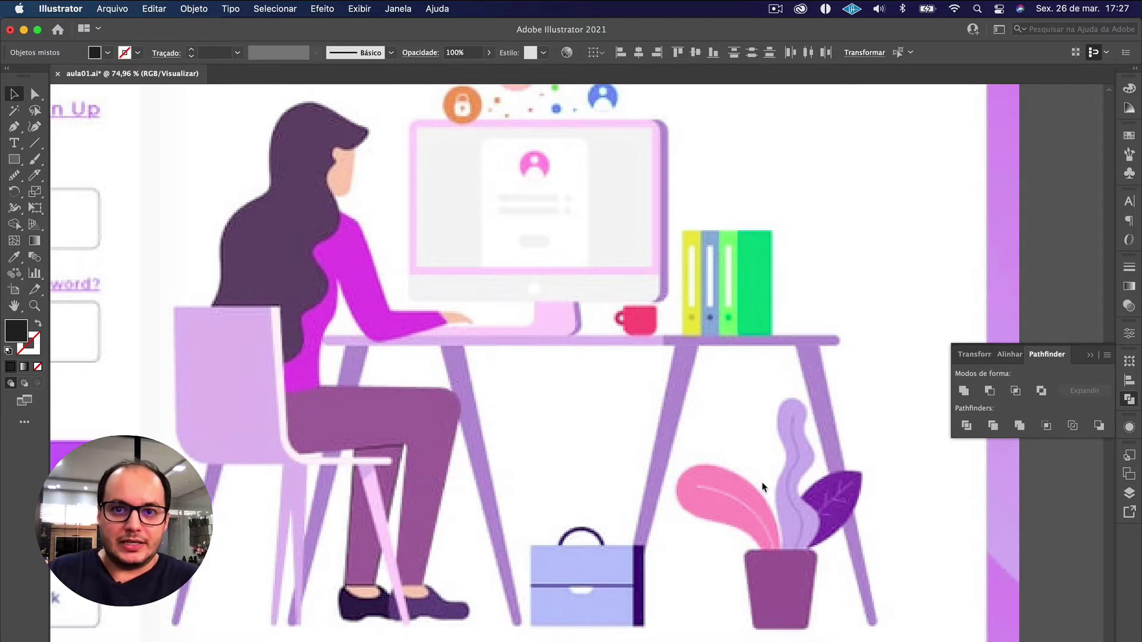
scroll(626, 573, up, 3)
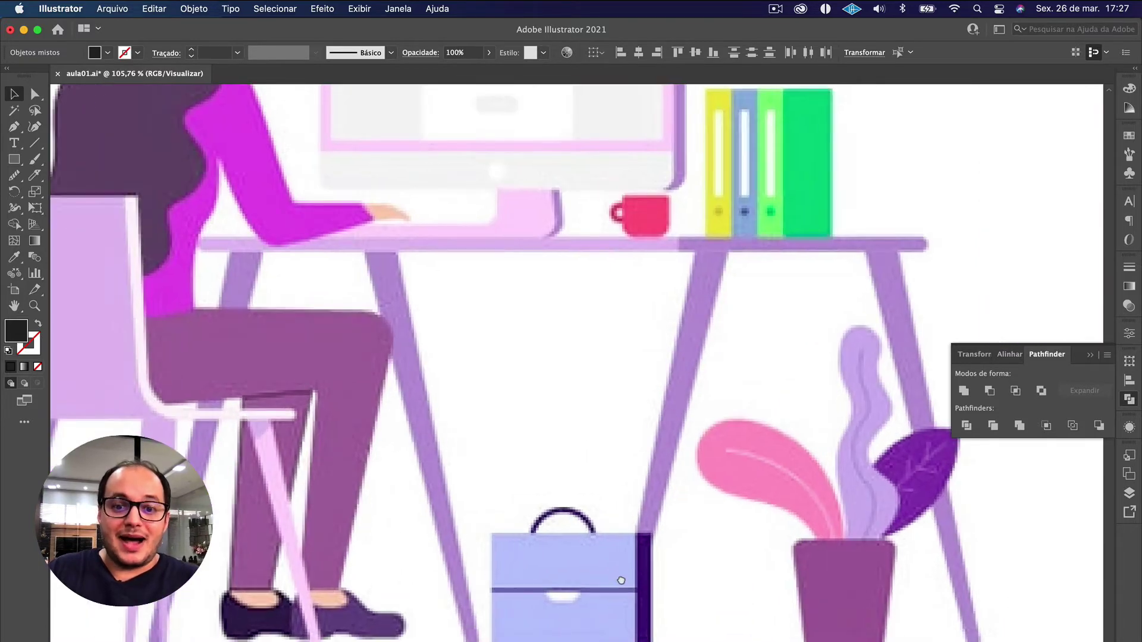
scroll(621, 580, down, 5)
scroll(596, 433, down, 2)
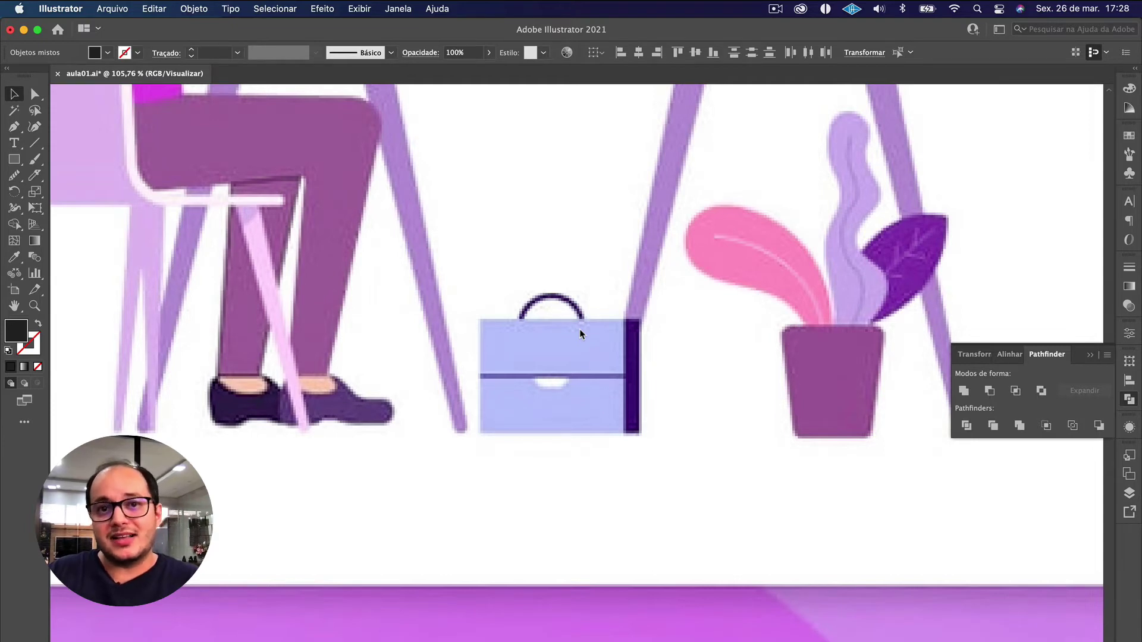
Step: Trace the briefcase's two front panels, clasp, dark side and handle as simple freehand shapes with the Paintbrush tool
click(35, 159)
mouse_move(485, 324)
mouse_down()
mouse_move(552, 364)
mouse_move(624, 362)
mouse_move(617, 326)
mouse_move(491, 326)
mouse_move(489, 350)
mouse_move(565, 377)
mouse_move(626, 377)
mouse_up()
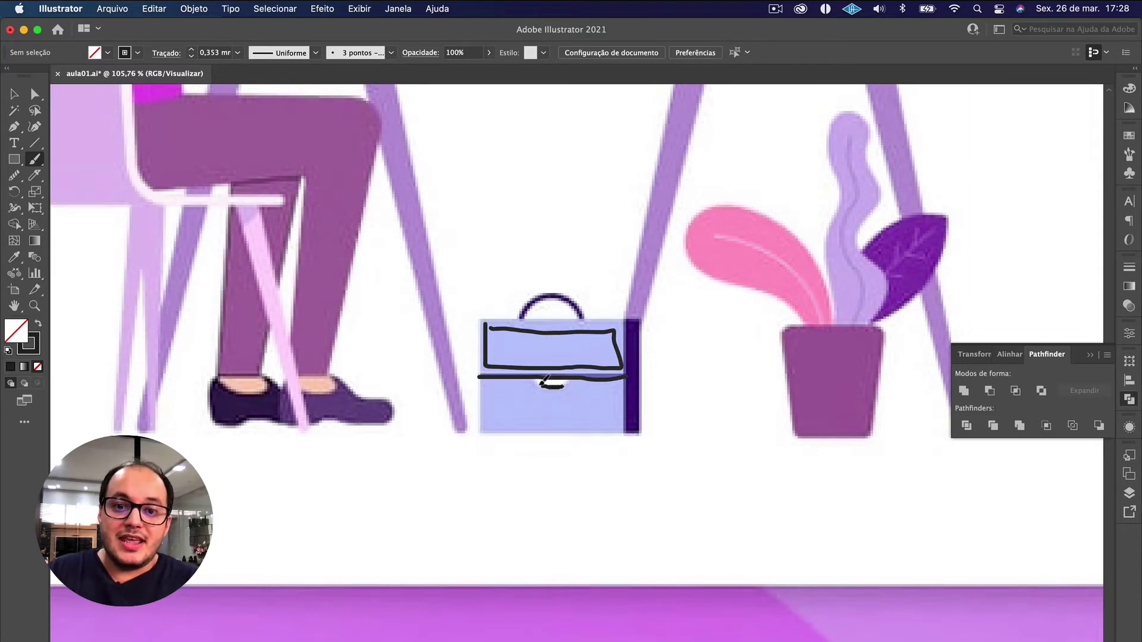
mouse_move(545, 380)
mouse_down()
mouse_move(562, 357)
mouse_move(572, 381)
mouse_move(559, 387)
mouse_up()
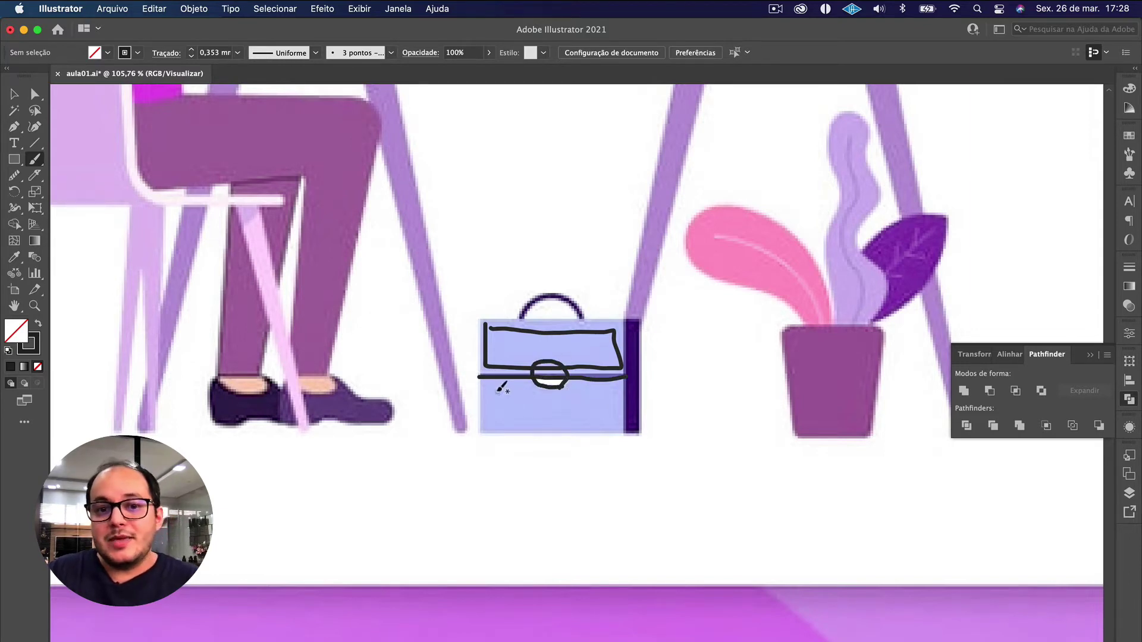
mouse_move(484, 384)
mouse_down()
mouse_move(489, 431)
mouse_move(612, 432)
mouse_move(616, 395)
mouse_move(489, 383)
mouse_up()
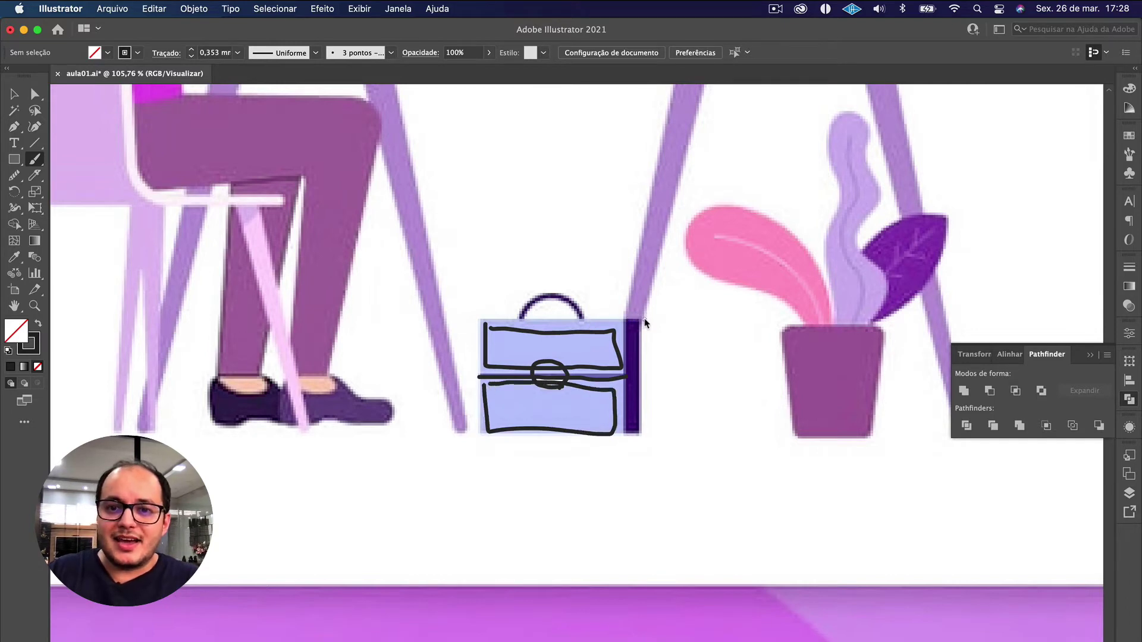
mouse_move(644, 320)
mouse_down()
mouse_move(618, 440)
mouse_move(654, 434)
mouse_move(654, 310)
mouse_up()
mouse_move(574, 323)
mouse_down()
mouse_move(506, 319)
mouse_move(509, 282)
mouse_move(621, 279)
mouse_move(620, 322)
mouse_move(547, 327)
mouse_move(521, 308)
mouse_move(522, 333)
mouse_move(553, 354)
mouse_move(585, 336)
mouse_move(585, 305)
mouse_move(552, 285)
mouse_move(518, 315)
mouse_up()
Step: Remove all the freehand strokes painted over the briefcase
key(super+z)
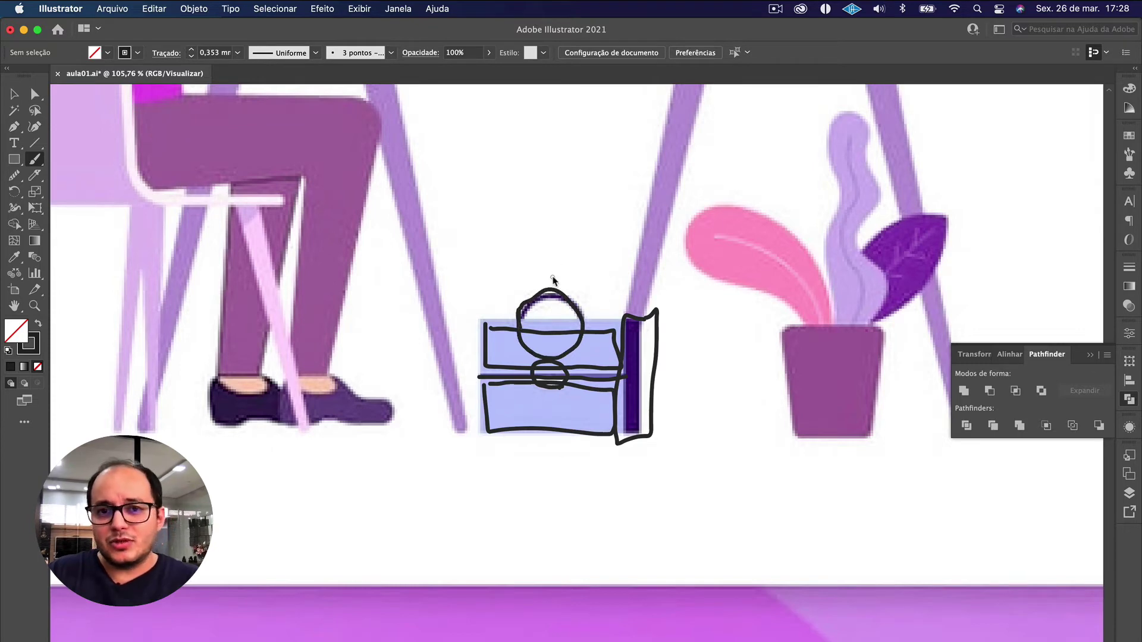
key(v)
drag(523, 275, 665, 464)
key(Delete)
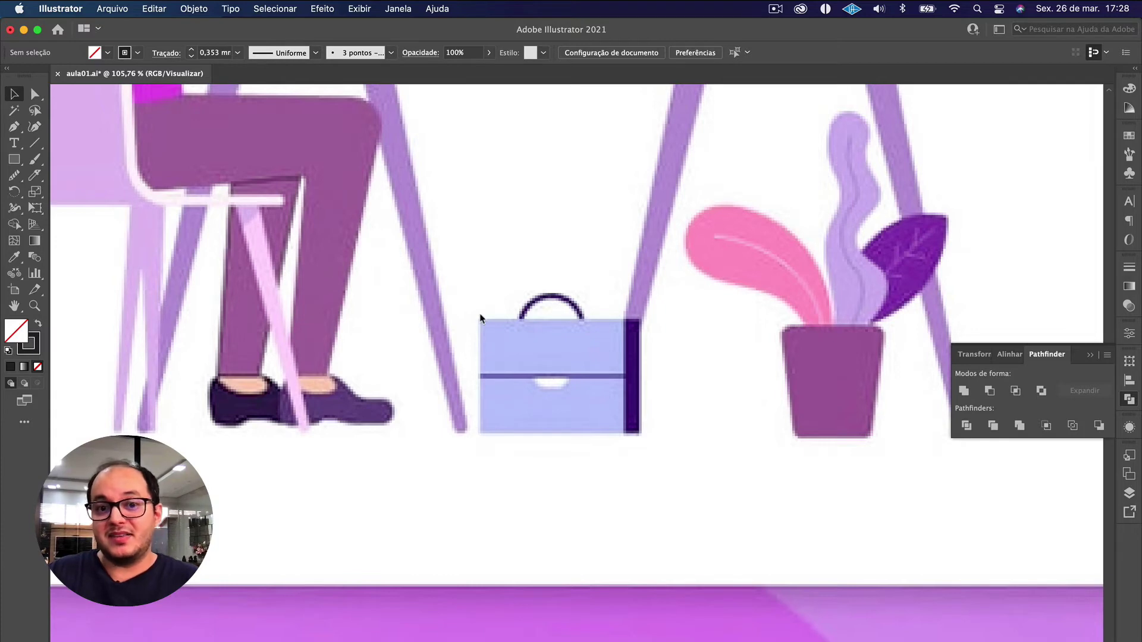
Step: Paint a freehand circle and overlapping four-sided shapes over the plant's pink leaf with the Paintbrush tool and delete them
scroll(683, 306, right, 5)
scroll(684, 306, up, 2)
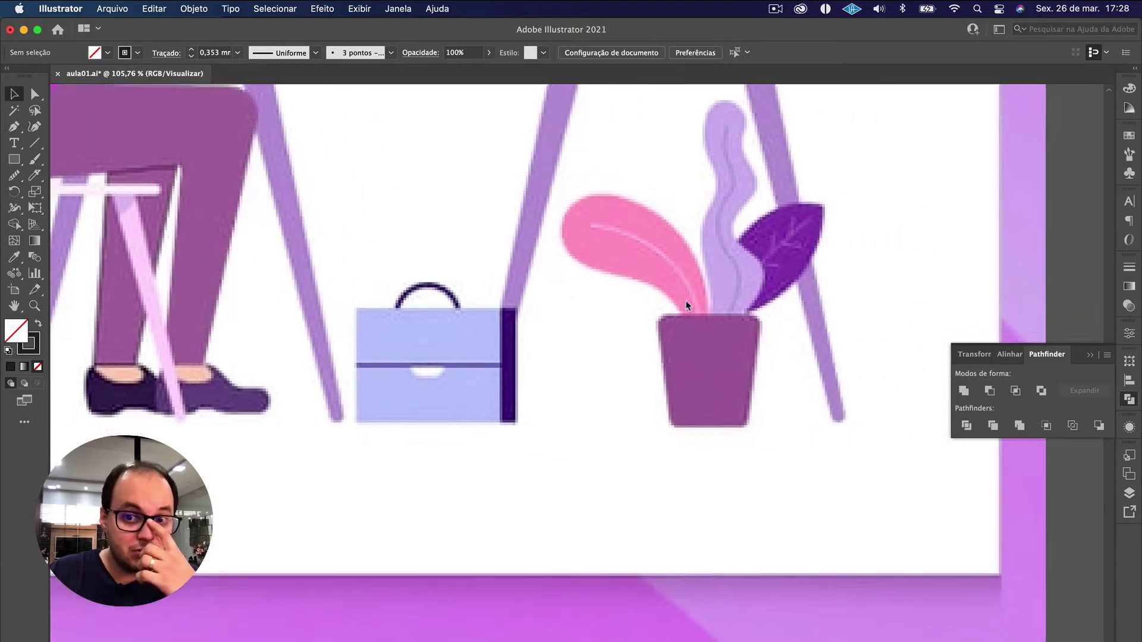
scroll(687, 305, right, 3)
scroll(687, 305, up, 1)
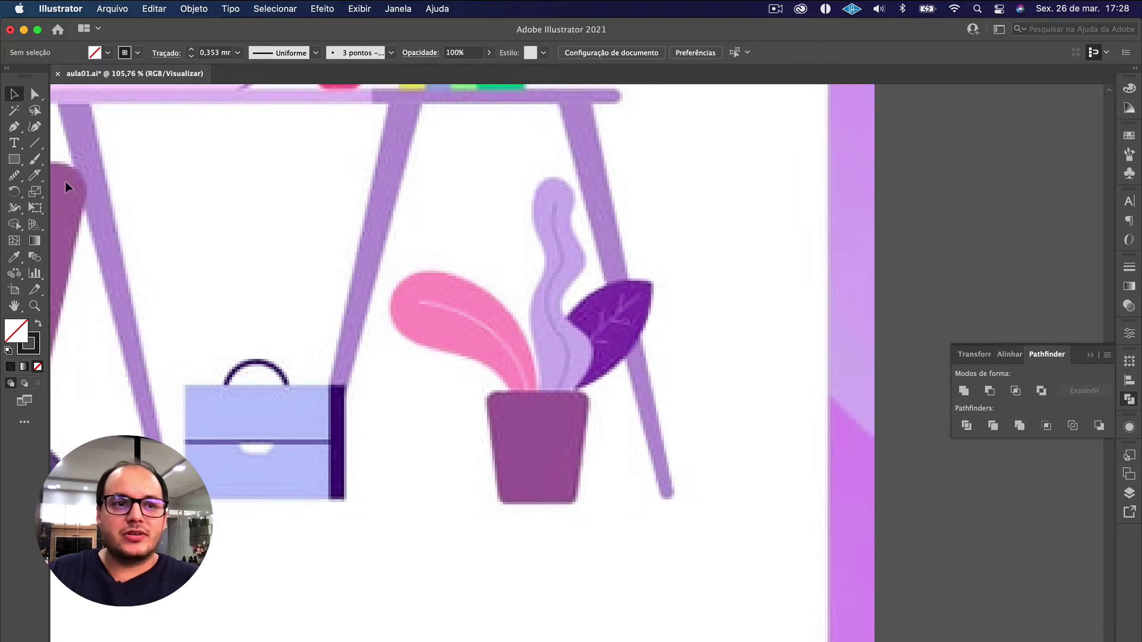
click(34, 159)
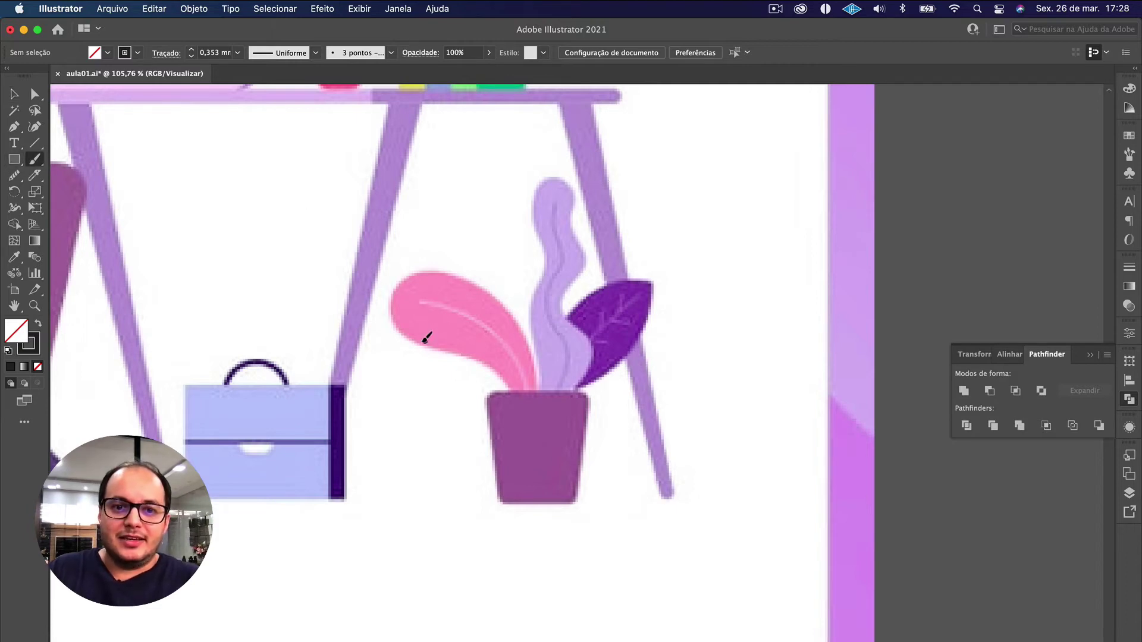
mouse_move(426, 341)
mouse_down()
mouse_move(402, 292)
mouse_move(450, 280)
mouse_move(477, 313)
mouse_move(462, 346)
mouse_move(421, 341)
mouse_move(506, 374)
mouse_move(475, 308)
mouse_move(504, 327)
mouse_move(512, 356)
mouse_move(503, 376)
mouse_move(488, 374)
mouse_move(494, 365)
mouse_move(513, 384)
mouse_move(530, 359)
mouse_move(505, 344)
mouse_move(489, 373)
mouse_up()
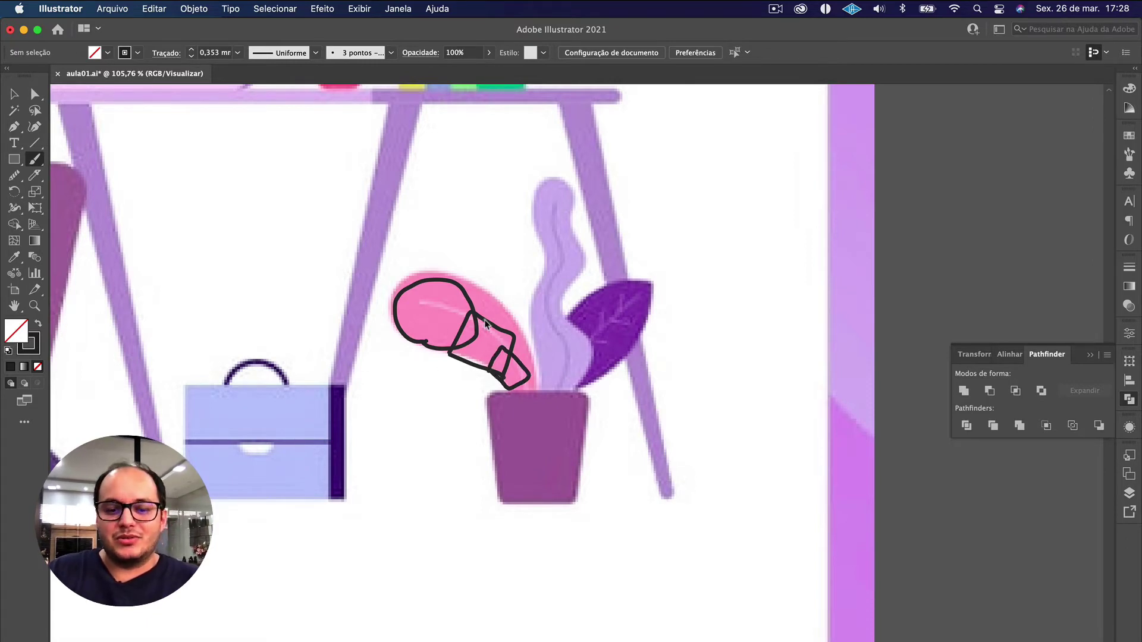
key(v)
drag(485, 324, 549, 402)
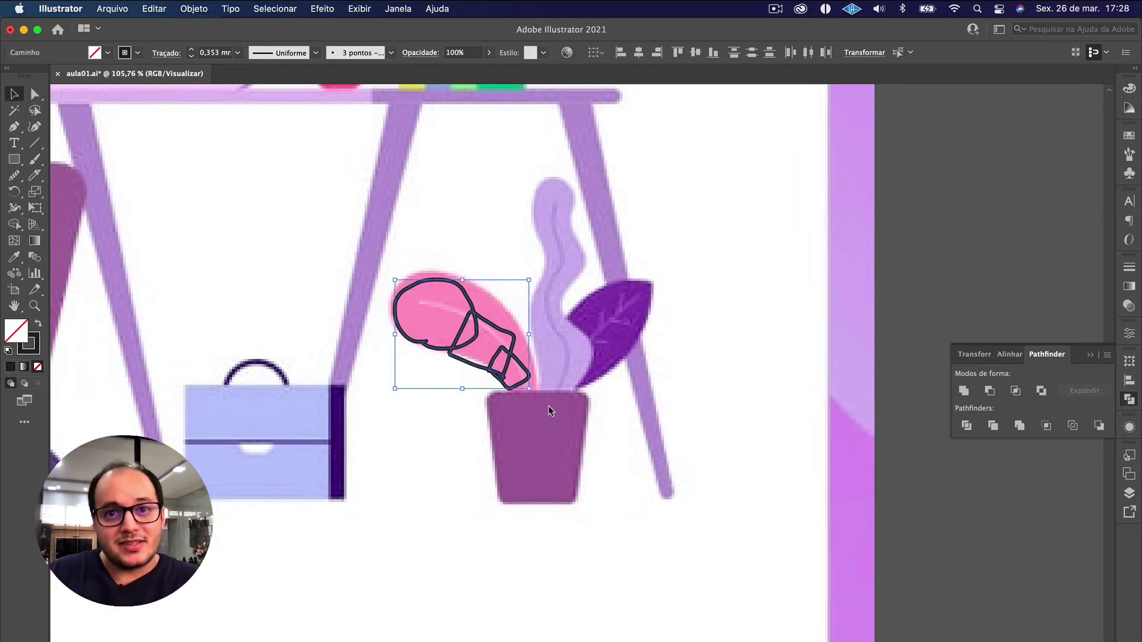
key(Delete)
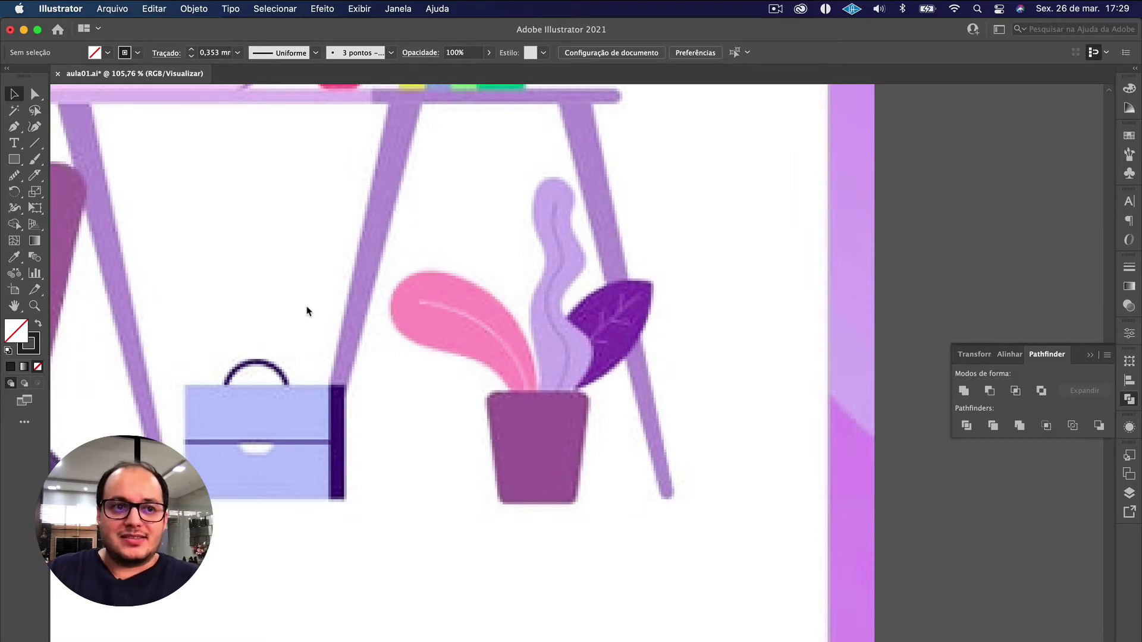
Step: Draw a long wavy path across the potted plant and briefcase with the Pencil tool and undo it
click(16, 176)
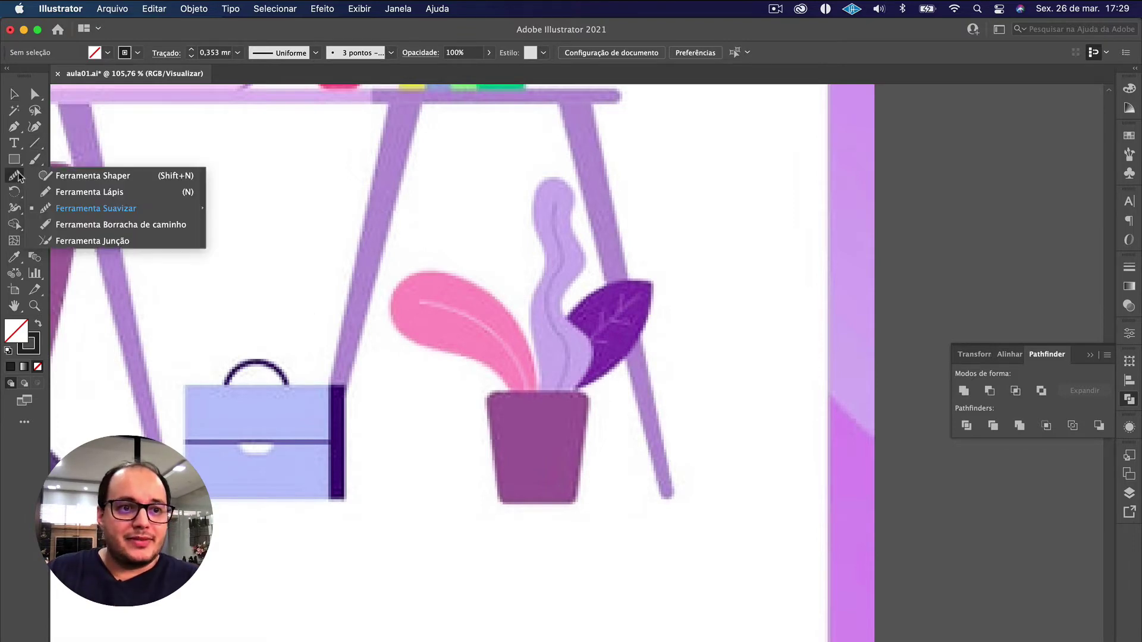
click(102, 193)
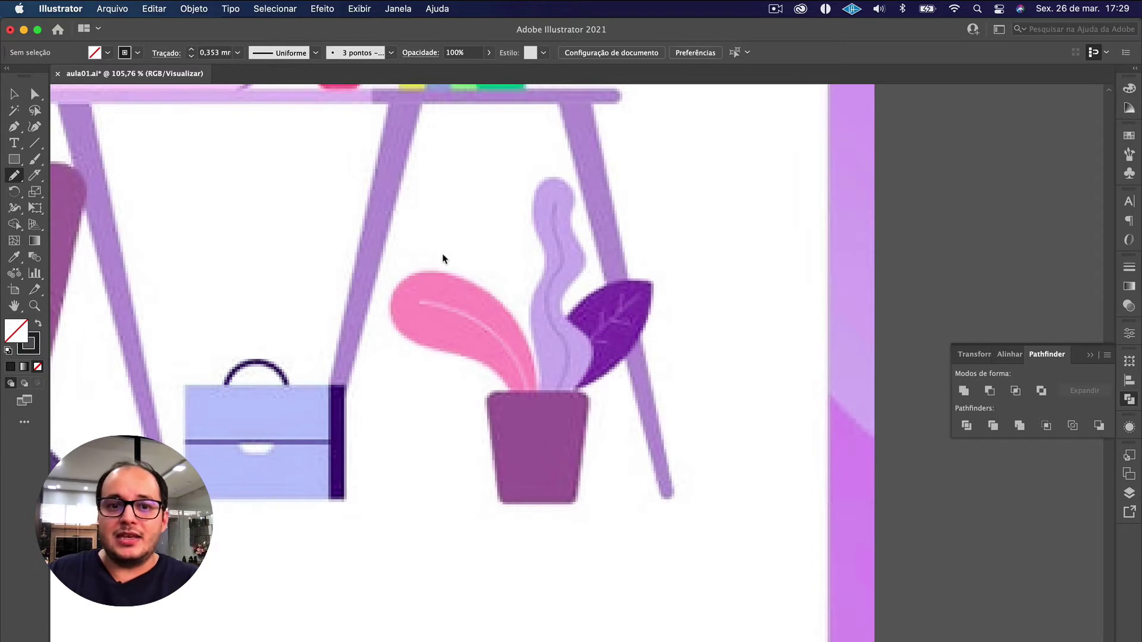
mouse_move(455, 252)
mouse_down()
mouse_move(521, 170)
mouse_move(532, 213)
mouse_move(508, 295)
mouse_move(629, 257)
mouse_move(638, 336)
mouse_move(538, 384)
mouse_move(420, 348)
mouse_move(365, 446)
mouse_move(546, 519)
mouse_move(260, 530)
mouse_move(321, 337)
mouse_move(394, 219)
mouse_move(424, 250)
mouse_move(423, 296)
mouse_move(456, 295)
mouse_move(472, 324)
mouse_move(531, 327)
mouse_move(553, 352)
mouse_move(580, 335)
mouse_move(462, 280)
mouse_up()
key(v)
click(632, 470)
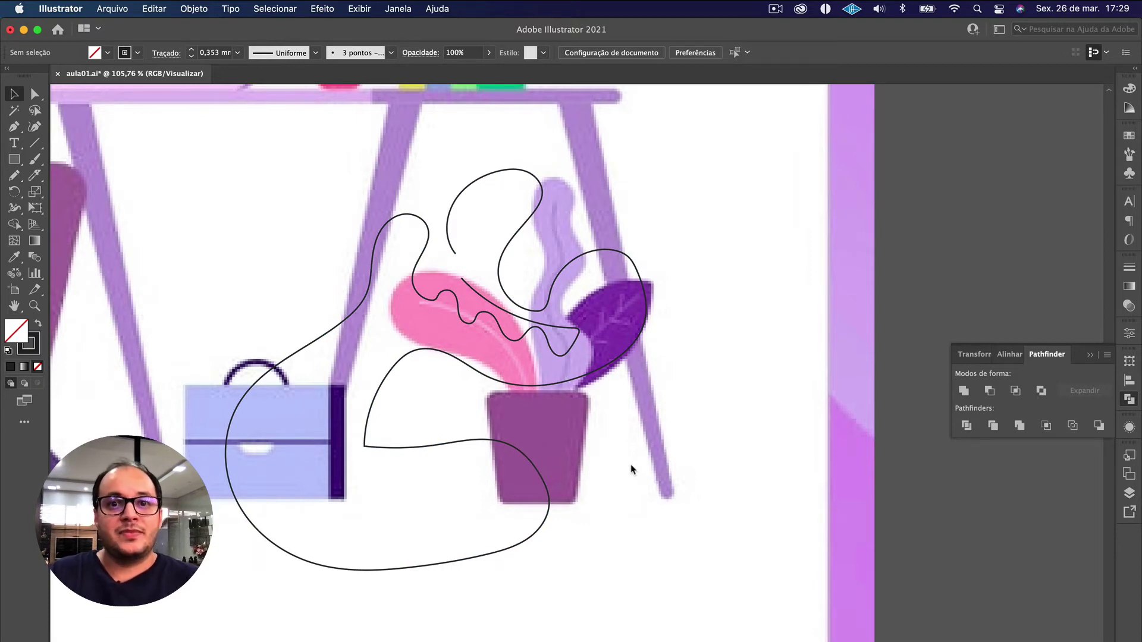
scroll(476, 458, up, 3)
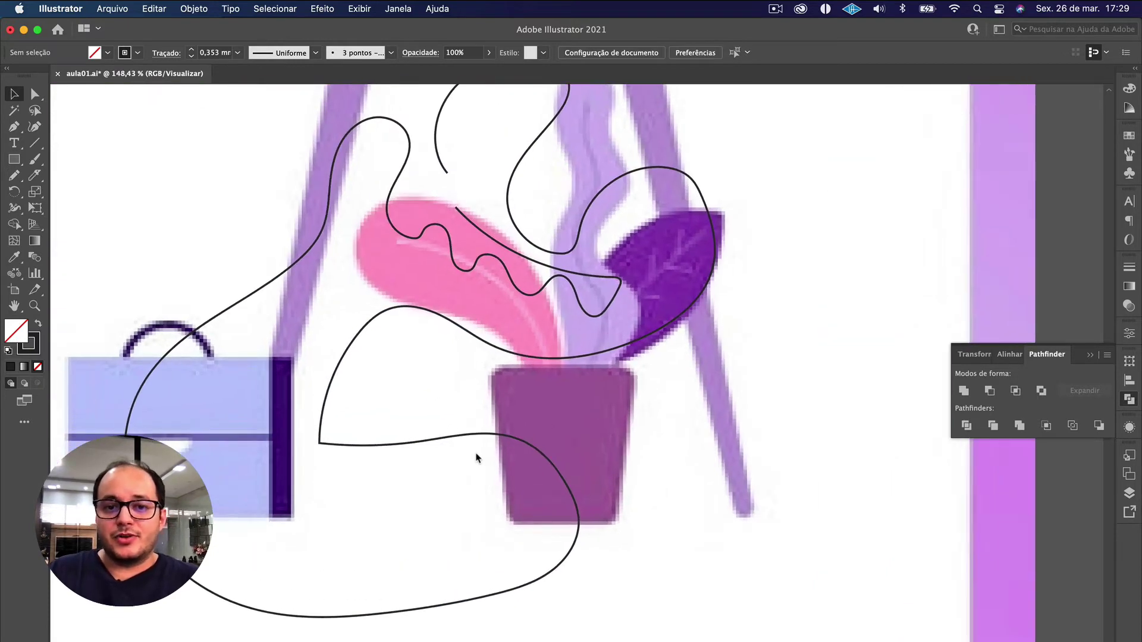
scroll(476, 458, down, 4)
key(ctrl+z)
Step: Draw a jagged freehand Pencil path across the upper part of the potted plant and delete it
scroll(517, 379, up, 5)
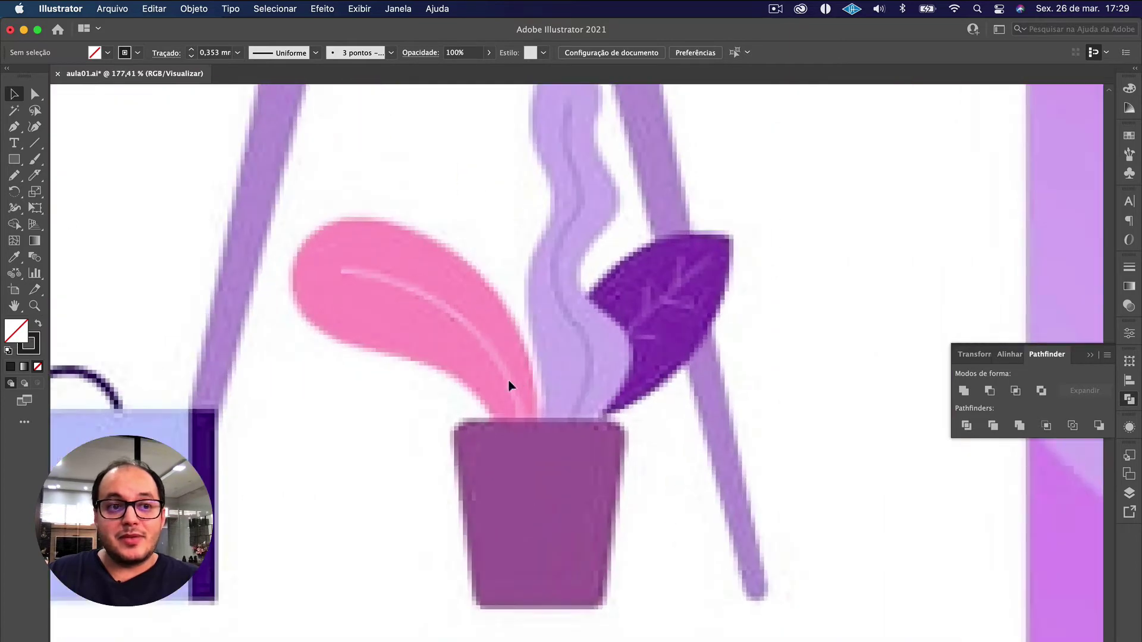
click(13, 175)
mouse_move(385, 191)
mouse_down()
mouse_move(399, 147)
mouse_move(425, 189)
mouse_move(459, 180)
mouse_move(497, 234)
mouse_move(474, 302)
mouse_move(525, 271)
mouse_move(518, 160)
mouse_move(585, 202)
mouse_move(625, 157)
mouse_move(677, 164)
mouse_move(733, 194)
mouse_move(762, 172)
mouse_move(762, 129)
mouse_move(872, 166)
mouse_up()
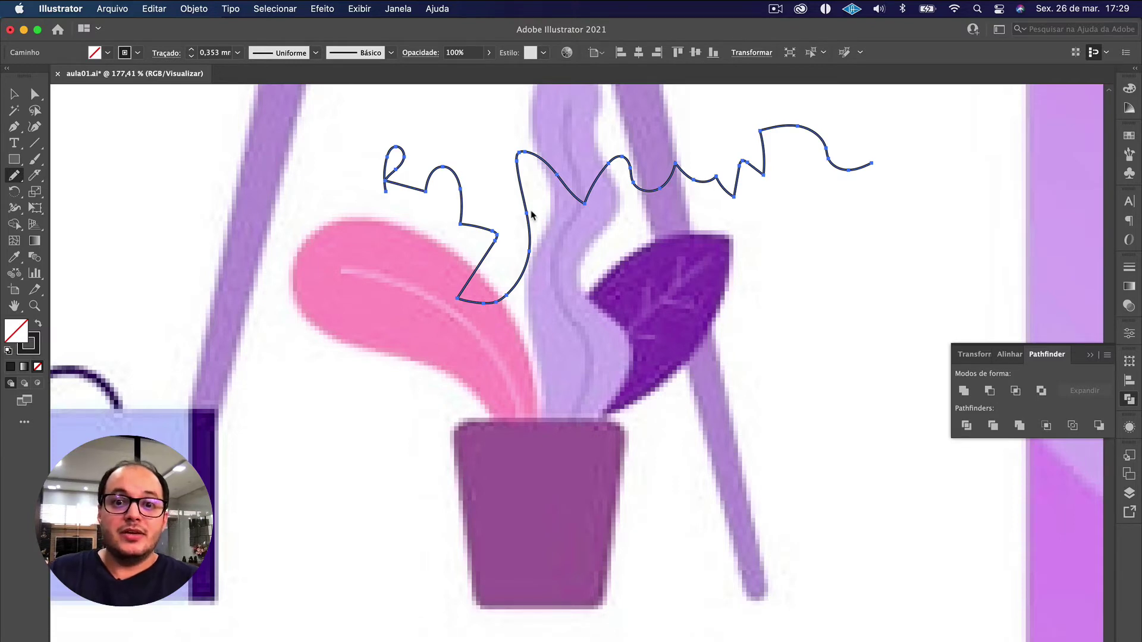
key(Delete)
Step: Draw a closed, curvy freeform shape over the plant's pink leaf with the Pencil tool
mouse_move(375, 313)
mouse_down()
mouse_move(415, 160)
mouse_move(406, 277)
mouse_move(495, 229)
mouse_move(457, 350)
mouse_move(484, 408)
mouse_move(415, 408)
mouse_move(366, 357)
mouse_move(376, 315)
mouse_up()
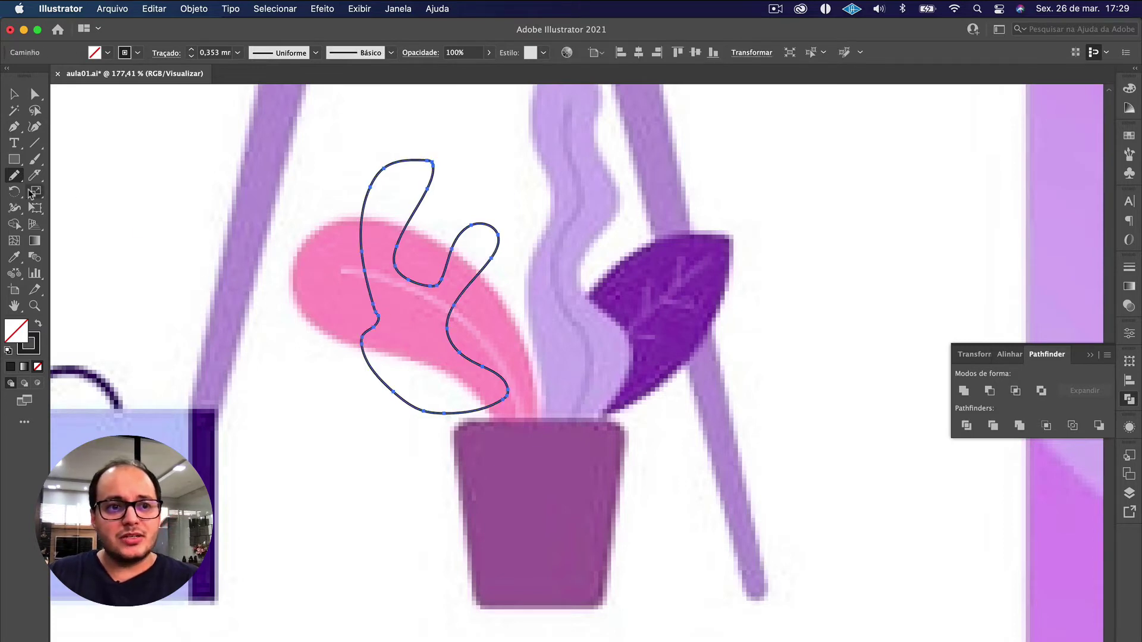
Step: Smooth the curves around the closed freeform shape over the pink leaf with repeated Smooth tool strokes
click(14, 176)
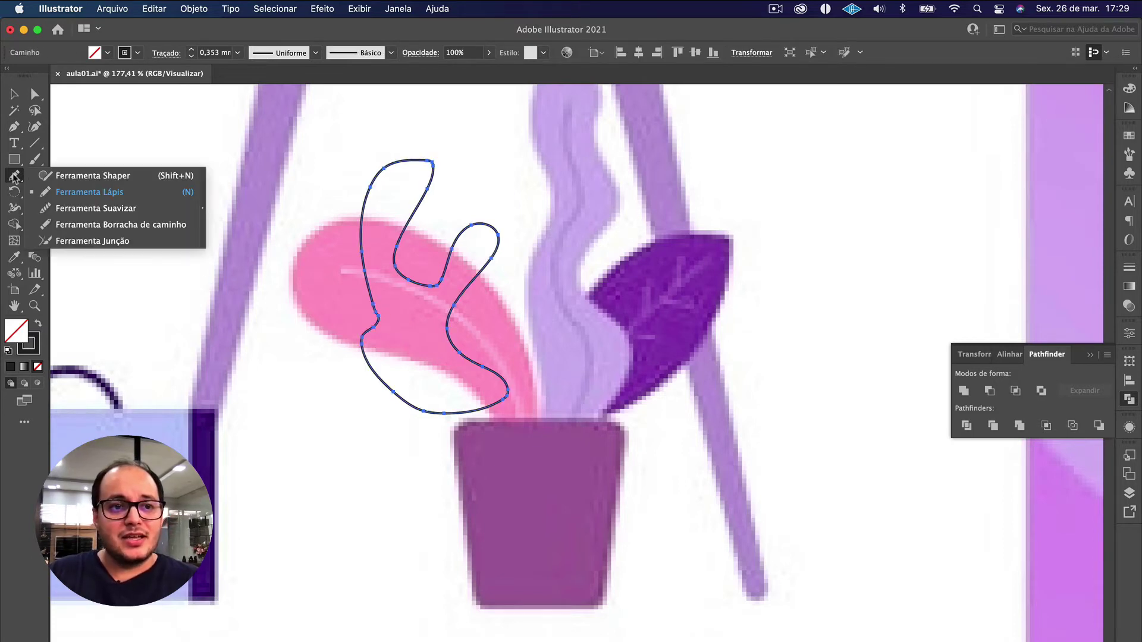
click(83, 209)
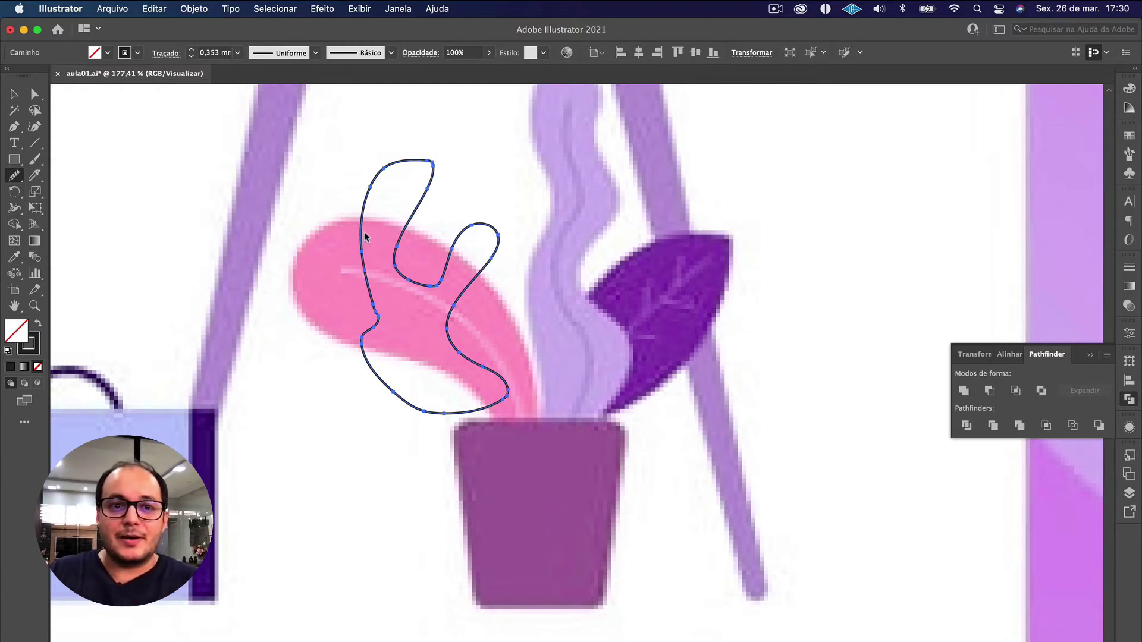
mouse_move(361, 261)
mouse_down()
mouse_move(379, 301)
mouse_move(381, 339)
mouse_move(372, 304)
mouse_move(360, 350)
mouse_up()
drag(479, 226, 462, 295)
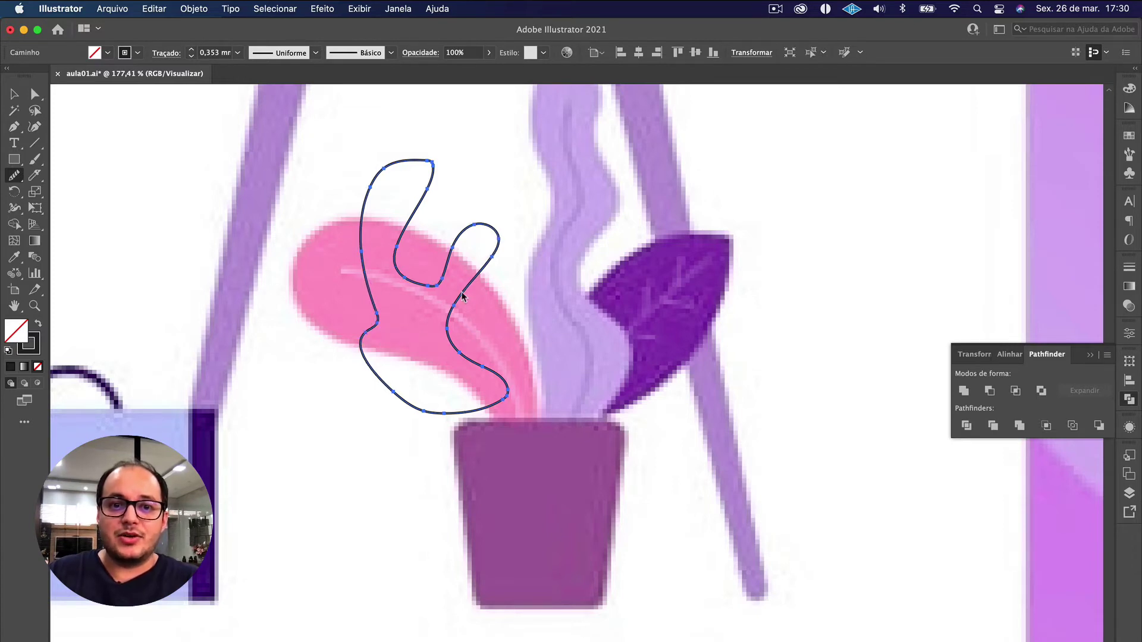
mouse_move(416, 217)
mouse_down()
mouse_move(432, 168)
mouse_move(359, 173)
mouse_move(343, 246)
mouse_up()
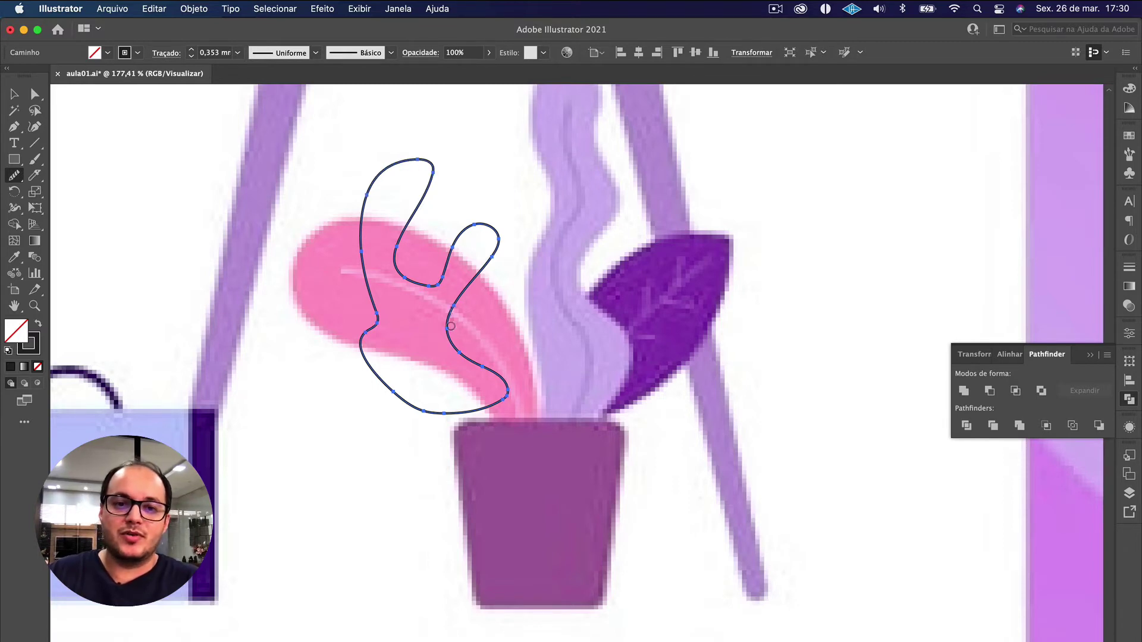
drag(451, 326, 482, 373)
drag(463, 308, 508, 392)
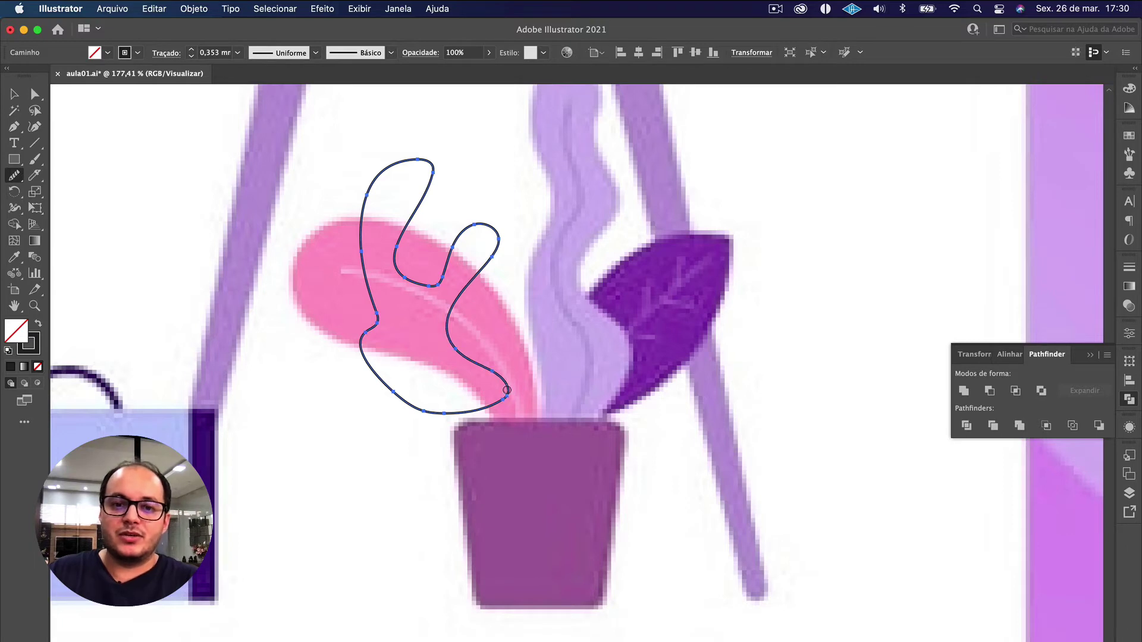
mouse_move(360, 352)
mouse_down()
mouse_move(370, 382)
mouse_move(476, 428)
mouse_up()
drag(361, 319, 351, 365)
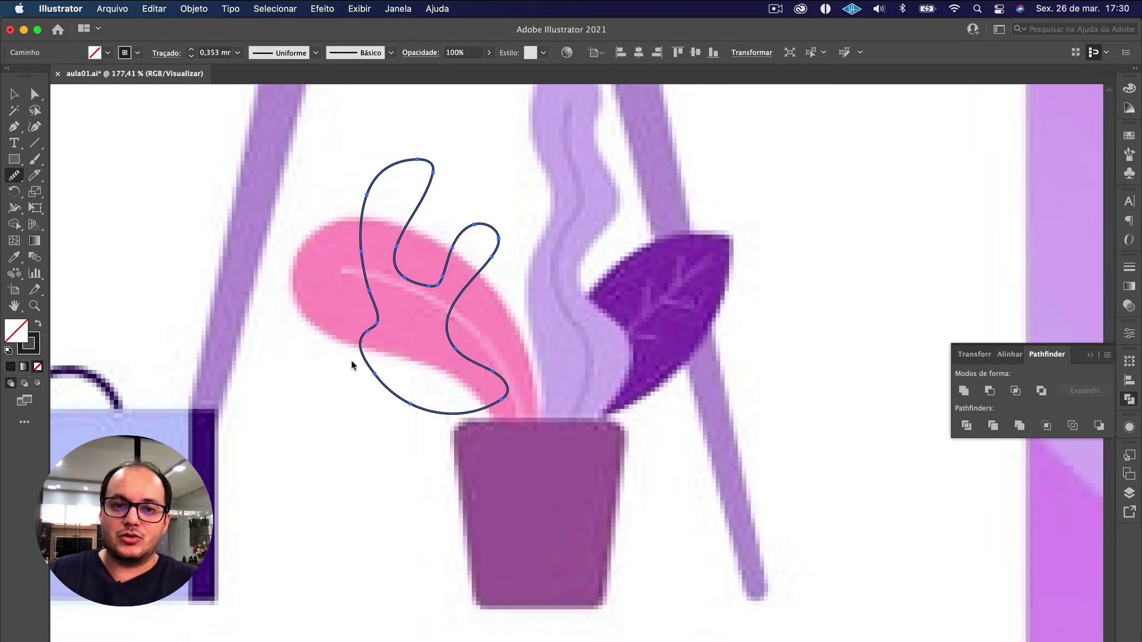
drag(377, 251, 352, 191)
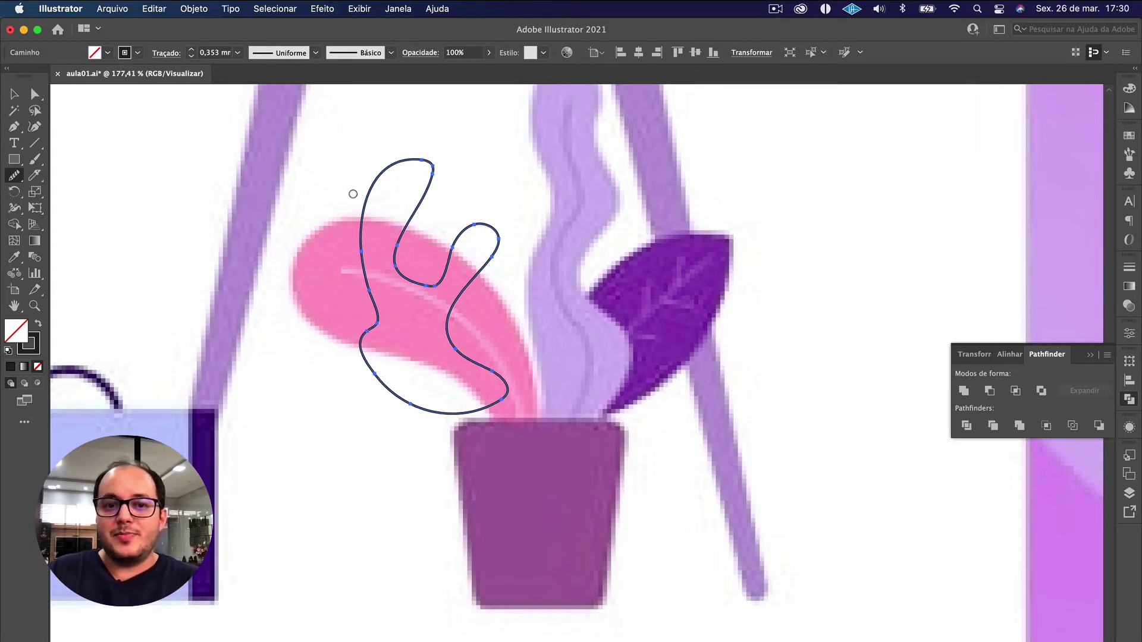
mouse_move(432, 168)
mouse_down()
mouse_move(415, 216)
mouse_move(418, 161)
mouse_move(423, 196)
mouse_move(399, 229)
mouse_up()
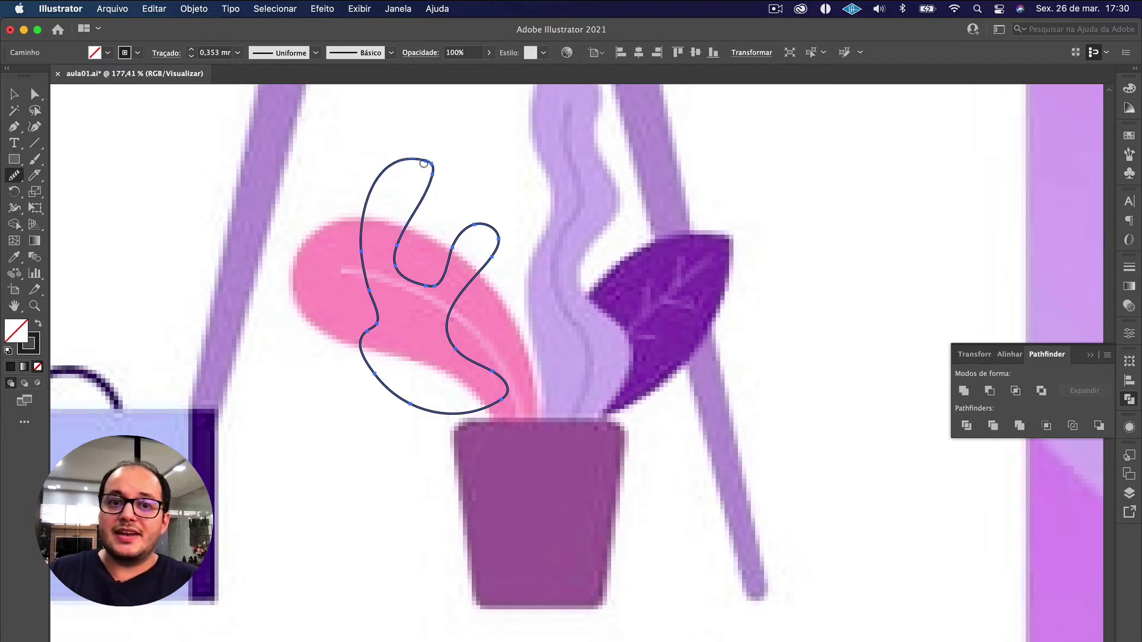
drag(423, 164, 398, 245)
drag(415, 166, 442, 271)
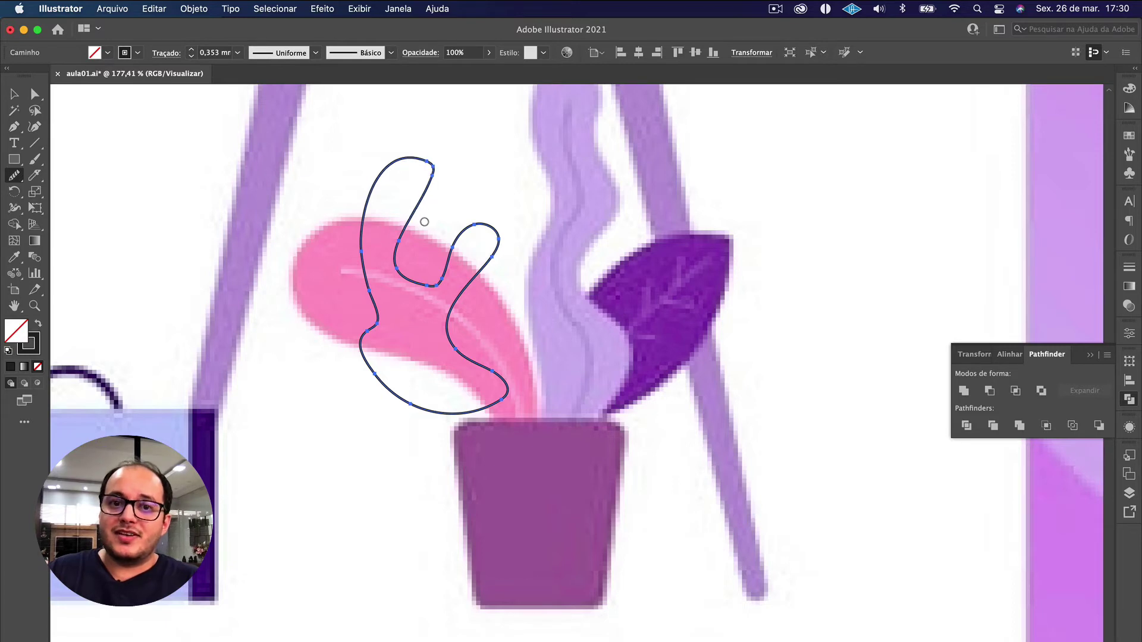
mouse_move(405, 161)
mouse_down()
mouse_move(423, 219)
mouse_move(364, 239)
mouse_move(380, 300)
mouse_move(342, 369)
mouse_move(443, 424)
mouse_up()
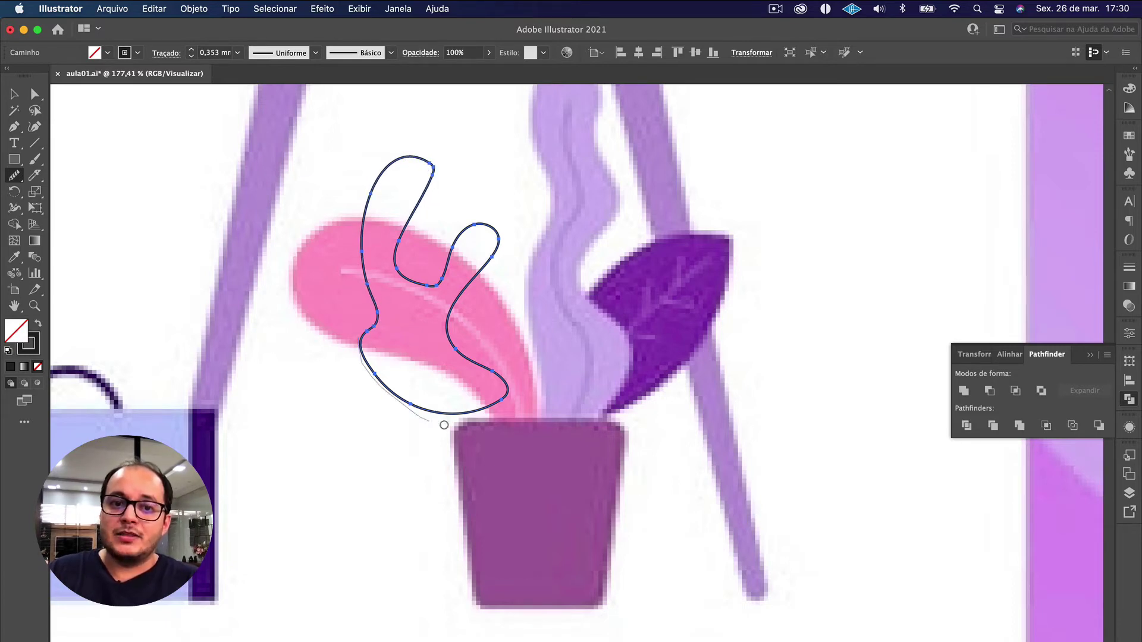
drag(450, 340, 415, 429)
Step: Select the smoothed freeform shape over the pink leaf and delete it
key(v)
click(417, 426)
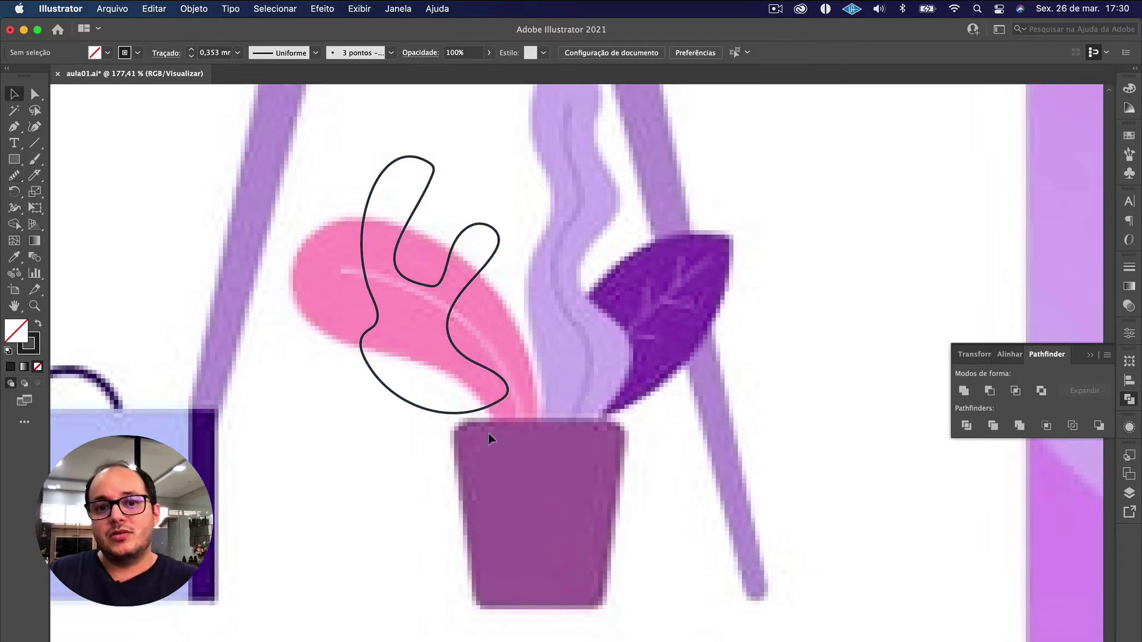
click(363, 214)
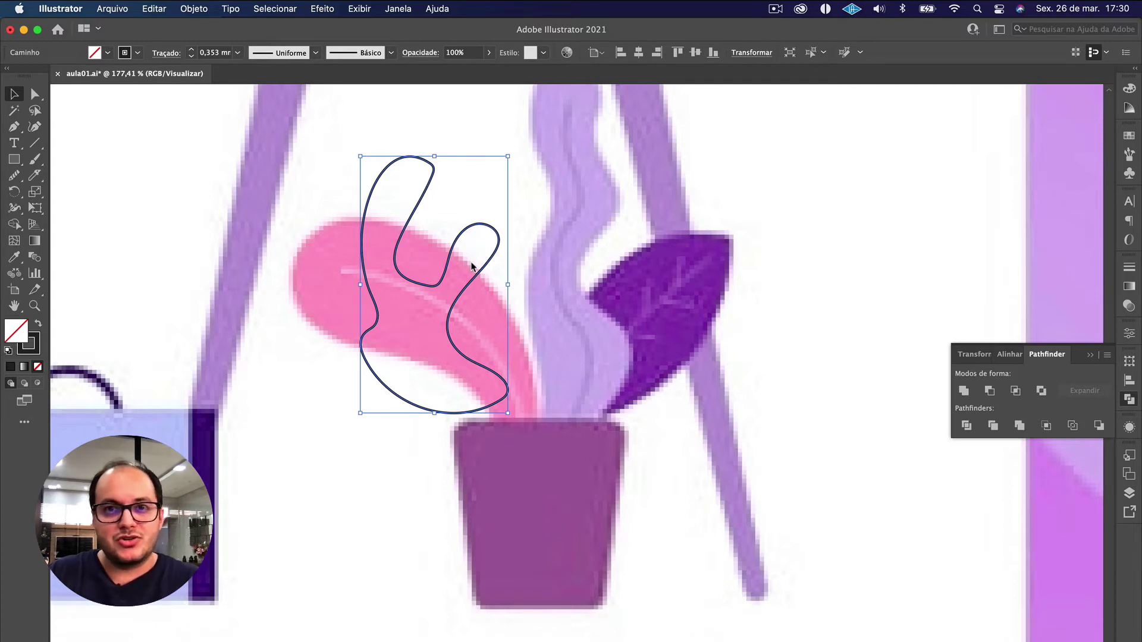
key(Delete)
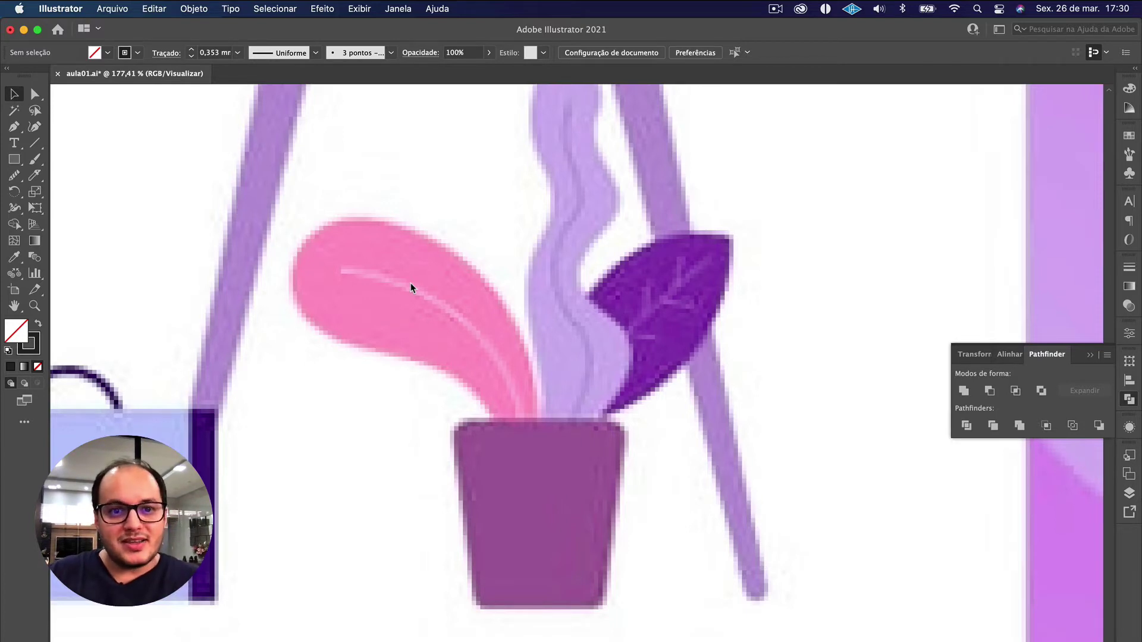
scroll(466, 311, down, 3)
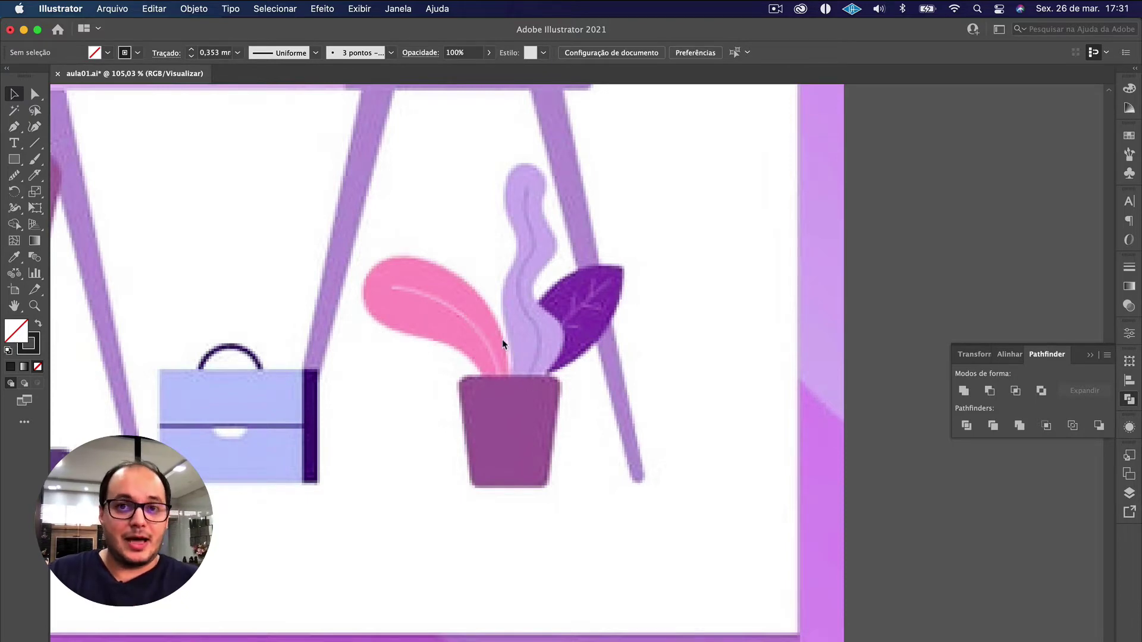
scroll(502, 343, up, 3)
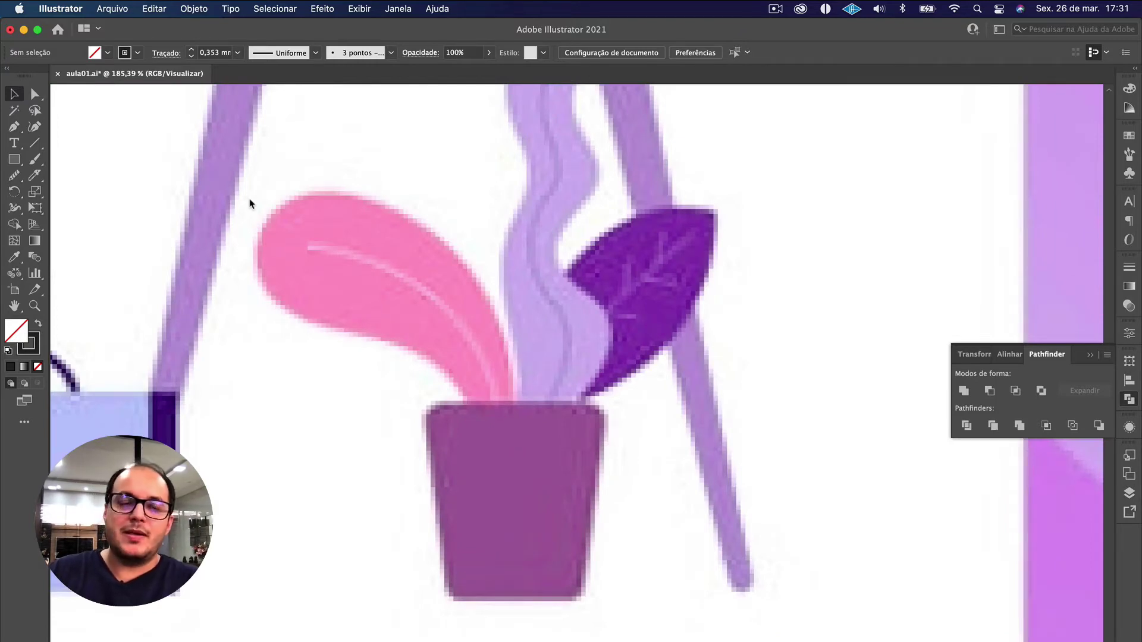
click(14, 175)
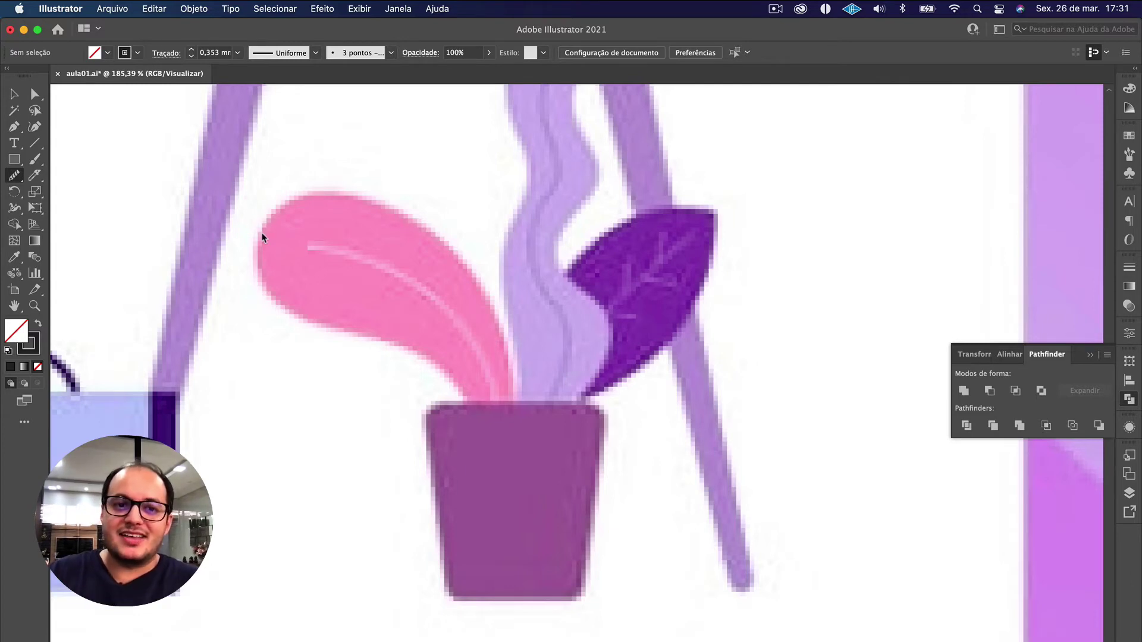
mouse_move(262, 237)
mouse_down()
mouse_move(326, 197)
mouse_move(413, 224)
mouse_move(490, 301)
mouse_move(520, 402)
mouse_move(465, 402)
mouse_move(425, 362)
mouse_move(301, 318)
mouse_move(272, 298)
mouse_move(250, 254)
mouse_move(259, 229)
mouse_move(295, 203)
mouse_move(352, 197)
mouse_move(430, 235)
mouse_move(493, 314)
mouse_move(510, 404)
mouse_move(465, 406)
mouse_move(446, 374)
mouse_move(408, 351)
mouse_move(272, 293)
mouse_move(257, 266)
mouse_move(280, 210)
mouse_up()
key(v)
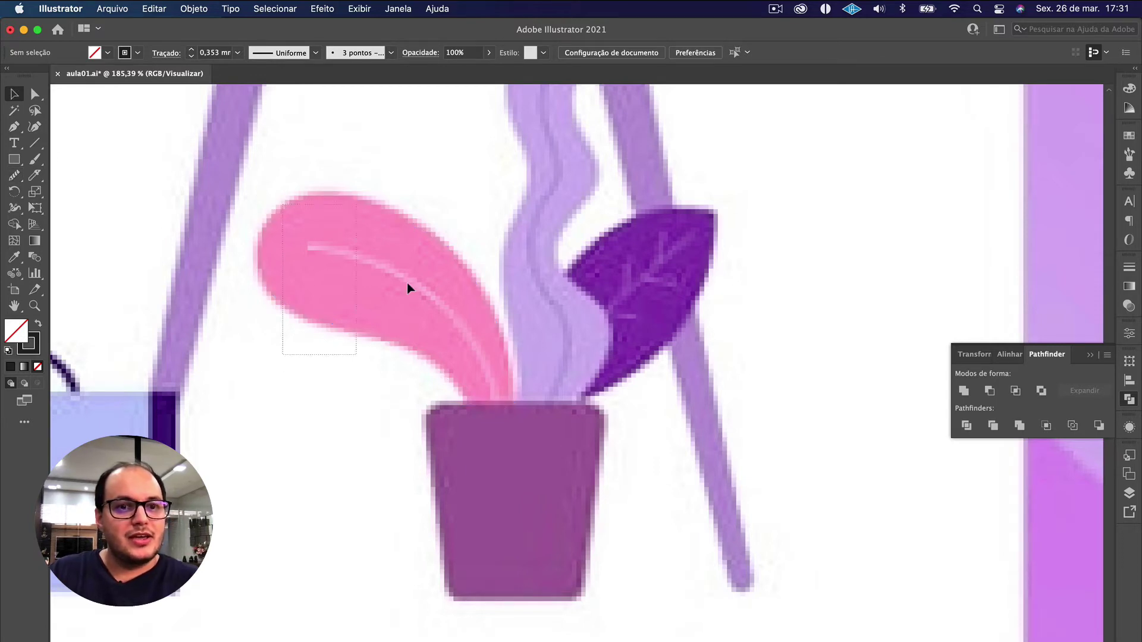
Step: Trace the plant's pink leaf with the Pencil tool as a closed outline reaching slightly into the pot, and deselect it
mouse_move(14, 175)
mouse_down()
mouse_move(75, 208)
mouse_move(82, 197)
mouse_up()
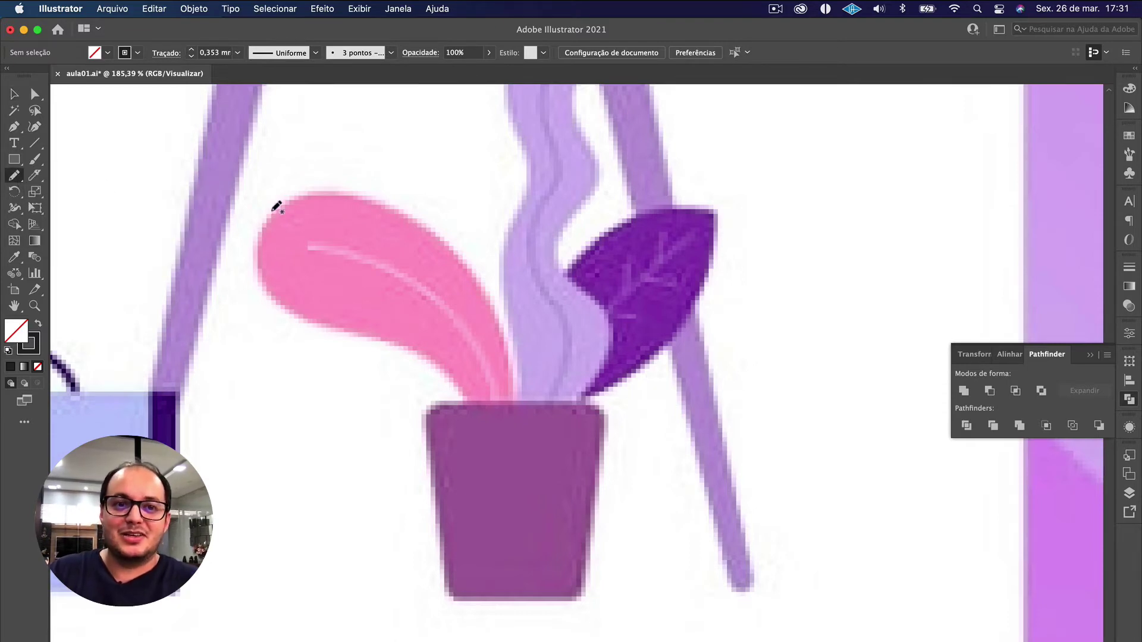
mouse_move(267, 224)
mouse_down()
mouse_move(291, 202)
mouse_move(361, 201)
mouse_move(426, 243)
mouse_move(501, 329)
mouse_move(527, 420)
mouse_move(484, 420)
mouse_move(438, 367)
mouse_move(285, 311)
mouse_move(259, 287)
mouse_move(266, 220)
mouse_up()
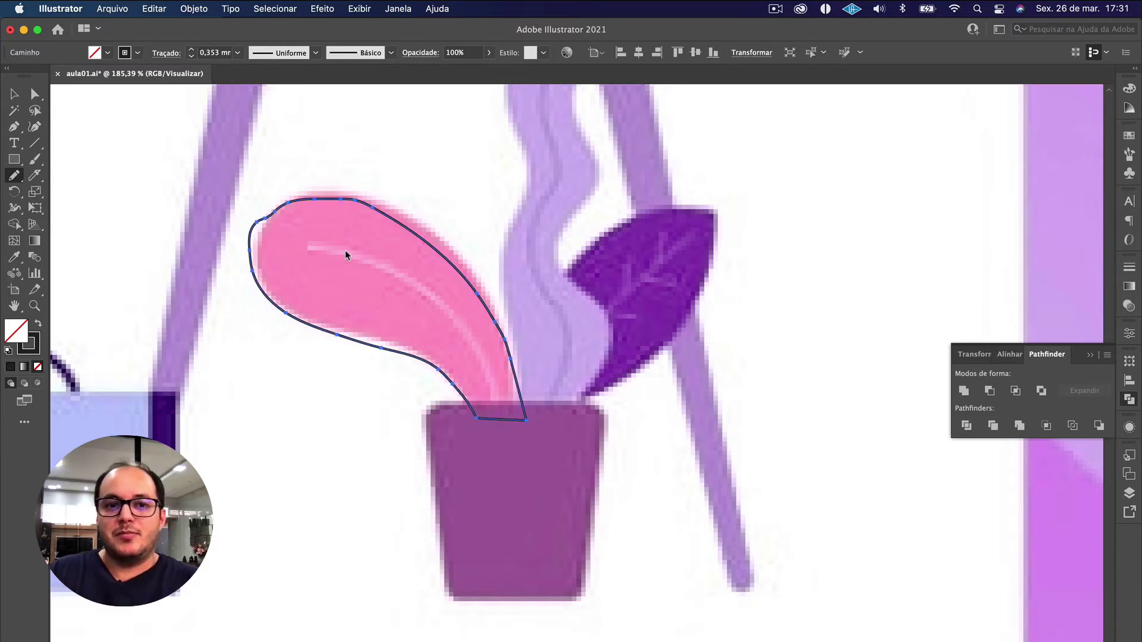
key(v)
key(s)
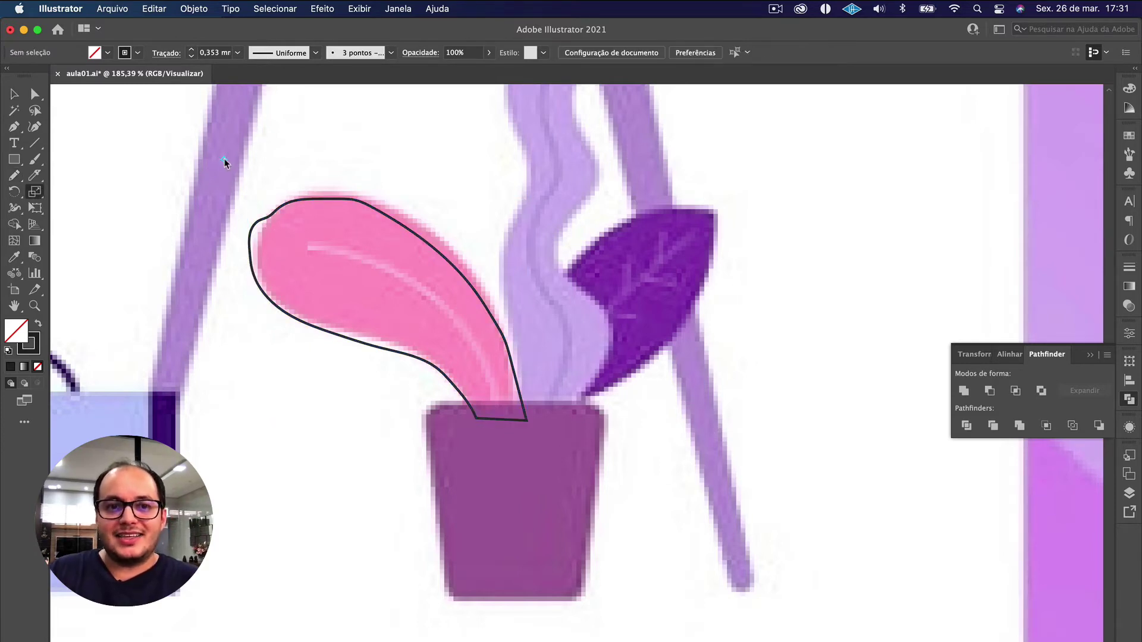
Step: Select the anchor points at the rounded end of the pink leaf's outline and examine its uneven curve up close
key(a)
drag(173, 153, 369, 275)
scroll(369, 275, up, 5)
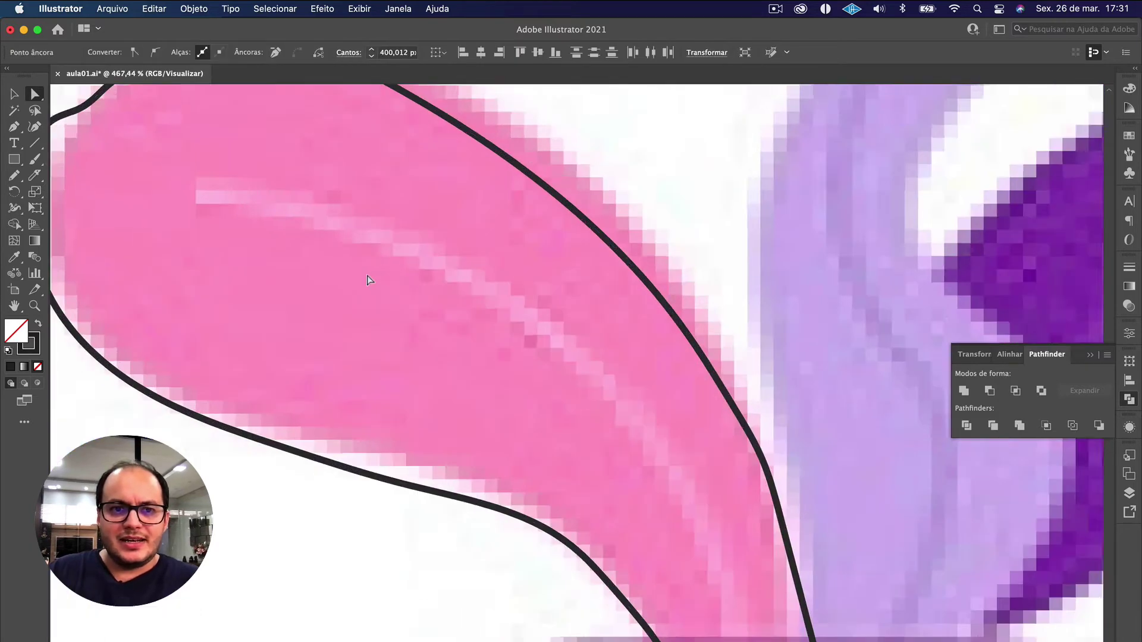
scroll(549, 386, left, 10)
scroll(550, 385, up, 4)
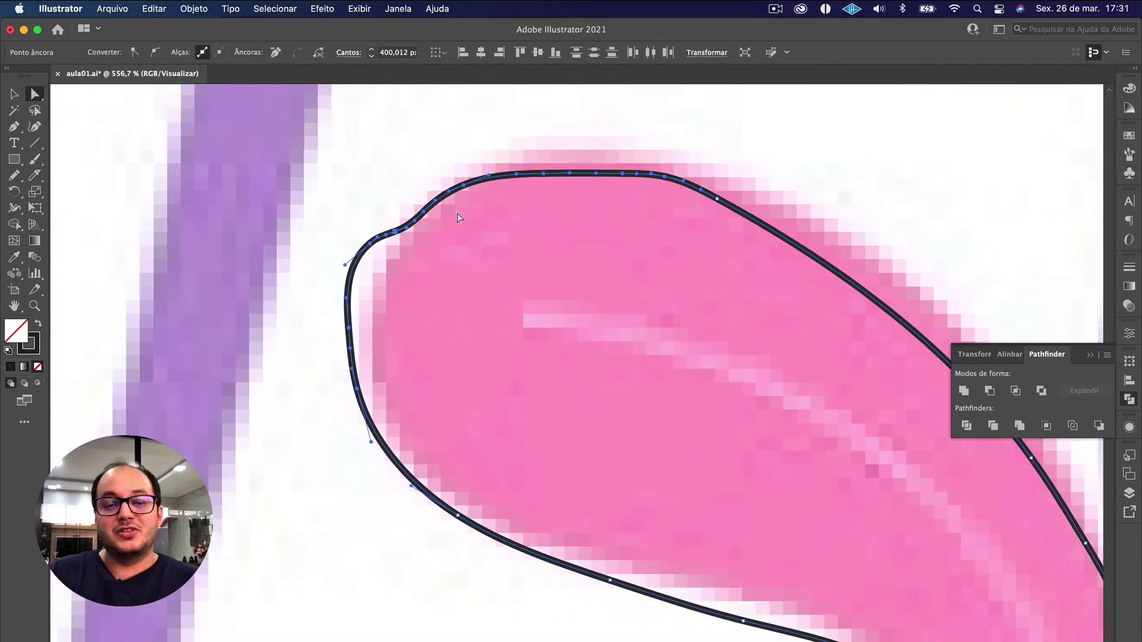
scroll(488, 235, down, 4)
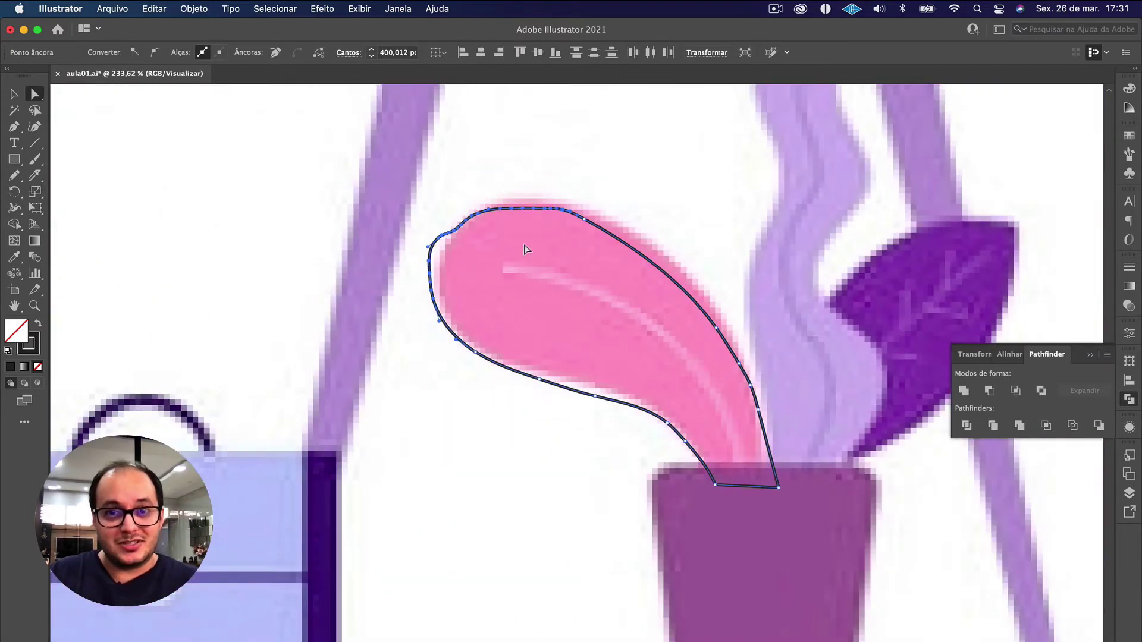
Step: Smooth the pink leaf outline's bumpy rounded end, lower edge and right edge with the Smooth tool
click(23, 178)
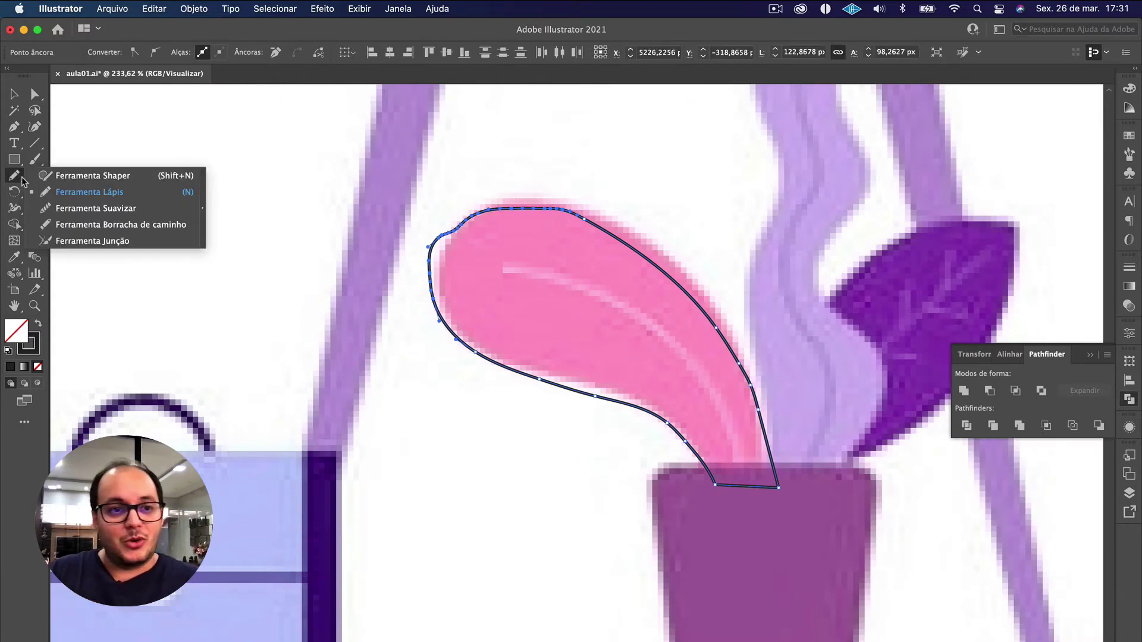
click(77, 208)
mouse_move(572, 210)
mouse_down()
mouse_move(493, 208)
mouse_move(436, 257)
mouse_up()
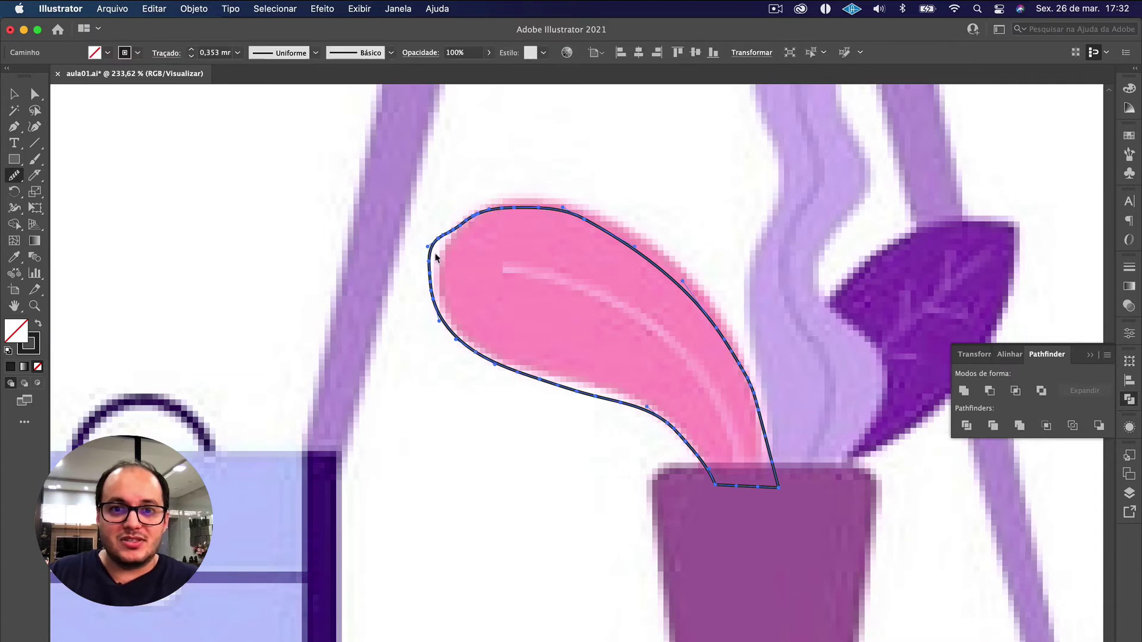
mouse_move(478, 209)
mouse_down()
mouse_move(423, 260)
mouse_move(438, 283)
mouse_move(433, 331)
mouse_up()
mouse_move(499, 202)
mouse_down()
mouse_move(395, 295)
mouse_move(398, 281)
mouse_up()
drag(522, 204, 408, 271)
mouse_move(447, 239)
mouse_down()
mouse_move(425, 298)
mouse_move(540, 390)
mouse_move(614, 394)
mouse_move(673, 428)
mouse_move(710, 475)
mouse_up()
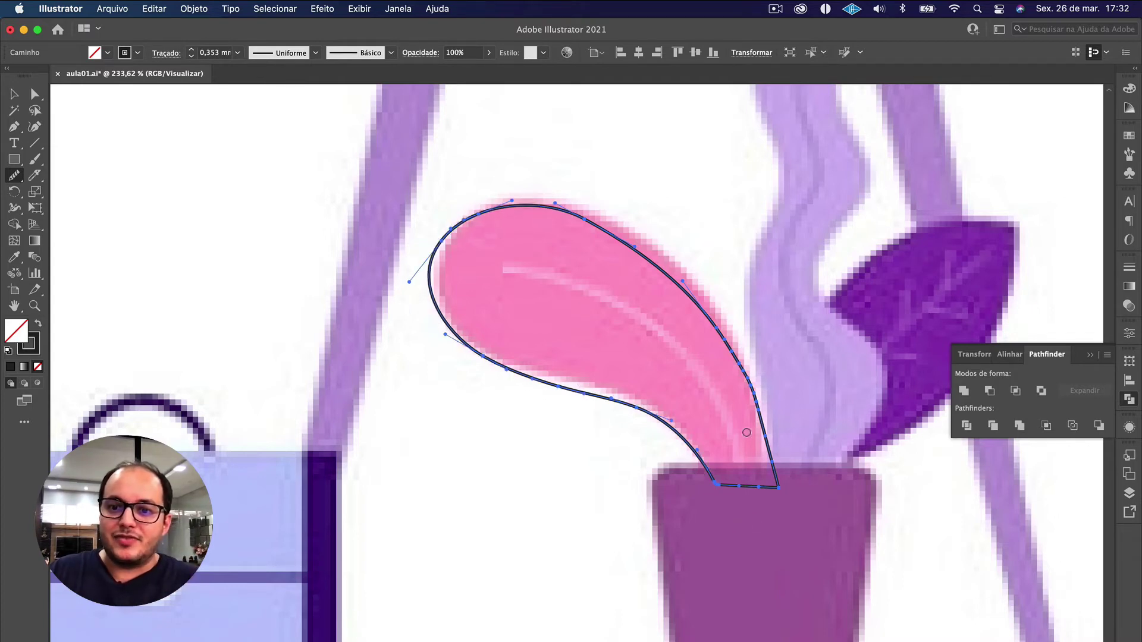
drag(700, 306, 753, 374)
drag(688, 293, 770, 444)
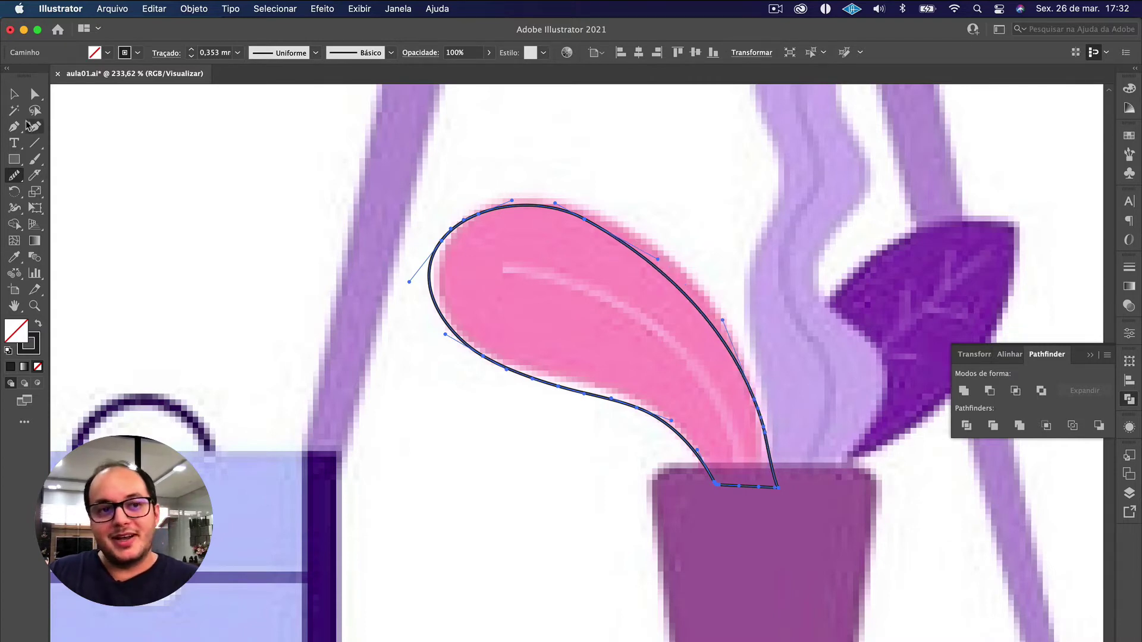
Step: Move the leaf outline slightly up and to the right with Direct Selection to align it with the pink leaf
click(33, 97)
click(89, 98)
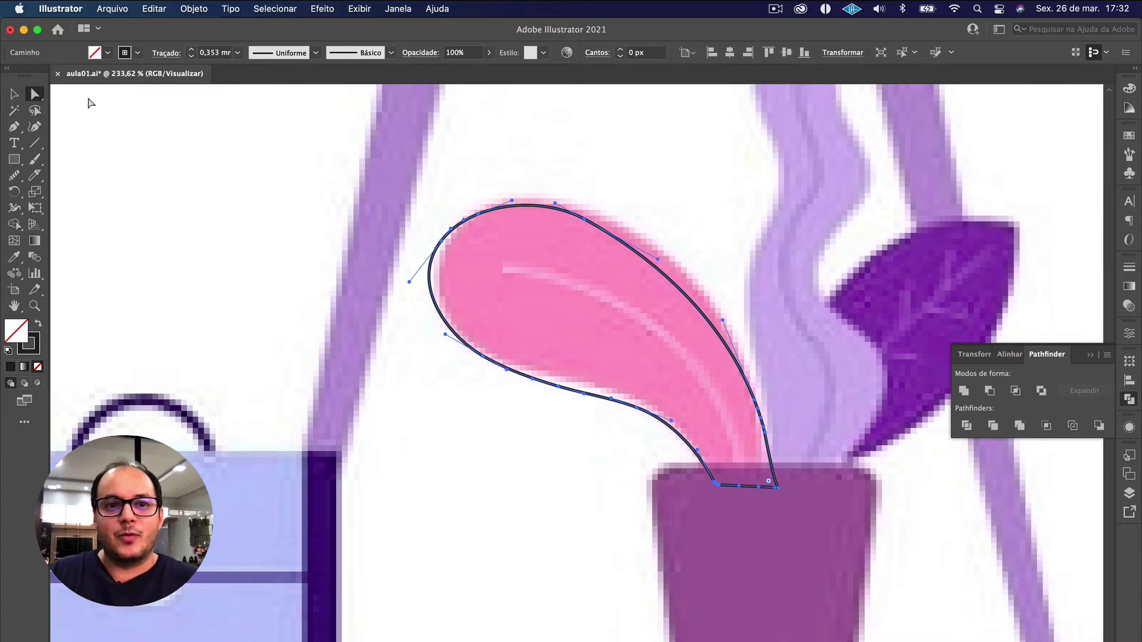
drag(584, 221, 586, 178)
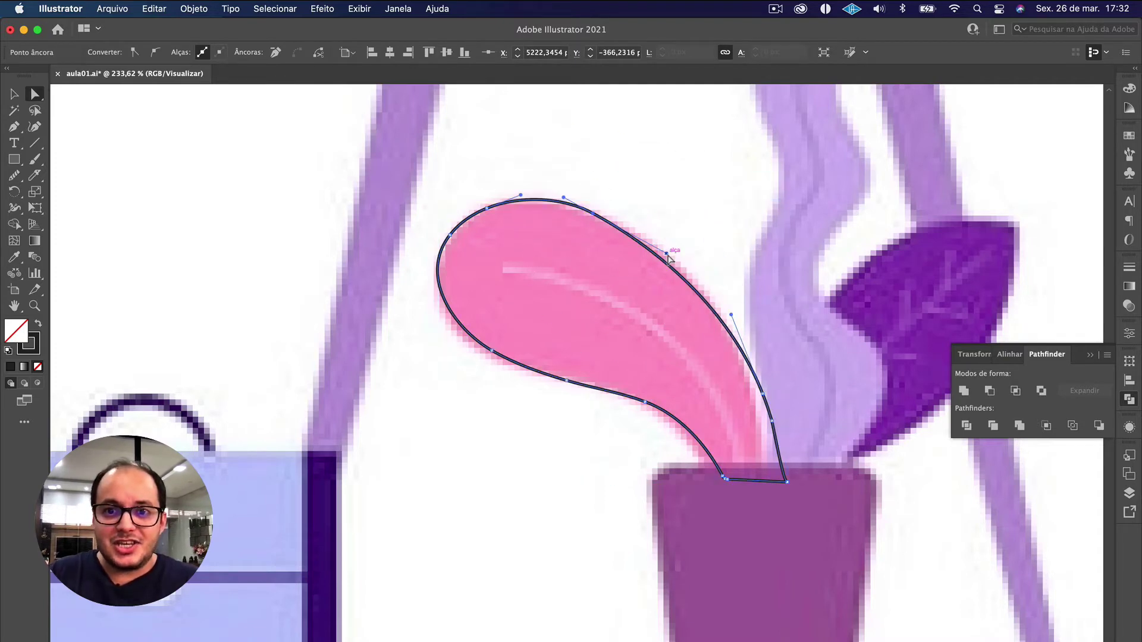
Step: Adjust the upper-edge curve handle and shift the lower-right anchor points inward so the outline follows the pink leaf
mouse_move(666, 253)
mouse_down()
mouse_move(699, 251)
mouse_move(744, 273)
mouse_move(668, 190)
mouse_move(694, 145)
mouse_move(670, 169)
mouse_move(680, 158)
mouse_move(604, 189)
mouse_move(676, 208)
mouse_move(721, 286)
mouse_move(684, 255)
mouse_up()
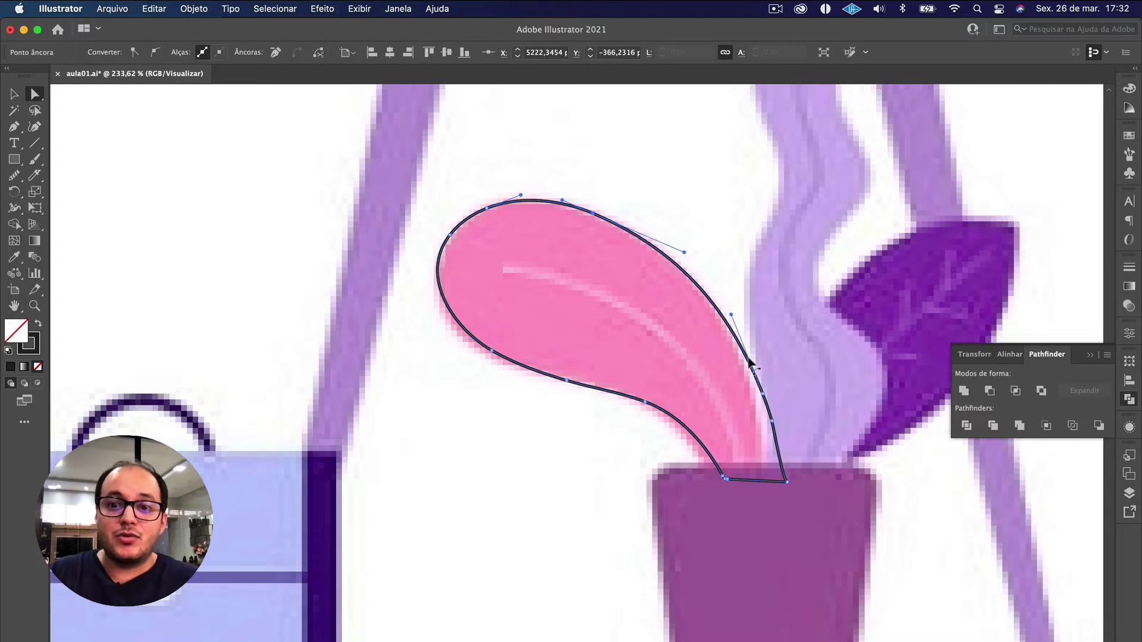
drag(763, 393, 765, 443)
drag(784, 481, 770, 500)
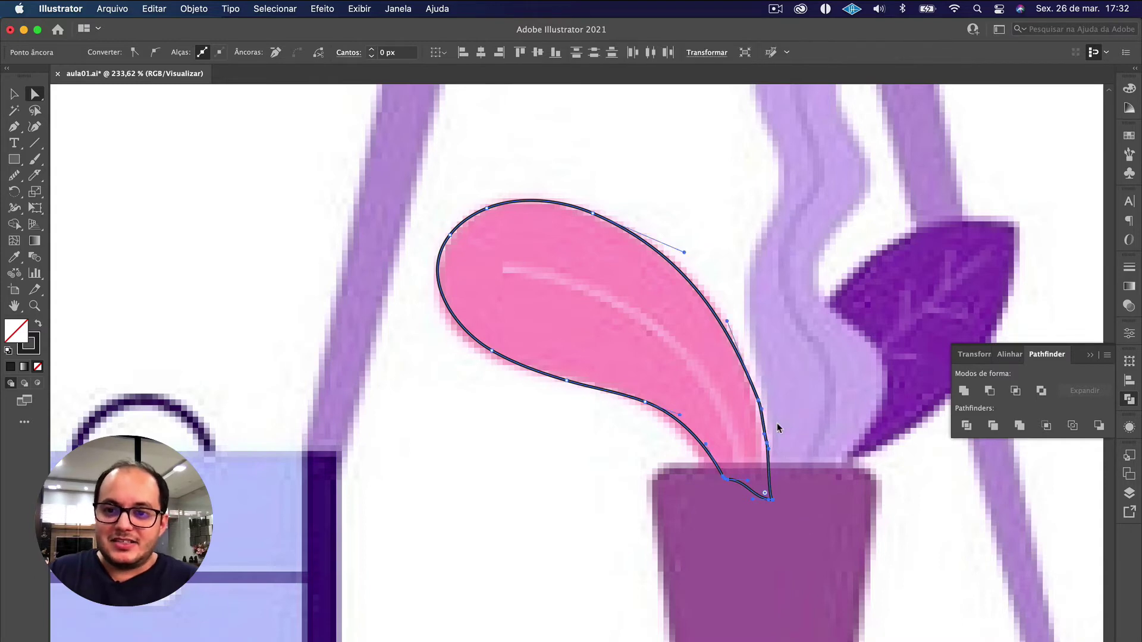
Step: Smooth the right edge of the leaf outline just above the pot with the Smooth tool
scroll(777, 423, up, 5)
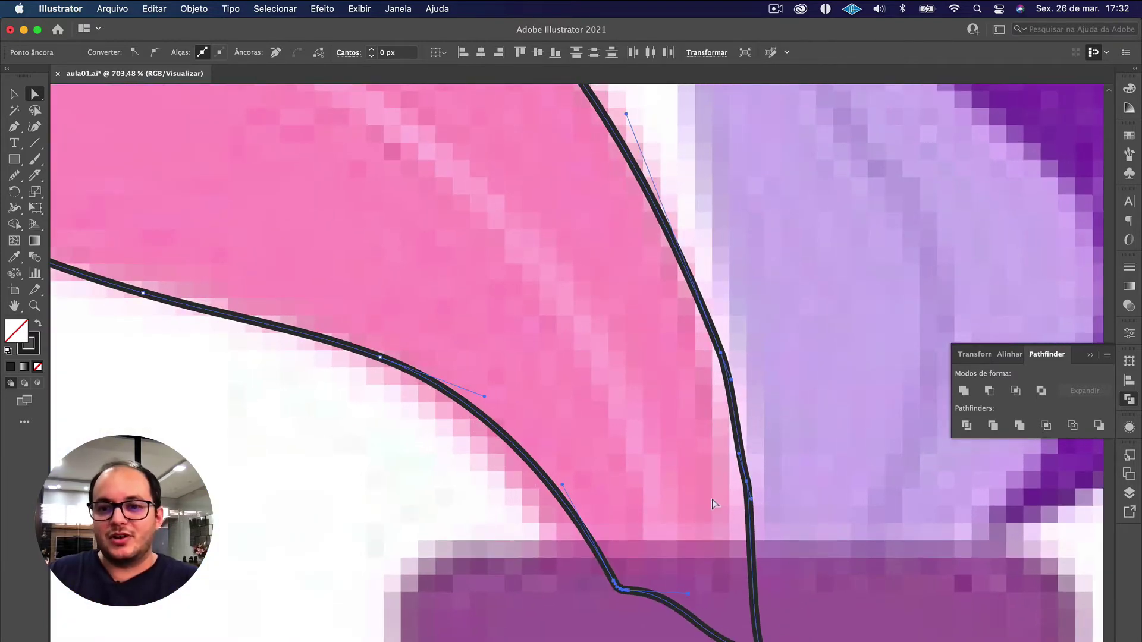
click(14, 177)
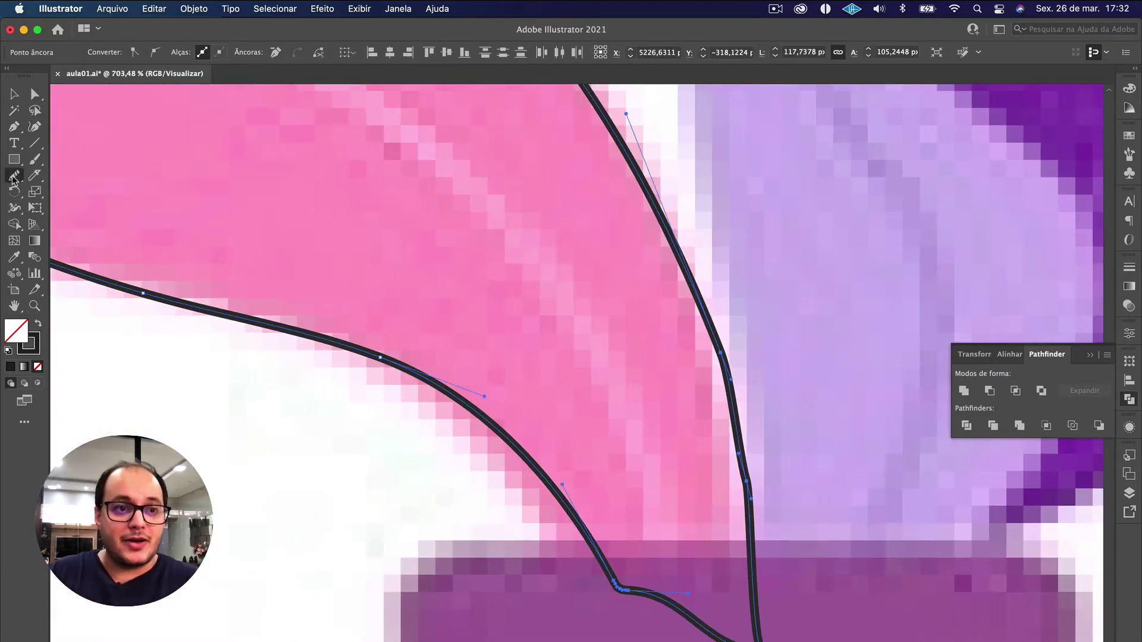
drag(723, 387, 749, 562)
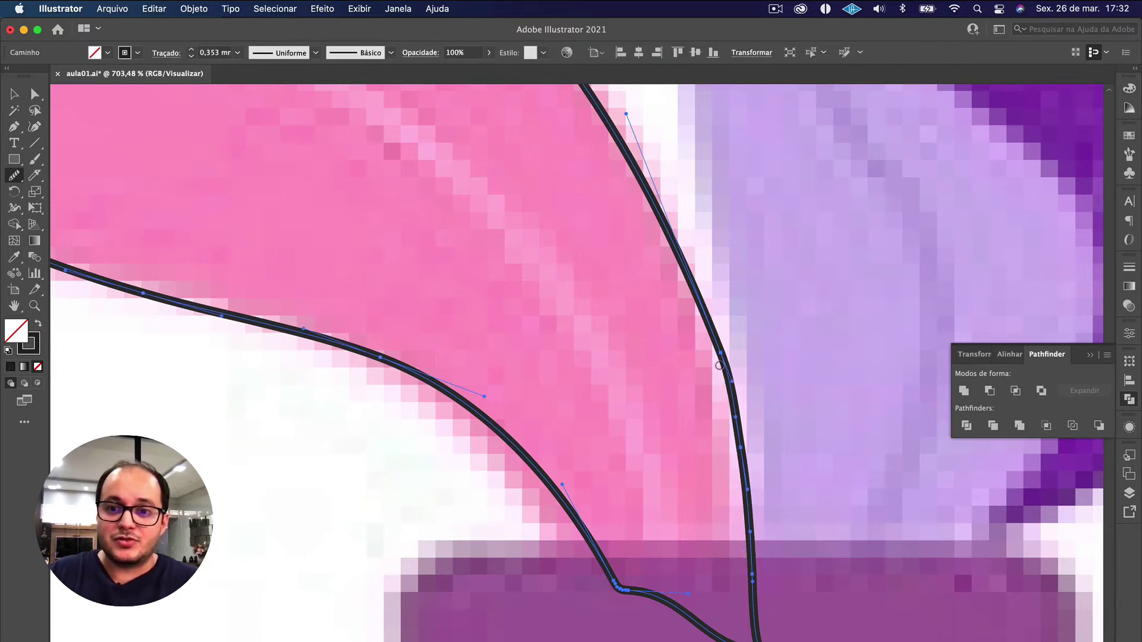
drag(699, 310, 748, 537)
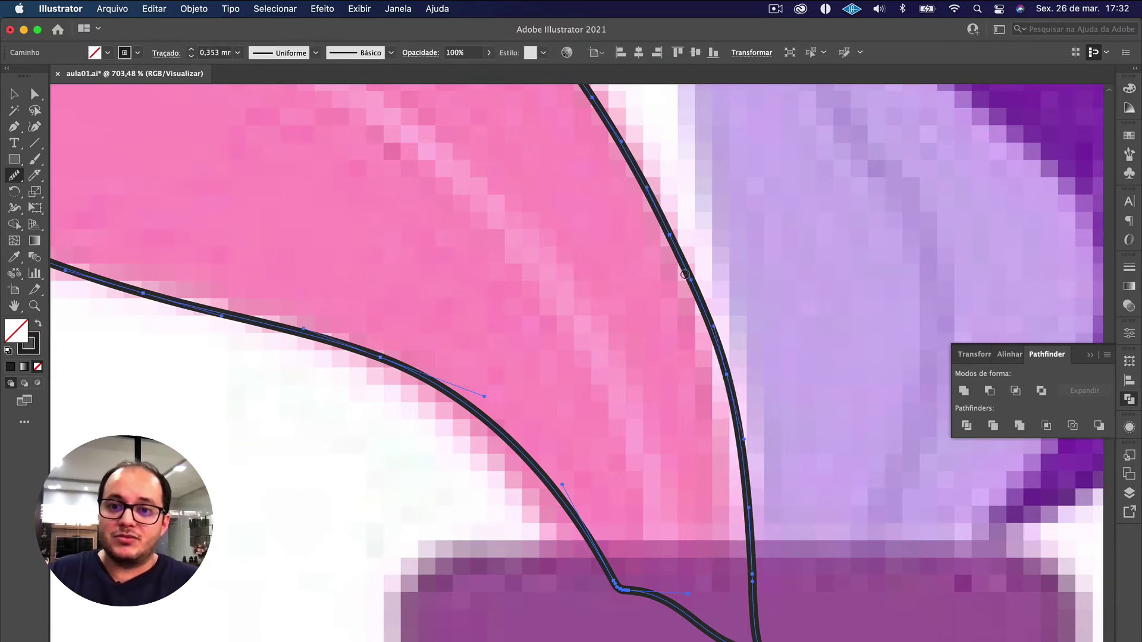
Step: Smooth the lower stretch of the pink leaf outline's right edge down toward the pot, and deselect the path
drag(684, 275, 743, 464)
key(super+0)
key(v)
key(super+shift+a)
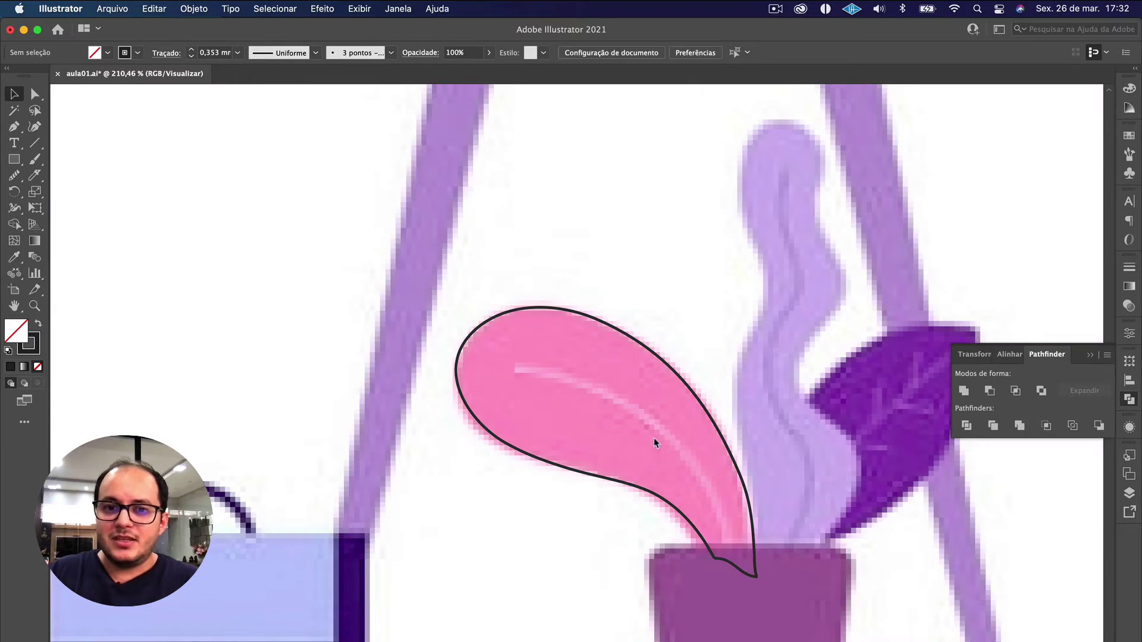
Step: Shift the anchor points on the leaf outline's lower edge with Direct Selection so the curve follows the pink leaf toward the pot
click(726, 518)
click(676, 538)
key(a)
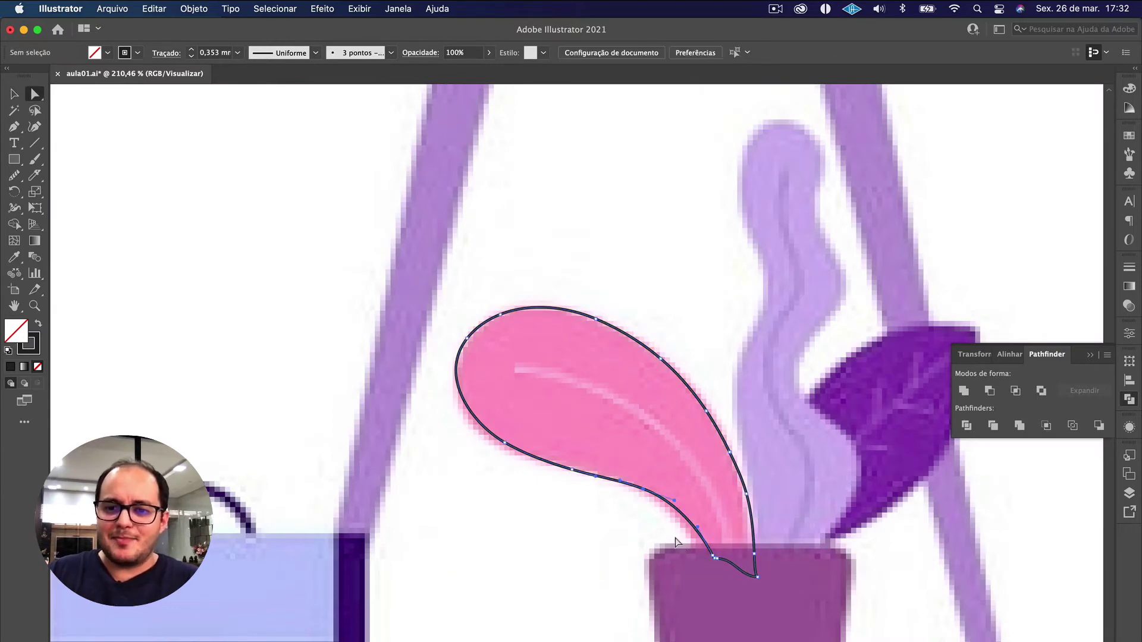
drag(676, 537, 719, 563)
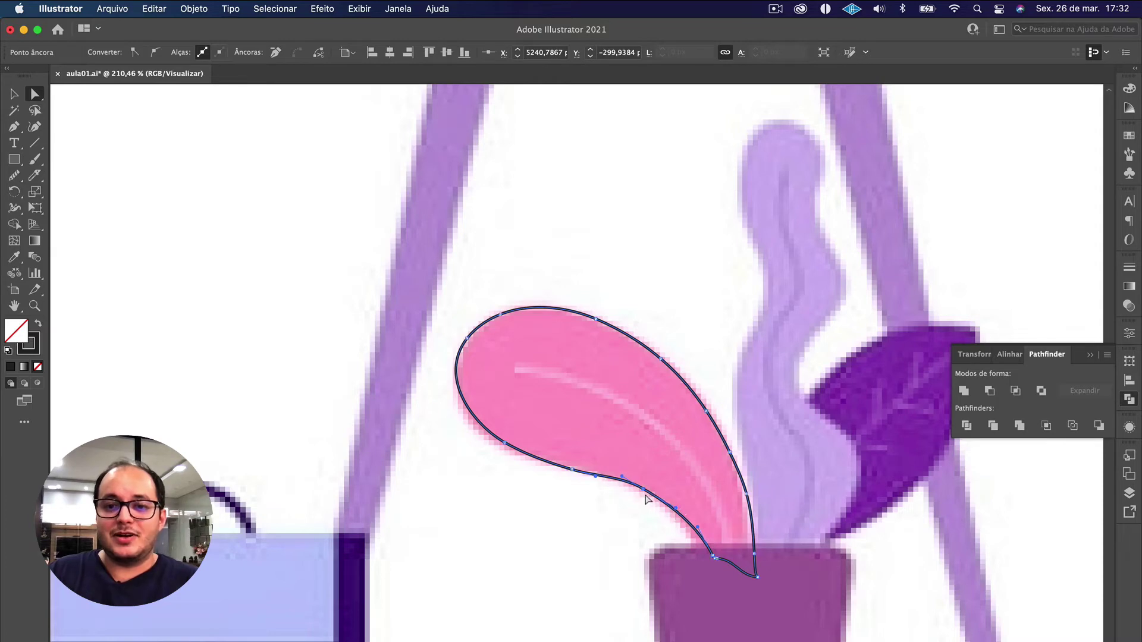
drag(647, 500, 691, 504)
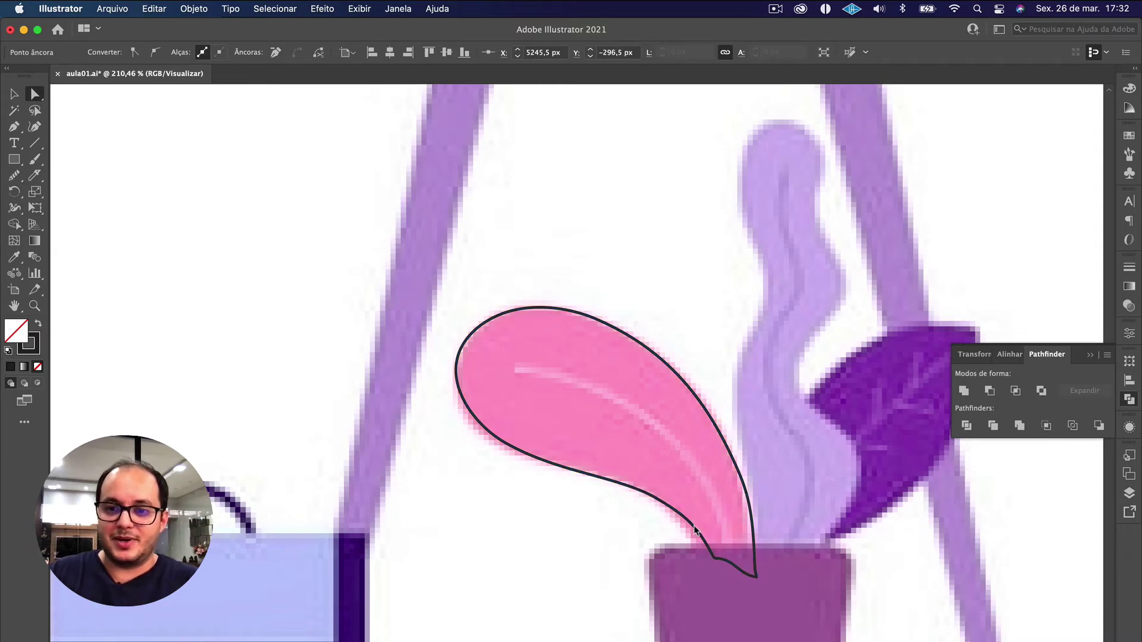
Step: Pull the outline's lower-left base anchor down into the pot and nudge the nearby lower-edge anchor slightly up and to the left
scroll(696, 531, up, 4)
drag(727, 582, 531, 422)
scroll(721, 612, down, 2)
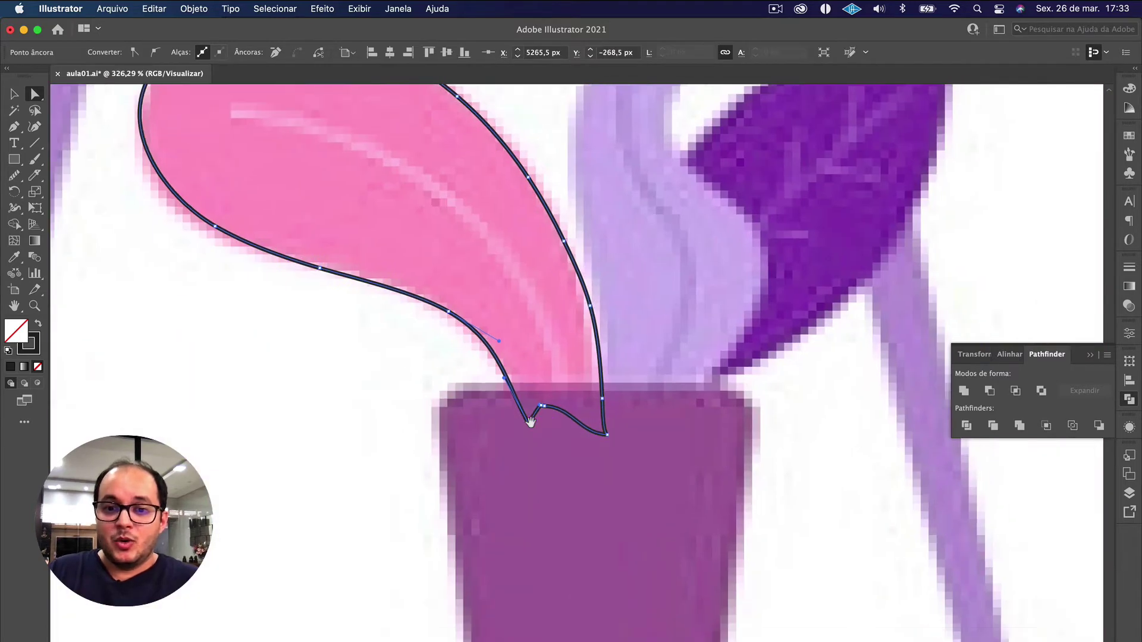
click(470, 342)
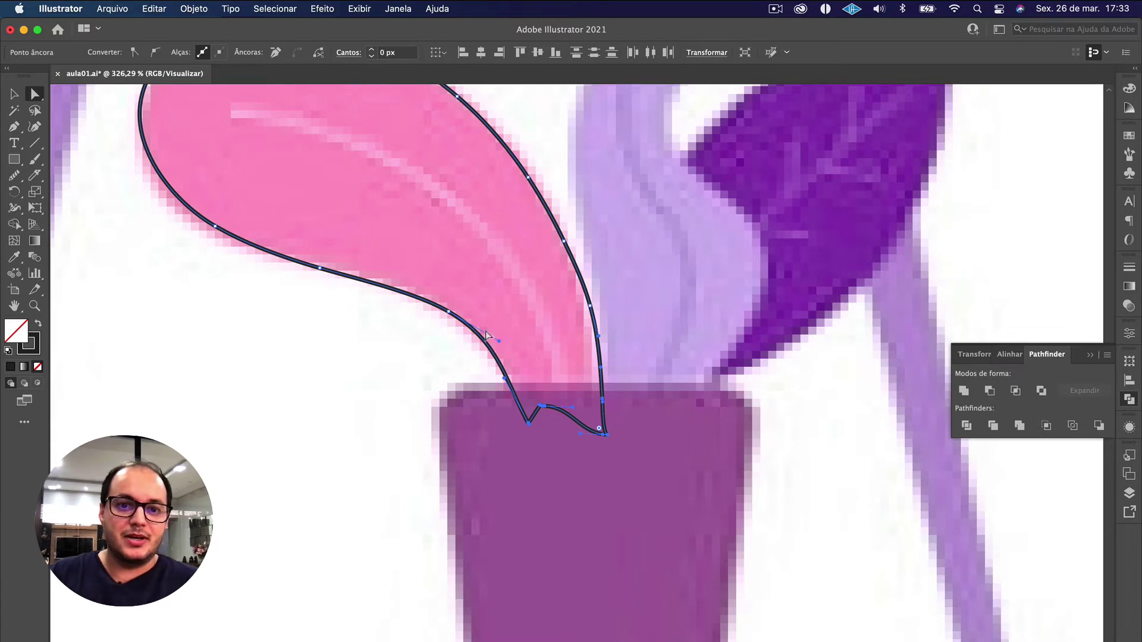
click(457, 313)
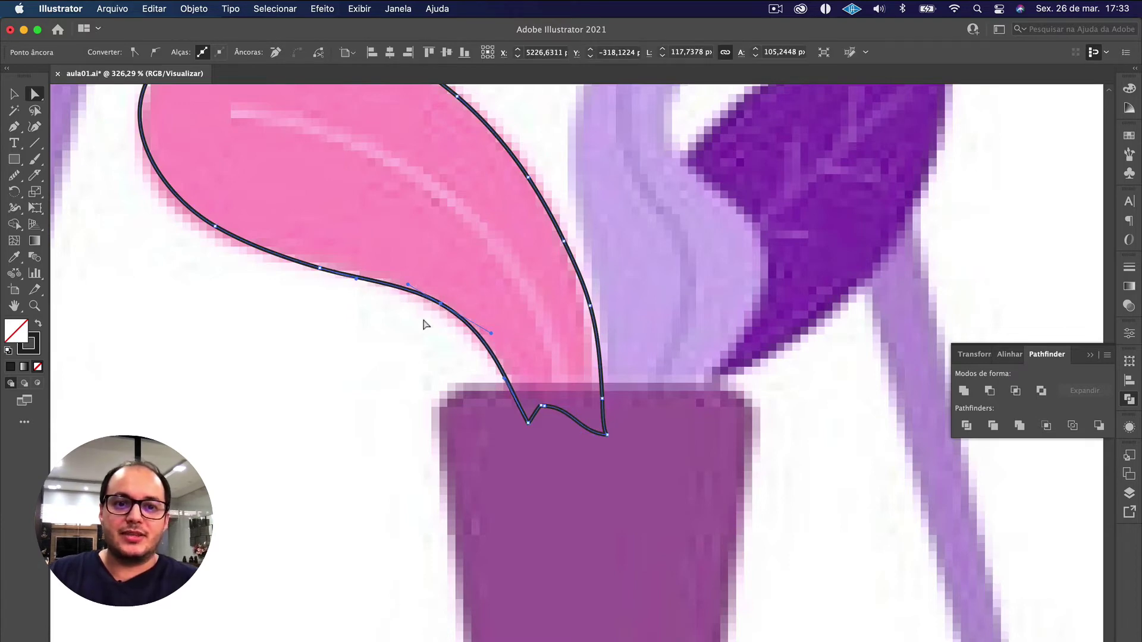
click(426, 324)
Step: Examine the pink leaf outline against the reference plant, from the wider scene to a closer view
scroll(426, 324, down, 6)
key(v)
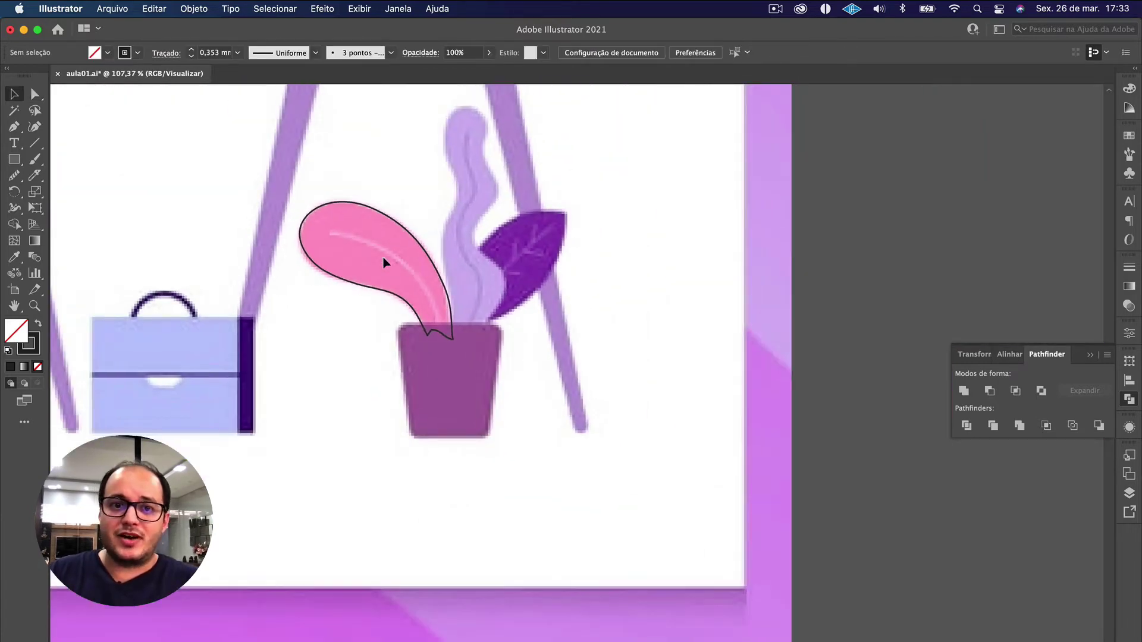
click(387, 279)
scroll(612, 422, left, 5)
scroll(612, 423, up, 2)
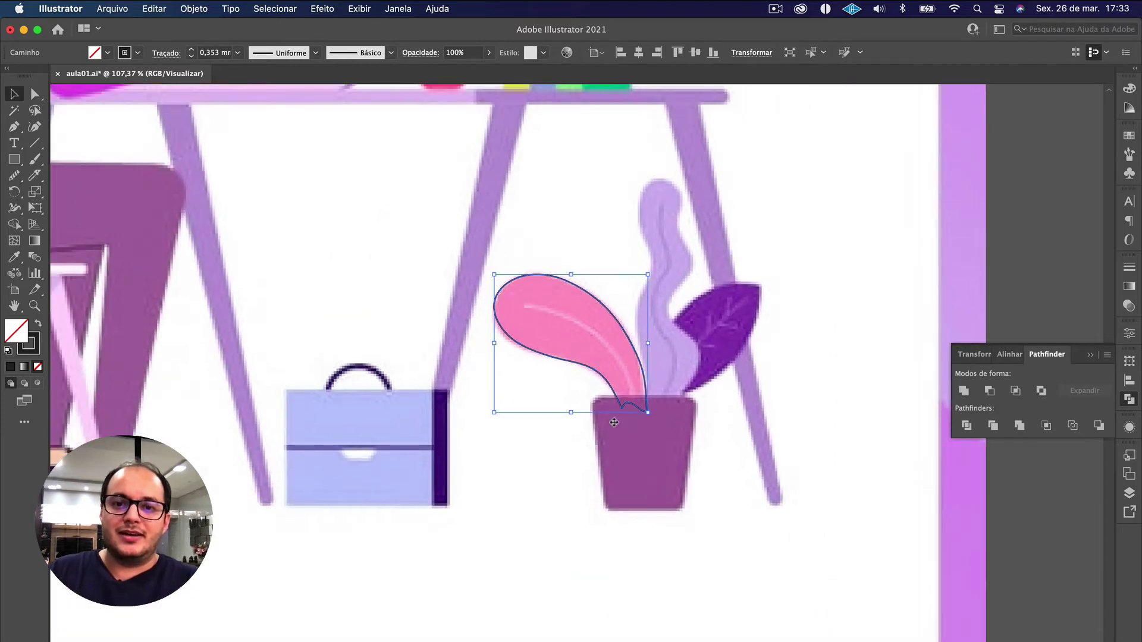
scroll(607, 339, up, 2)
scroll(602, 397, up, 1)
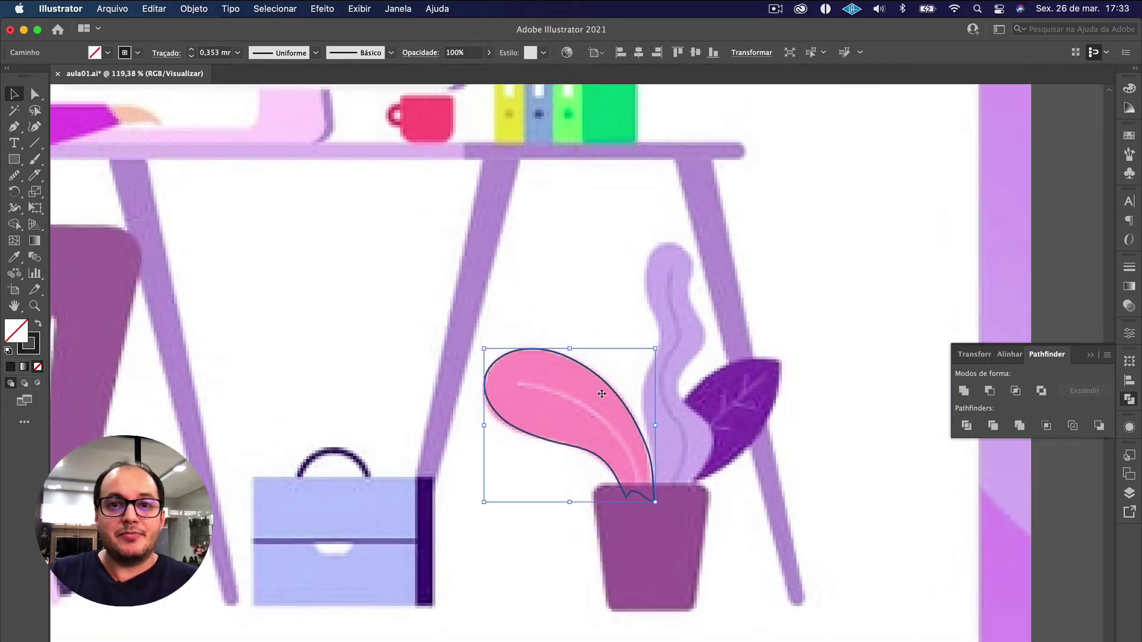
scroll(601, 393, up, 1)
scroll(601, 393, down, 2)
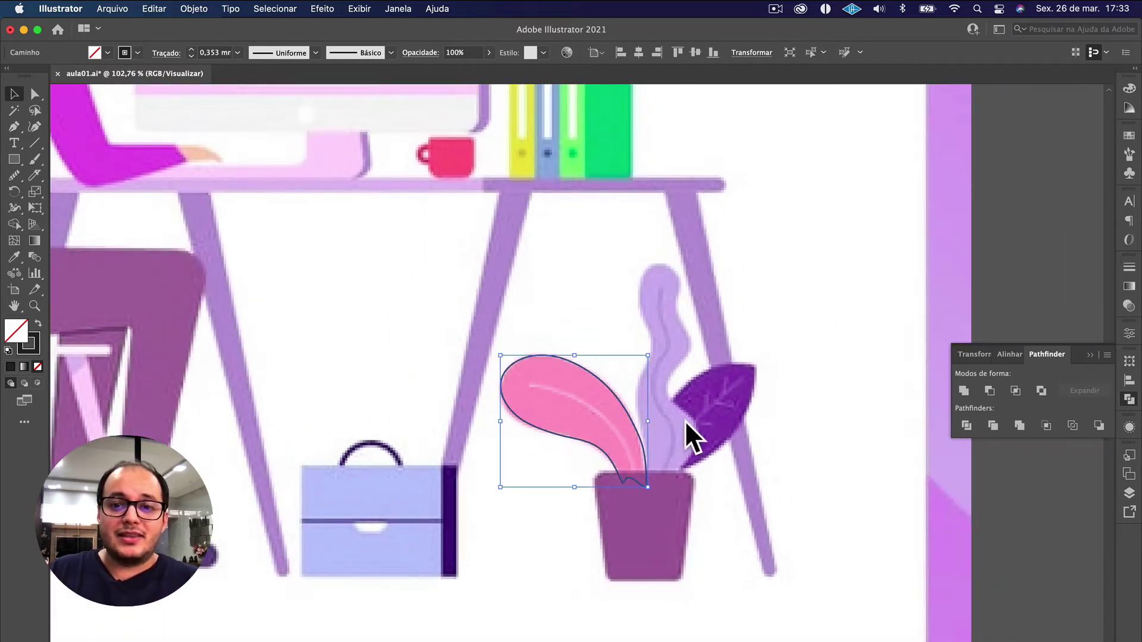
click(695, 405)
scroll(695, 405, right, 3)
scroll(564, 399, up, 2)
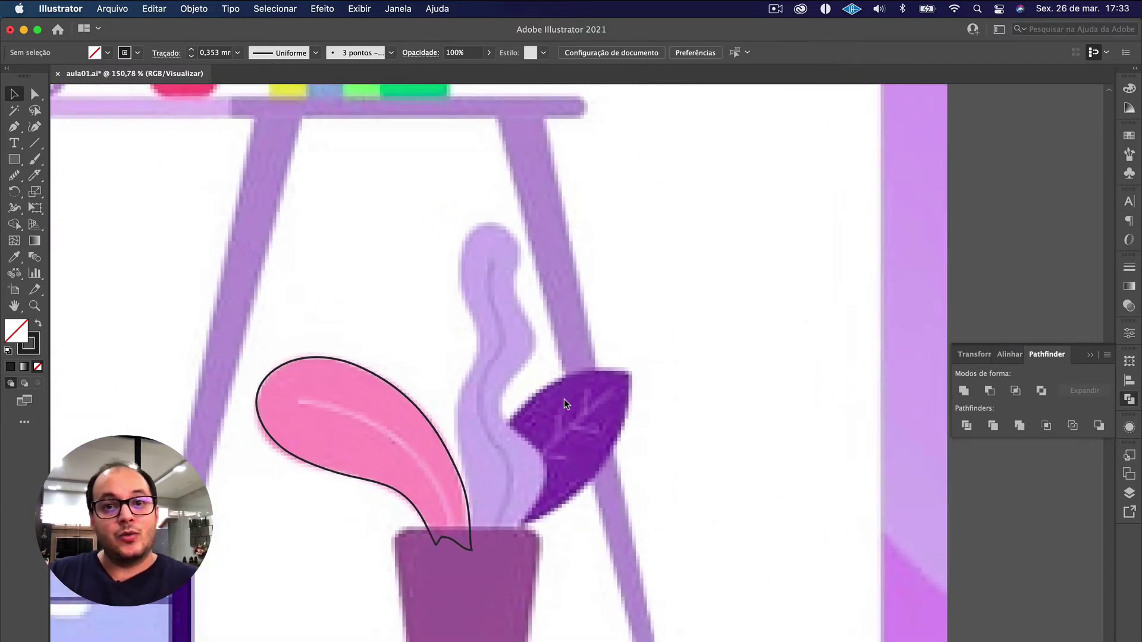
click(14, 175)
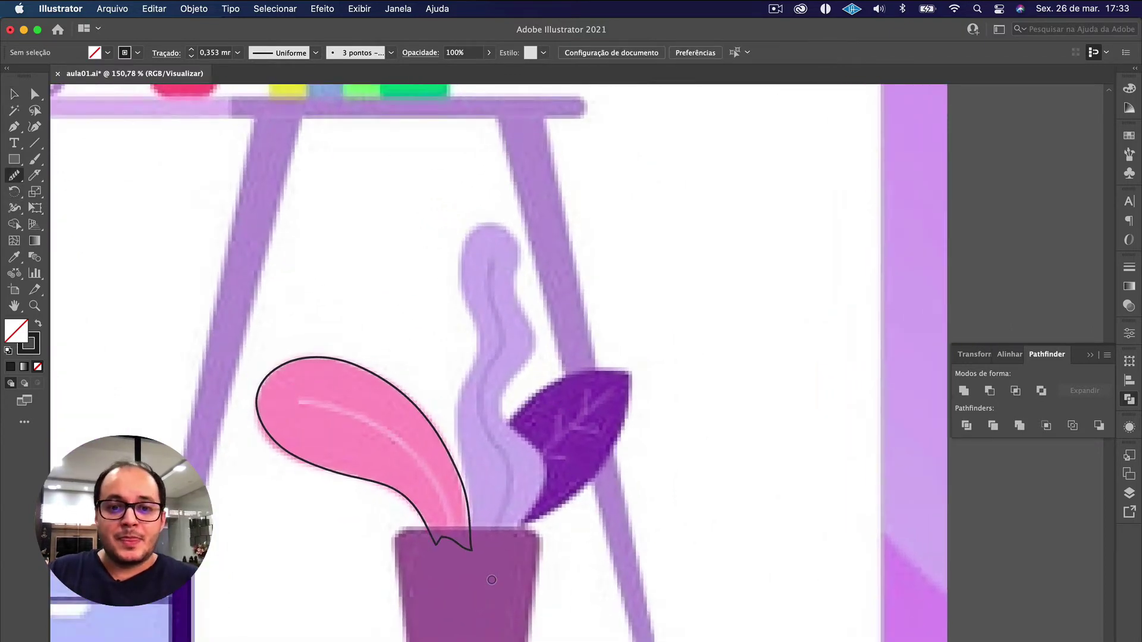
mouse_move(474, 546)
mouse_down()
mouse_move(457, 430)
mouse_move(463, 393)
mouse_up()
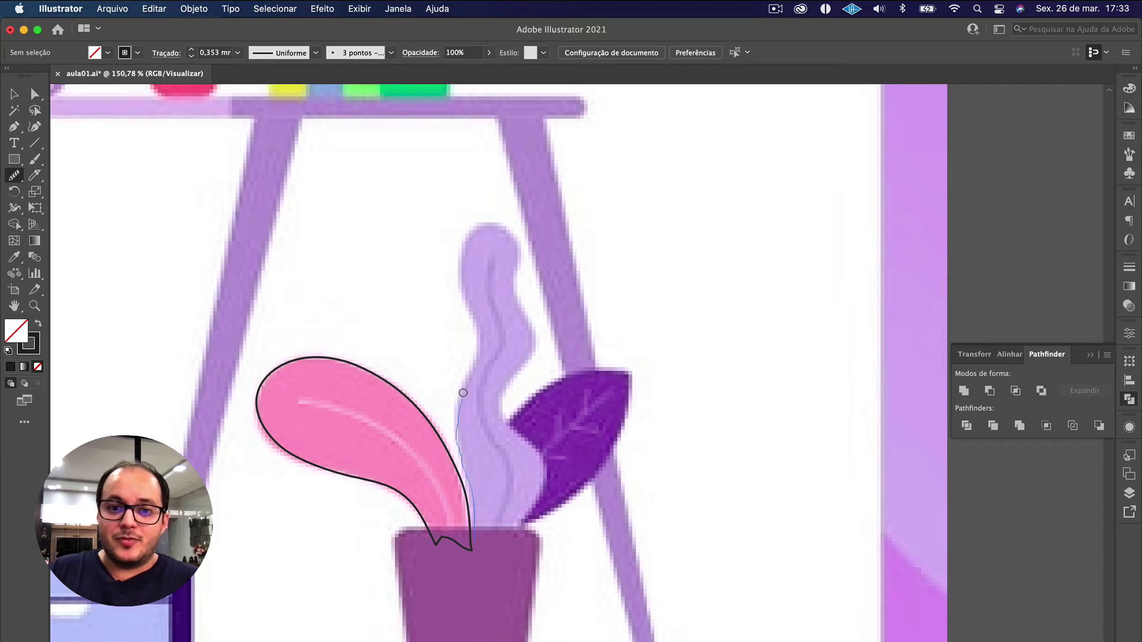
mouse_move(480, 351)
mouse_down()
mouse_move(458, 259)
mouse_move(478, 224)
mouse_move(502, 224)
mouse_move(518, 242)
mouse_move(531, 356)
mouse_up()
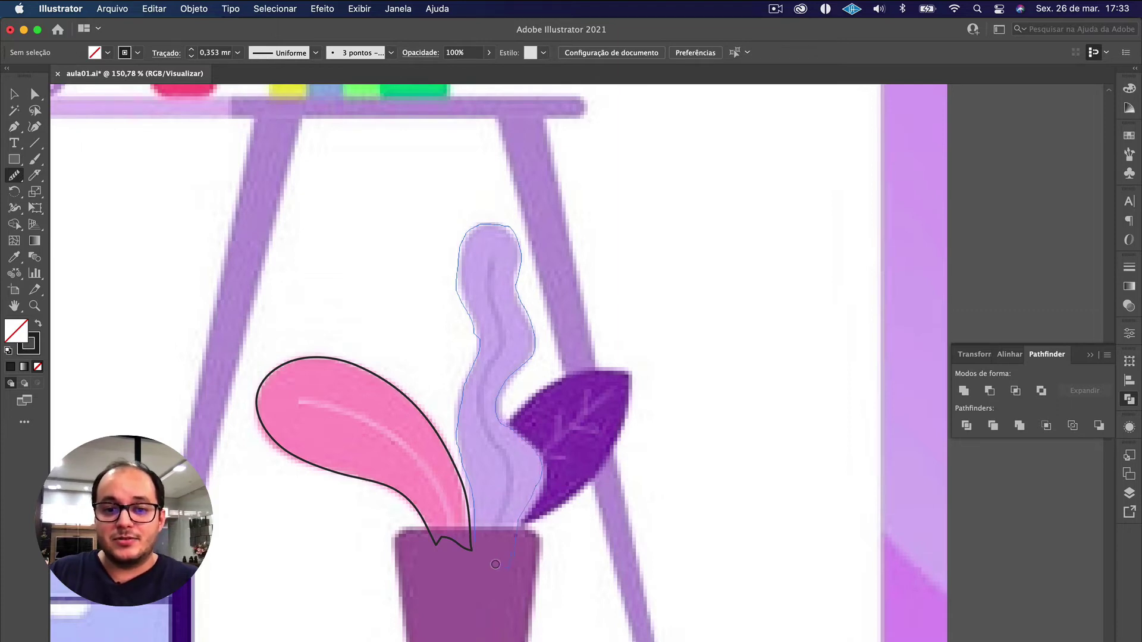
drag(473, 542, 475, 546)
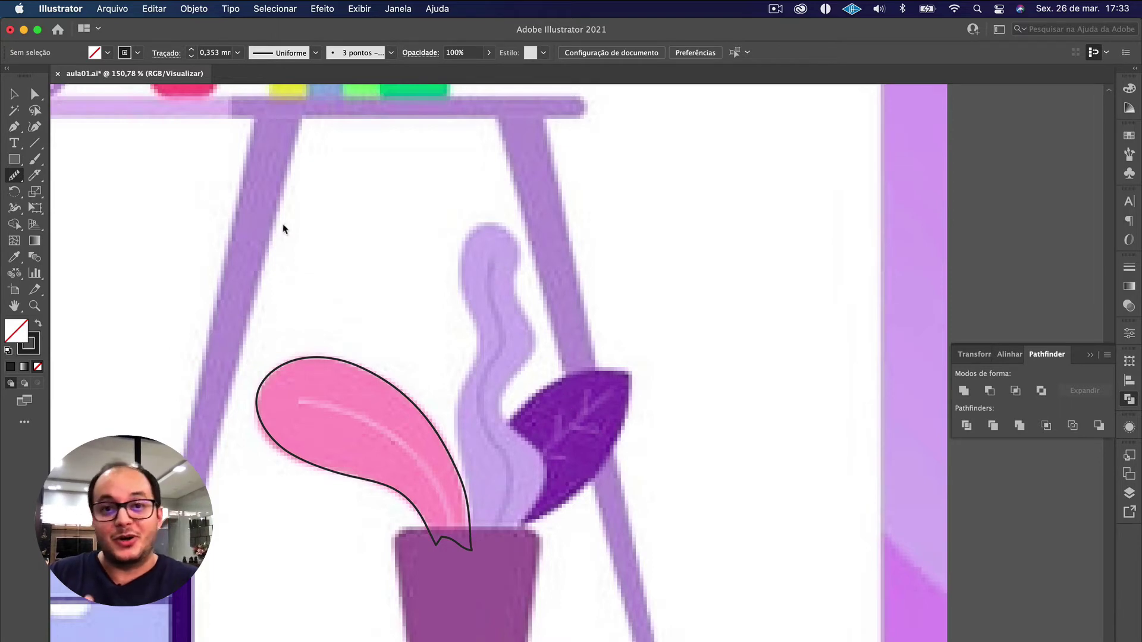
Step: Trace the wavy lilac leaf with the Pencil tool as a closed outline extending into the pot, and deselect it
click(15, 175)
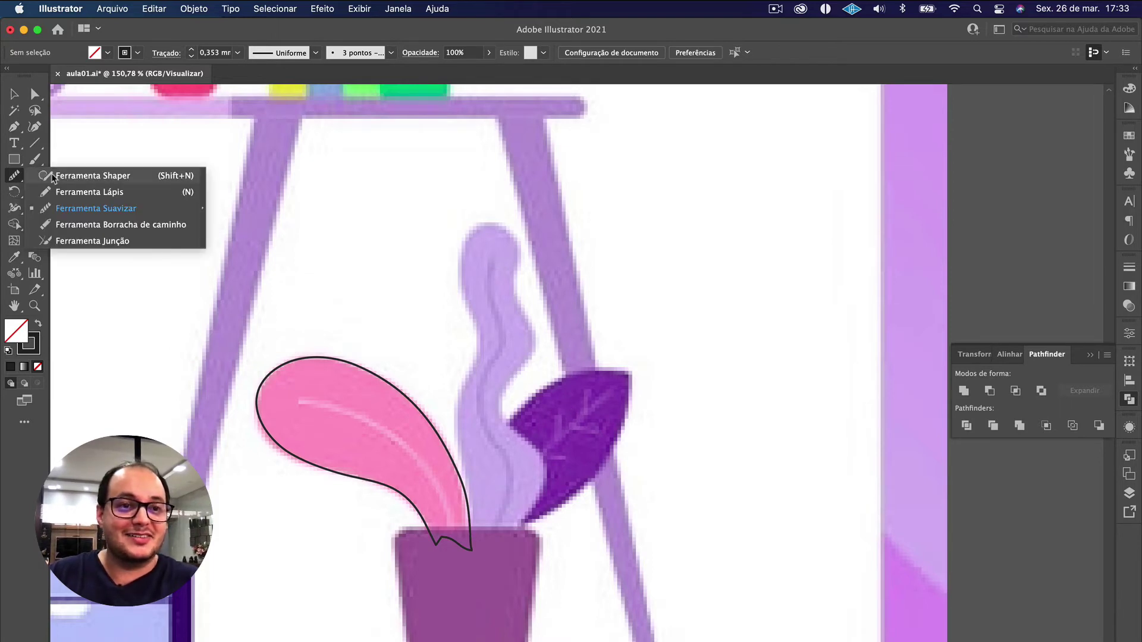
click(70, 191)
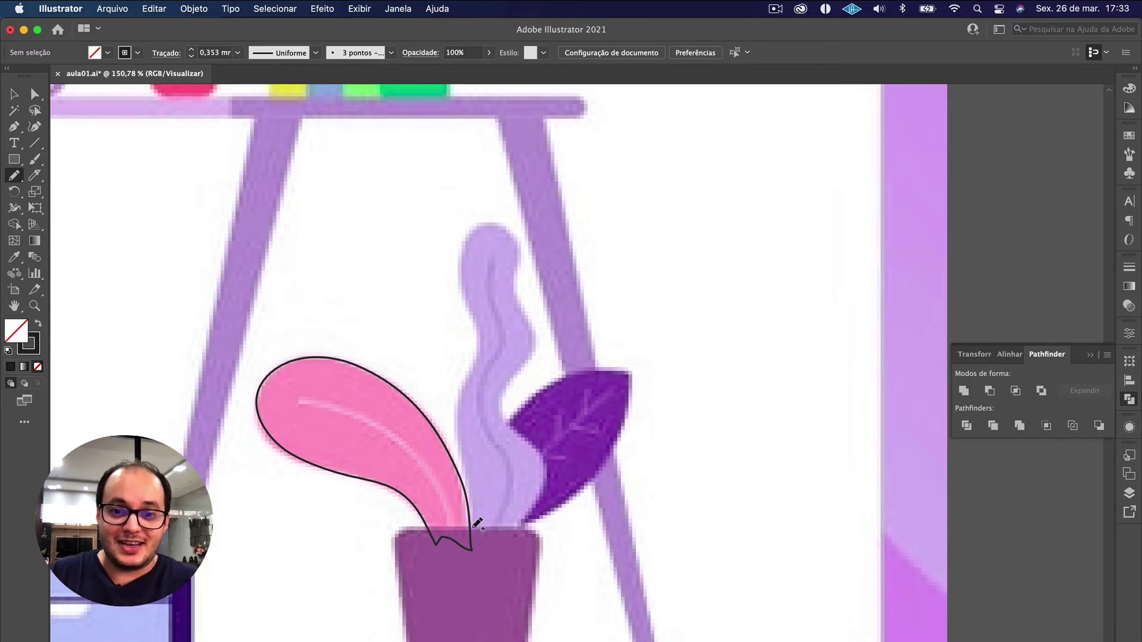
mouse_move(475, 519)
mouse_down()
mouse_move(462, 409)
mouse_move(480, 337)
mouse_move(465, 311)
mouse_move(463, 252)
mouse_move(495, 226)
mouse_move(515, 237)
mouse_move(532, 342)
mouse_move(504, 414)
mouse_move(545, 450)
mouse_move(547, 477)
mouse_move(506, 567)
mouse_move(479, 568)
mouse_move(470, 532)
mouse_up()
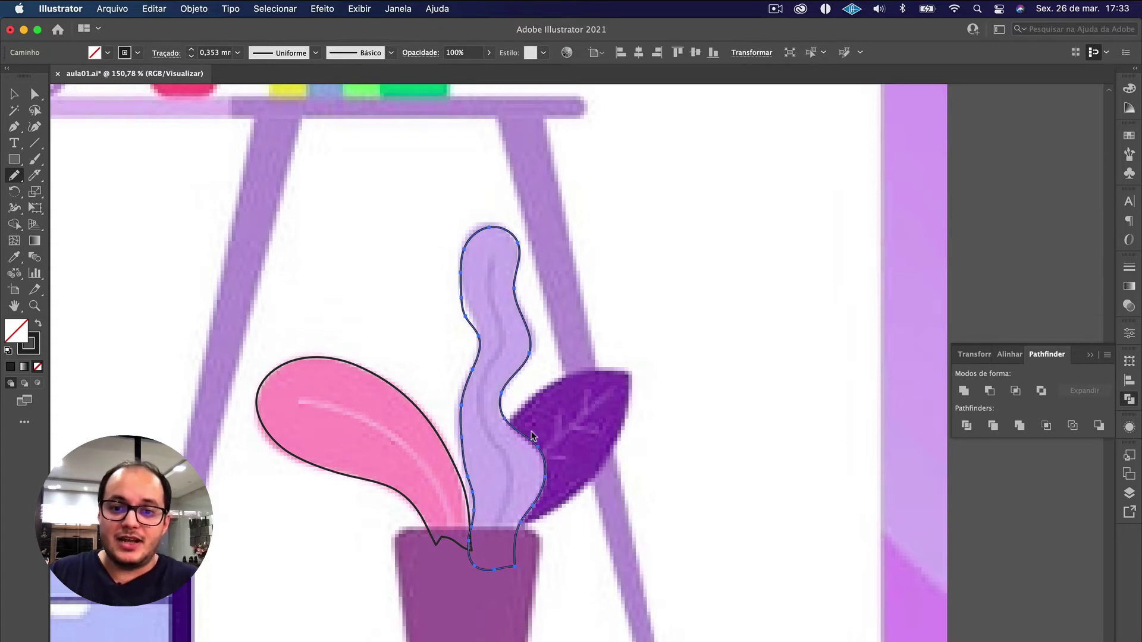
key(v)
click(423, 222)
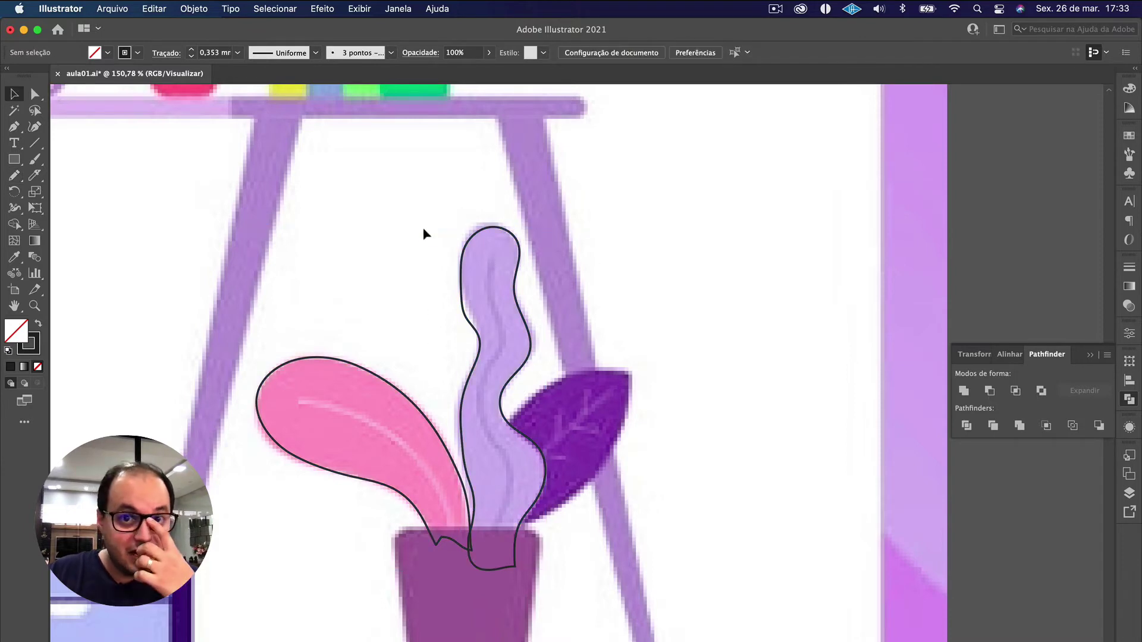
Step: Smooth the left and right curves of the wavy lilac leaf outline with the Smooth tool
click(516, 286)
click(14, 175)
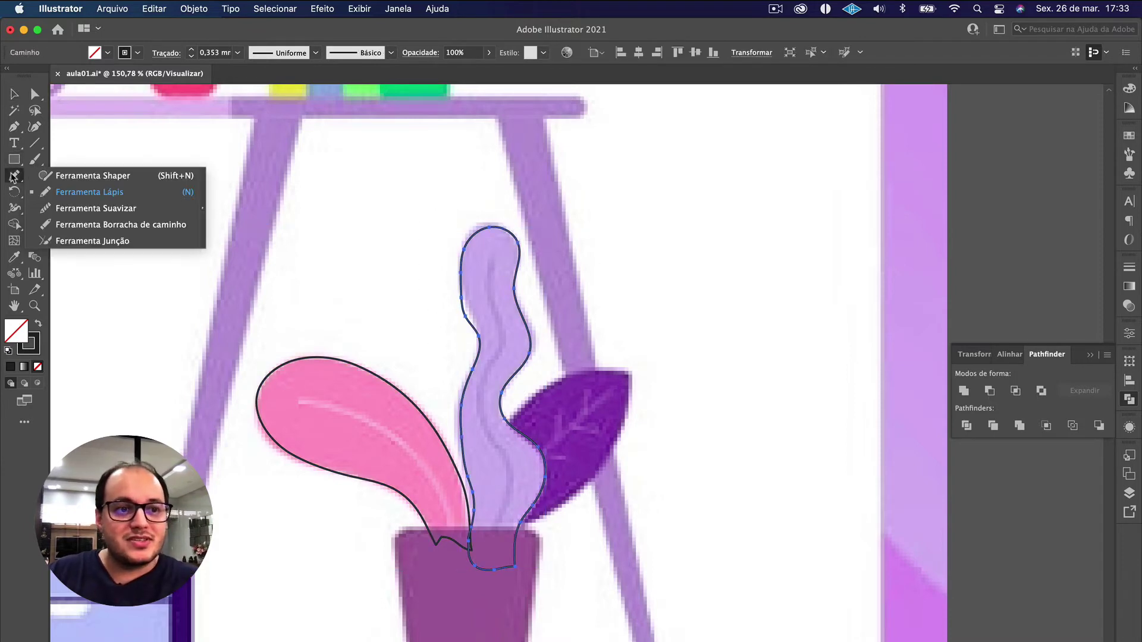
click(76, 208)
mouse_move(458, 307)
mouse_down()
mouse_move(483, 354)
mouse_move(461, 291)
mouse_move(471, 354)
mouse_move(463, 288)
mouse_move(482, 366)
mouse_move(513, 272)
mouse_move(519, 336)
mouse_move(529, 334)
mouse_move(495, 405)
mouse_move(552, 481)
mouse_up()
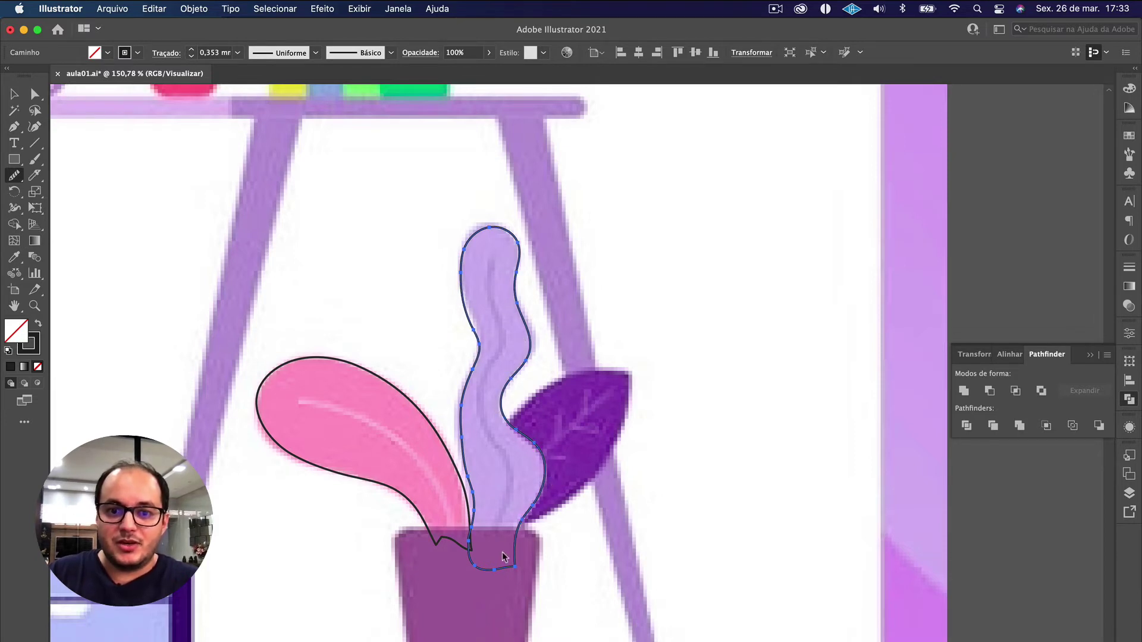
mouse_move(459, 449)
mouse_down()
mouse_move(473, 494)
mouse_move(459, 461)
mouse_move(461, 382)
mouse_move(463, 483)
mouse_up()
Step: Reshape the lower-left side of the wavy outline with Direct Selection so its curve bulges out to the lilac leaf's edge
scroll(463, 482, up, 3)
key(a)
click(463, 435)
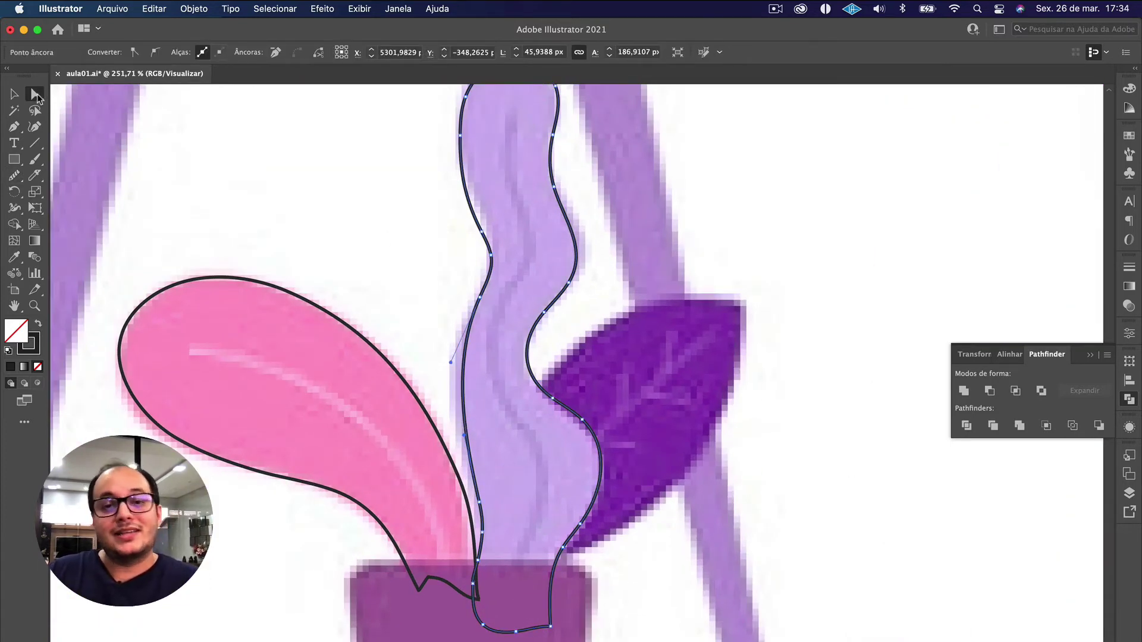
shift+click(481, 504)
drag(464, 436, 437, 394)
drag(479, 538, 480, 539)
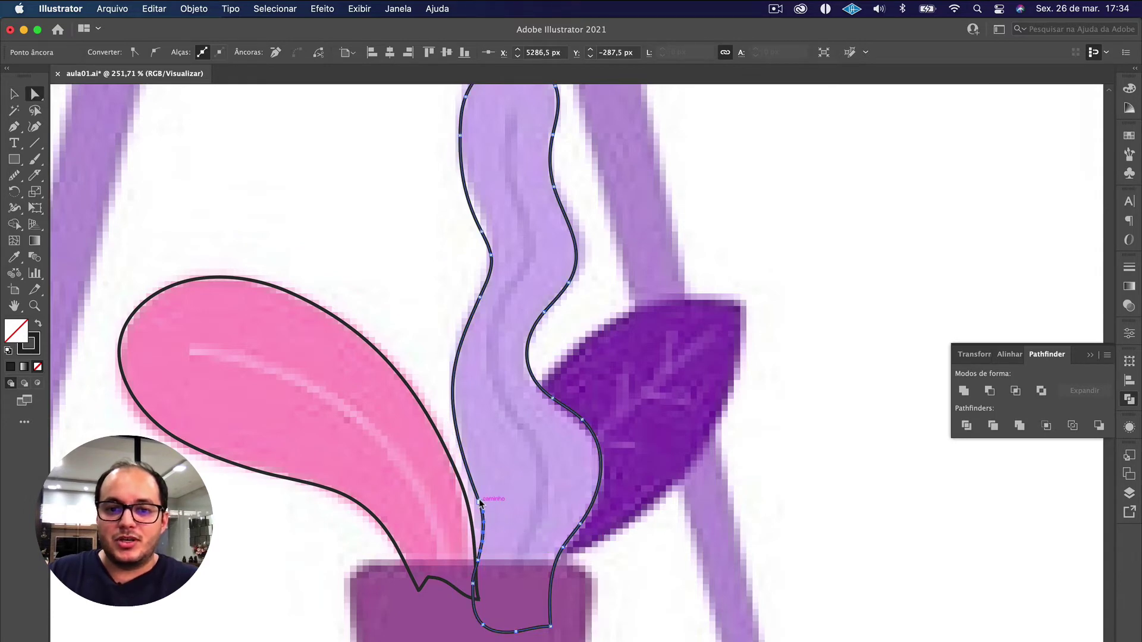
click(480, 511)
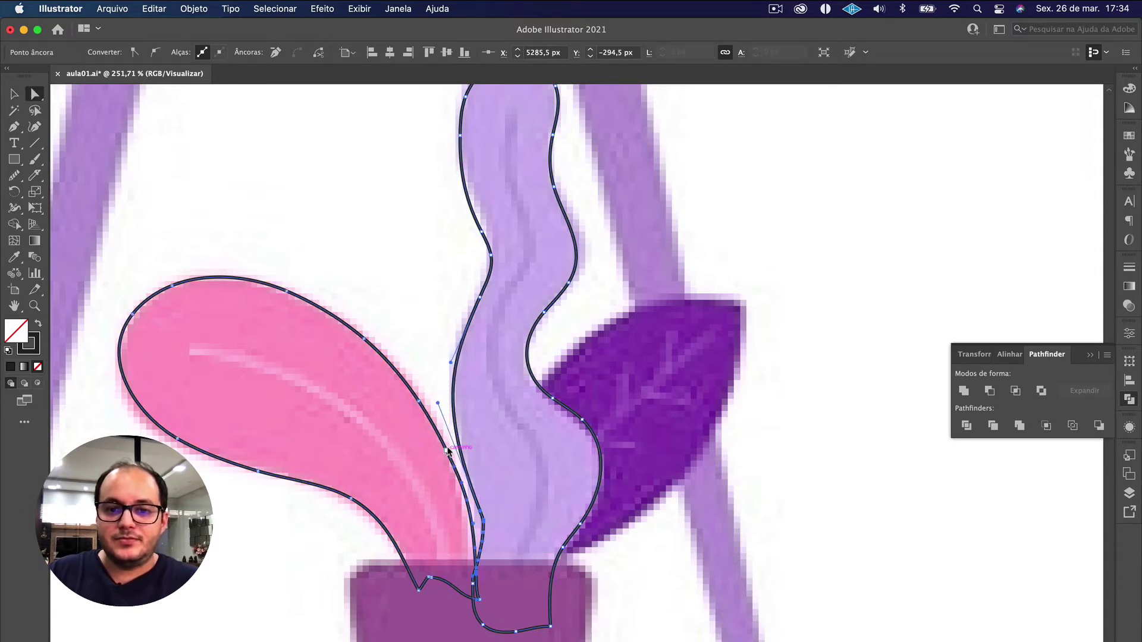
click(514, 540)
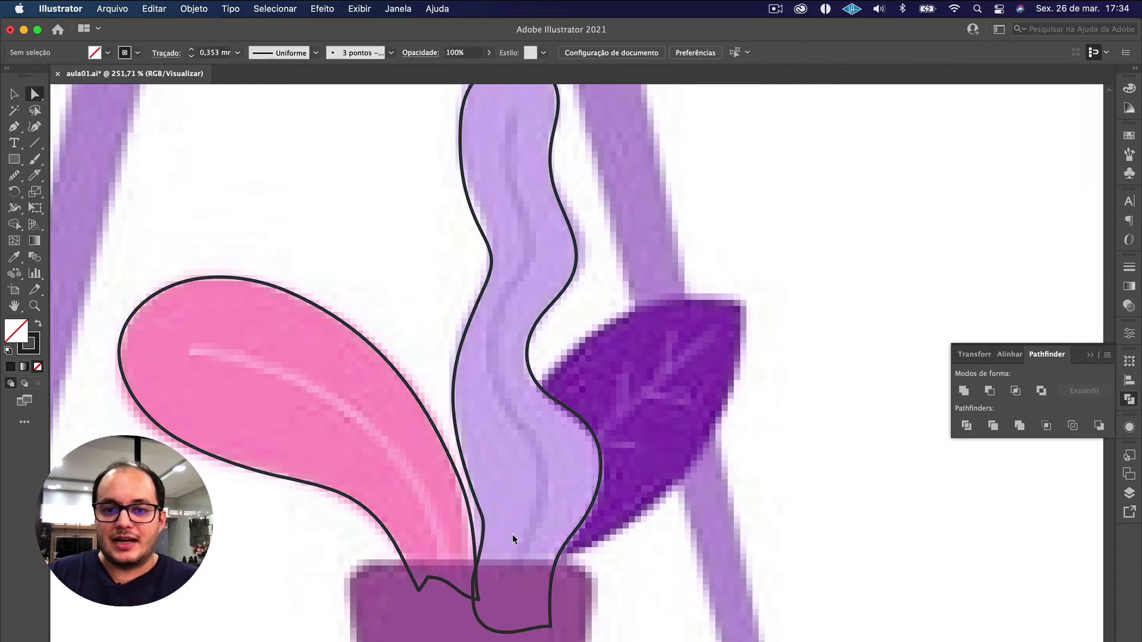
Step: Refine the wavy outline's lower-left anchors just above the pot and pull the curve handle inward to match the lilac leaf's edge
click(480, 511)
scroll(481, 514, up, 5)
drag(486, 555, 479, 575)
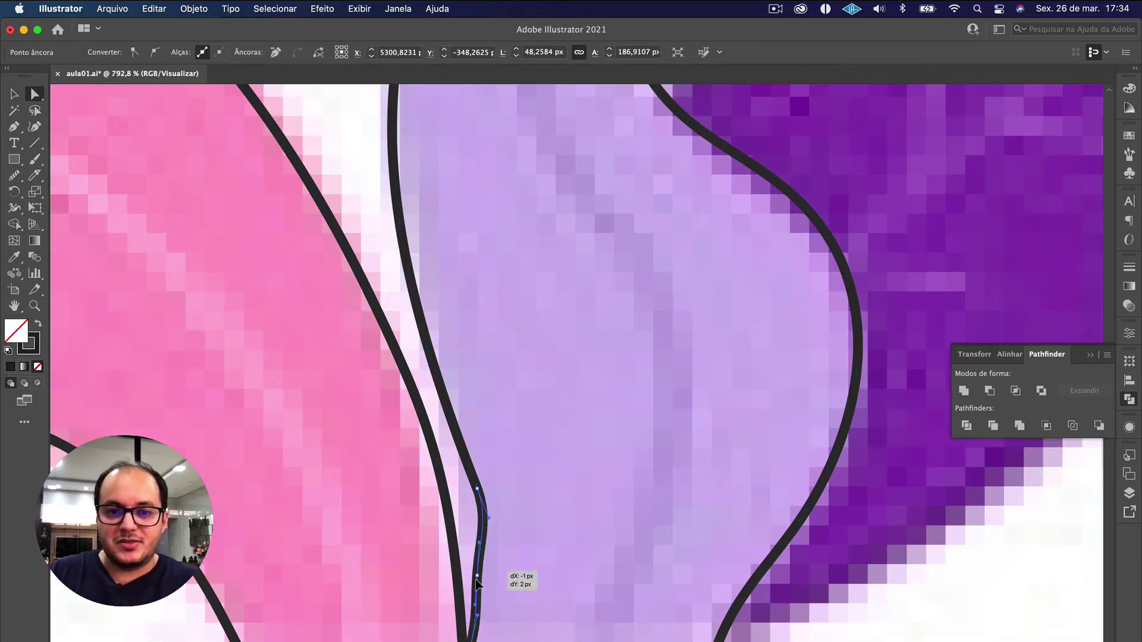
click(477, 490)
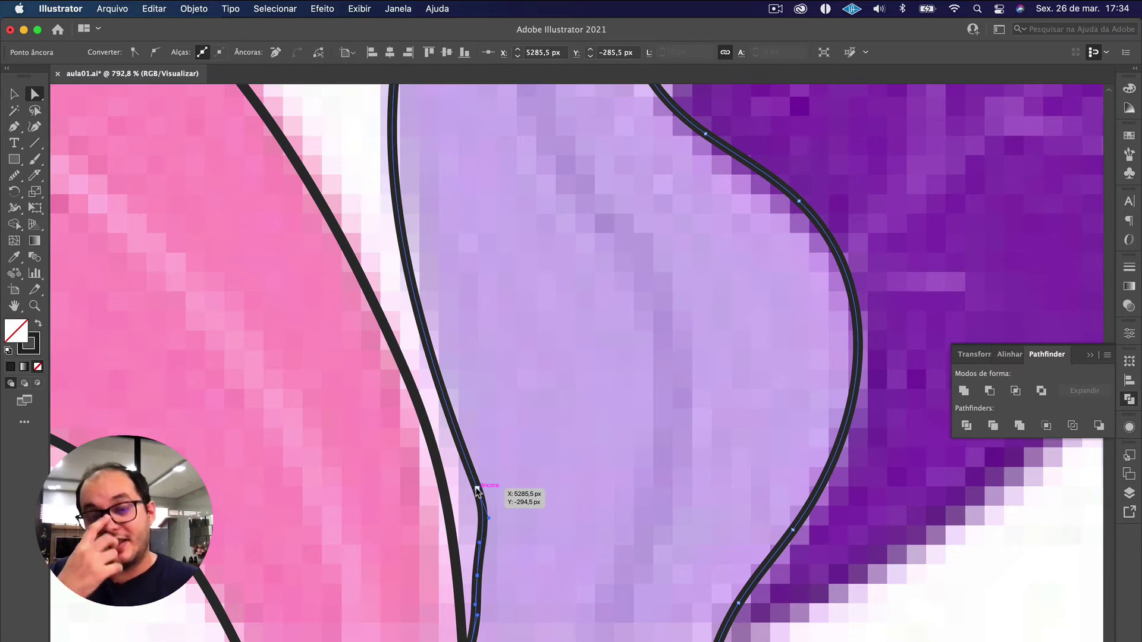
drag(478, 491, 461, 473)
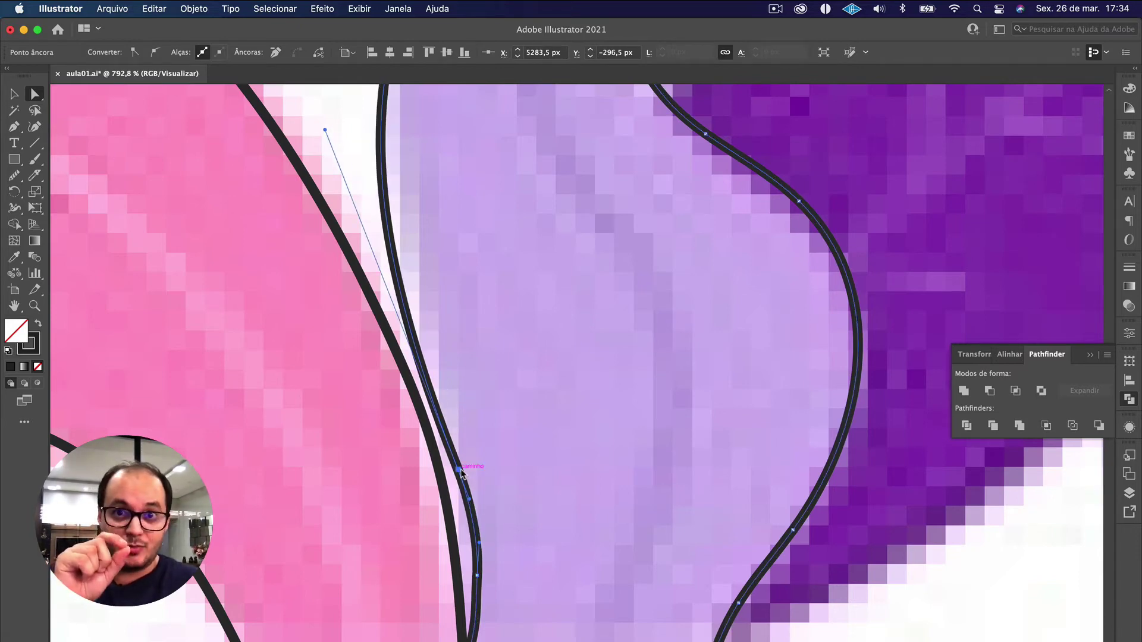
scroll(461, 473, down, 5)
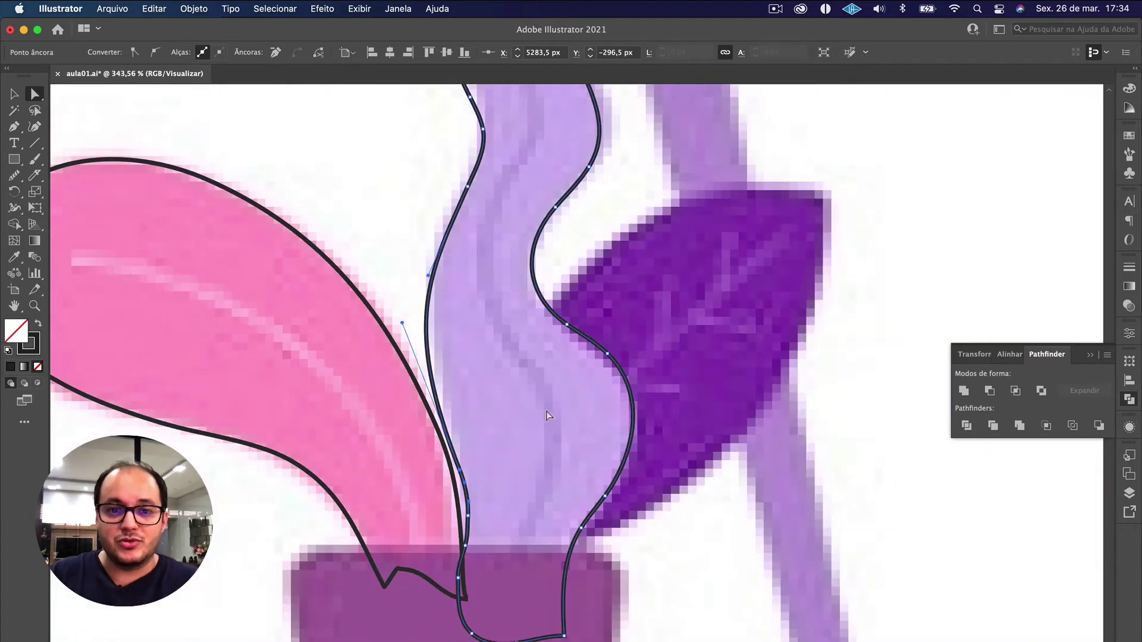
drag(402, 324, 414, 326)
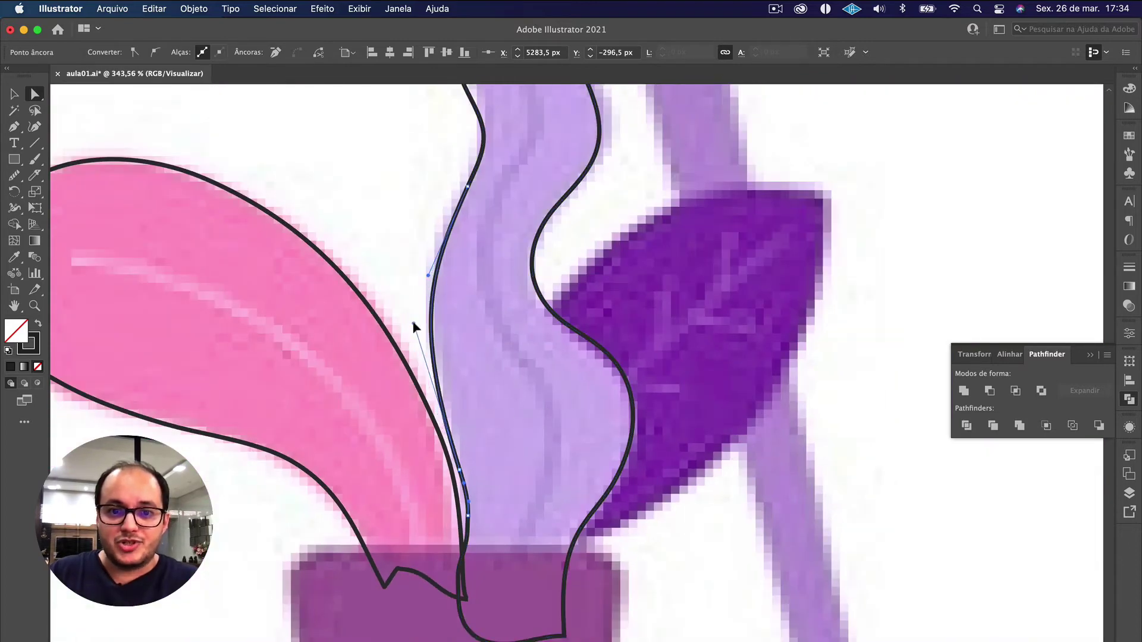
Step: Move the anchor just above the left-side indentation of the wavy outline up along the lilac leaf's edge with Direct Selection
key(v)
scroll(494, 406, down, 3)
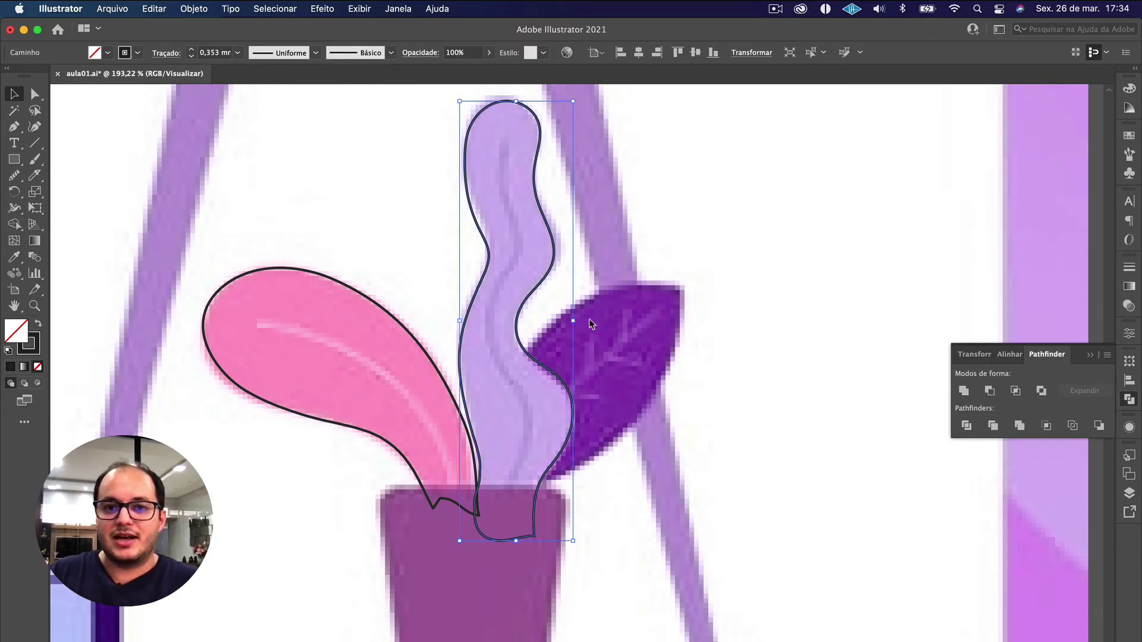
click(481, 221)
click(476, 219)
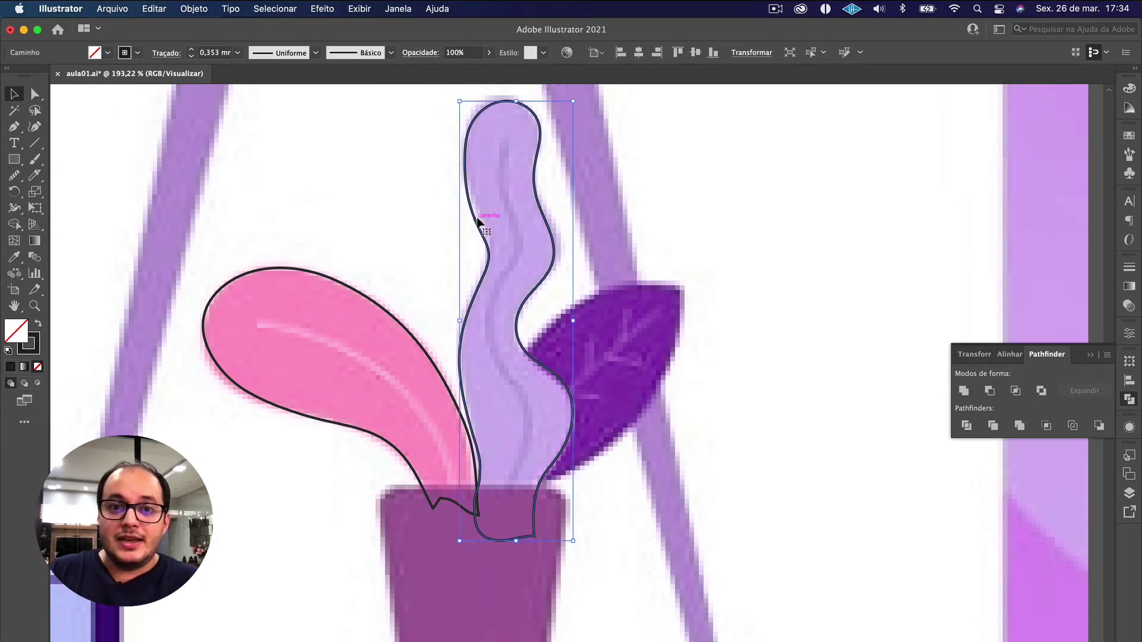
key(a)
scroll(473, 211, up, 5)
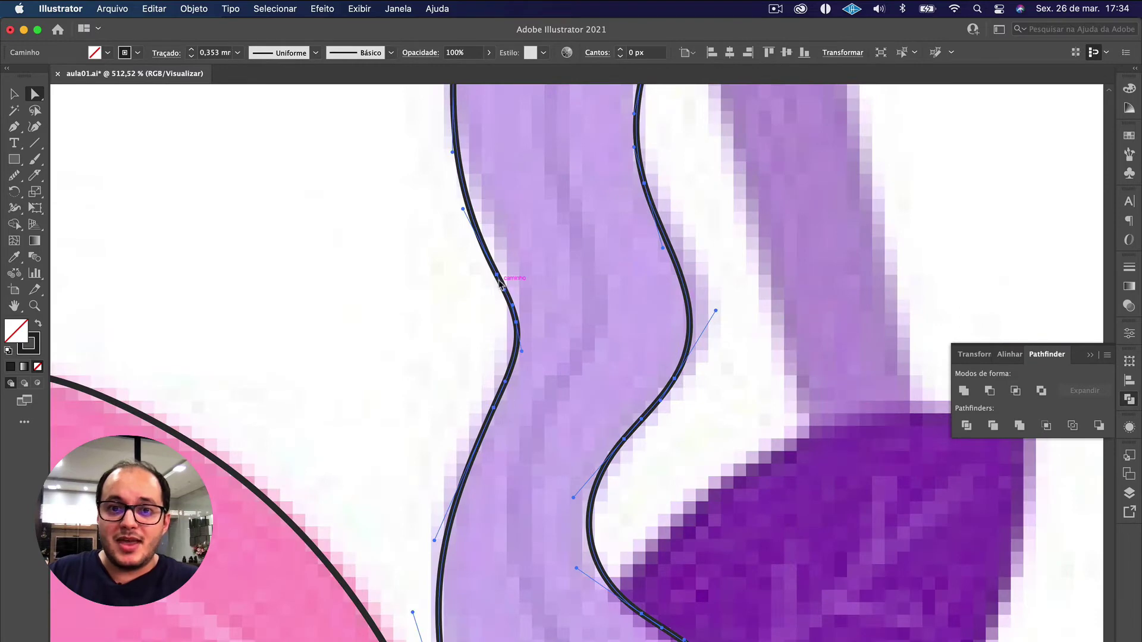
scroll(504, 260, up, 1)
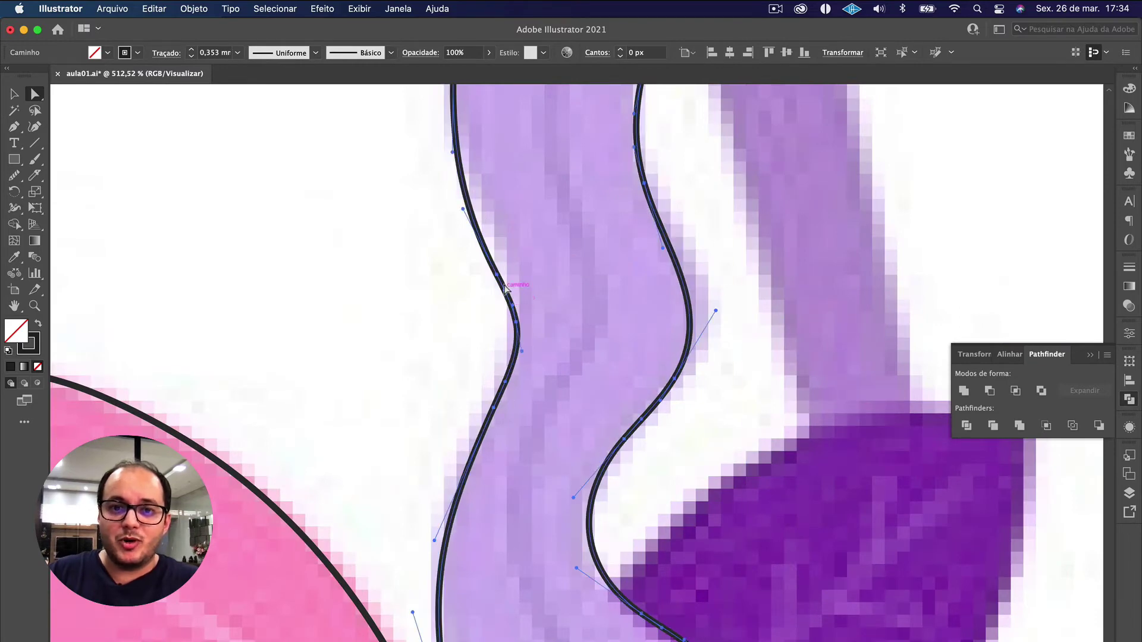
drag(499, 279, 489, 239)
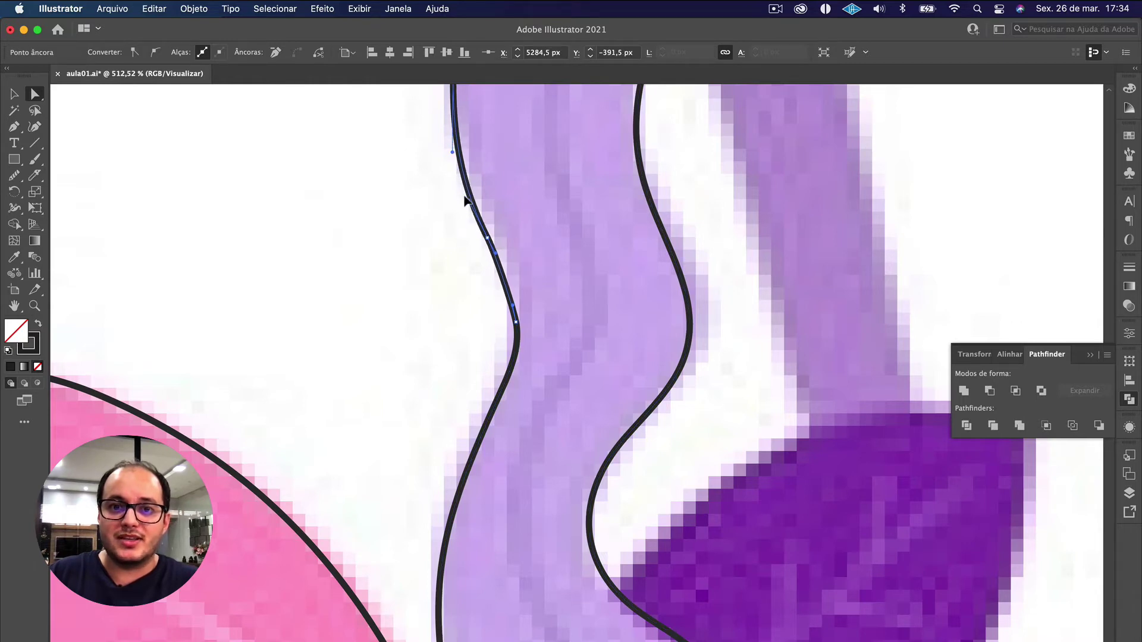
click(438, 237)
Step: Smooth the adjusted upper-left stretch of the wavy lilac leaf outline with the Smooth tool, and deselect the path
scroll(416, 187, down, 3)
click(510, 323)
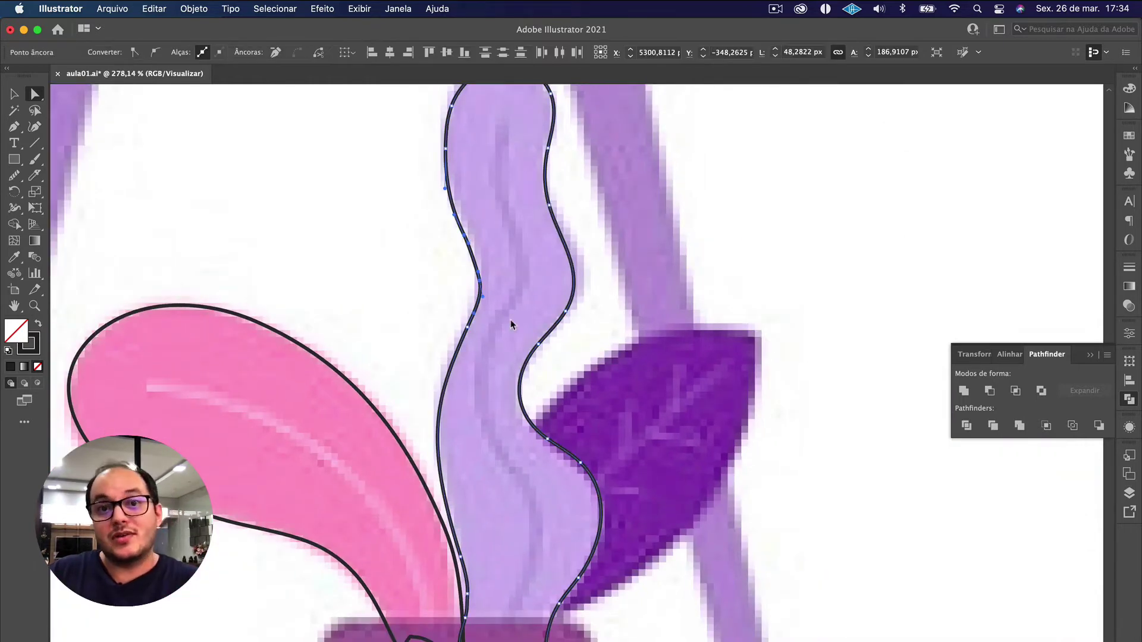
click(14, 177)
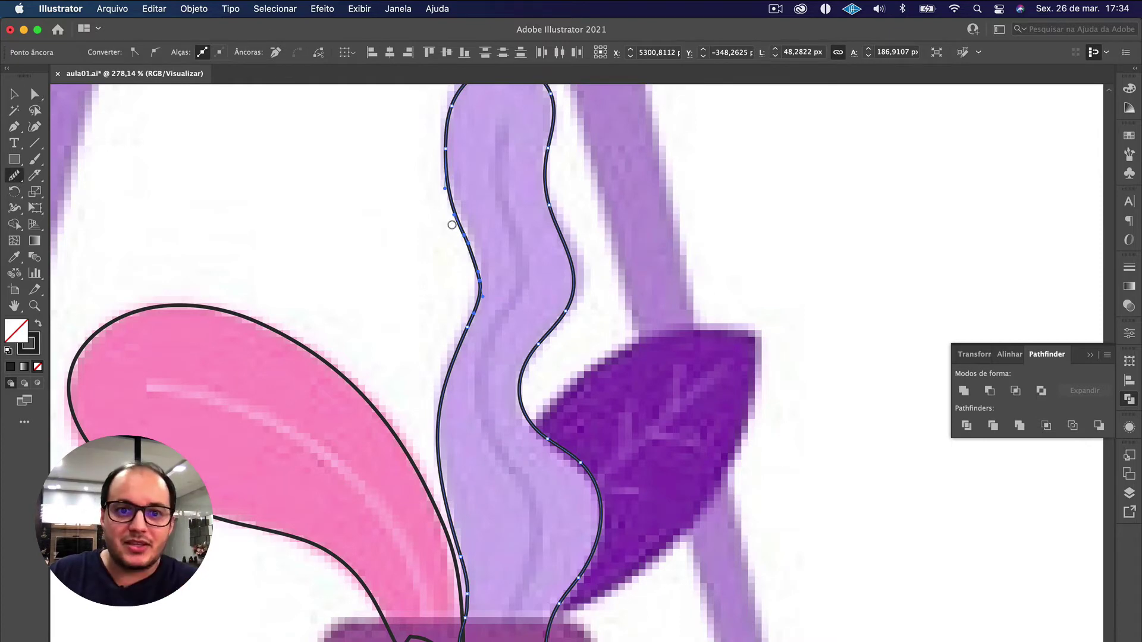
drag(465, 234, 476, 268)
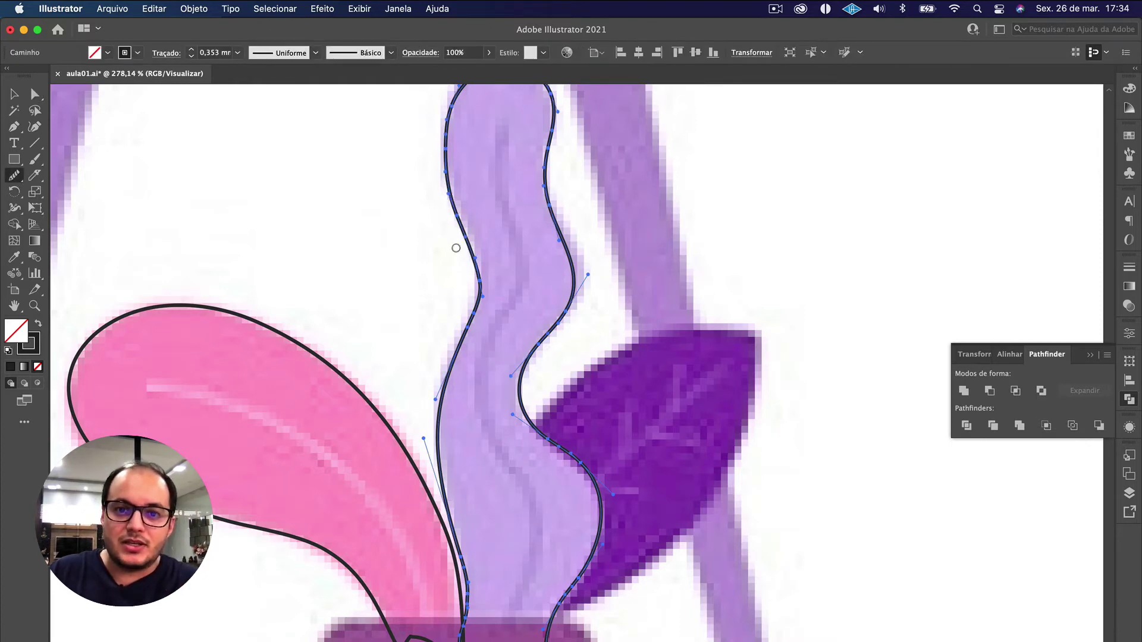
key(v)
click(428, 238)
alt+scroll(426, 231, down, 5)
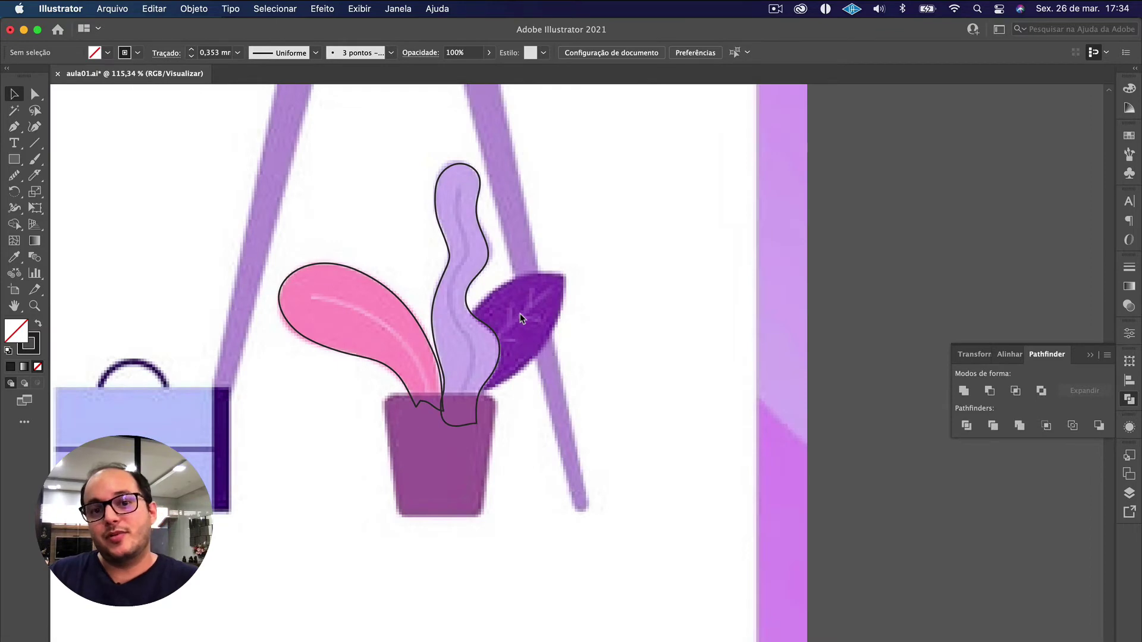
Step: Draw a 140 px circle with the Ellipse tool in the white area beside the wavy leaf, above the dark purple leaf
scroll(519, 315, up, 3)
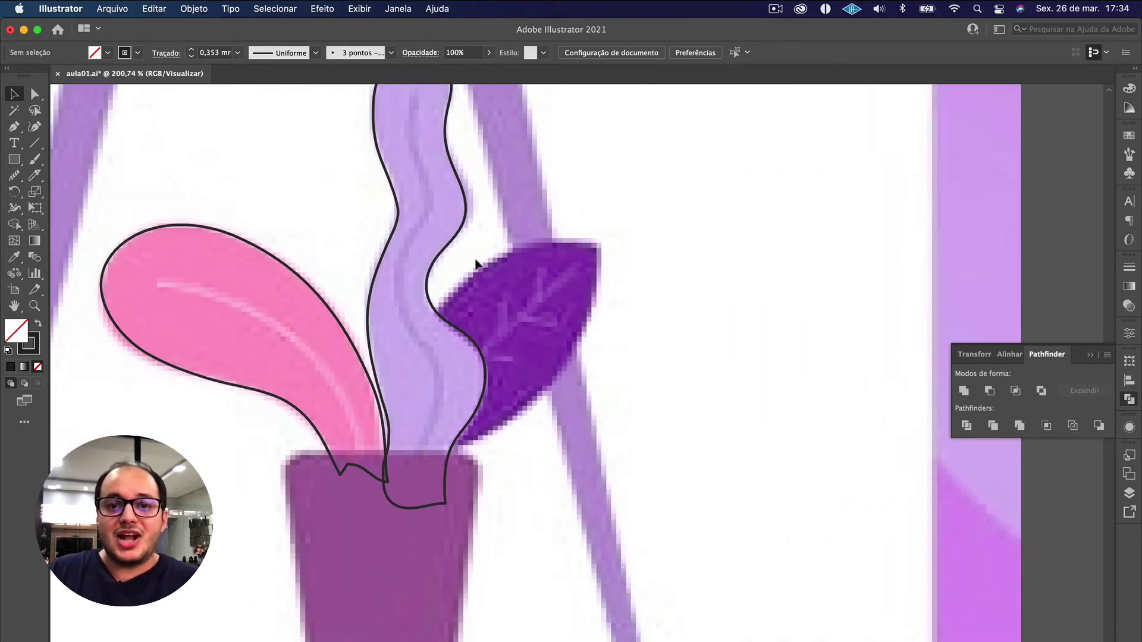
alt+scroll(606, 234, down, 3)
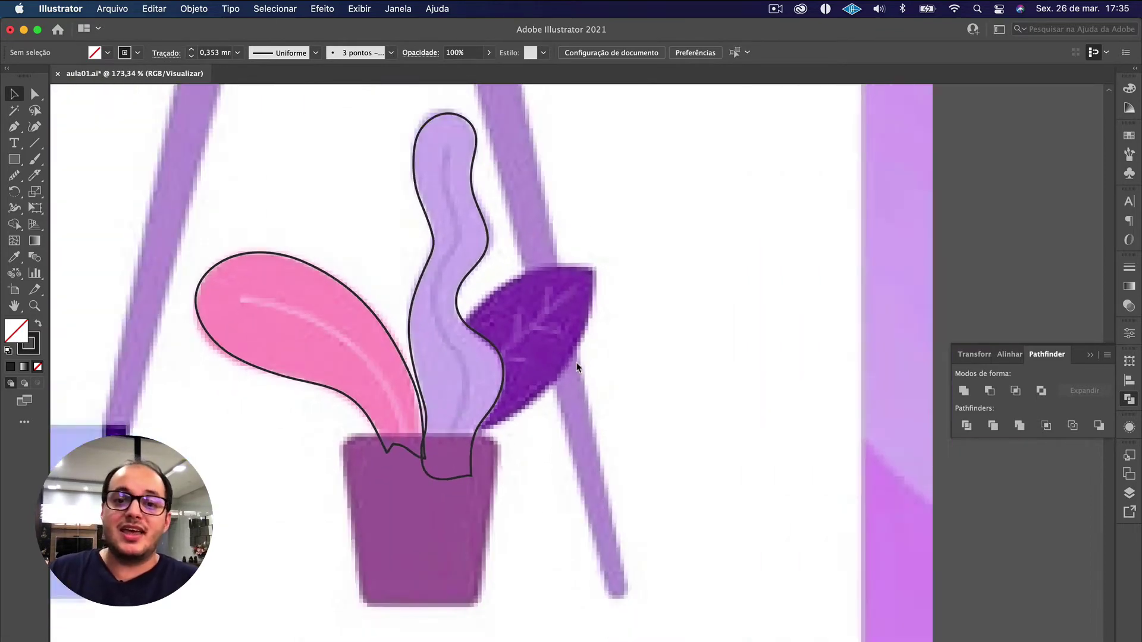
drag(653, 288, 590, 371)
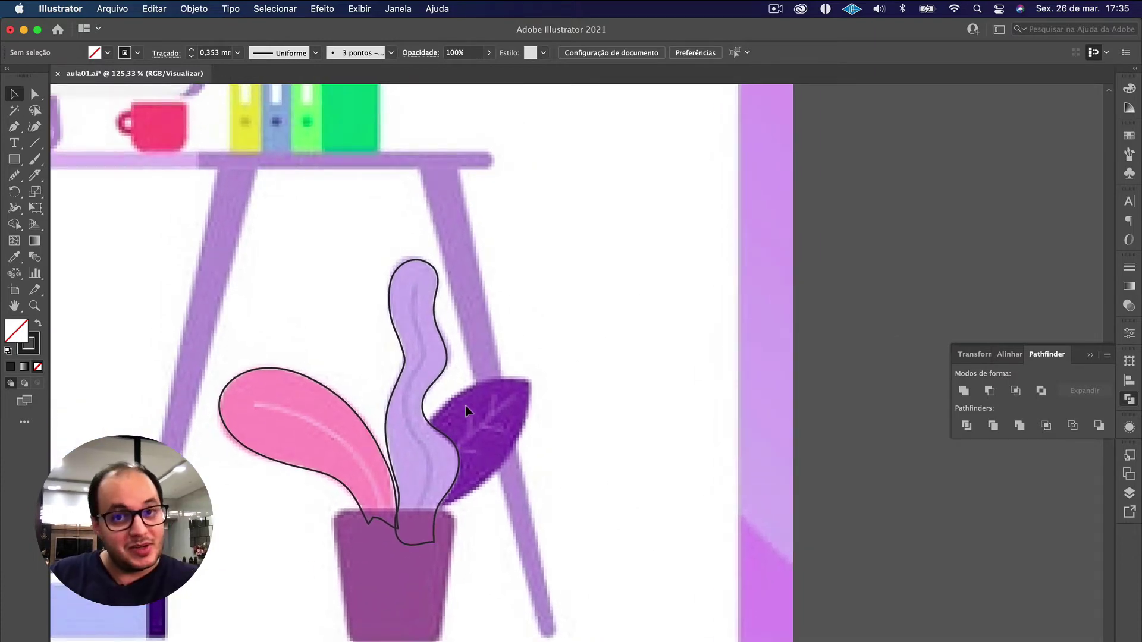
drag(14, 159, 94, 194)
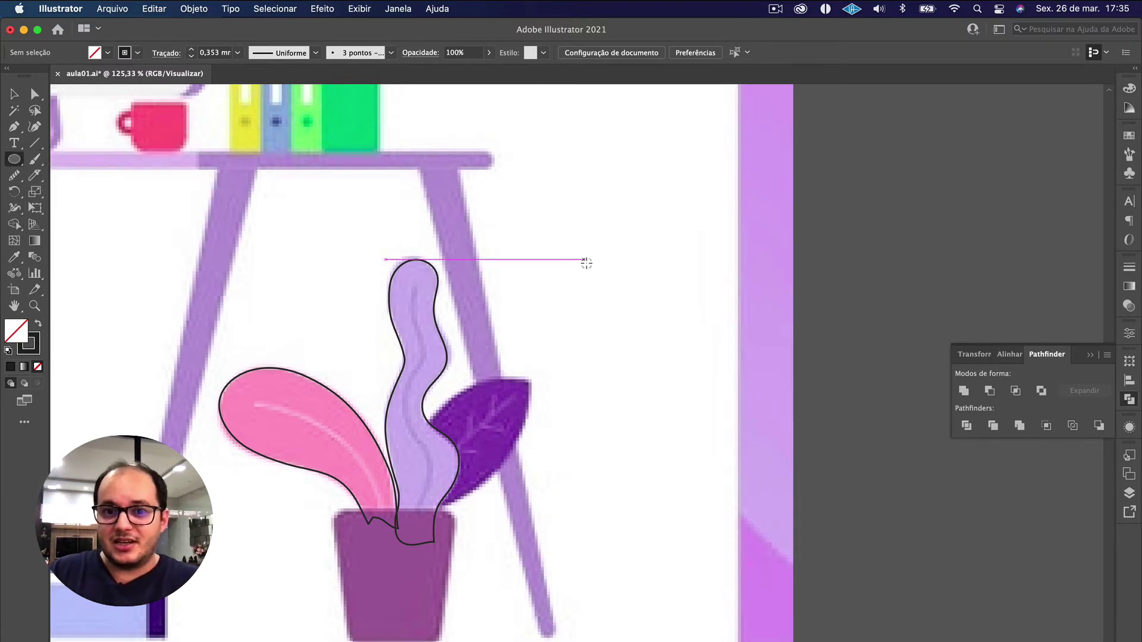
drag(583, 260, 688, 339)
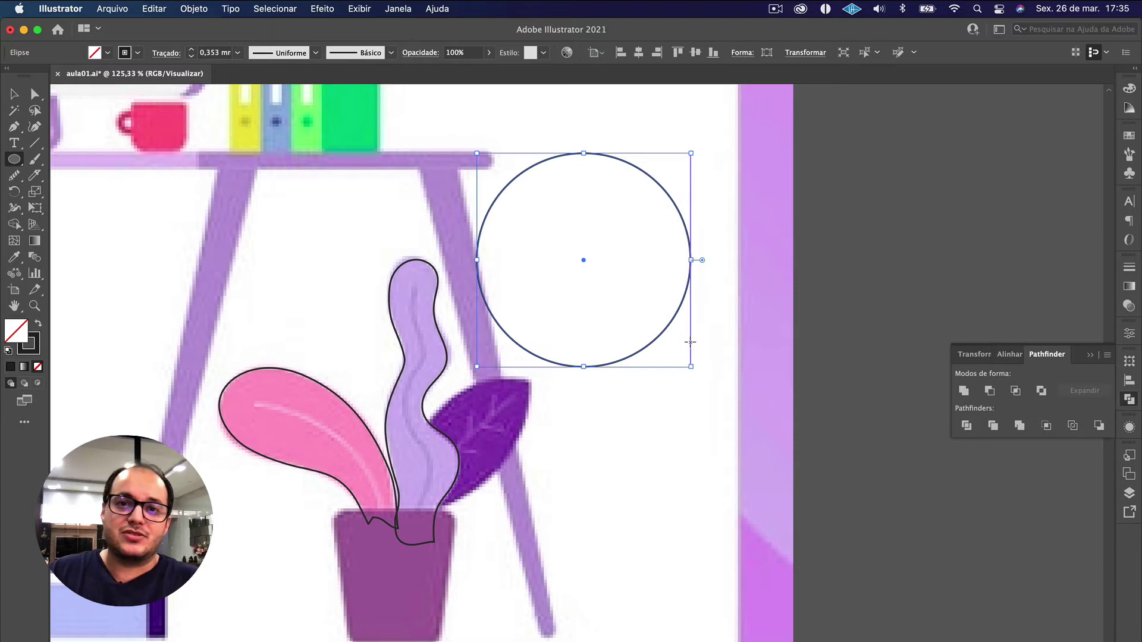
Step: Duplicate the circle straight down so the two circles overlap in a leaf-like lens, and select both circles
key(v)
click(716, 423)
drag(682, 226, 688, 339)
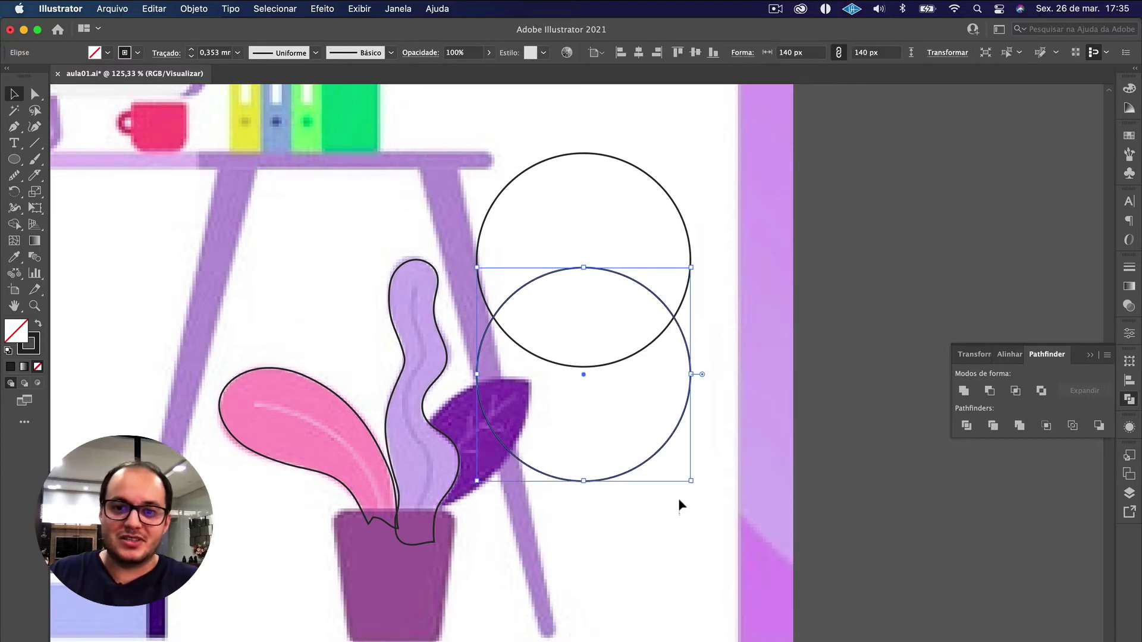
shift+click(577, 177)
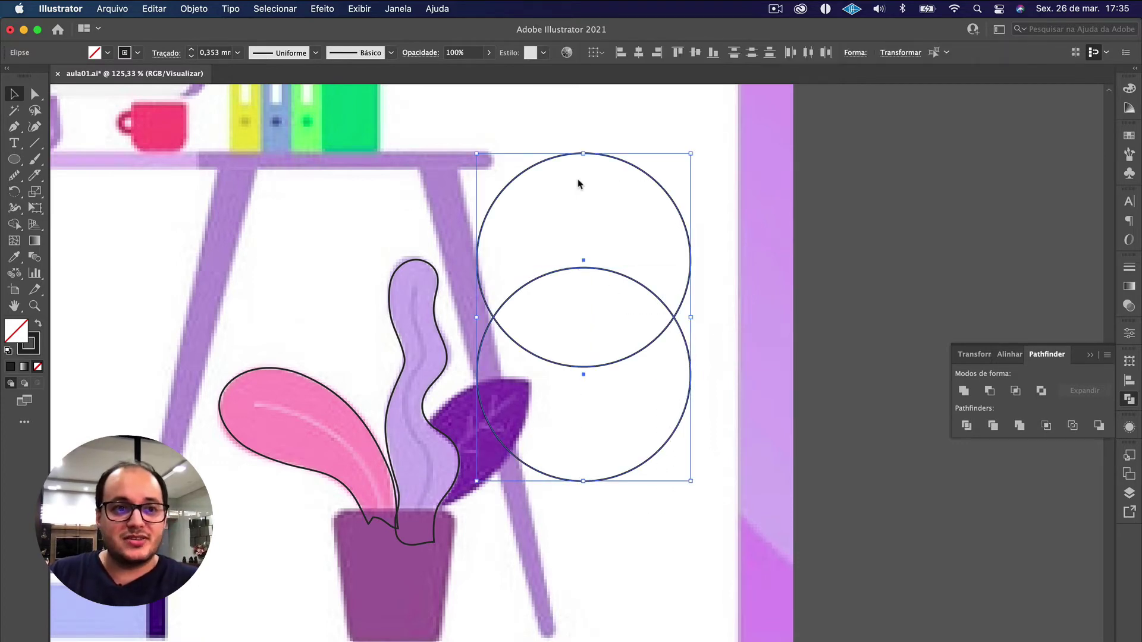
Step: Try removing the non-overlapping parts of both circles with the Shape Builder tool, and undo the removals
click(14, 224)
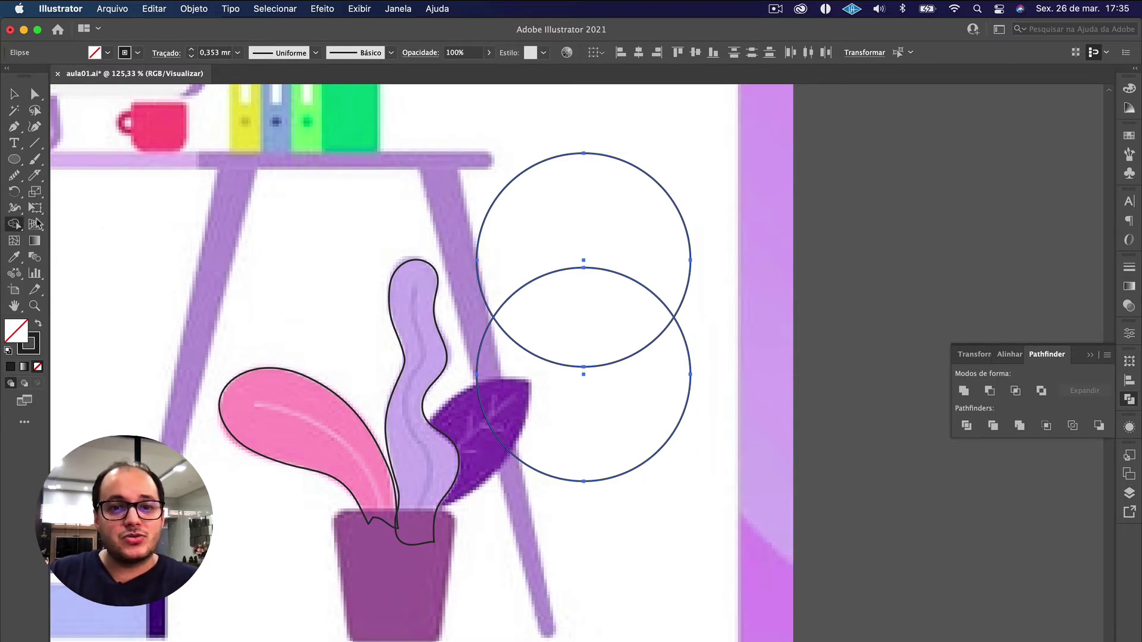
alt+click(586, 209)
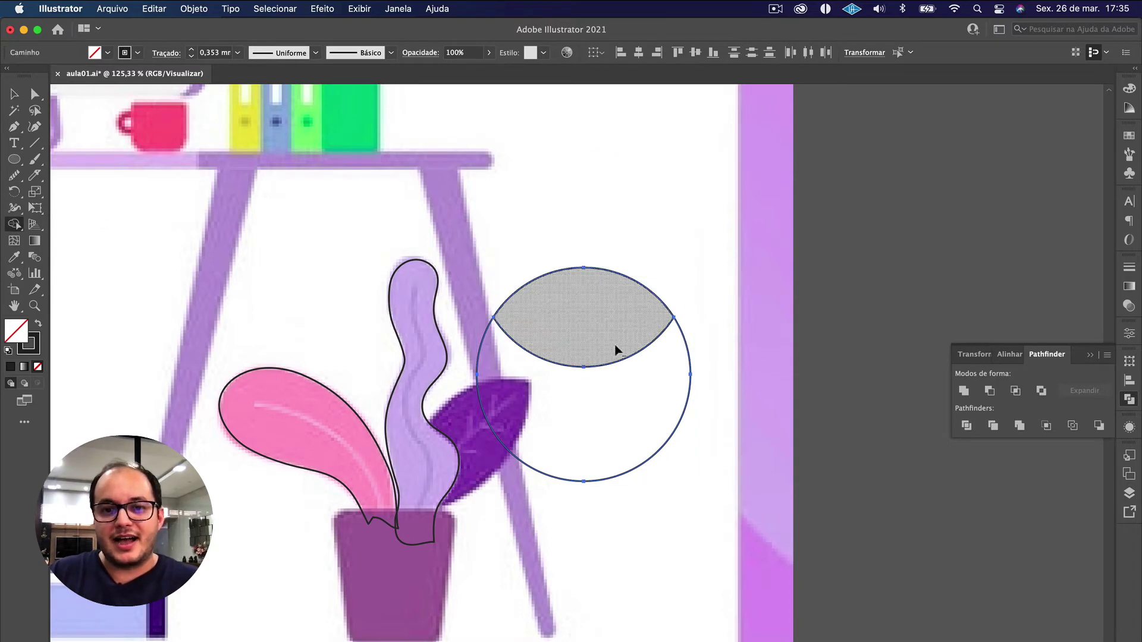
alt+click(626, 412)
key(v)
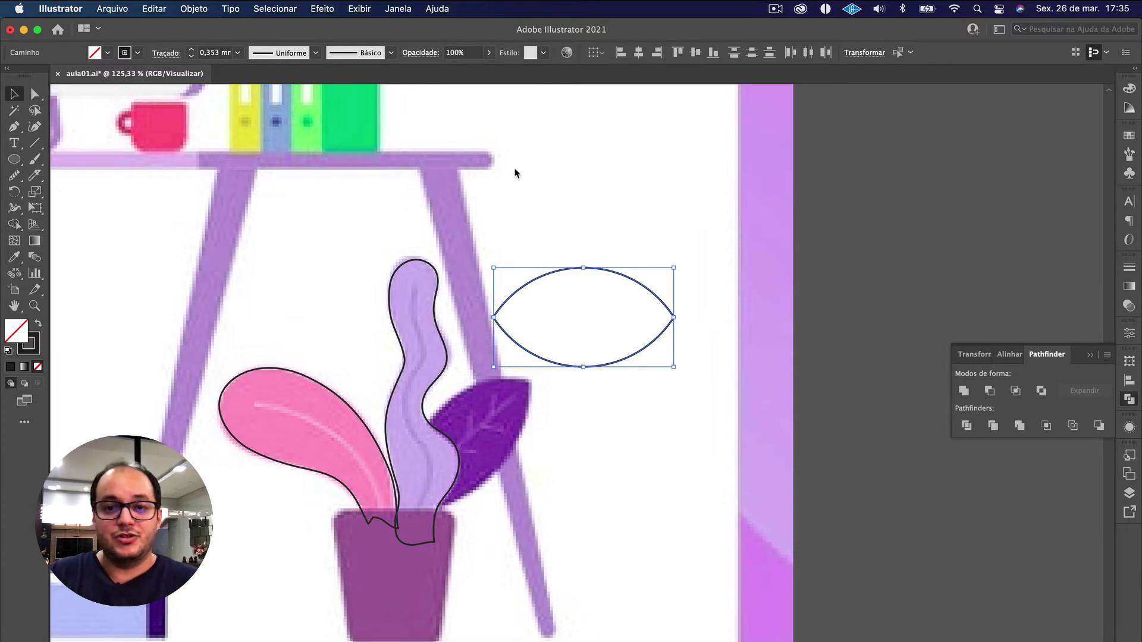
key(super+z)
key(super+z)
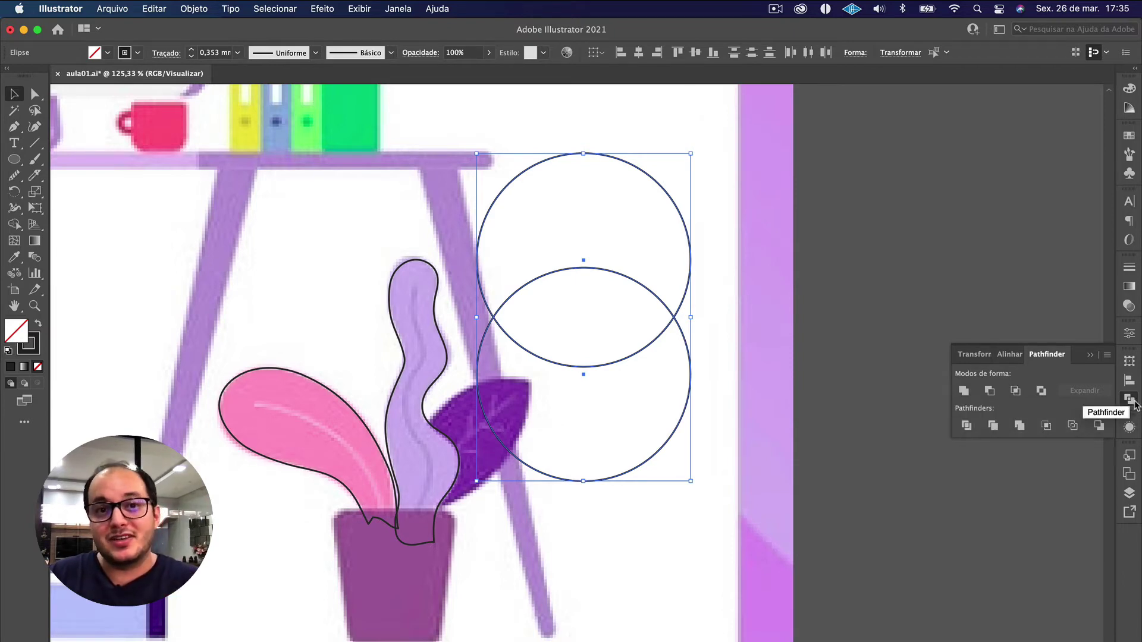
Step: Reduce the two circles to their overlapping area with the Pathfinder Intersect operation, and deselect the shape
click(398, 8)
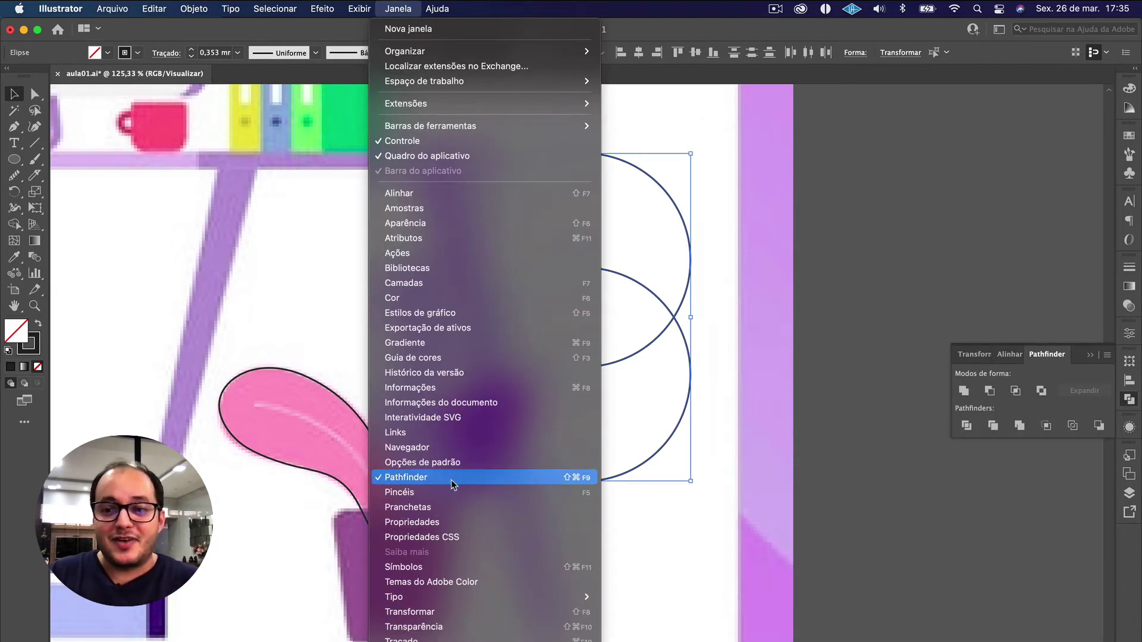
click(1038, 411)
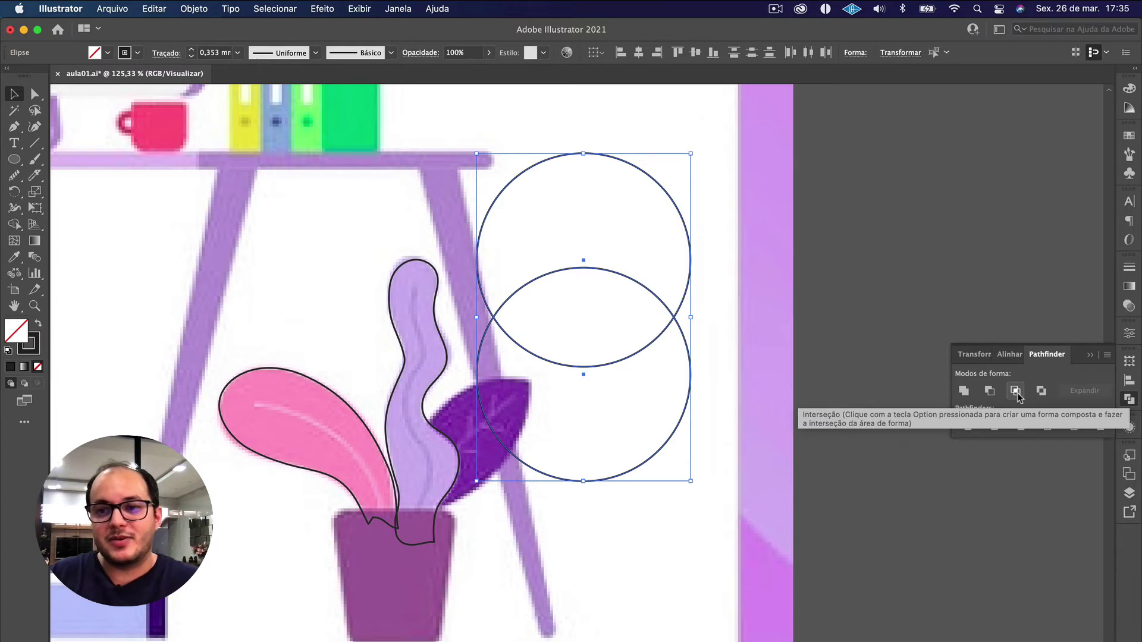
click(1017, 392)
click(665, 417)
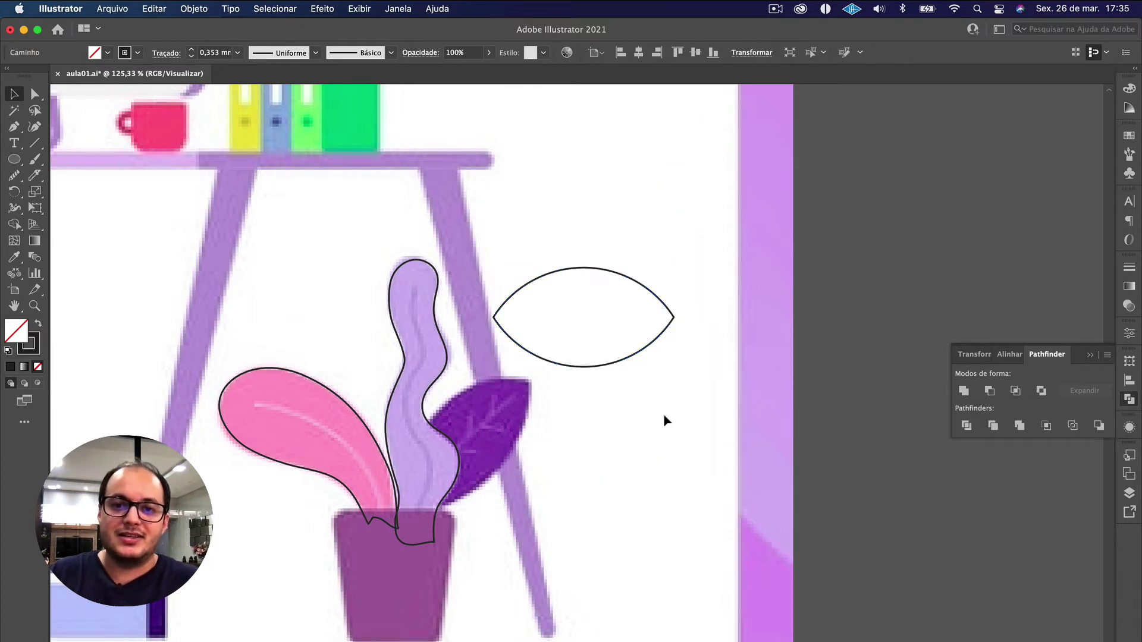
Step: Select the lens shape and rotate it about 45 degrees counterclockwise to match the dark purple leaf's tilt
drag(712, 398, 624, 209)
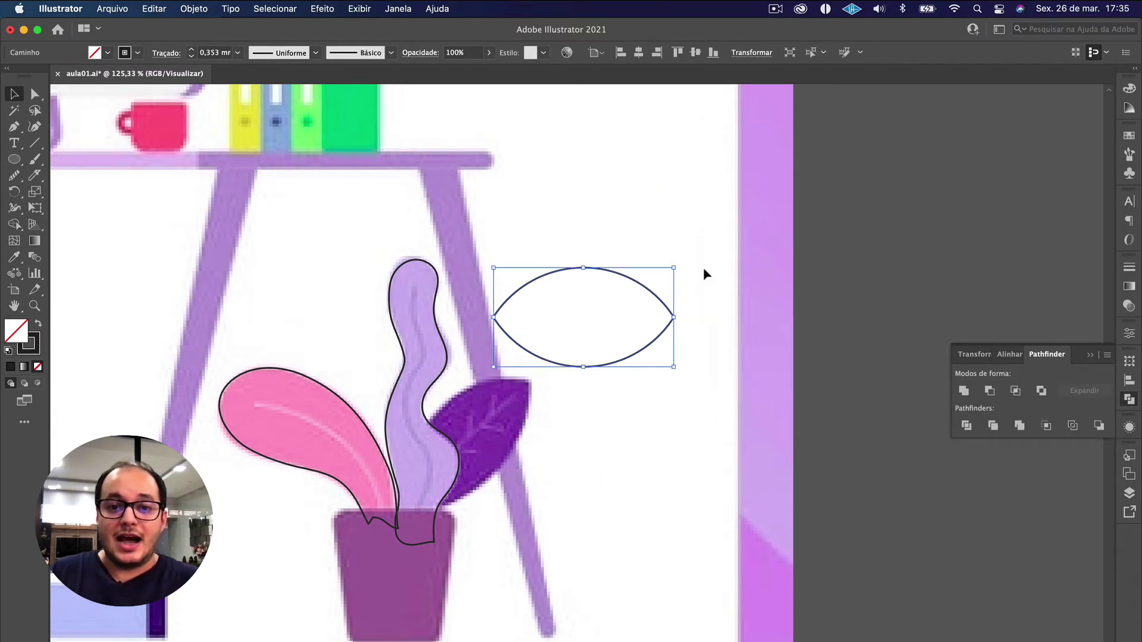
key(r)
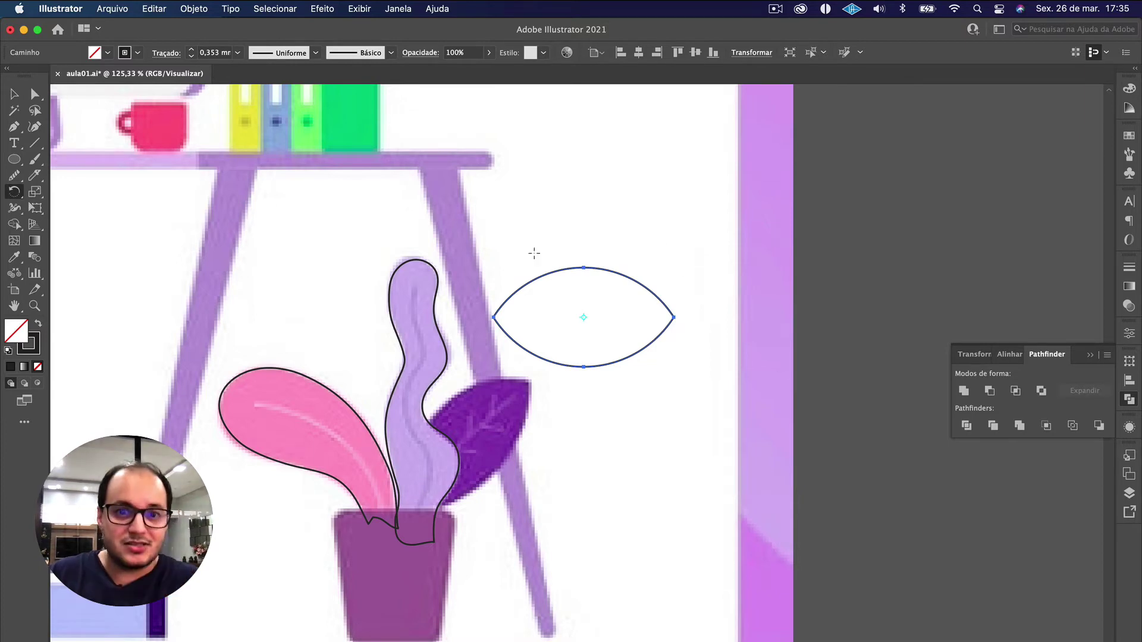
click(14, 94)
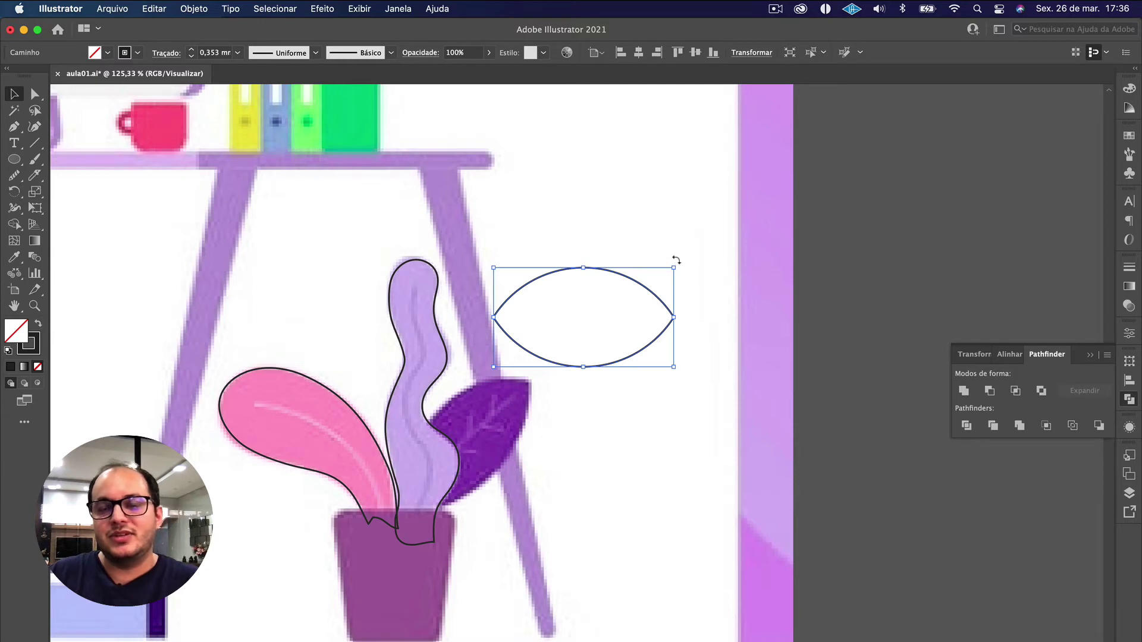
drag(677, 260, 577, 228)
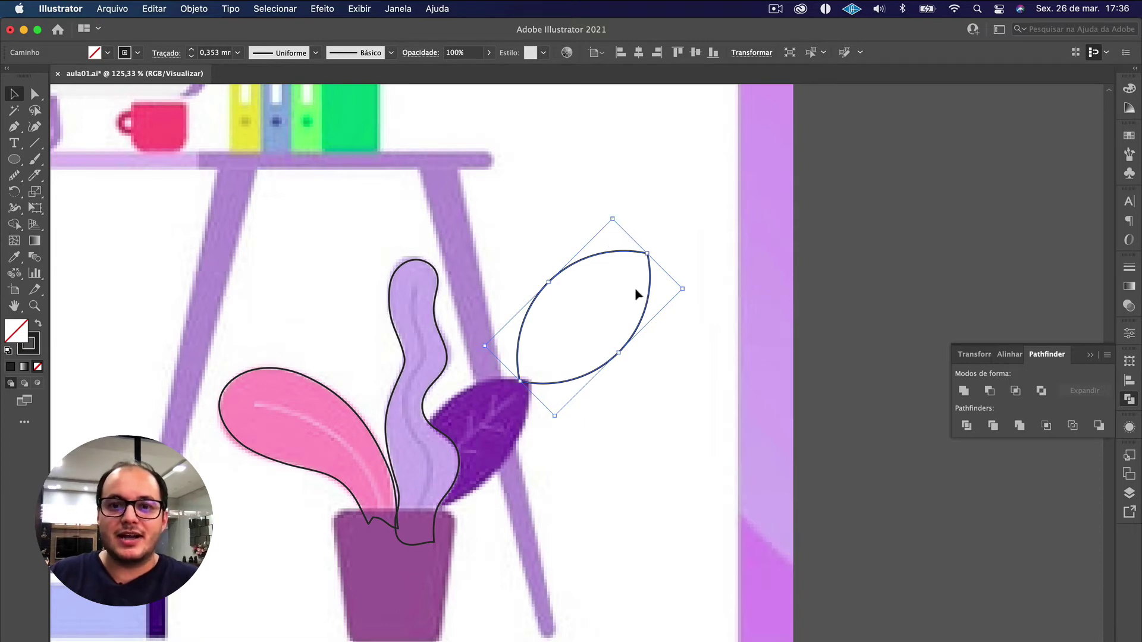
Step: Move the rotated lens onto the dark purple leaf and scale it down slightly to fit the leaf's edges
drag(652, 296, 529, 419)
scroll(528, 420, up, 5)
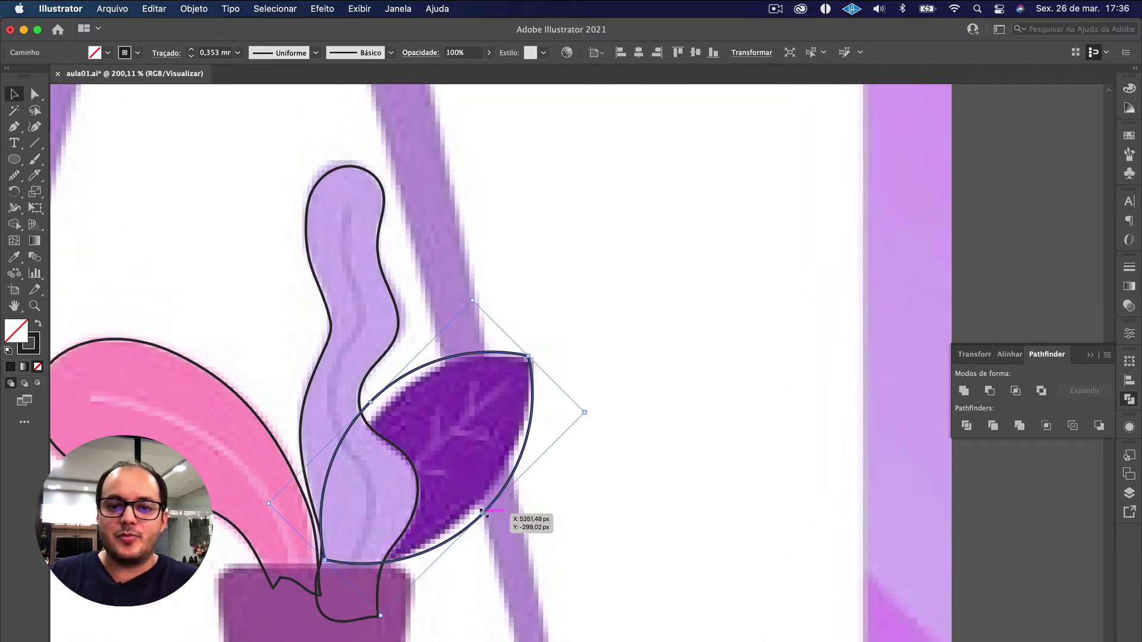
mouse_move(483, 517)
mouse_down()
mouse_move(541, 570)
mouse_move(484, 529)
mouse_move(541, 551)
mouse_move(466, 492)
mouse_move(509, 527)
mouse_move(464, 514)
mouse_up()
click(513, 534)
scroll(540, 550, down, 3)
scroll(540, 550, up, 2)
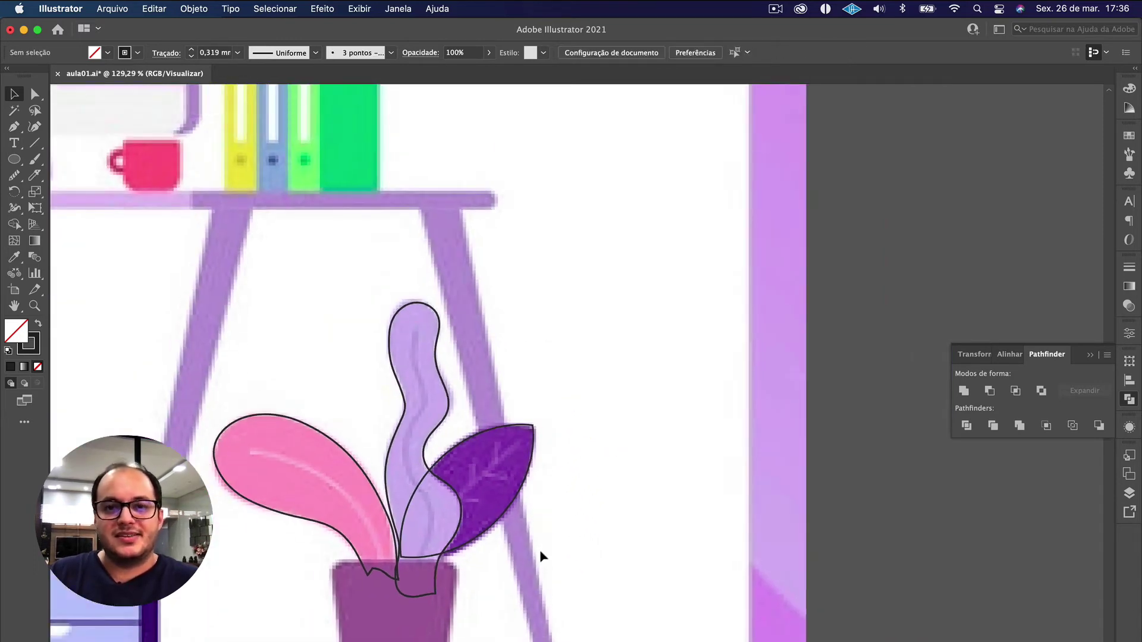
drag(540, 550, 630, 459)
drag(675, 523, 431, 265)
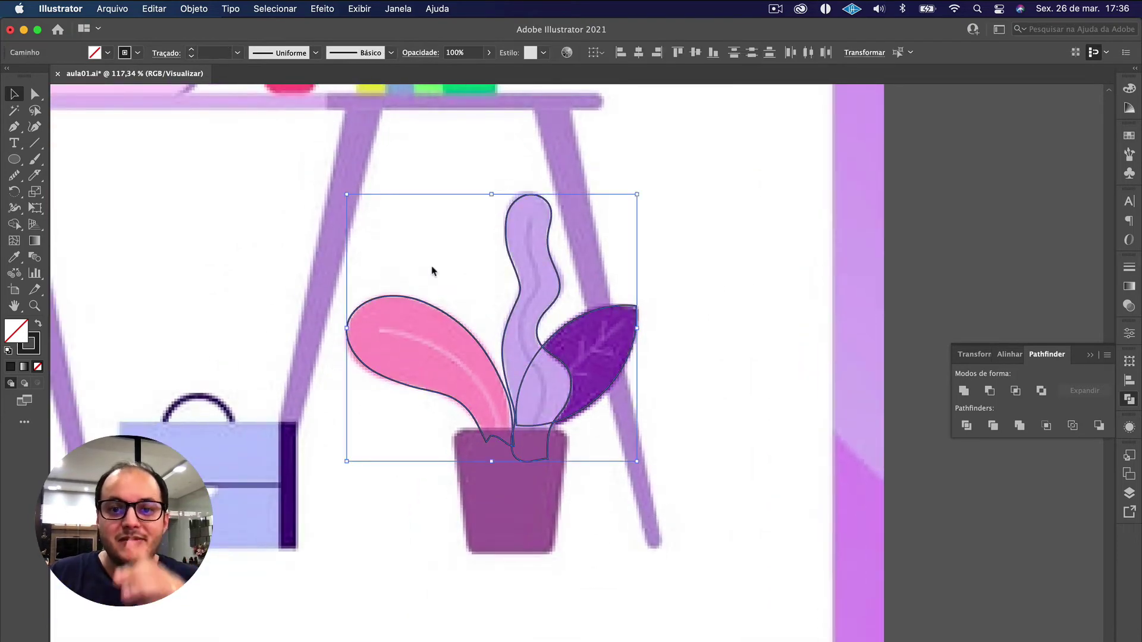
scroll(432, 271, down, 5)
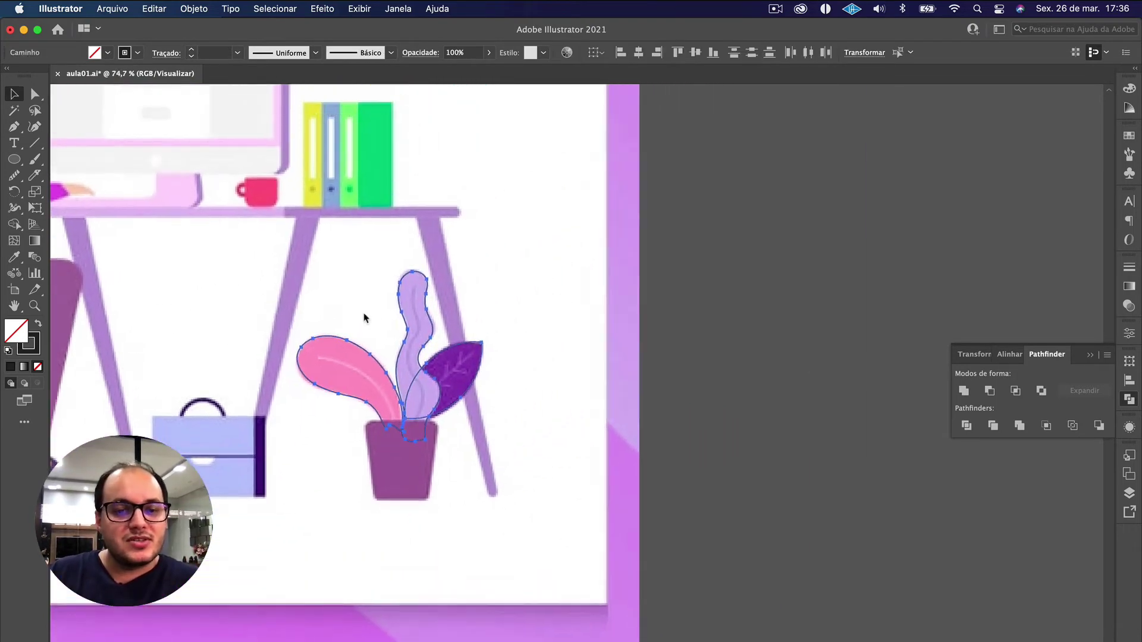
click(363, 315)
Step: Draw a new artboard of about 1041 by 1072 px beside the desk illustration, aligned with that artboard's lower edge
scroll(364, 315, down, 3)
scroll(344, 313, down, 1)
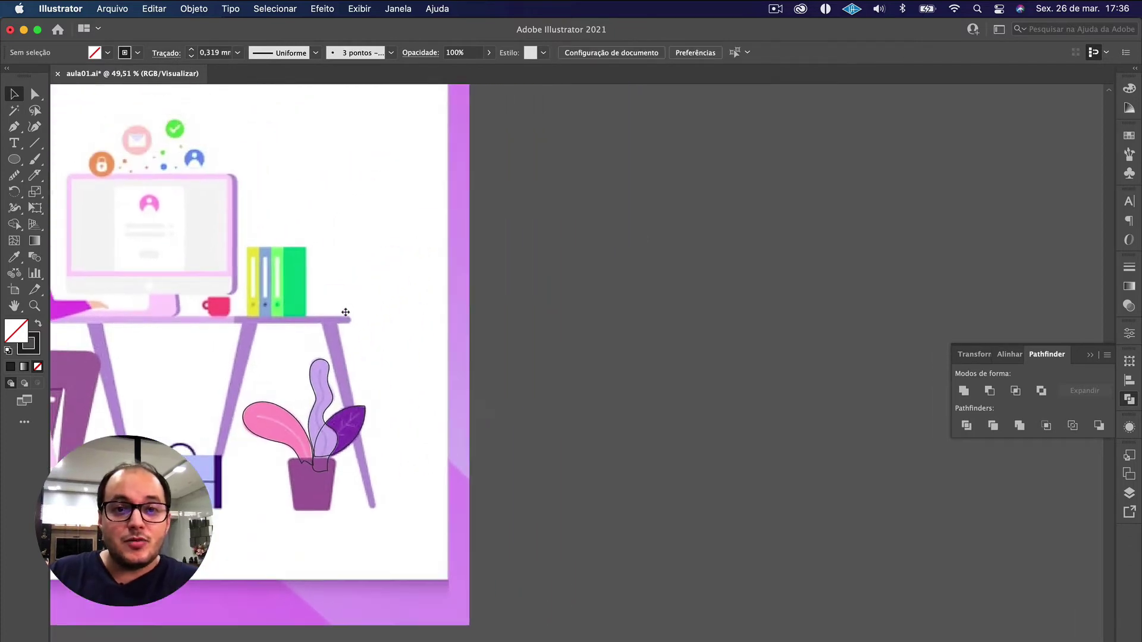
scroll(345, 313, down, 2)
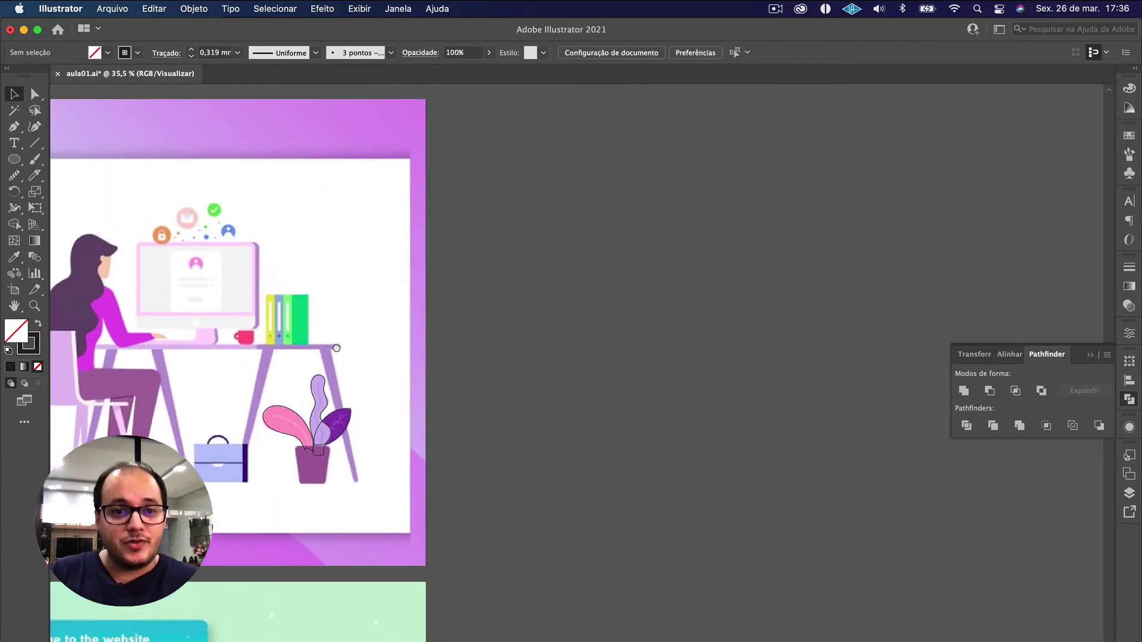
key(shift+o)
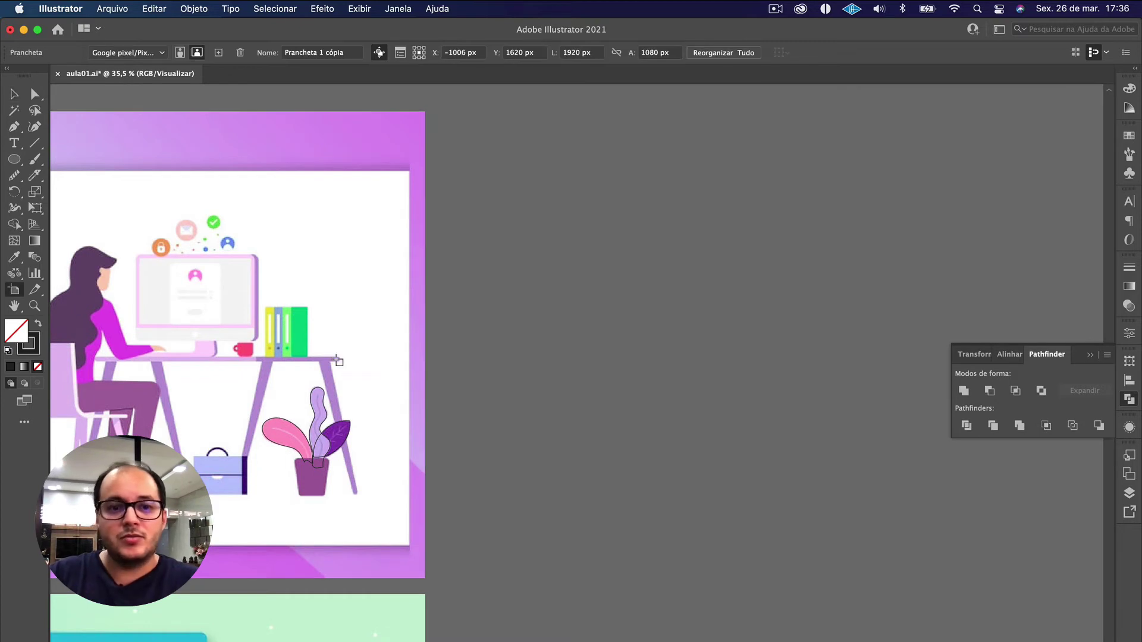
drag(446, 113, 897, 578)
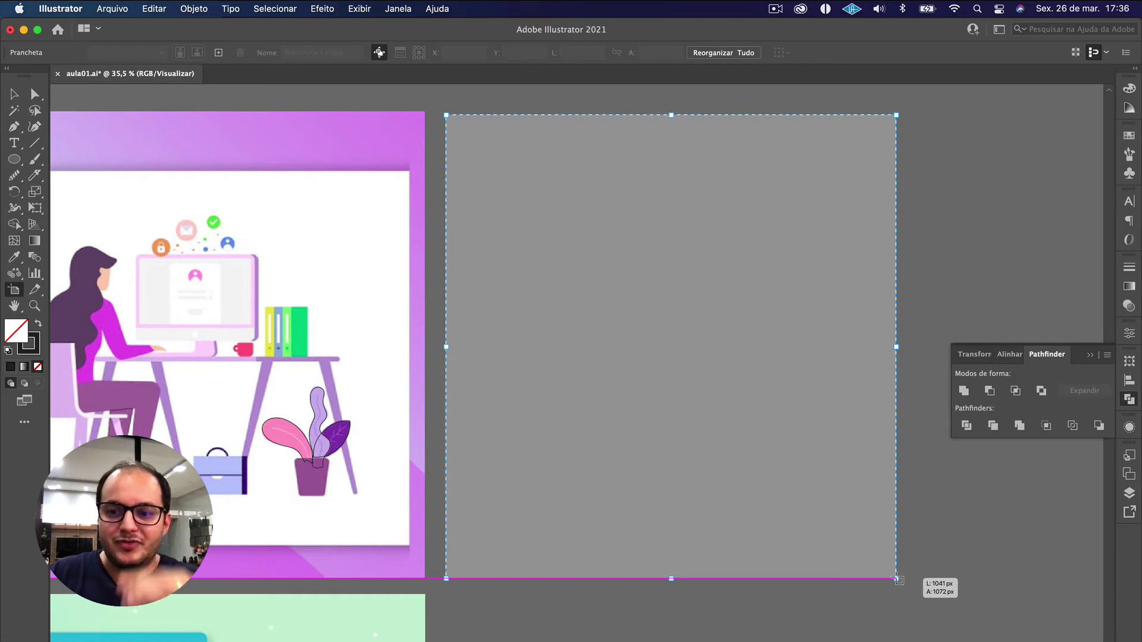
Step: Finish placing the new artboard, select the traced leaf outlines on the reference plant and delete them
drag(896, 578, 895, 577)
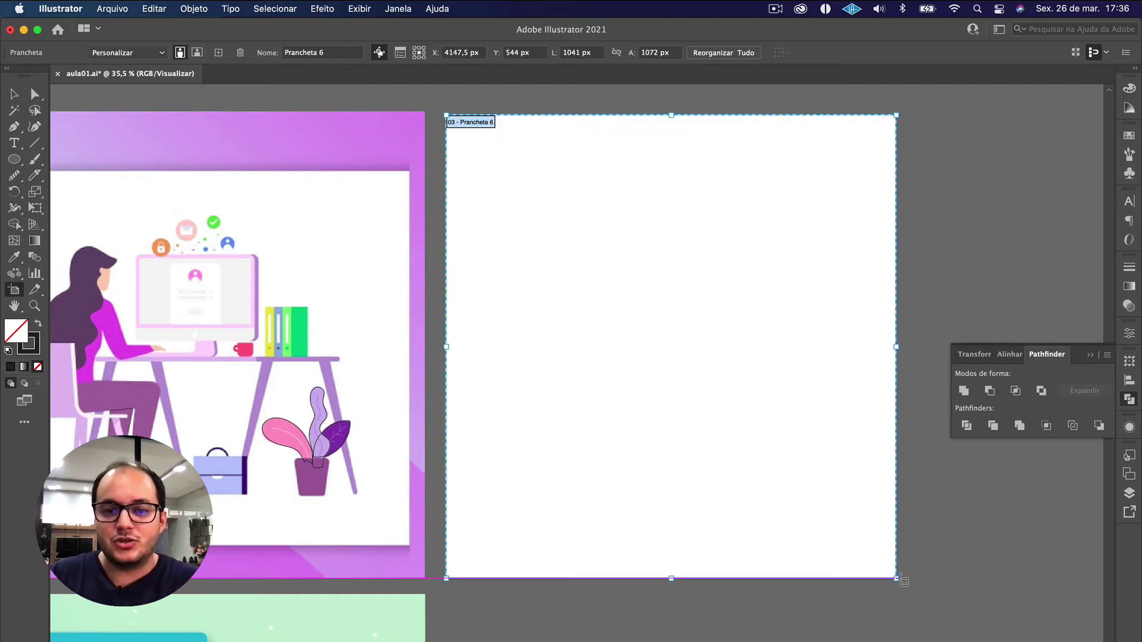
key(v)
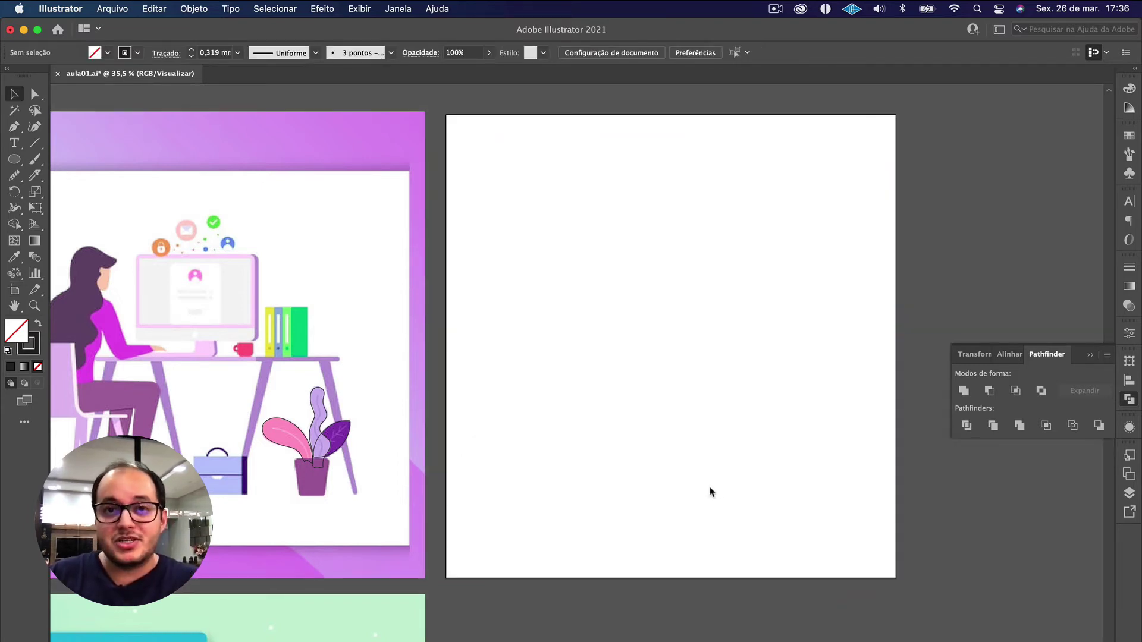
drag(290, 415, 291, 416)
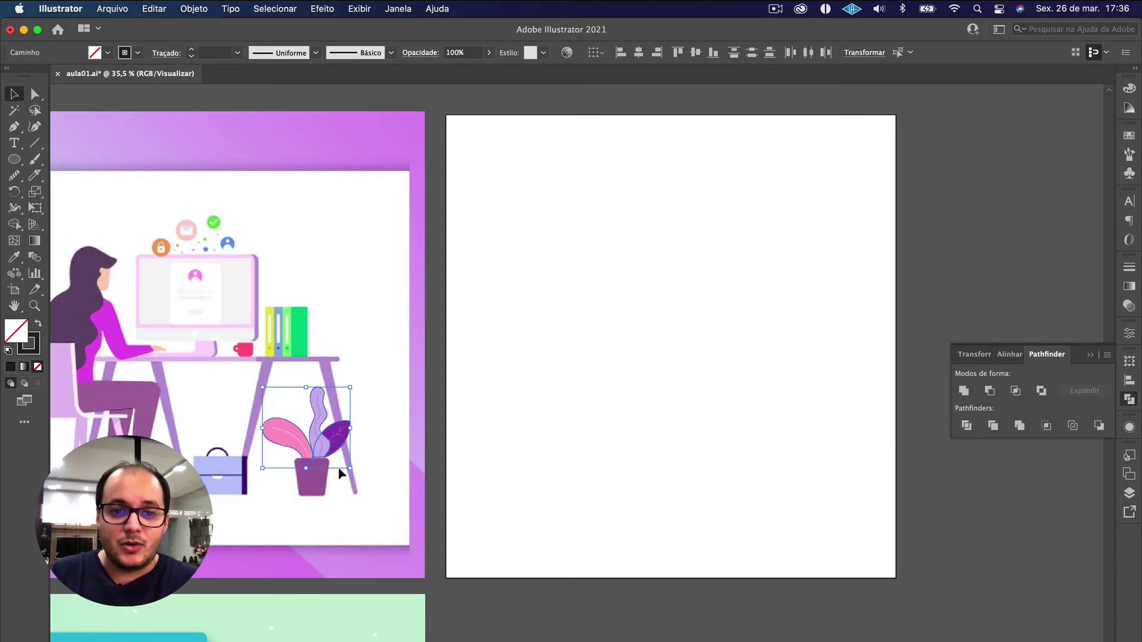
click(363, 480)
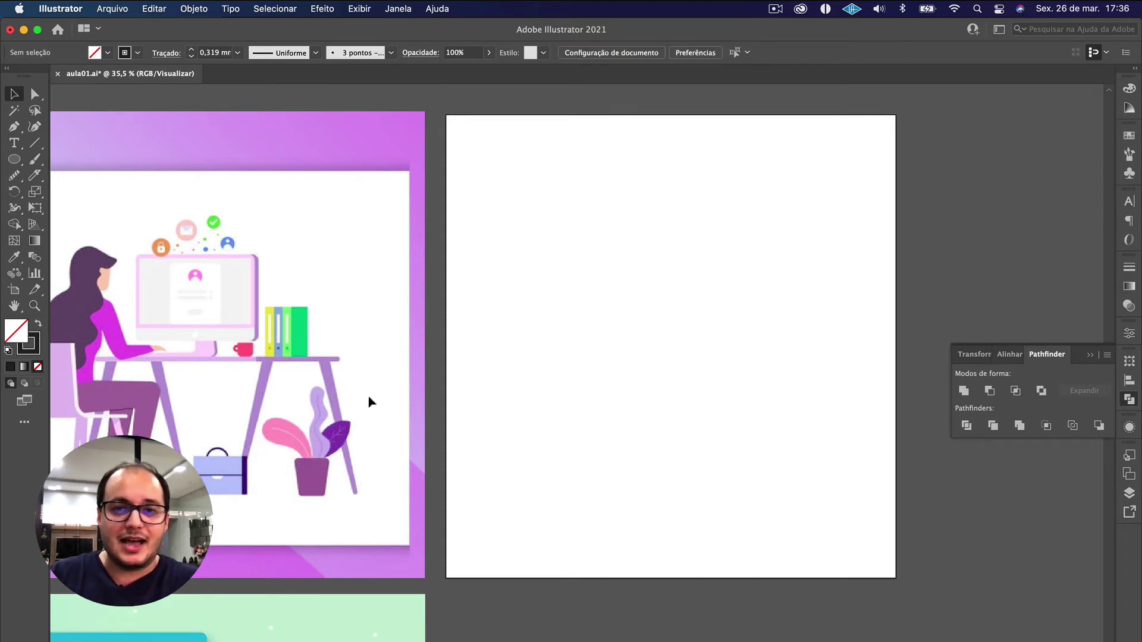
Step: Draw a closed, curved teardrop leaf outline freehand on the new artboard with the Pencil tool, and select it
click(14, 175)
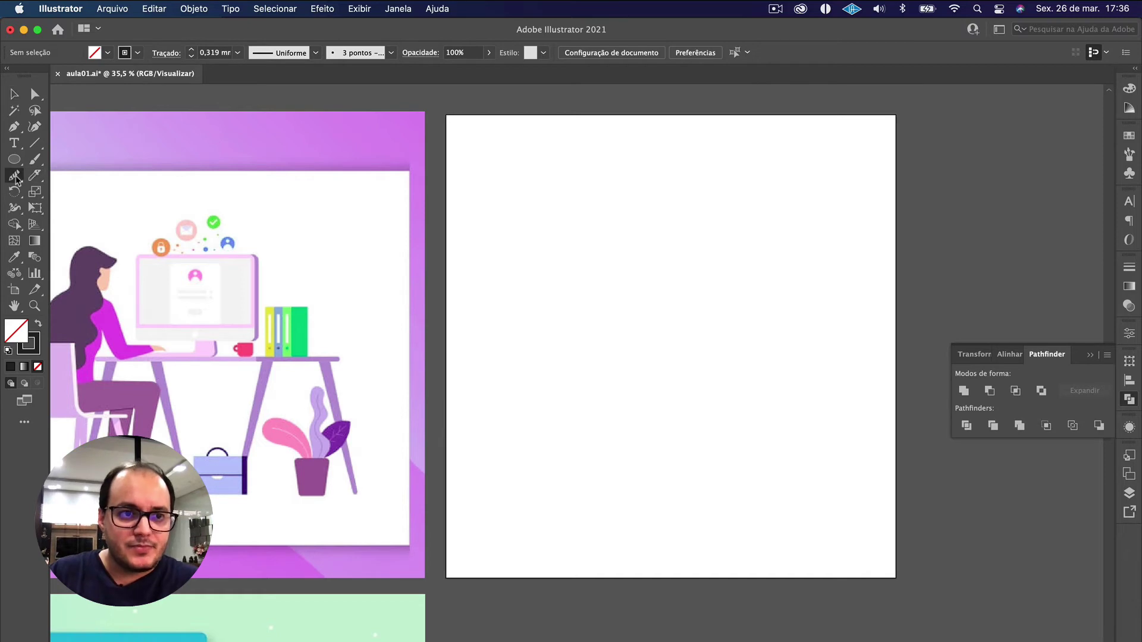
click(80, 191)
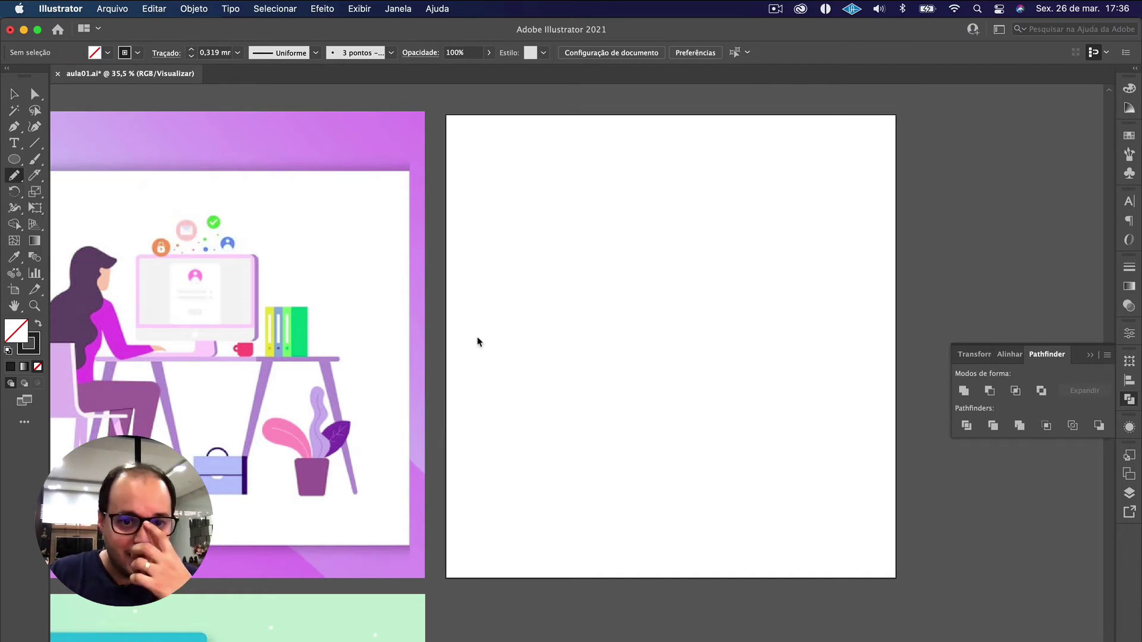
mouse_move(609, 398)
mouse_down()
mouse_move(554, 346)
mouse_move(544, 311)
mouse_move(565, 286)
mouse_move(596, 289)
mouse_move(628, 333)
mouse_move(640, 402)
mouse_move(629, 421)
mouse_move(611, 397)
mouse_up()
key(v)
mouse_move(683, 472)
mouse_down()
mouse_move(516, 245)
mouse_move(747, 482)
mouse_move(519, 247)
mouse_up()
click(505, 268)
click(747, 482)
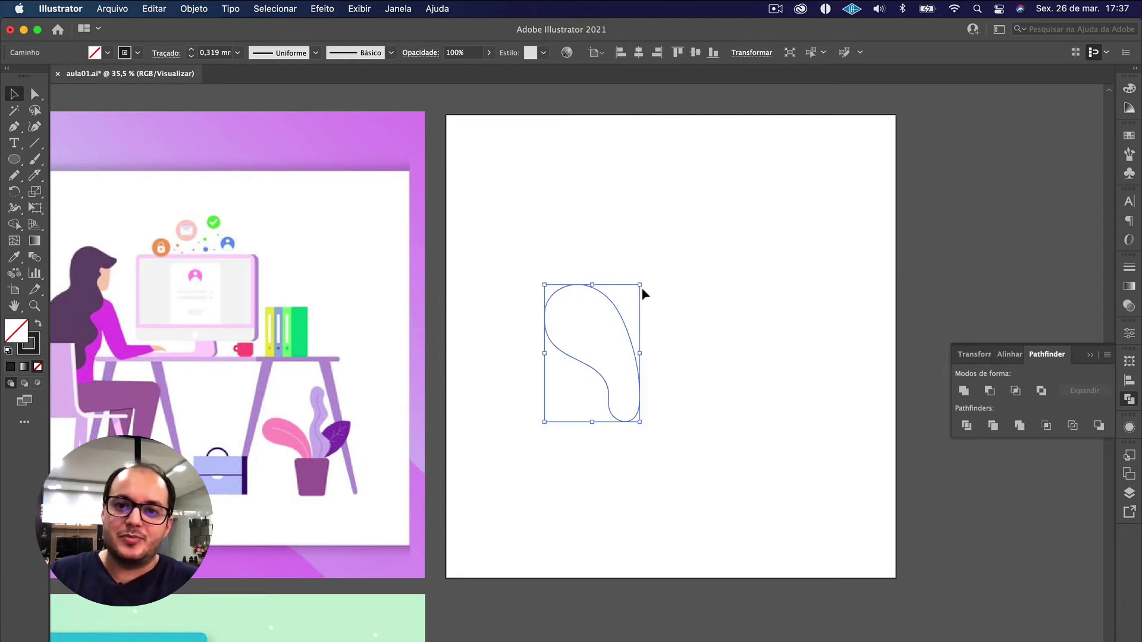
Step: Scale the leaf outline down to under half its size, and try to rotate and fit it over the reference's pink leaf
mouse_move(641, 287)
mouse_down()
mouse_move(640, 298)
mouse_move(318, 419)
mouse_move(340, 394)
mouse_move(601, 300)
mouse_move(312, 423)
mouse_move(284, 383)
mouse_move(303, 389)
mouse_move(218, 394)
mouse_move(195, 403)
mouse_move(205, 415)
mouse_up()
click(648, 437)
click(619, 333)
scroll(301, 428, up, 5)
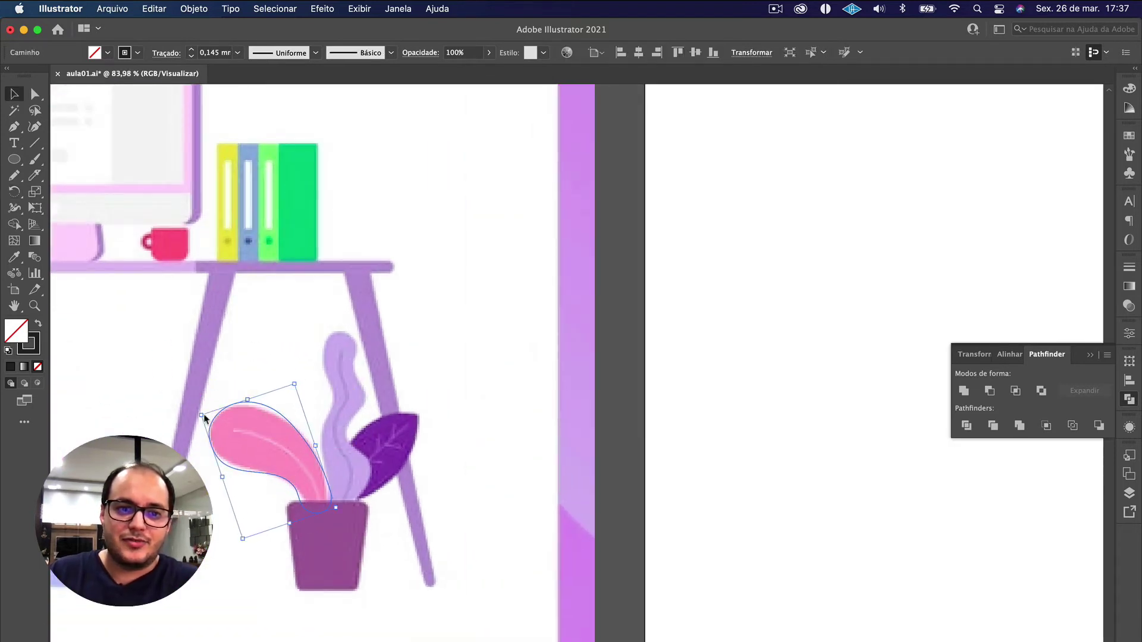
click(382, 441)
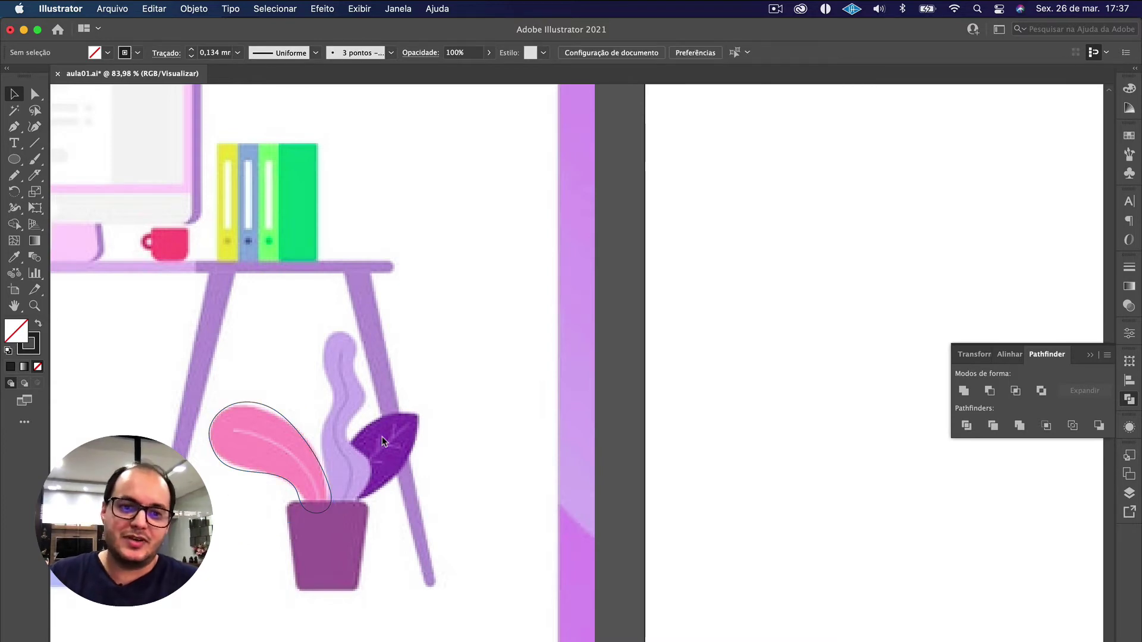
Step: Undo the leaf outline's rotation and placement over the reference's pink leaf
key(super+z)
key(super+z)
key(super+z)
key(super+z)
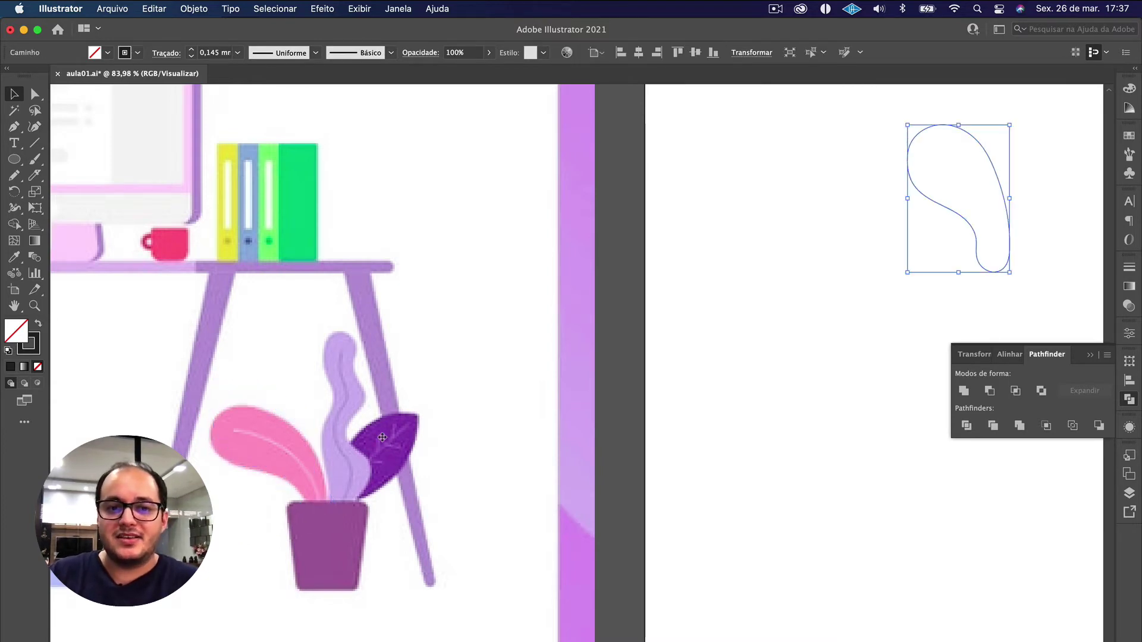
Step: Move the leaf outline on the new artboard closer to the reference illustration and keep it selected
scroll(382, 441, down, 2)
click(705, 345)
drag(859, 366, 704, 215)
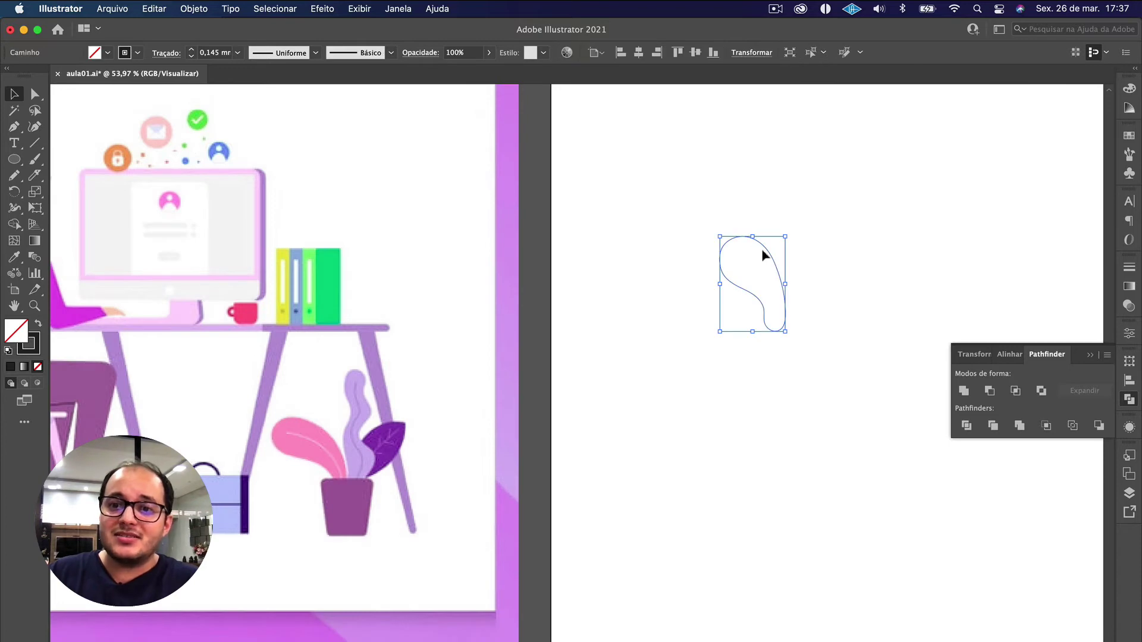
drag(762, 262, 654, 419)
scroll(616, 347, up, 5)
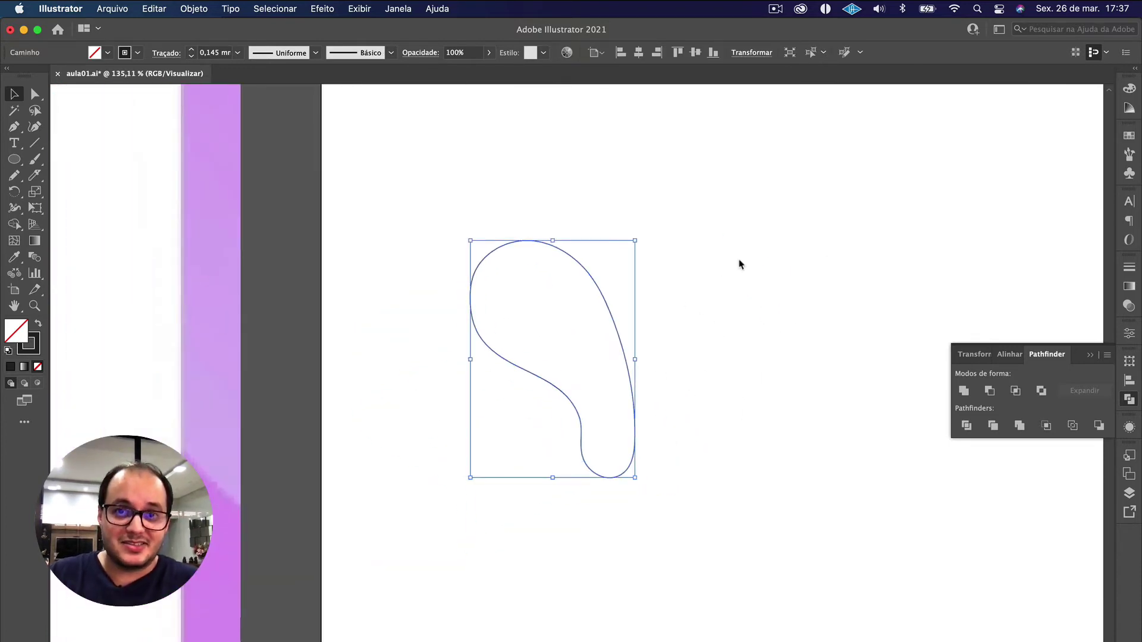
scroll(740, 264, down, 3)
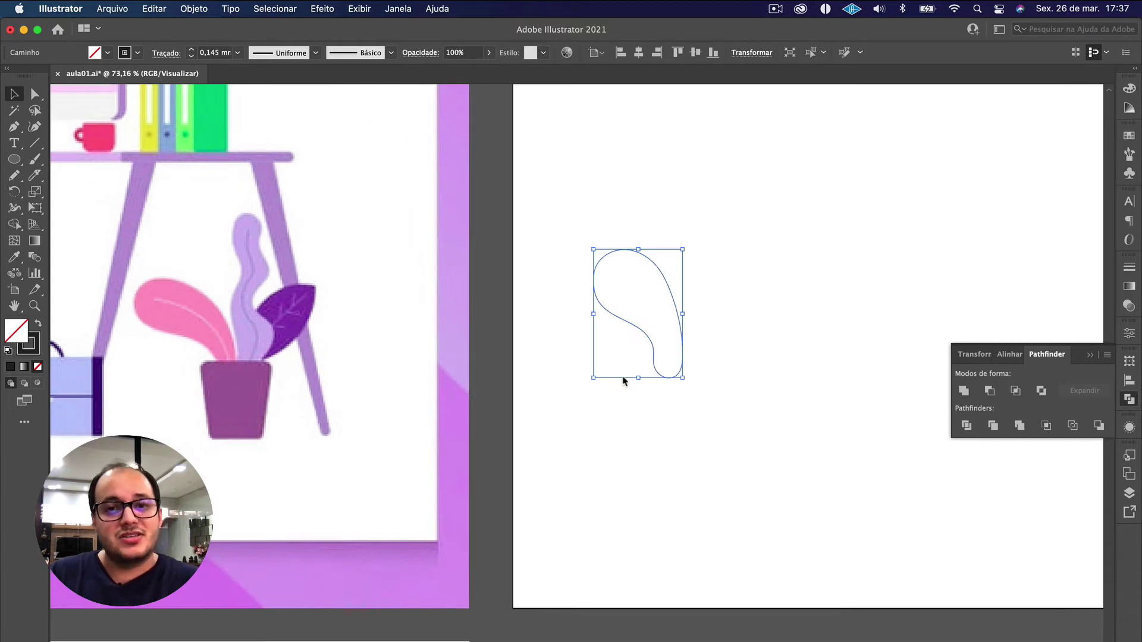
click(757, 470)
drag(744, 450, 573, 208)
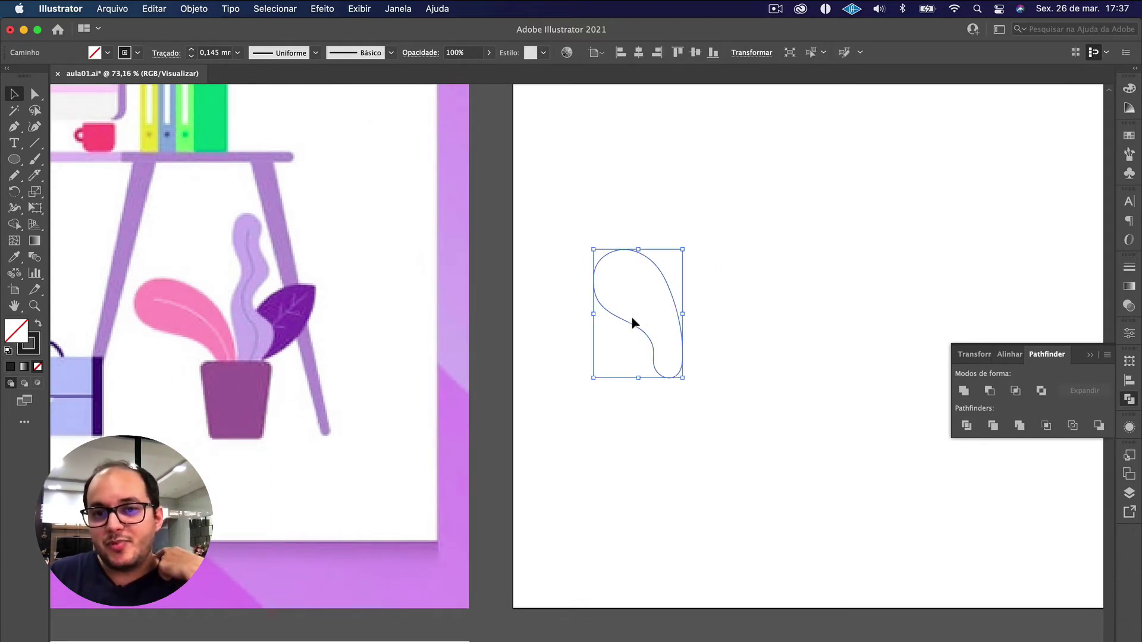
Step: Refine the leaf outline's left edge and lower inner curve with the Smooth tool, and deselect it
drag(14, 176, 90, 208)
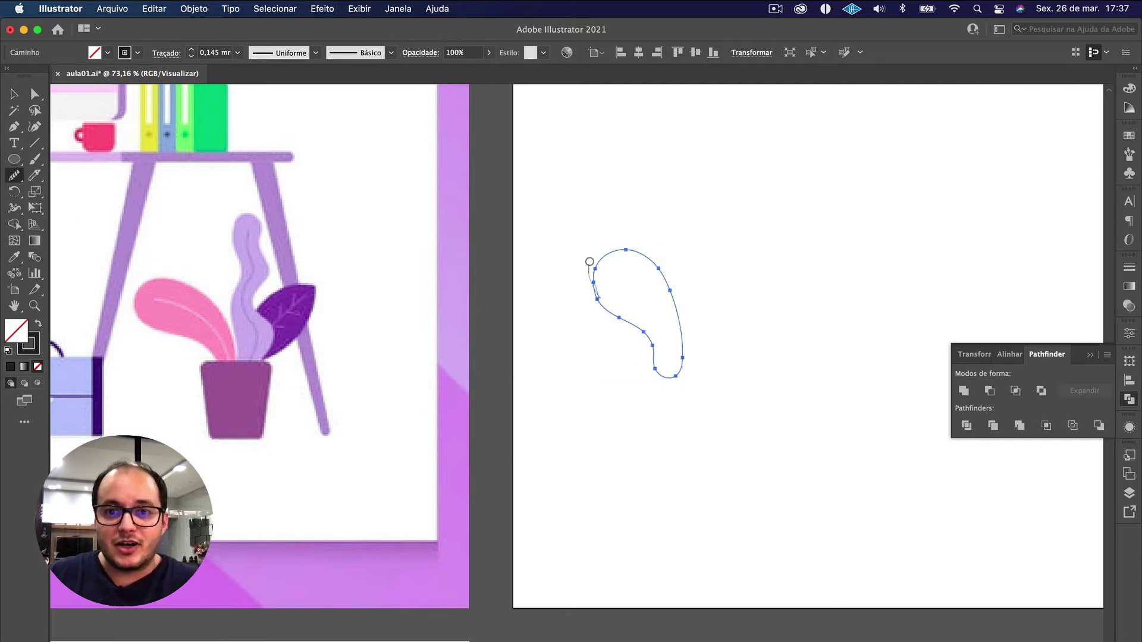
drag(595, 266, 596, 297)
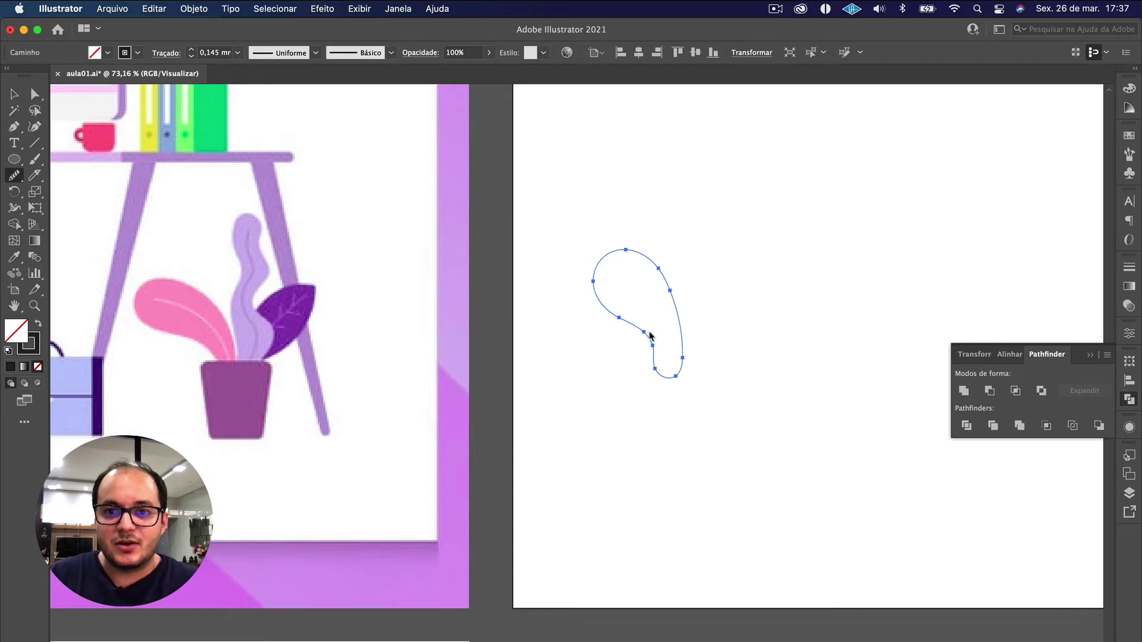
drag(650, 336, 653, 377)
key(v)
click(747, 428)
drag(747, 429, 580, 242)
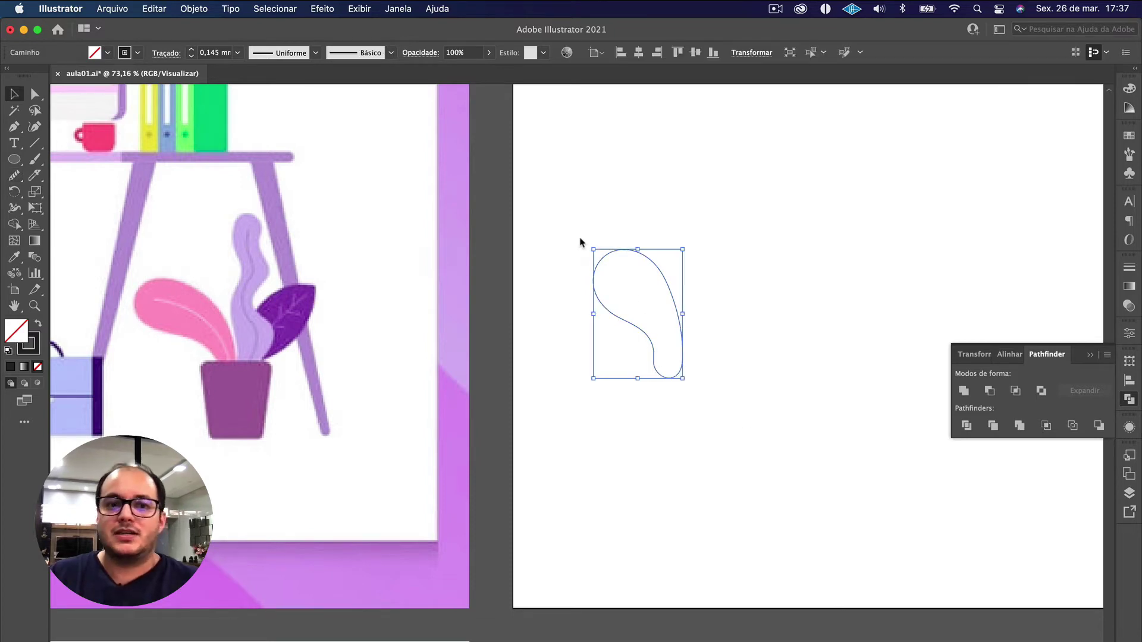
click(632, 214)
drag(632, 214, 586, 214)
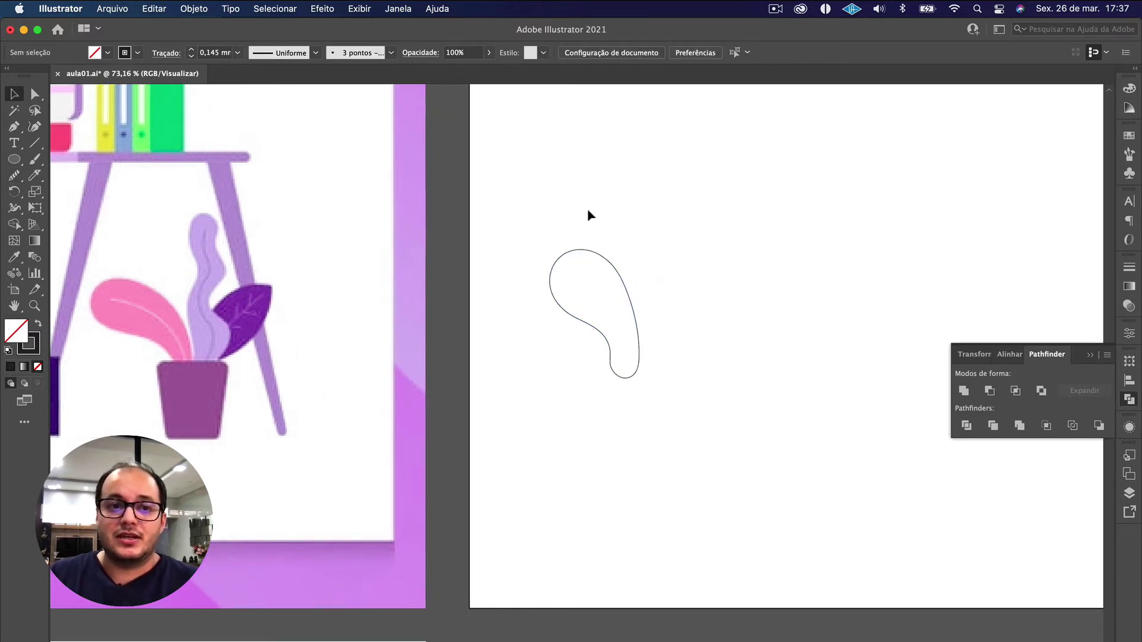
Step: Draw a tall, wavy leaf outline freehand with the Pencil tool to the right of the first leaf
click(13, 176)
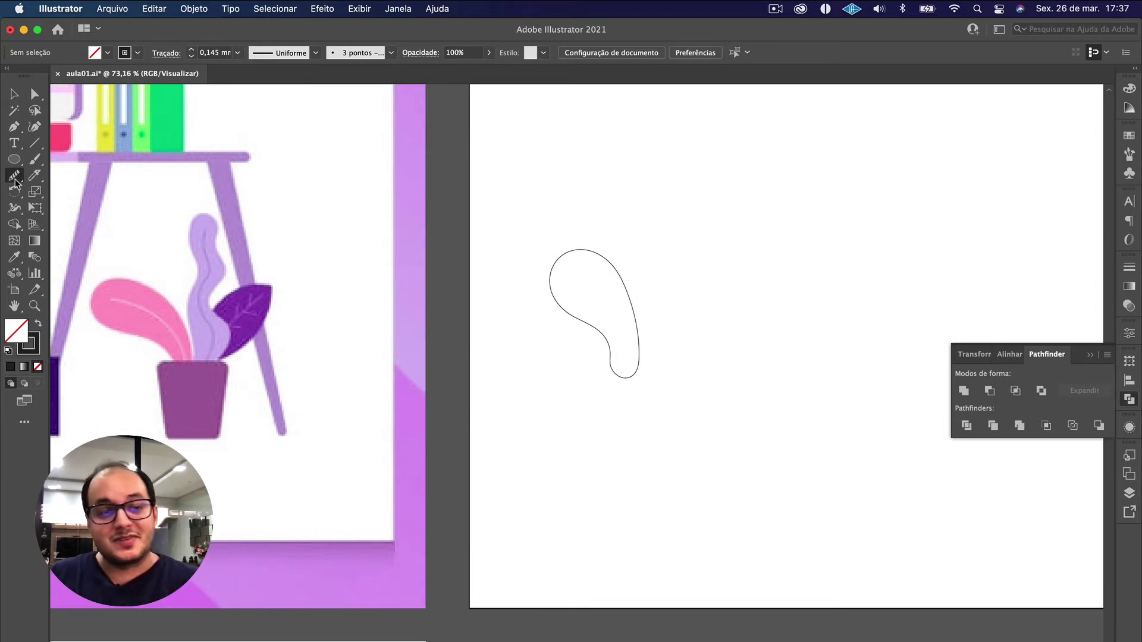
mouse_move(15, 179)
mouse_down()
mouse_move(60, 205)
mouse_move(107, 193)
mouse_up()
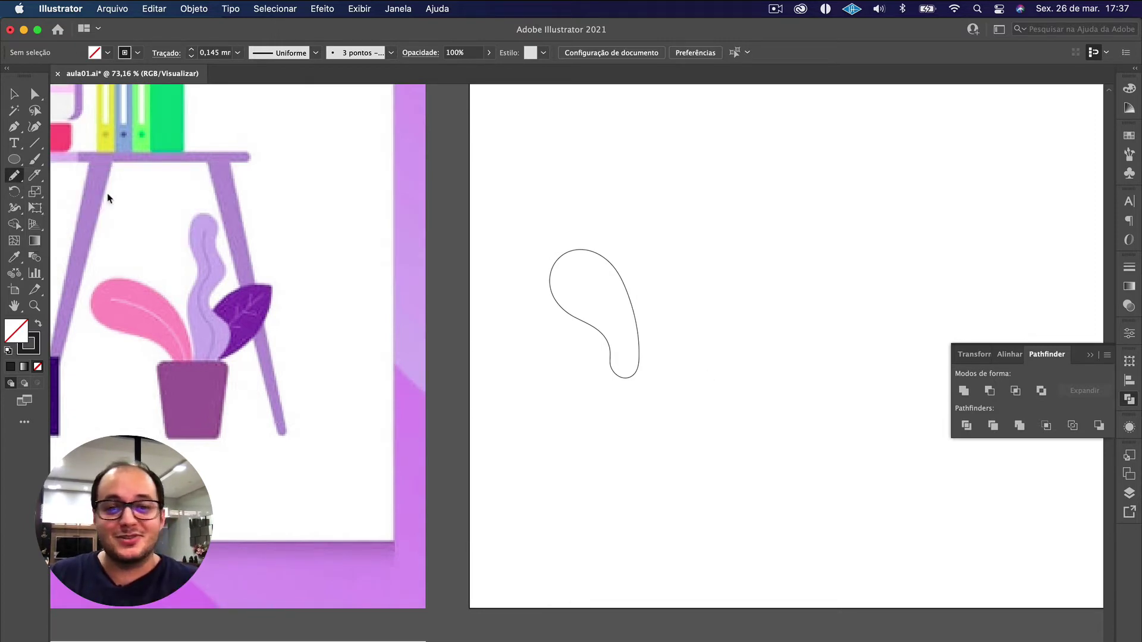
mouse_move(675, 367)
mouse_down()
mouse_move(655, 241)
mouse_move(662, 214)
mouse_move(688, 207)
mouse_move(715, 270)
mouse_move(708, 326)
mouse_move(733, 370)
mouse_move(696, 426)
mouse_move(676, 427)
mouse_move(674, 367)
mouse_up()
key(v)
drag(782, 445, 617, 170)
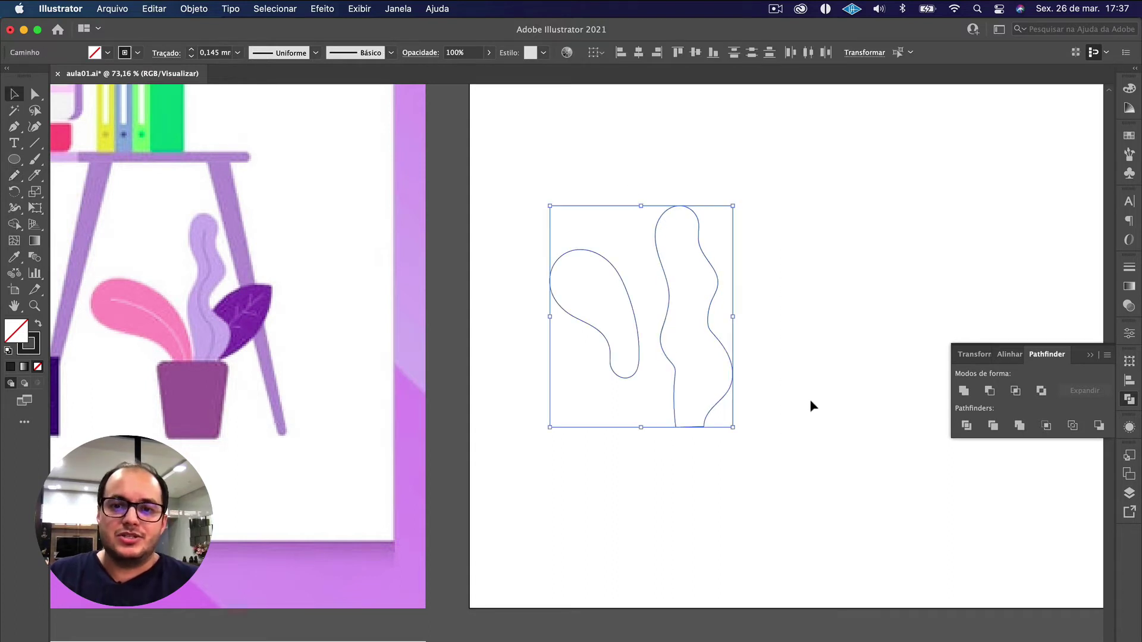
Step: Move the wavy leaf up to align its base with the first leaf's, and refine its right edge with Direct Selection
click(828, 425)
mouse_move(735, 358)
mouse_down()
mouse_move(691, 243)
mouse_move(703, 221)
mouse_up()
key(a)
click(725, 298)
click(702, 218)
click(805, 362)
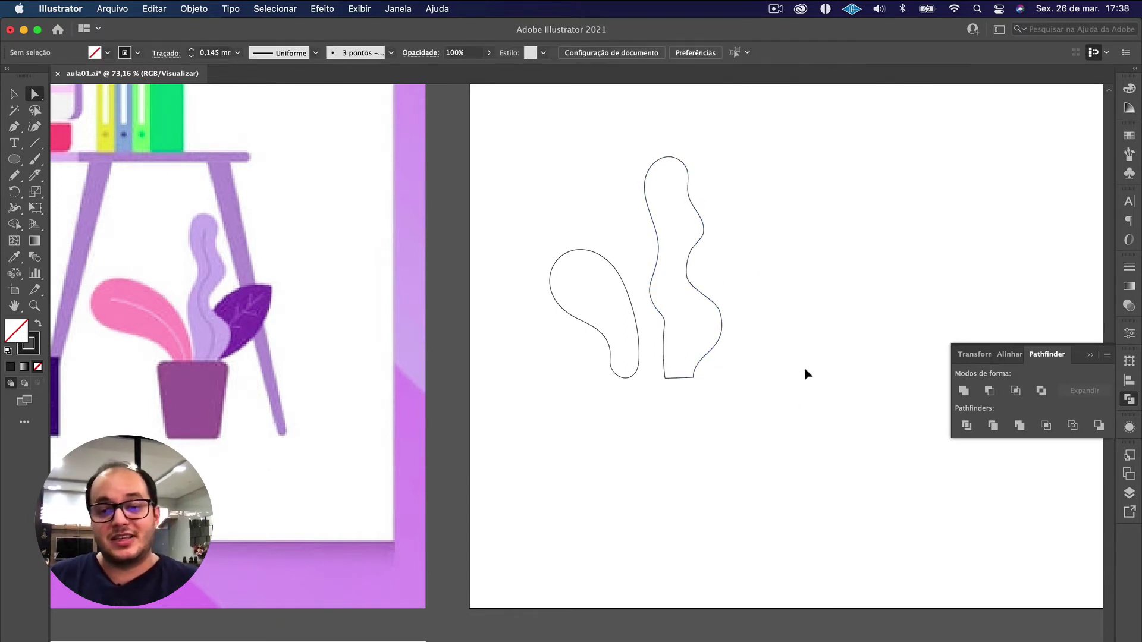
Step: Select the wavy leaf and run the Smooth tool along its lower left edge
key(v)
drag(797, 429, 675, 153)
click(14, 175)
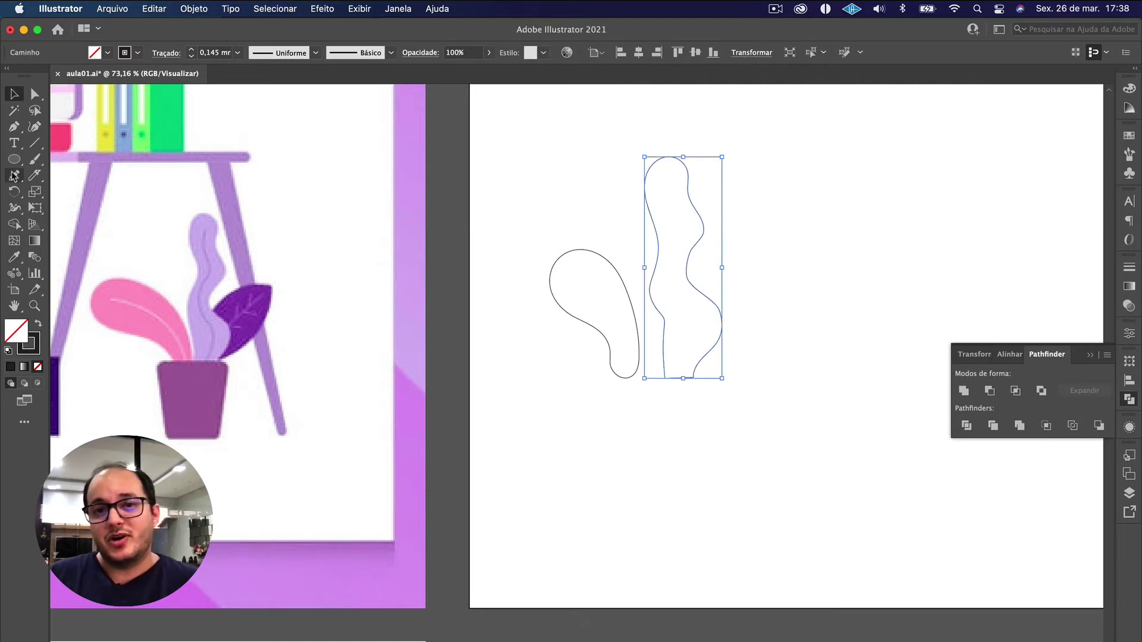
drag(14, 176, 84, 209)
drag(668, 324, 670, 376)
mouse_move(685, 265)
mouse_down()
mouse_move(694, 295)
mouse_move(662, 358)
mouse_move(662, 316)
mouse_move(670, 328)
mouse_up()
Step: Bend the wavy leaf's lower left edge into a smoother curve with Direct Selection, and deselect the leaf
key(a)
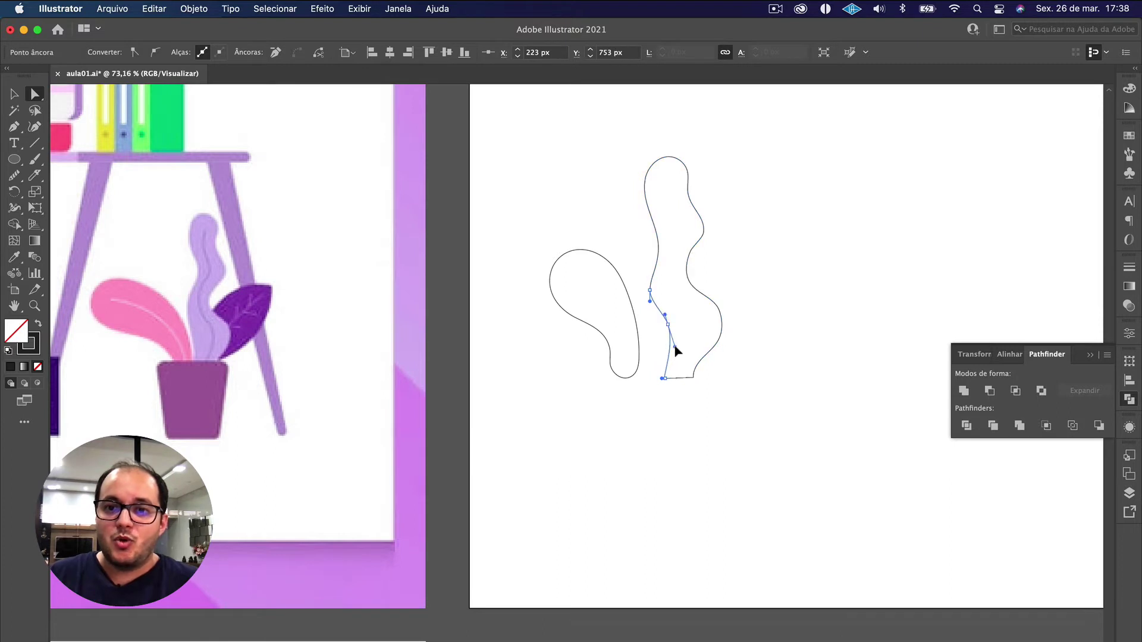
click(787, 427)
key(v)
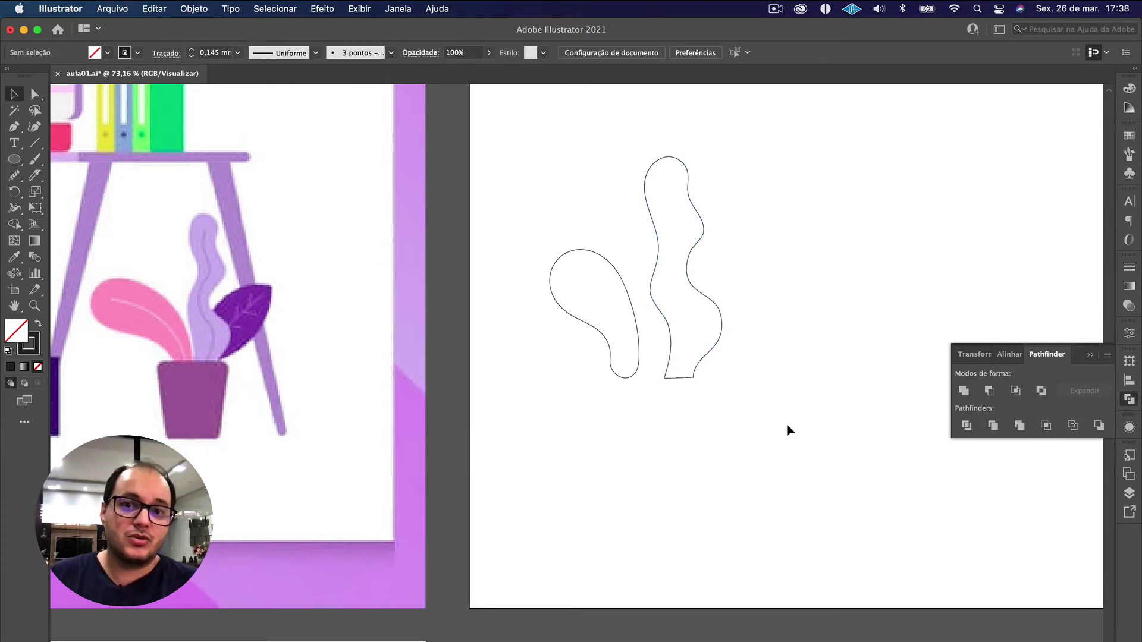
drag(787, 428, 651, 145)
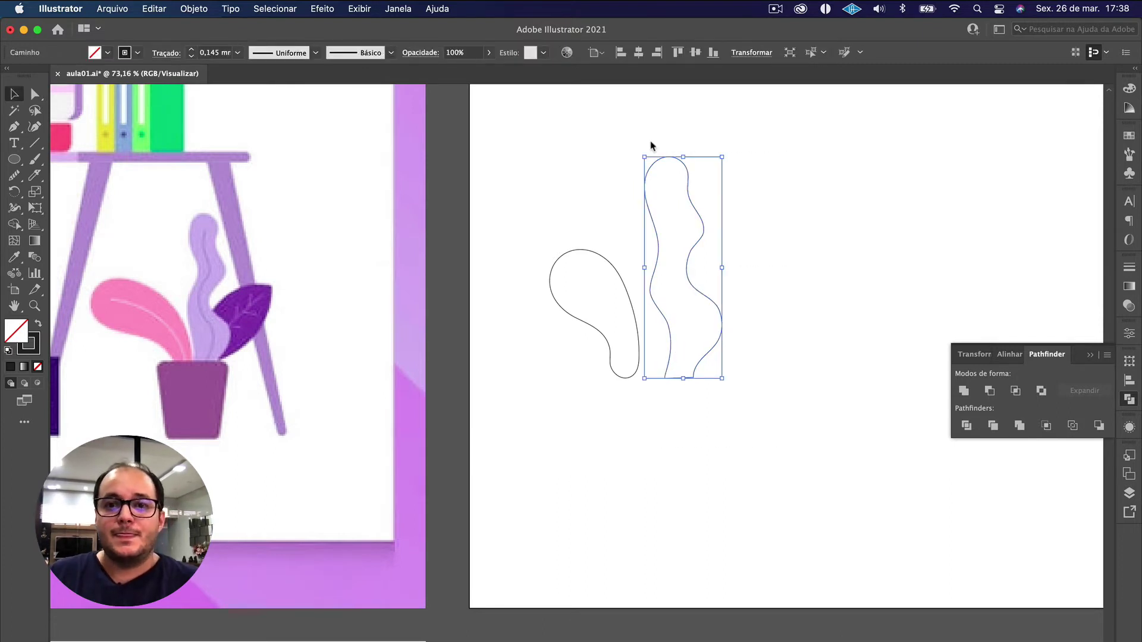
click(766, 289)
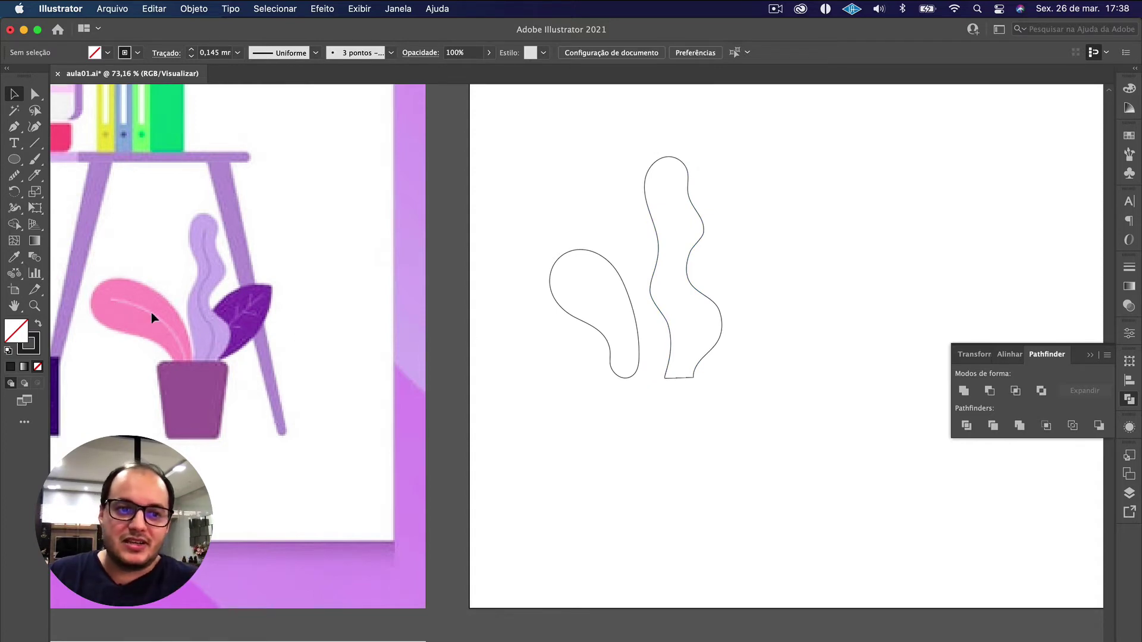
Step: Examine the midrib lines inside the reference plant's pink and wavy leaves against the newly drawn outlines
scroll(339, 209, up, 10)
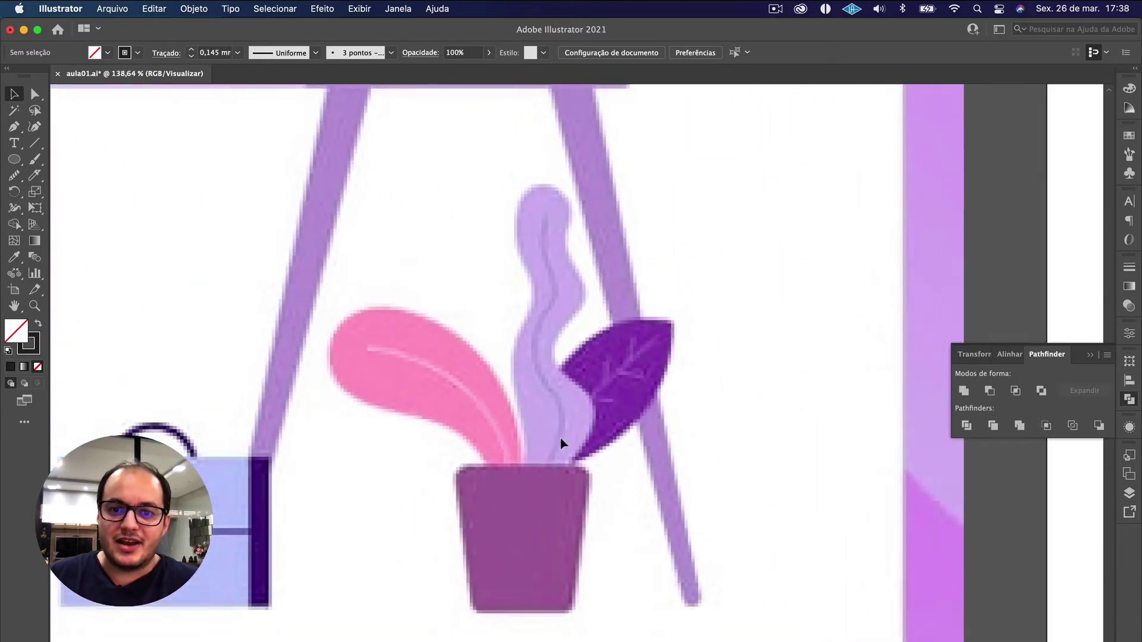
scroll(539, 243, down, 6)
scroll(469, 272, right, 5)
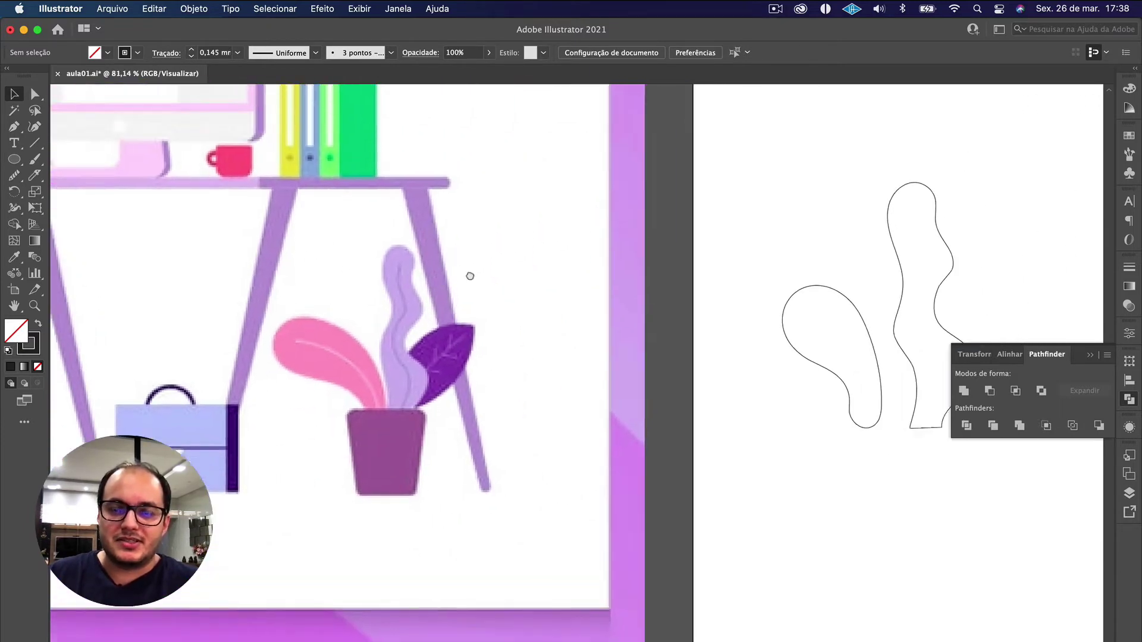
scroll(466, 275, down, 2)
scroll(629, 262, right, 3)
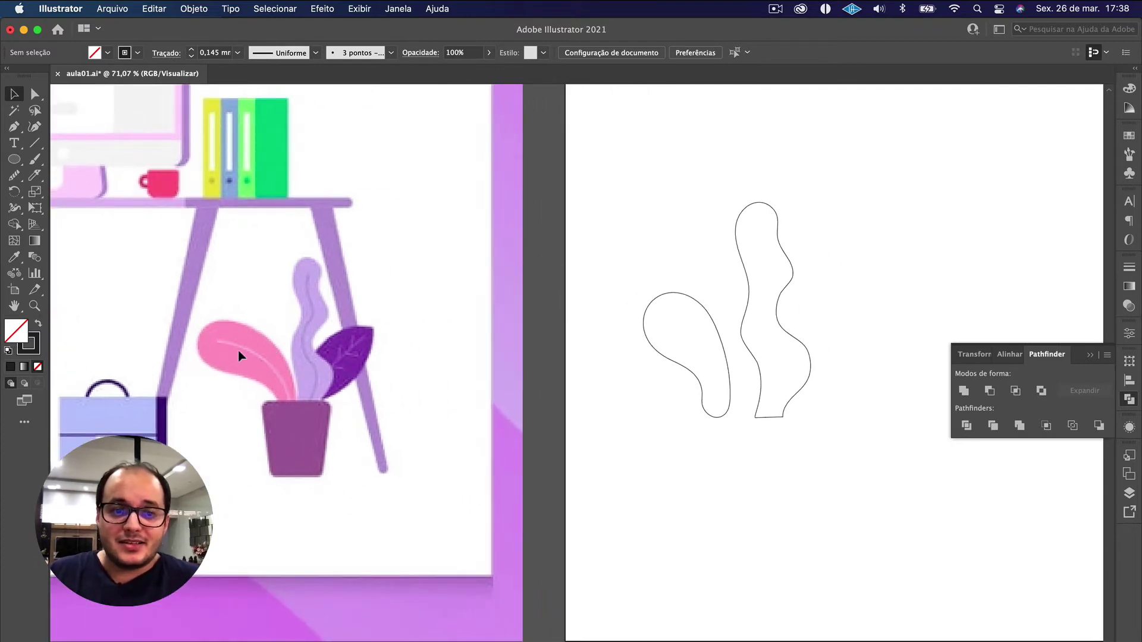
scroll(416, 285, up, 3)
right_click(463, 283)
click(476, 270)
scroll(477, 270, up, 5)
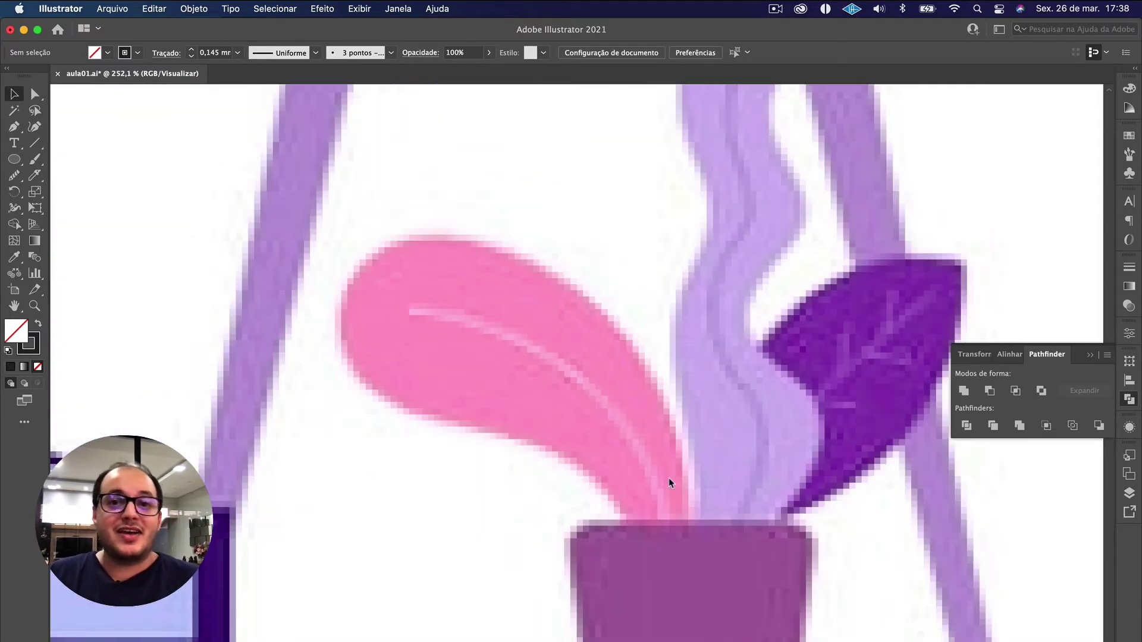
scroll(668, 477, down, 6)
scroll(594, 416, right, 4)
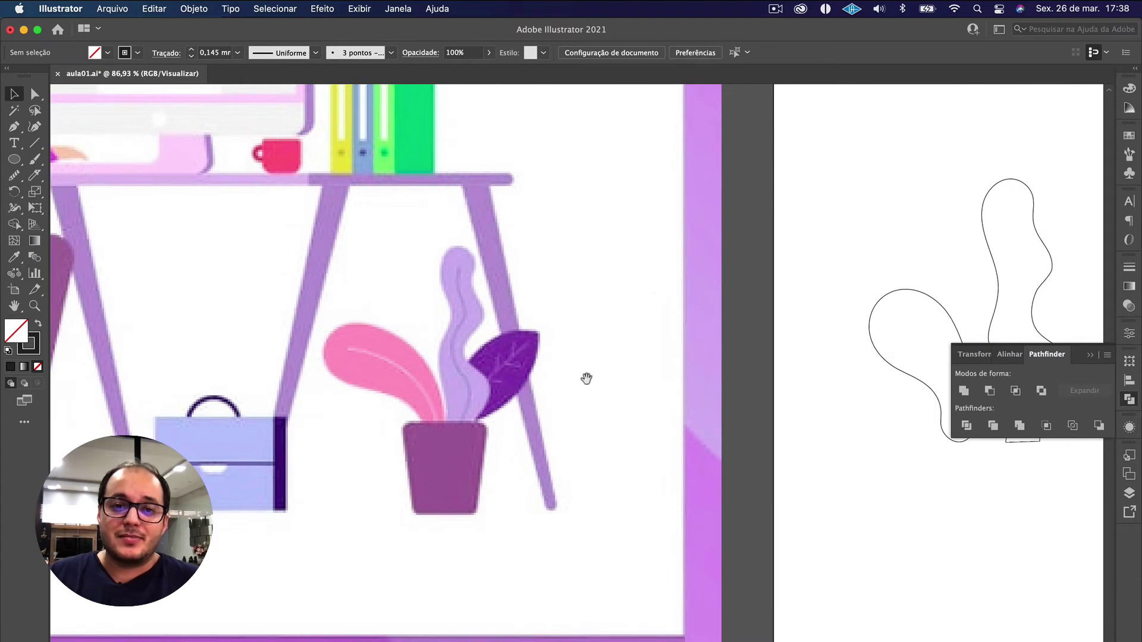
drag(586, 378, 520, 375)
scroll(220, 202, right, 3)
scroll(220, 202, down, 2)
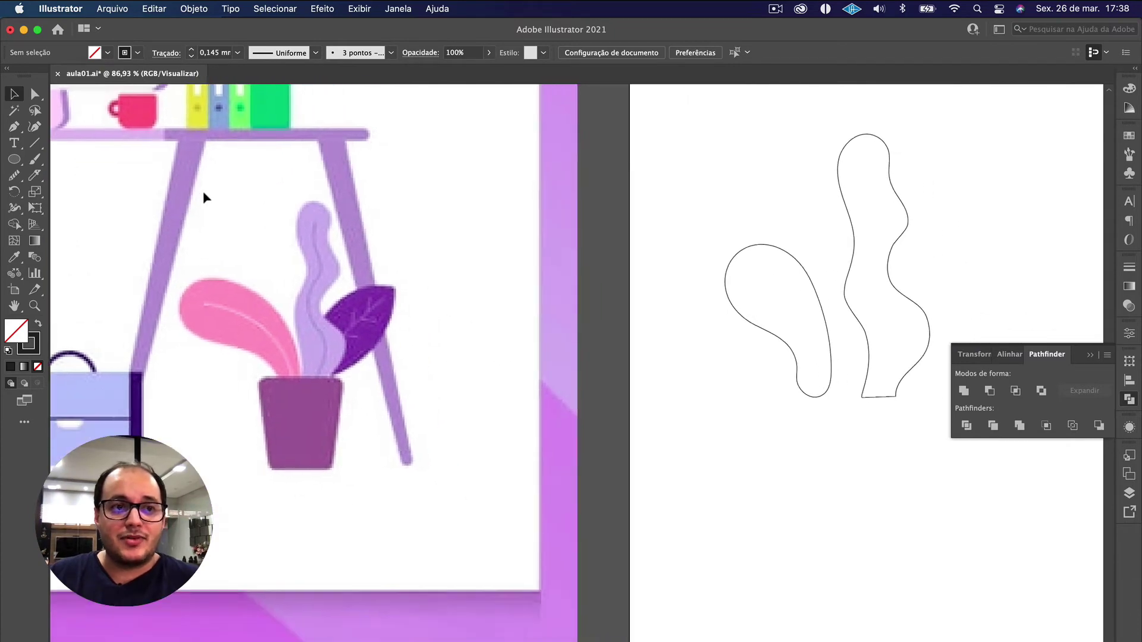
Step: Draw a curved midrib down the middle of the first leaf with the Pen tool, ending just below its base, and deselect it
click(13, 133)
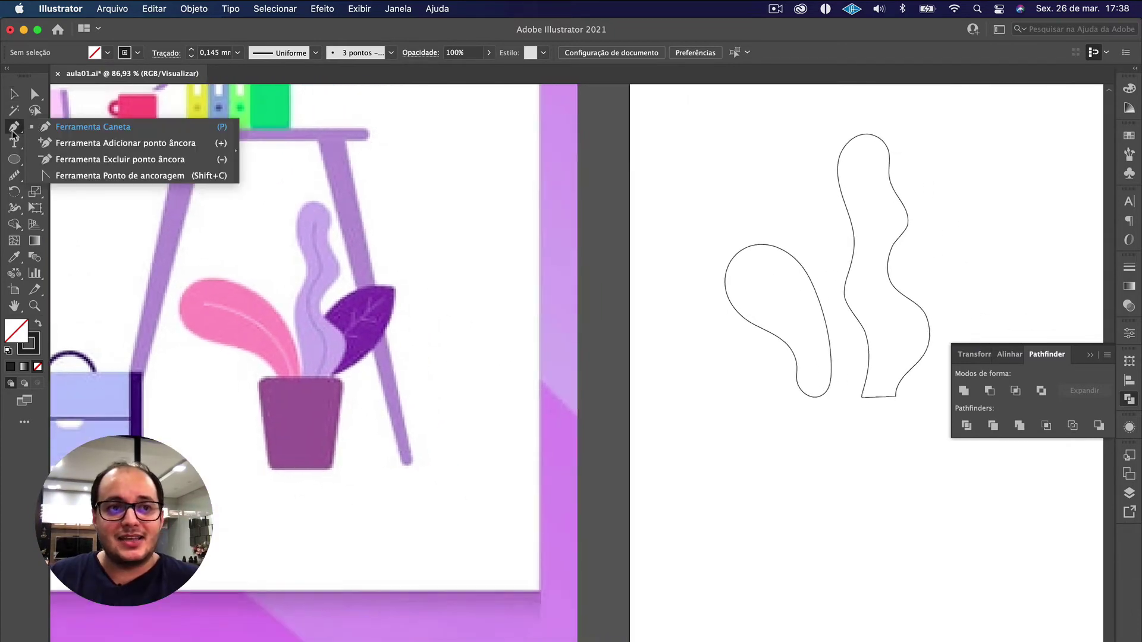
click(117, 127)
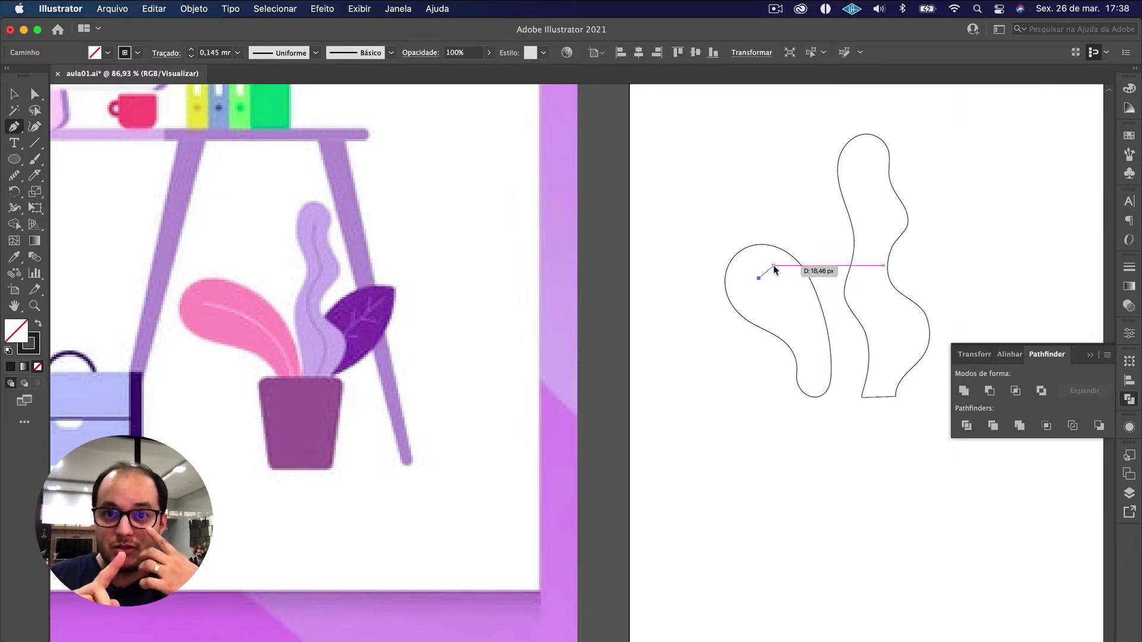
click(813, 408)
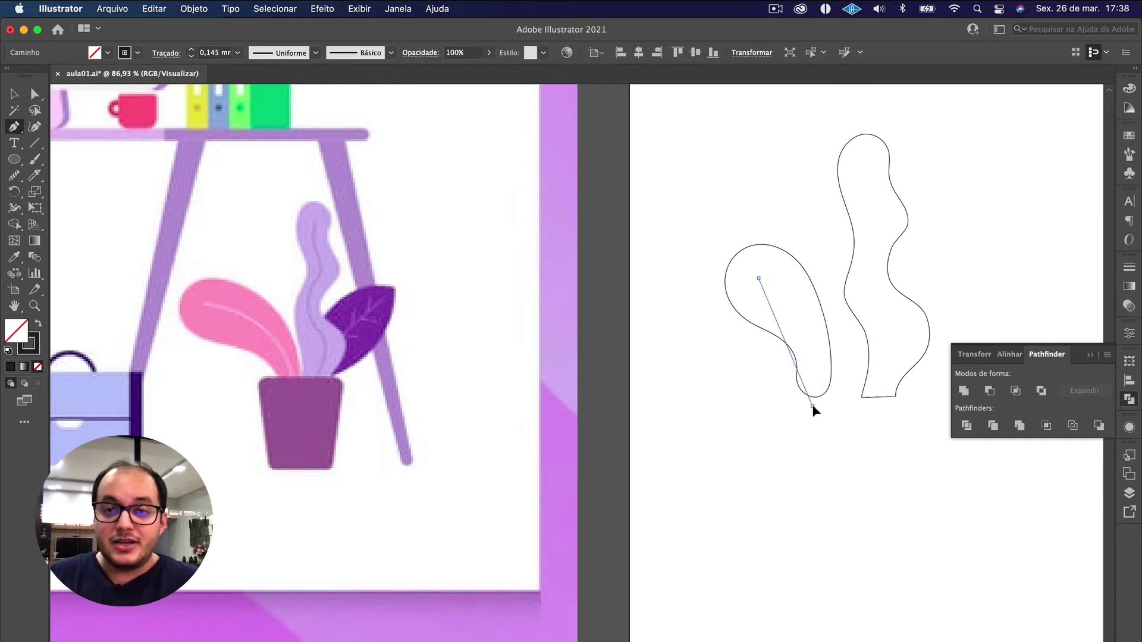
drag(815, 410, 791, 492)
key(v)
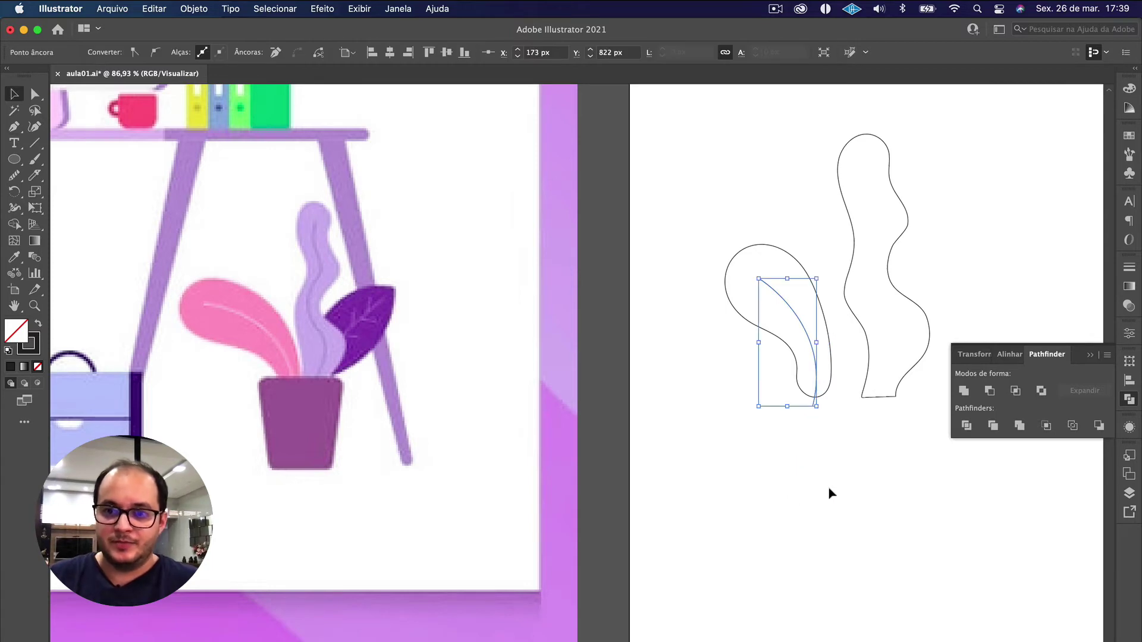
click(833, 424)
Step: Examine how the midrib's end crosses the base of the first leaf and compare it with the reference plant
drag(800, 402, 800, 403)
scroll(810, 382, up, 10)
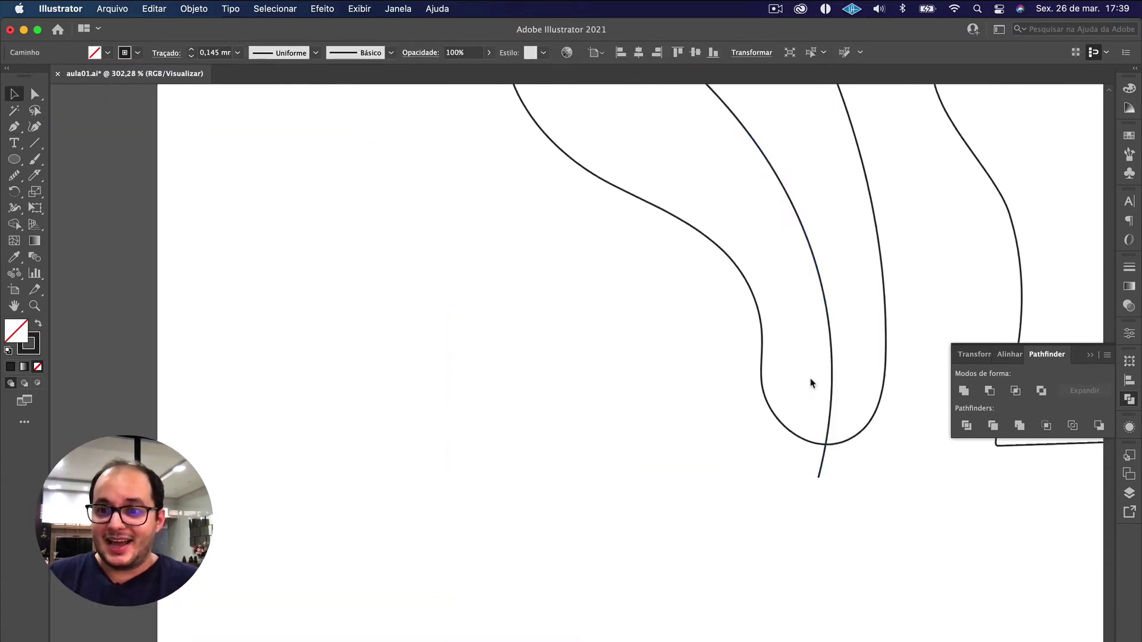
scroll(733, 380, up, 5)
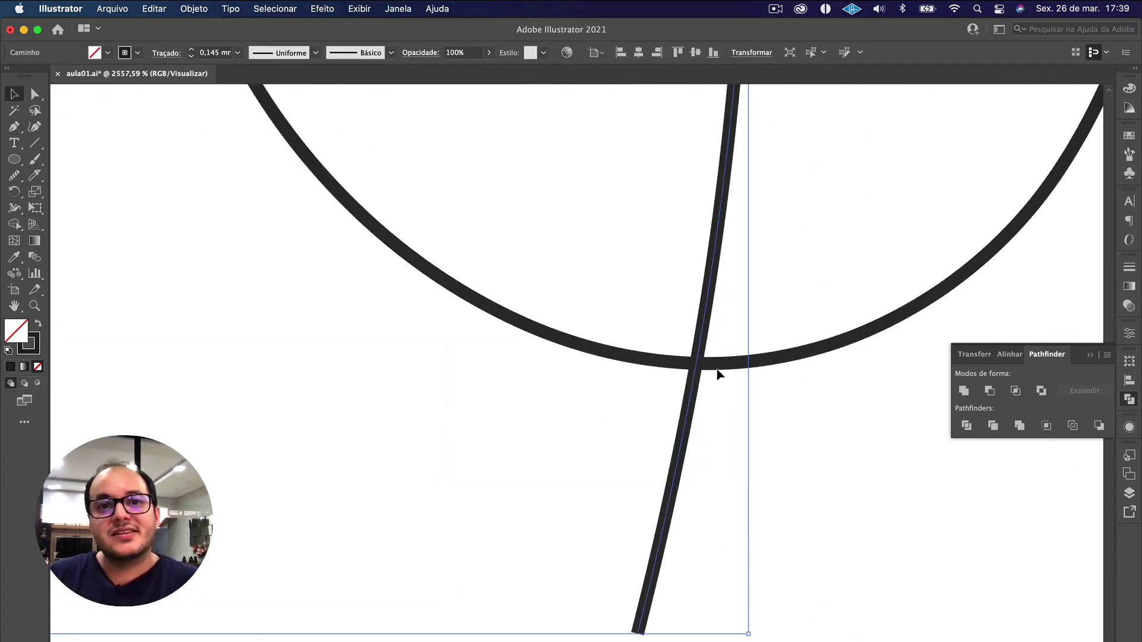
scroll(708, 360, down, 10)
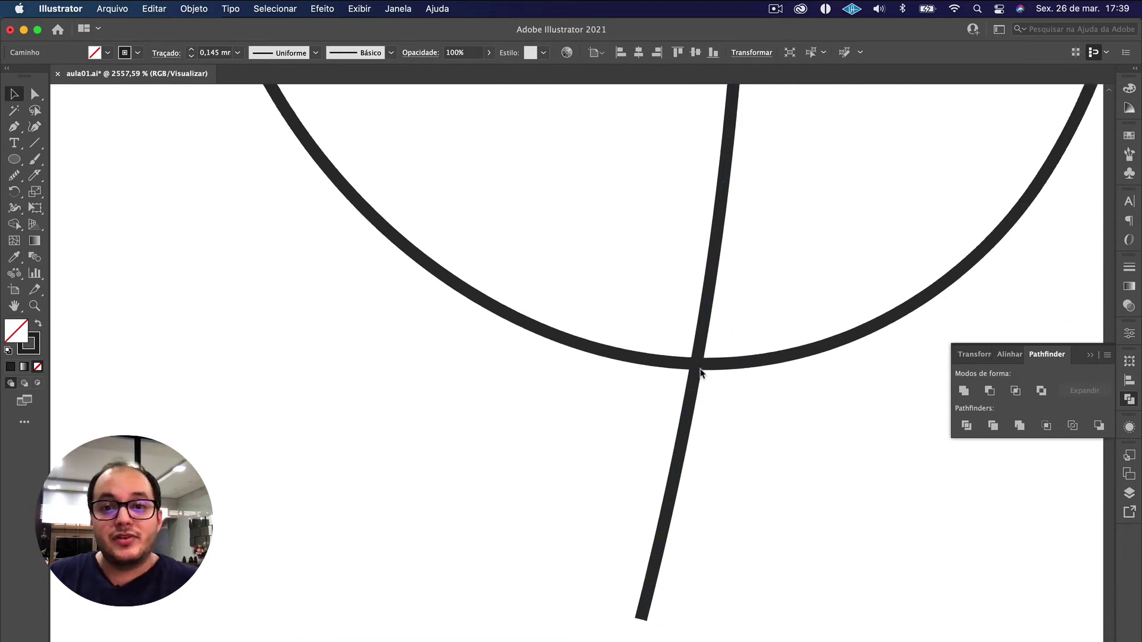
scroll(701, 372, down, 10)
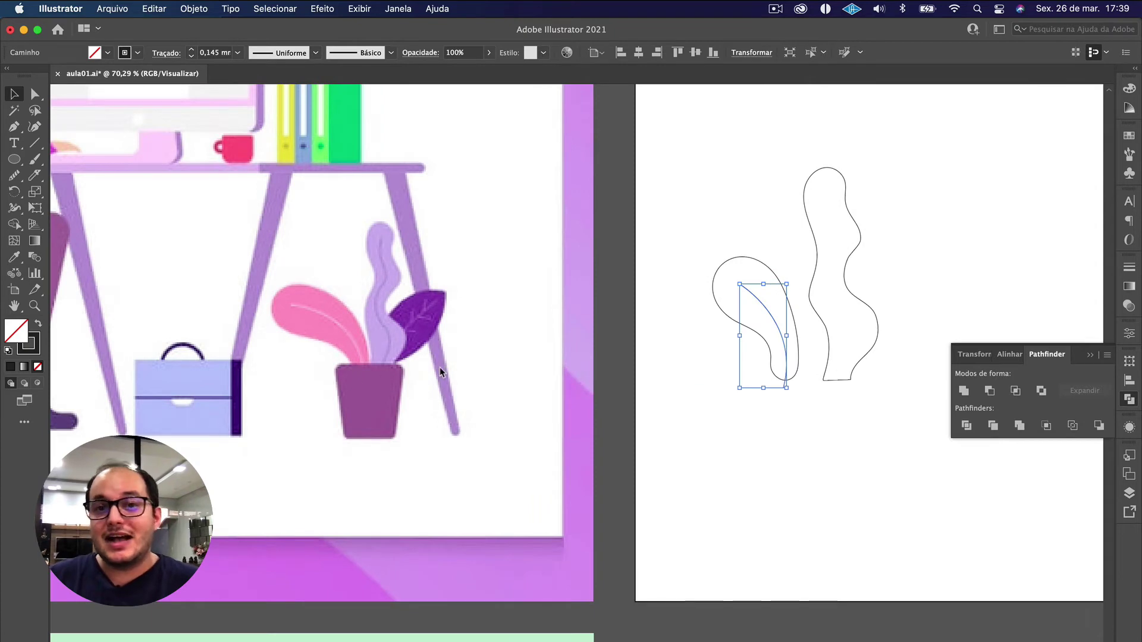
click(821, 426)
scroll(772, 421, right, 3)
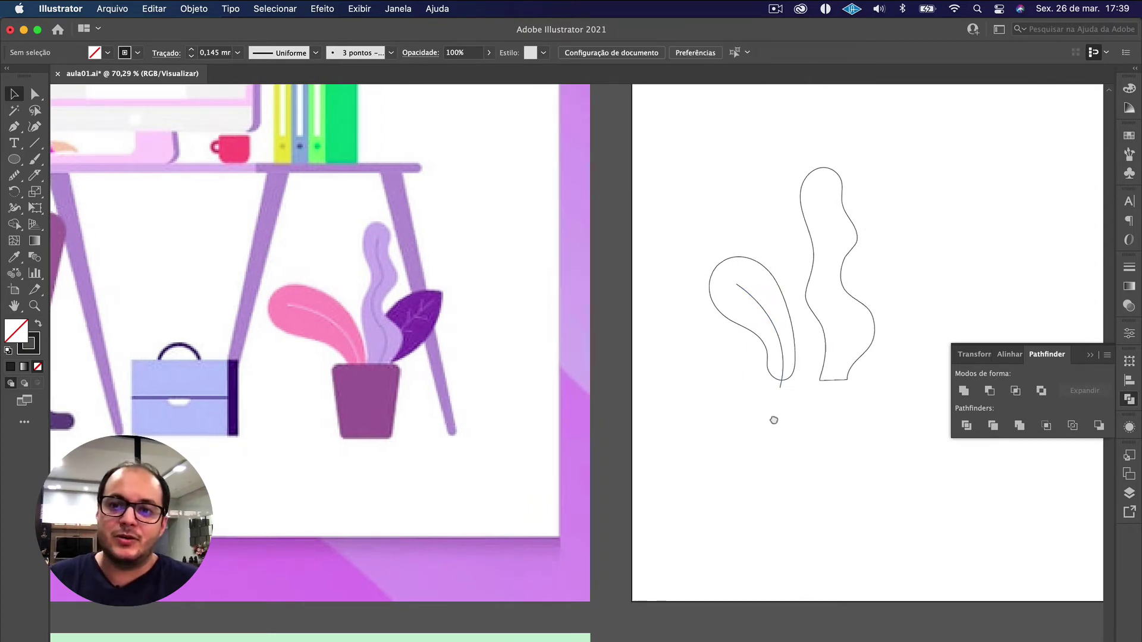
Step: Draw a freehand midrib down the middle of the wavy leaf with the Pencil tool, extending past its base
drag(808, 301, 750, 304)
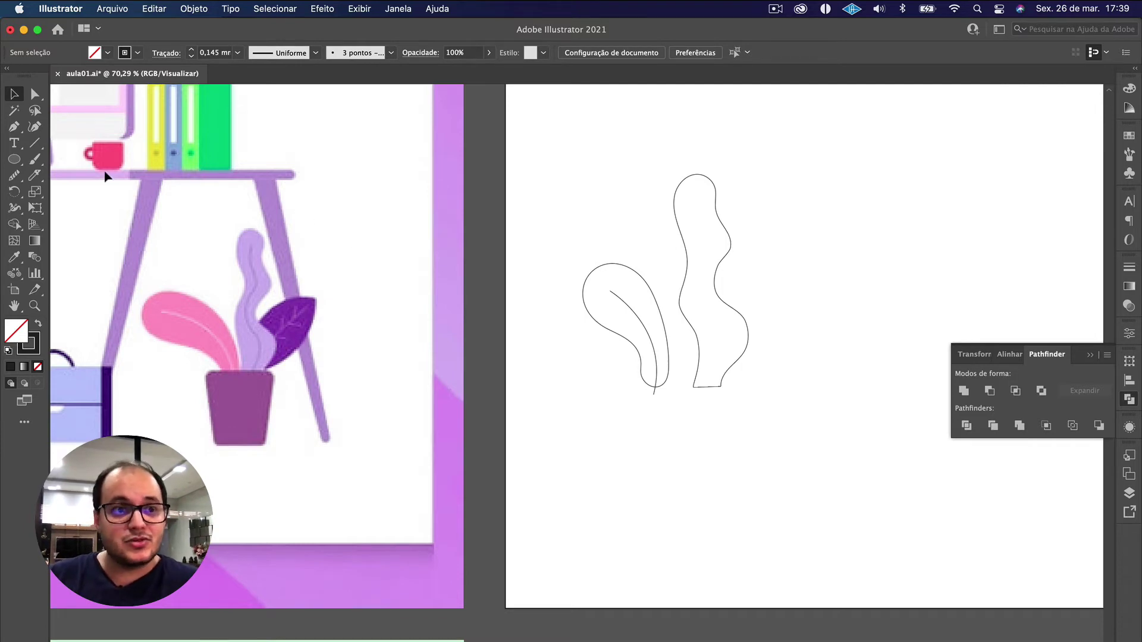
drag(13, 176, 72, 194)
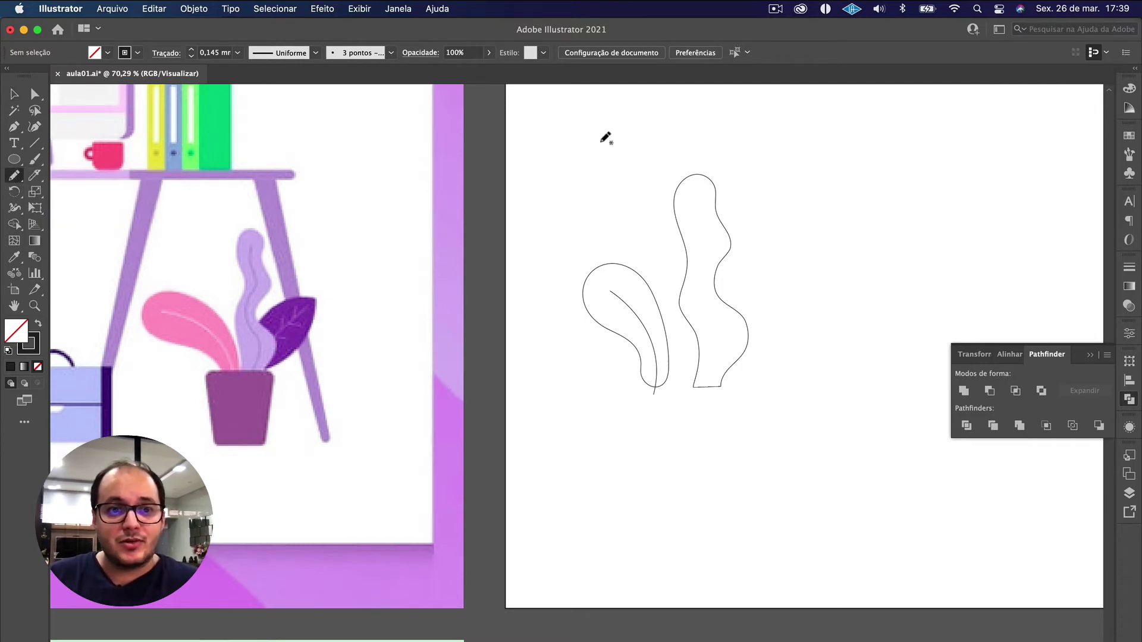
mouse_move(694, 197)
mouse_down()
mouse_move(716, 349)
mouse_move(703, 419)
mouse_up()
Step: Reshape the wavy leaf's midrib by repositioning its middle and lower anchor points with Direct Selection, and select the whole line
key(a)
click(713, 331)
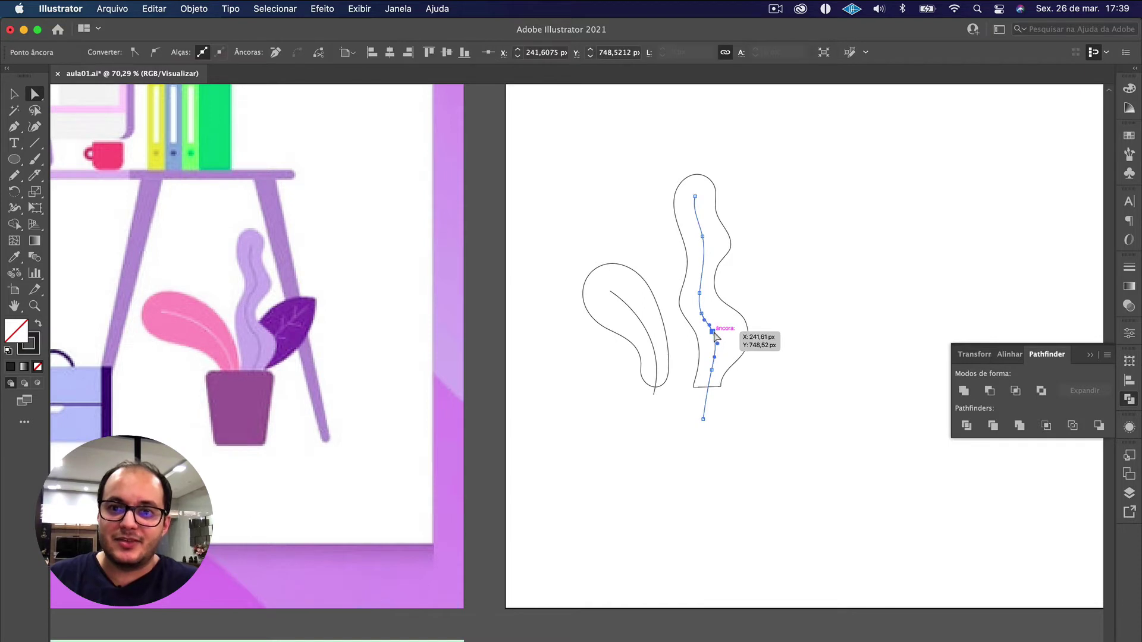
drag(715, 337, 706, 281)
click(700, 295)
key(v)
click(715, 321)
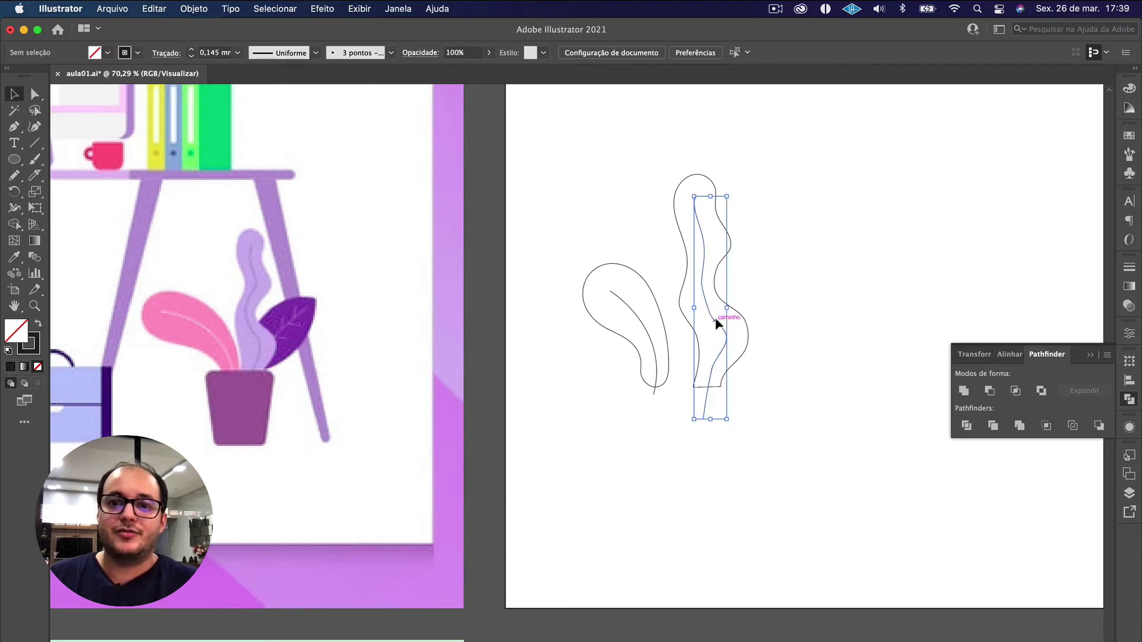
Step: Smooth the wavy leaf's midrib with the Smooth tool, refine its lower bend with Direct Selection, and deselect it
mouse_move(13, 175)
mouse_down()
mouse_move(66, 192)
mouse_move(76, 210)
mouse_up()
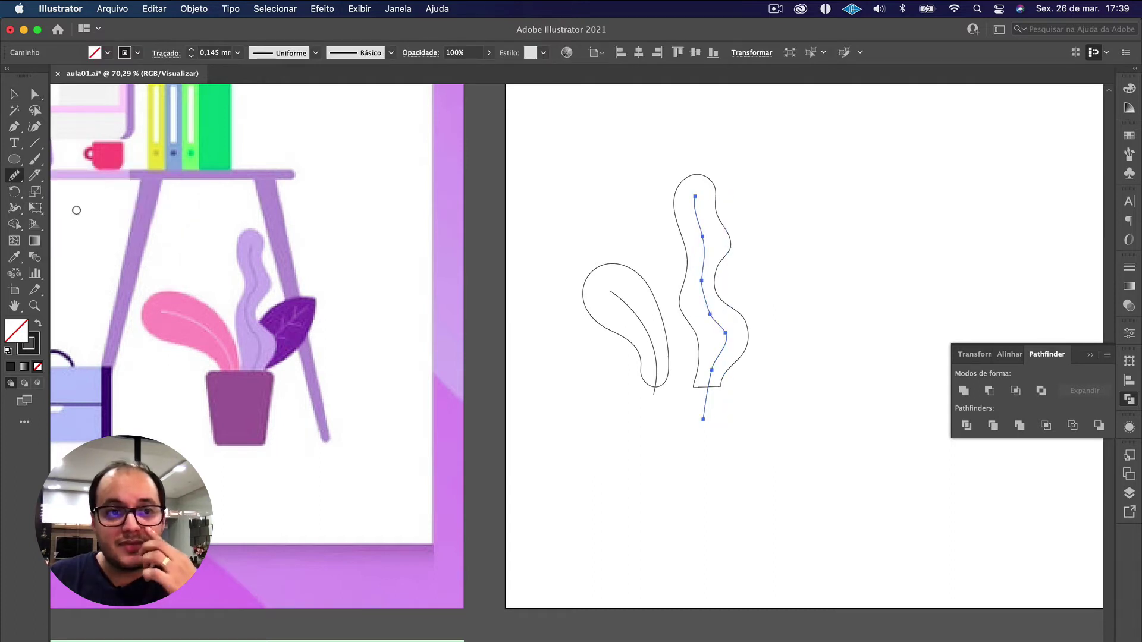
mouse_move(704, 224)
mouse_down()
mouse_move(704, 294)
mouse_move(719, 331)
mouse_move(717, 321)
mouse_up()
key(a)
click(721, 331)
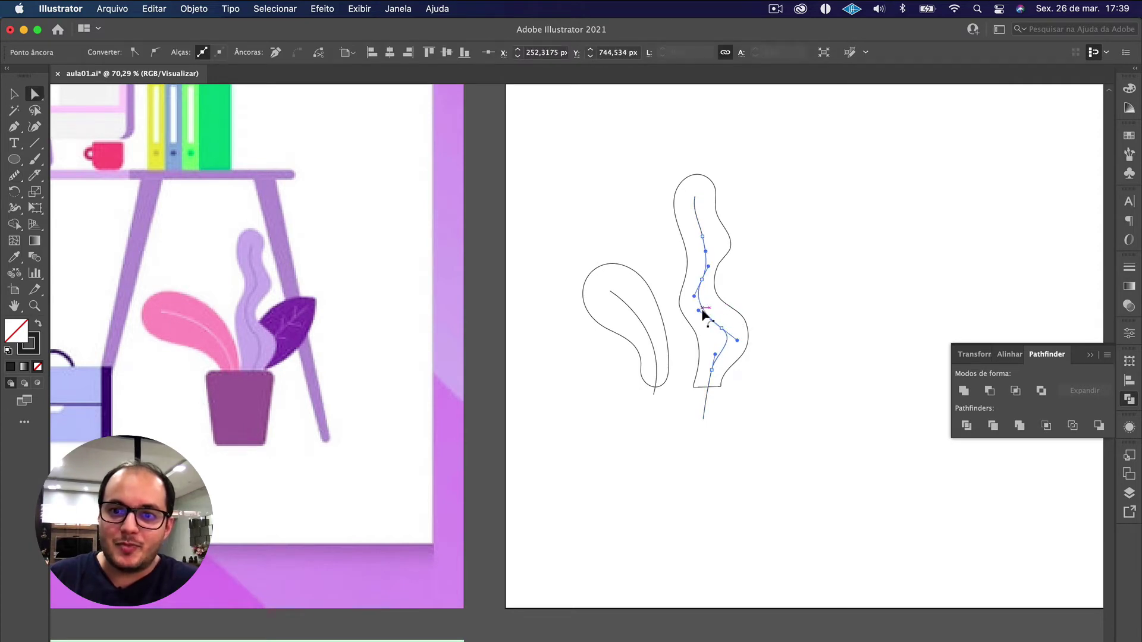
key(v)
click(799, 291)
Step: Trace the upper edge of the reference's pink leaf with straight Pen segments, from its rounded tip down into the pot
scroll(799, 291, down, 2)
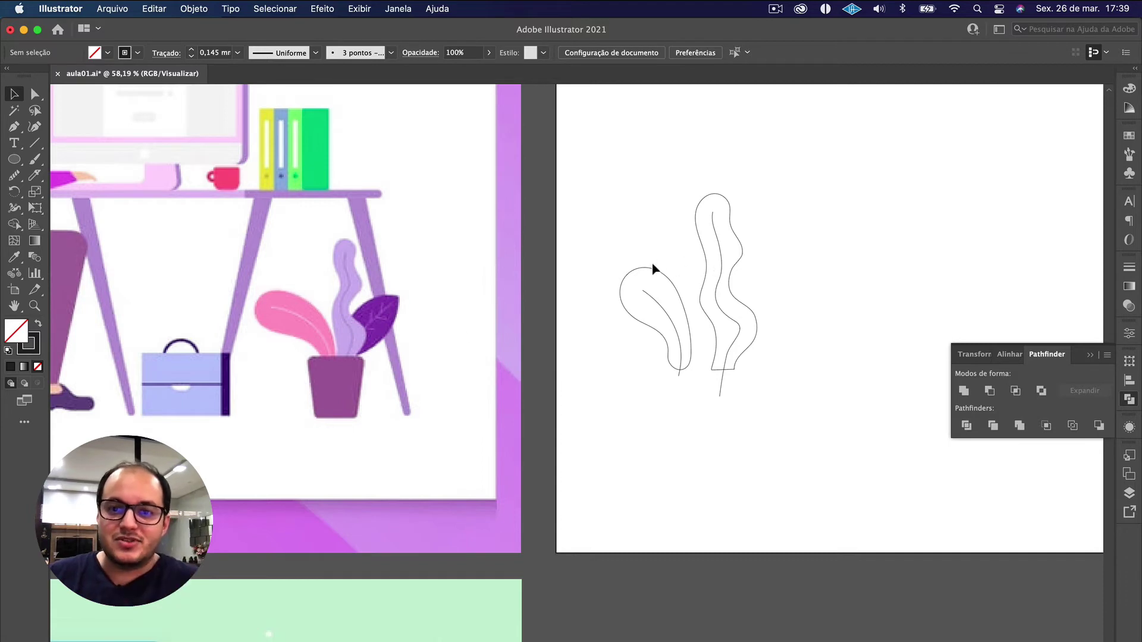
scroll(324, 357, up, 1)
scroll(325, 356, up, 5)
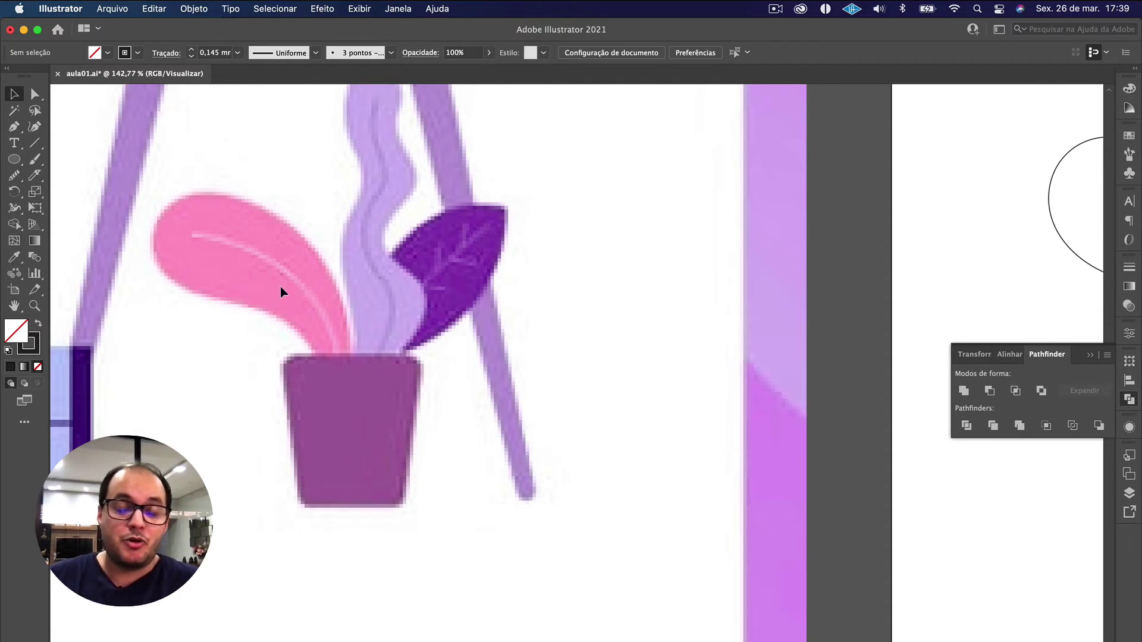
drag(301, 255, 483, 289)
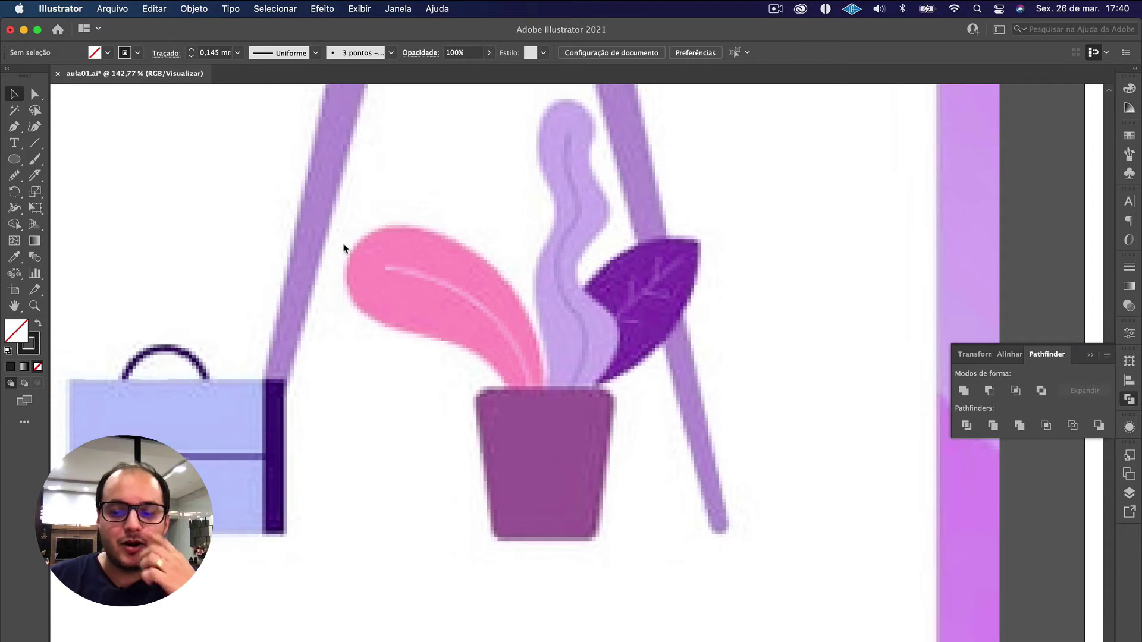
key(p)
scroll(344, 247, up, 3)
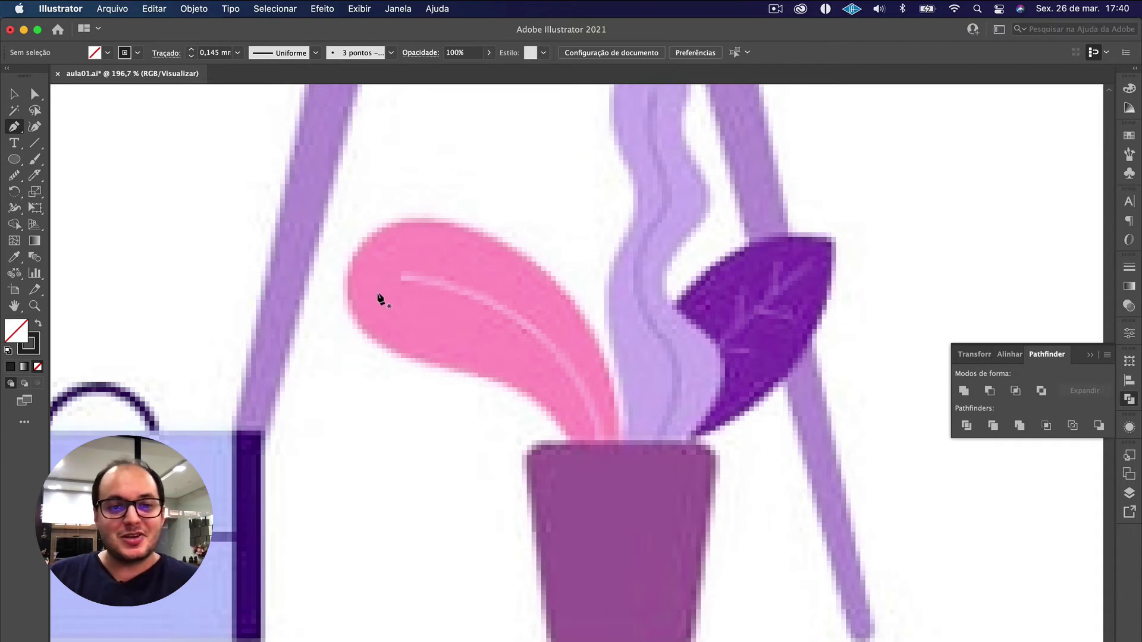
click(349, 275)
click(361, 245)
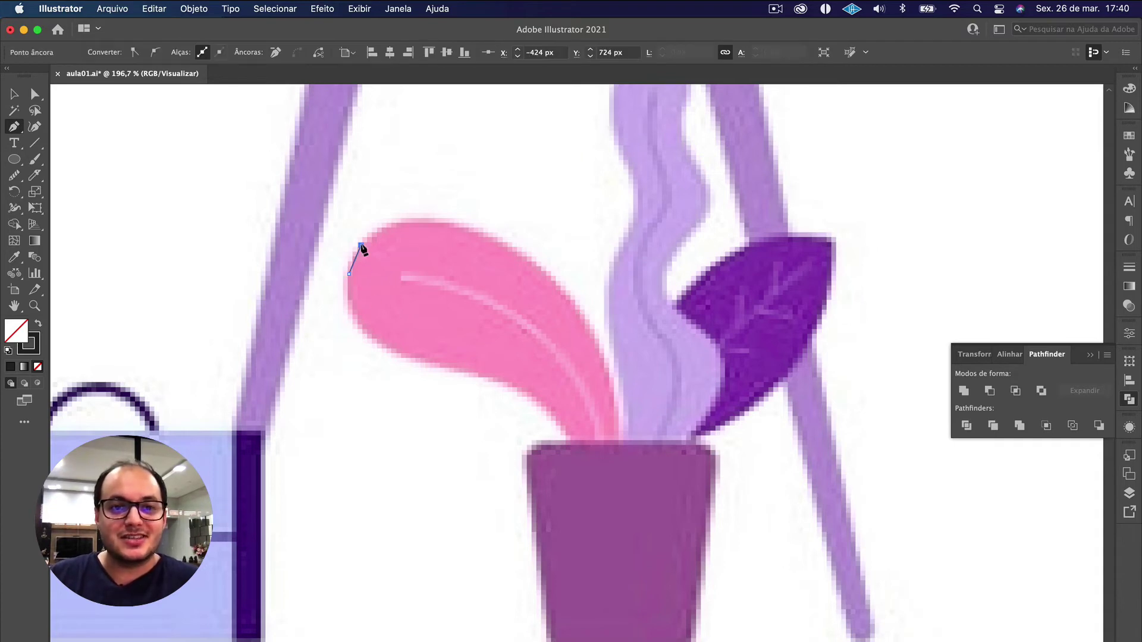
click(389, 223)
click(448, 220)
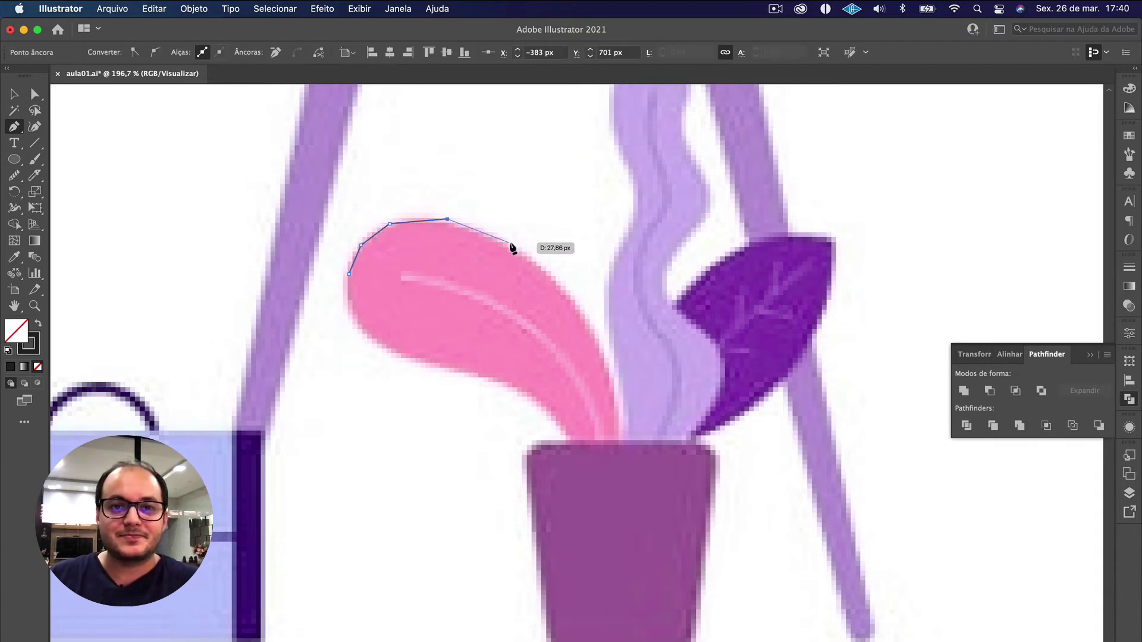
click(509, 242)
click(557, 281)
click(595, 329)
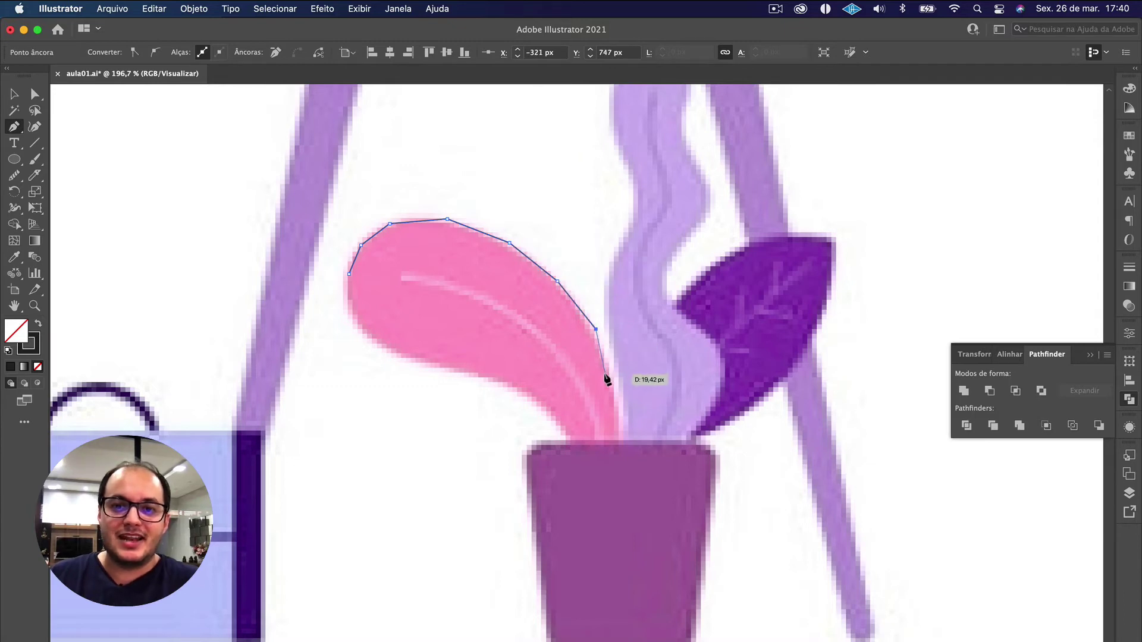
click(612, 384)
click(617, 440)
click(622, 525)
Step: Trace the pink leaf's lower edge with straight Pen segments, from inside the pot back to the tip, and close the path
click(572, 513)
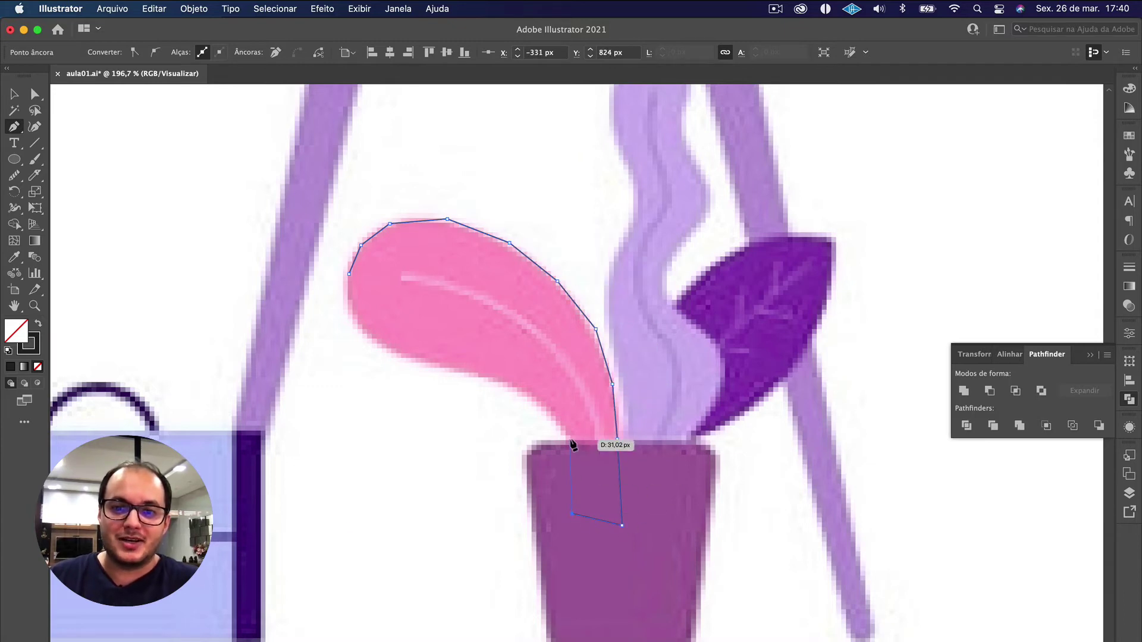
click(569, 440)
click(545, 408)
click(505, 384)
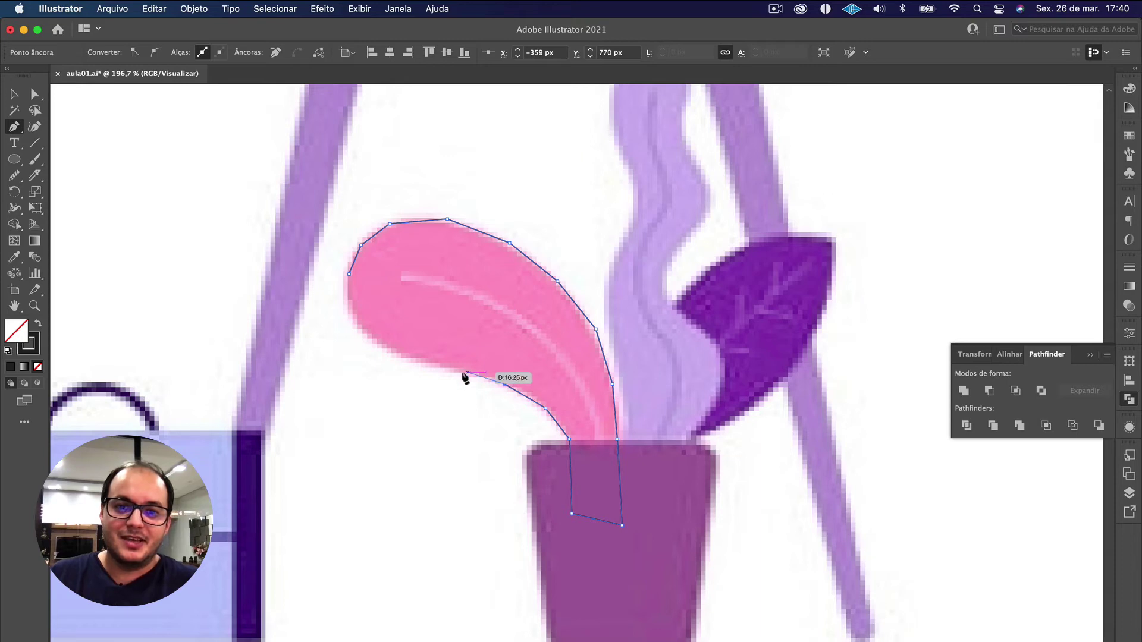
click(460, 373)
click(406, 361)
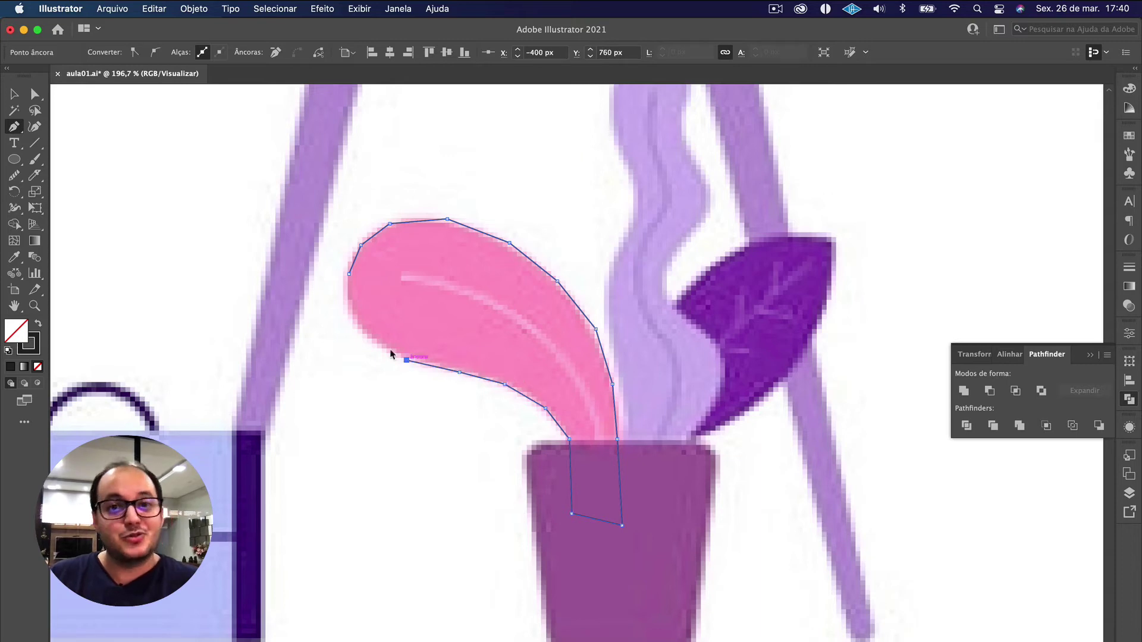
click(363, 332)
click(346, 296)
click(349, 274)
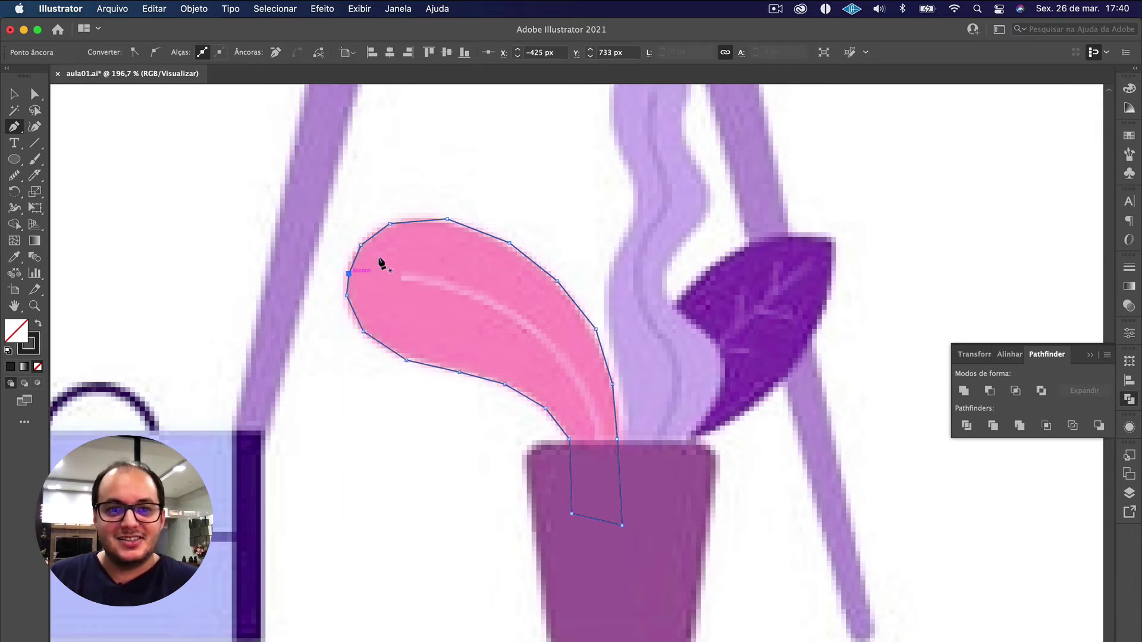
Step: Select the whole traced pink leaf outline with Direct Selection, round all its corners together, and deselect it
key(a)
click(342, 203)
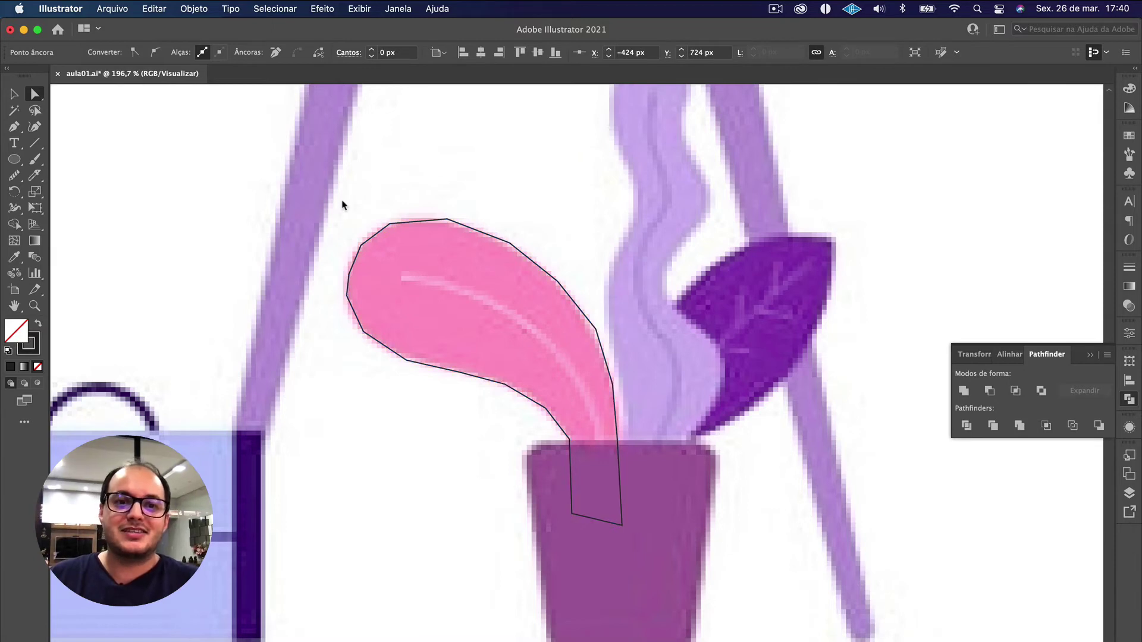
drag(324, 173, 641, 544)
scroll(641, 544, up, 1)
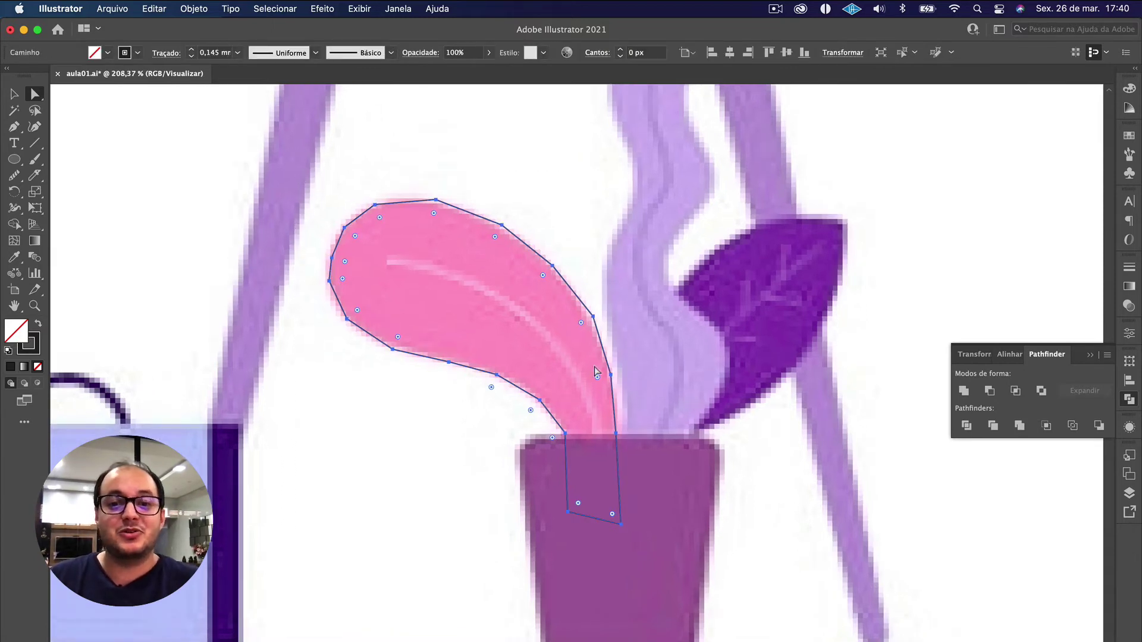
drag(602, 380, 370, 489)
click(426, 462)
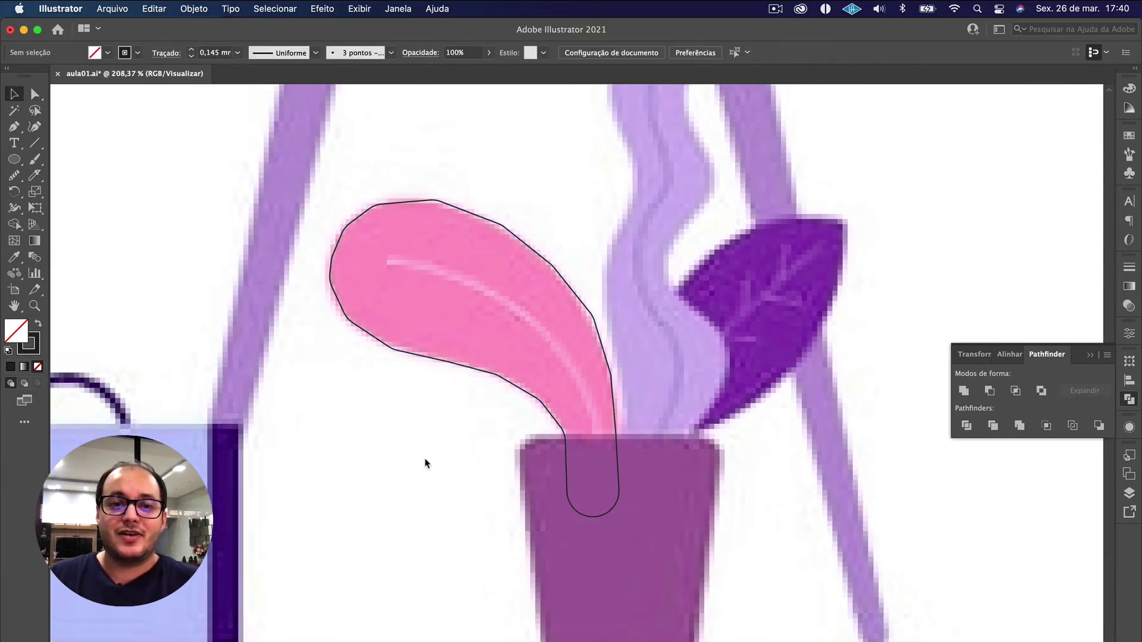
Step: Round the corners along the outline's lower left edge and around its upper left tip further with Direct Selection
drag(426, 423, 390, 323)
scroll(406, 327, up, 2)
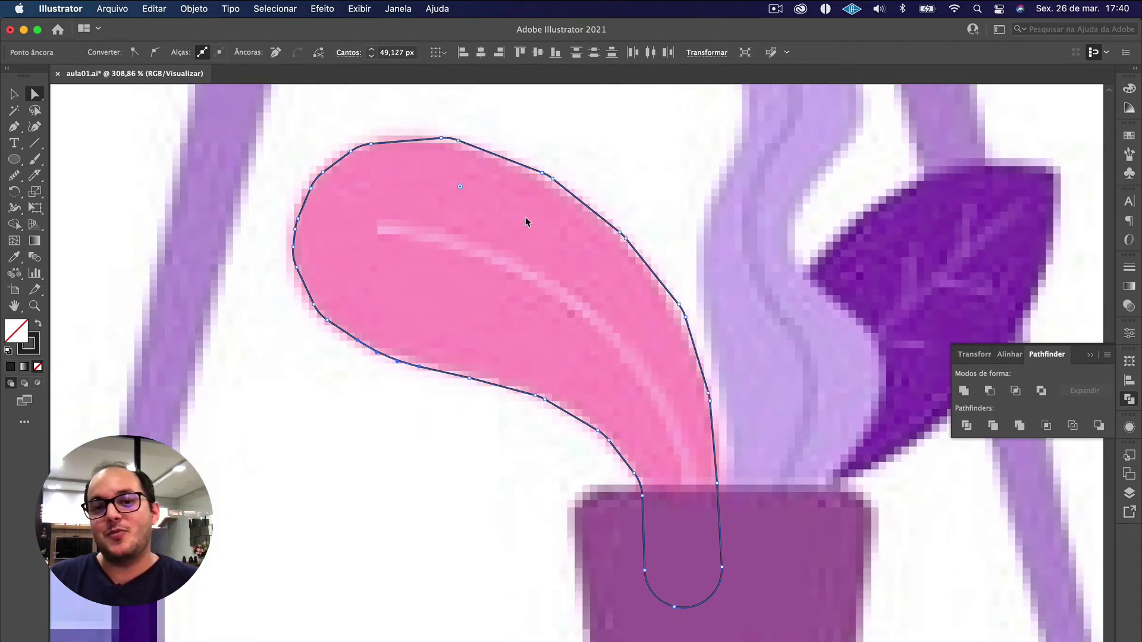
click(415, 491)
scroll(415, 491, down, 2)
drag(326, 191, 440, 285)
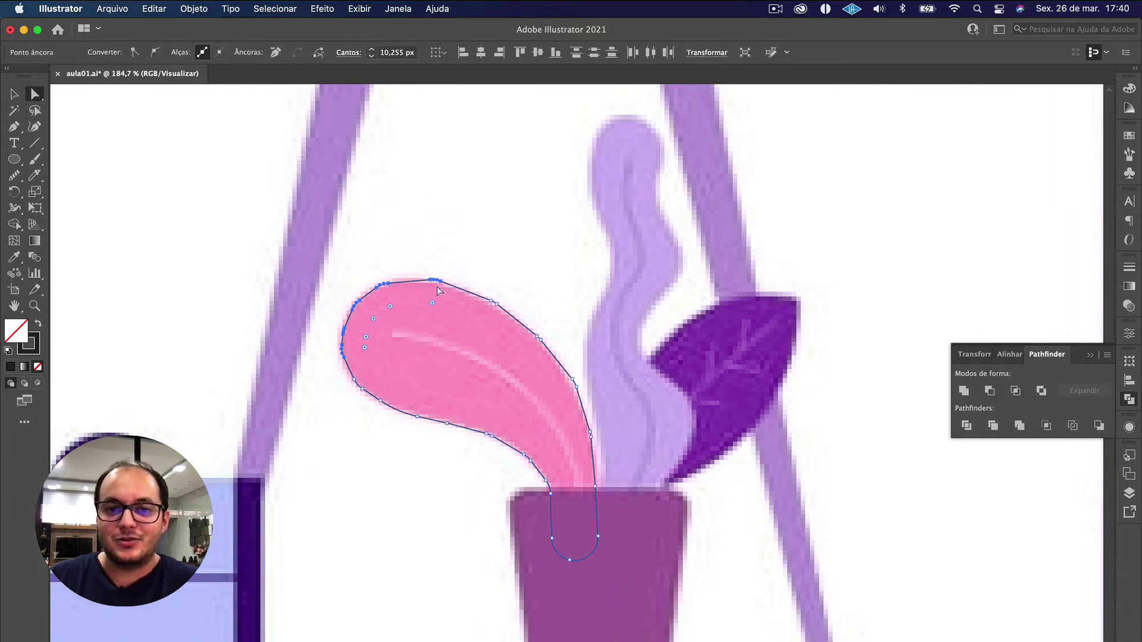
key(v)
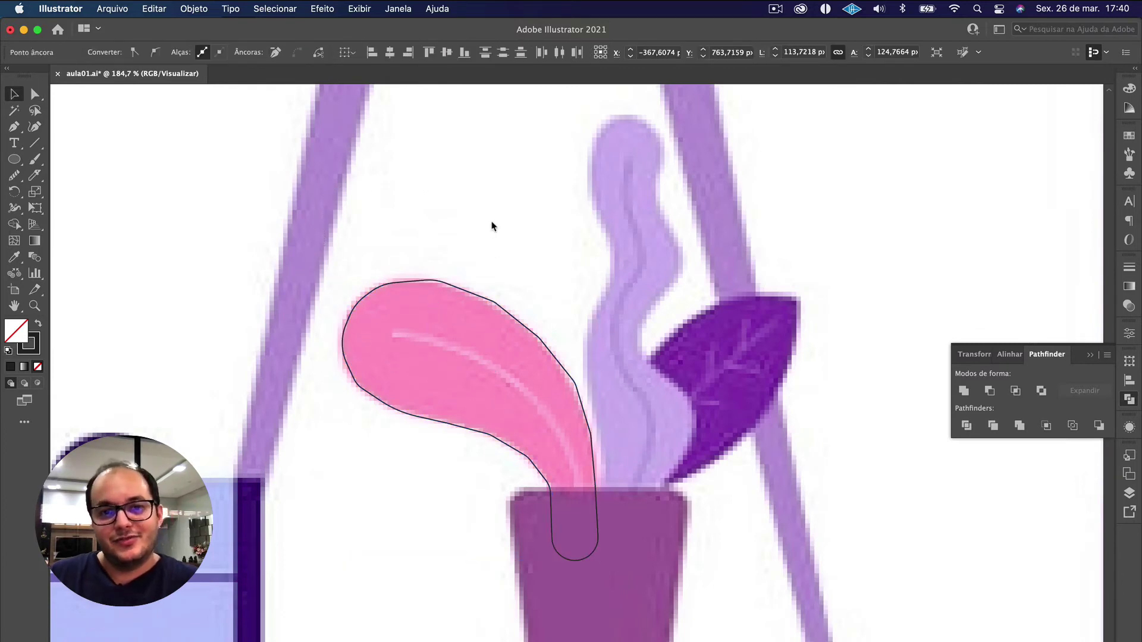
Step: Smooth the pink leaf outline along its lower, right and upper edges with the Smooth tool, and deselect it
scroll(416, 275, up, 10)
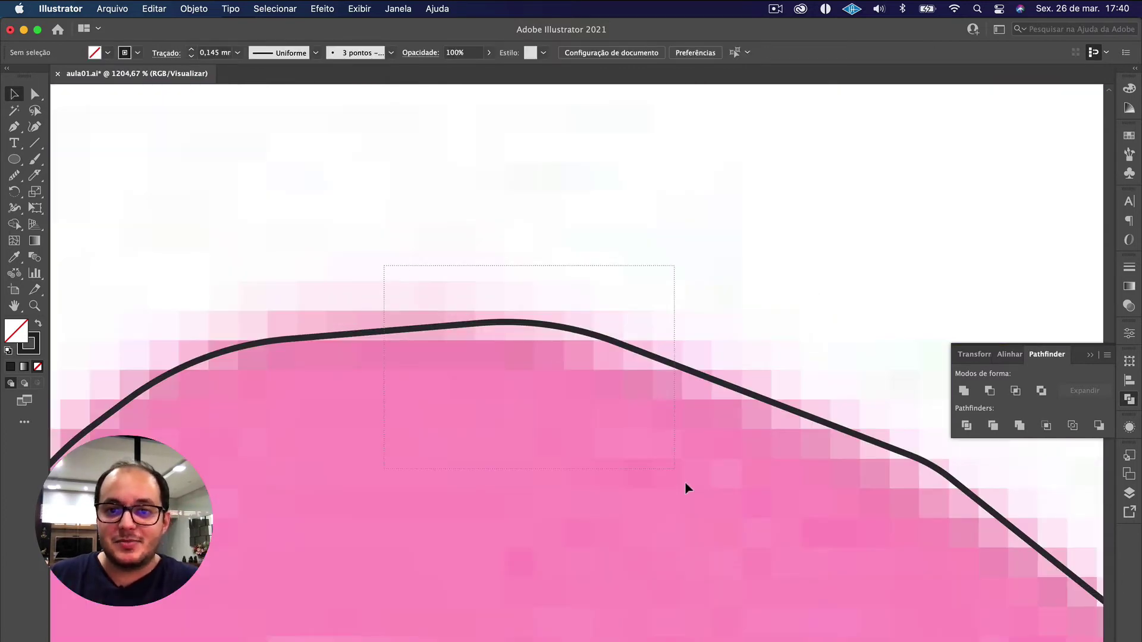
scroll(694, 492, down, 10)
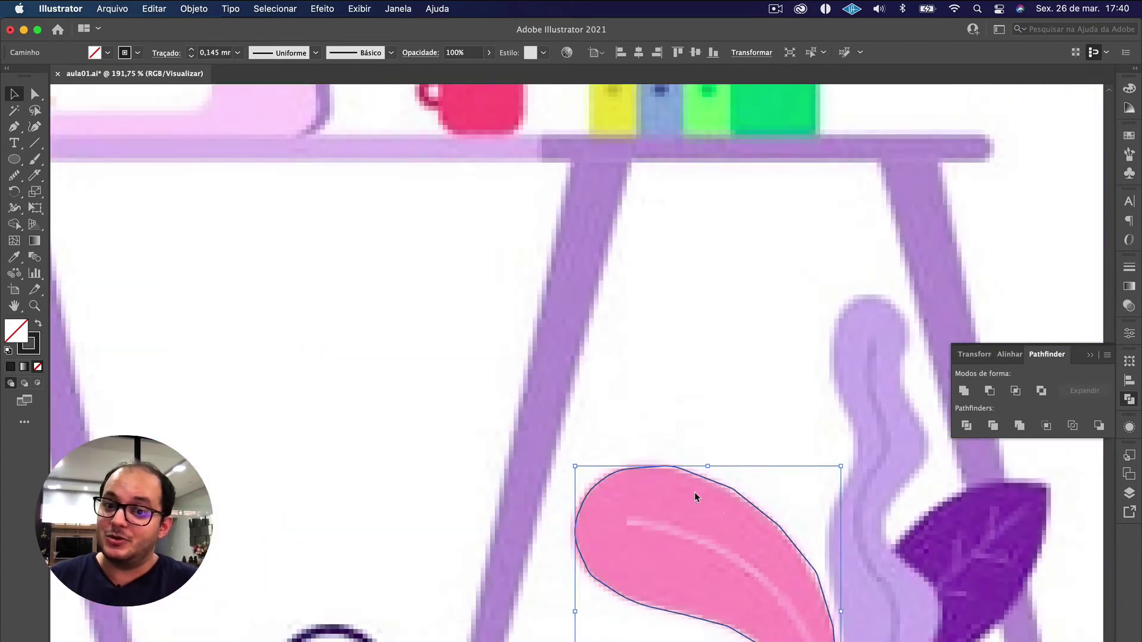
scroll(613, 292, up, 2)
click(13, 174)
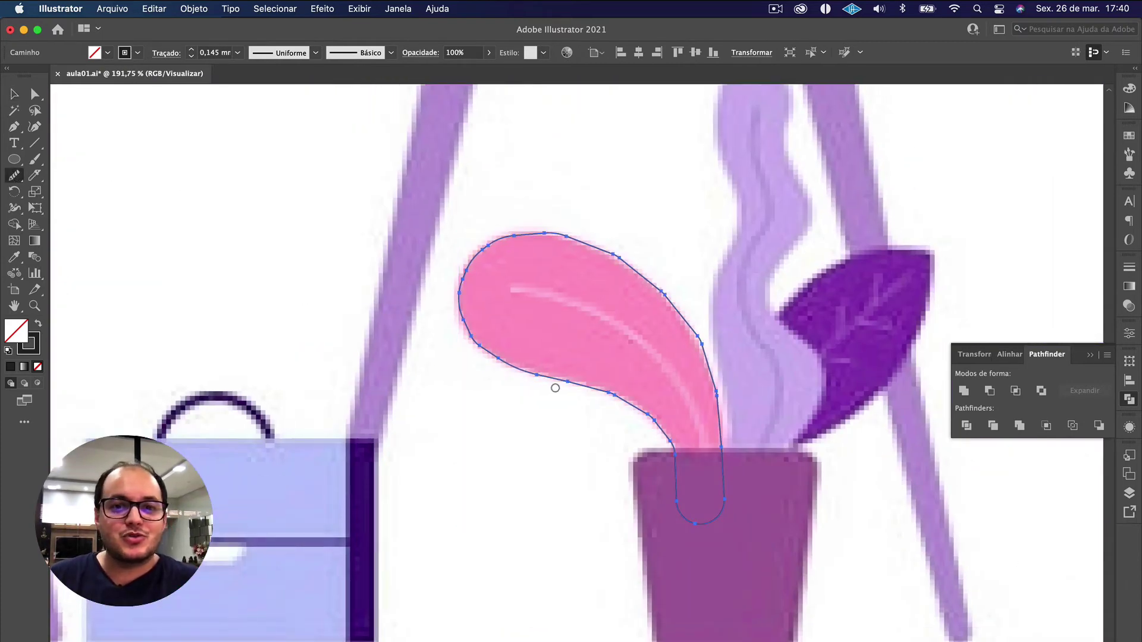
mouse_move(466, 313)
mouse_down()
mouse_move(654, 418)
mouse_move(672, 449)
mouse_up()
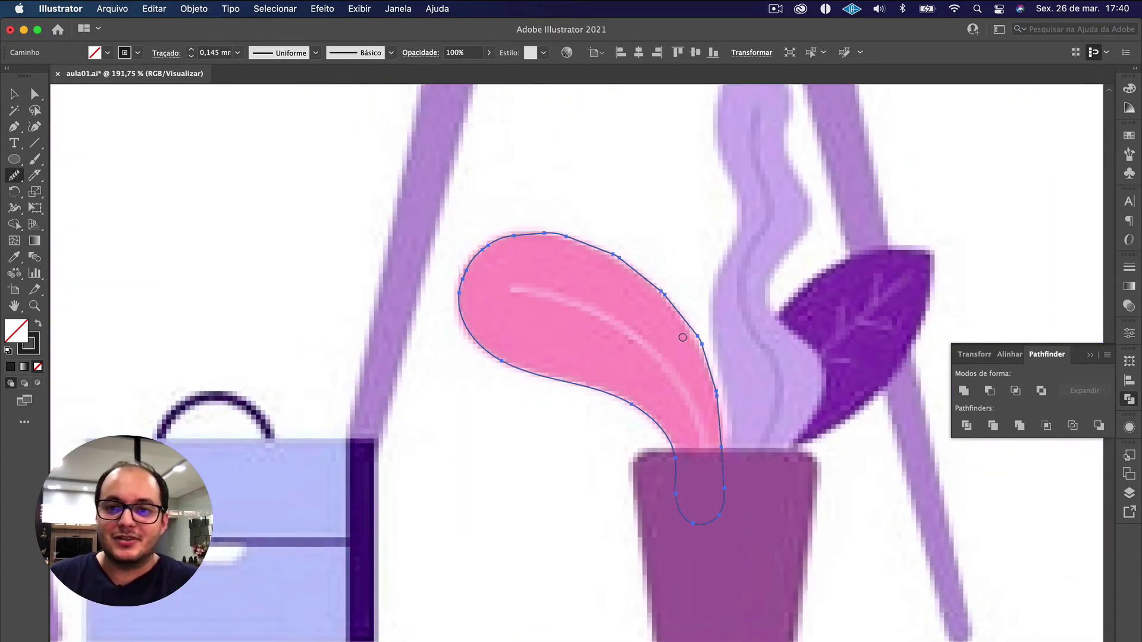
drag(702, 340, 716, 424)
mouse_move(669, 297)
mouse_down()
mouse_move(568, 227)
mouse_move(587, 242)
mouse_move(464, 232)
mouse_up()
key(v)
click(535, 433)
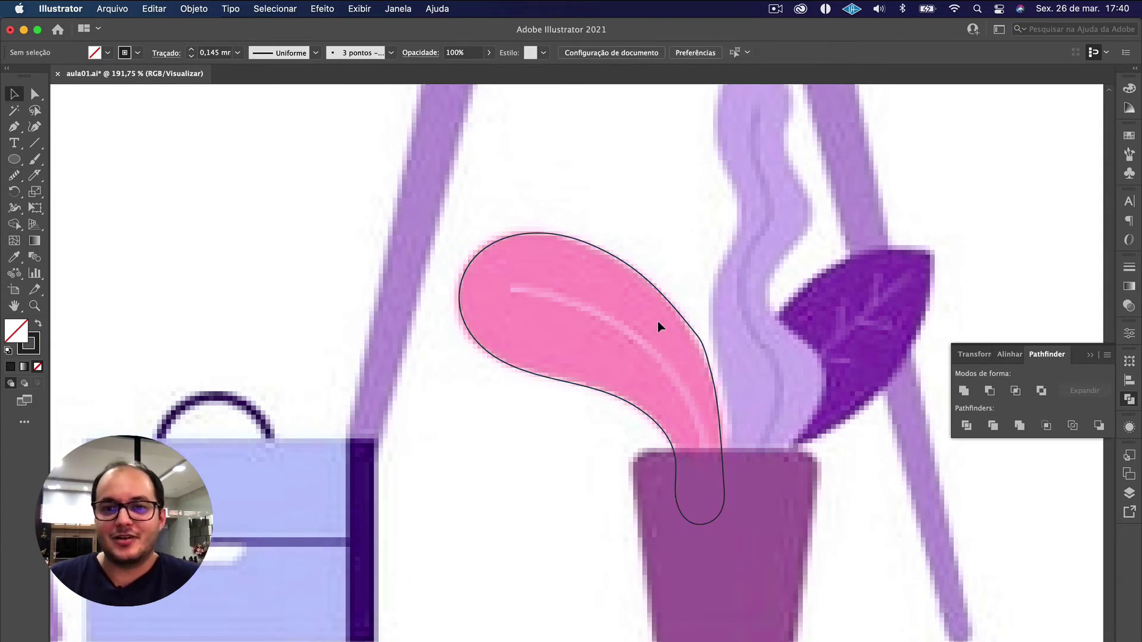
Step: Smooth the kink on the outline's right edge down to the pot with further Smooth tool strokes, and deselect the path
key(a)
click(606, 236)
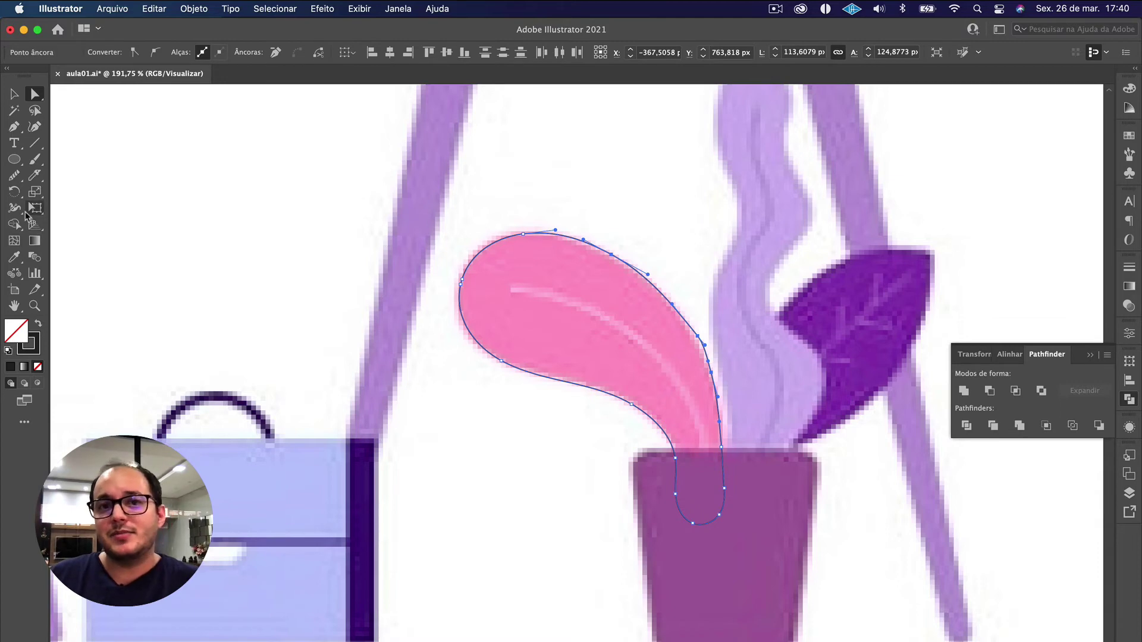
click(20, 178)
drag(697, 338, 723, 447)
drag(659, 286, 726, 452)
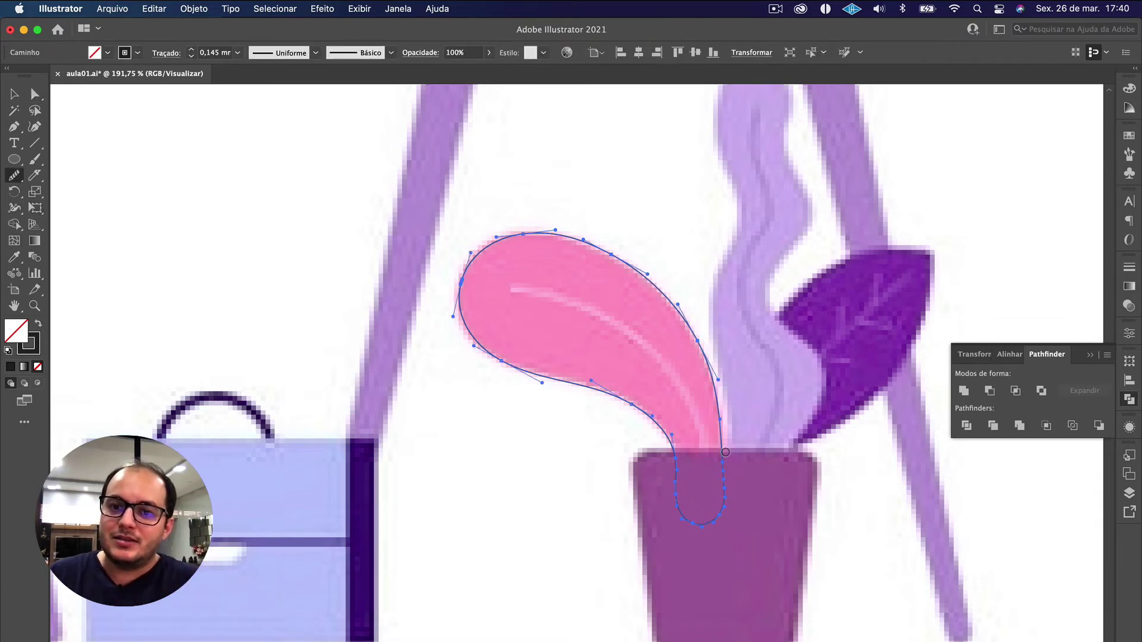
scroll(737, 378, down, 5)
key(v)
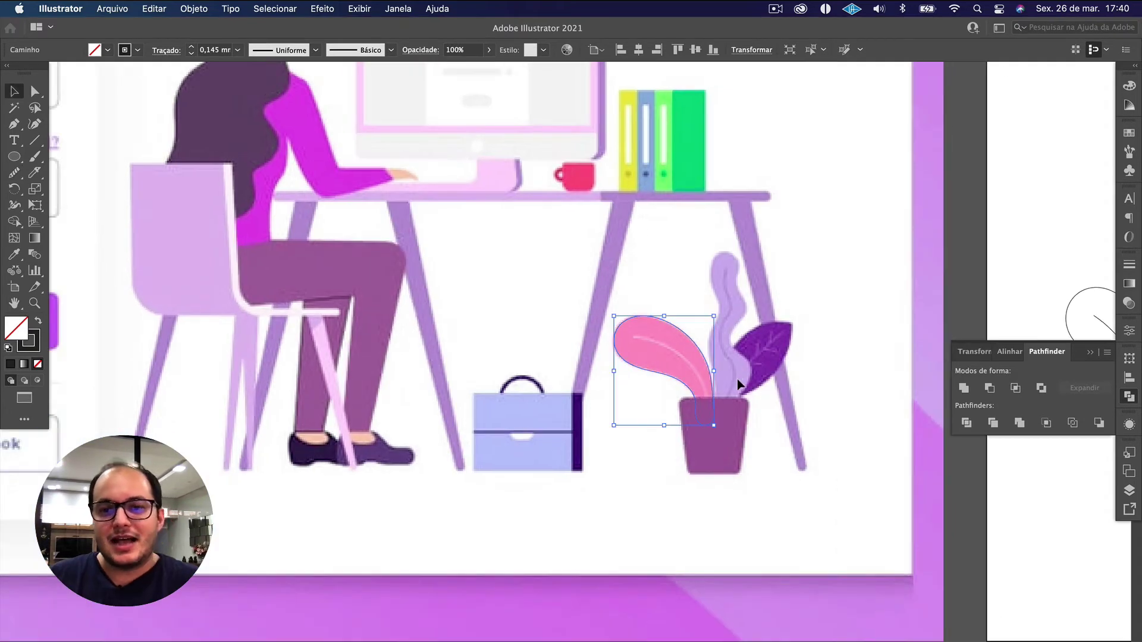
click(737, 378)
Step: Delete the traced outline of the pink leaf, leaving only the reference image
scroll(737, 378, up, 4)
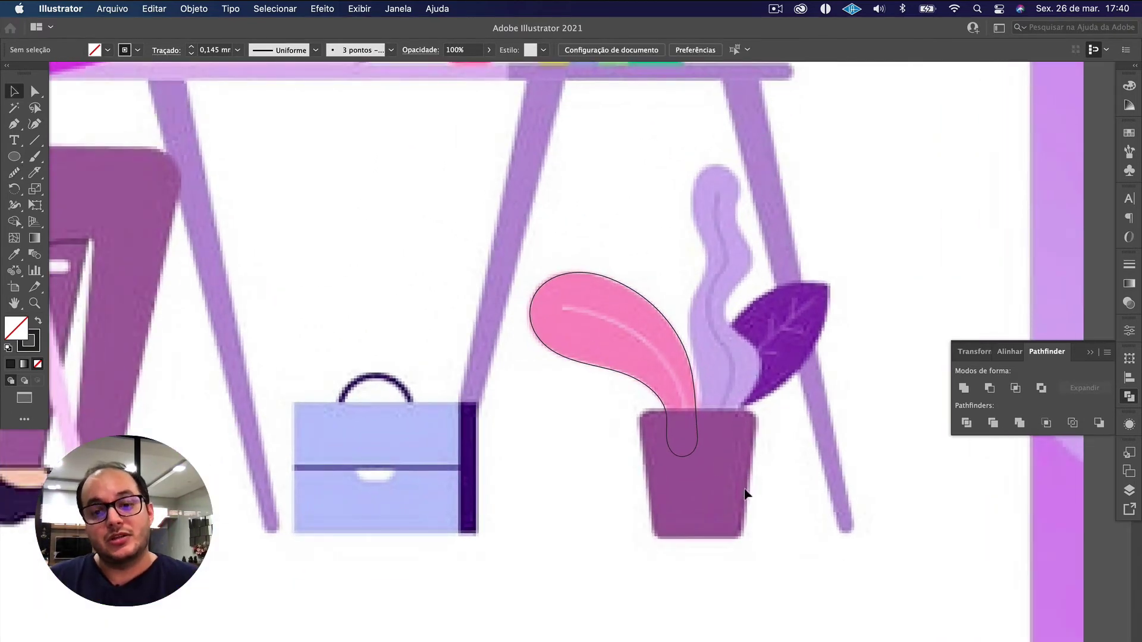
click(565, 267)
click(565, 266)
key(p)
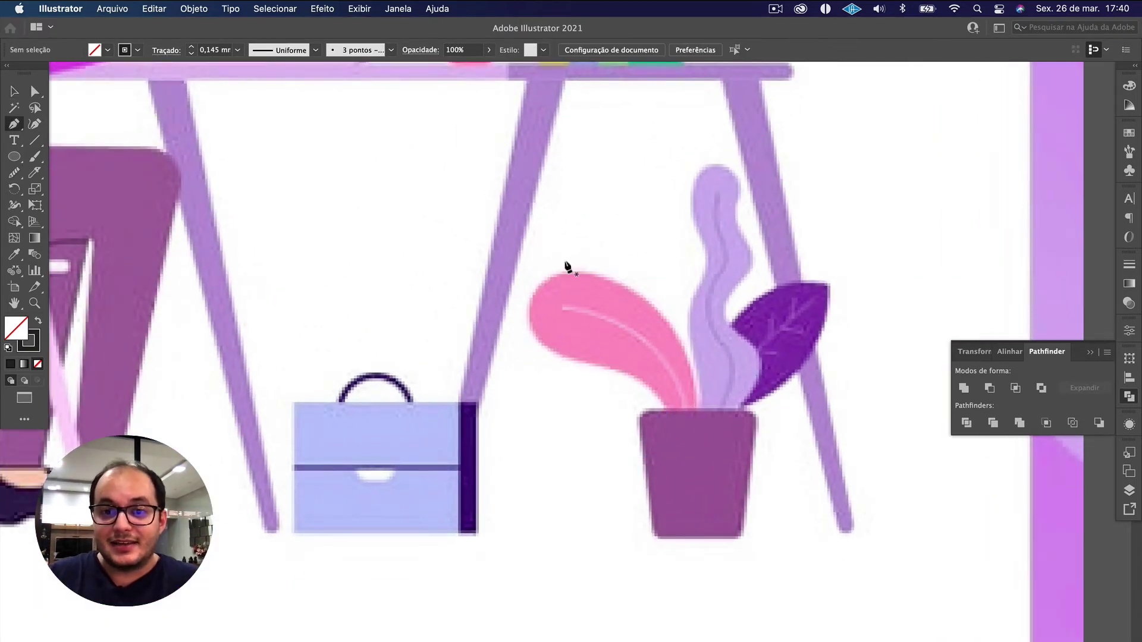
scroll(603, 312, up, 4)
click(394, 121)
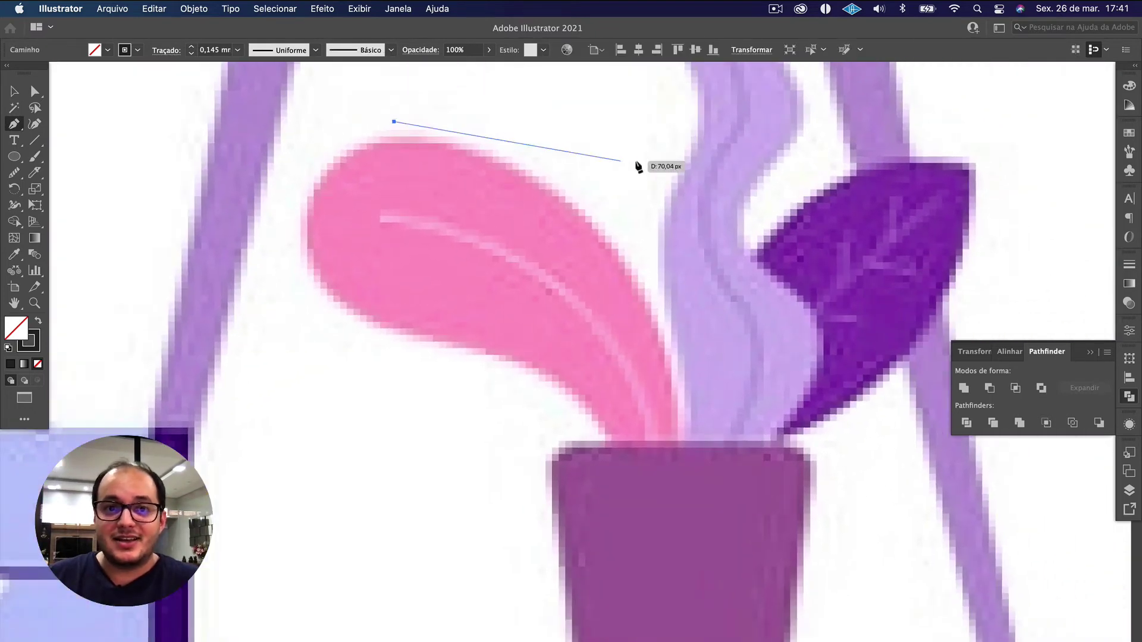
click(637, 161)
click(636, 316)
click(568, 396)
key(super+z)
key(super+z)
key(super+z)
key(super+z)
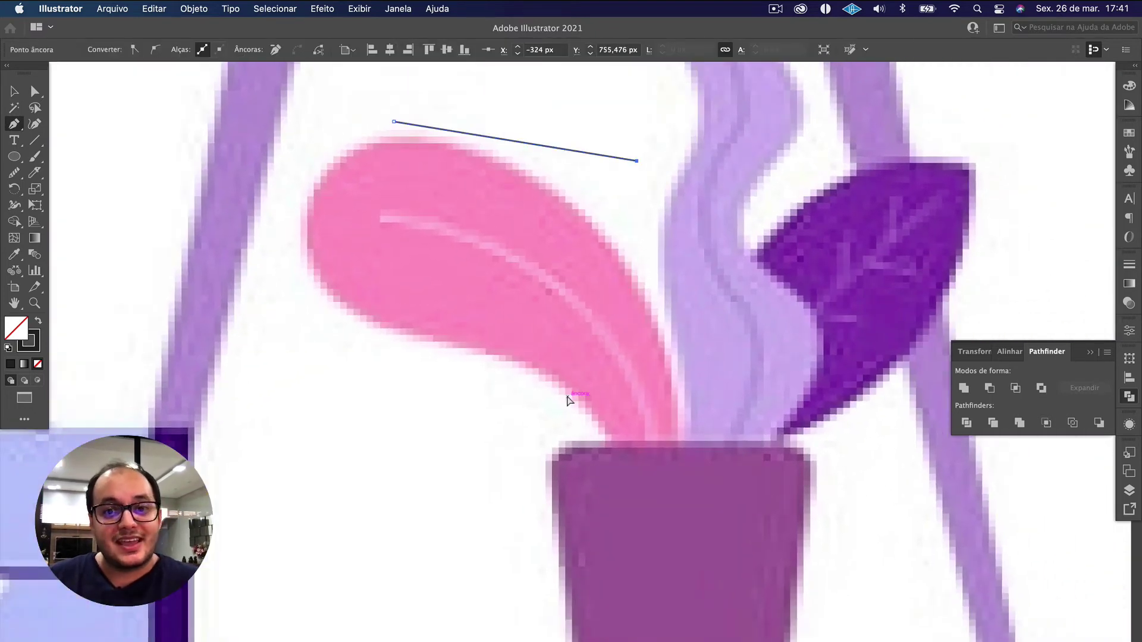
key(v)
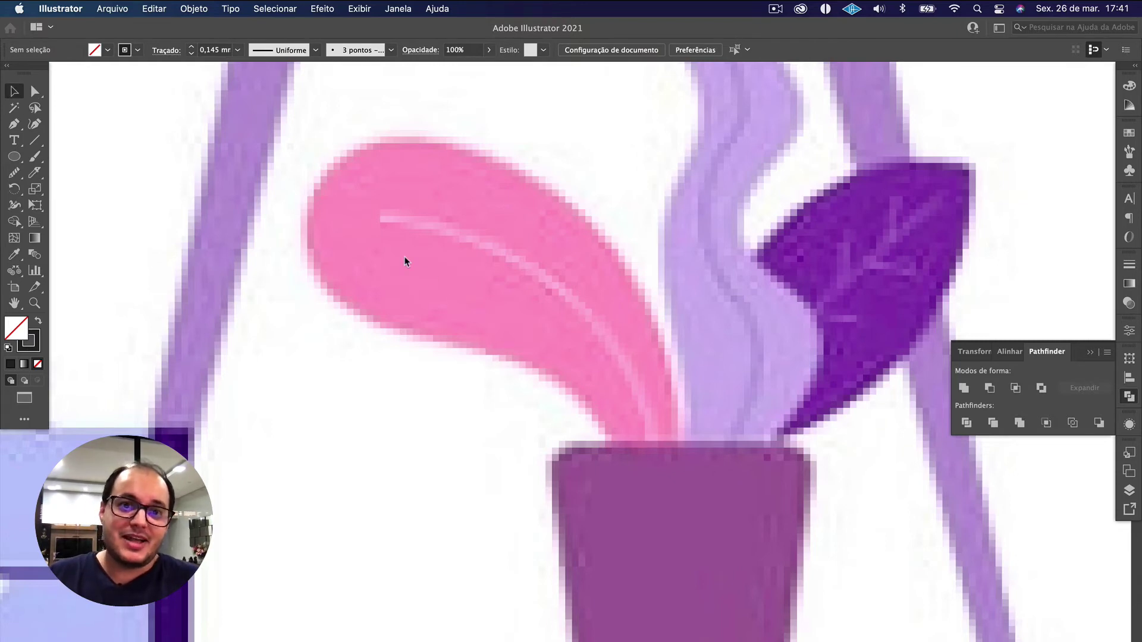
Step: Draw a horizontal and a vertical straight line crossing each other at the pink leaf's highest point
click(35, 140)
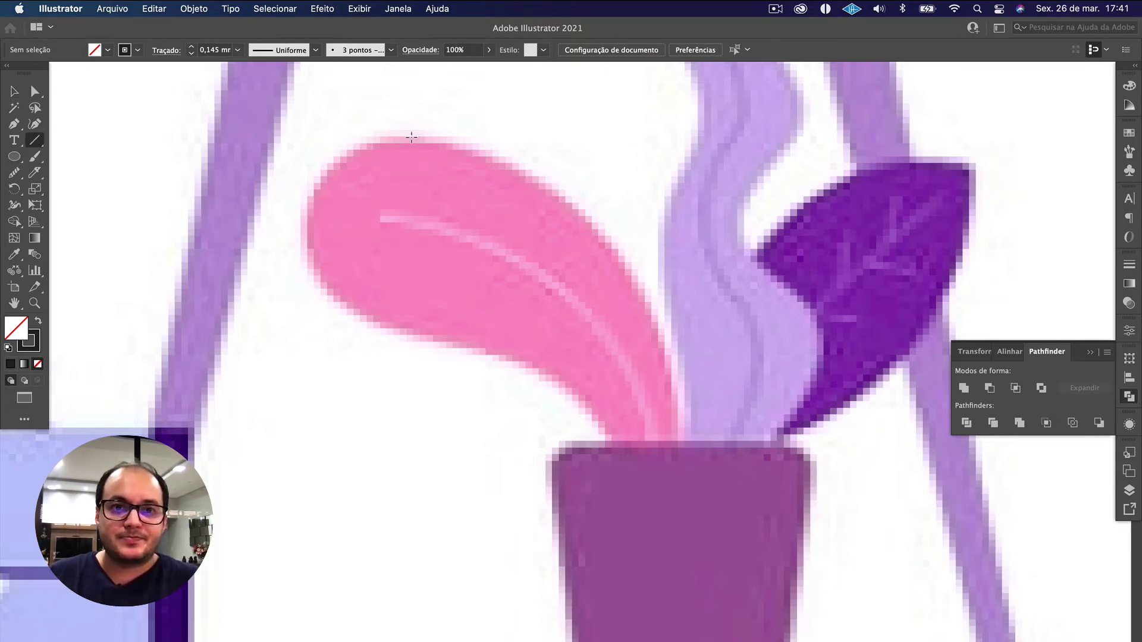
drag(412, 137, 535, 141)
drag(407, 99, 406, 201)
key(v)
Step: Move both crossing lines slightly up together so that the horizontal one touches the leaf's upper edge
drag(491, 181, 342, 84)
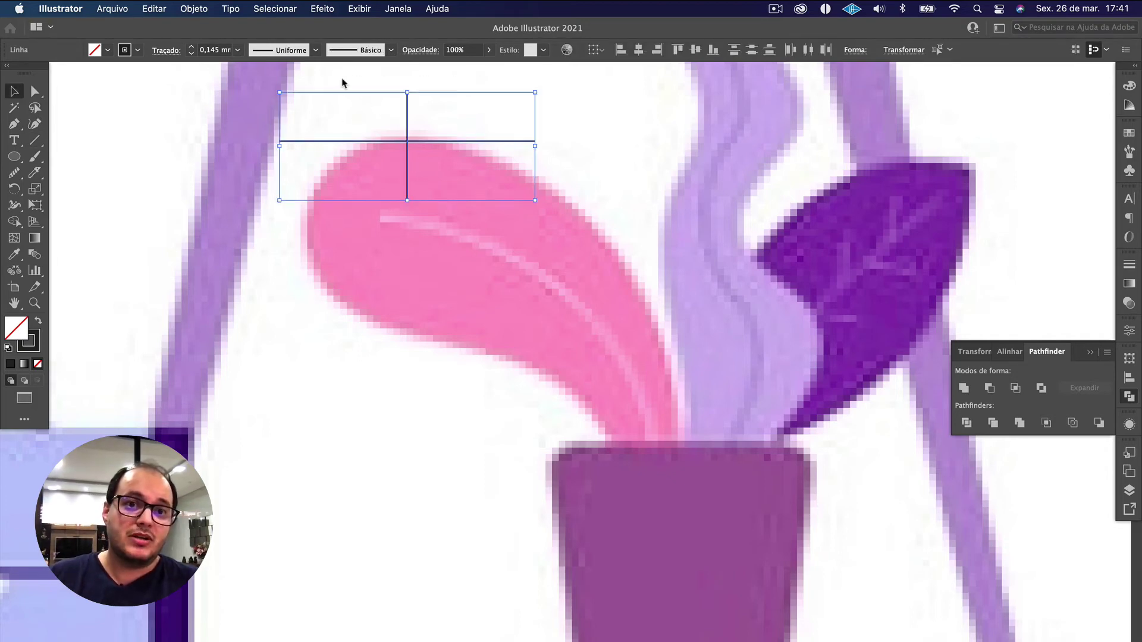
drag(406, 141, 406, 136)
scroll(393, 201, up, 2)
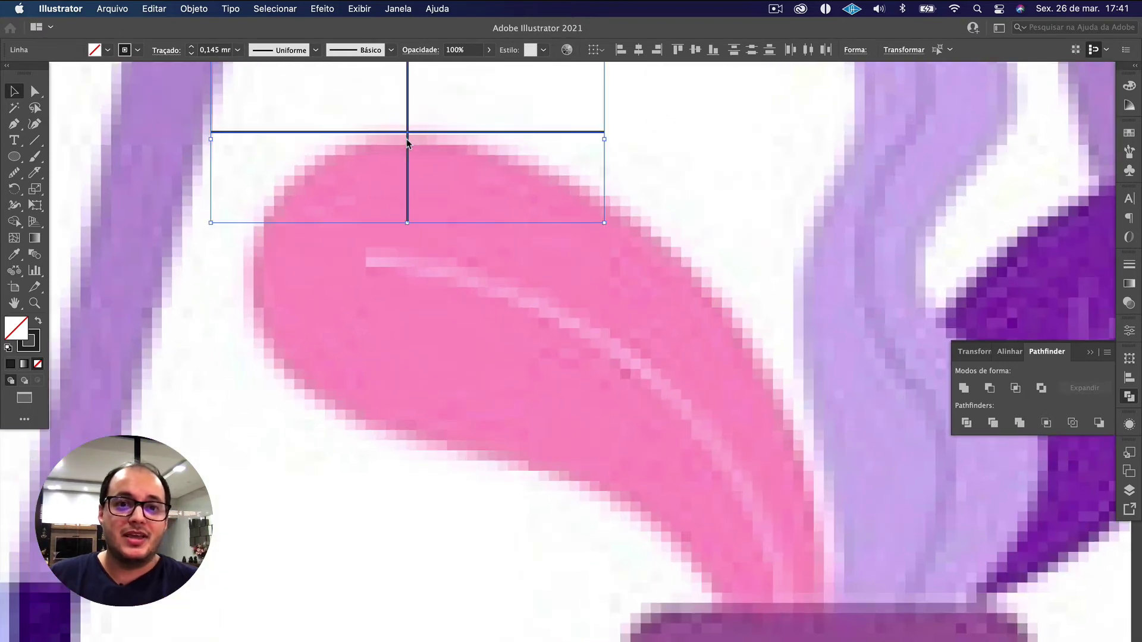
click(468, 169)
scroll(469, 169, down, 2)
drag(485, 190, 354, 94)
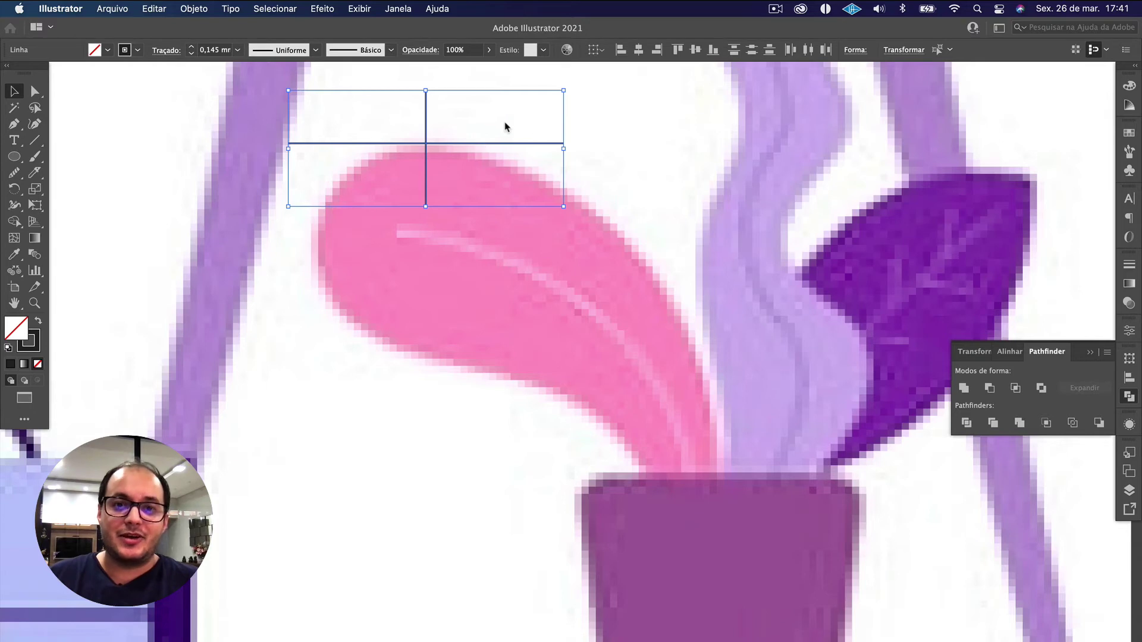
click(604, 216)
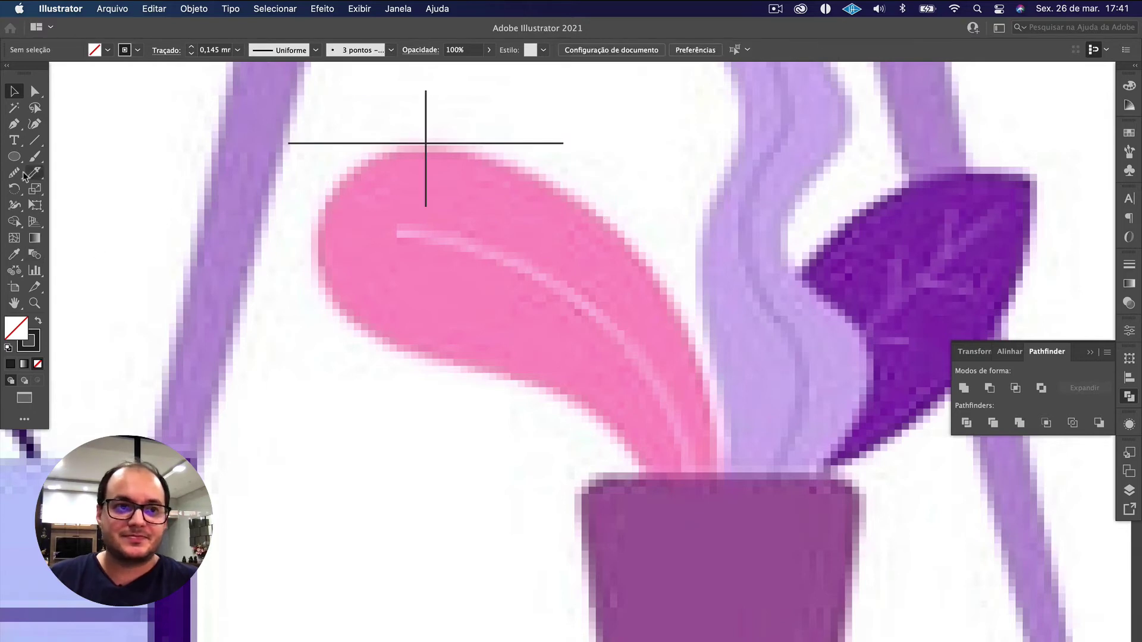
click(35, 141)
drag(677, 281, 739, 513)
key(v)
click(687, 404)
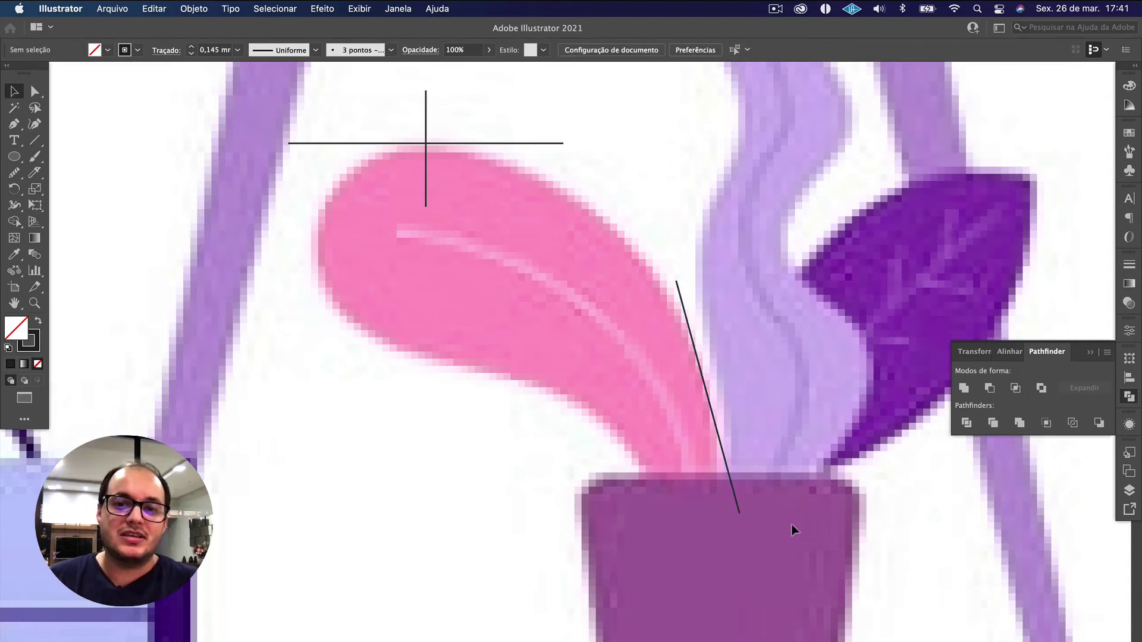
click(694, 388)
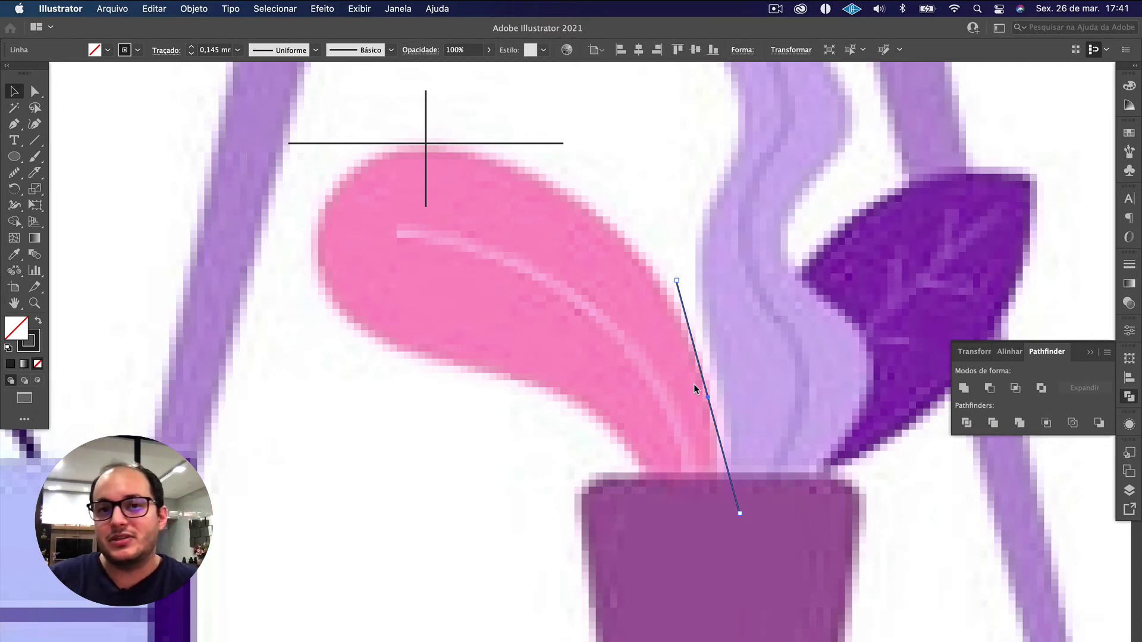
key(Delete)
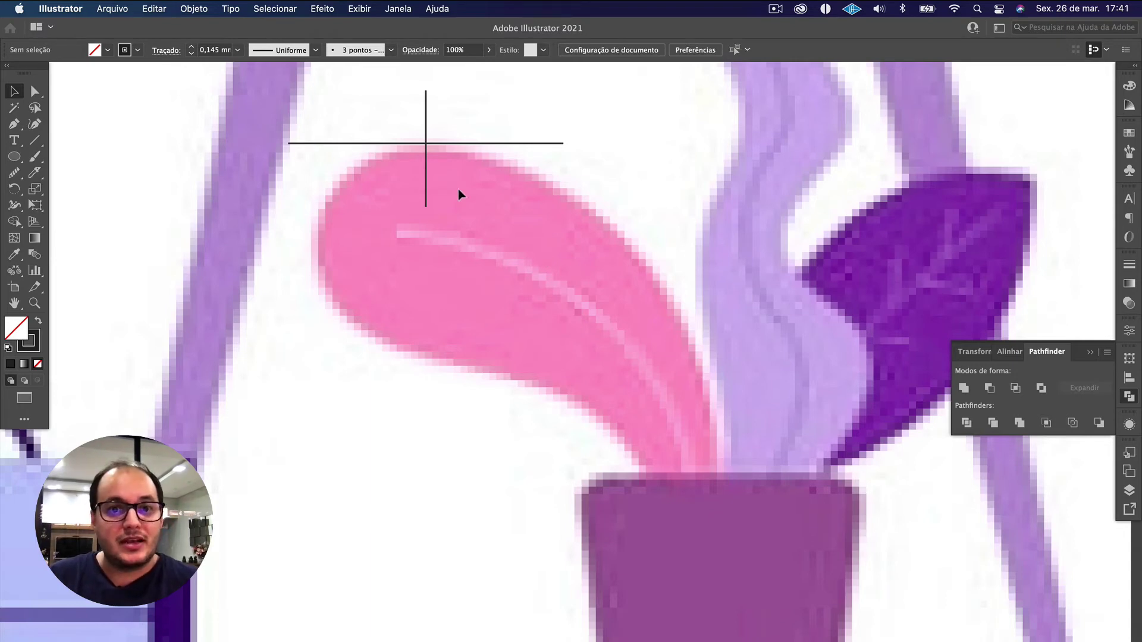
Step: Duplicate the crossing guide lines onto the pink leaf's leftmost point, keeping the original cross in place
drag(565, 264, 380, 84)
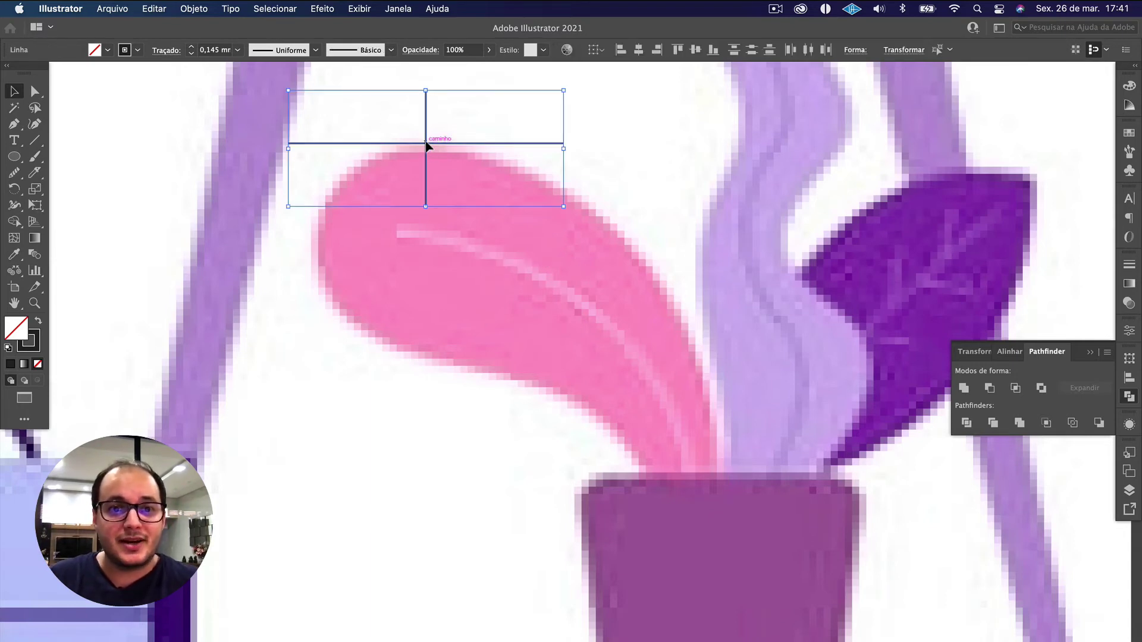
drag(426, 145, 321, 242)
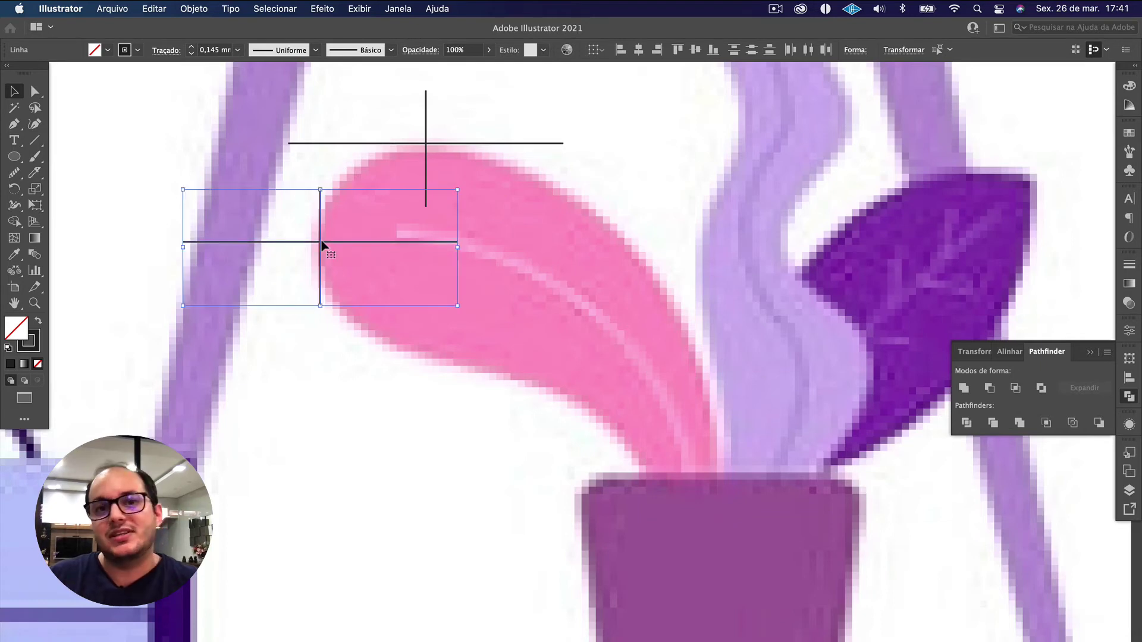
click(594, 299)
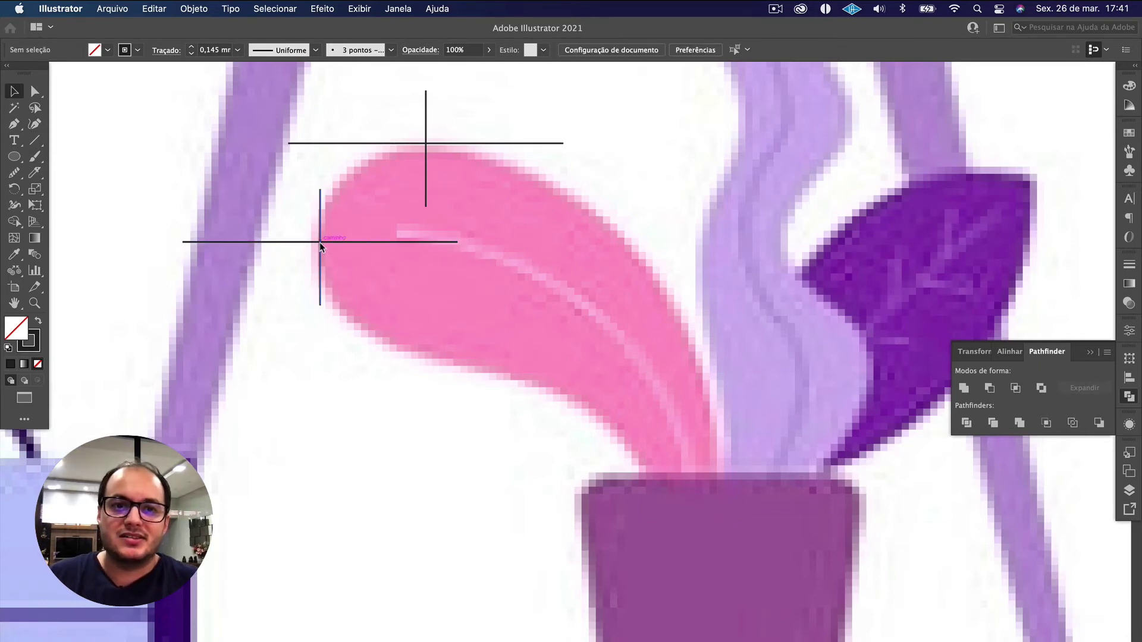
Step: Copy the guide cross to the leaf's base on the pot rim, and place another copy, rotated 45°, on the leaf's outer right edge
drag(320, 242, 688, 481)
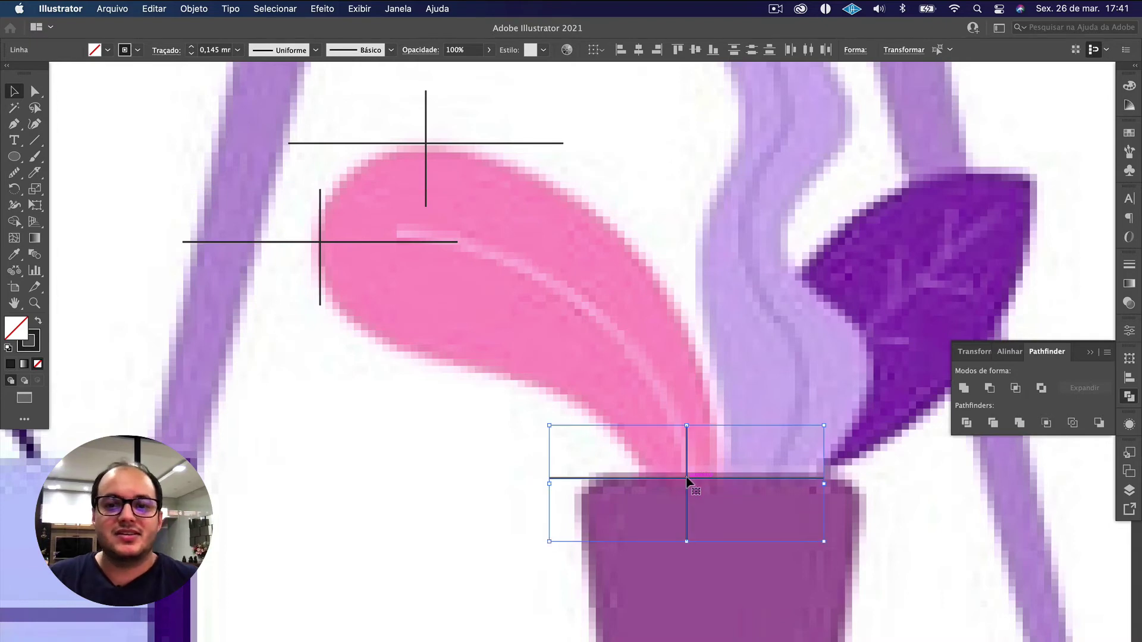
click(707, 396)
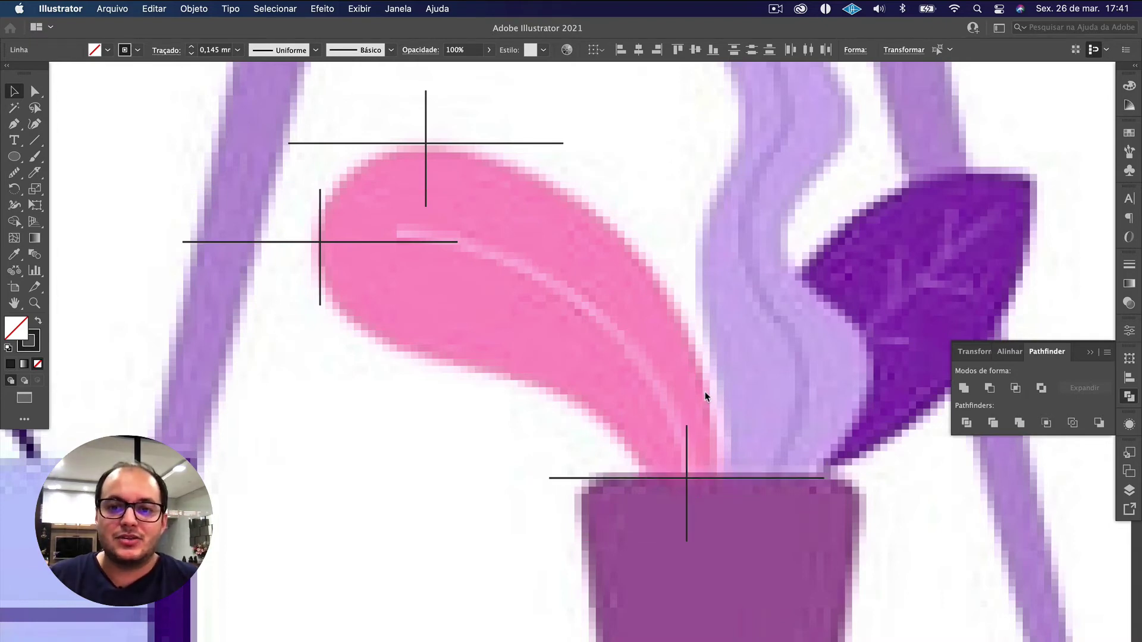
drag(677, 476, 652, 272)
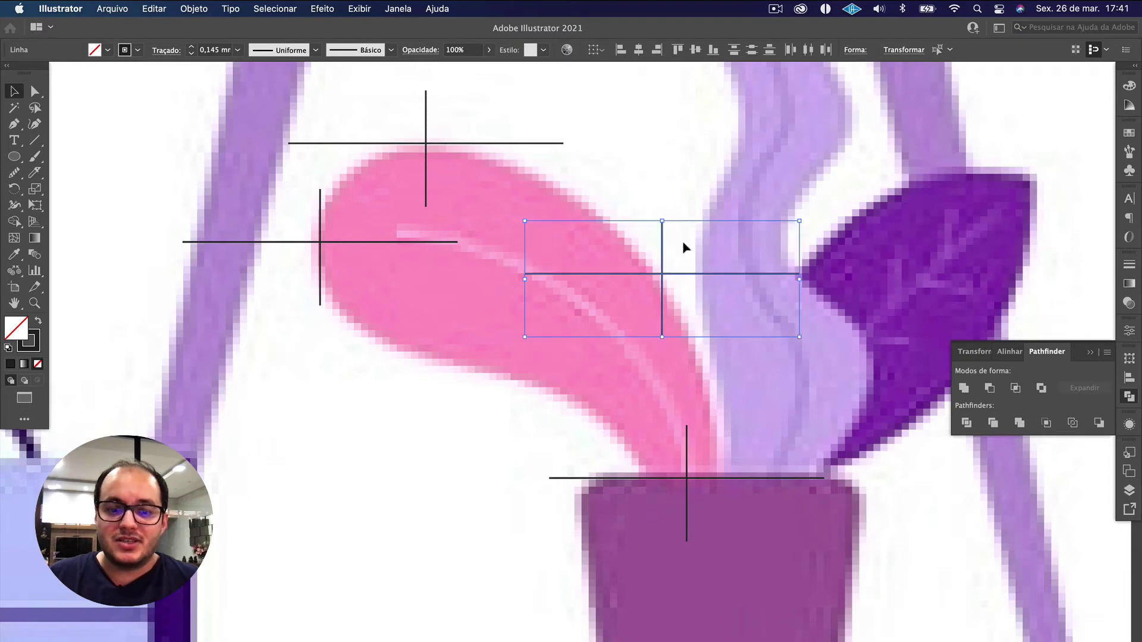
key(r)
drag(708, 191, 784, 270)
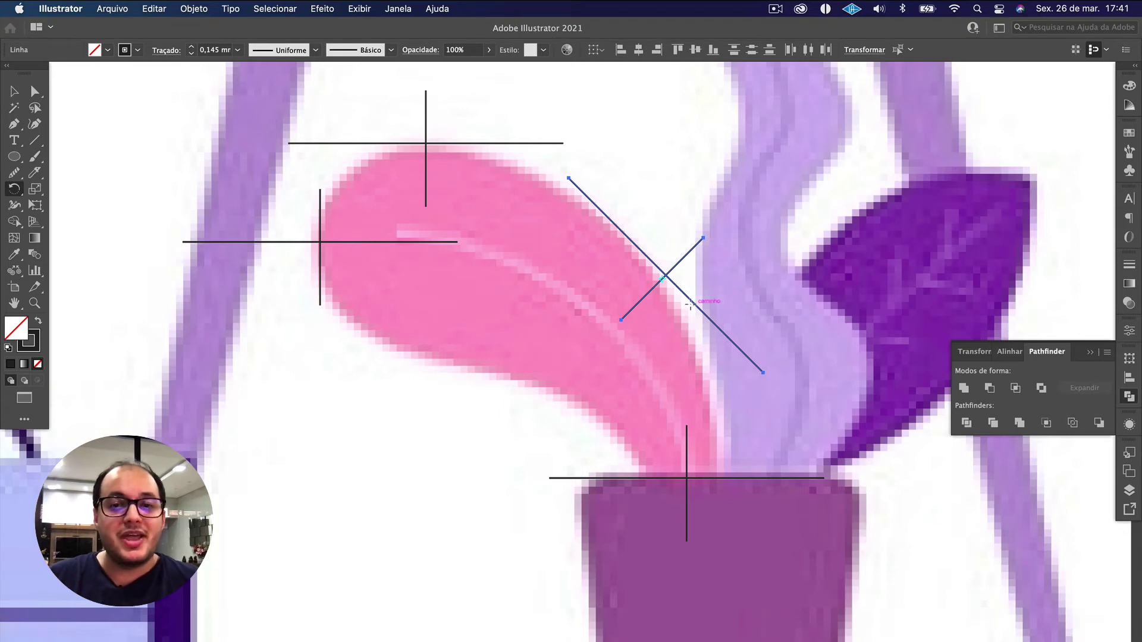
key(v)
drag(668, 276, 630, 250)
click(622, 319)
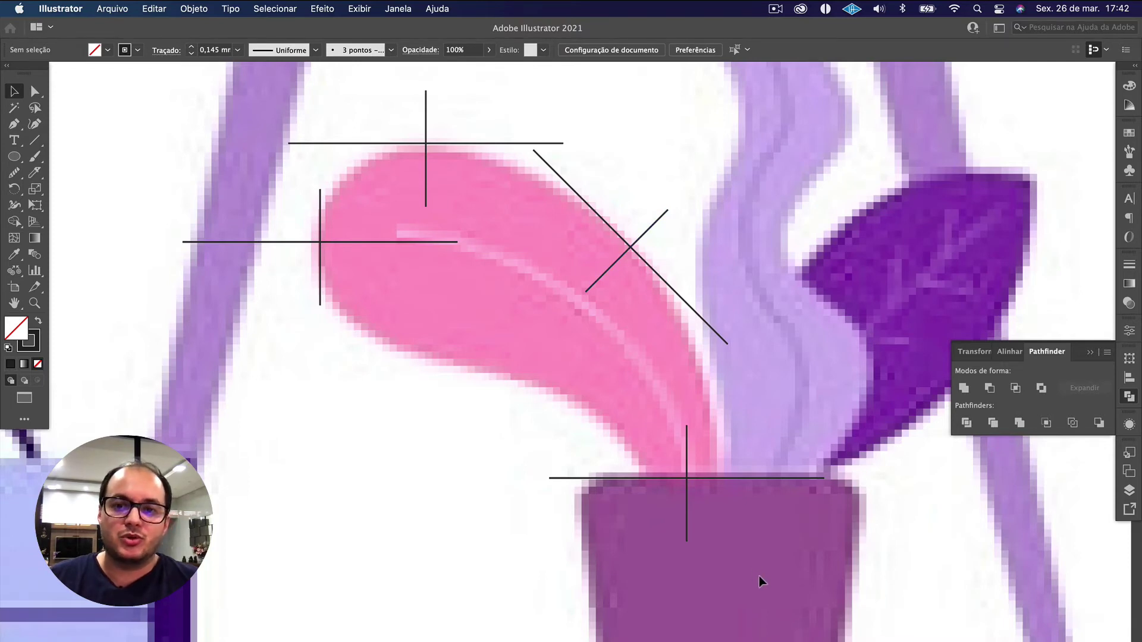
Step: Duplicate the base cross to both sides of the leaf's base and copy the diagonal cross onto the leaf's lower edge
click(686, 476)
drag(688, 477, 647, 478)
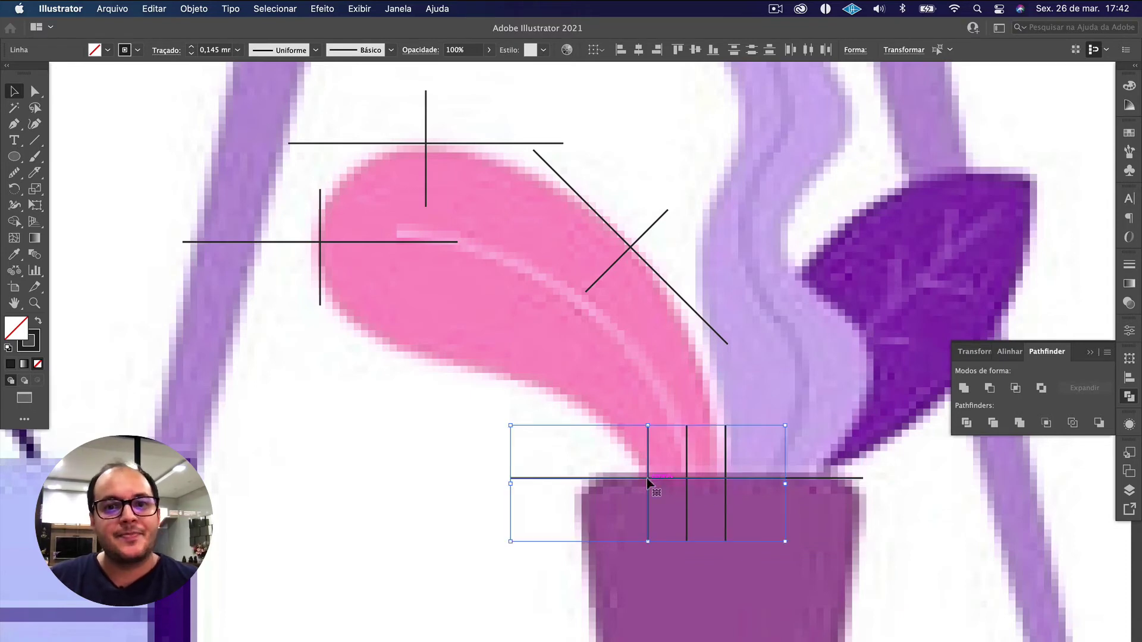
drag(630, 247, 605, 422)
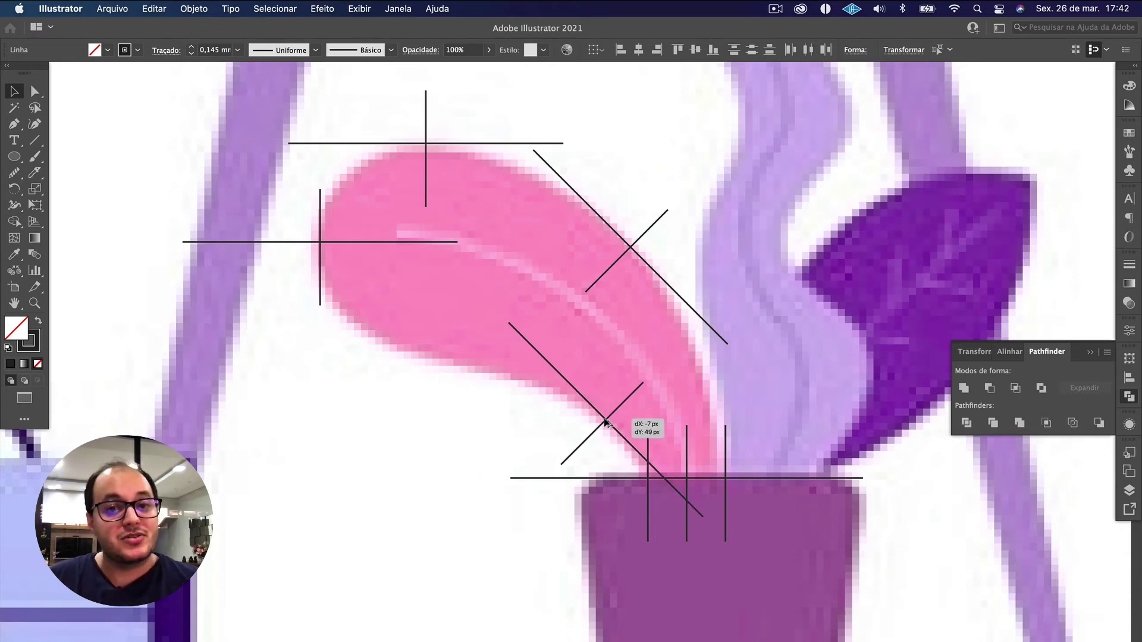
drag(605, 422, 605, 422)
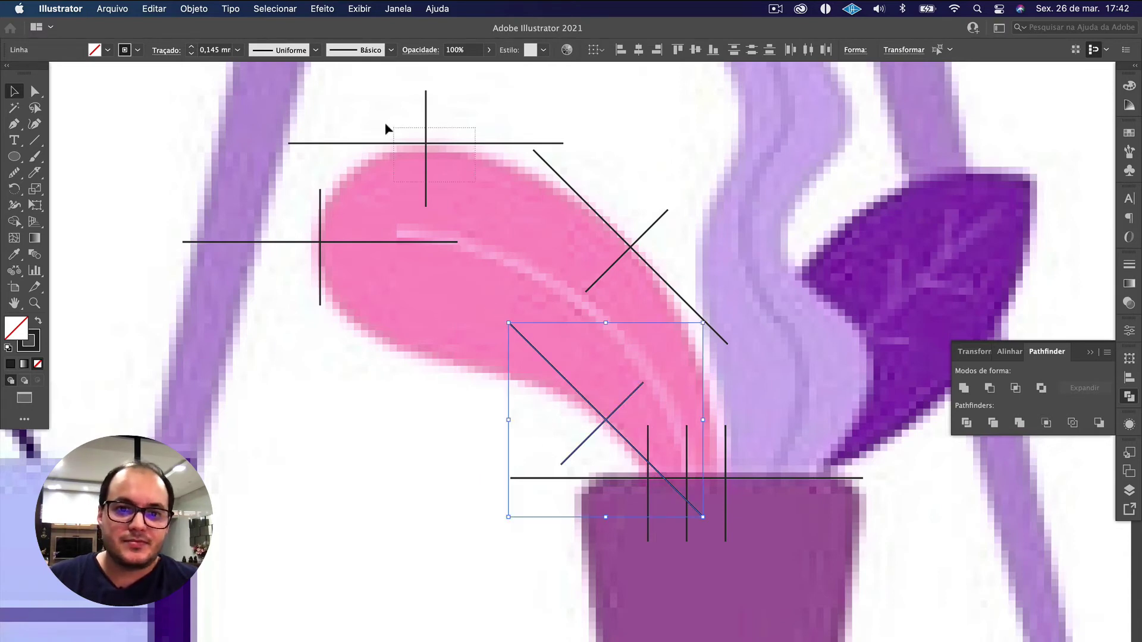
Step: Try a copy of the upper guide cross on the leaf's lower-left edge, rotated about -17° to follow the outline
click(420, 144)
drag(427, 169, 440, 357)
key(r)
drag(480, 316, 534, 309)
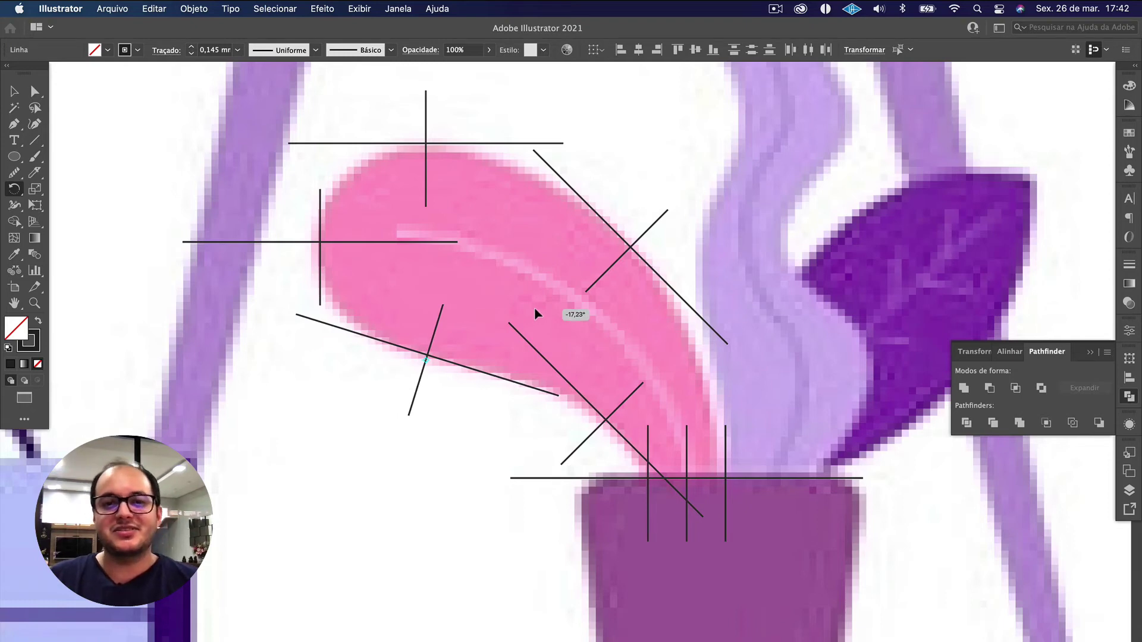
drag(535, 310, 535, 310)
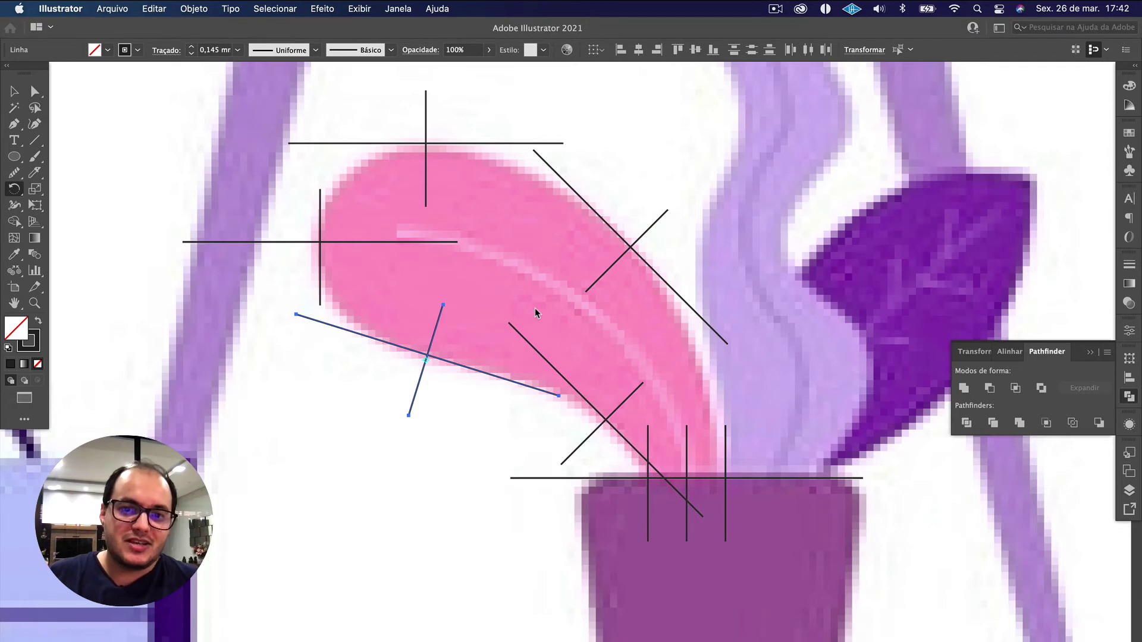
key(super+shift+a)
key(v)
Step: Select all the guide crosses around the pink leaf and lock them
scroll(548, 289, down, 2)
scroll(548, 289, down, 1)
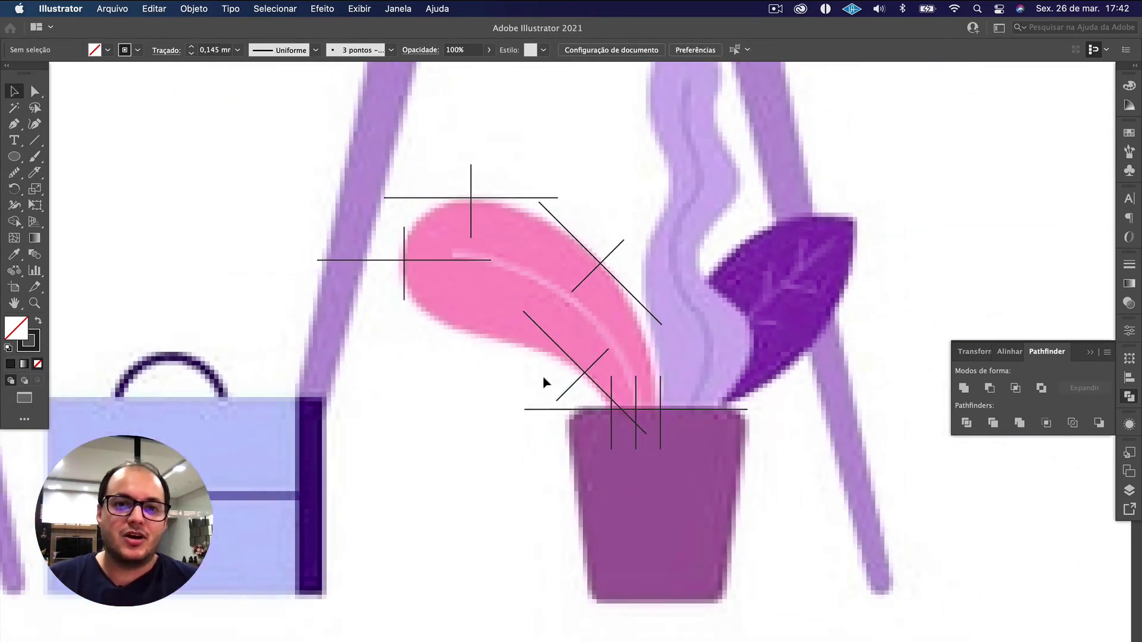
drag(632, 328, 622, 344)
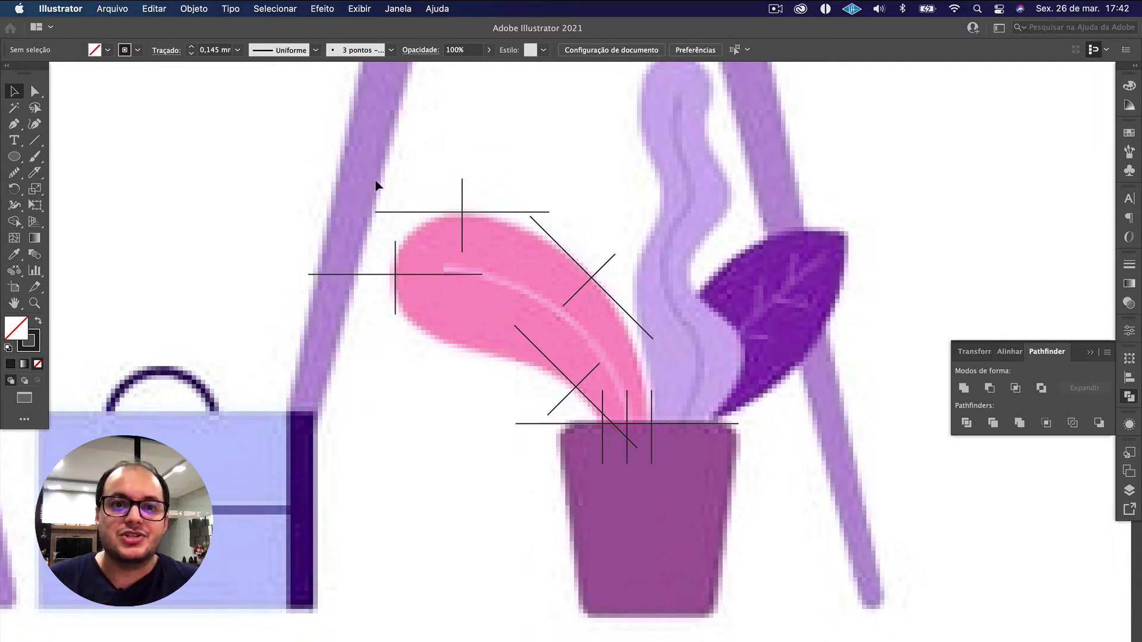
drag(267, 141, 707, 499)
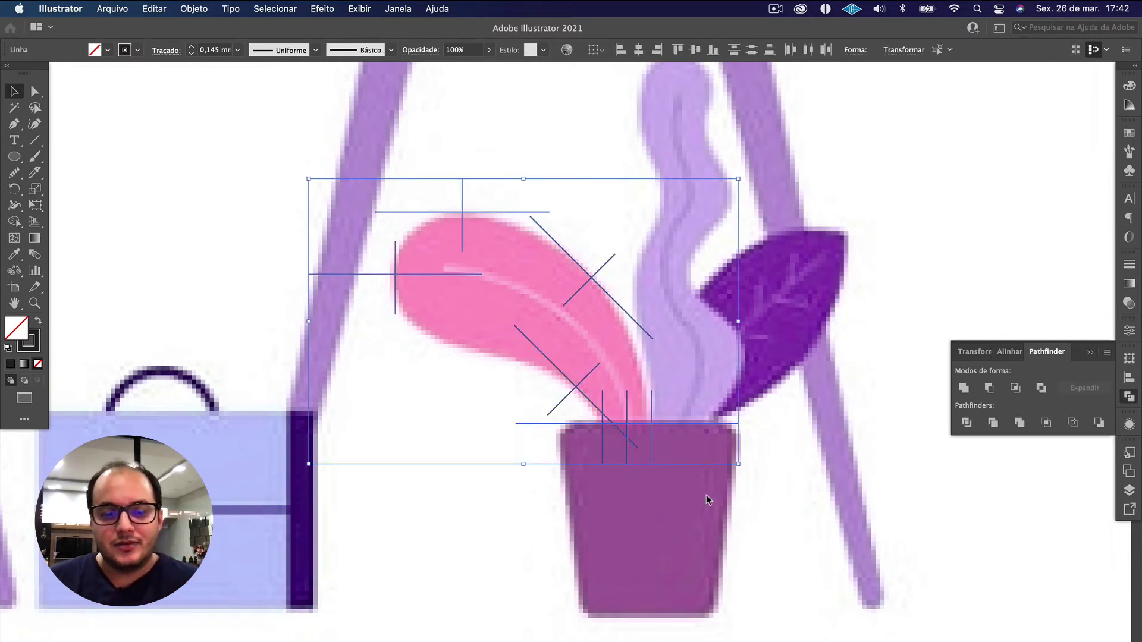
click(706, 497)
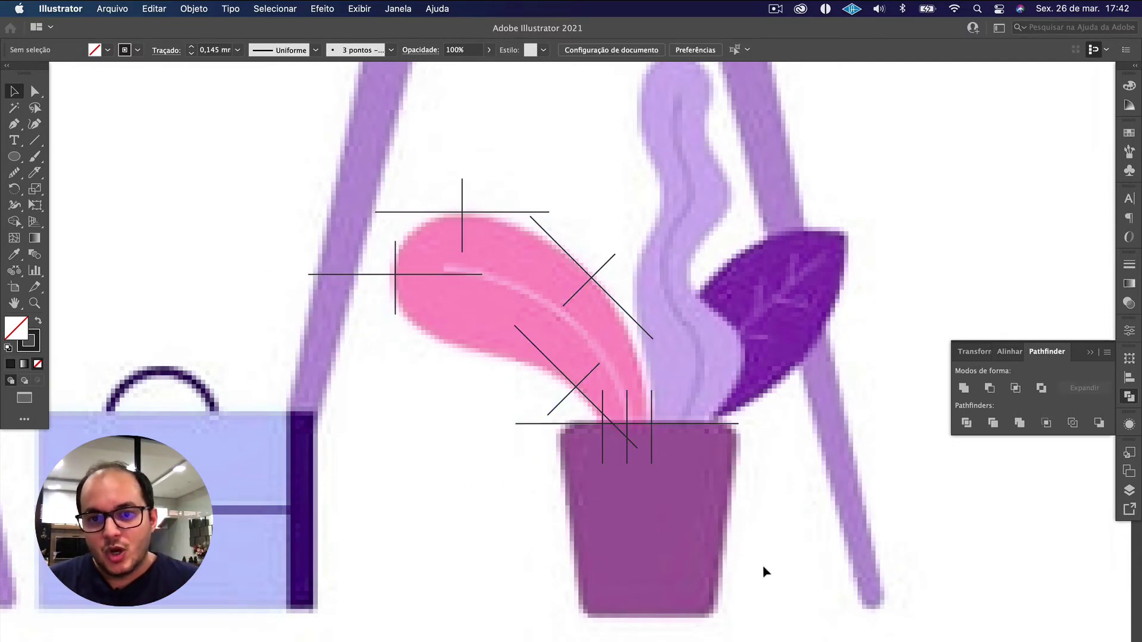
Step: Show the layer contents and unlock all the <Linha> guide lines under Camada 1
drag(763, 571, 754, 542)
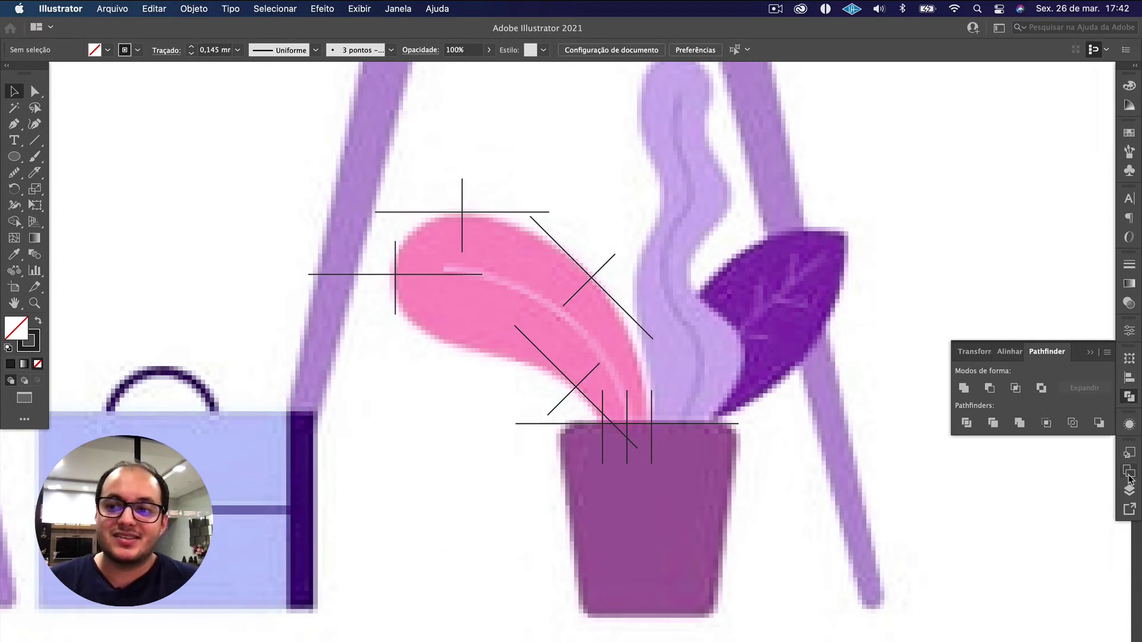
click(1129, 491)
scroll(1023, 502, down, 5)
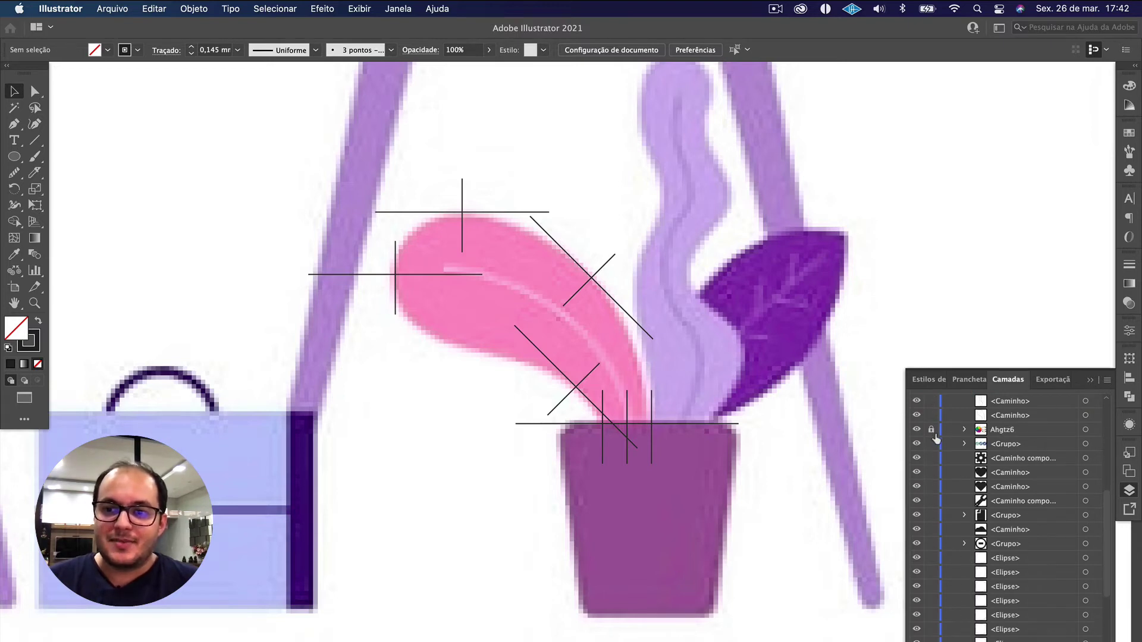
scroll(1001, 511, down, 5)
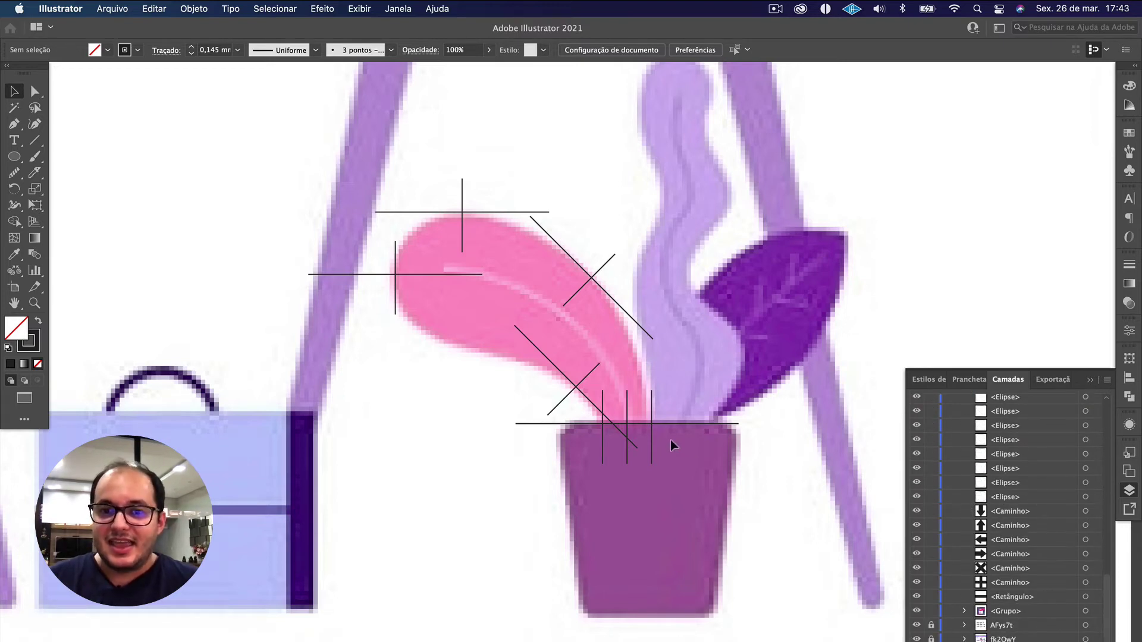
scroll(1001, 507, up, 10)
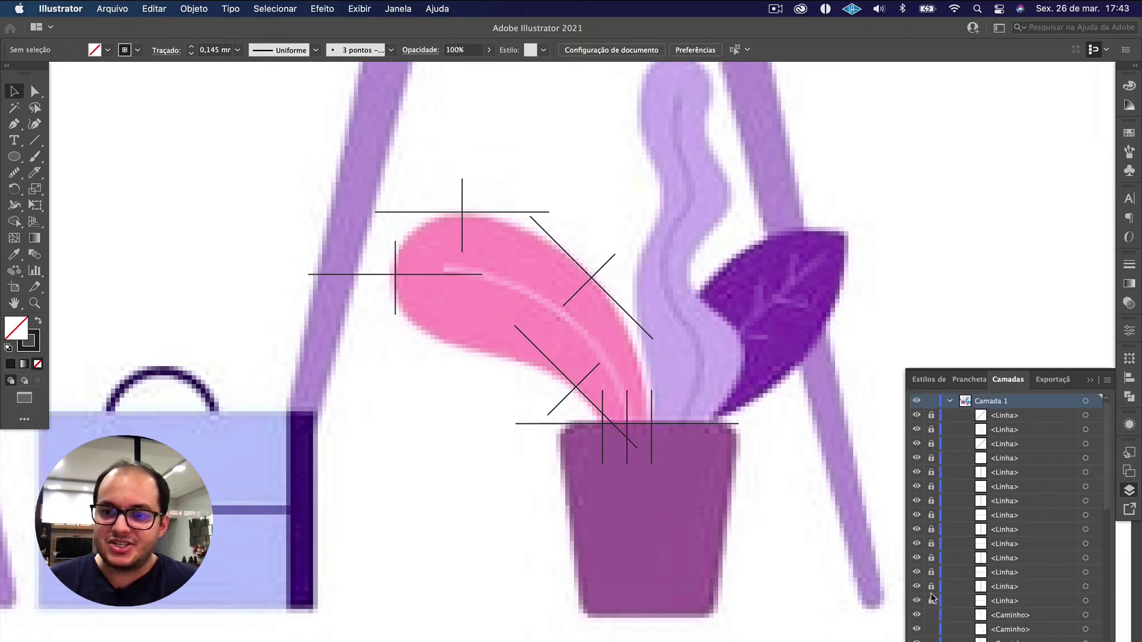
drag(931, 415, 929, 572)
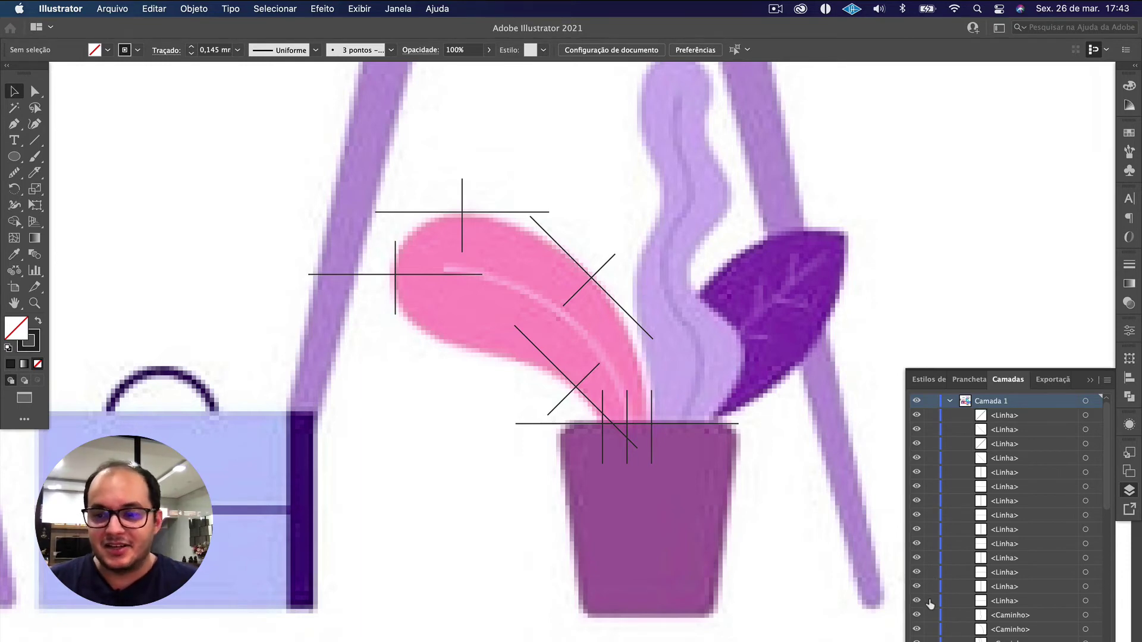
Step: Reselect all the unlocked guide crosses, lock them again and test that they cannot be selected
drag(748, 517, 356, 171)
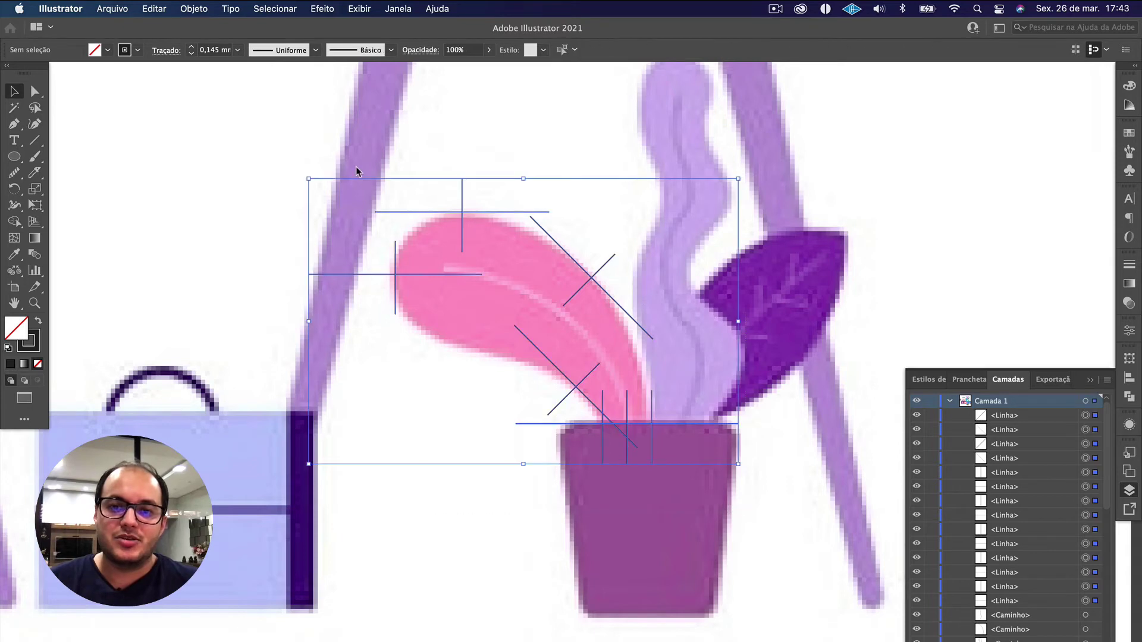
key(super+2)
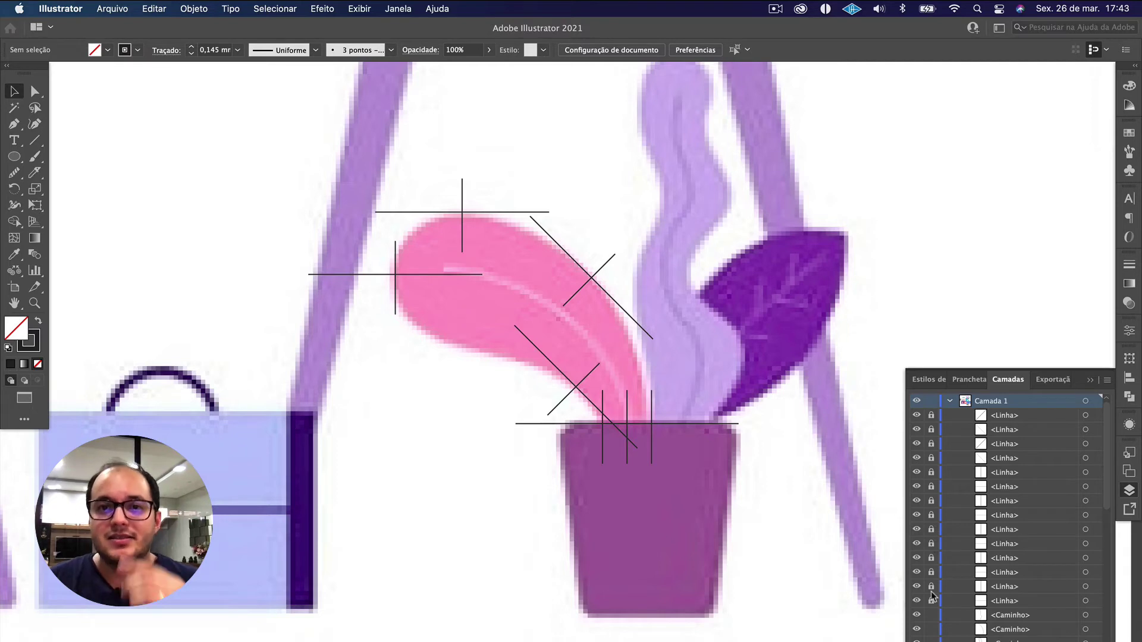
drag(719, 461, 333, 130)
Step: Start a Pen path at the cross on the leaf's left edge and curve it to the cross at its upper edge
scroll(478, 247, up, 3)
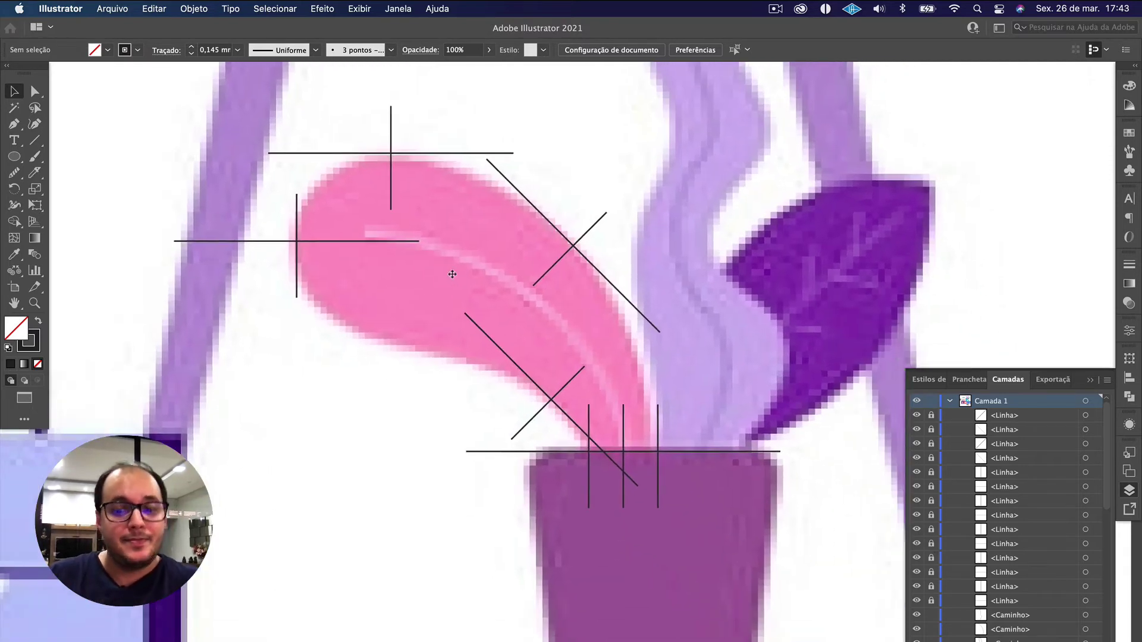
key(p)
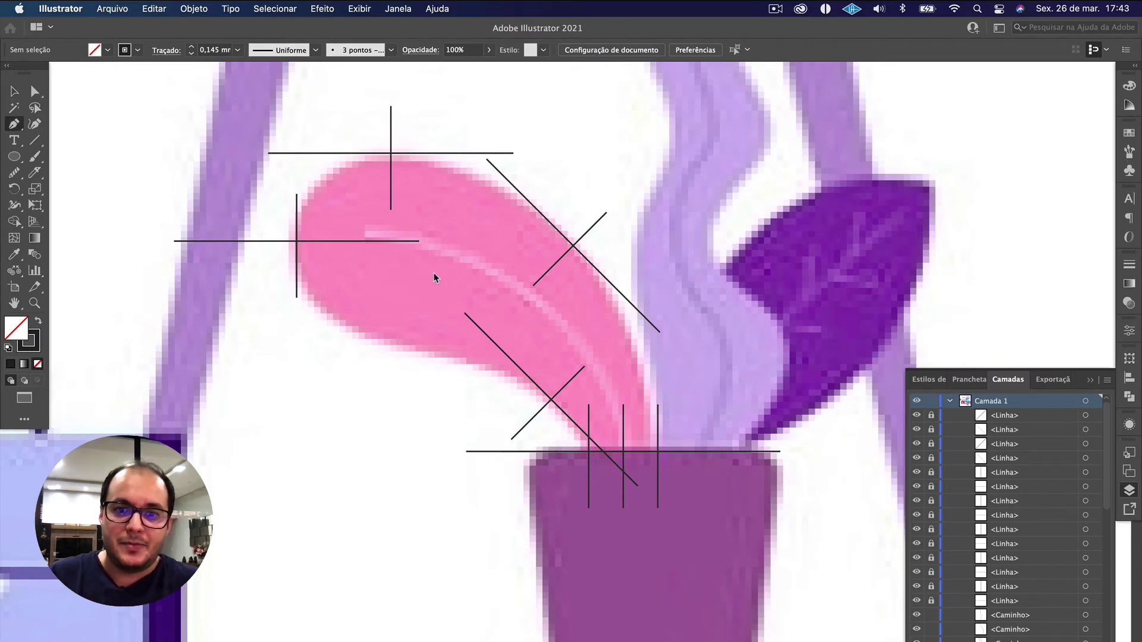
click(297, 241)
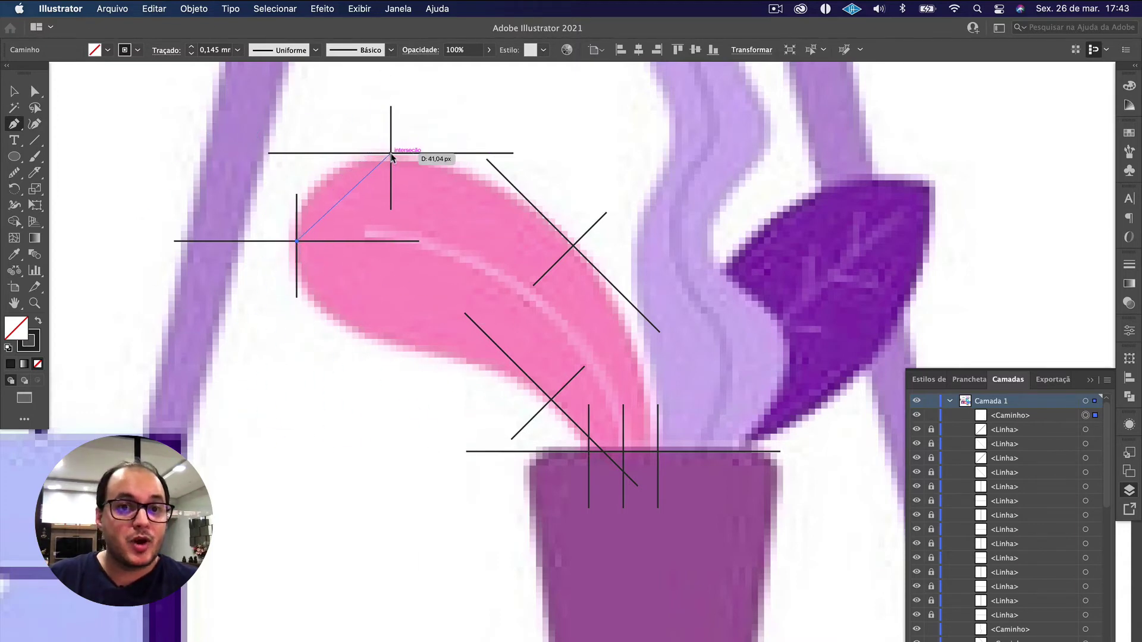
drag(391, 153, 483, 155)
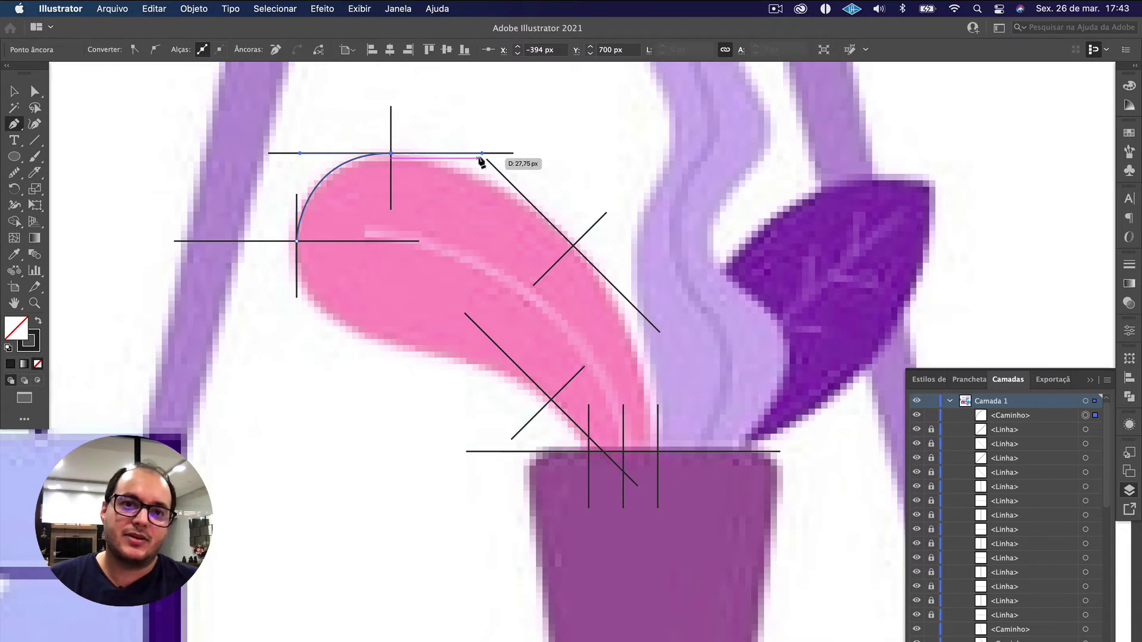
Step: Continue the curved path through the diagonal cross on the leaf's right edge to the rightmost cross on the pot rim
click(574, 245)
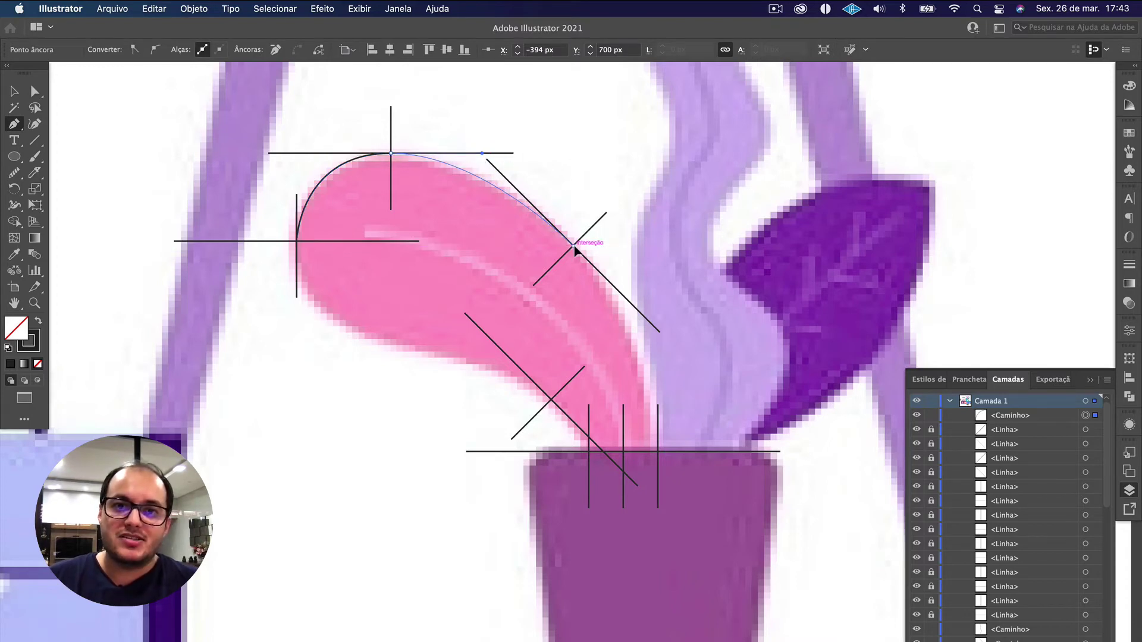
click(574, 244)
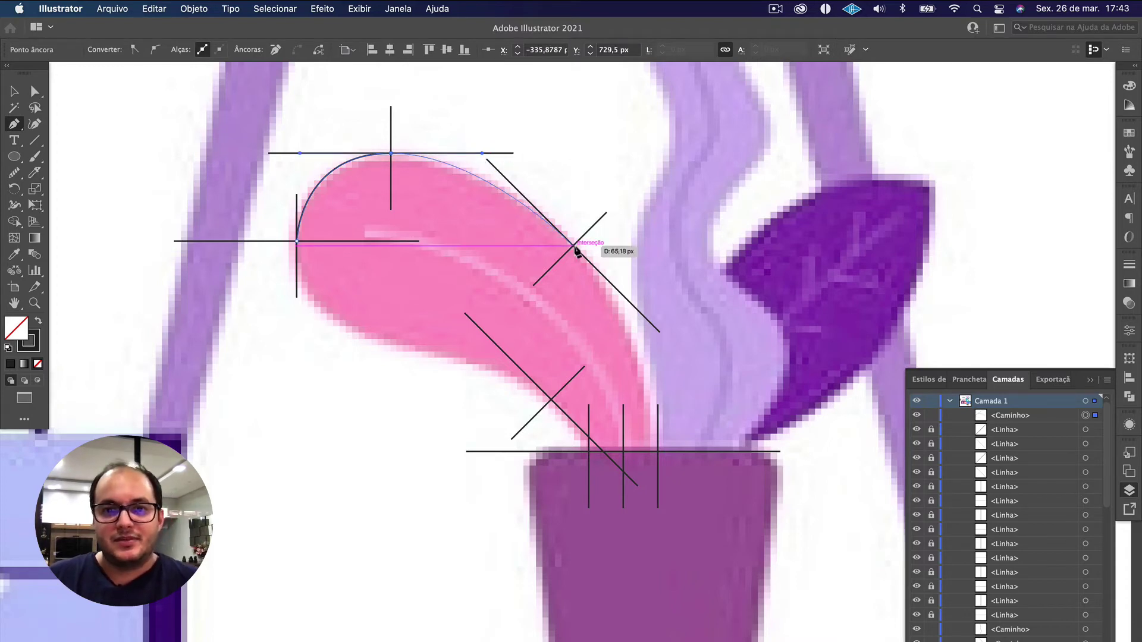
drag(573, 245, 592, 275)
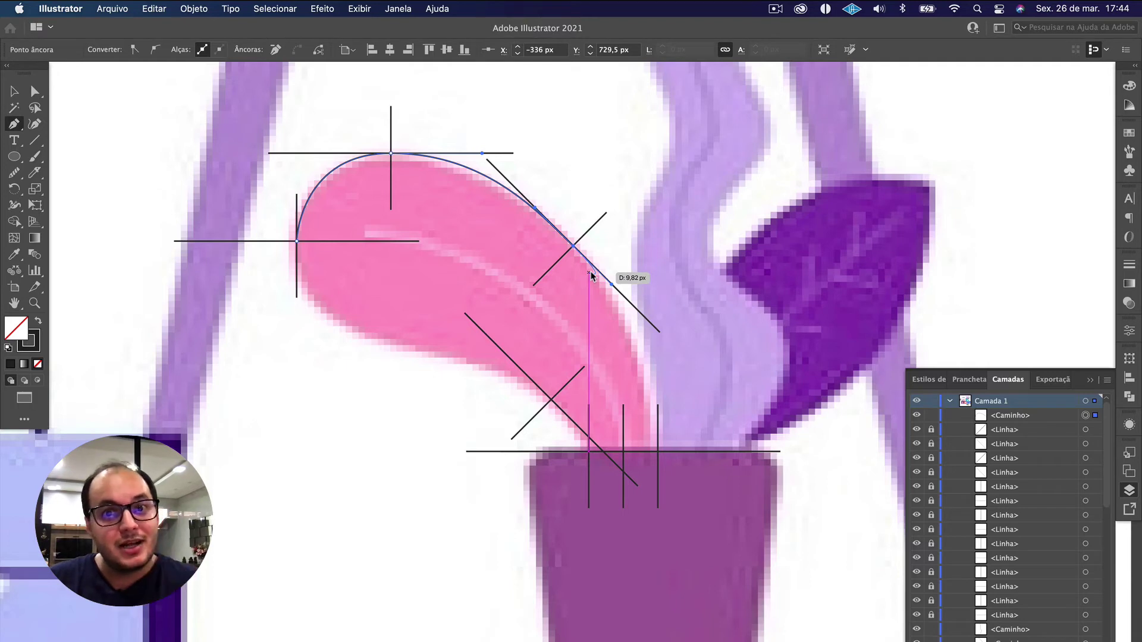
drag(592, 275, 592, 275)
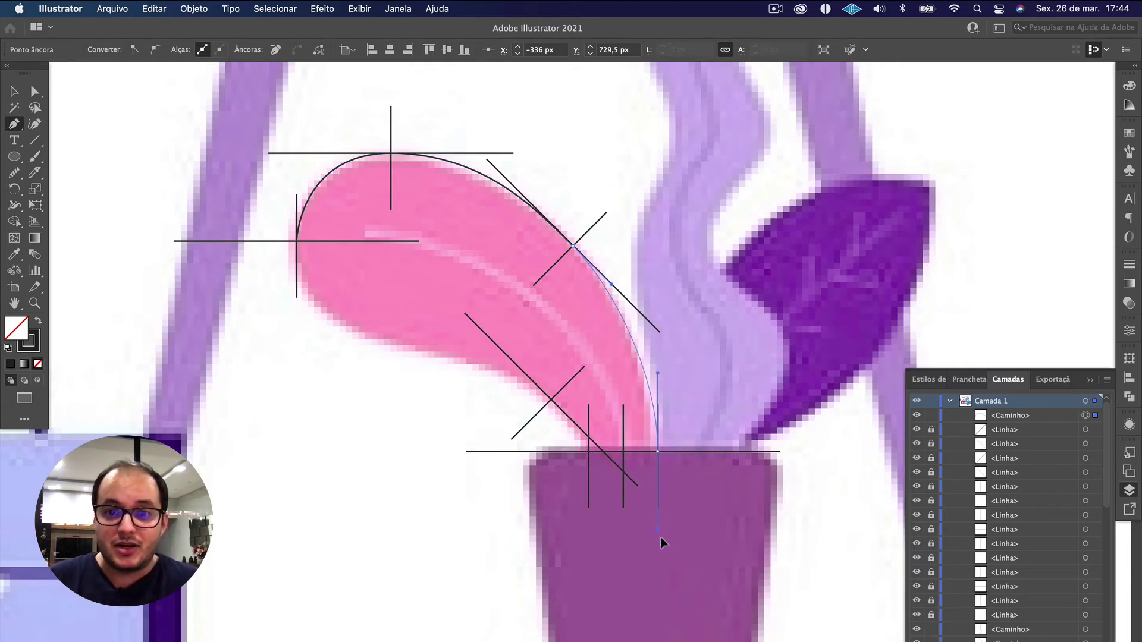
drag(662, 490, 665, 525)
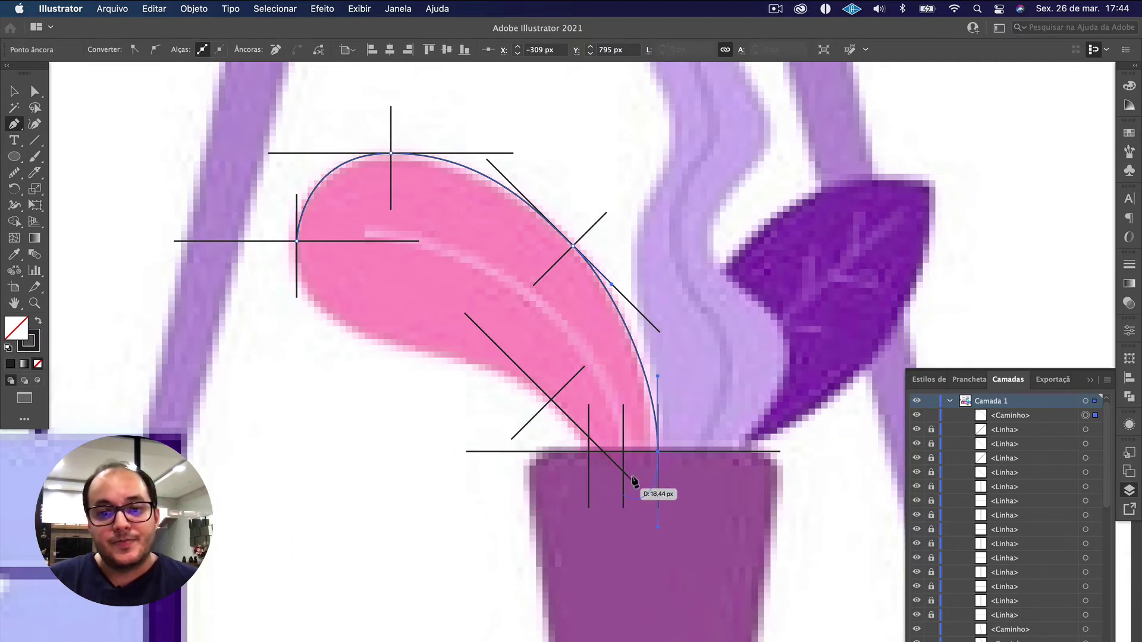
Step: Remove the outgoing handle from the path's anchor at the rightmost cross on the pot rim
scroll(658, 455, up, 5)
click(655, 441)
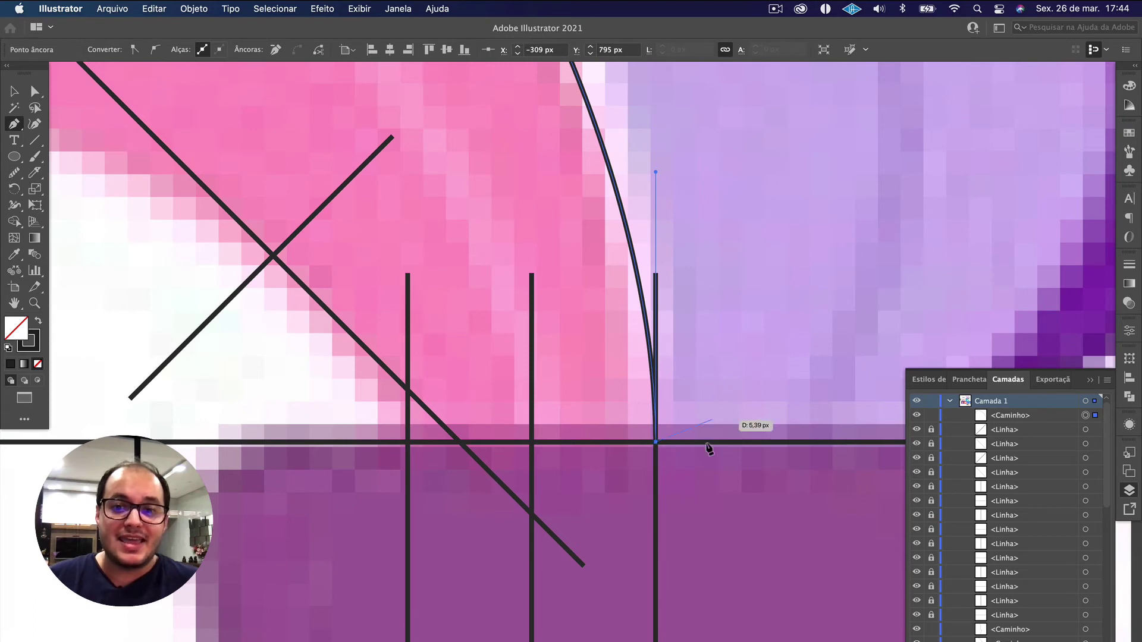
scroll(509, 202, down, 1)
scroll(509, 202, down, 4)
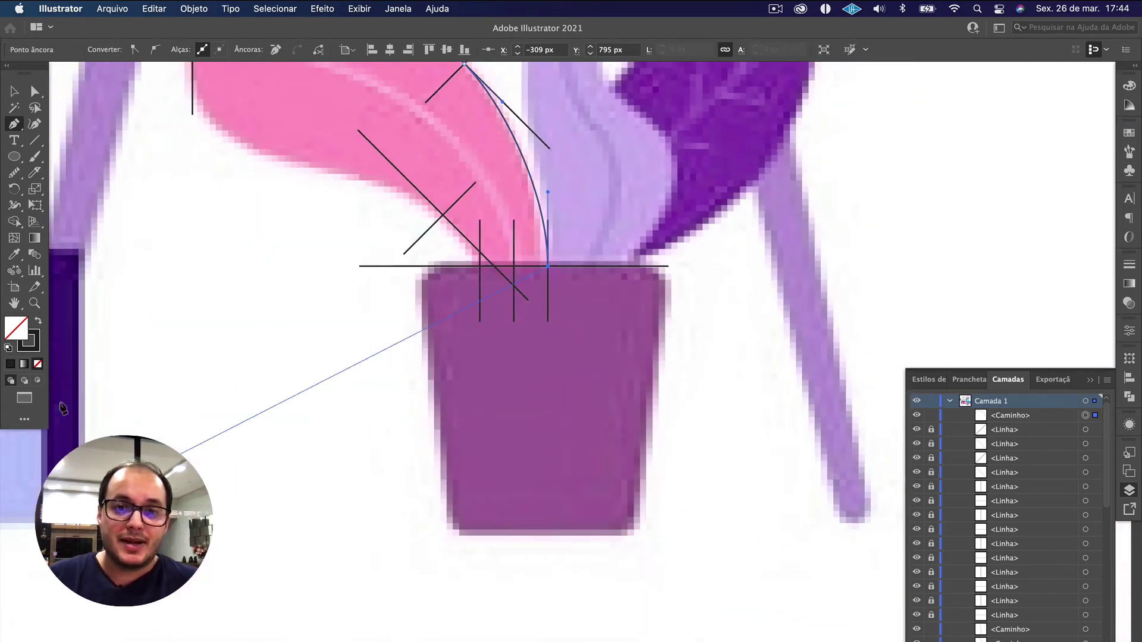
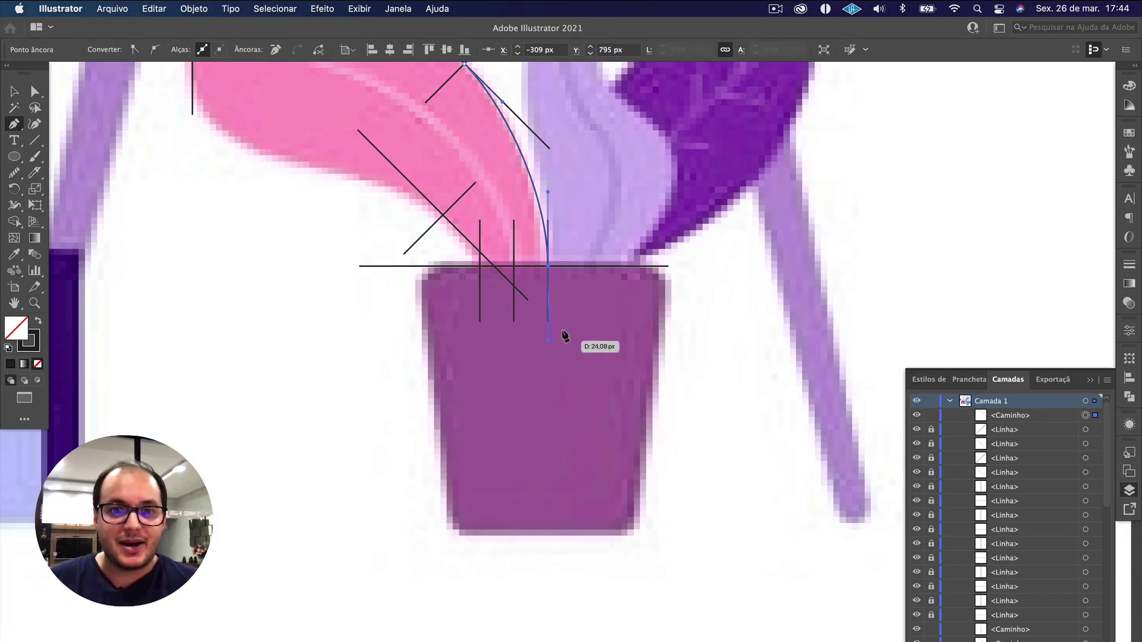
drag(531, 375, 558, 342)
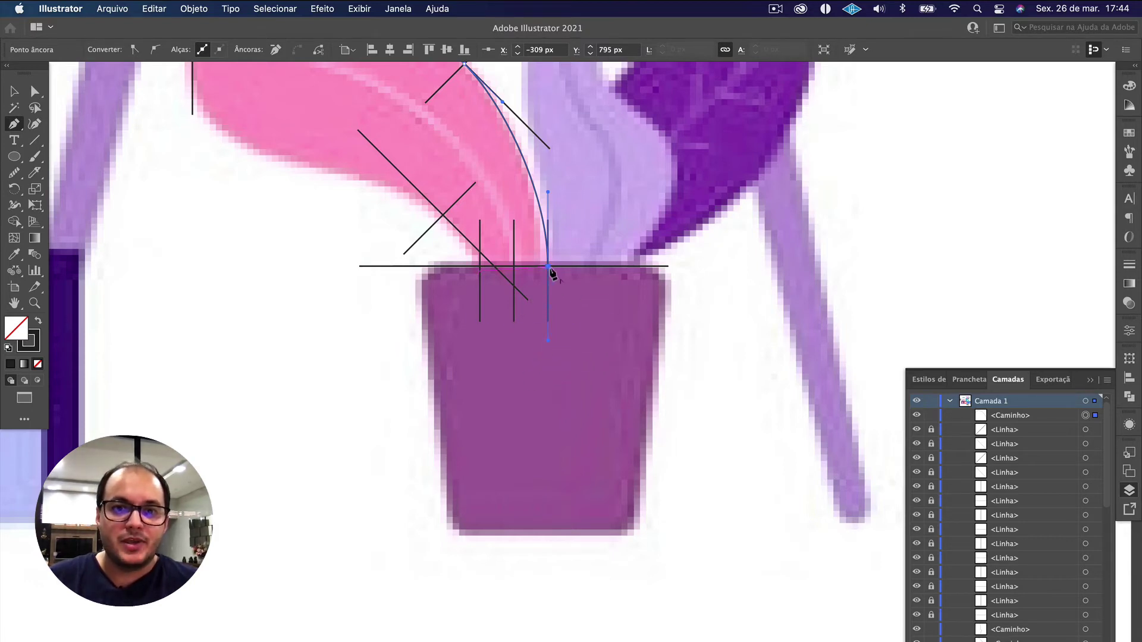
scroll(546, 265, up, 3)
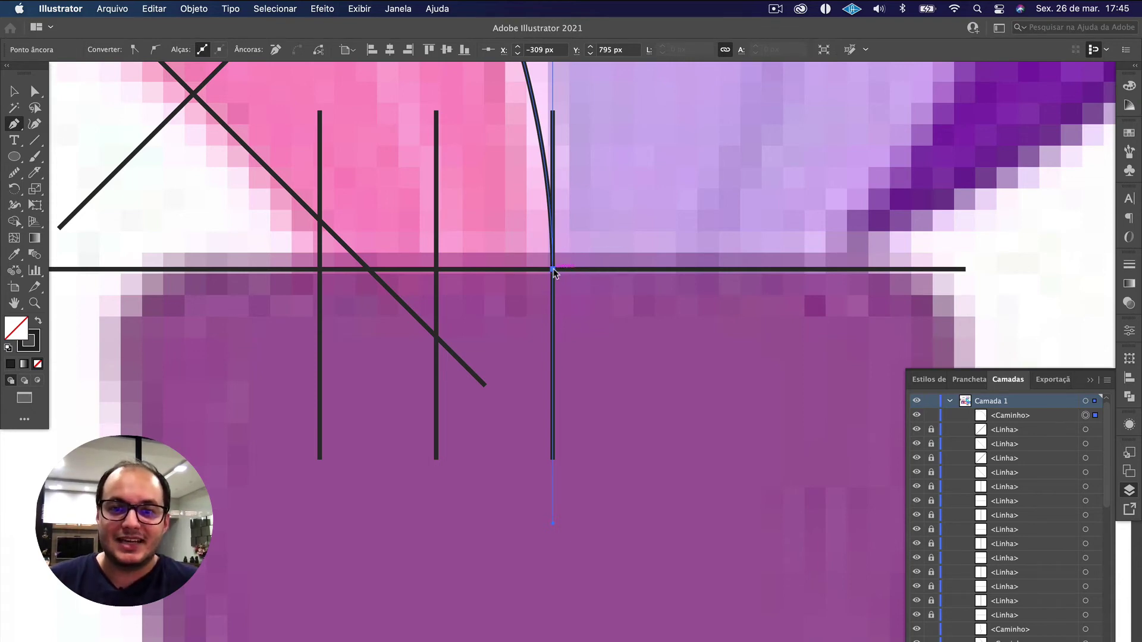
click(553, 269)
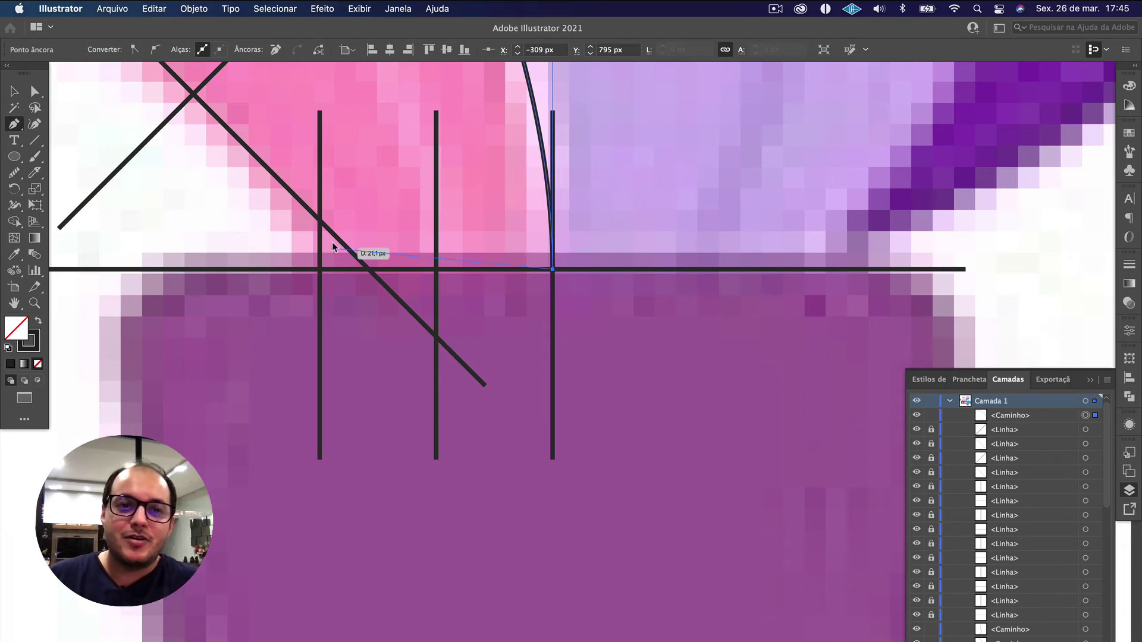
Step: Draw a straight base segment to the leftmost rim cross and curve the path to the leaf's lower diagonal cross
click(317, 273)
scroll(173, 189, down, 5)
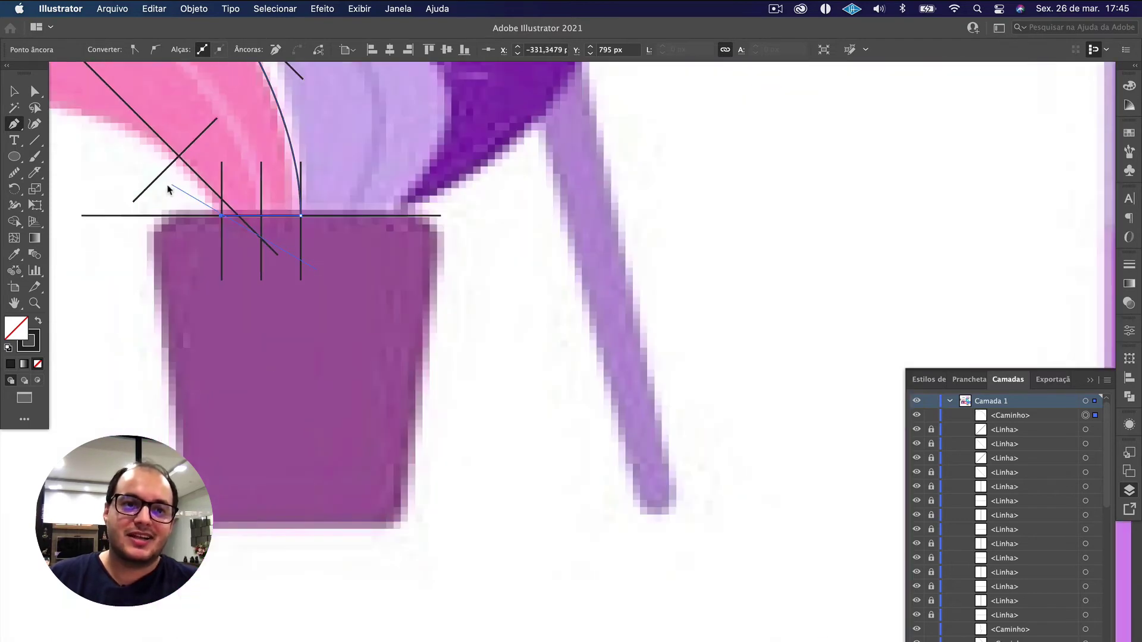
drag(168, 189, 489, 329)
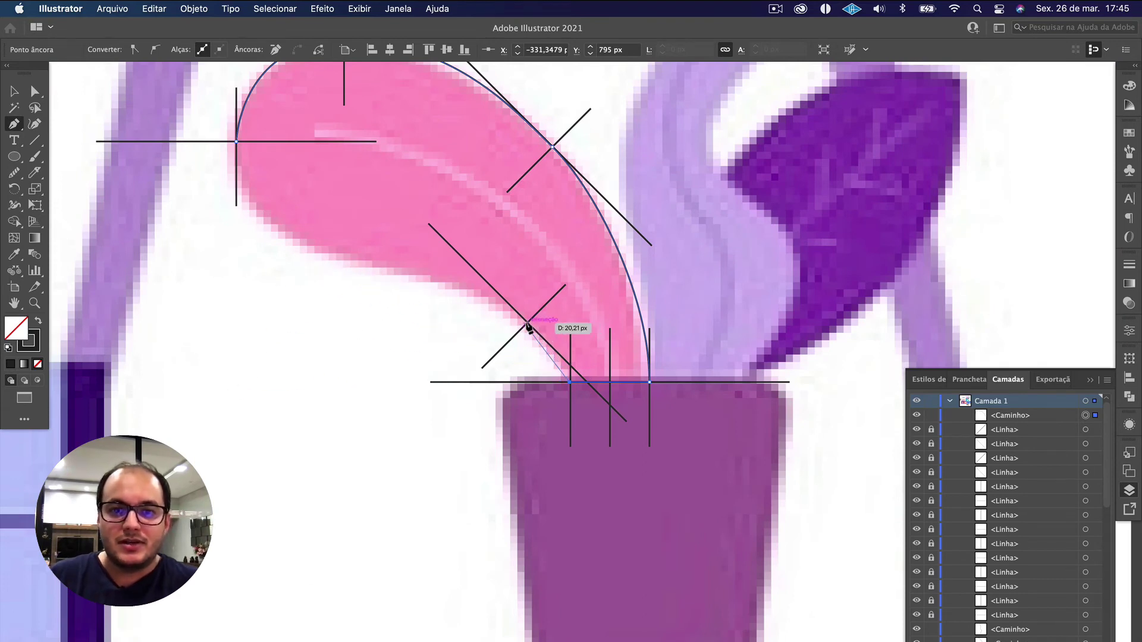
drag(528, 324, 472, 291)
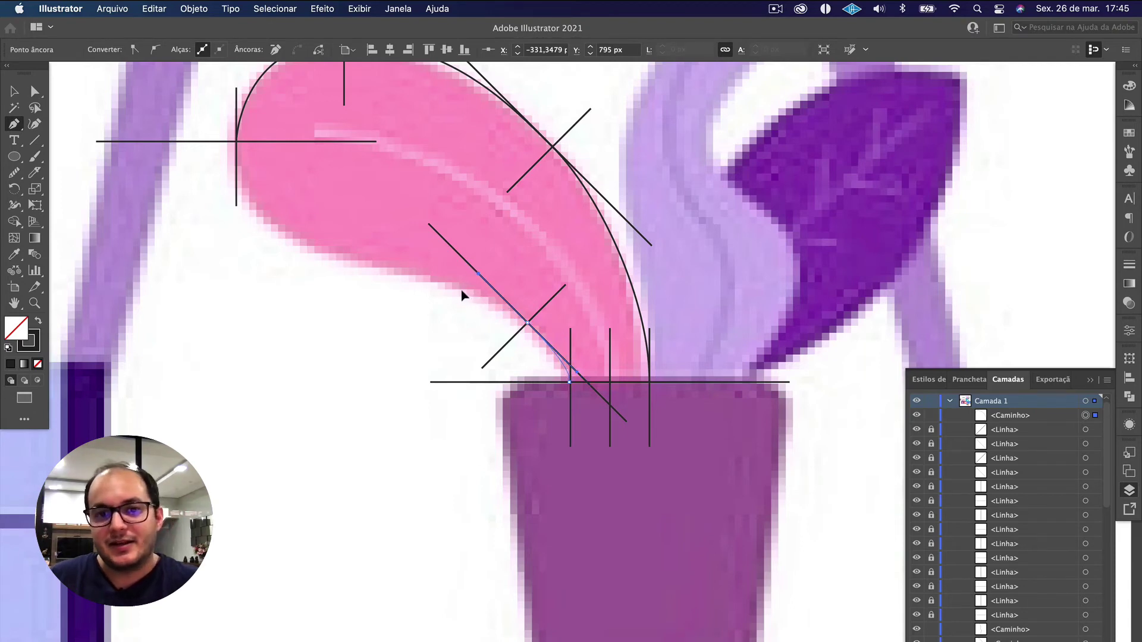
Step: Try to close the leaf path at its starting anchor on the left-edge cross, and undo the distorted curve
drag(459, 291, 266, 242)
scroll(265, 242, up, 3)
scroll(421, 323, up, 2)
scroll(426, 294, up, 3)
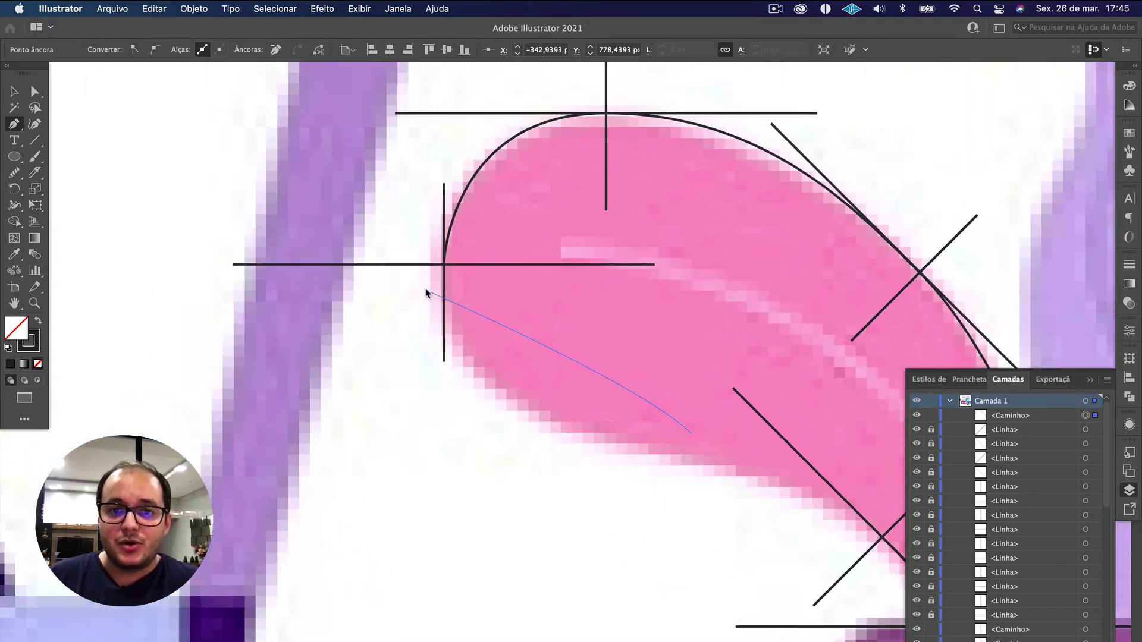
scroll(446, 265, down, 3)
click(445, 264)
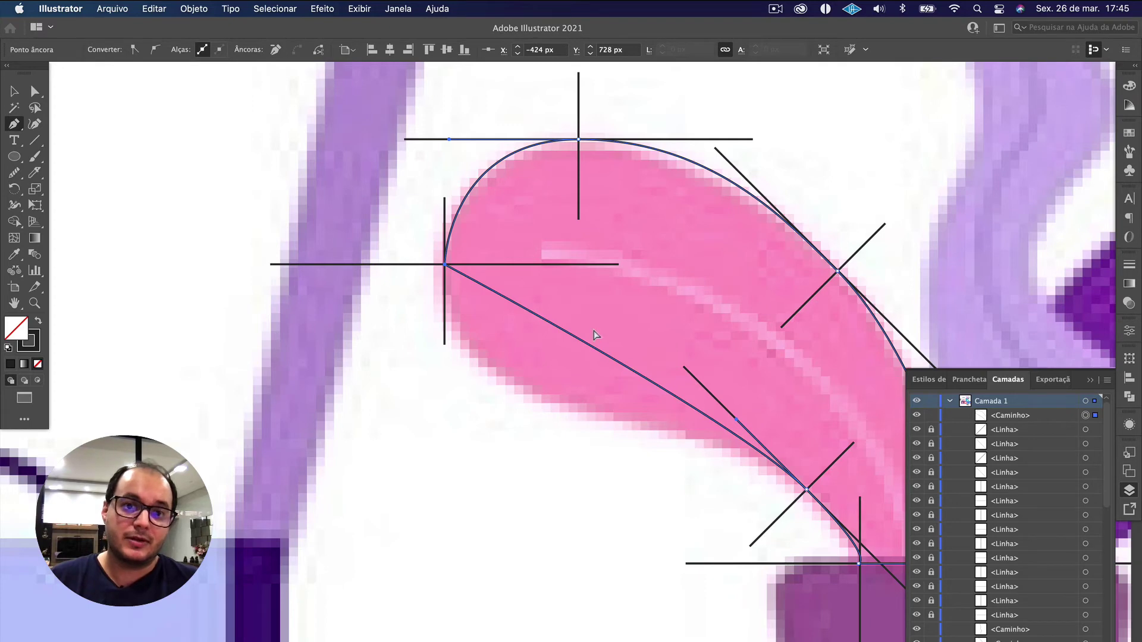
drag(445, 265, 448, 157)
scroll(446, 179, up, 5)
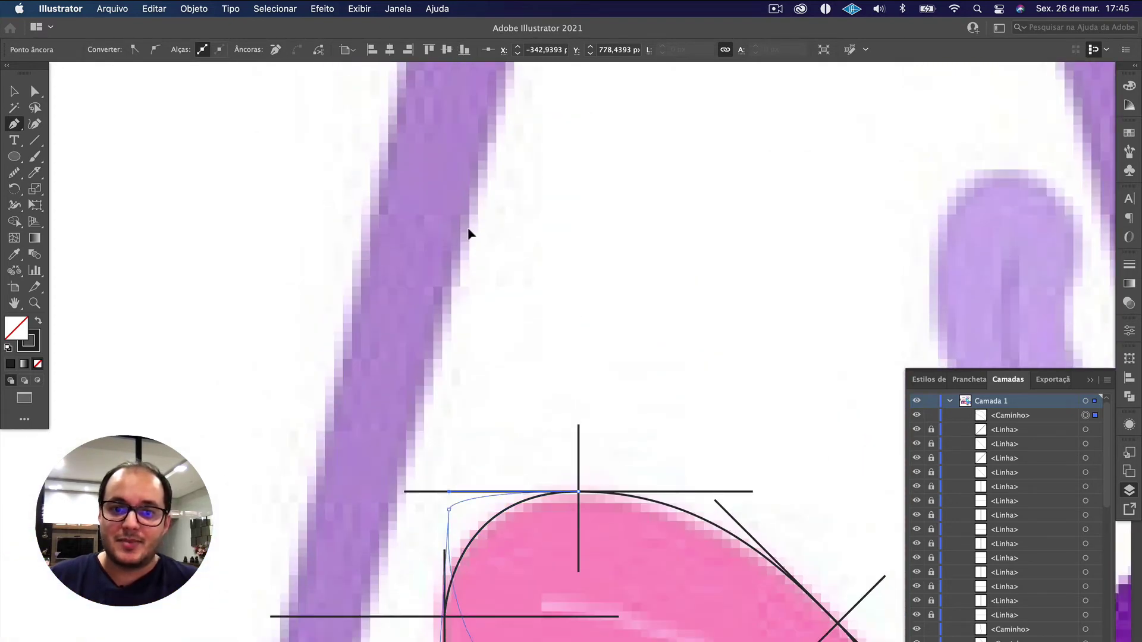
scroll(464, 390, down, 2)
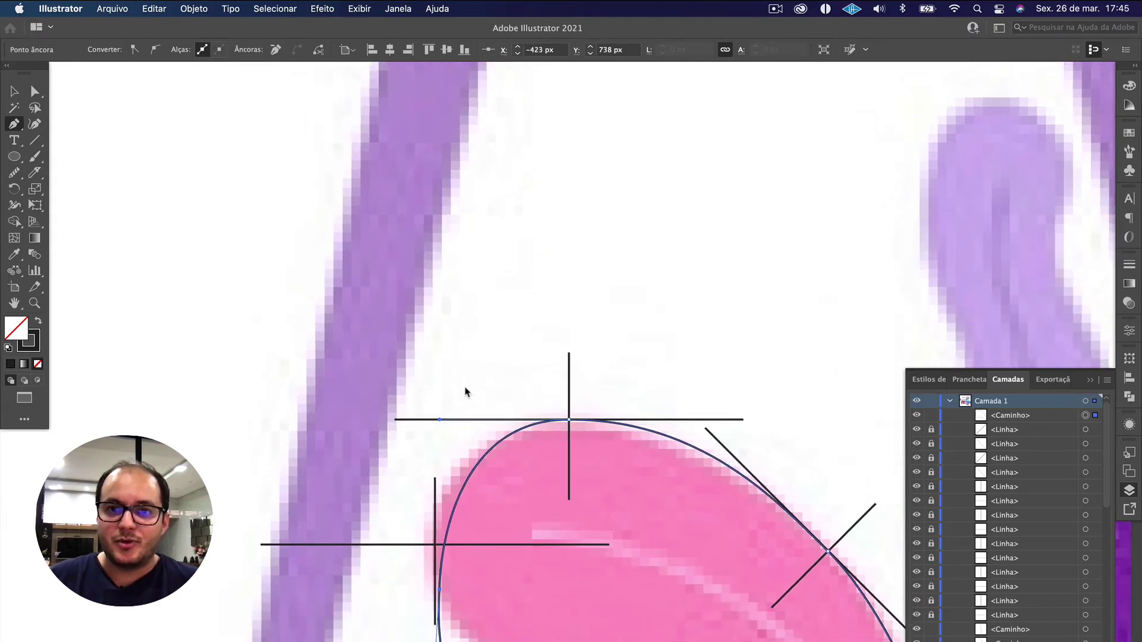
scroll(465, 390, down, 3)
key(super+z)
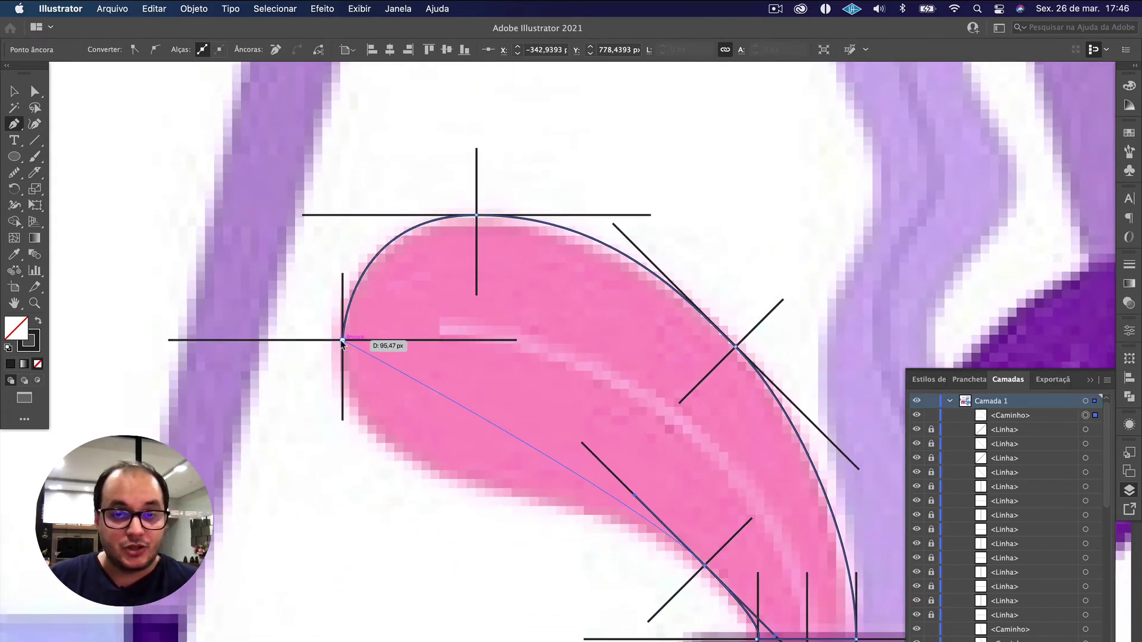
Step: Close the leaf path at its starting anchor with a vertical handle that follows the leaf's lower edge, and deselect it
drag(342, 340, 337, 146)
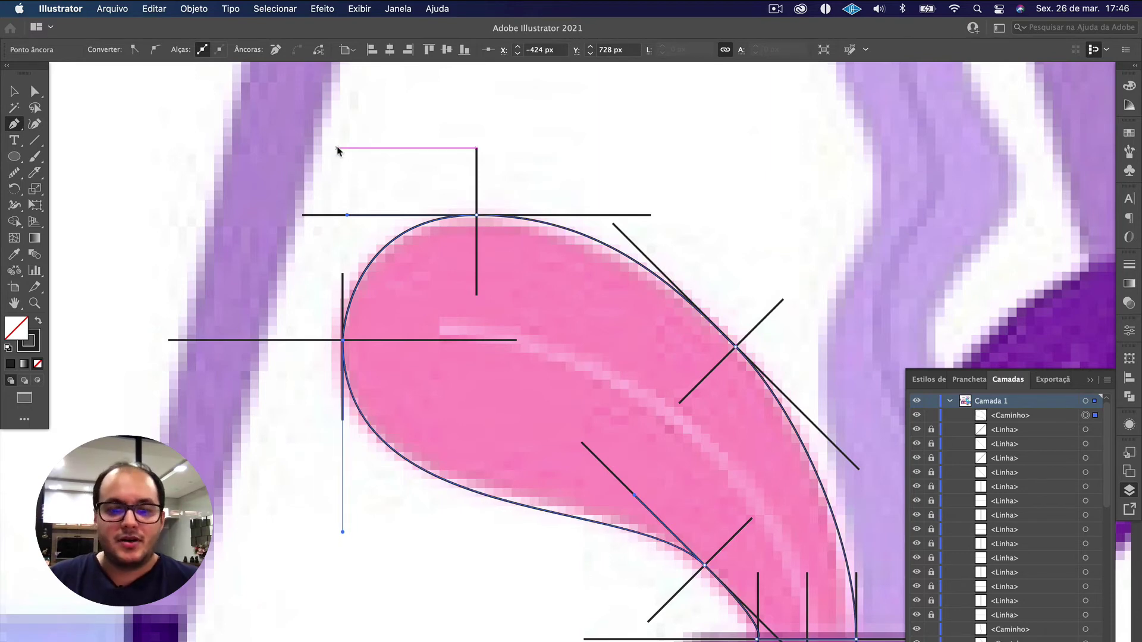
key(v)
click(337, 145)
scroll(337, 145, down, 1)
drag(469, 265, 349, 236)
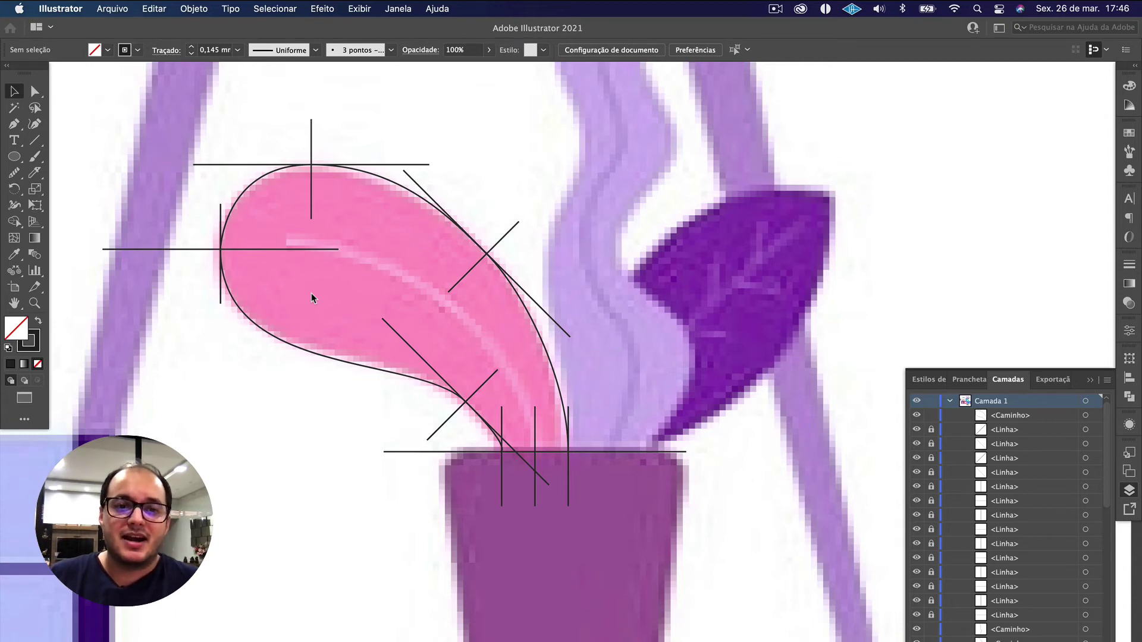
Step: Move the closed leaf outline horizontally off the plant to the empty area beside it and deselect it
scroll(311, 297, down, 2)
drag(310, 330, 615, 187)
click(792, 443)
Step: Shorten and redirect the lower handle of the stem's diagonal anchor to smooth the curve into the leaf's base
scroll(704, 444, up, 3)
click(684, 309)
key(a)
click(665, 253)
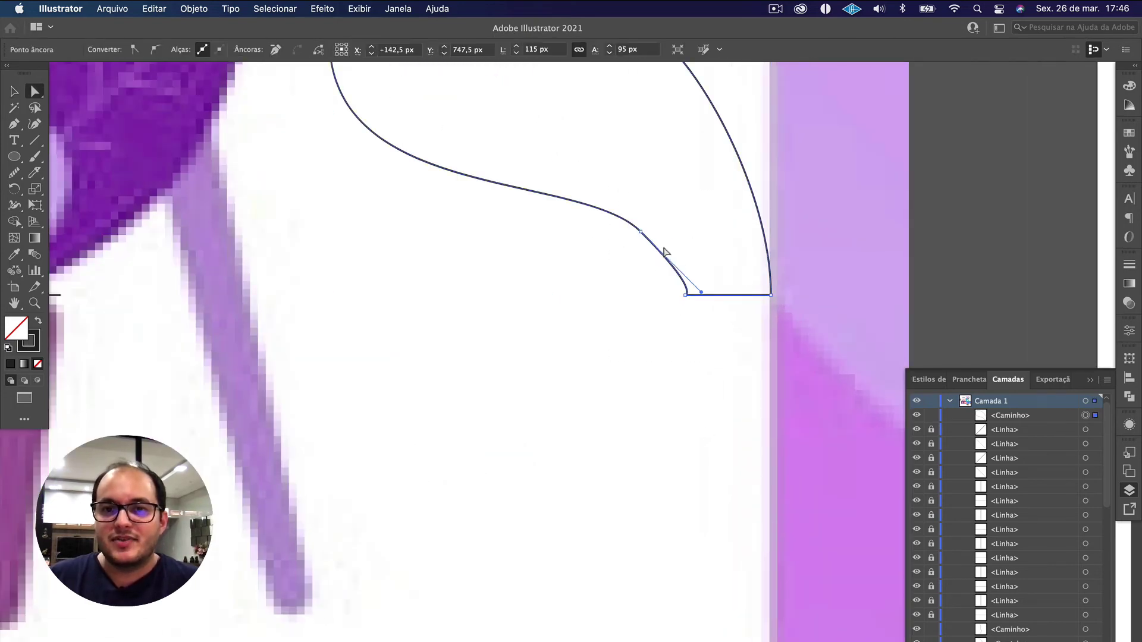
drag(702, 291, 684, 269)
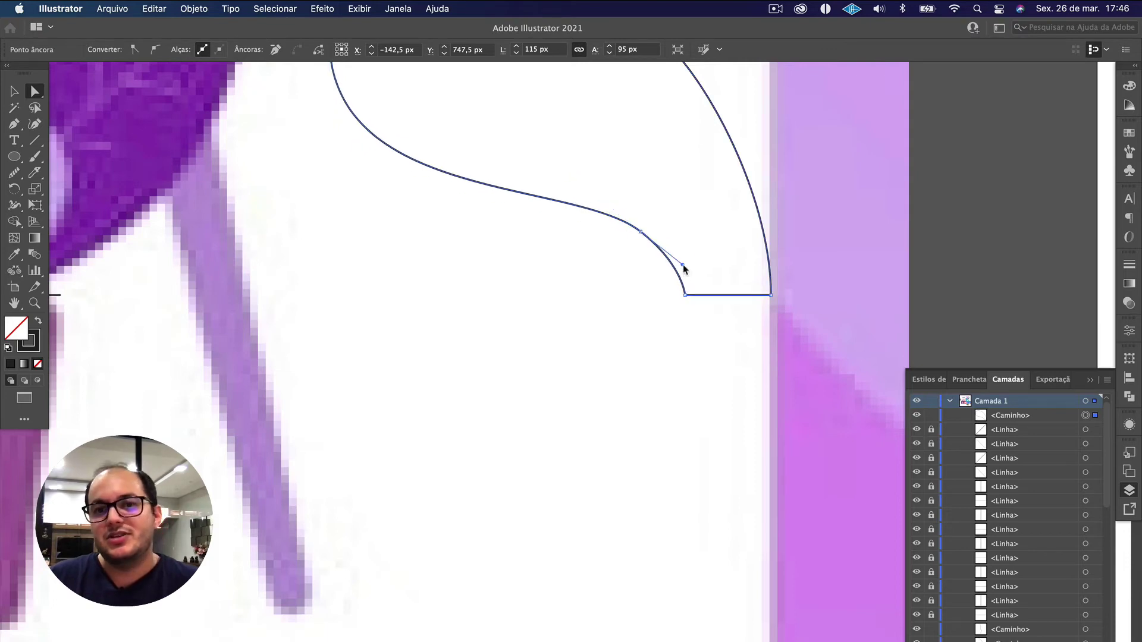
scroll(683, 271, down, 3)
key(v)
click(650, 319)
scroll(650, 319, down, 3)
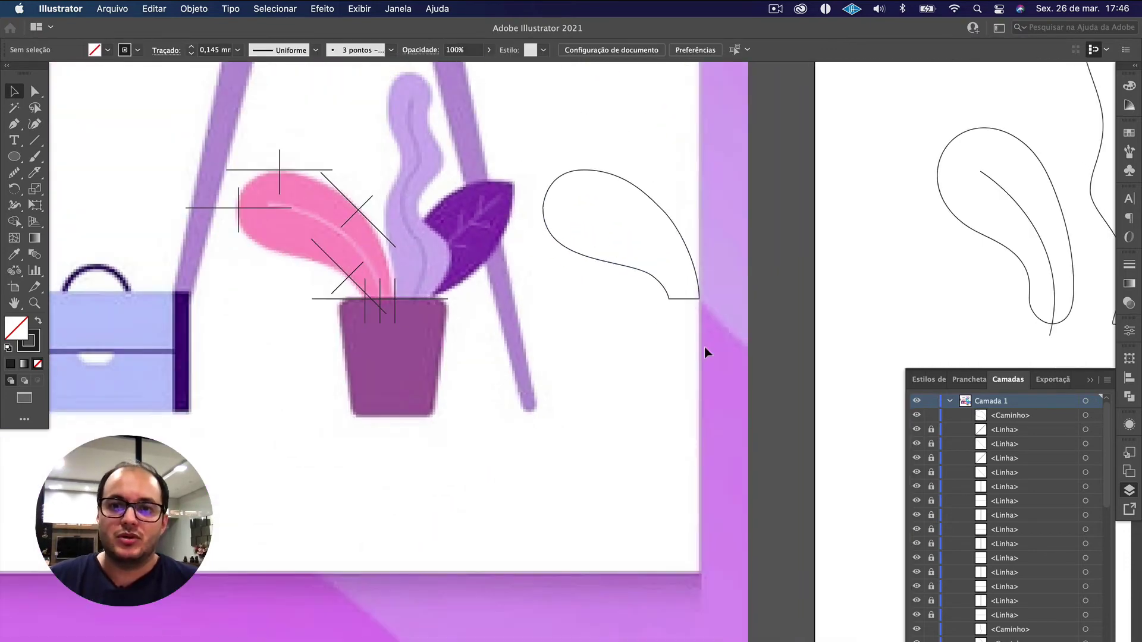
Step: Select the moved leaf outline to examine its anchor points and deselect it
drag(704, 349, 626, 177)
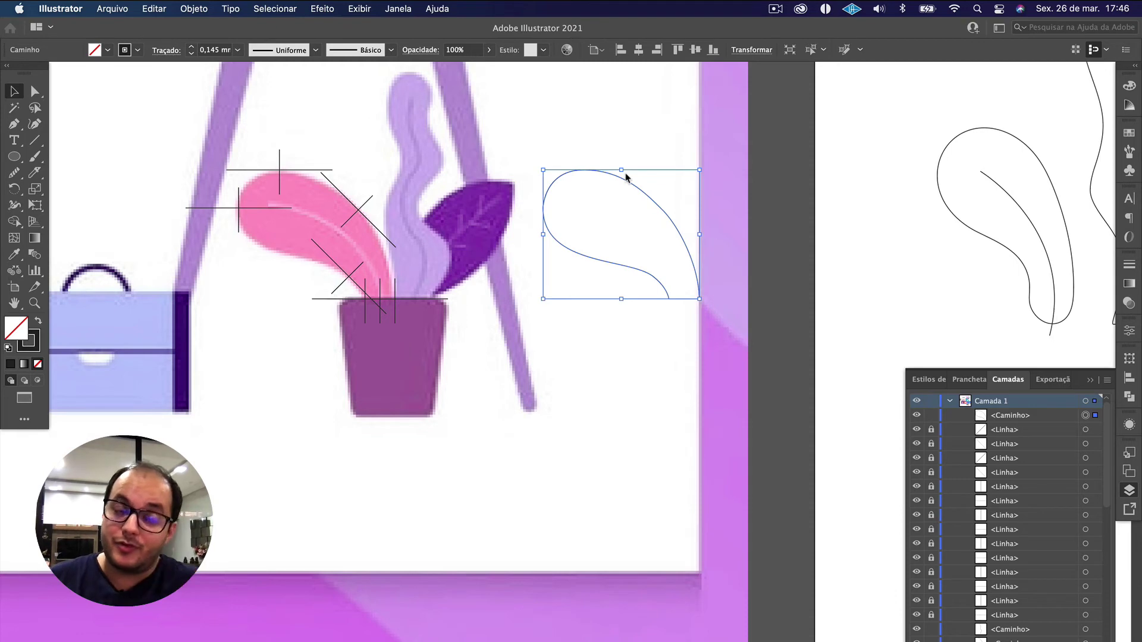
scroll(626, 222, down, 1)
drag(625, 217, 487, 224)
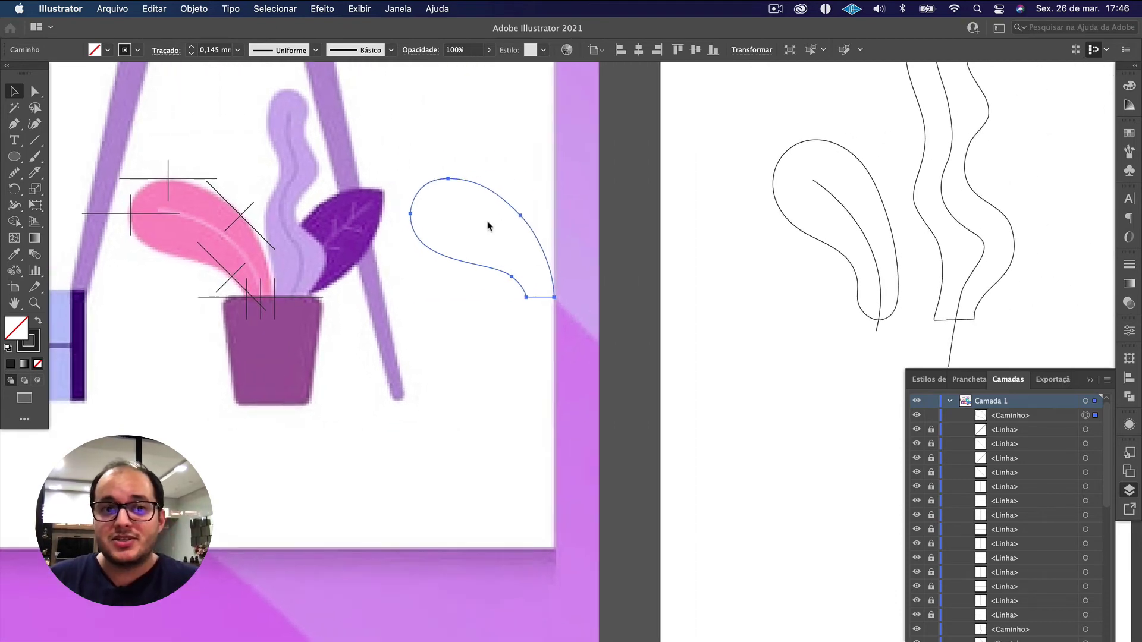
drag(486, 285, 547, 328)
click(510, 347)
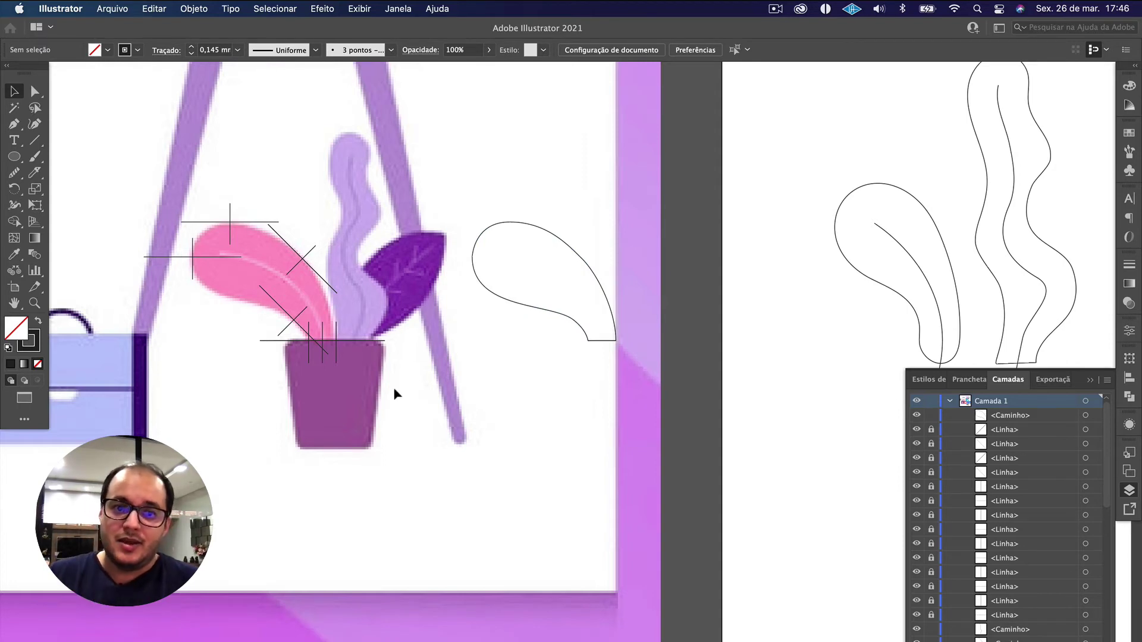
Step: Unlock all the locked guide crosses around the pink leaf and clear the selection
drag(395, 393, 209, 218)
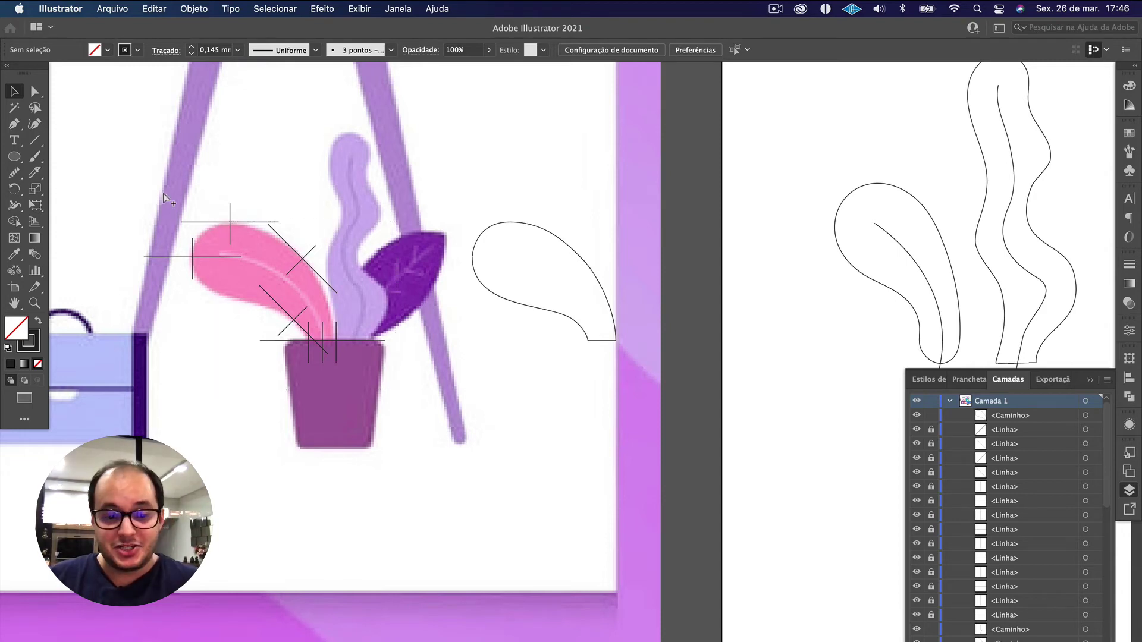
key(super+alt+2)
click(698, 482)
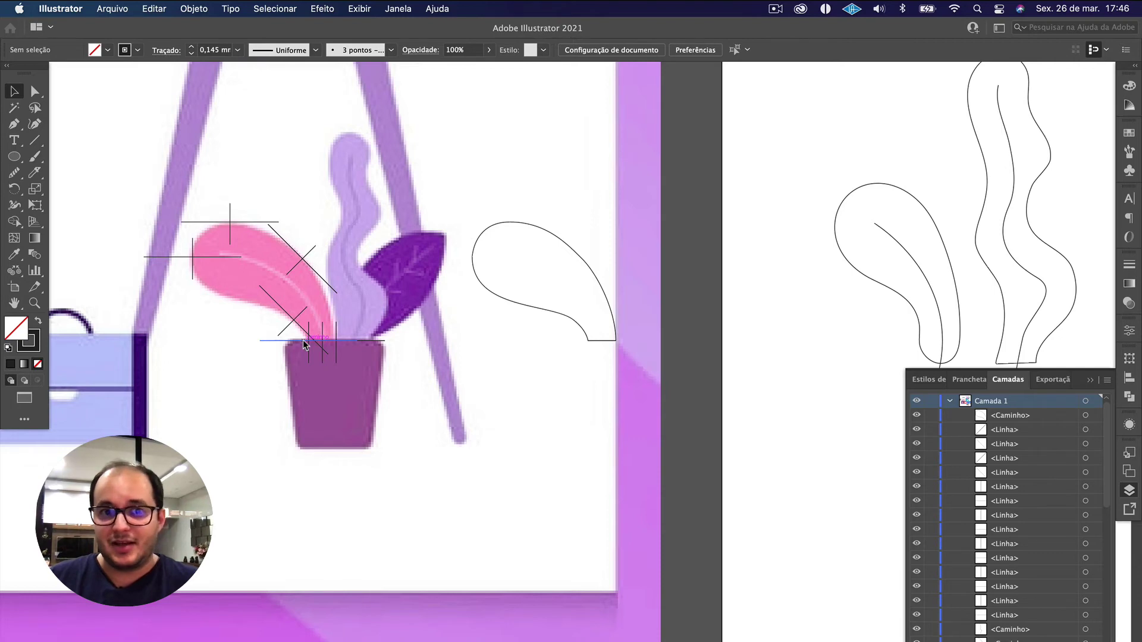
scroll(303, 343, down, 2)
scroll(405, 312, right, 2)
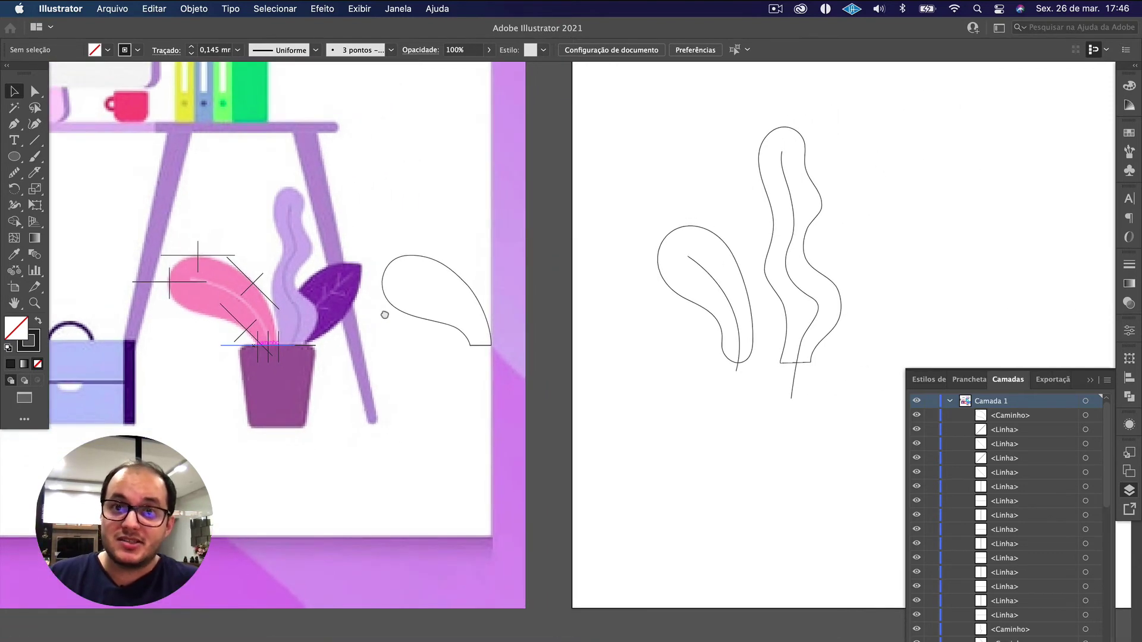
scroll(510, 338, right, 3)
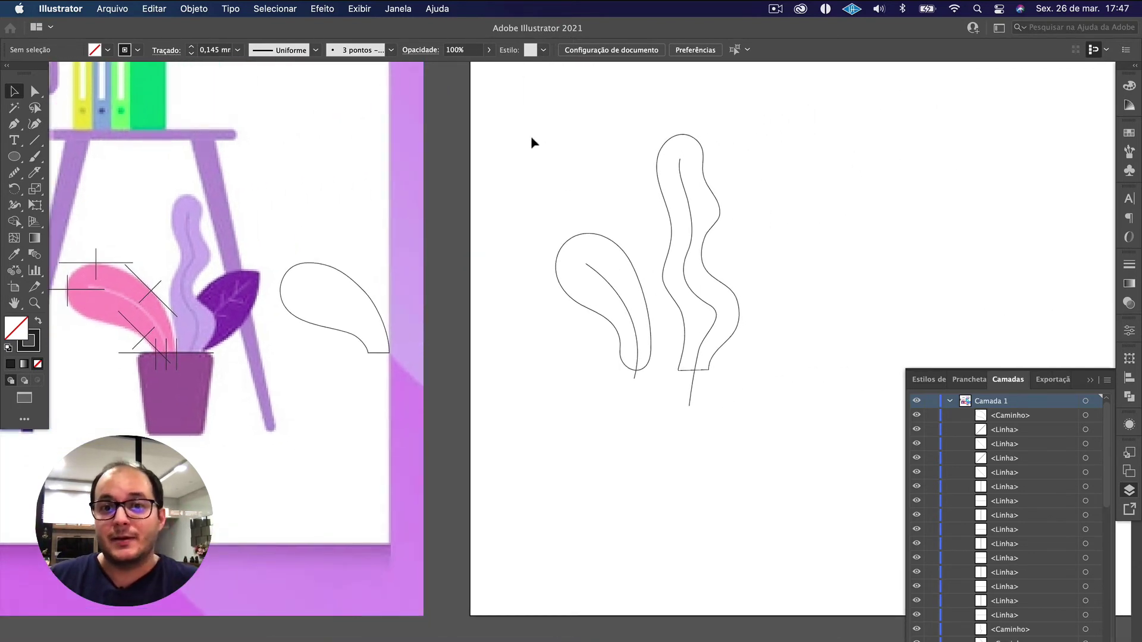
drag(531, 137, 715, 445)
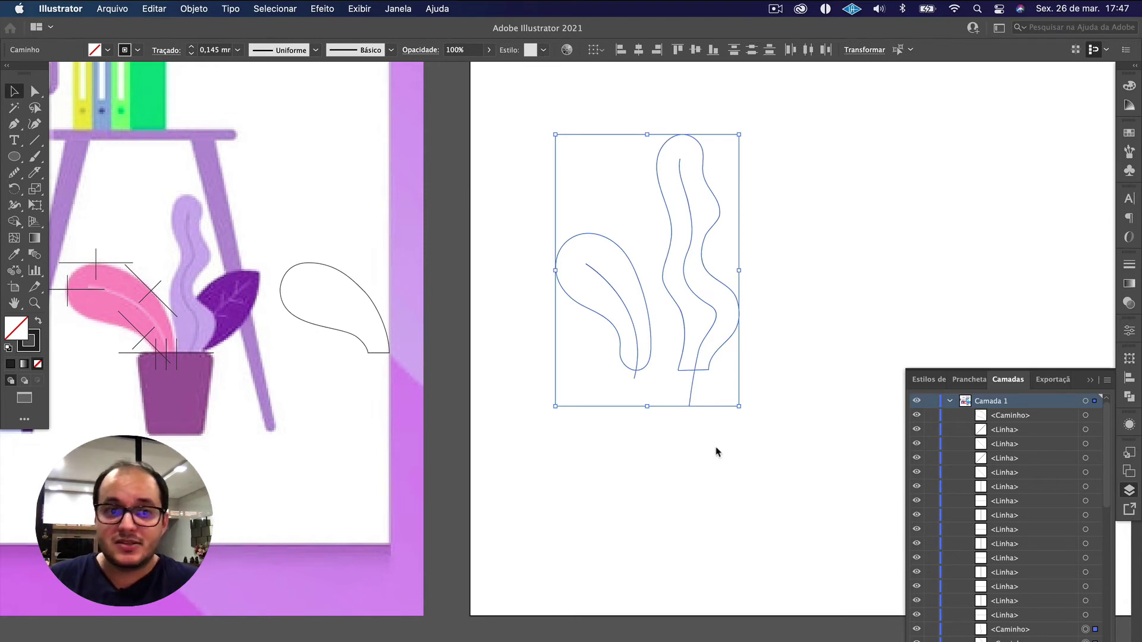
click(253, 310)
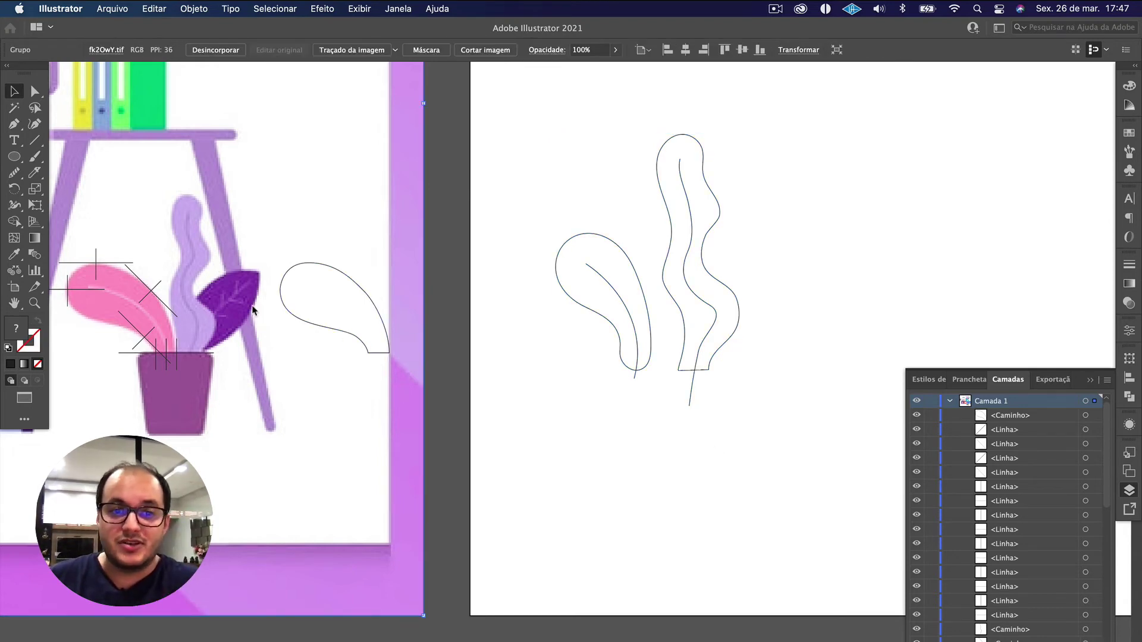
drag(194, 336, 449, 344)
drag(484, 403, 346, 267)
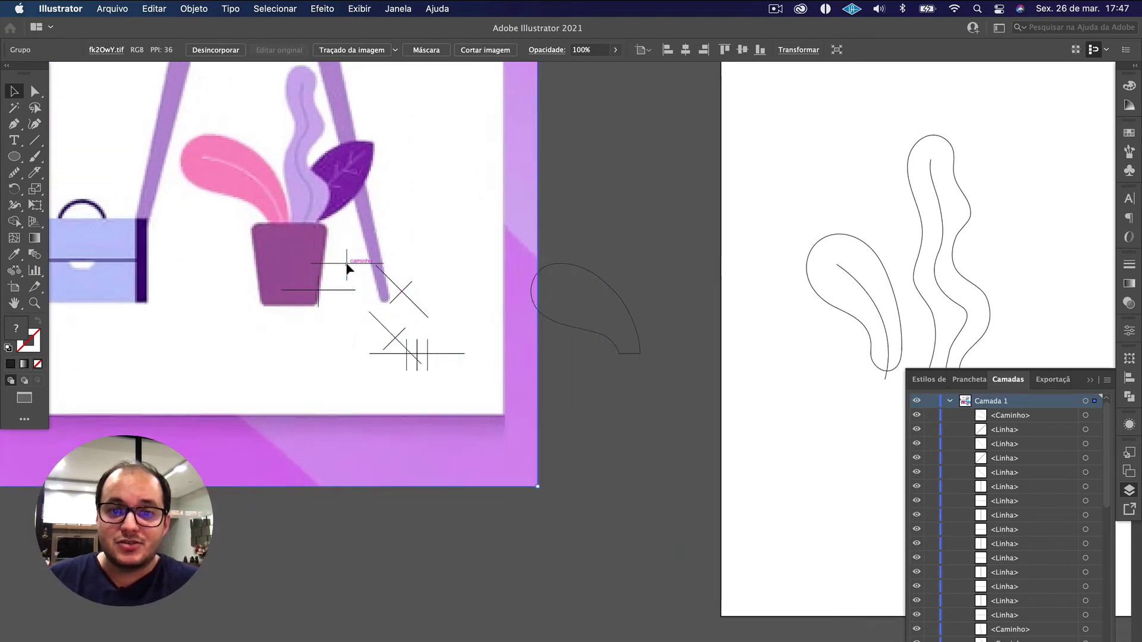
key(super+z)
key(super+shift+a)
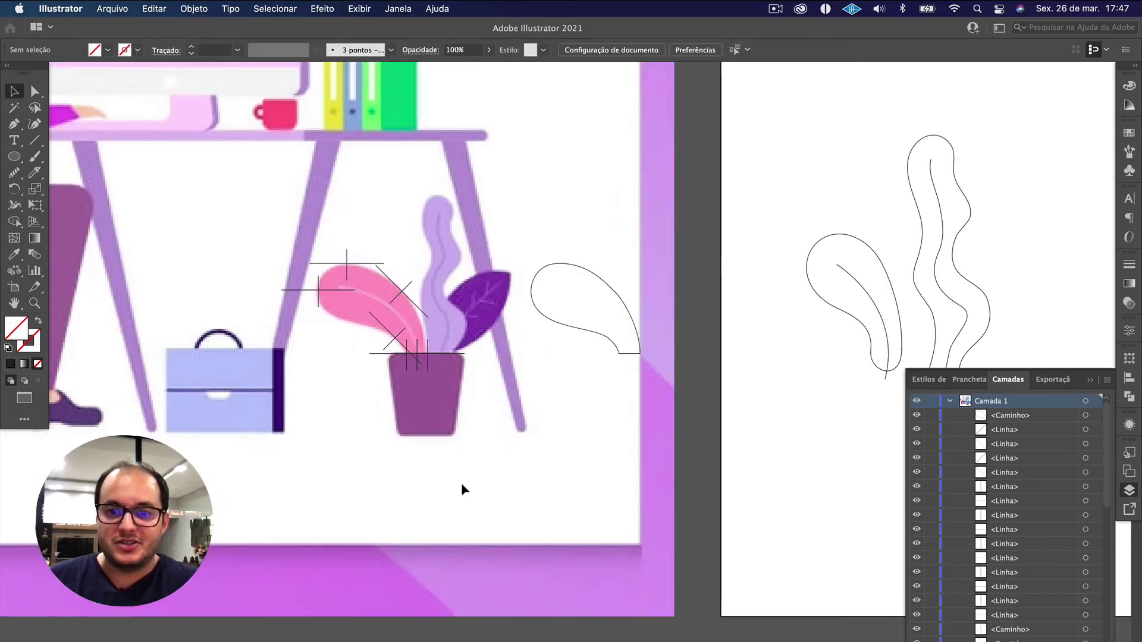
Step: Select all the guide crosses around the pink leaf and delete them
drag(475, 443, 268, 226)
scroll(268, 227, up, 2)
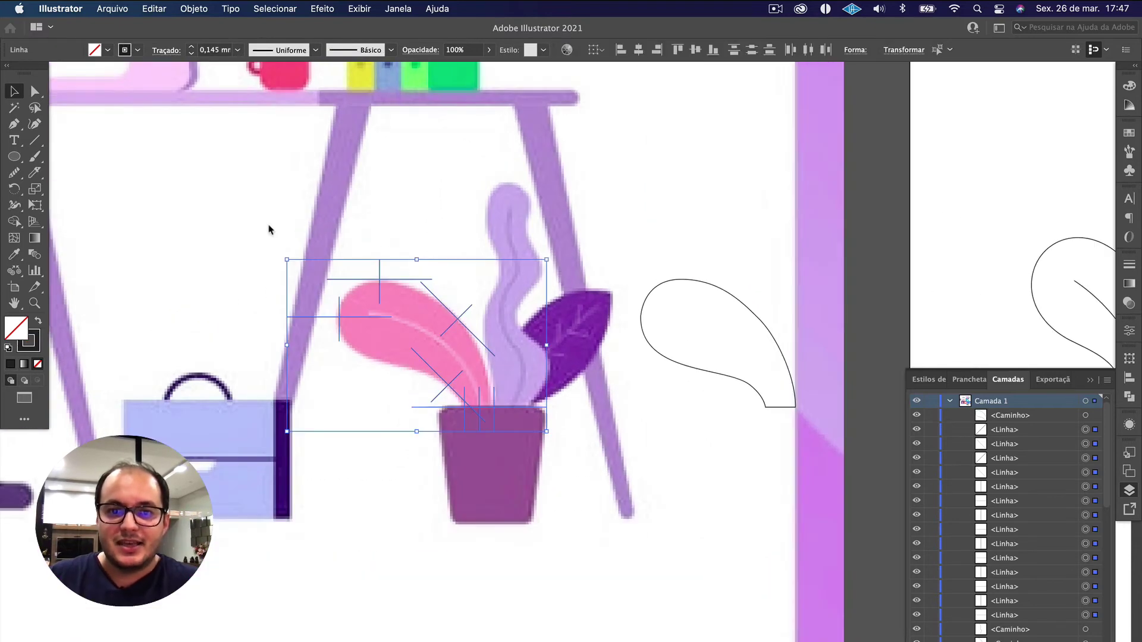
key(Delete)
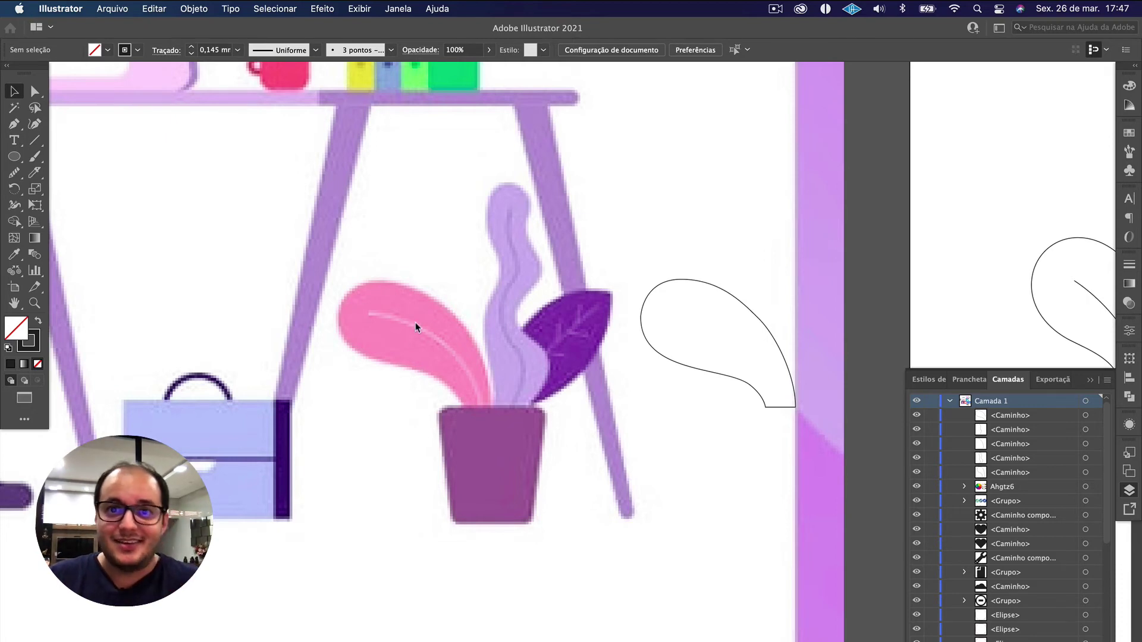
Step: Delete the traced leaf outline beside the plant and bring the sketched plant outlines on the neighbouring artboard into view
scroll(416, 322, down, 3)
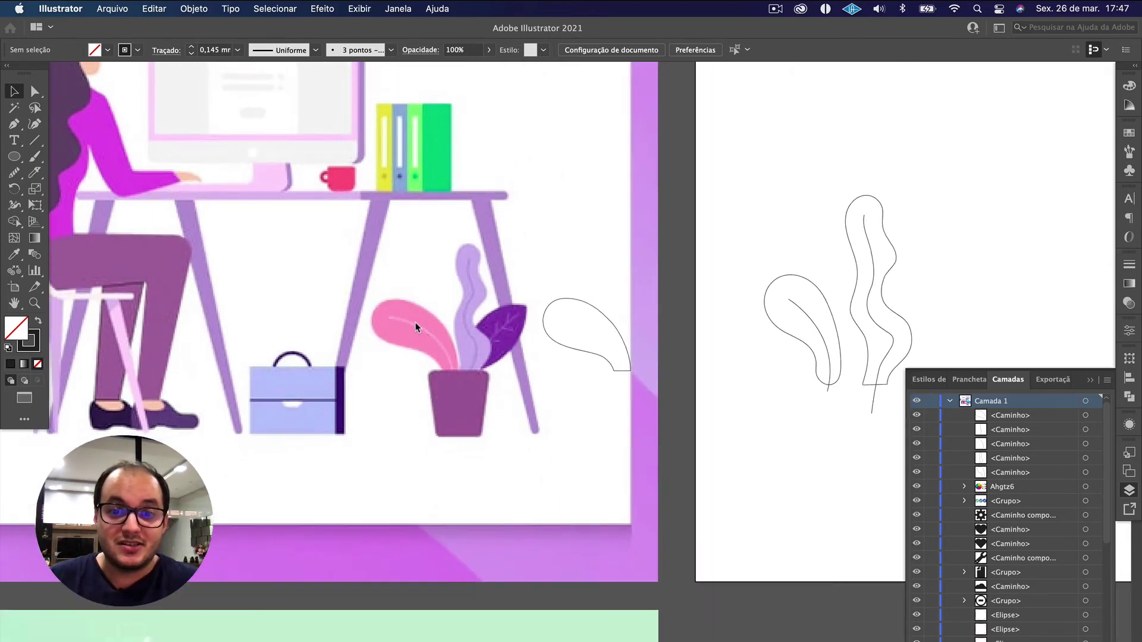
scroll(441, 307, right, 3)
drag(401, 302, 509, 430)
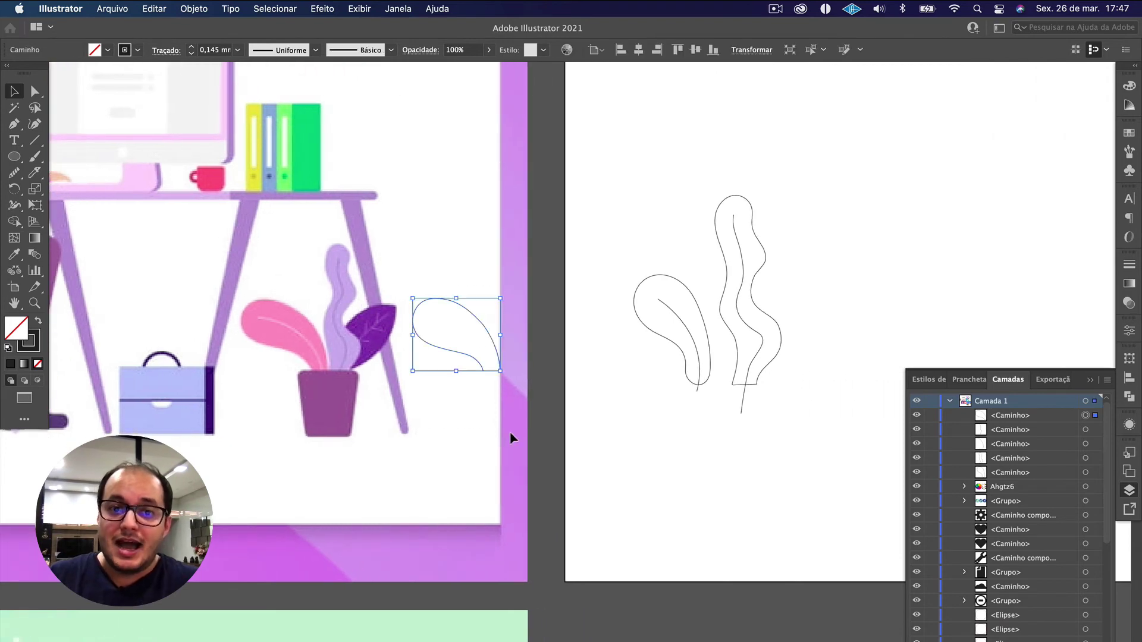
key(Delete)
scroll(524, 305, right, 2)
scroll(523, 305, right, 1)
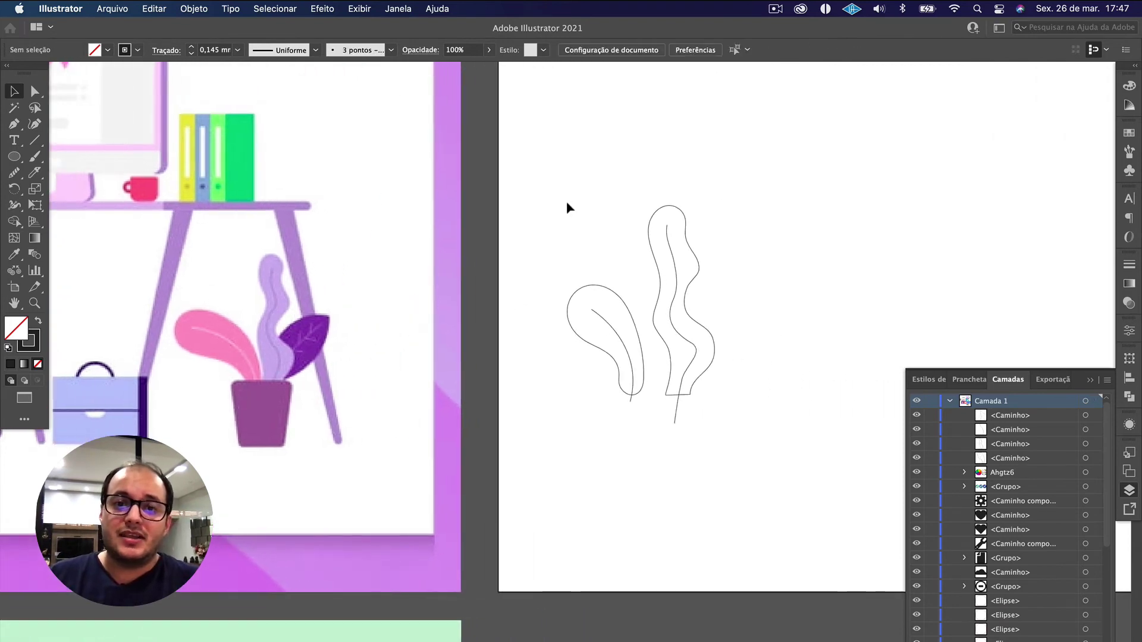
drag(558, 182, 744, 468)
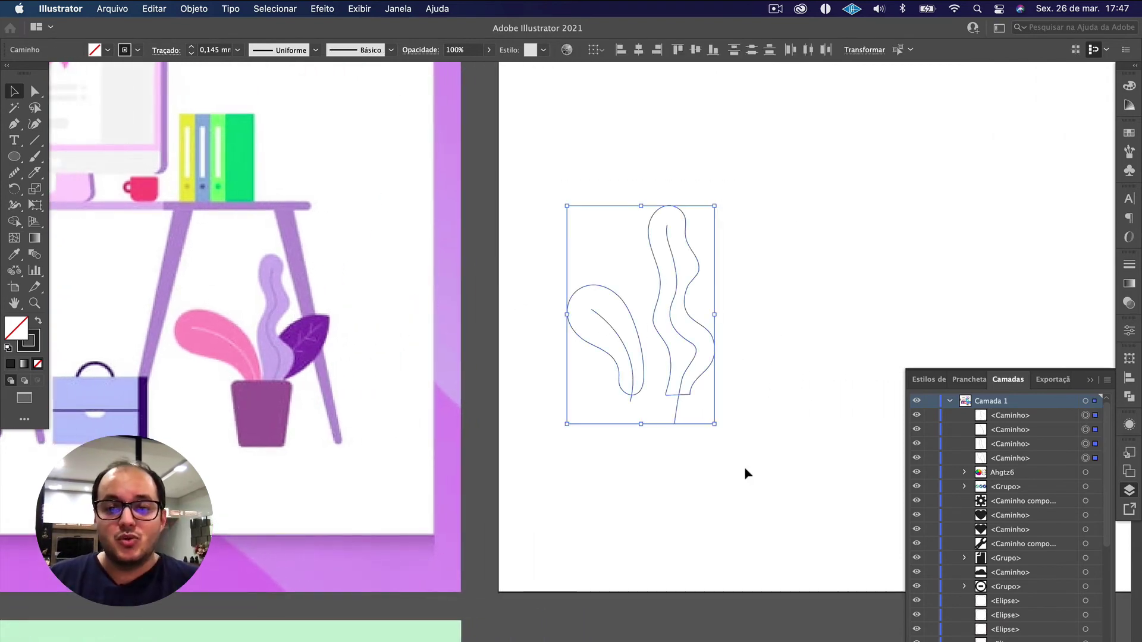
click(768, 376)
scroll(752, 388, right, 3)
scroll(752, 387, down, 1)
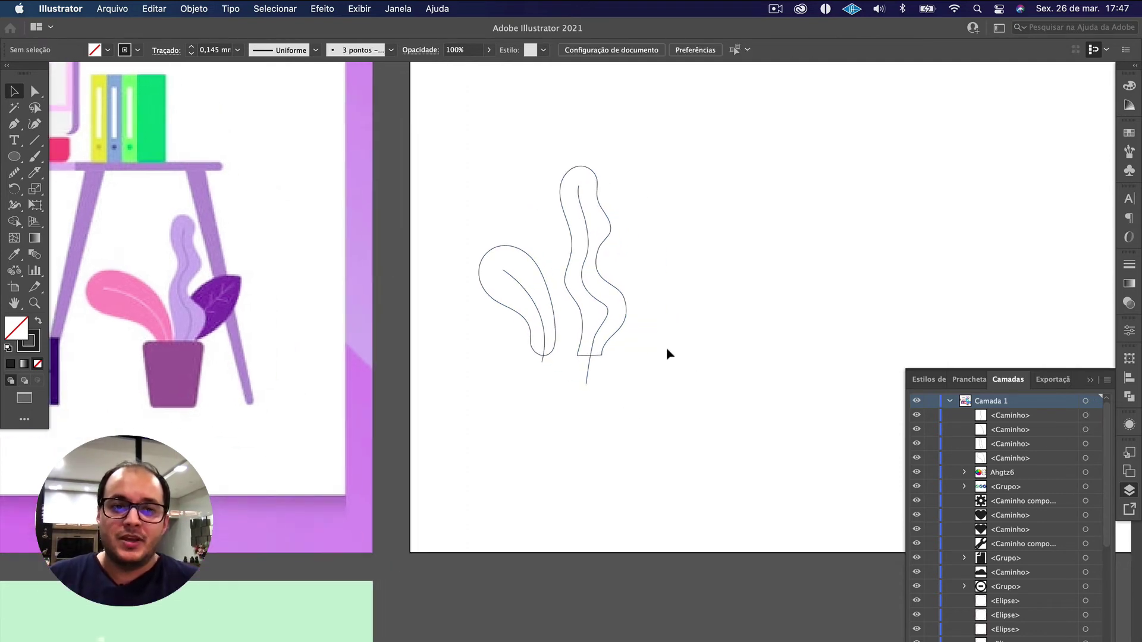
scroll(699, 331, right, 2)
scroll(698, 331, down, 1)
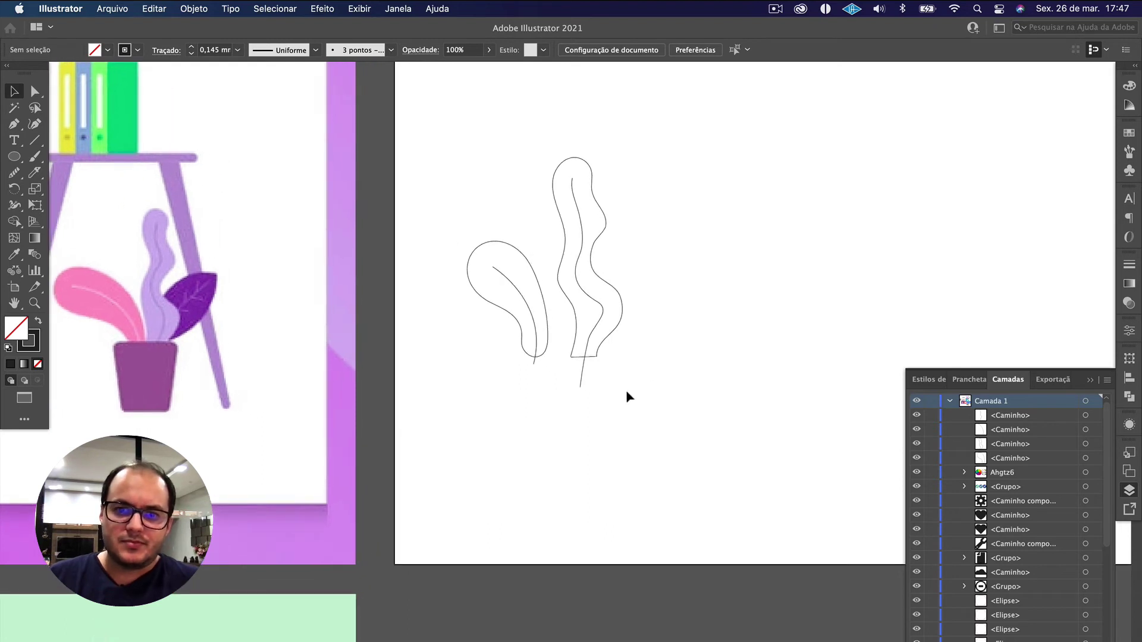
Step: Draw a circle beside the wavy leaf outline, add an overlapping copy directly below it, and select both circles
key(a)
key(l)
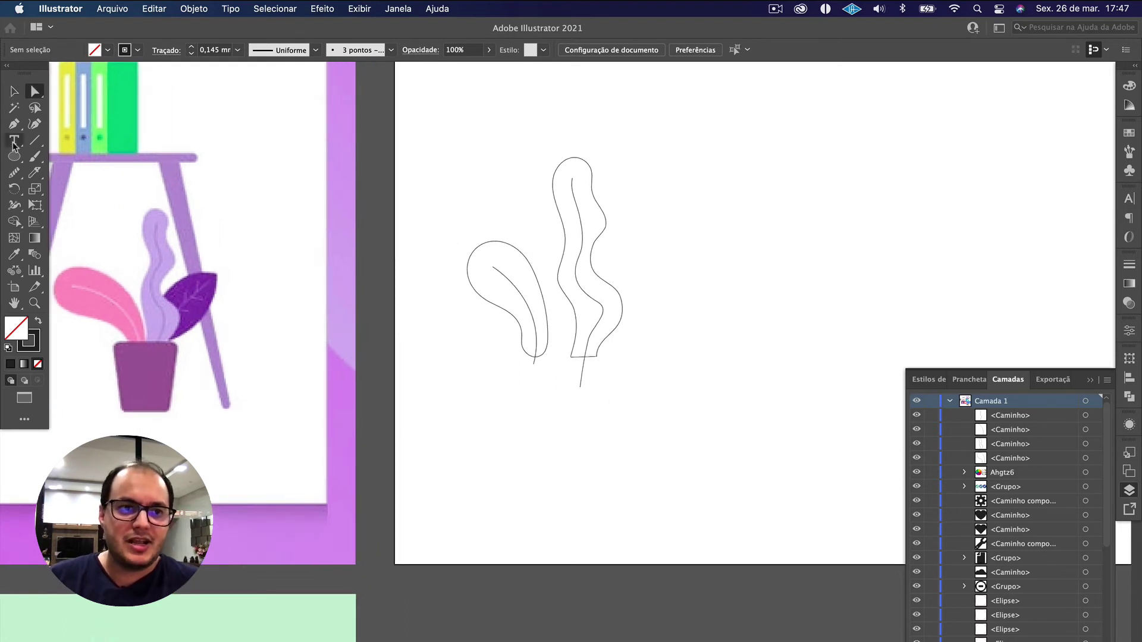
drag(699, 257, 738, 374)
key(v)
drag(781, 446, 657, 98)
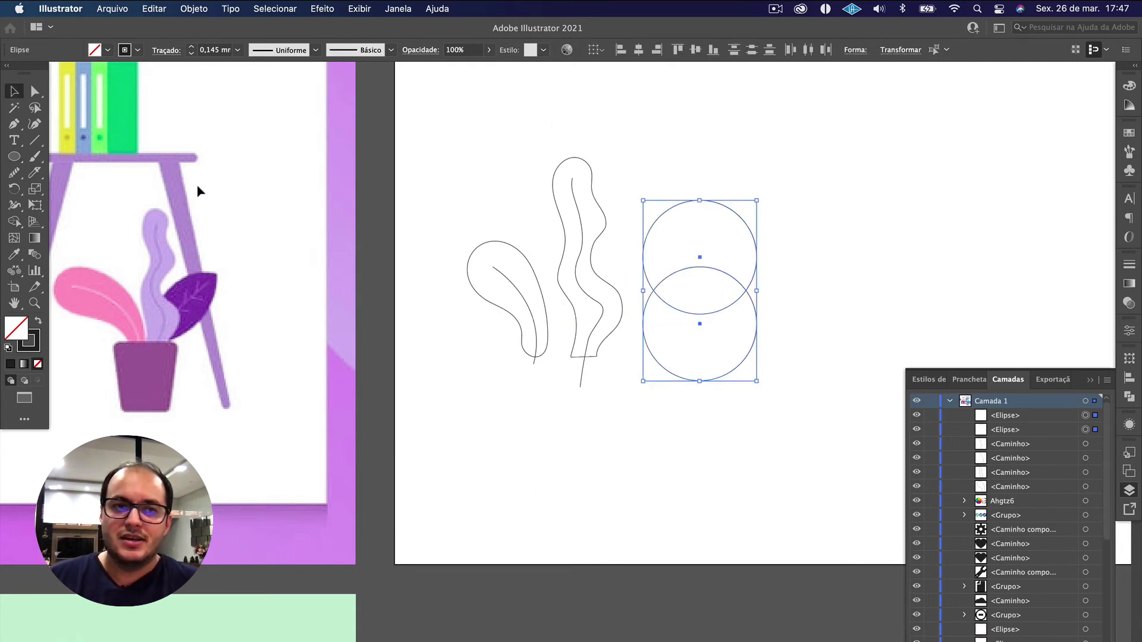
Step: Remove the outer parts of both circles with the Shape Builder, keeping the lens-shaped overlap as a pointed leaf
click(14, 222)
alt+click(681, 234)
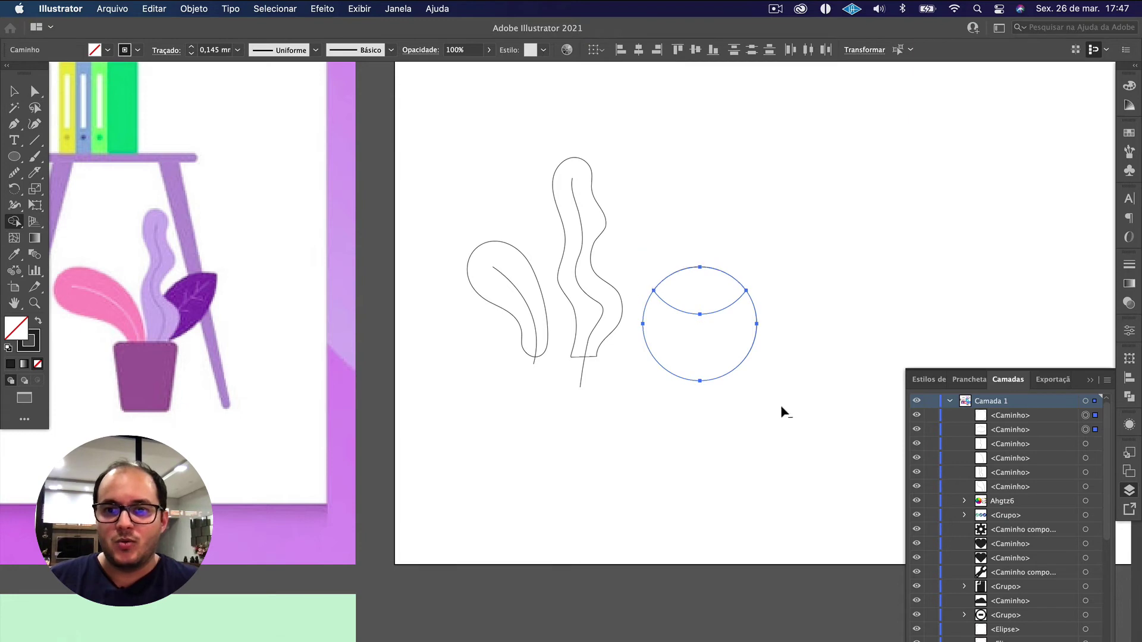
alt+click(719, 369)
key(v)
click(729, 392)
Step: Rotate the pointed leaf shape to a diagonal angle and enlarge it beside the wavy leaf
key(r)
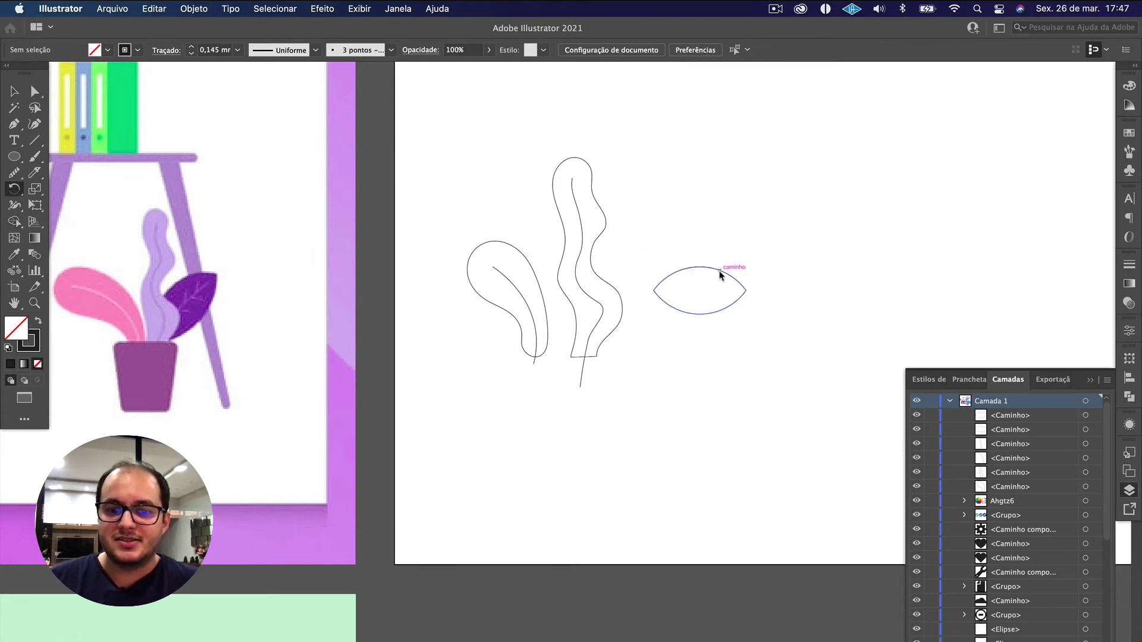
key(v)
click(724, 272)
drag(747, 292, 735, 263)
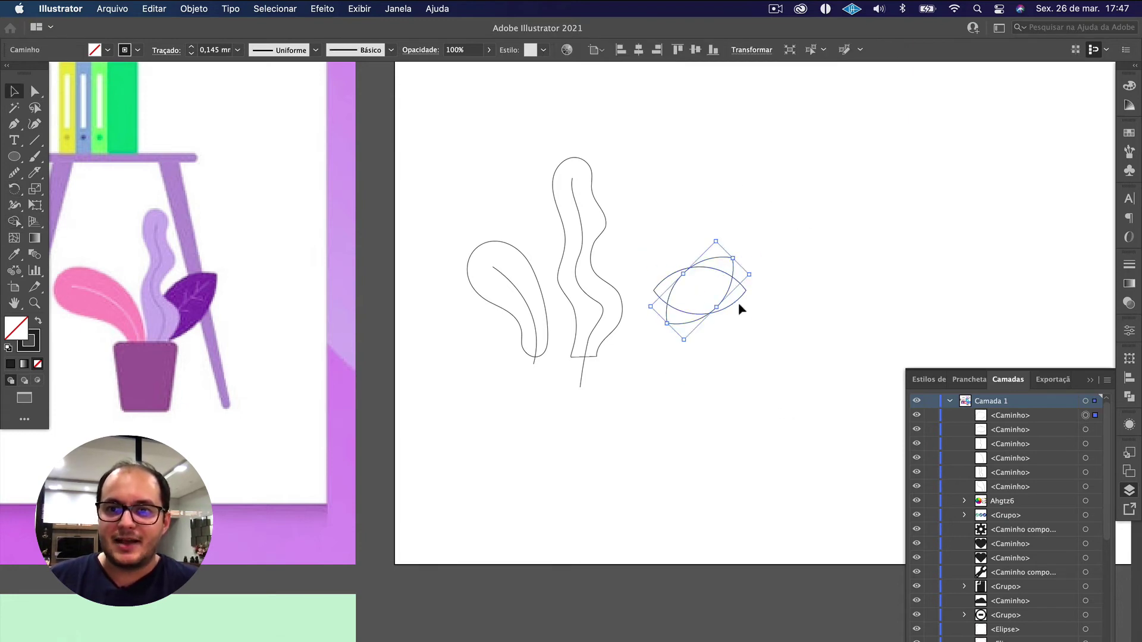
drag(737, 302, 737, 302)
mouse_move(743, 309)
mouse_down()
mouse_move(675, 229)
mouse_move(748, 253)
mouse_move(761, 229)
mouse_up()
click(555, 387)
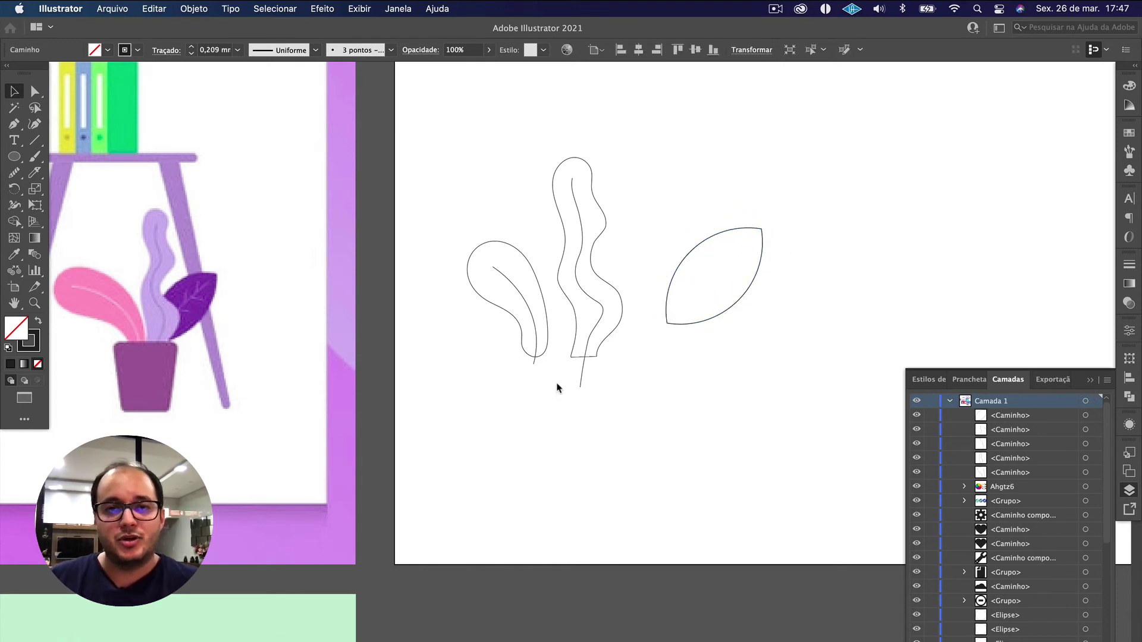
Step: Rotate the pointed leaf outline upright so its tips point straight up and down, and deselect it
scroll(675, 340, up, 1)
drag(780, 351, 665, 242)
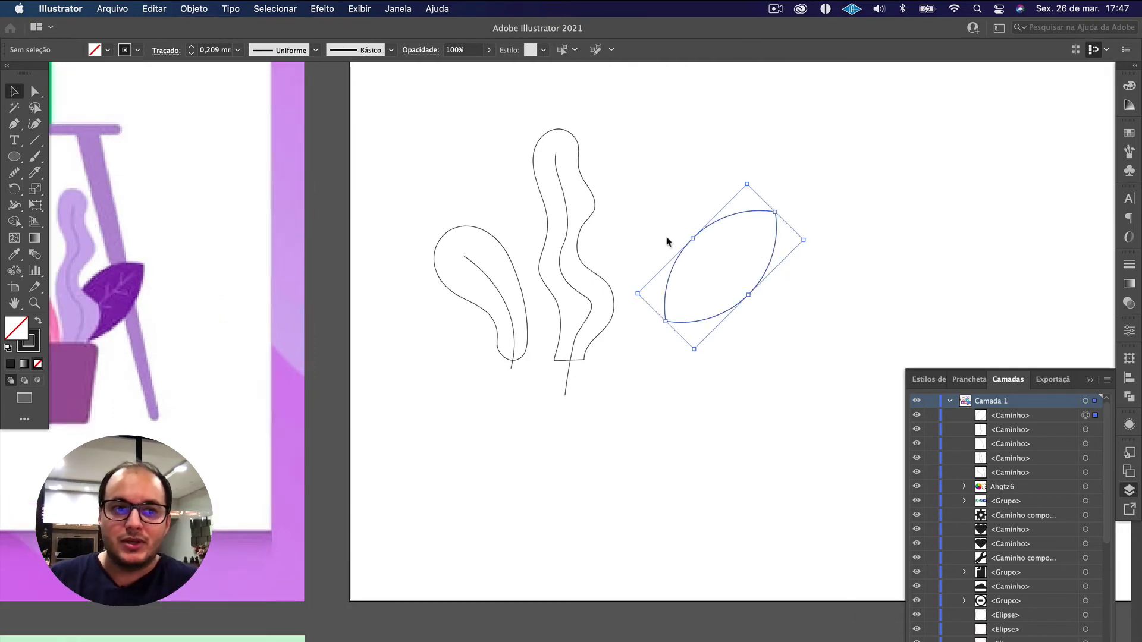
scroll(637, 306, left, 5)
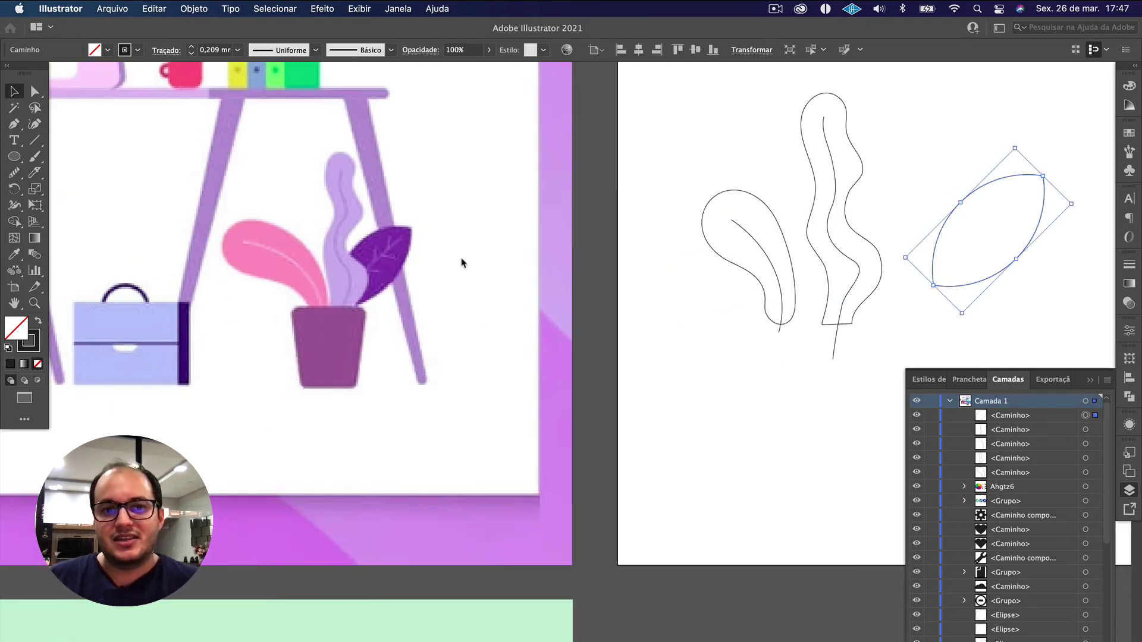
scroll(461, 262, right, 5)
key(r)
drag(791, 209, 738, 174)
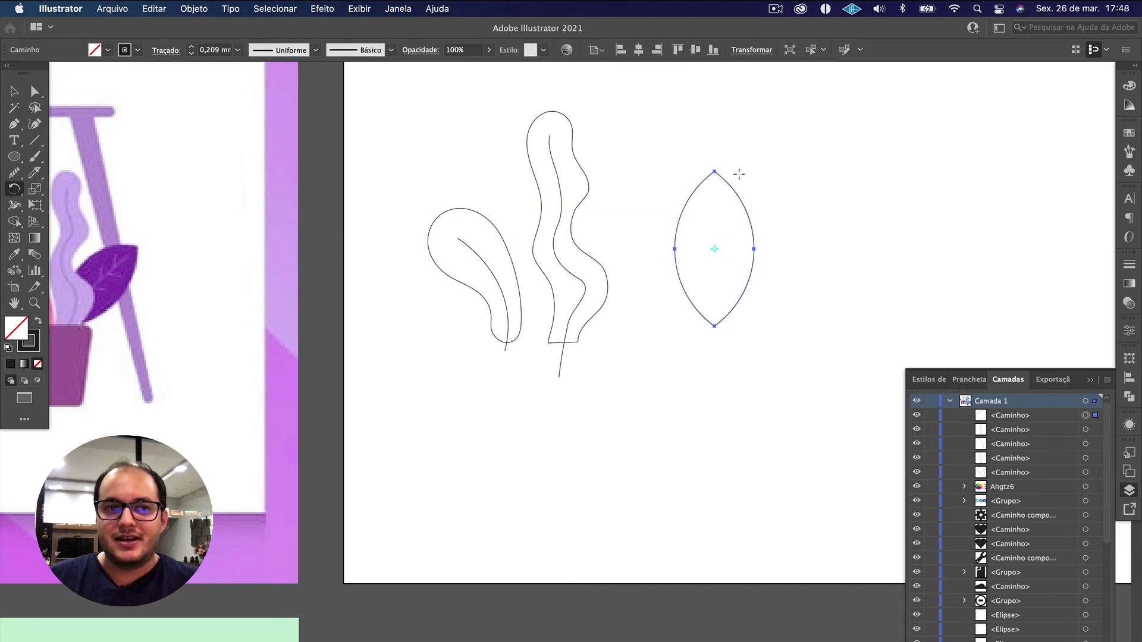
key(v)
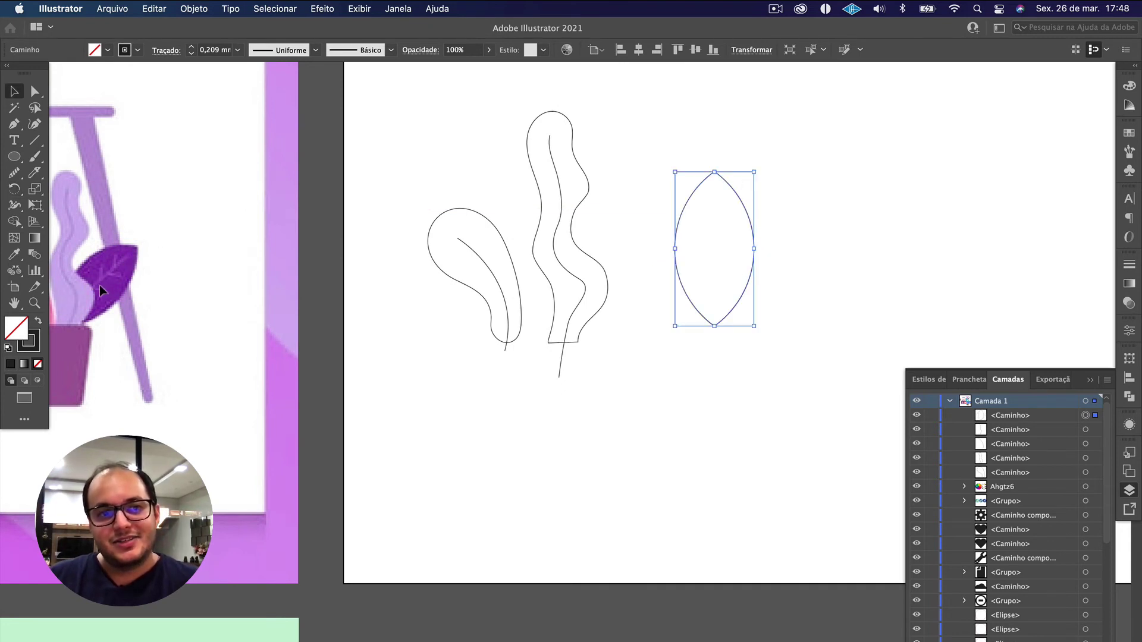
click(569, 355)
Step: Draw a straight vertical midrib with the Line Segment tool from the pointed leaf's lower tip to just below its upper tip
scroll(667, 305, up, 2)
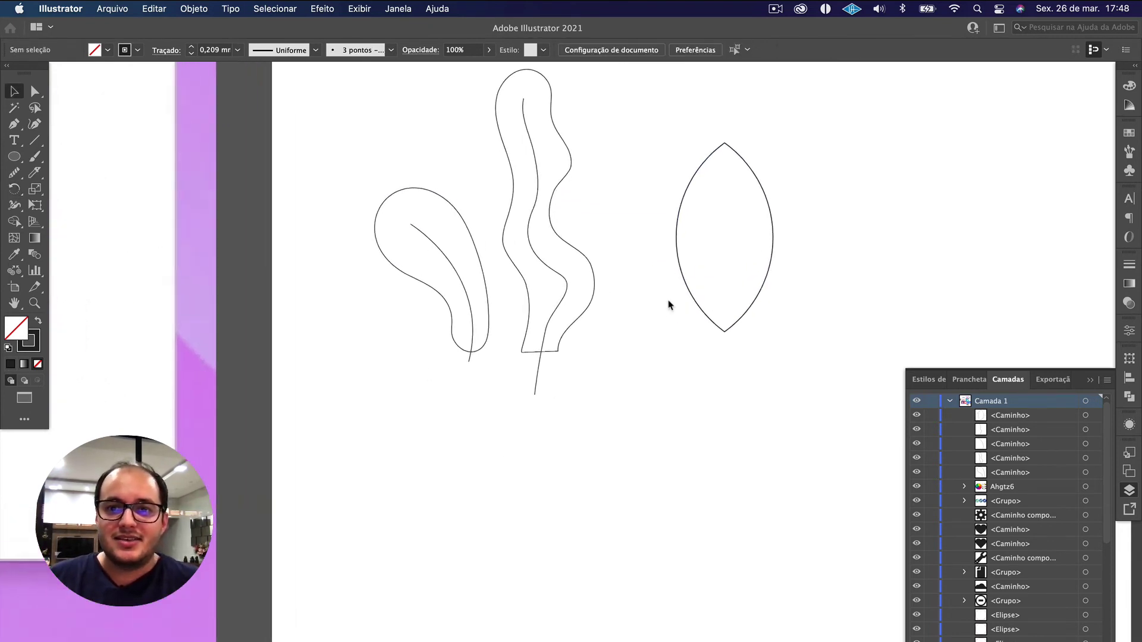
drag(704, 252, 539, 340)
scroll(539, 340, up, 1)
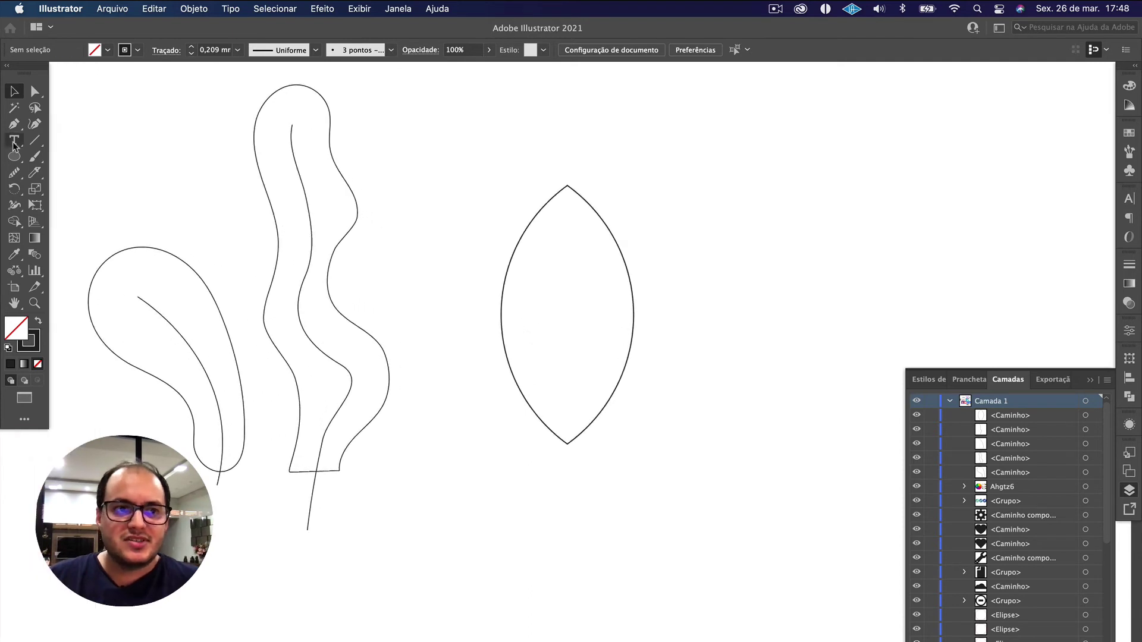
click(33, 143)
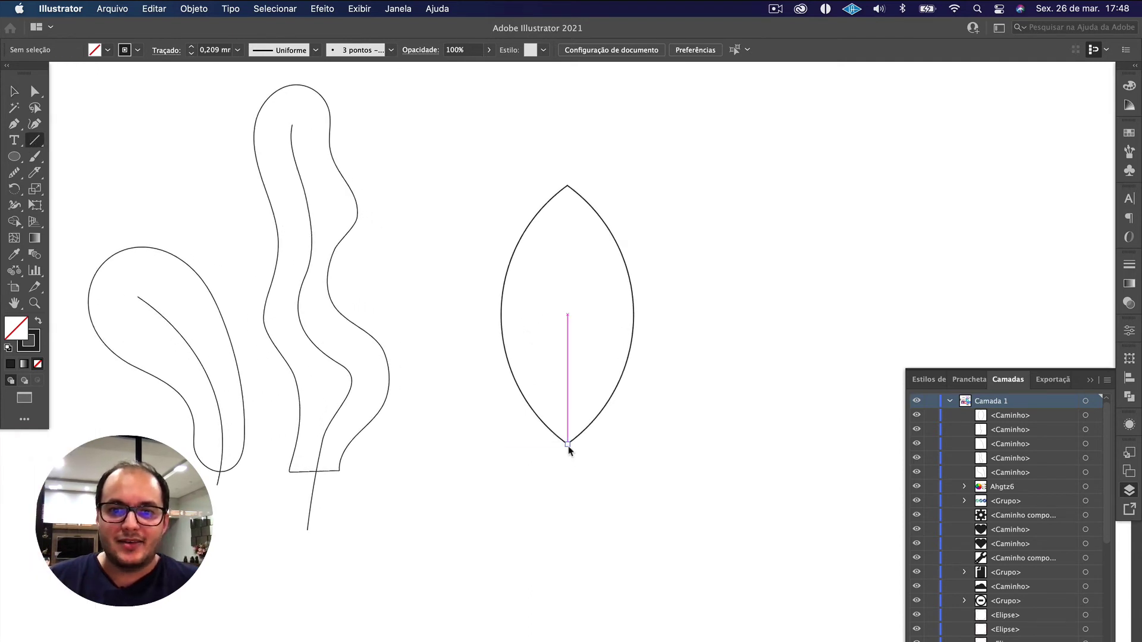
drag(568, 444, 568, 237)
key(v)
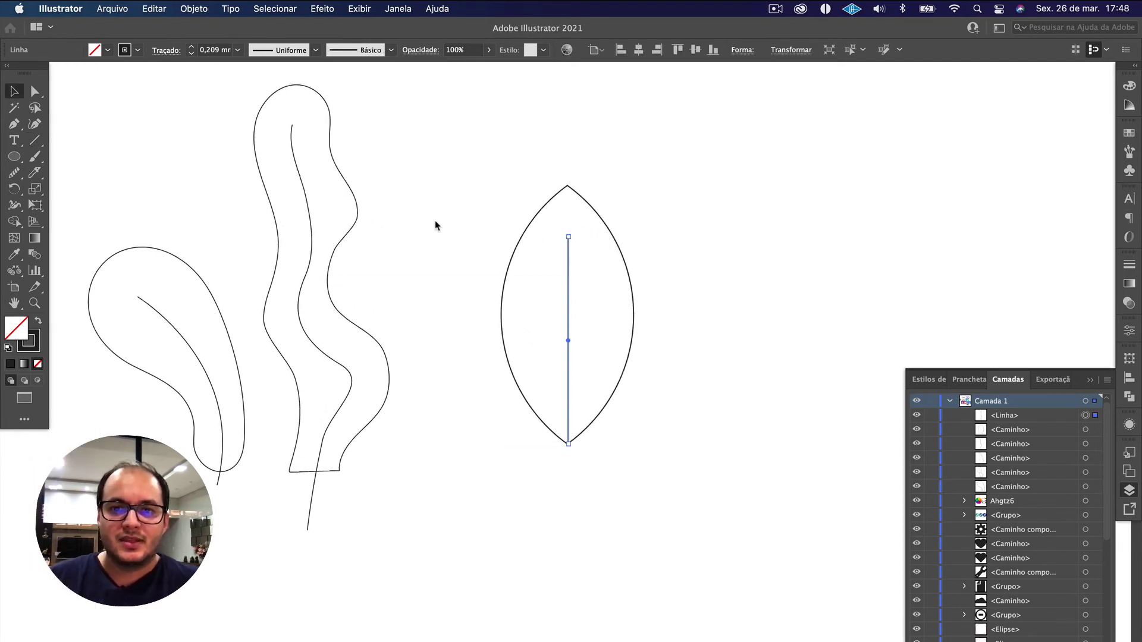
click(433, 224)
click(565, 269)
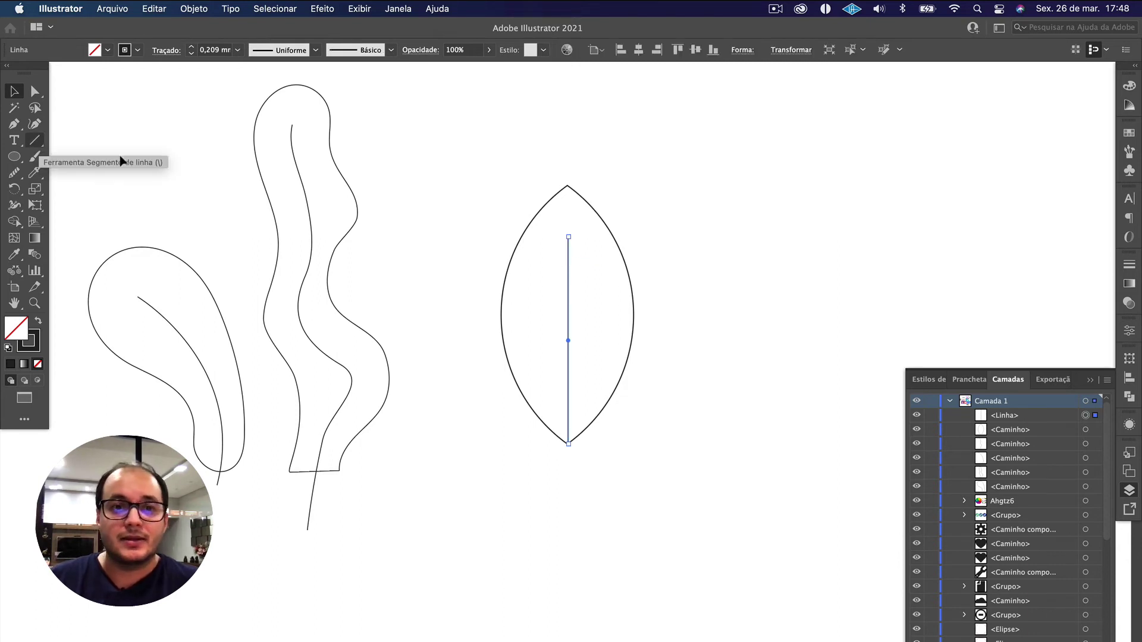
click(471, 324)
Step: Draw four slanted side veins branching upward from the midrib on alternating sides of the pointed leaf
click(37, 140)
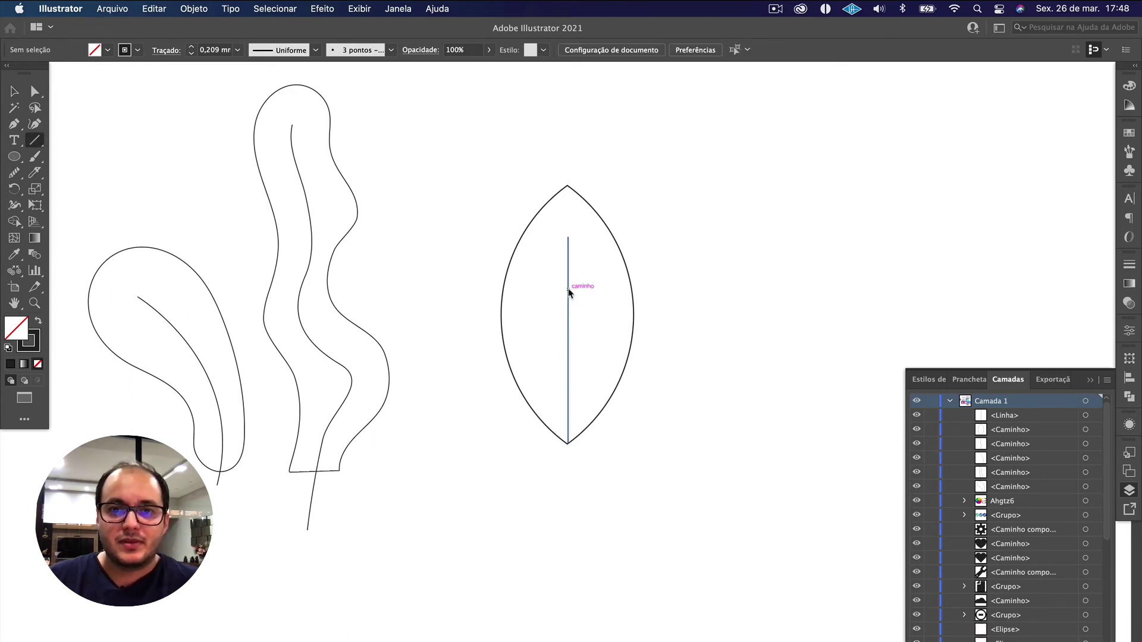
drag(569, 290, 590, 271)
drag(567, 351, 541, 315)
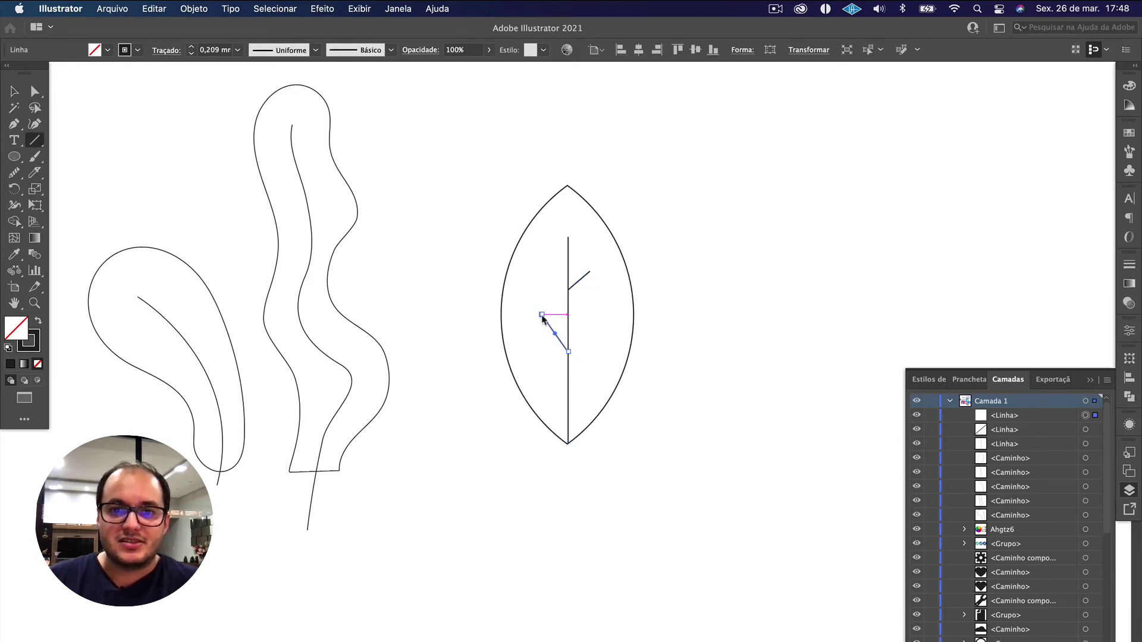
drag(569, 391, 591, 366)
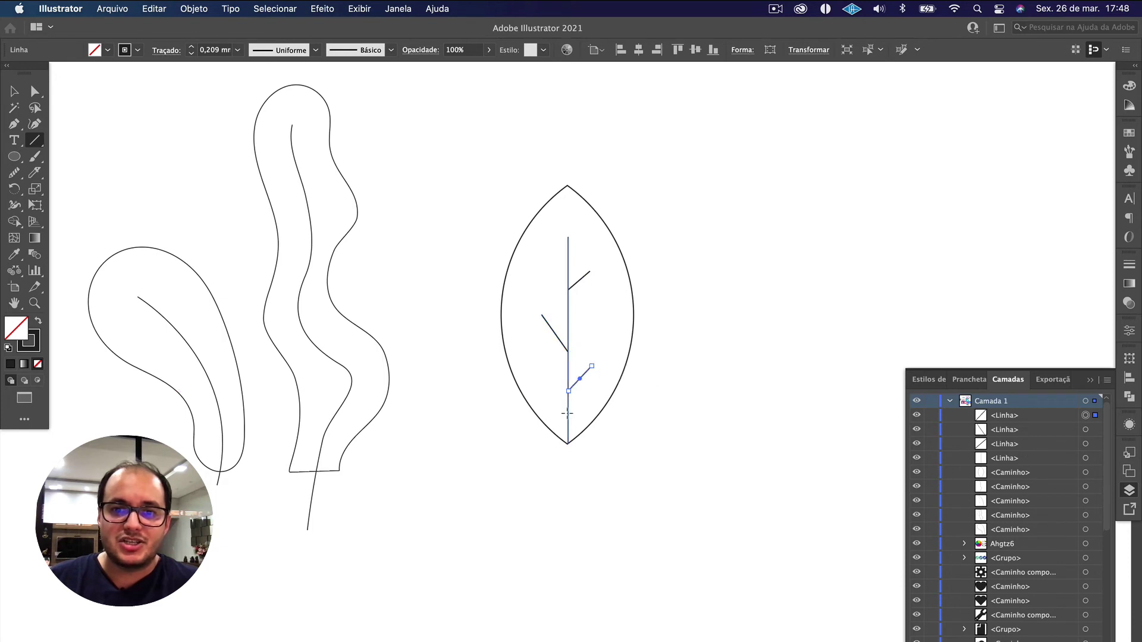
drag(569, 415, 537, 386)
Step: Adjust the outer endpoints of the side veins to steepen the two upper veins and lengthen the lower right one
key(a)
drag(541, 316, 530, 309)
drag(589, 271, 590, 255)
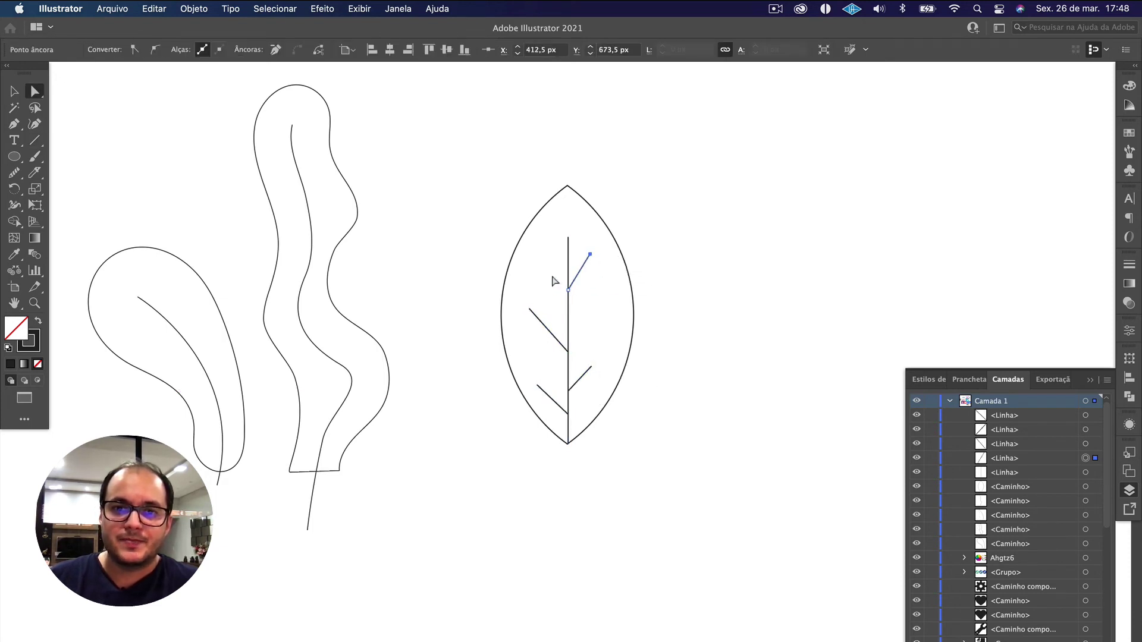
drag(529, 309, 549, 313)
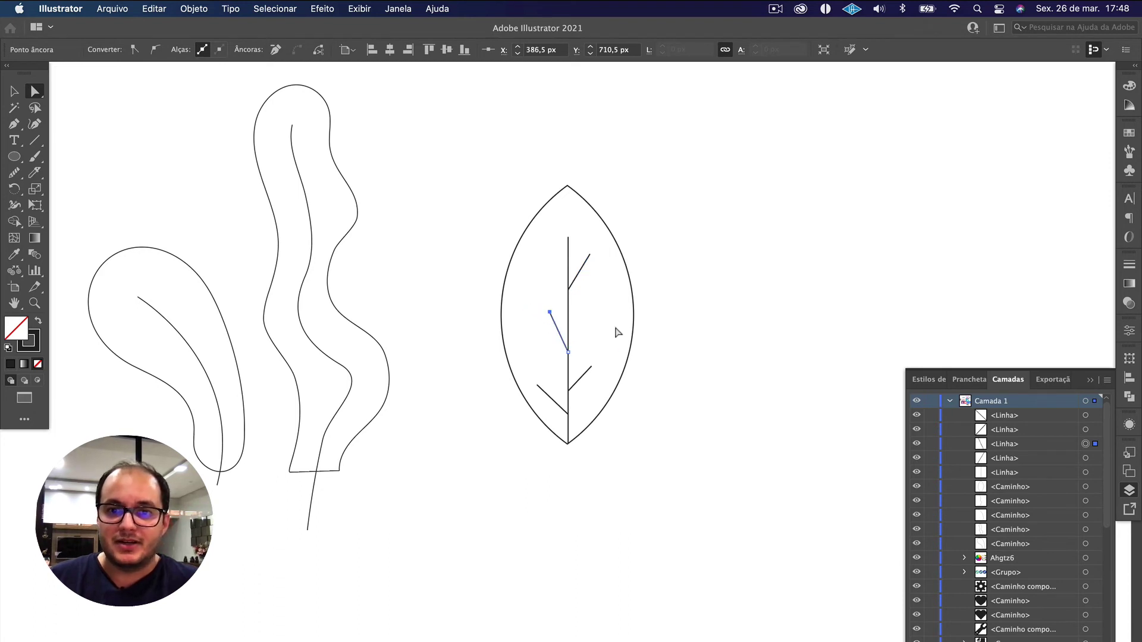
click(613, 334)
mouse_move(592, 366)
mouse_down()
mouse_move(603, 369)
mouse_move(598, 360)
mouse_up()
drag(589, 256, 582, 255)
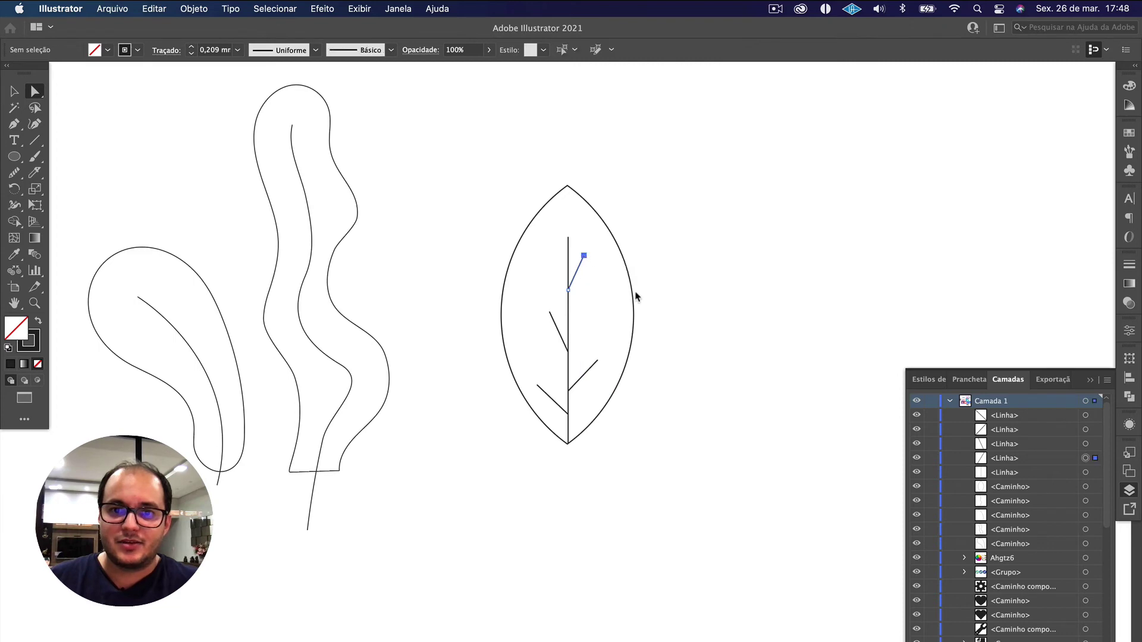
click(726, 380)
Step: Group the pointed leaf outline together with its midrib and side veins
scroll(726, 380, down, 5)
scroll(727, 379, up, 5)
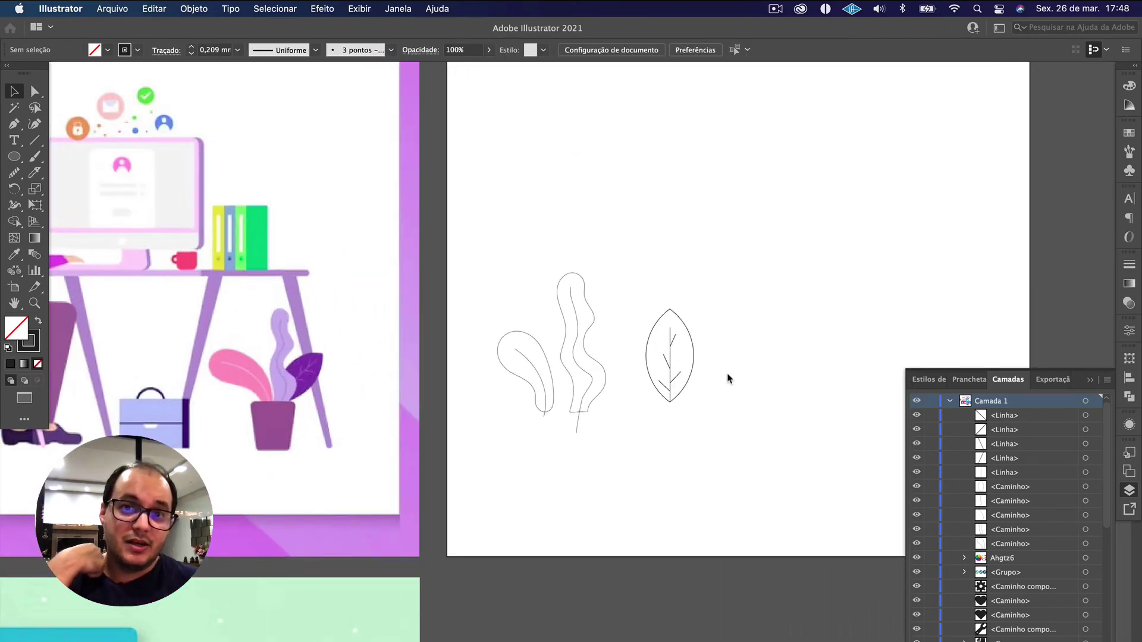
scroll(357, 395, up, 3)
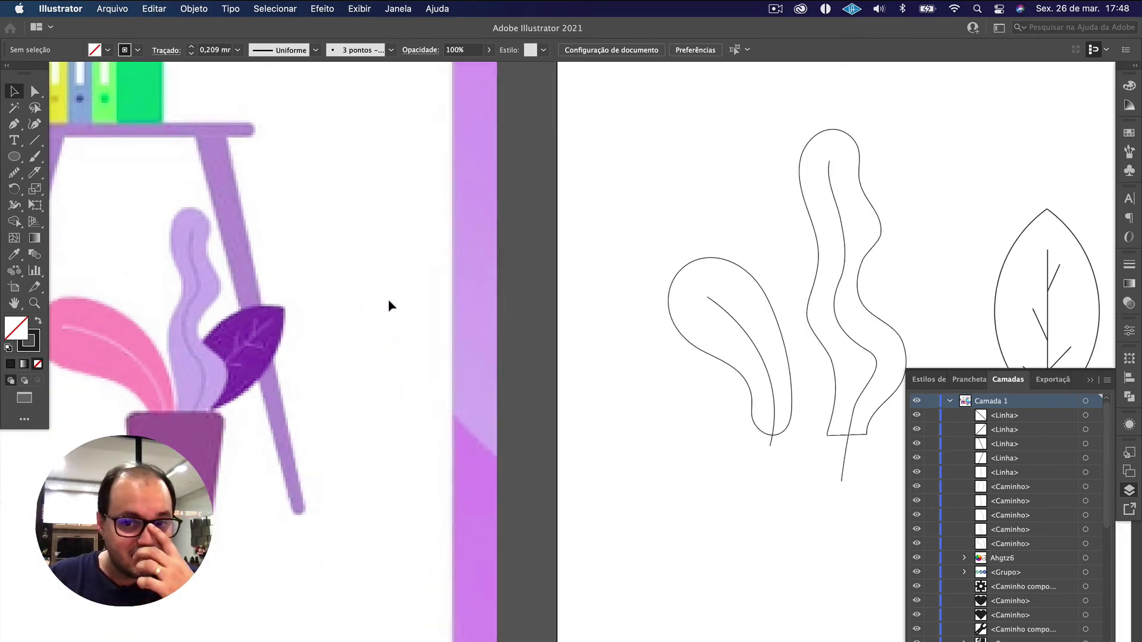
scroll(388, 298, down, 2)
scroll(551, 319, up, 4)
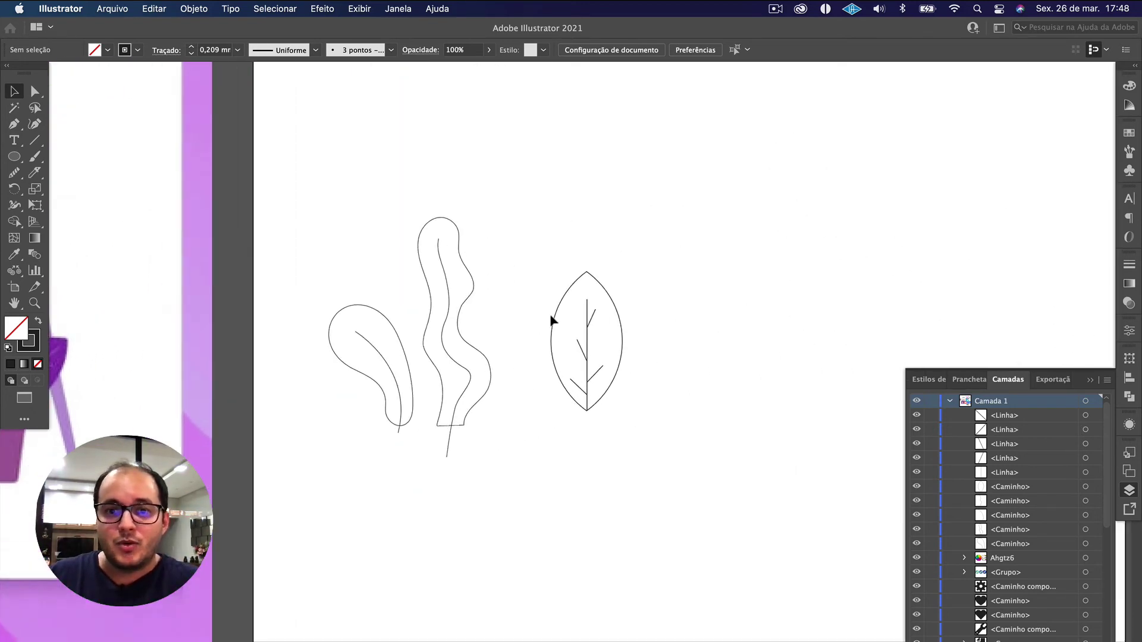
drag(655, 367, 606, 370)
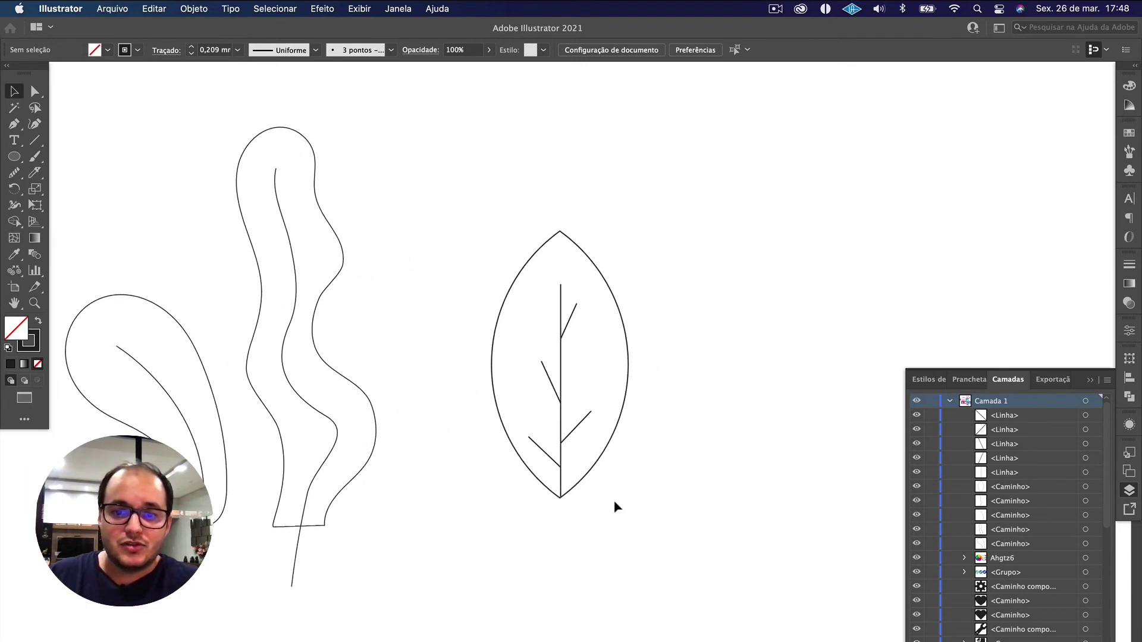
drag(619, 505, 583, 467)
scroll(476, 216, down, 1)
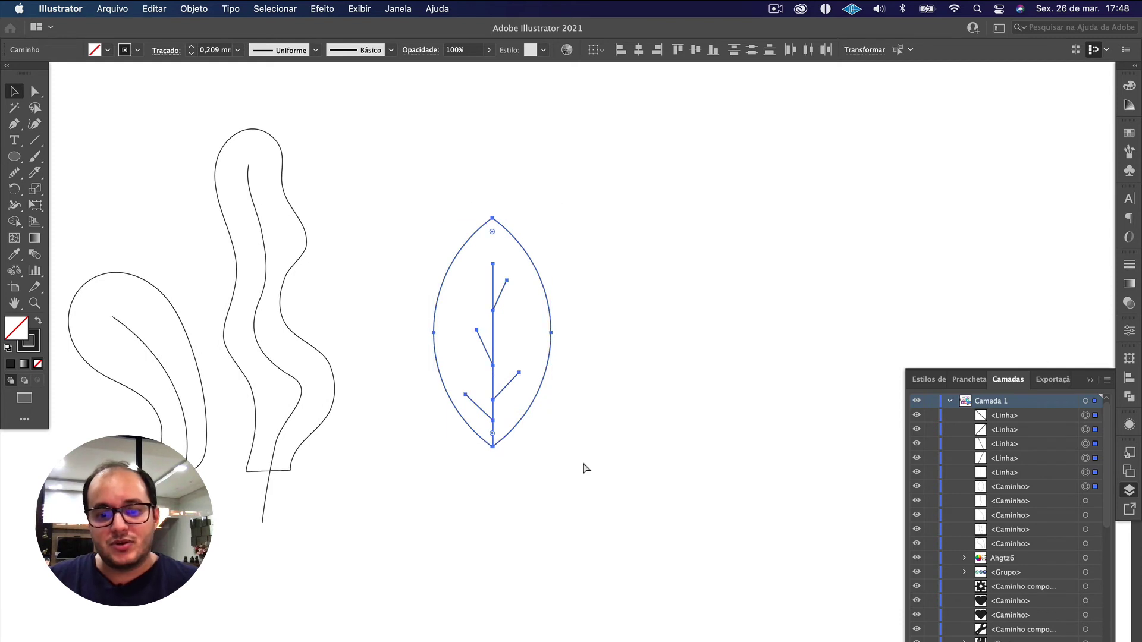
key(super+g)
Step: Group the wavy leaf outline with its center line, and group the rounded leaf outline with its own center line
drag(386, 490, 552, 467)
mouse_move(486, 505)
mouse_down()
mouse_move(438, 158)
mouse_move(389, 111)
mouse_up()
key(super+g)
drag(273, 186, 492, 161)
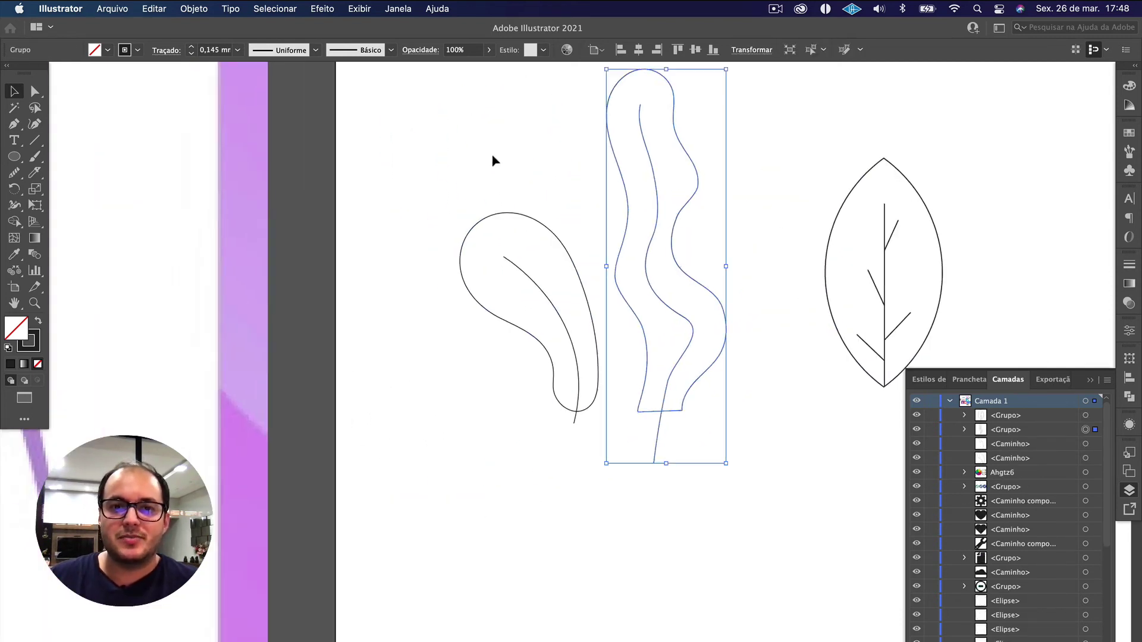
click(442, 180)
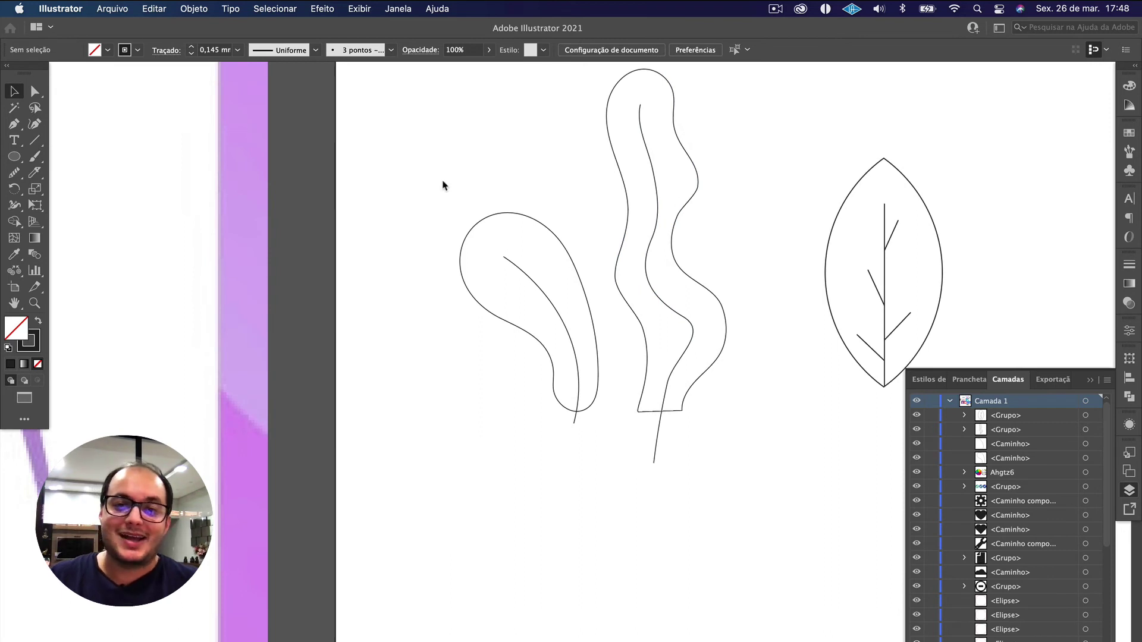
drag(442, 185, 584, 455)
key(super+g)
scroll(589, 449, down, 5)
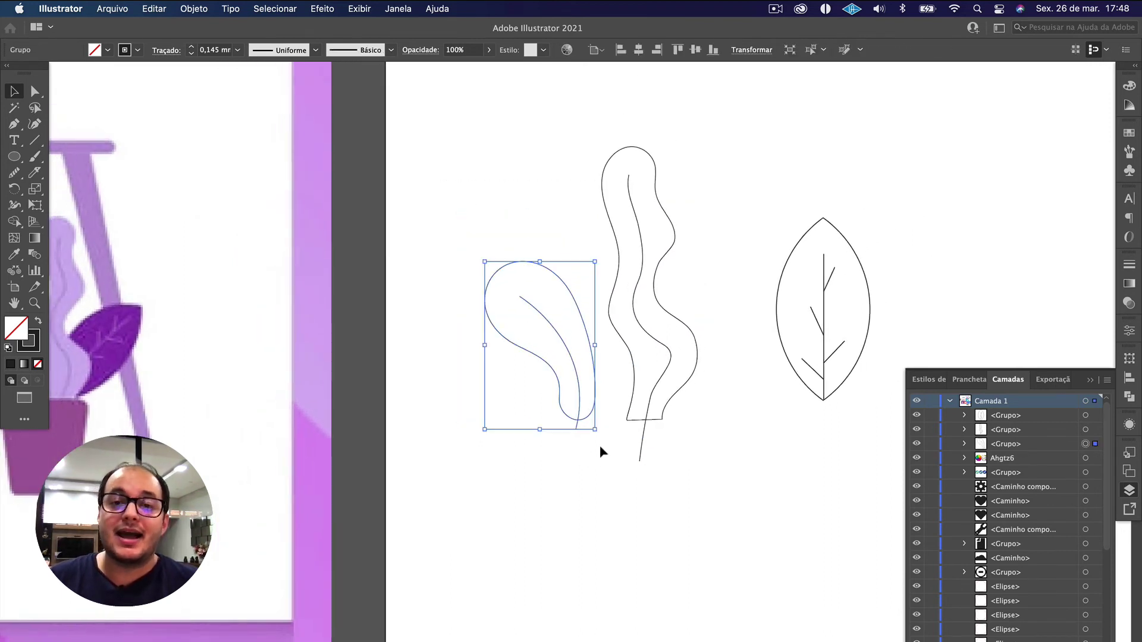
Step: Tilt the grouped rounded leaf counterclockwise and move the wavy leaf closer so that their bases overlap
key(r)
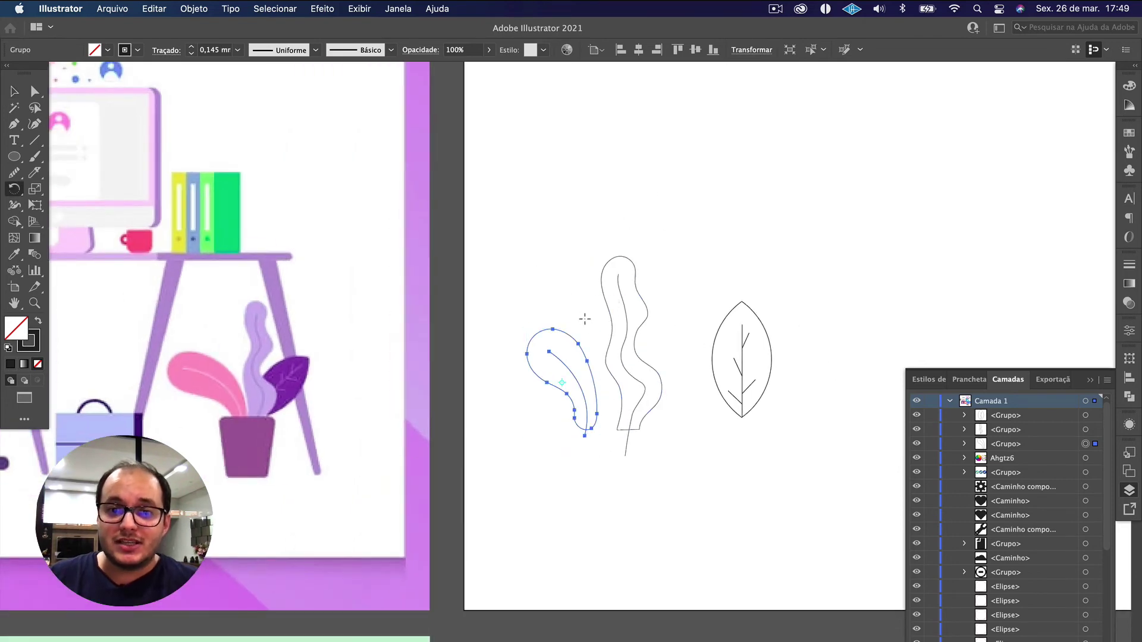
drag(586, 319, 558, 321)
key(v)
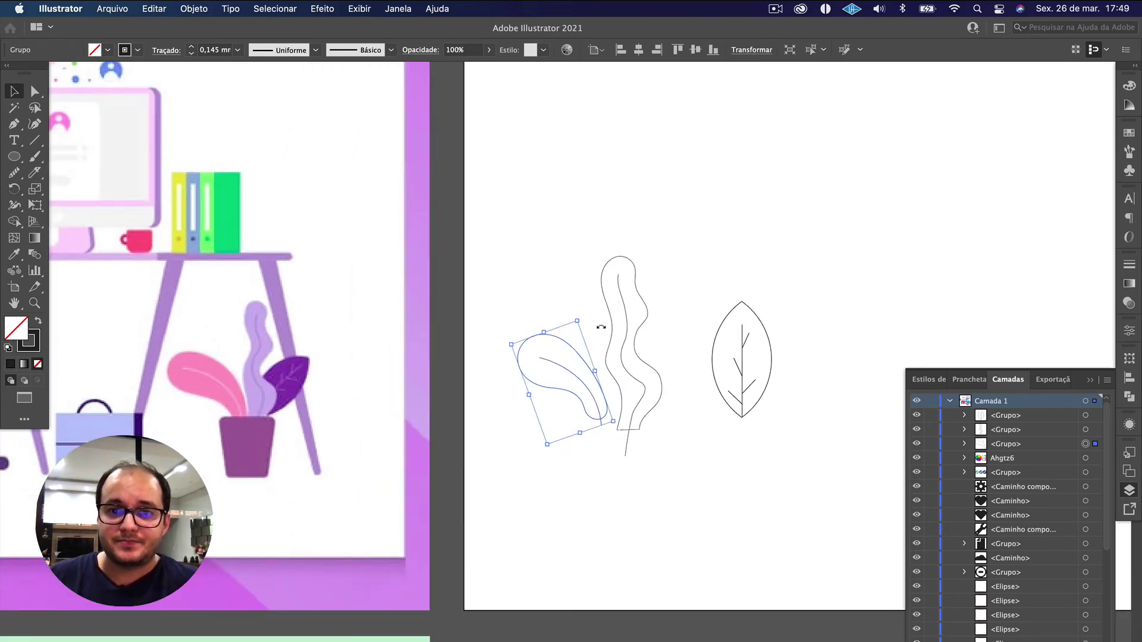
click(638, 352)
drag(631, 351, 628, 354)
click(719, 453)
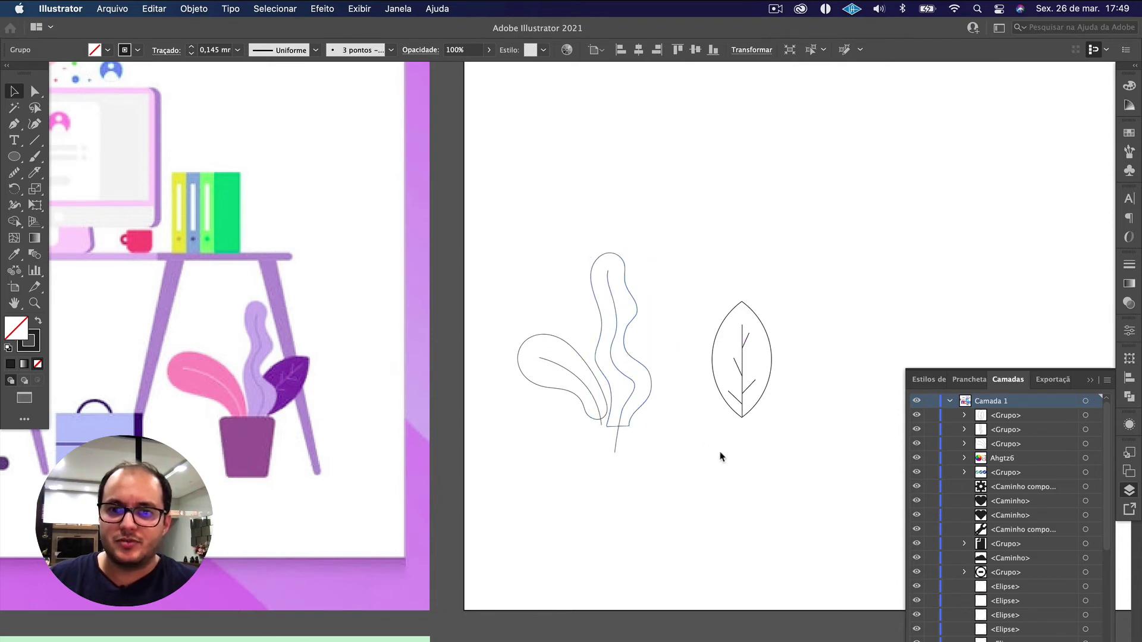
Step: Try to tilt the grouped pointed leaf clockwise about its center with the Rotate tool
click(755, 403)
key(r)
drag(750, 315, 837, 333)
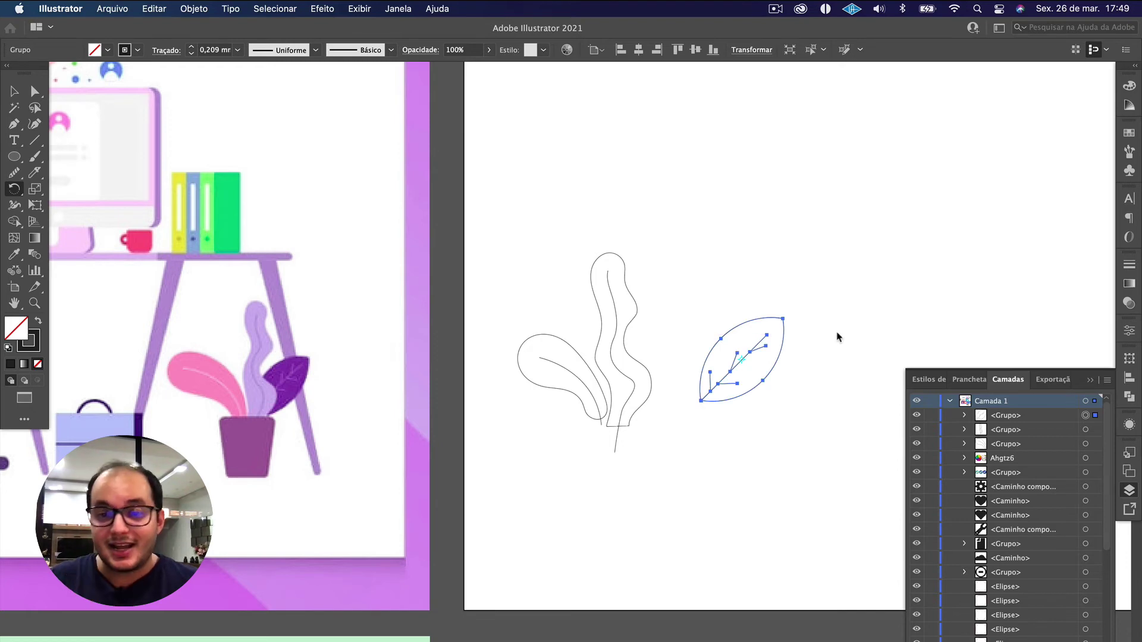
key(super+z)
key(v)
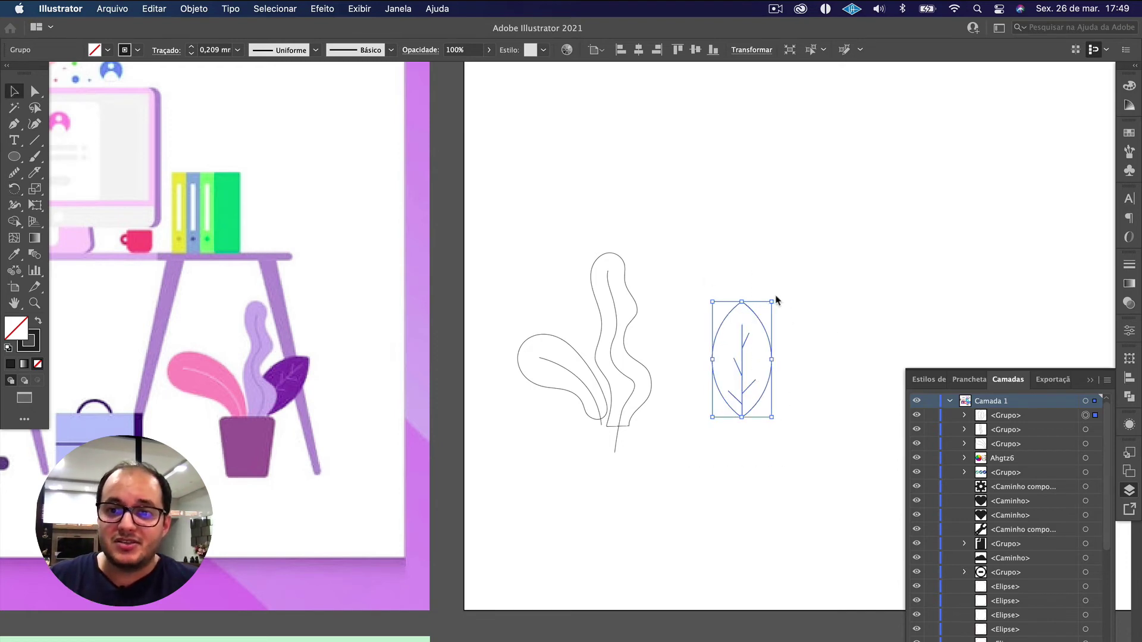
Step: Tilt the grouped pointed leaf about 45° clockwise and move it so its base overlaps the lower part of the wavy leaf
drag(777, 301, 816, 333)
click(770, 415)
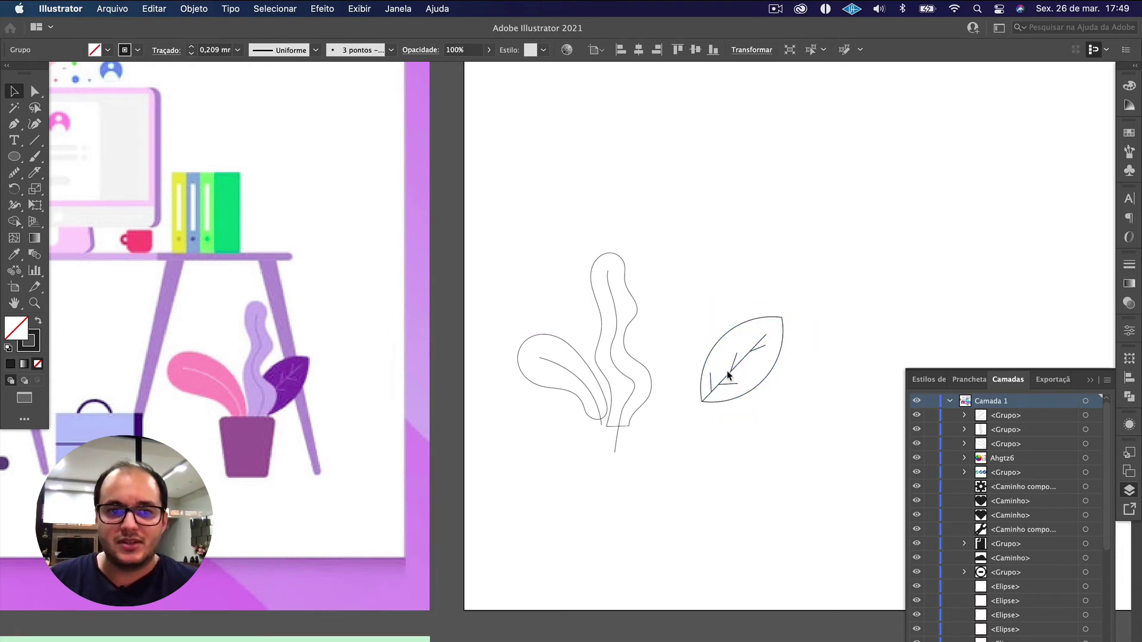
drag(728, 375, 647, 397)
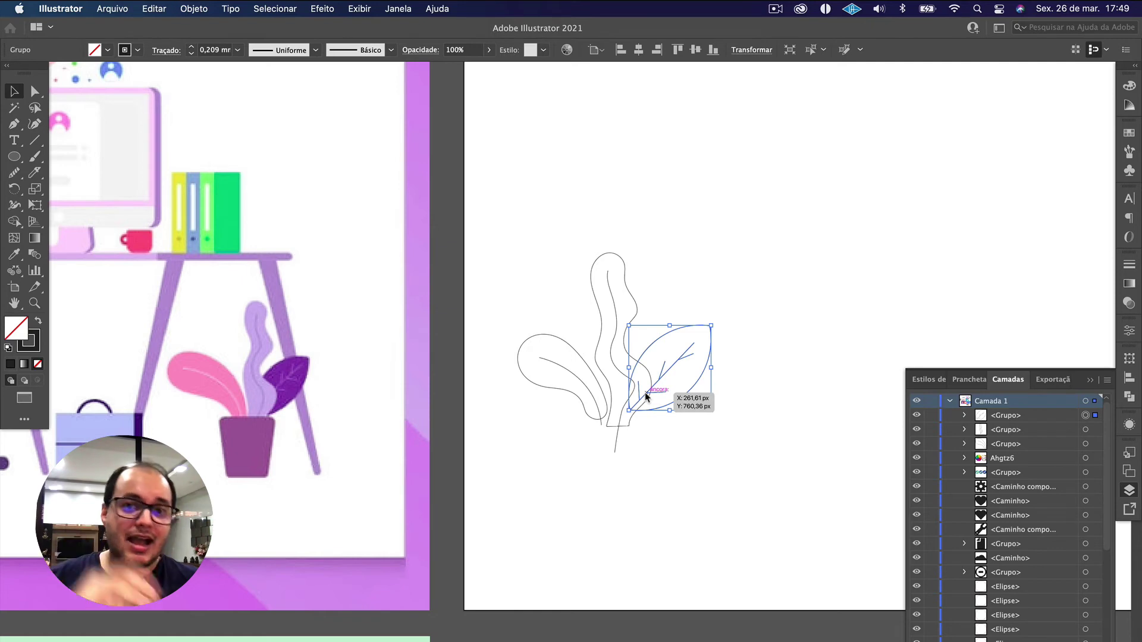
drag(645, 395, 646, 396)
click(683, 518)
scroll(684, 518, right, 3)
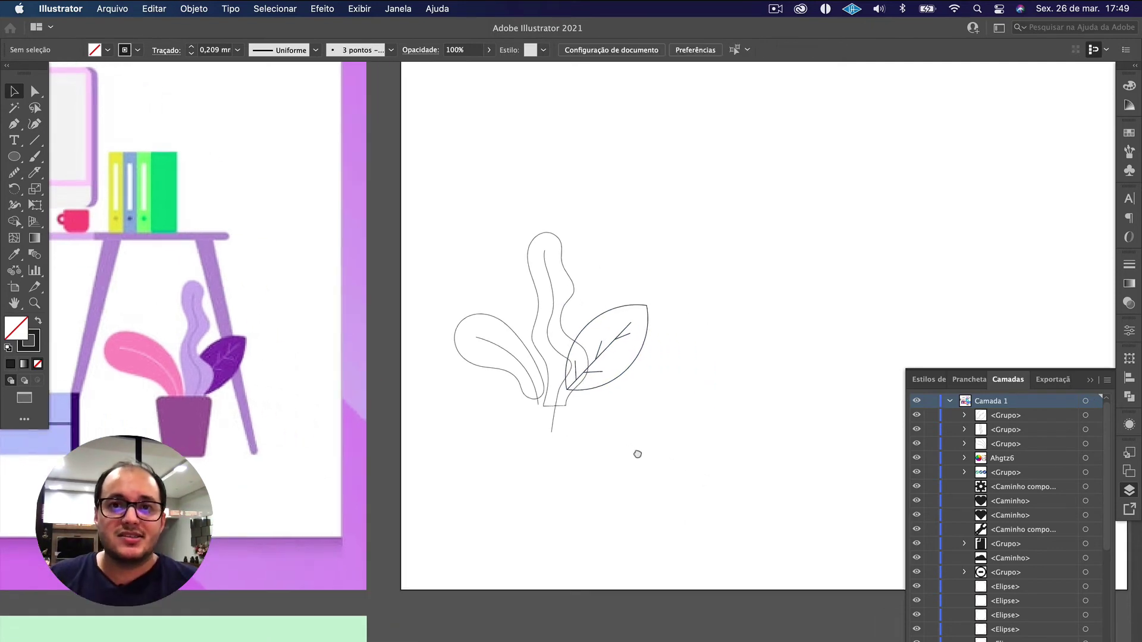
Step: Duplicate all three leaf groups onto the empty area of the artboard beside the originals, keeping them level
mouse_move(668, 451)
mouse_down()
mouse_move(512, 327)
mouse_move(946, 324)
mouse_up()
scroll(688, 375, right, 5)
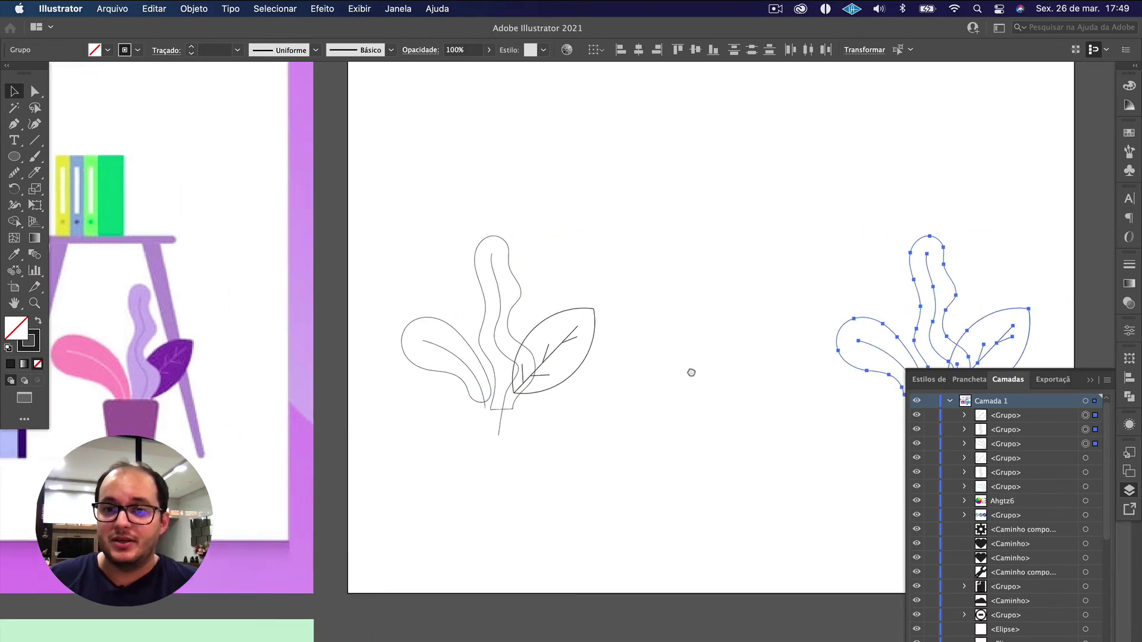
click(479, 451)
scroll(499, 420, left, 3)
scroll(508, 419, left, 3)
scroll(518, 415, up, 5)
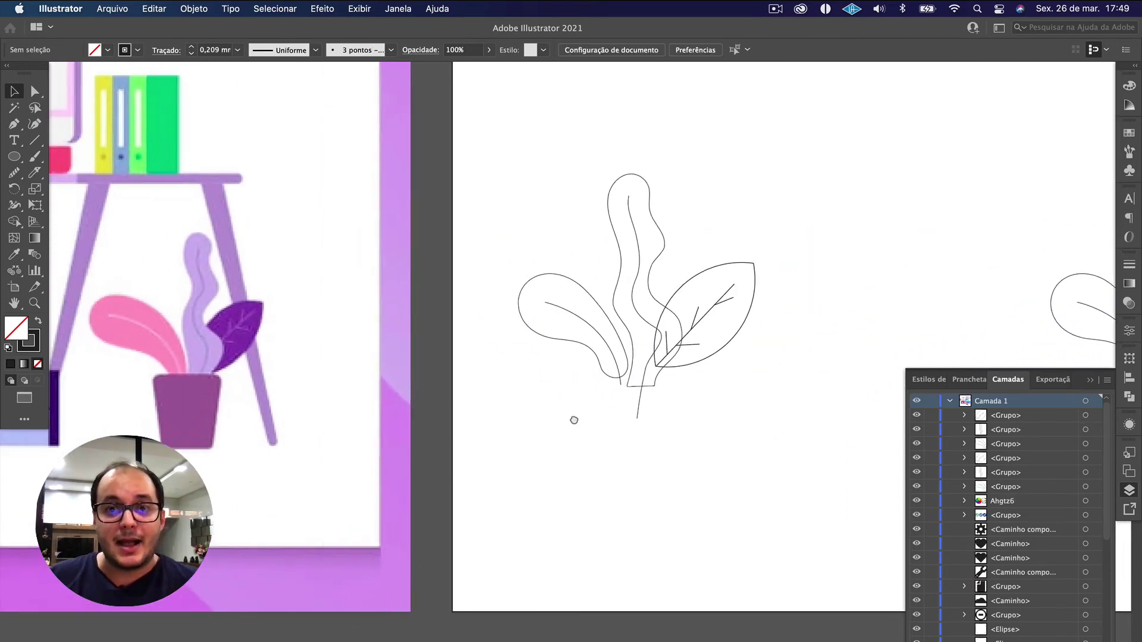
scroll(576, 419, down, 2)
scroll(574, 411, up, 2)
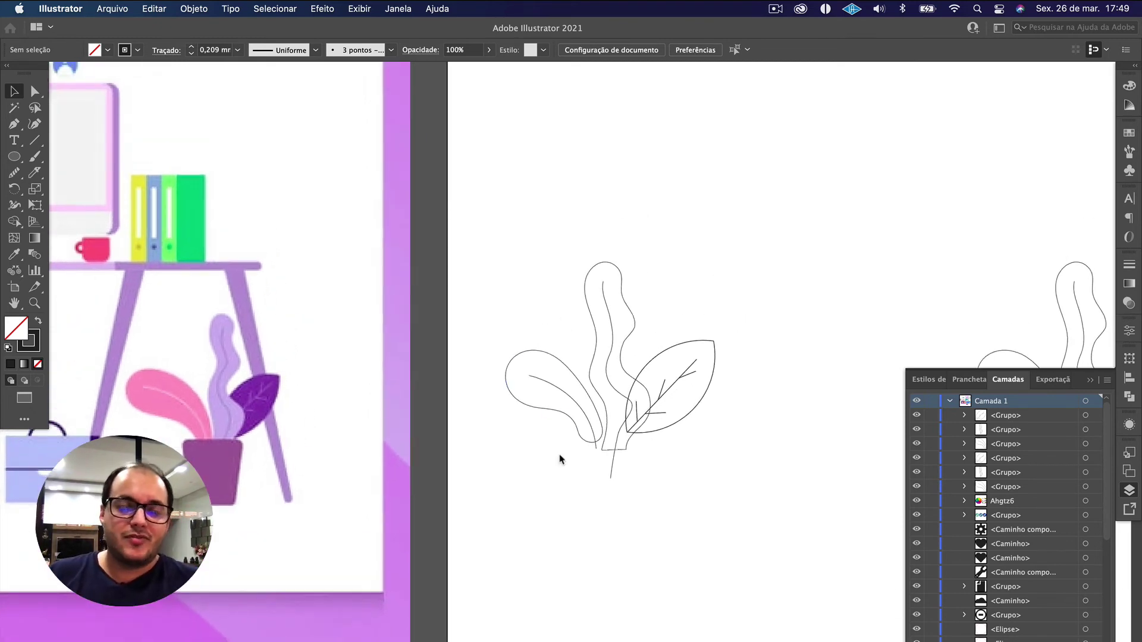
click(553, 415)
key(a)
click(550, 408)
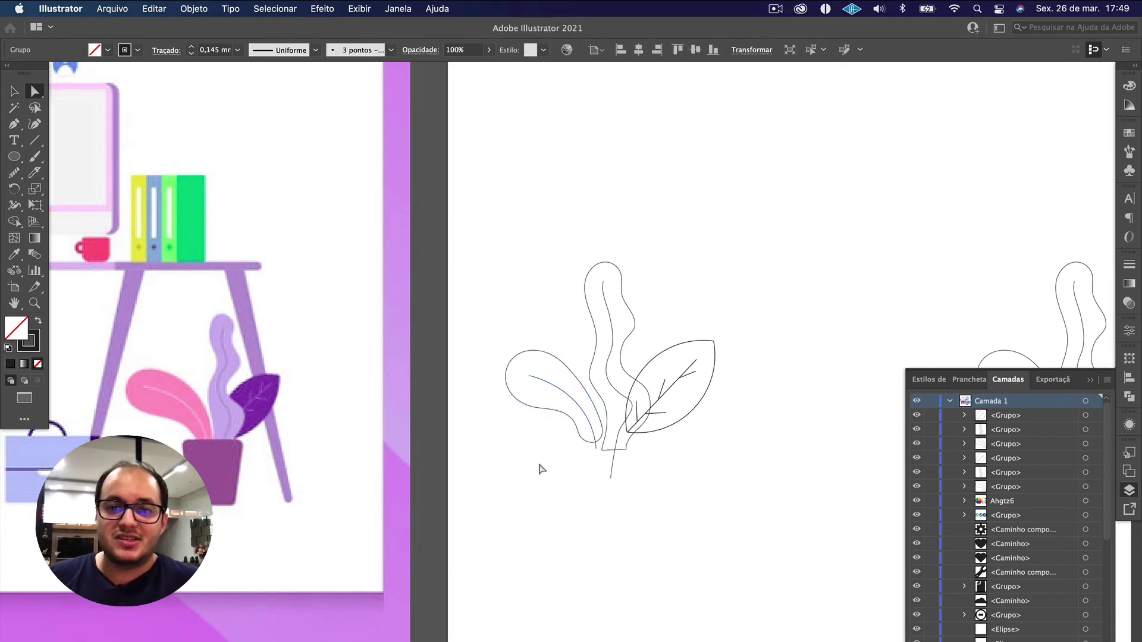
click(186, 434)
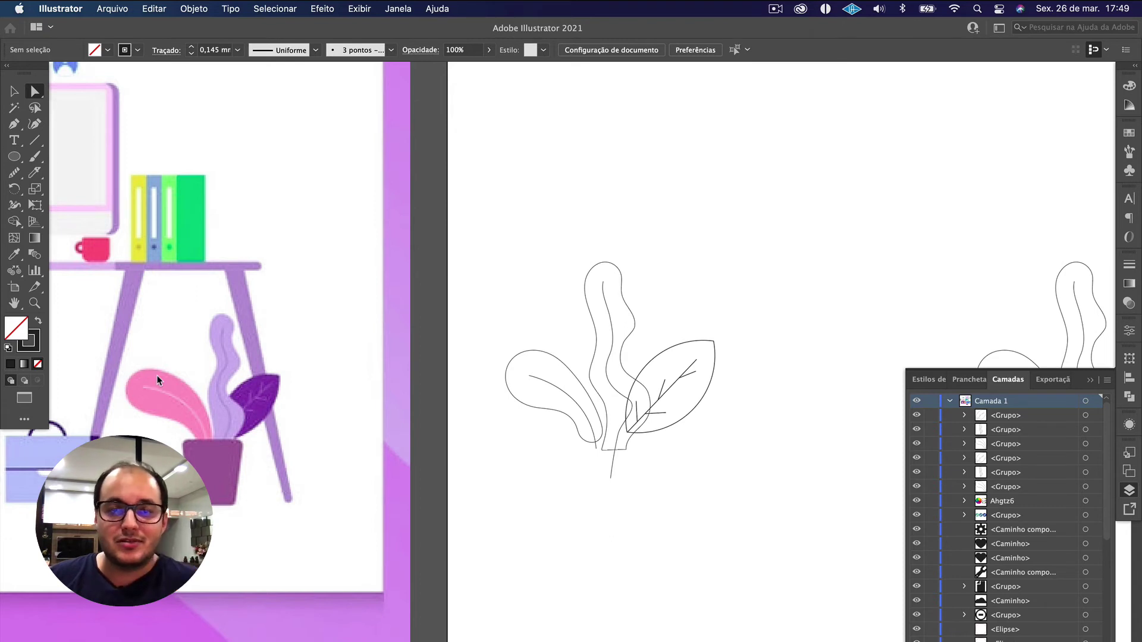
click(15, 254)
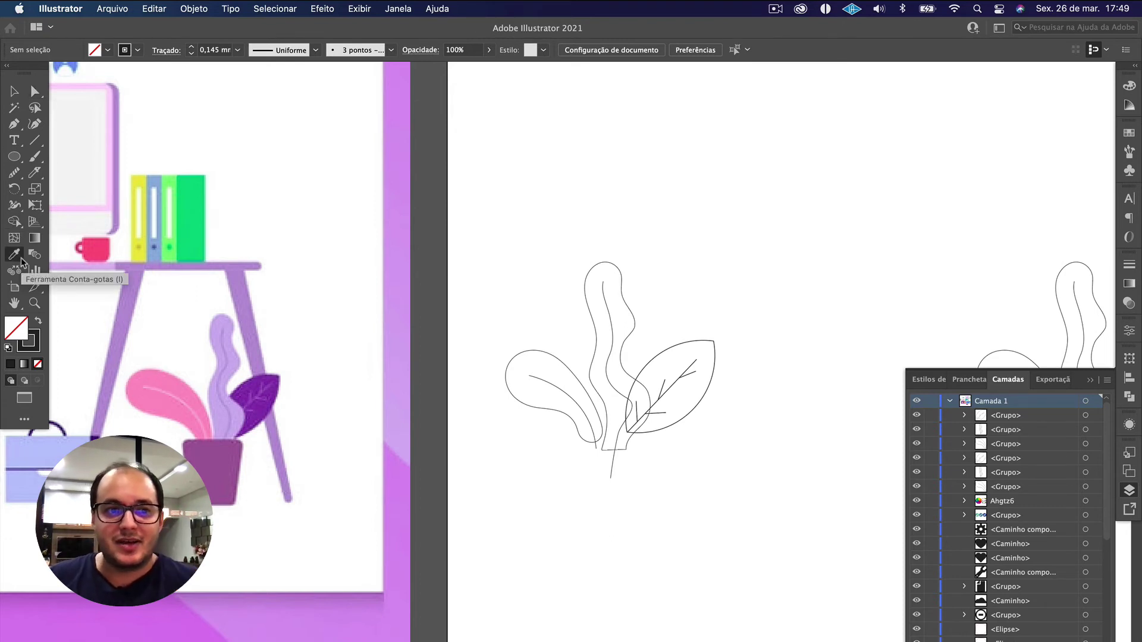
key(v)
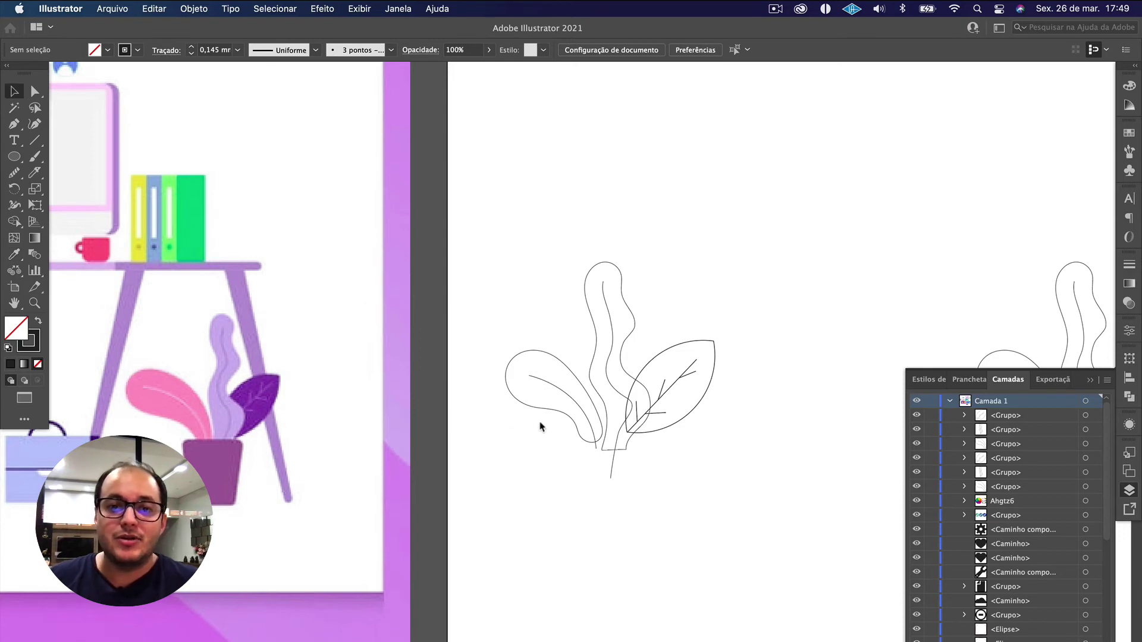
Step: Try to color the whole rounded leaf group with the pink sampled from the reference leaf using the Eyedropper
click(546, 414)
key(i)
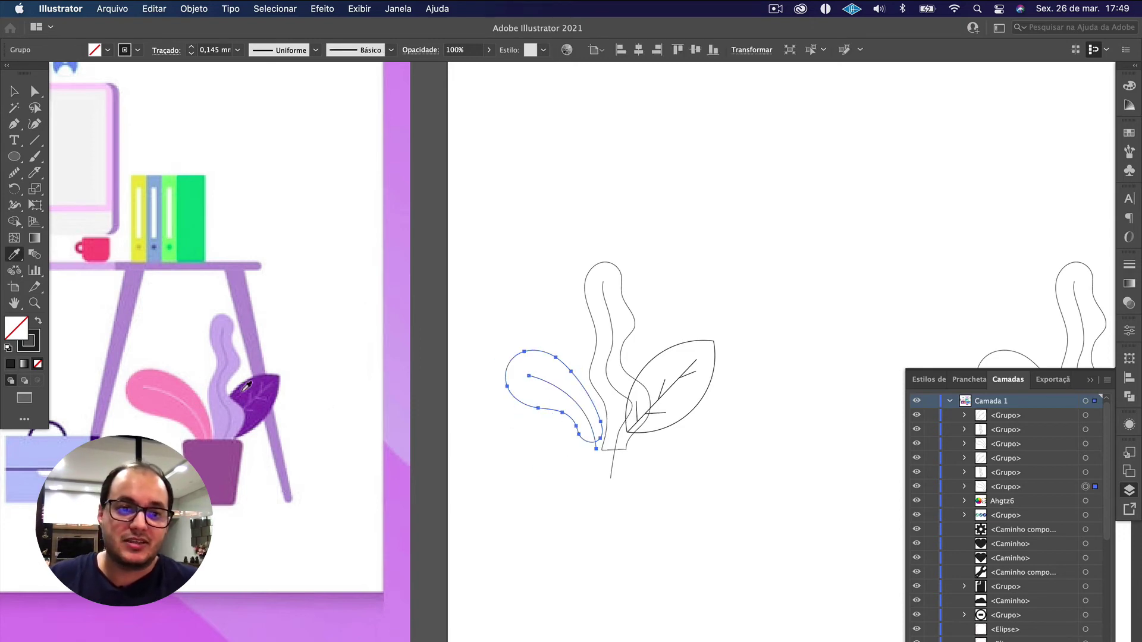
click(190, 385)
key(v)
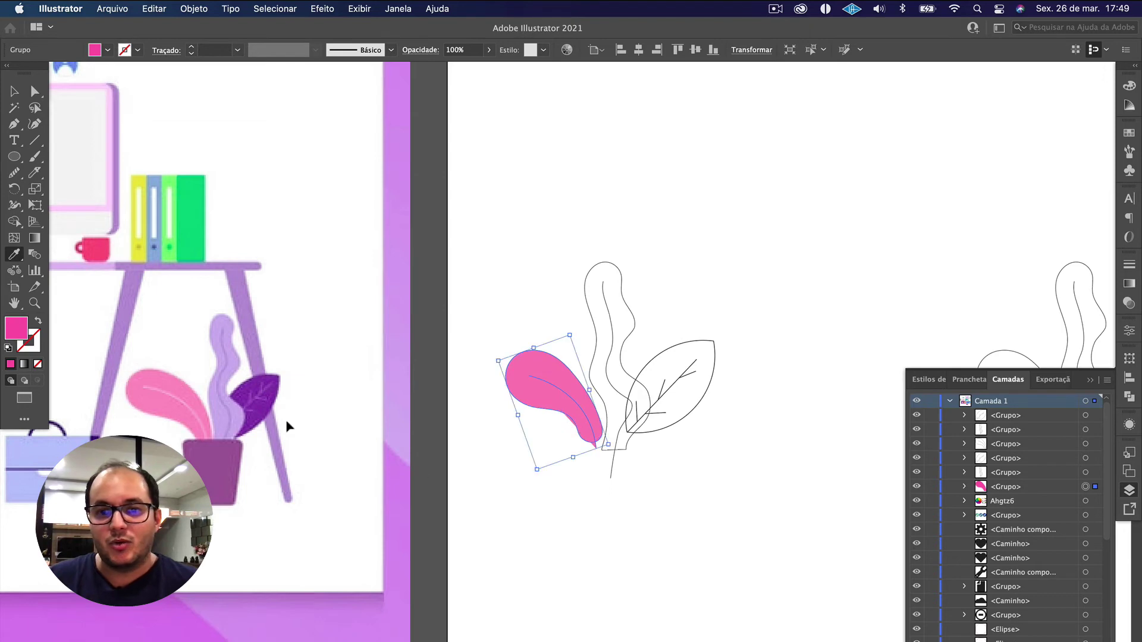
click(560, 537)
scroll(571, 420, up, 3)
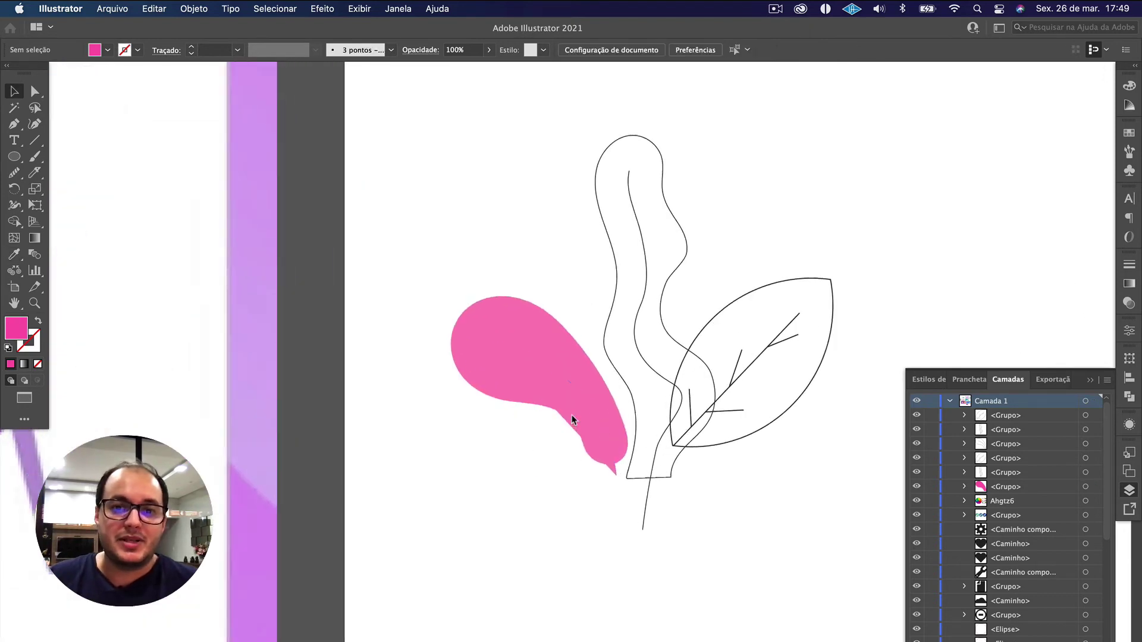
click(568, 334)
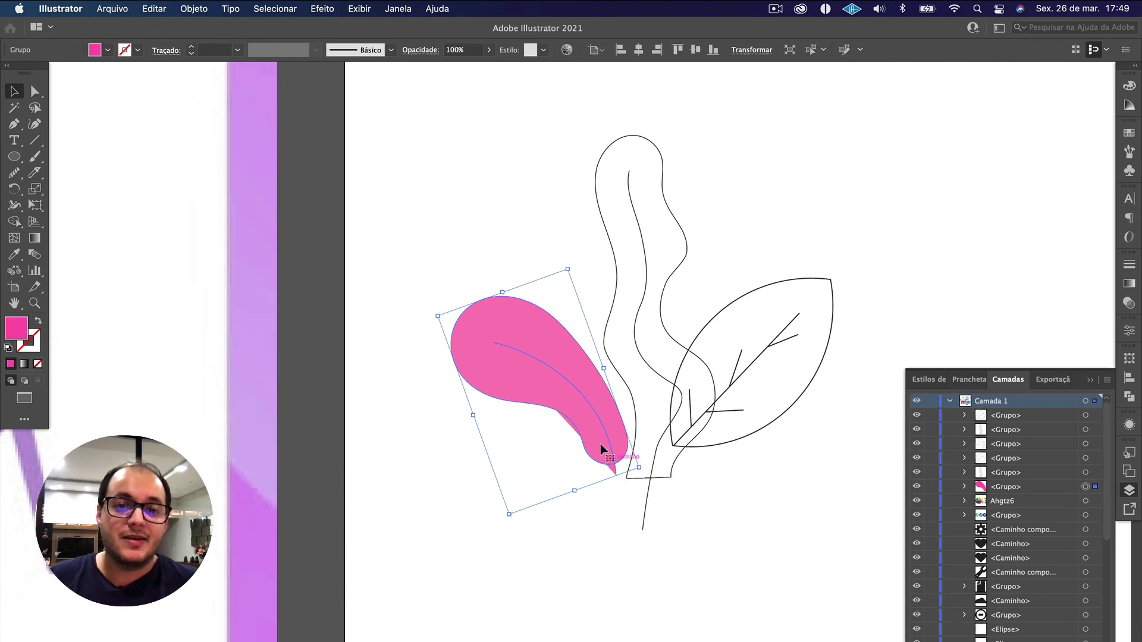
click(493, 422)
scroll(529, 420, down, 3)
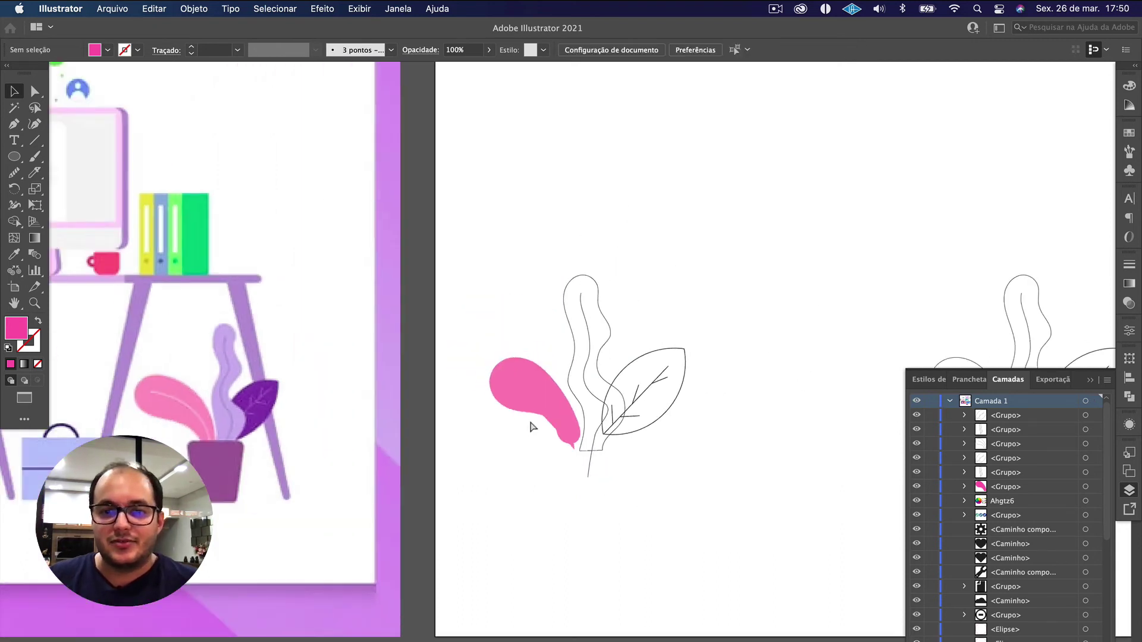
key(super+z)
click(513, 441)
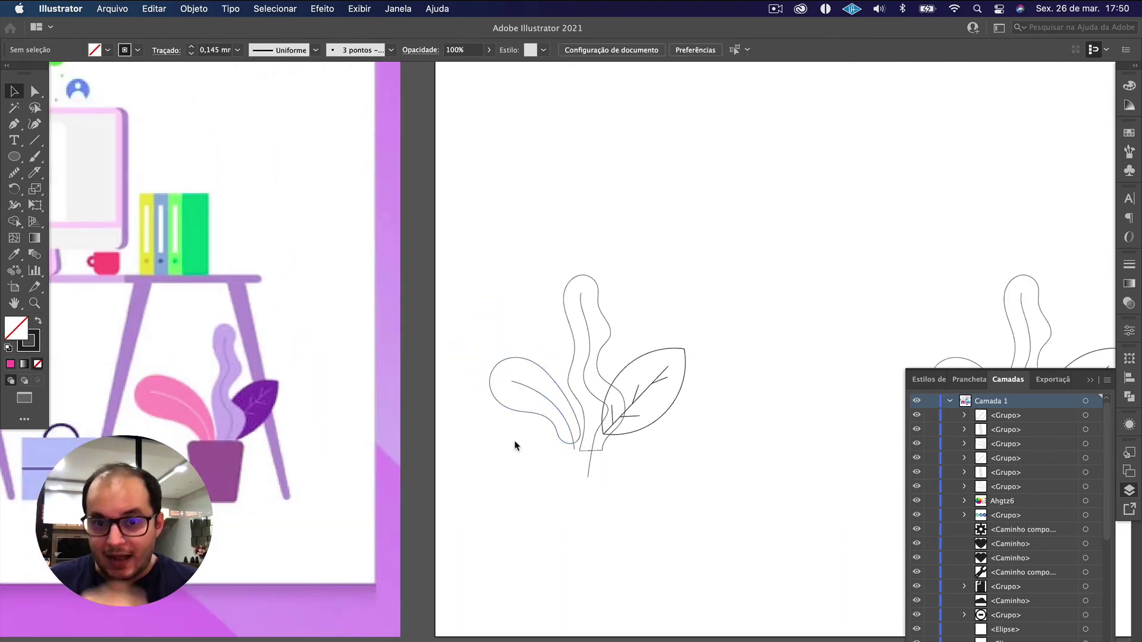
Step: Draw a circle about 54 px in diameter with the Ellipse tool in the empty space above the leaves
click(13, 156)
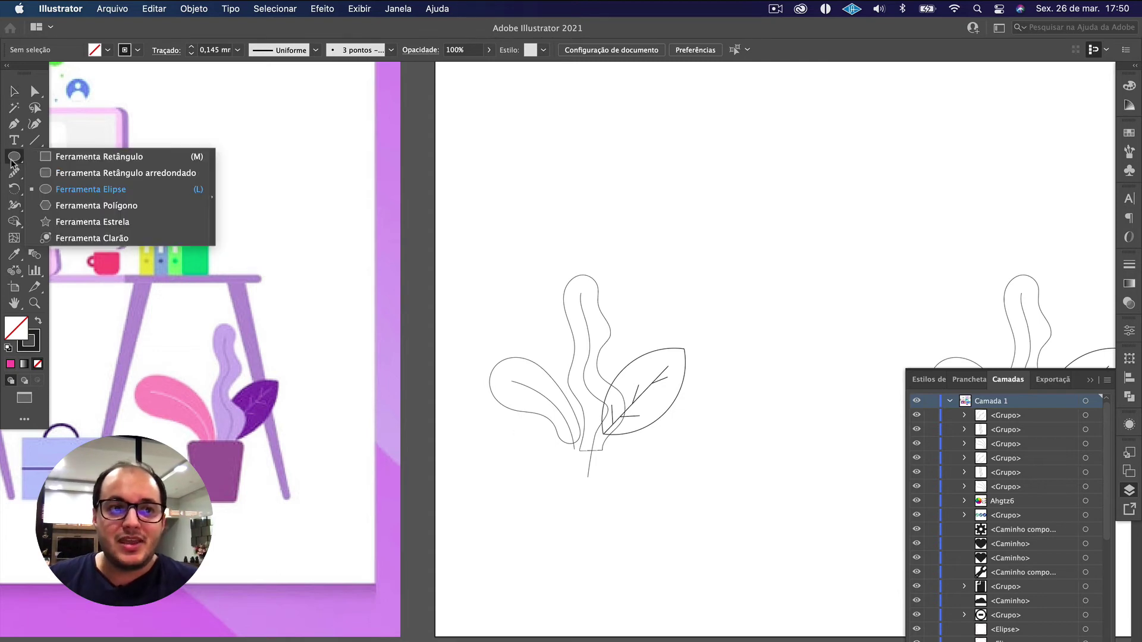
click(90, 189)
drag(450, 158, 509, 195)
key(v)
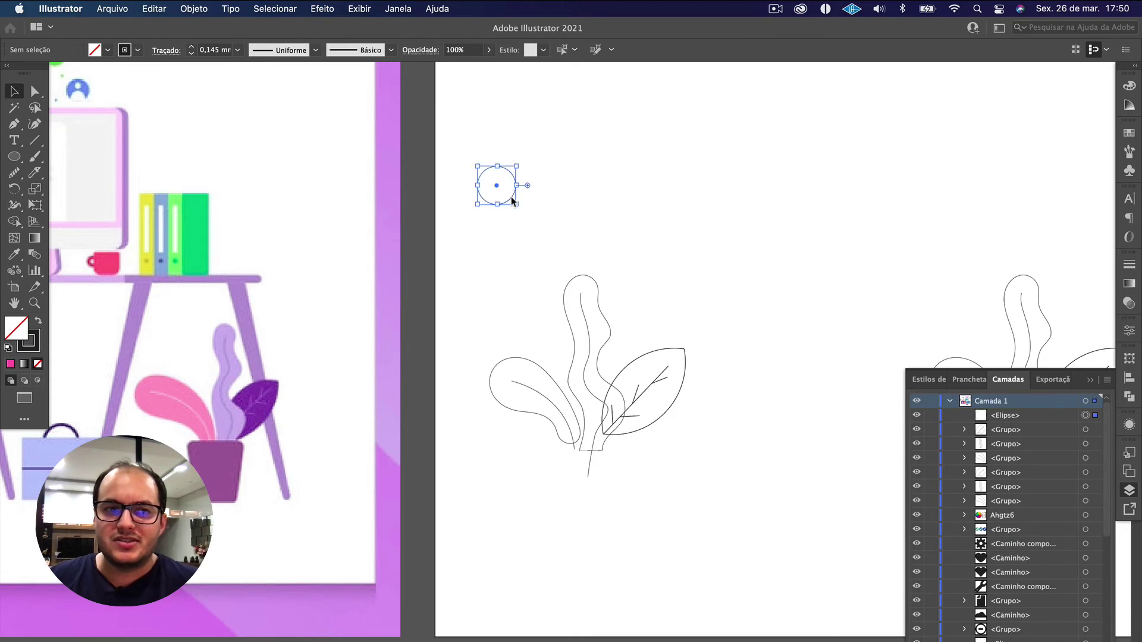
Step: Swap the circle's stroke and fill, and set the fill to a bright pink matching the reference leaf
click(38, 321)
double_click(16, 328)
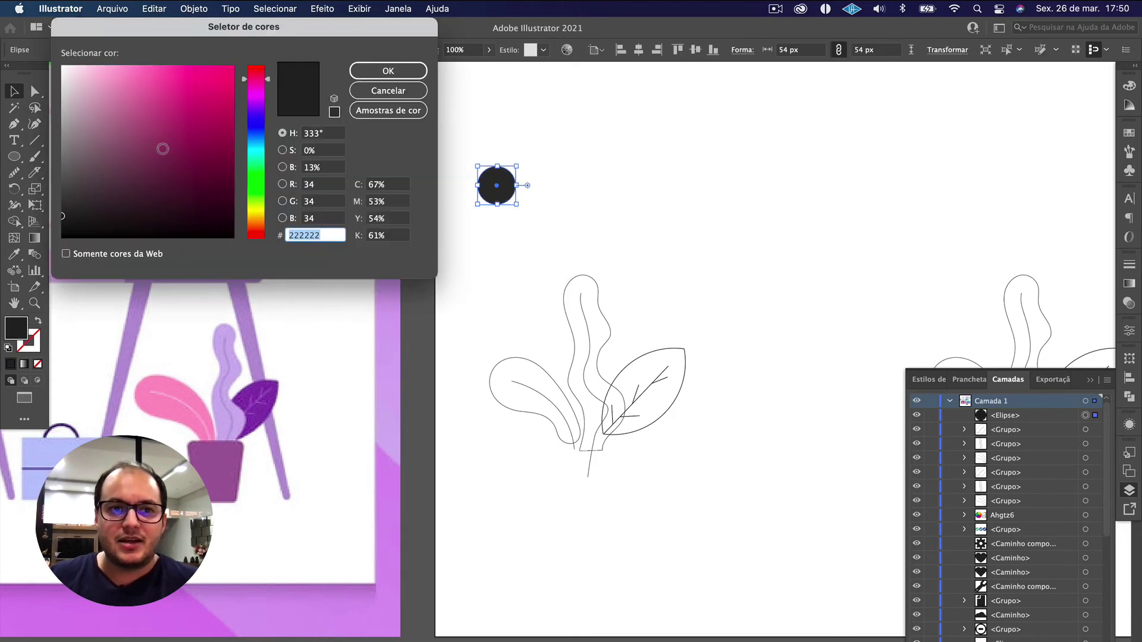
drag(157, 65, 148, 74)
click(387, 70)
click(559, 217)
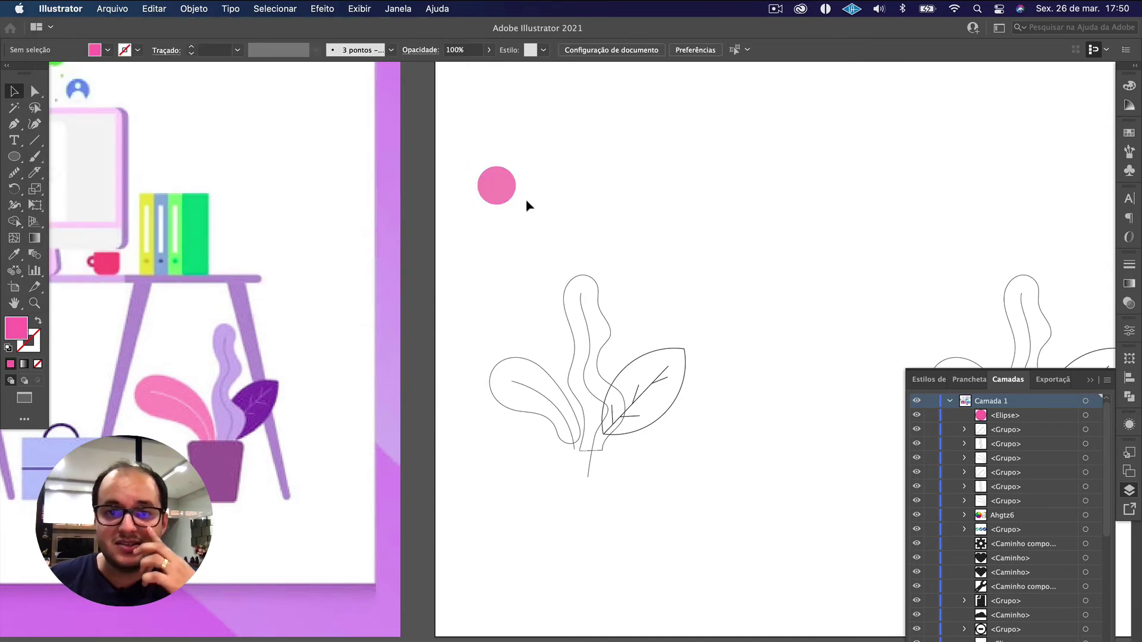
Step: Copy the pink circle sideways three times to form a horizontal row of four evenly spaced swatch circles
drag(508, 201, 555, 201)
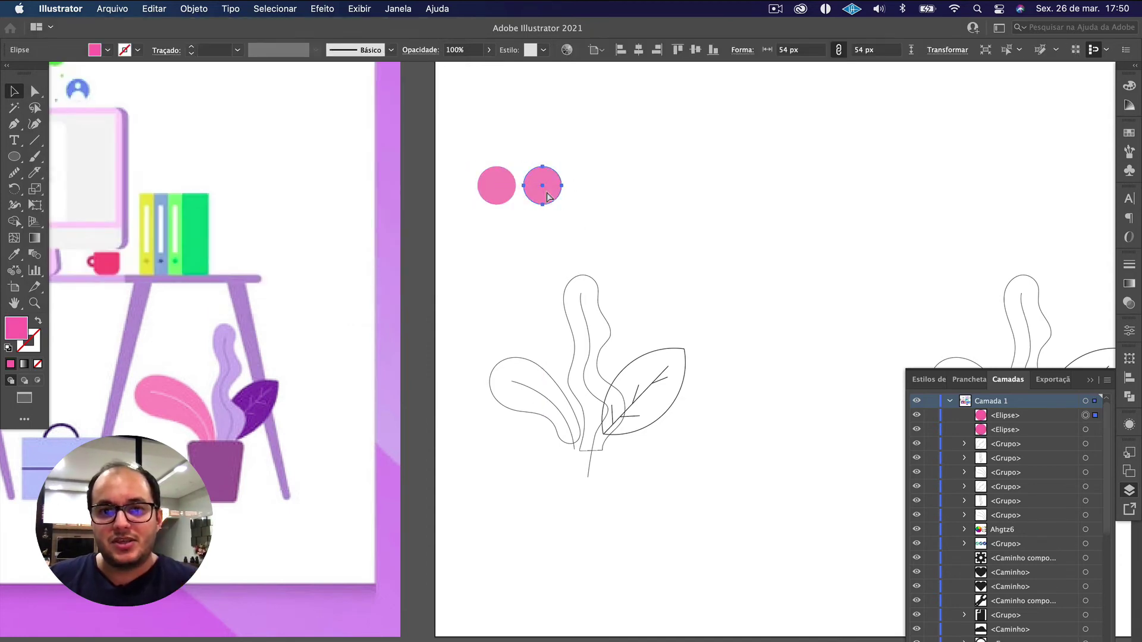
key(ctrl+d)
click(630, 251)
drag(627, 245, 541, 173)
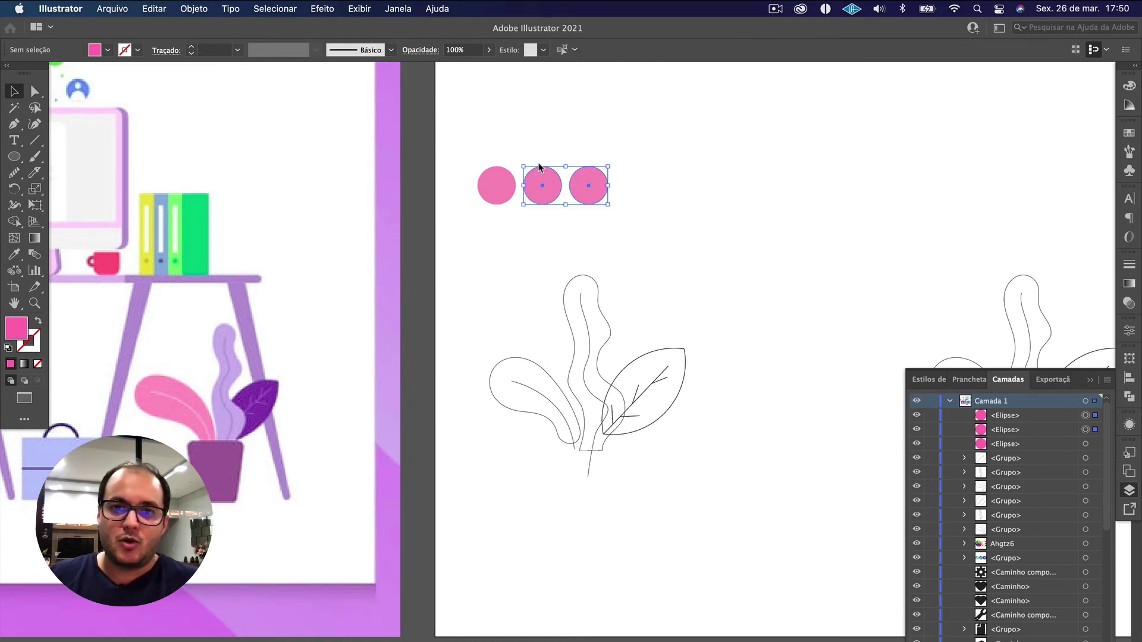
click(548, 250)
click(498, 187)
click(546, 195)
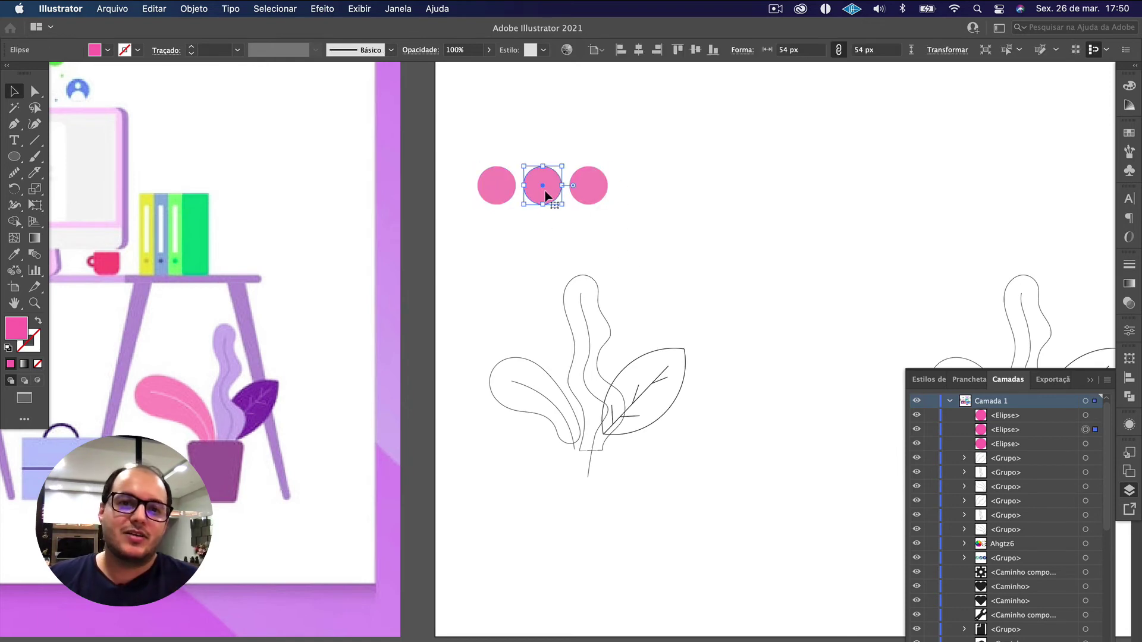
click(623, 278)
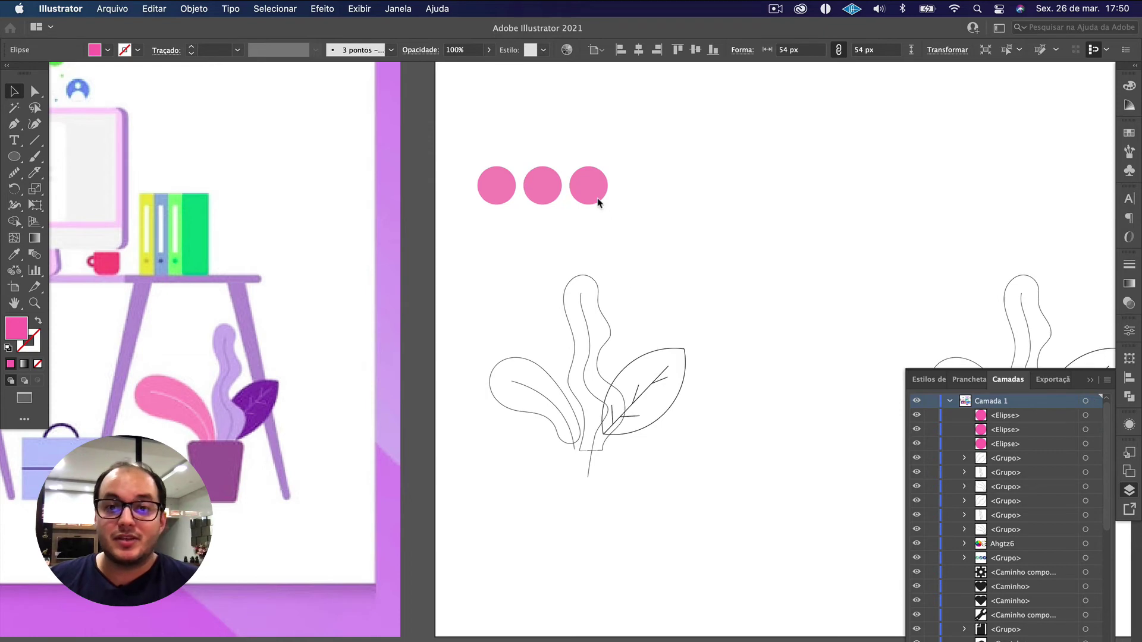
click(595, 193)
drag(596, 191, 657, 189)
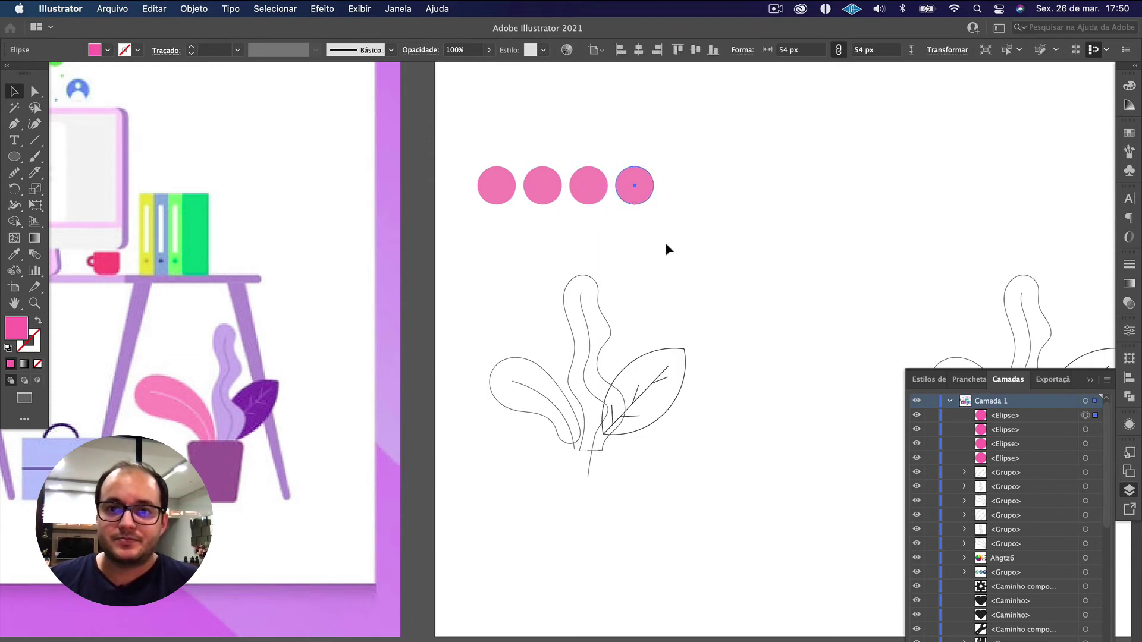
drag(667, 248, 469, 163)
click(708, 247)
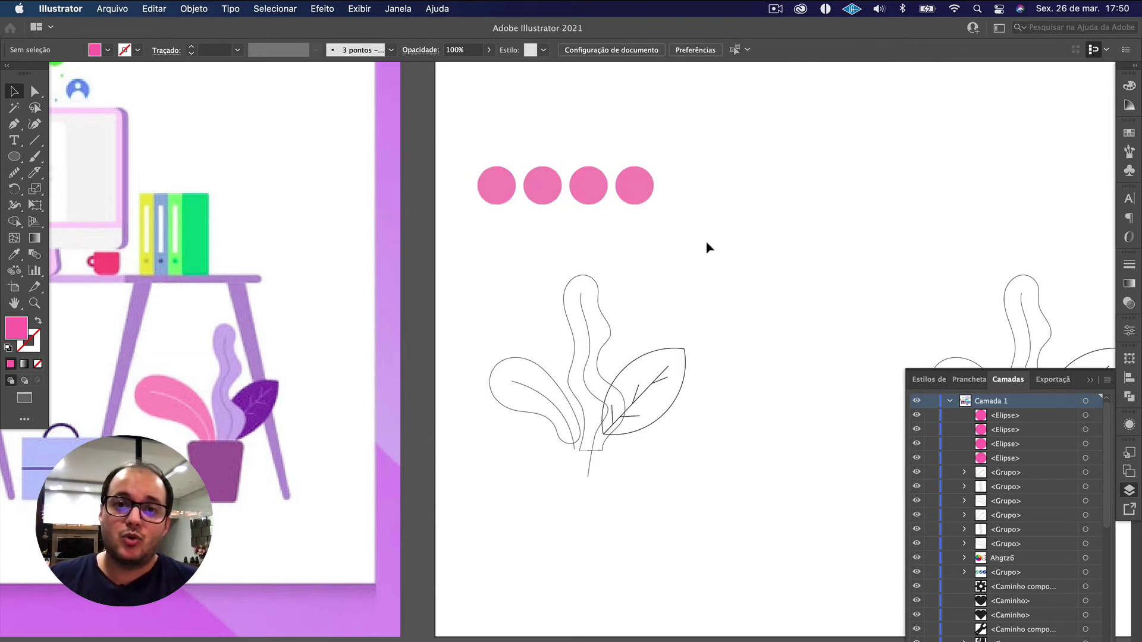
Step: Open the Color Guide for the first pink circle and apply the Análoga 2 harmony rule
click(512, 195)
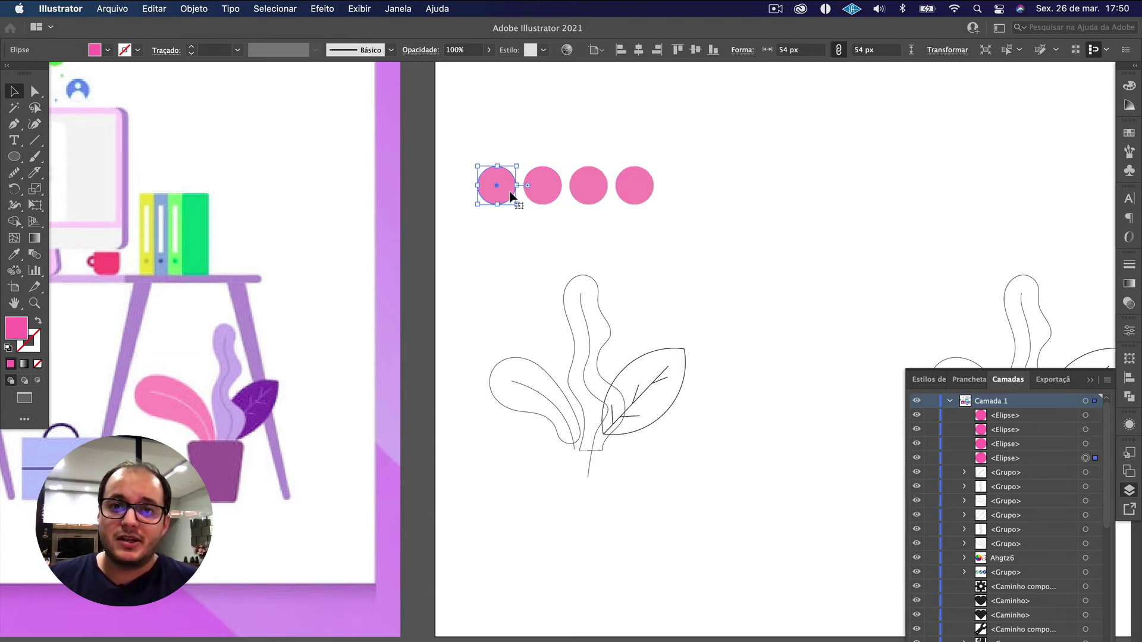
click(1128, 135)
click(1127, 107)
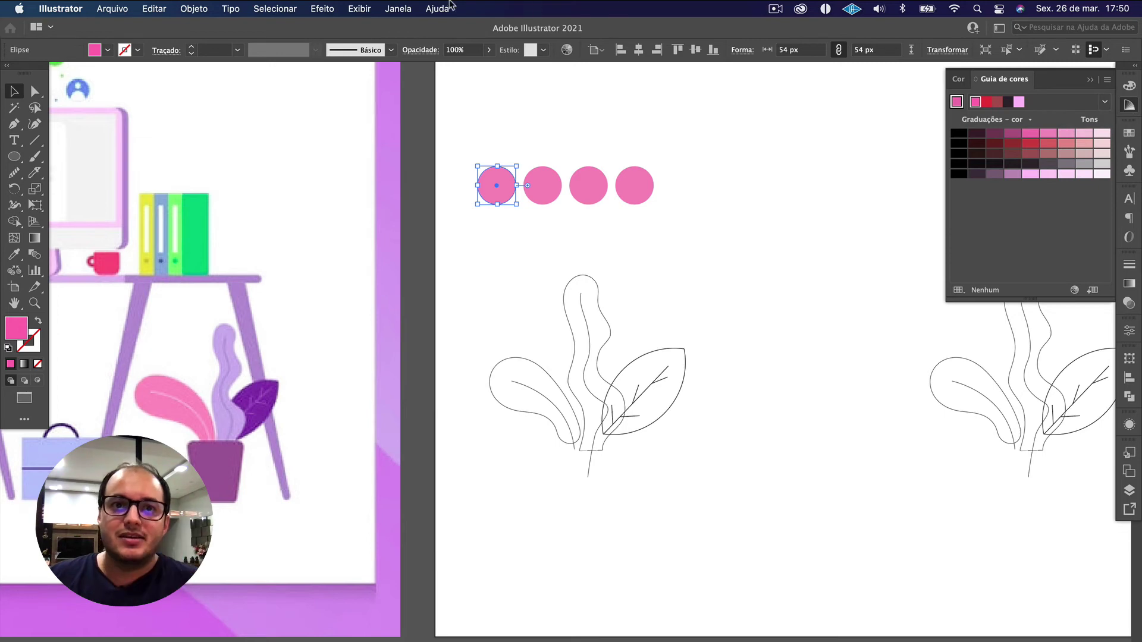
click(407, 8)
click(406, 10)
click(406, 10)
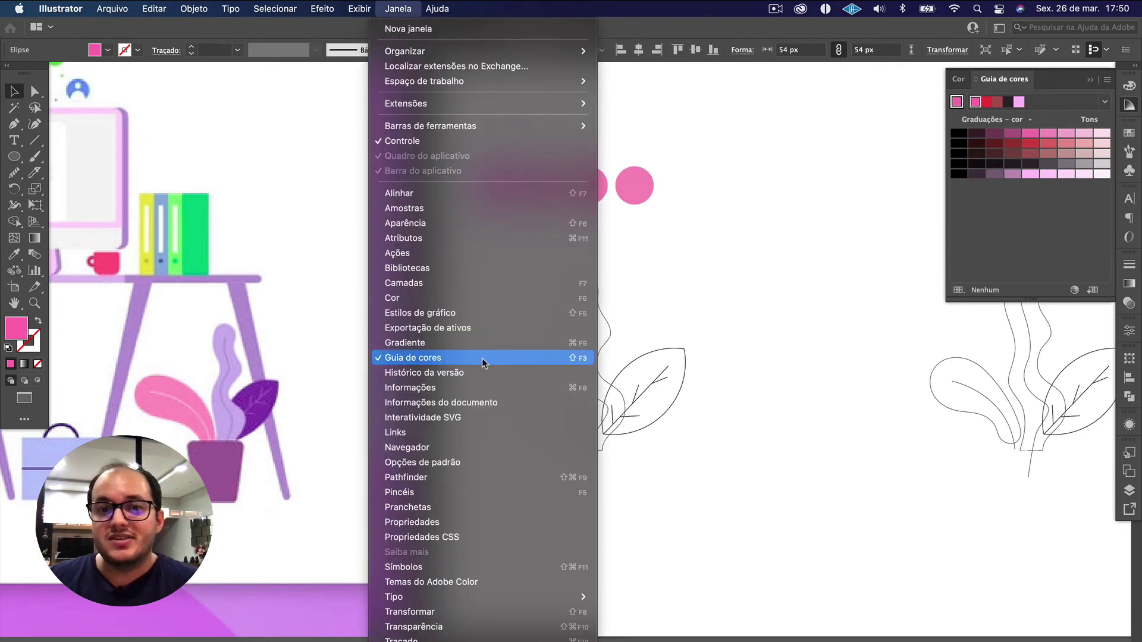
click(651, 229)
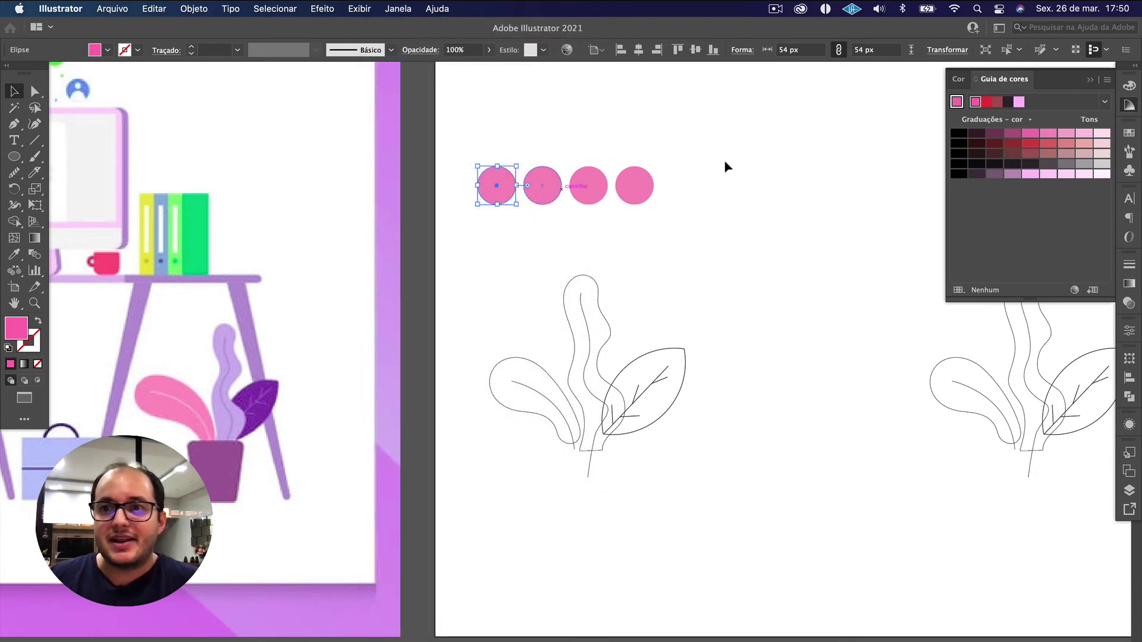
click(1105, 103)
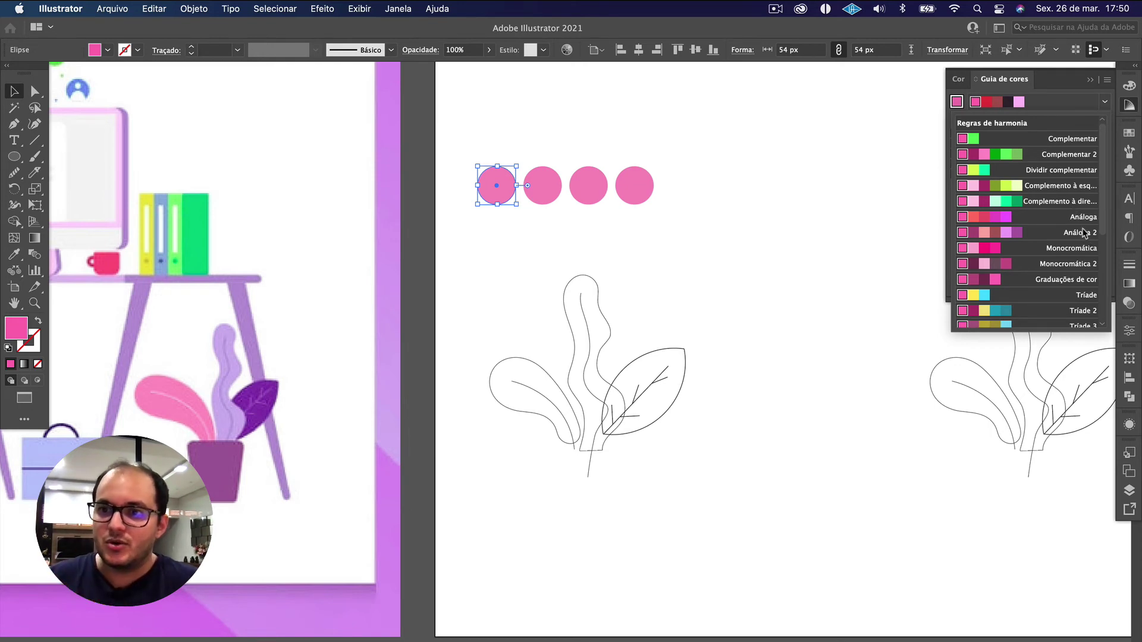
click(1041, 233)
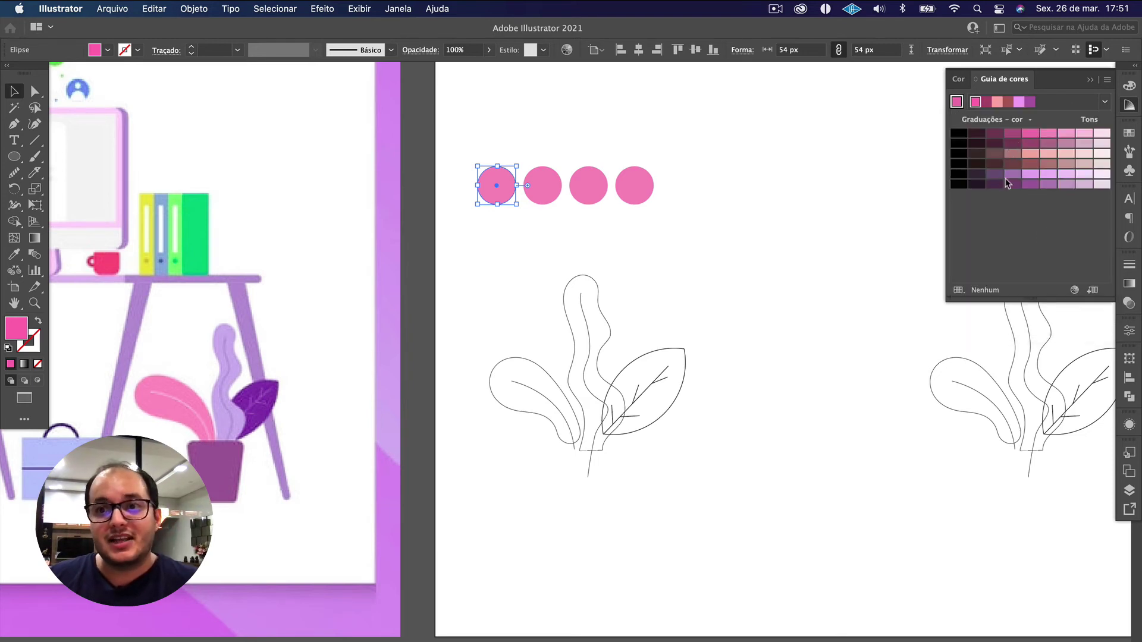
Step: Fill the second swatch circle with the light lilac from the Análoga 2 harmony shades, after trying a darker purple
click(542, 190)
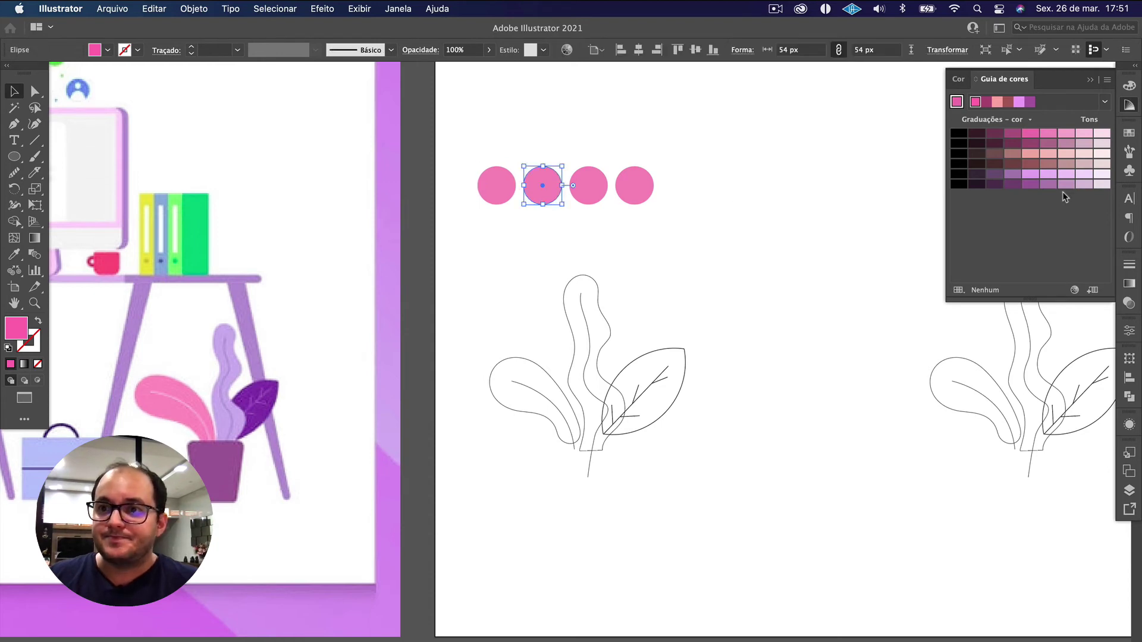
click(1032, 174)
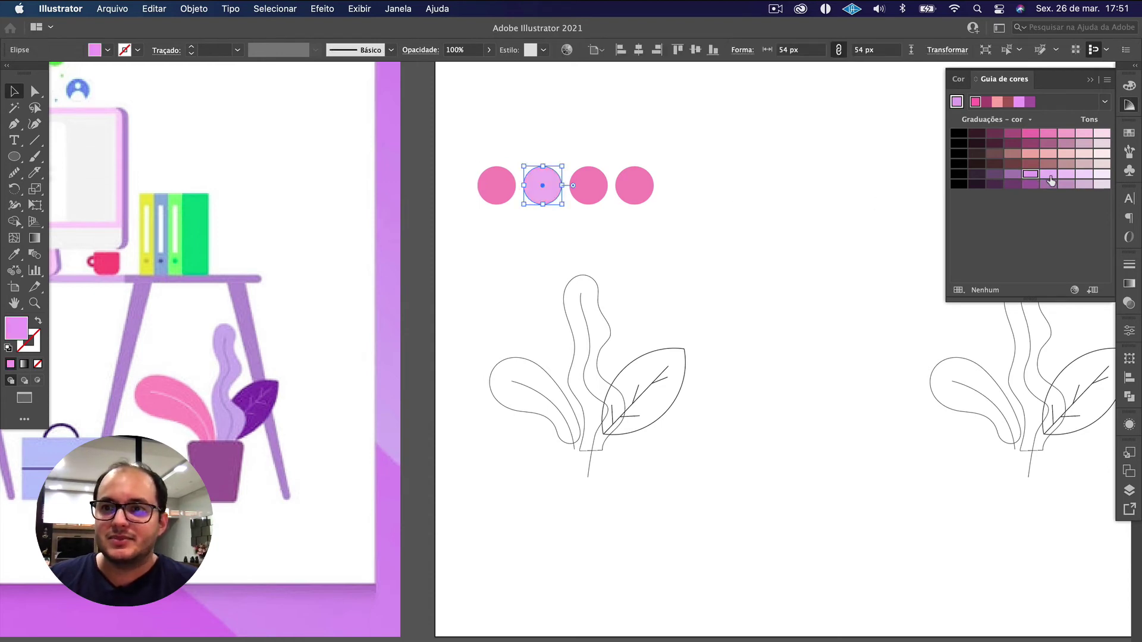
click(1012, 174)
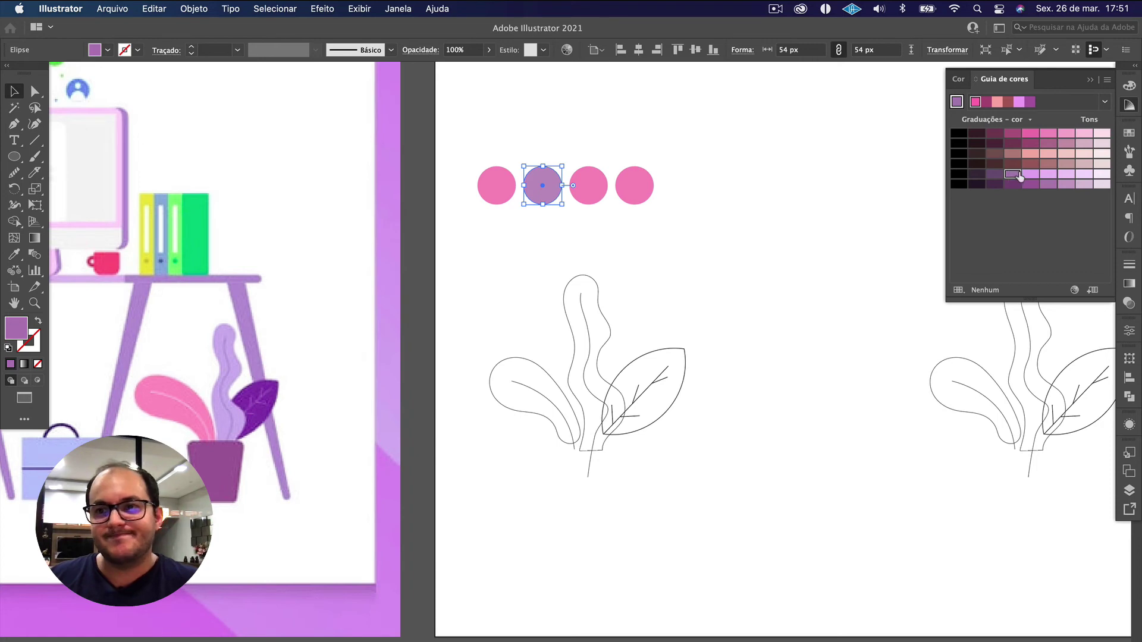
click(1030, 175)
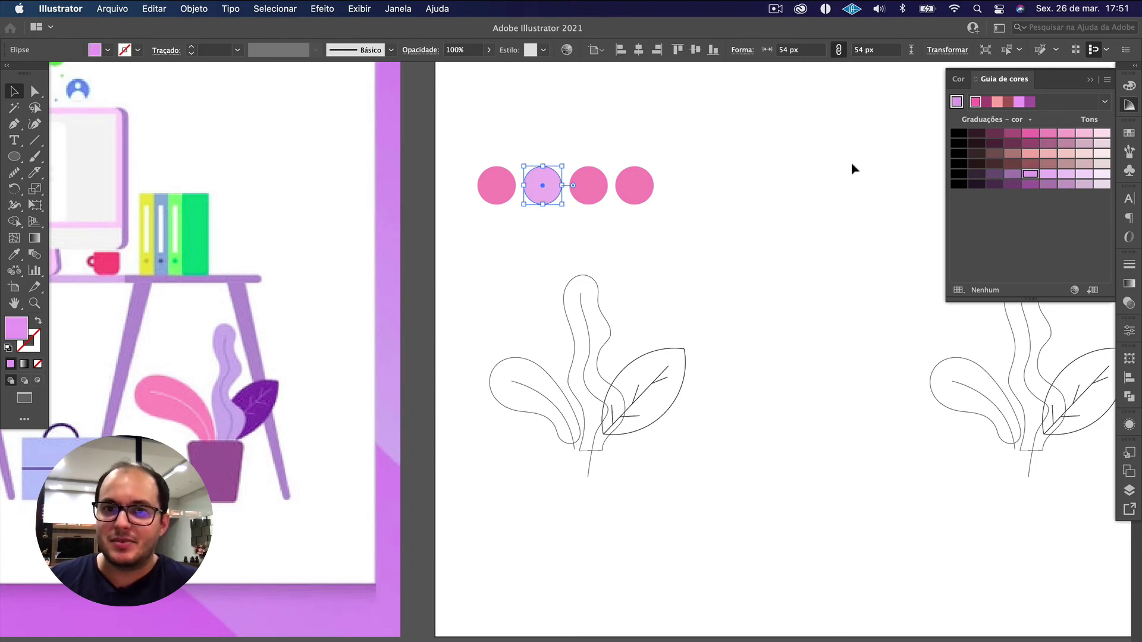
Step: Fill the third swatch circle with dark purple and the fourth with a medium mauve from the harmony shades
click(594, 228)
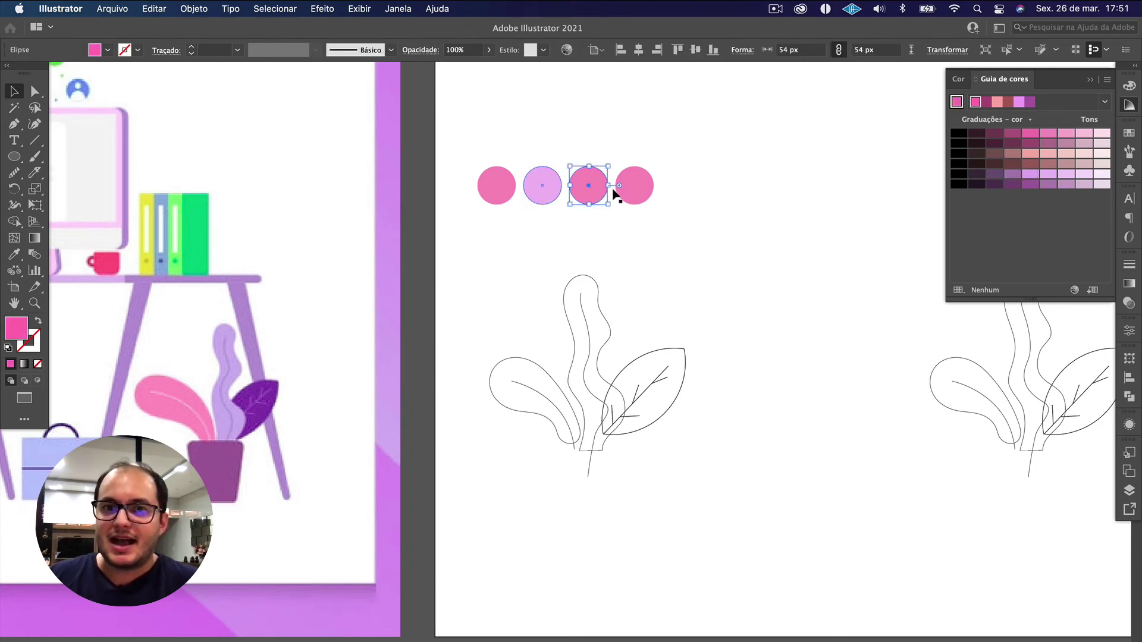
click(994, 185)
click(1013, 186)
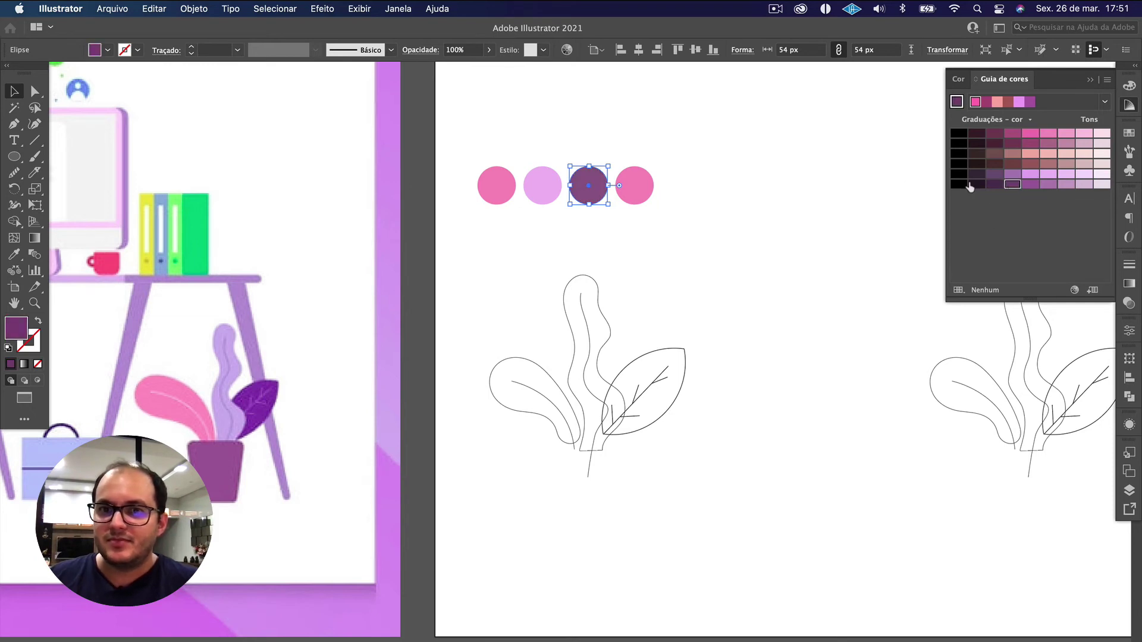
click(632, 186)
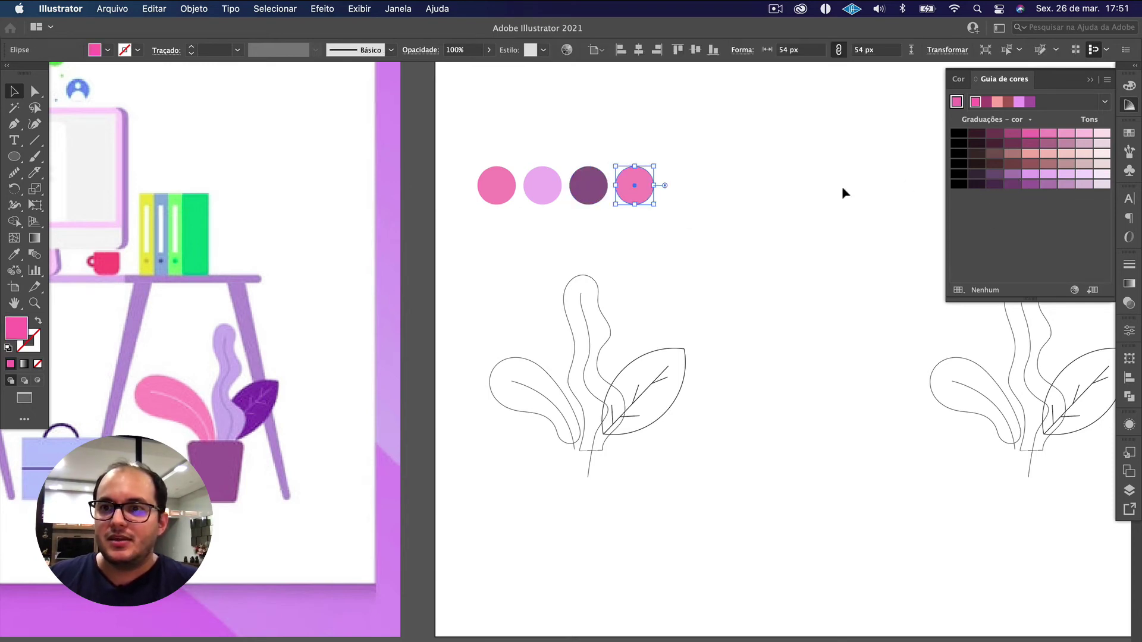
click(1048, 184)
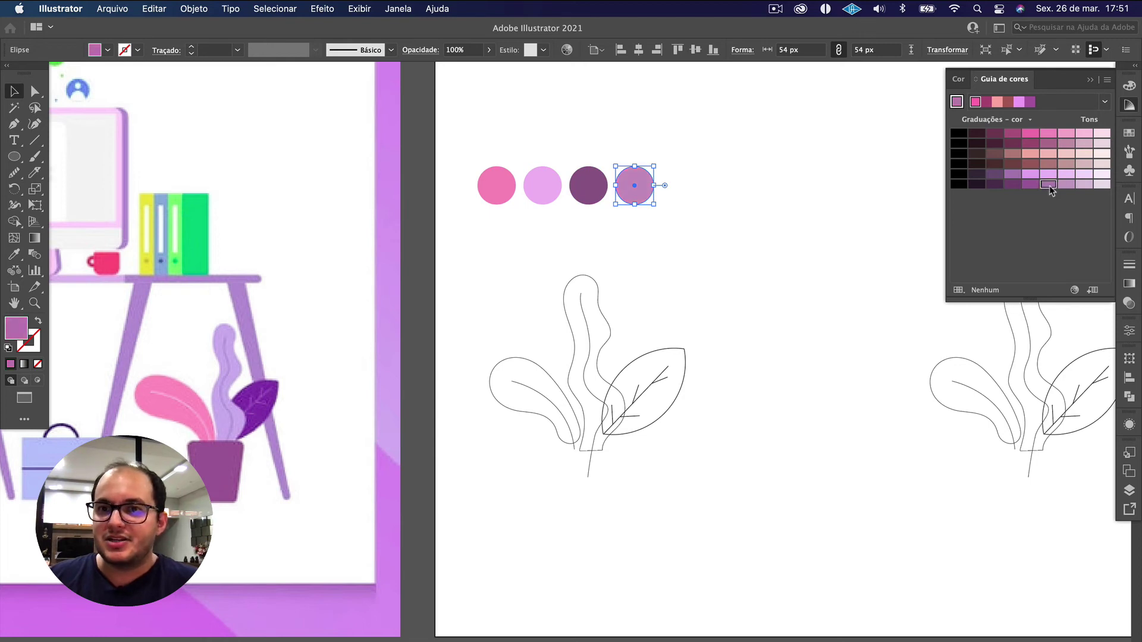
click(678, 231)
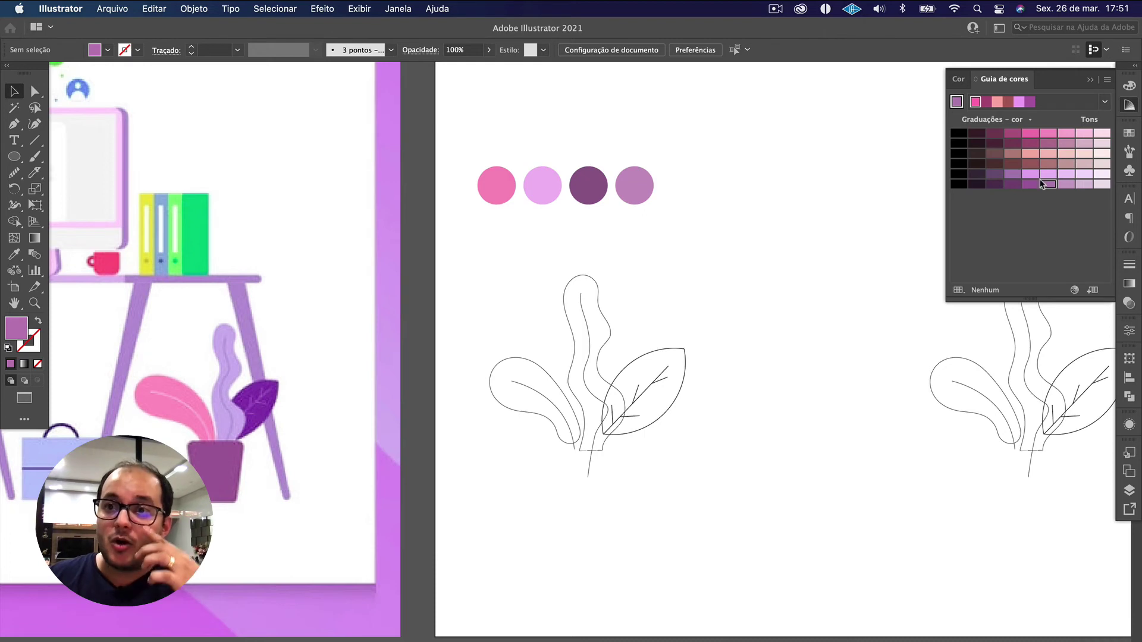
click(1104, 102)
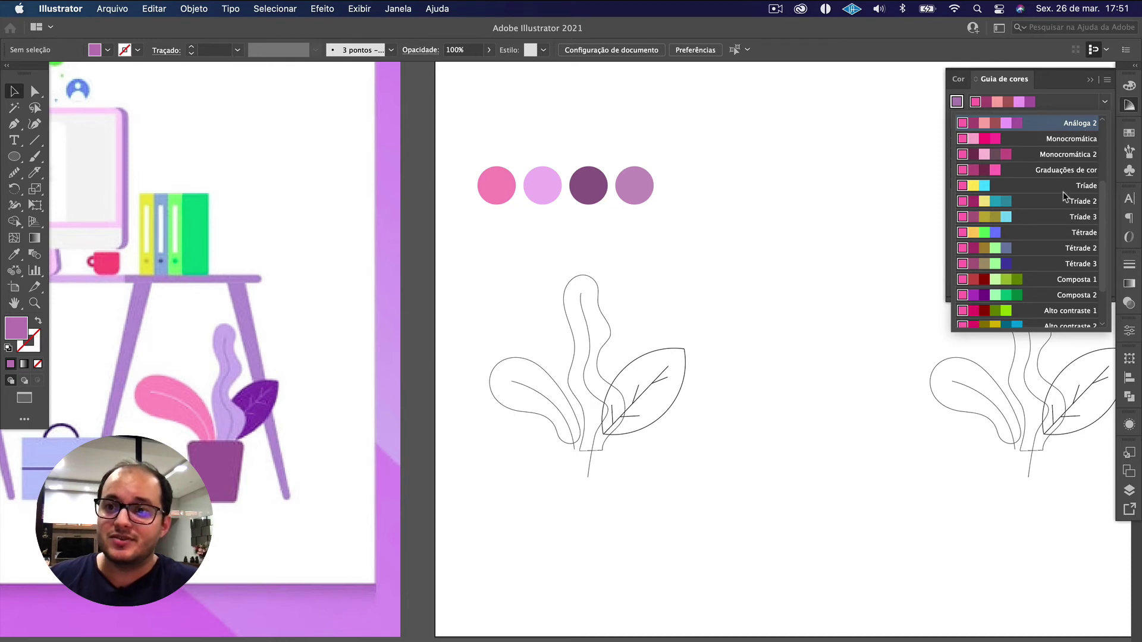
scroll(1062, 197, down, 3)
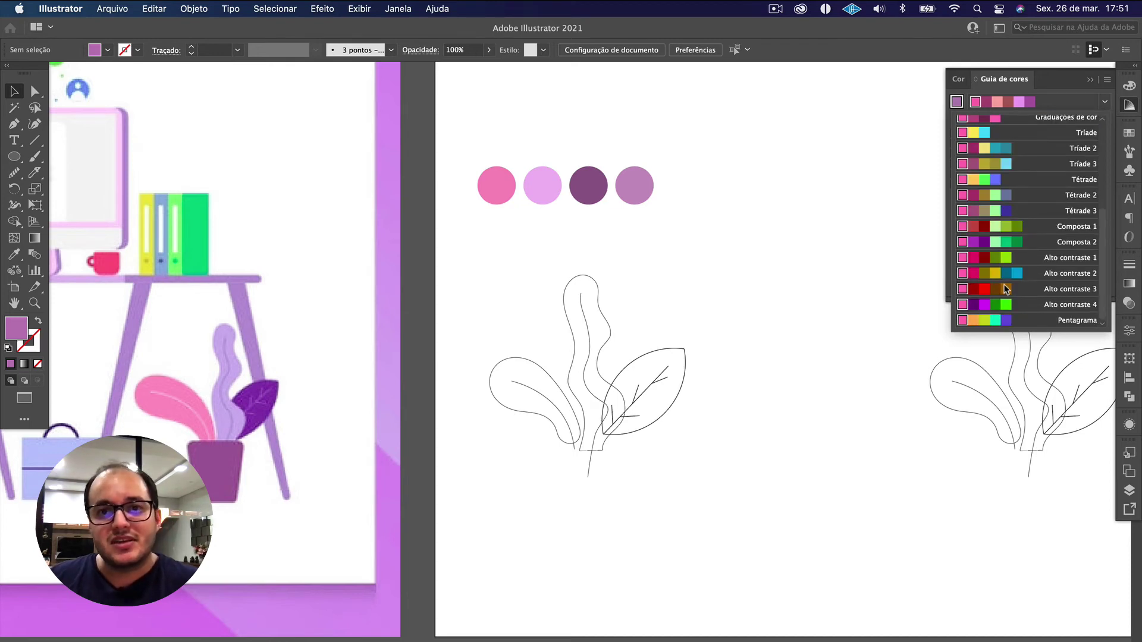
click(680, 267)
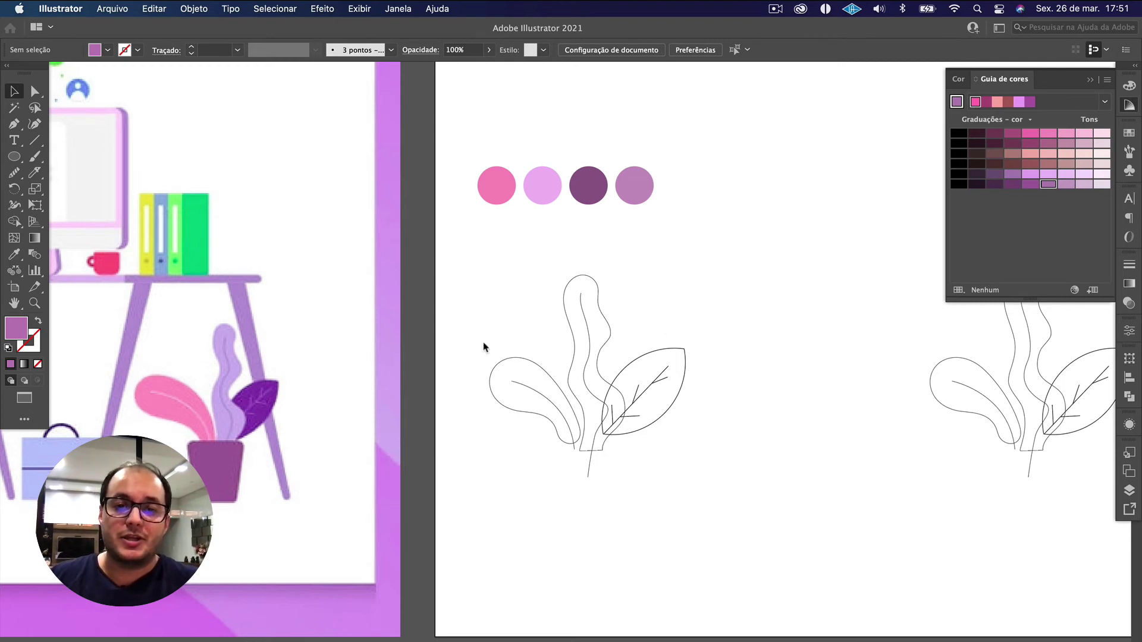
Step: Isolate the rounded leaf's group to select its outline path, and exit isolation mode
scroll(485, 348, up, 2)
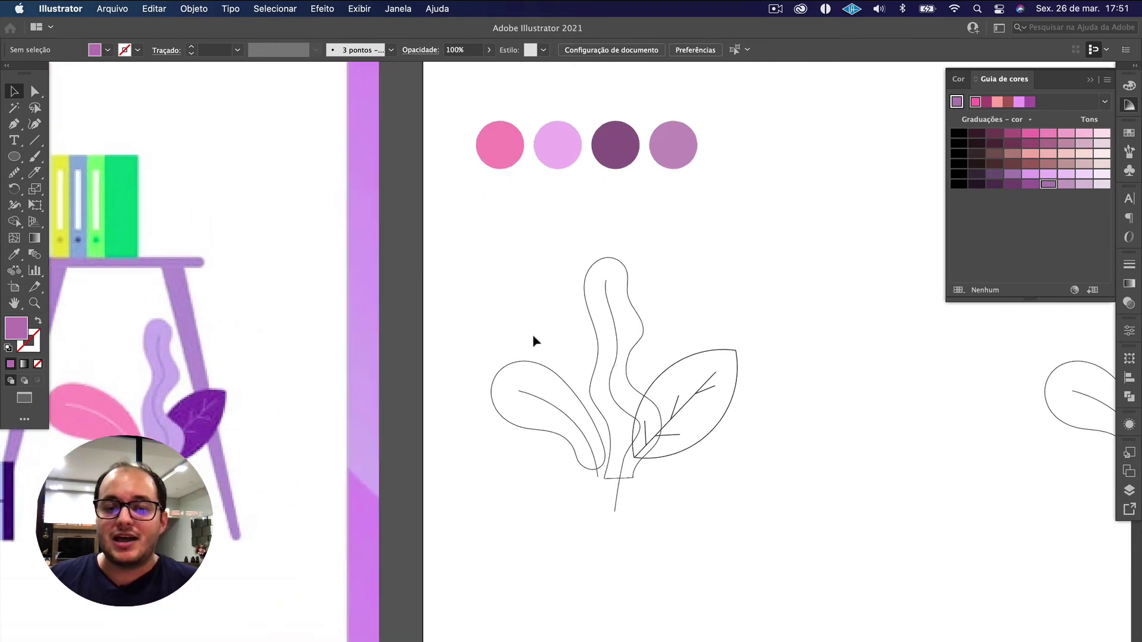
click(544, 370)
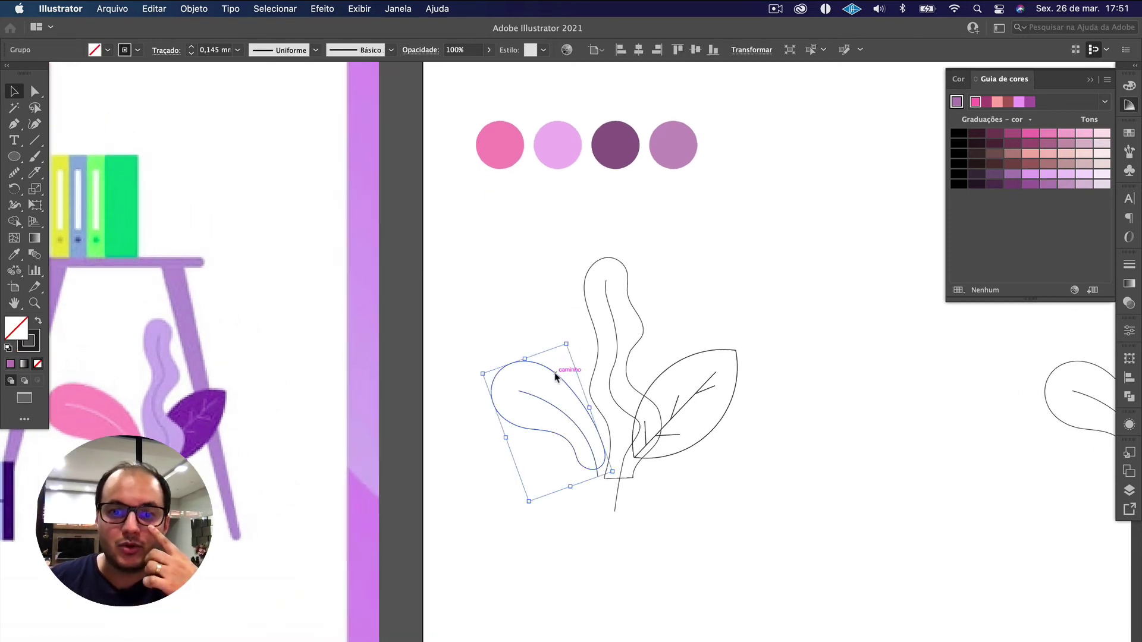
click(595, 338)
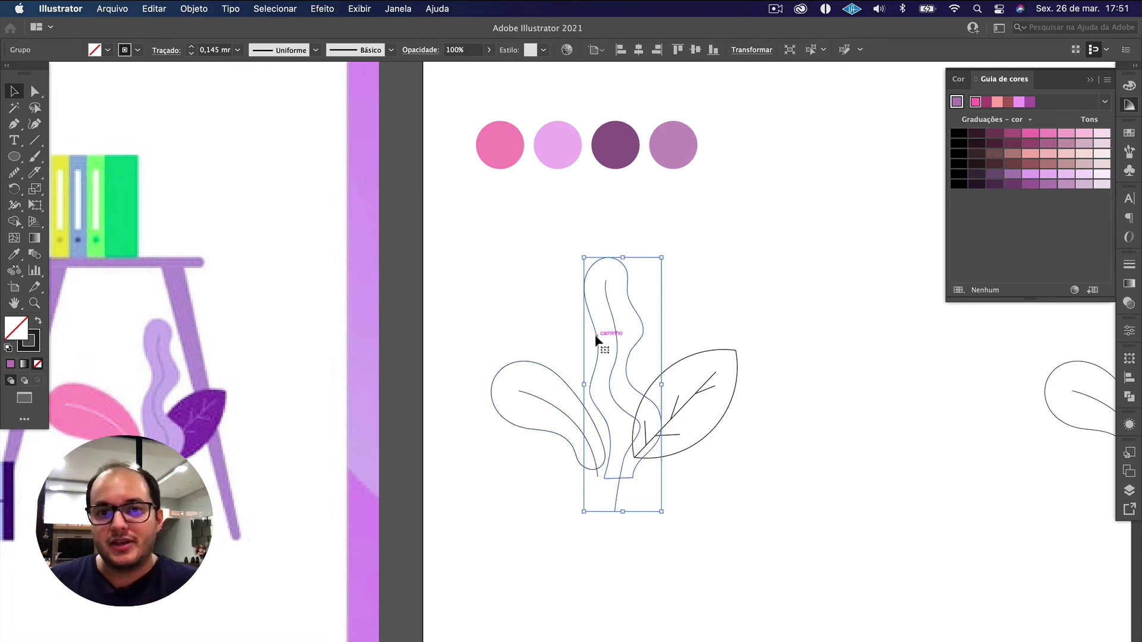
double_click(547, 372)
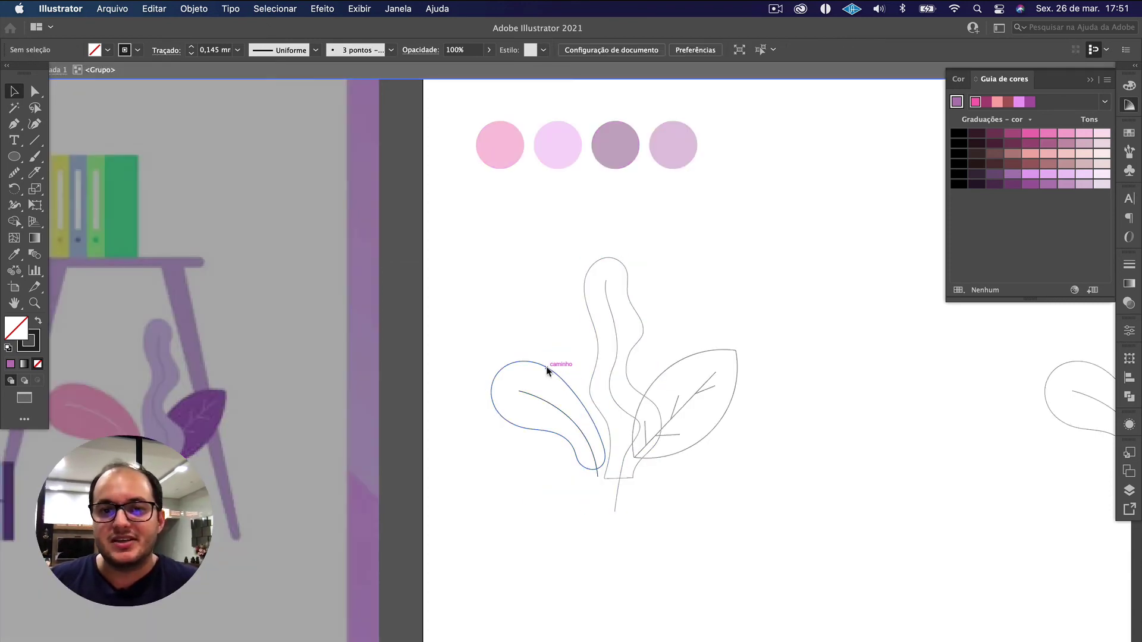
click(547, 371)
drag(548, 369, 542, 175)
key(super+z)
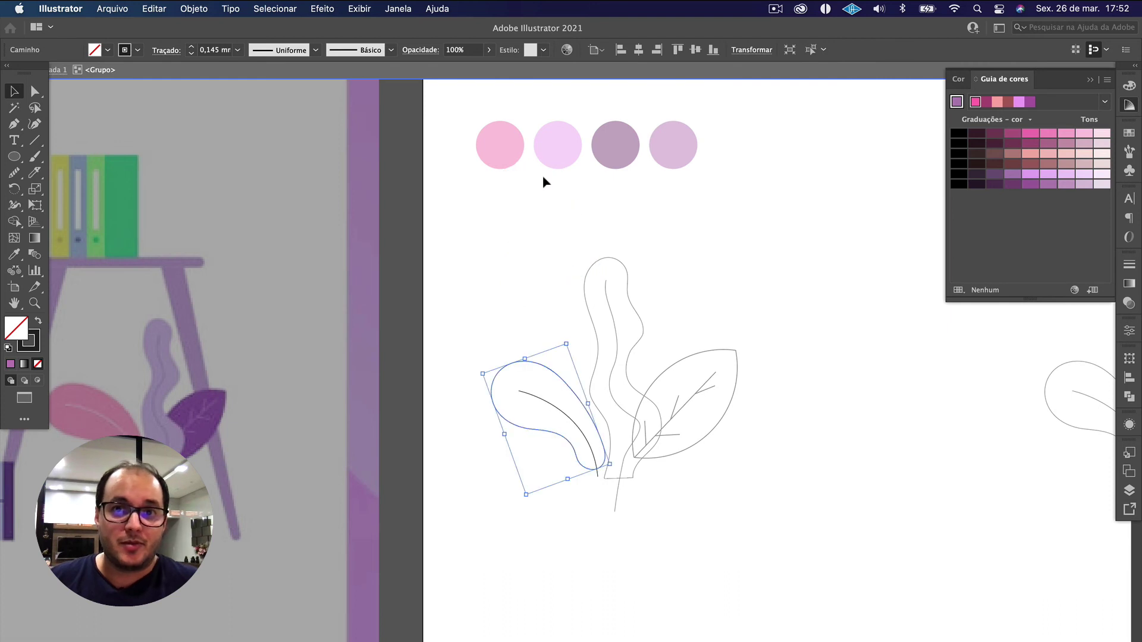
double_click(491, 265)
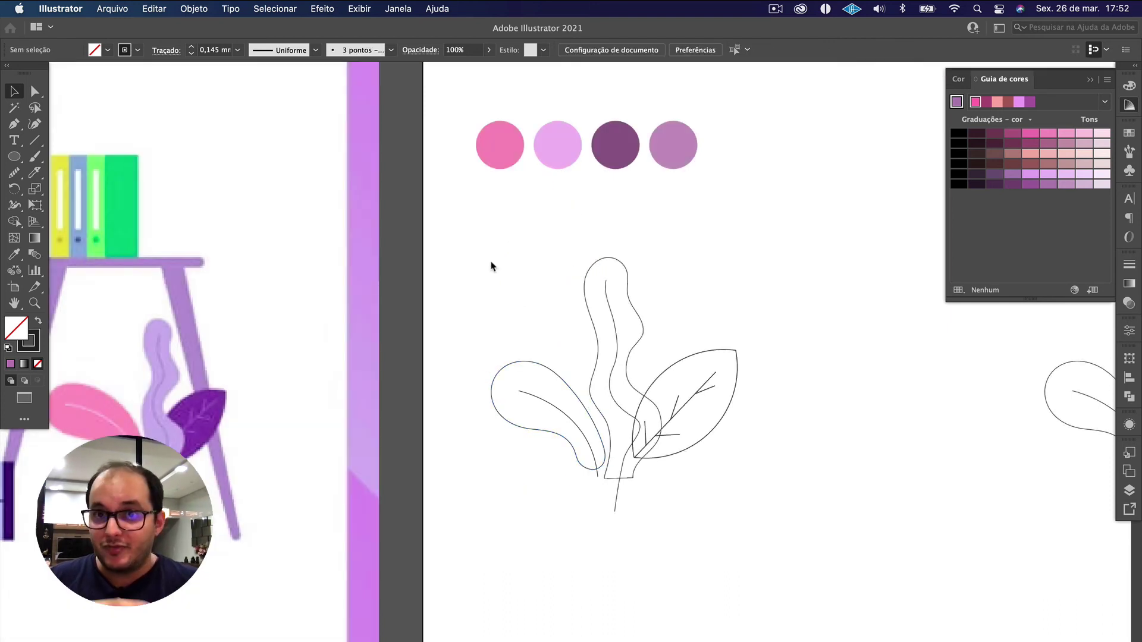
Step: Directly select the rounded leaf's outline and fill it with the bright pink sampled from the first swatch circle
click(35, 91)
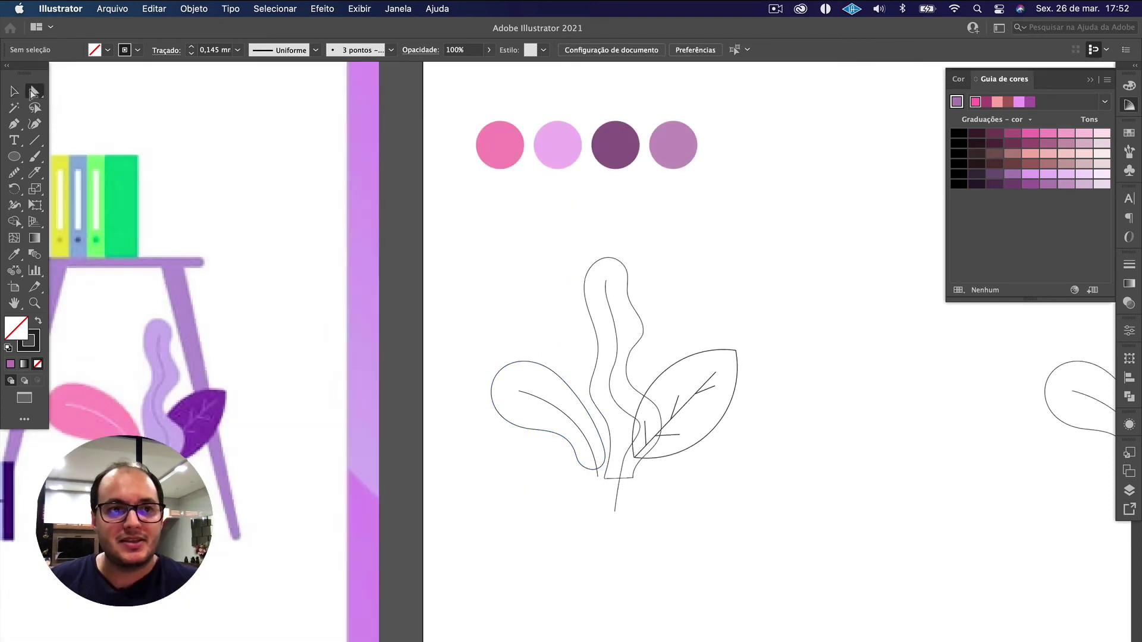
click(556, 376)
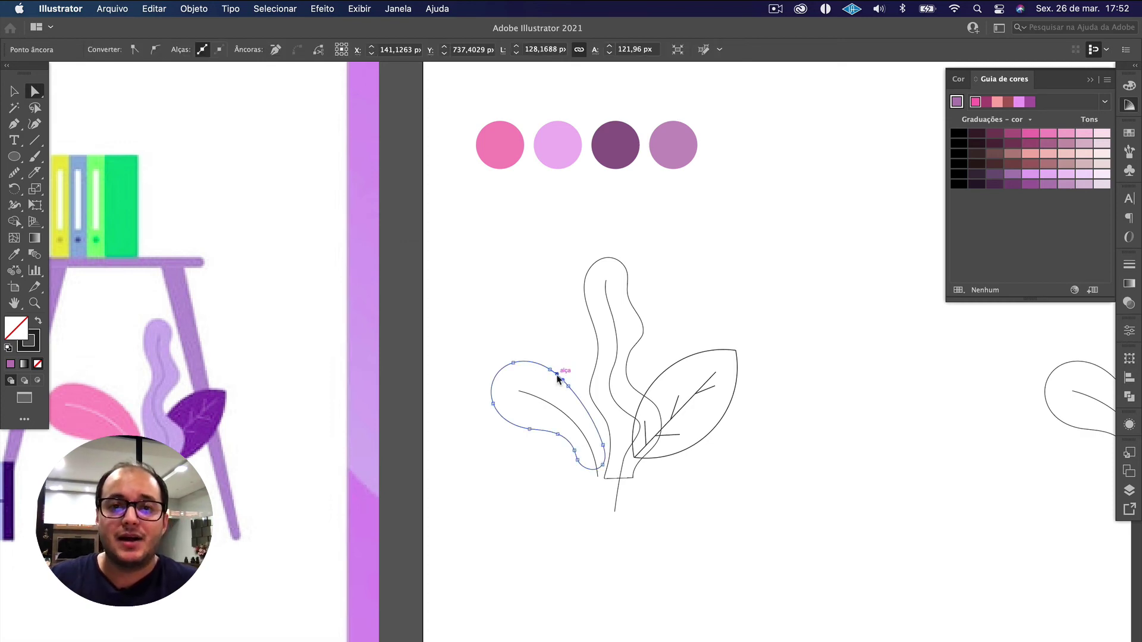
key(i)
click(512, 136)
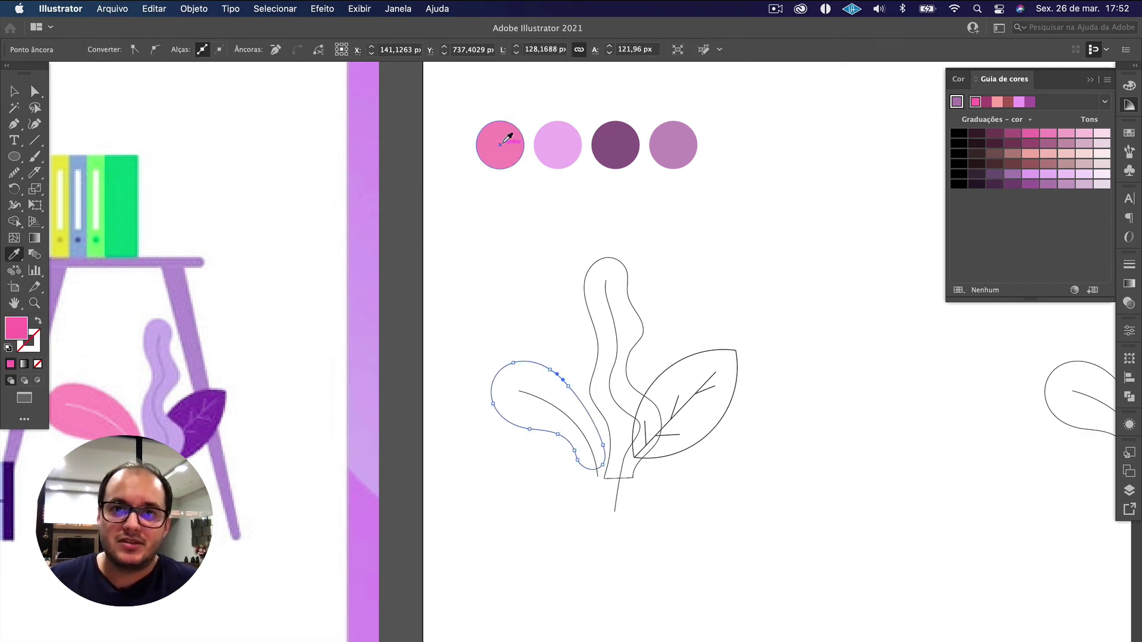
super+click(555, 246)
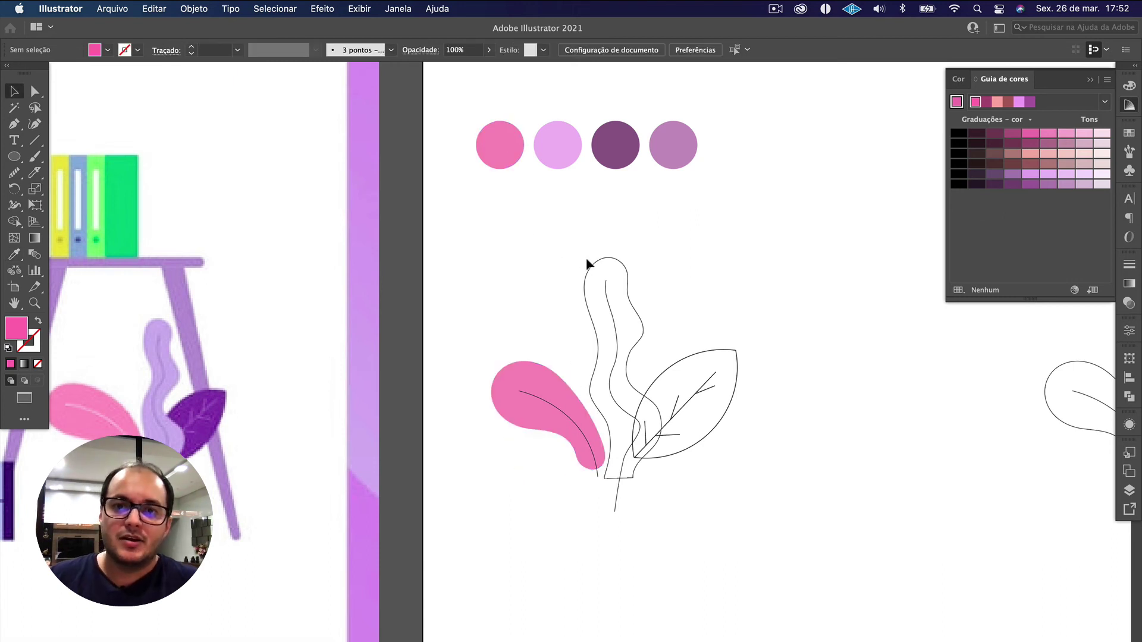
Step: Directly select the tall wavy leaf's outline and fill it with the light lilac sampled from the second swatch circle
key(a)
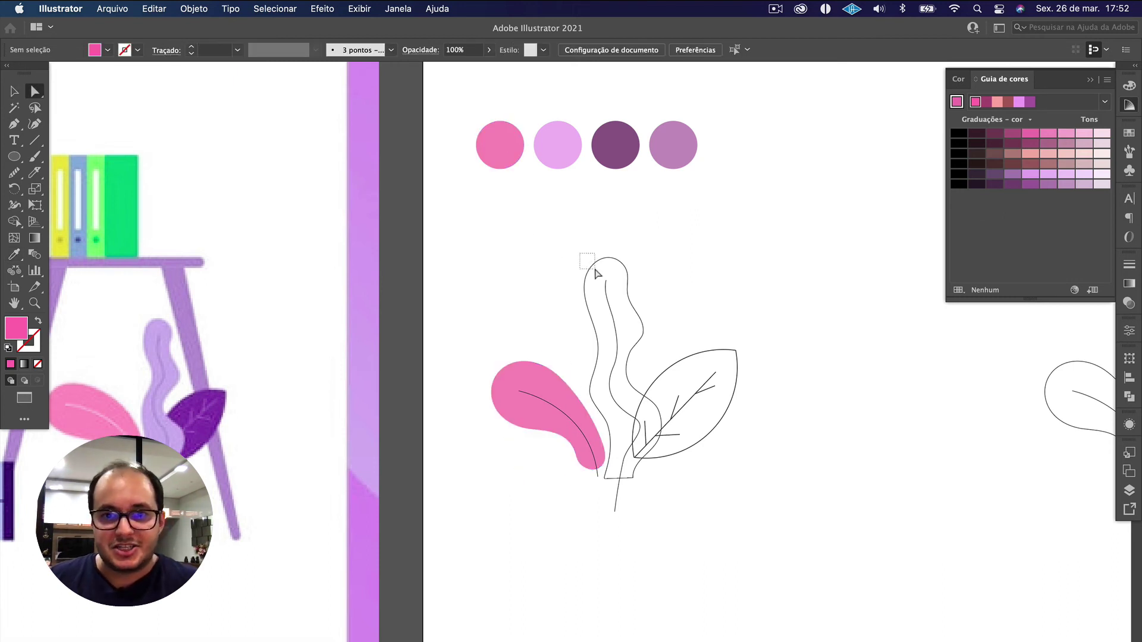
drag(595, 270, 595, 269)
key(i)
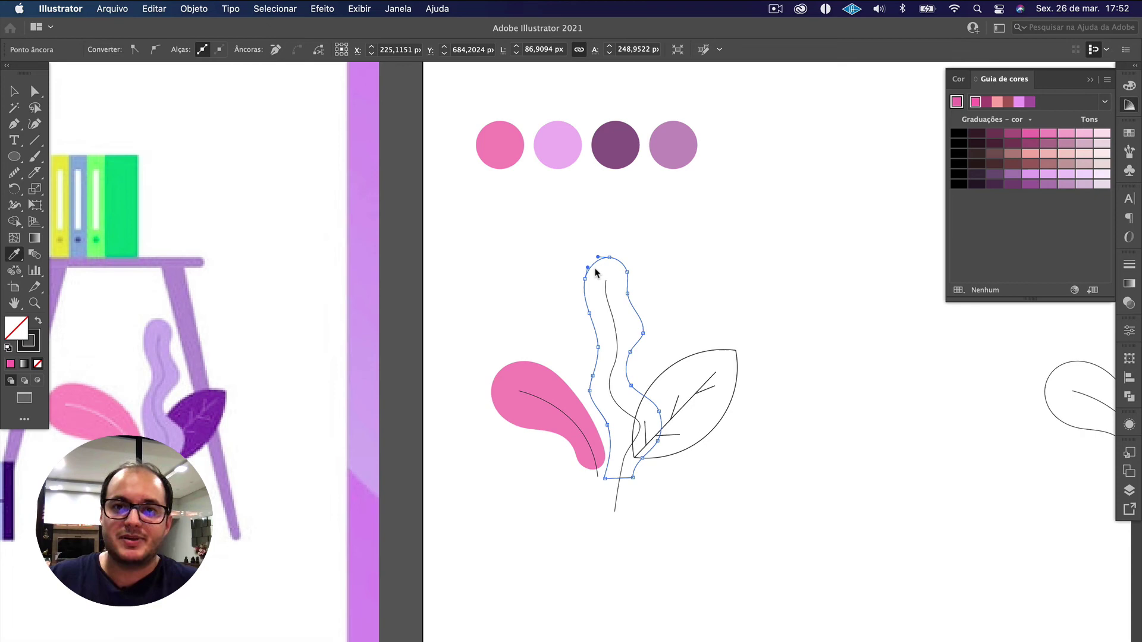
click(561, 156)
key(v)
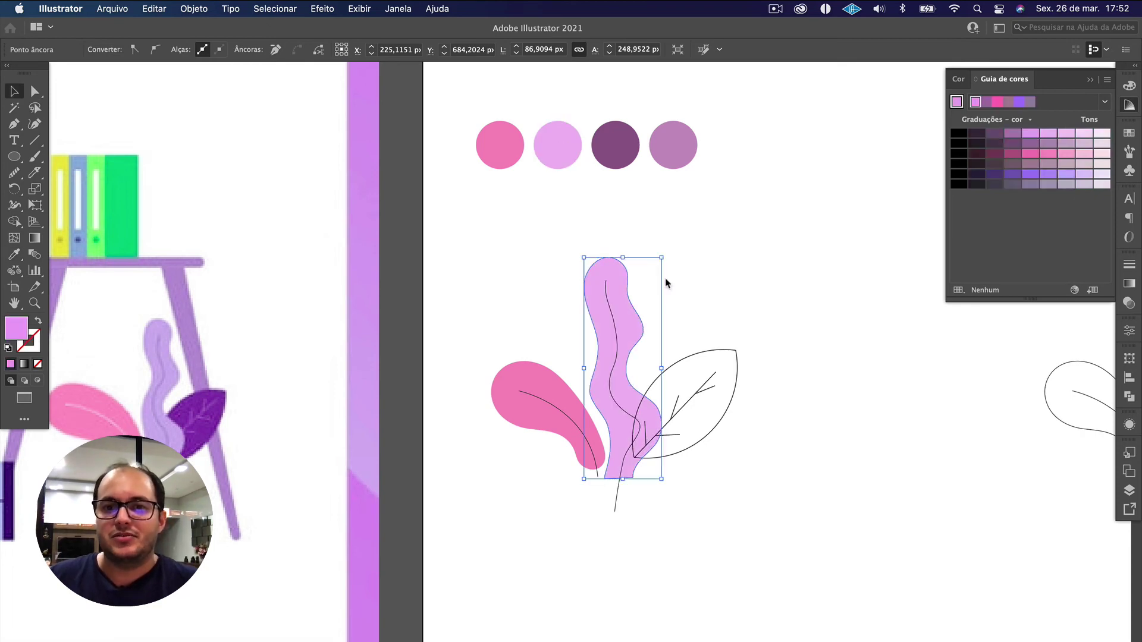
click(667, 280)
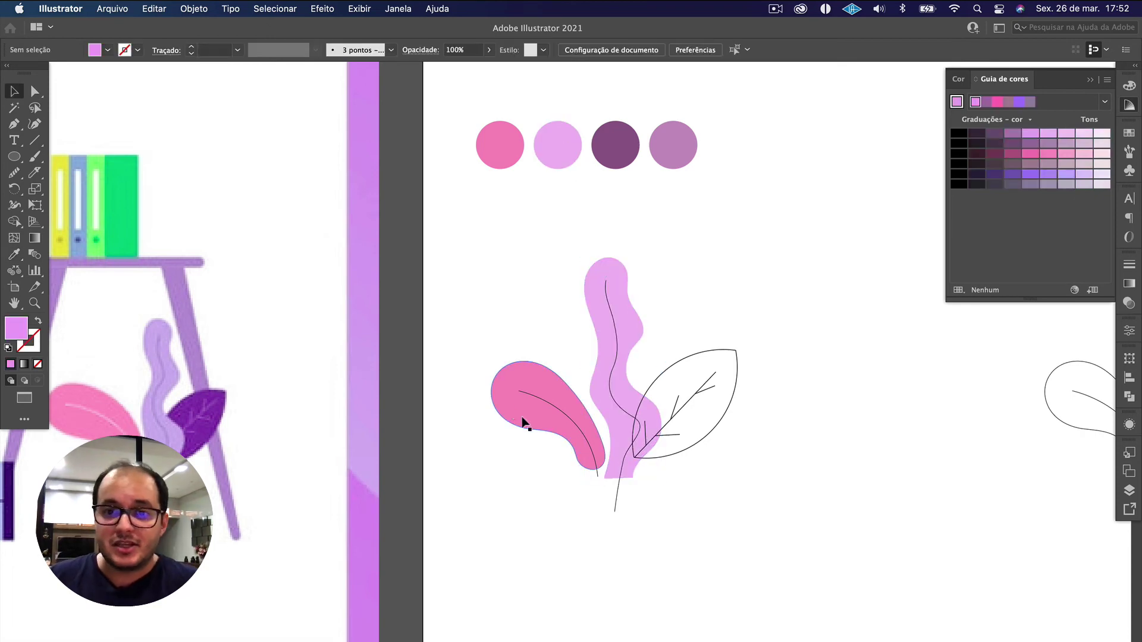
Step: Directly select the pointed leaf's outline and fill it with the dark purple sampled from the third swatch circle
key(a)
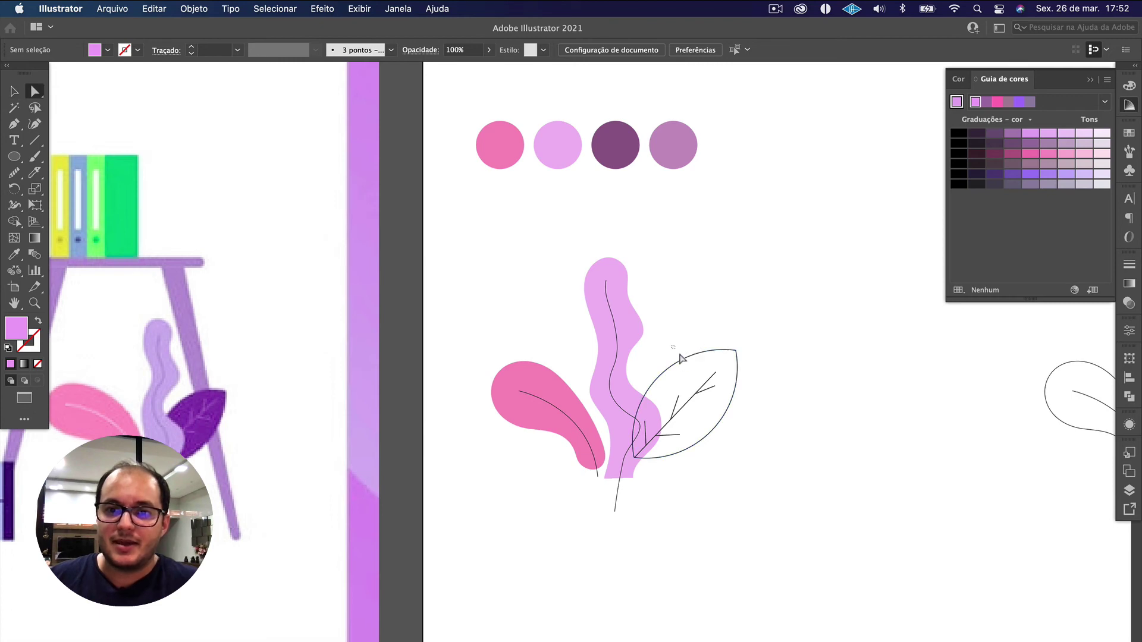
click(680, 357)
key(i)
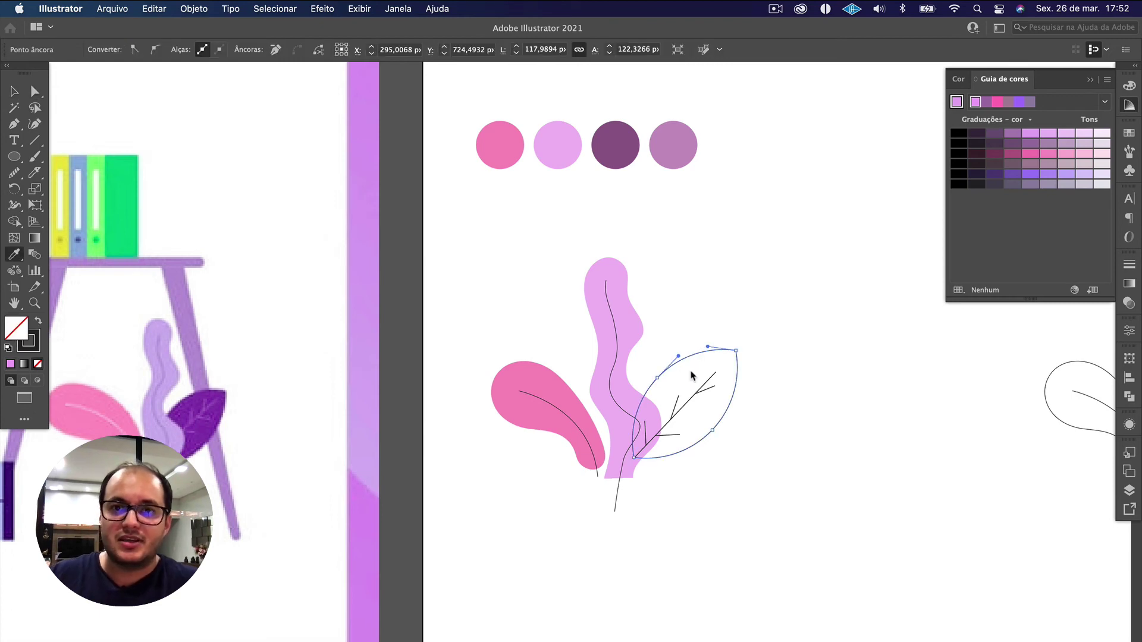
click(618, 129)
key(v)
click(708, 247)
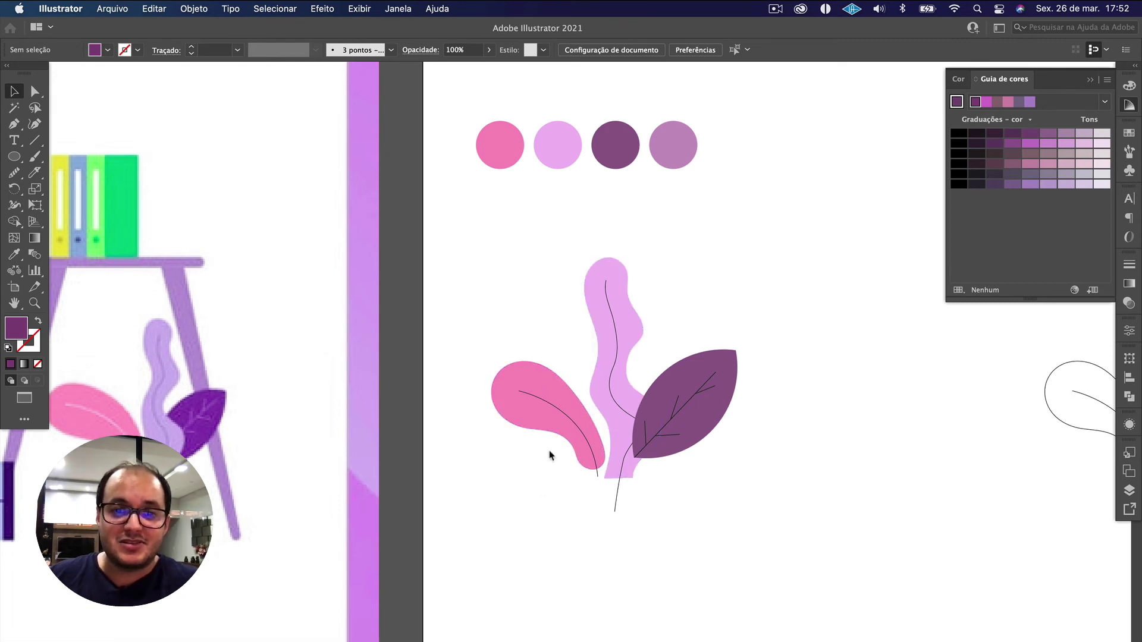
Step: Set the stroke color of the pink leaf's central vein to white (ffffff)
key(a)
click(564, 418)
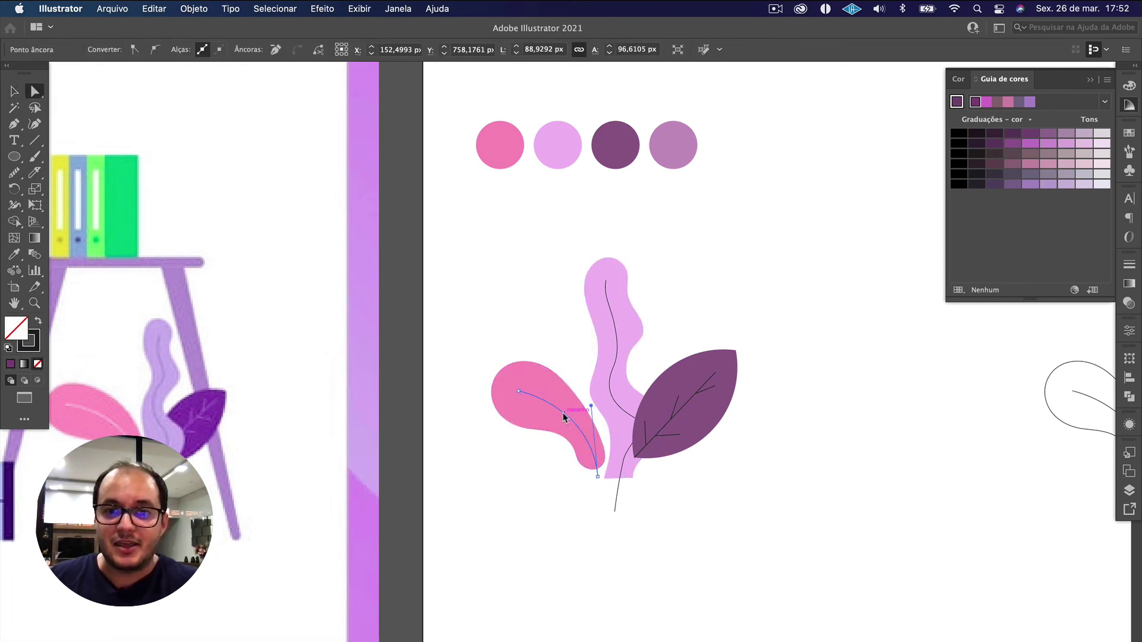
scroll(549, 404, up, 3)
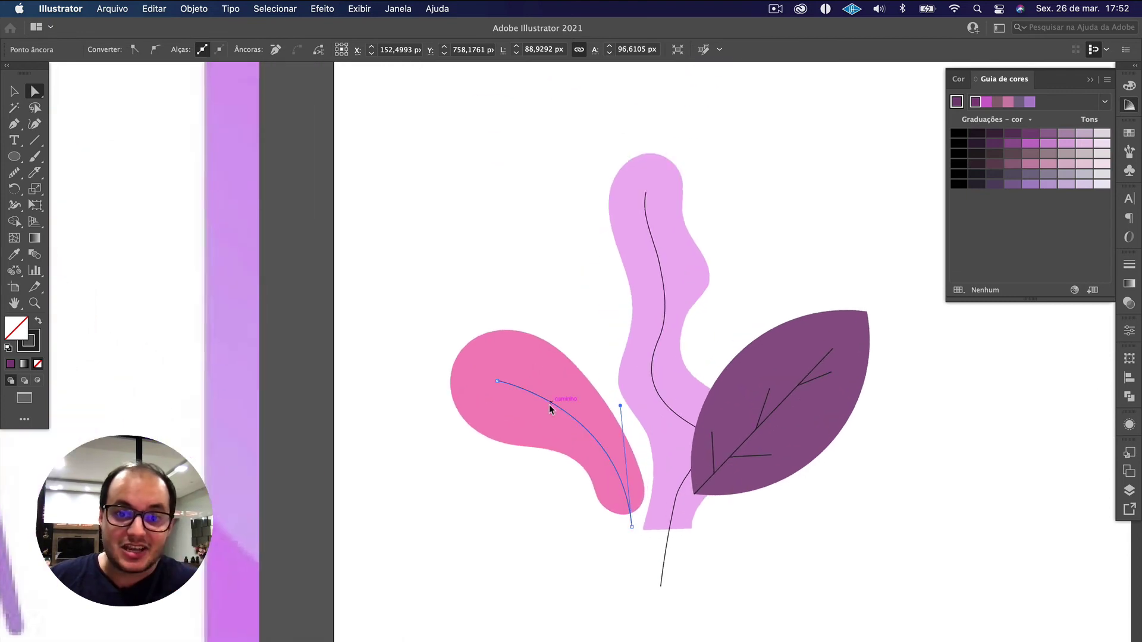
double_click(37, 348)
drag(83, 183, 58, 61)
click(369, 71)
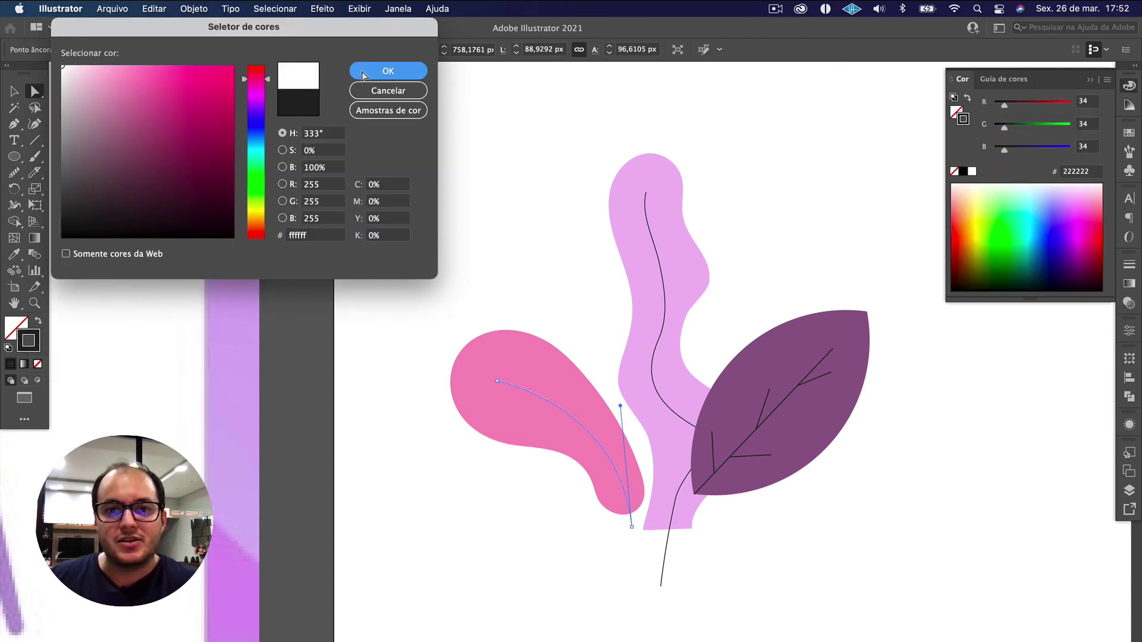
click(480, 225)
Step: Set the stroke color of the tall wavy leaf's central vein to the dark purple 5c1d77
scroll(479, 225, down, 5)
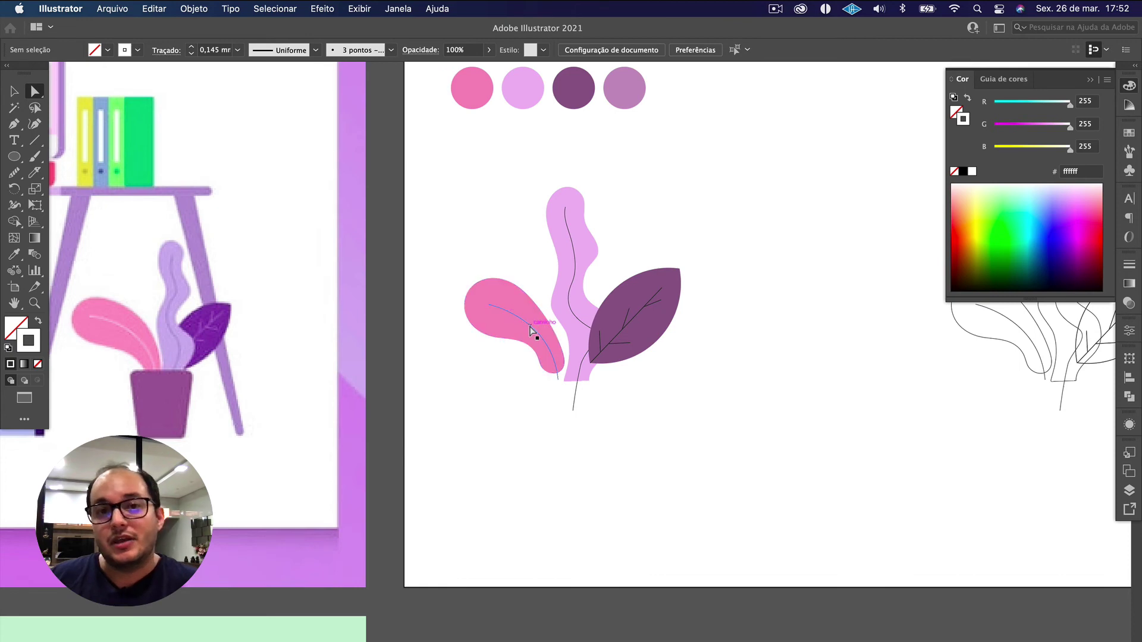
scroll(529, 270, up, 3)
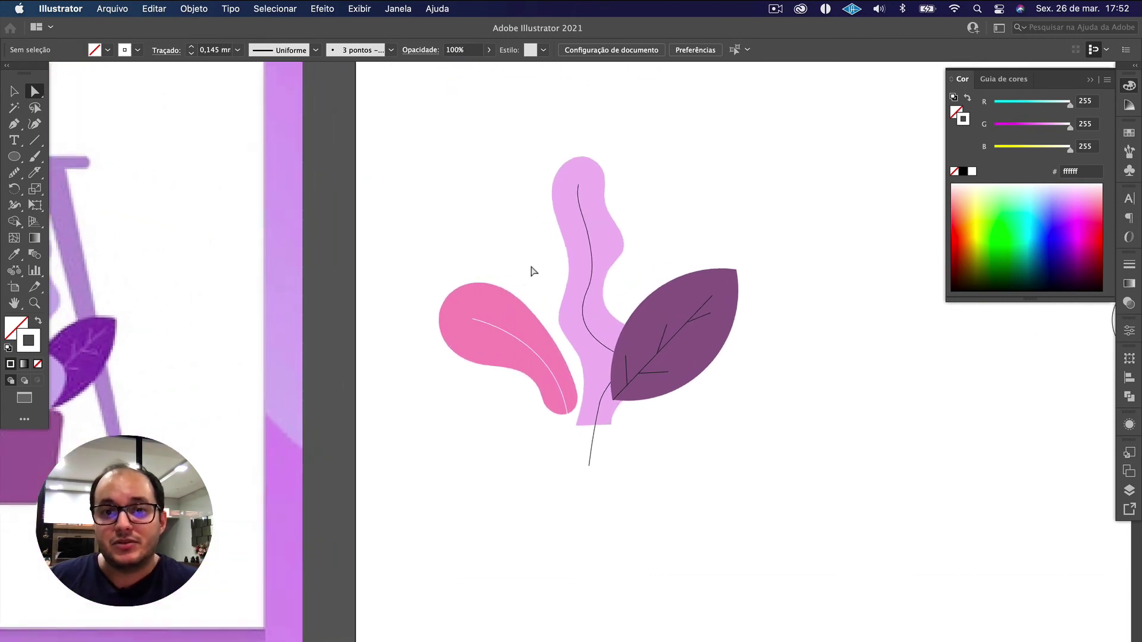
click(592, 247)
scroll(592, 248, up, 2)
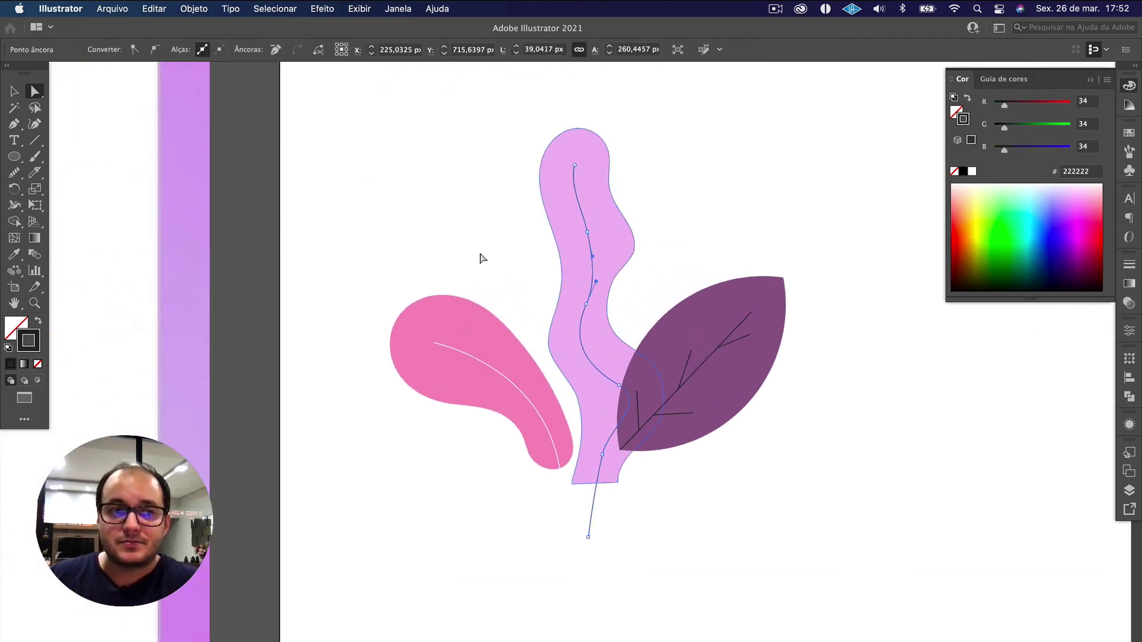
double_click(36, 344)
drag(216, 168, 185, 194)
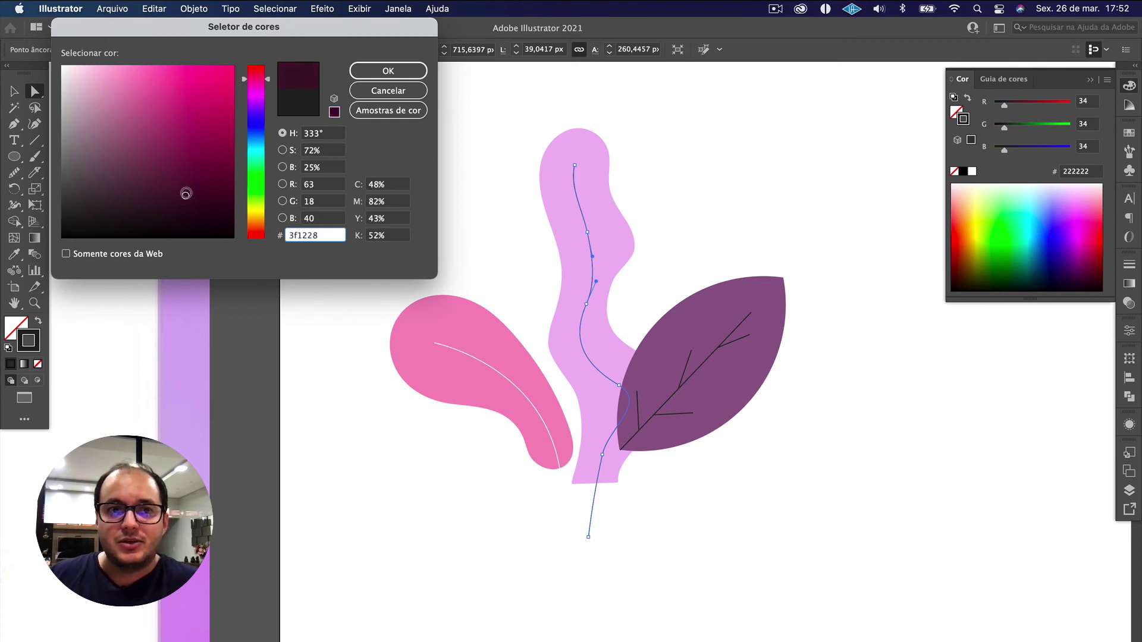
drag(265, 85, 266, 105)
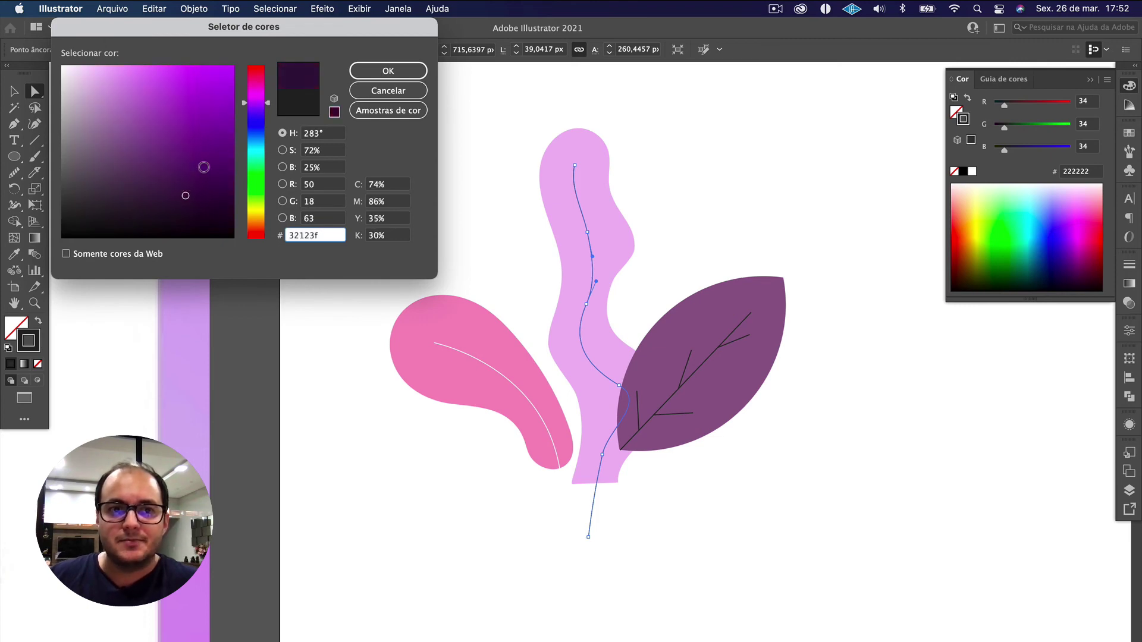
drag(185, 196, 194, 156)
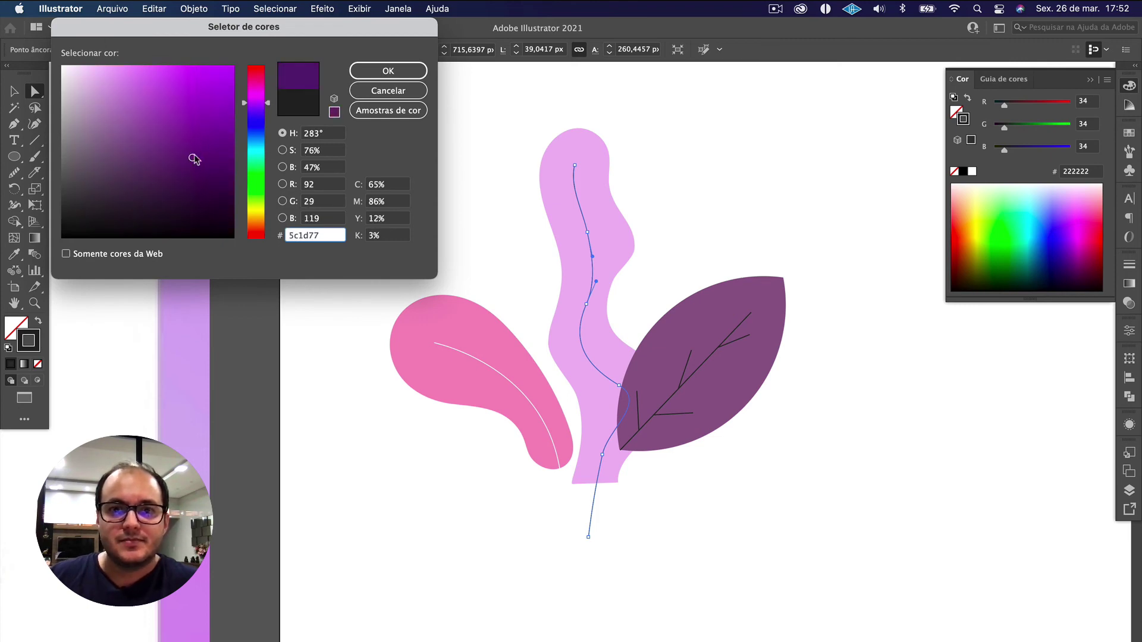
click(387, 71)
click(464, 164)
Step: Isolate the pointed dark purple leaf's group and set the stroke color of all its veins to pink db82ad
scroll(465, 167, down, 2)
scroll(465, 170, down, 1)
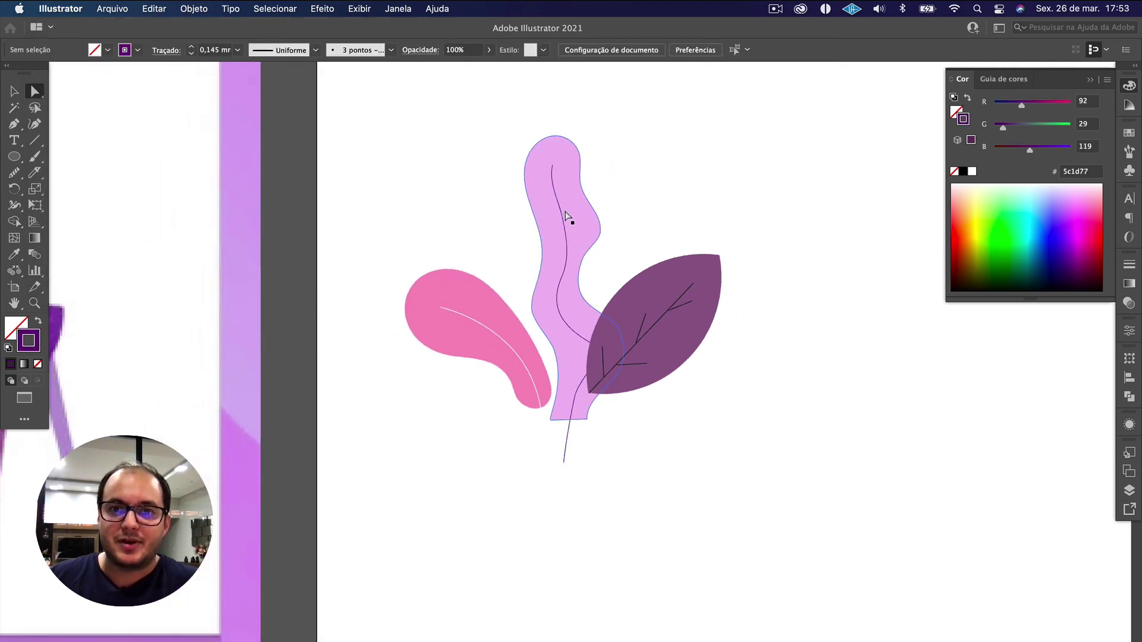
scroll(616, 240, down, 2)
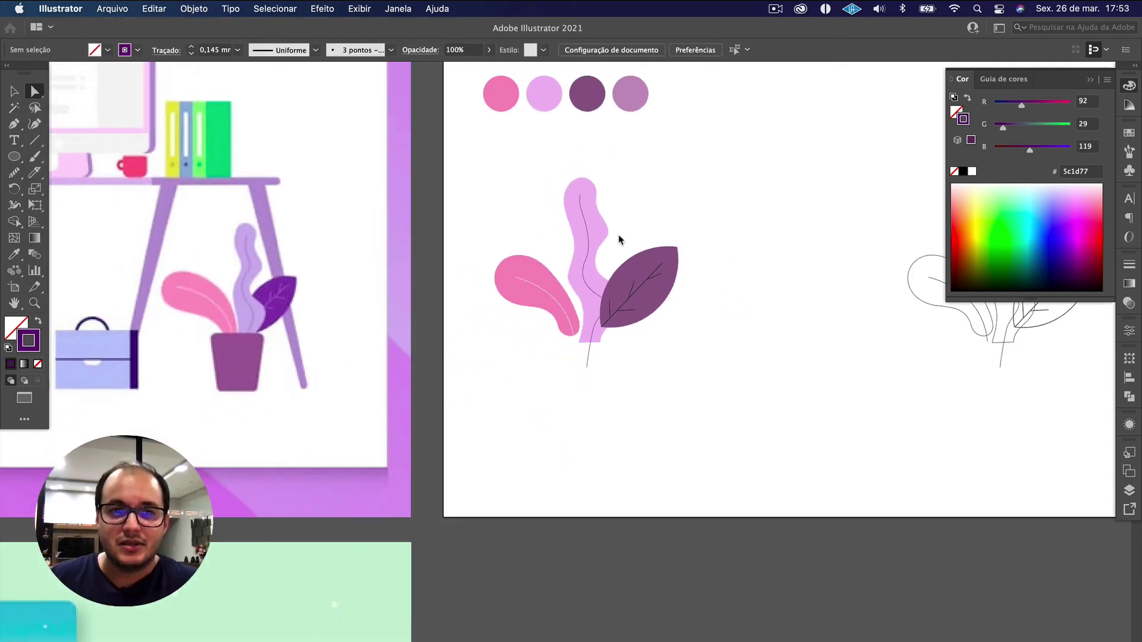
scroll(652, 273, up, 4)
key(v)
double_click(627, 312)
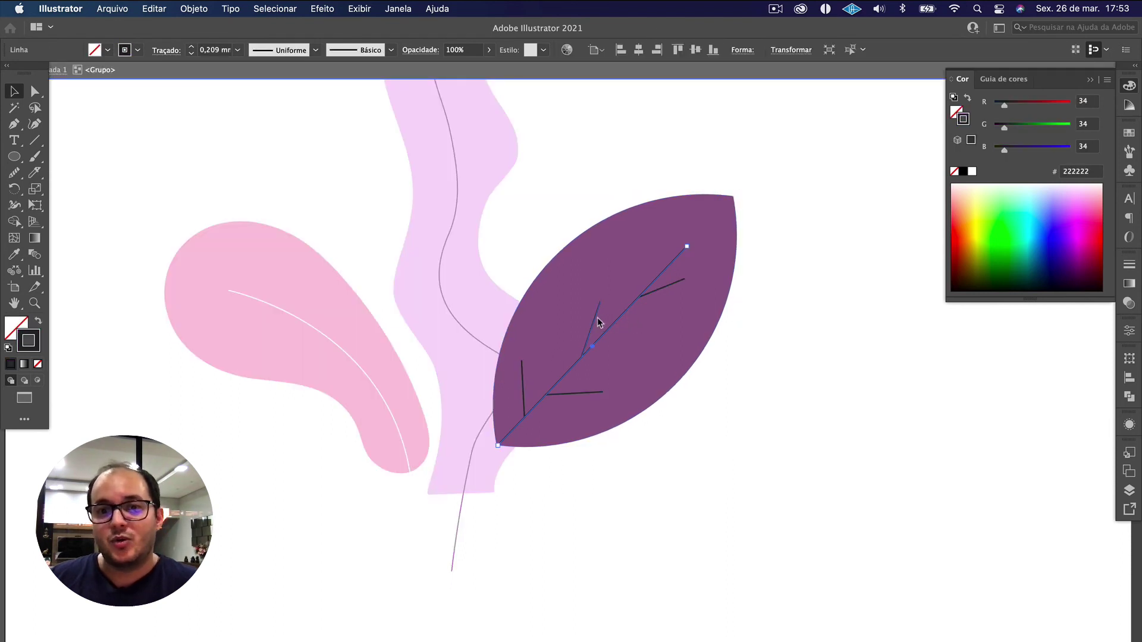
click(629, 306)
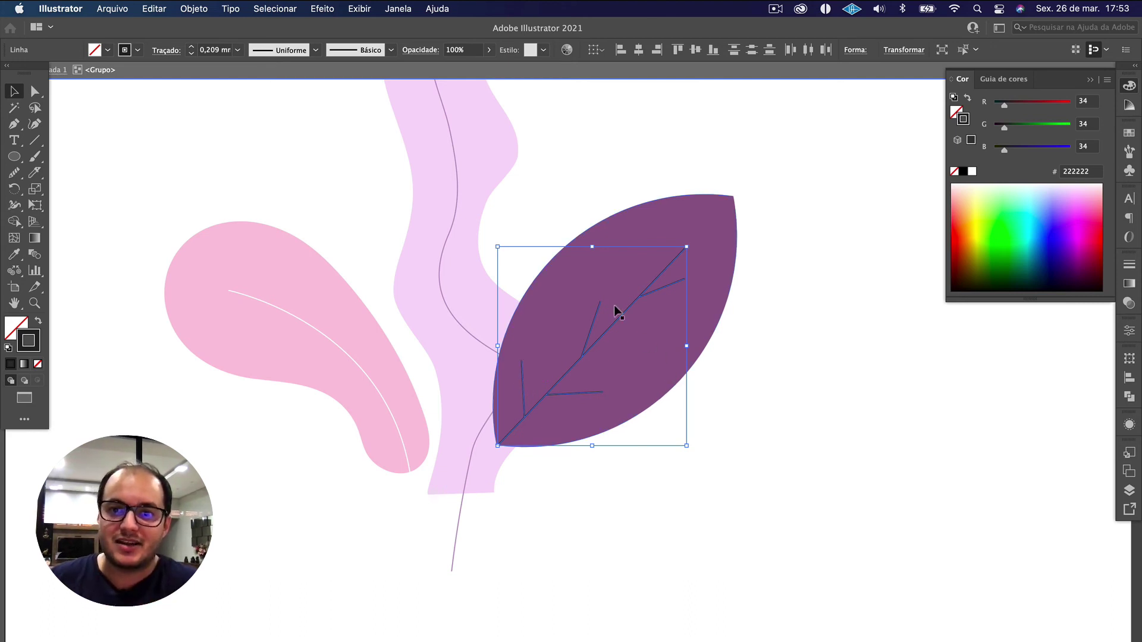
double_click(39, 340)
click(155, 94)
click(134, 88)
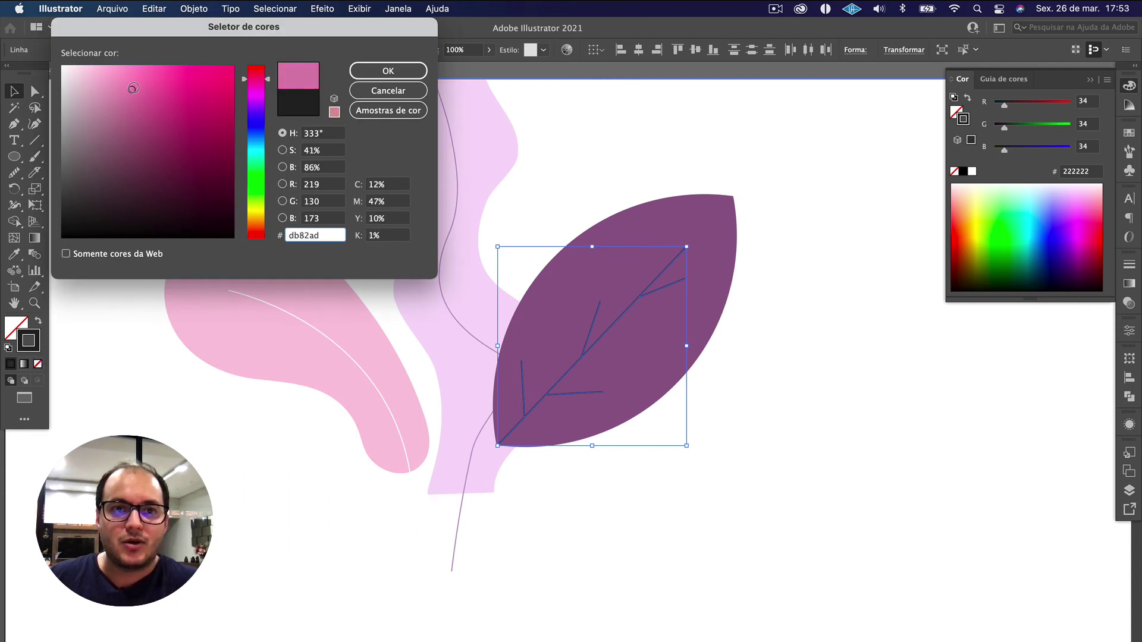
click(384, 70)
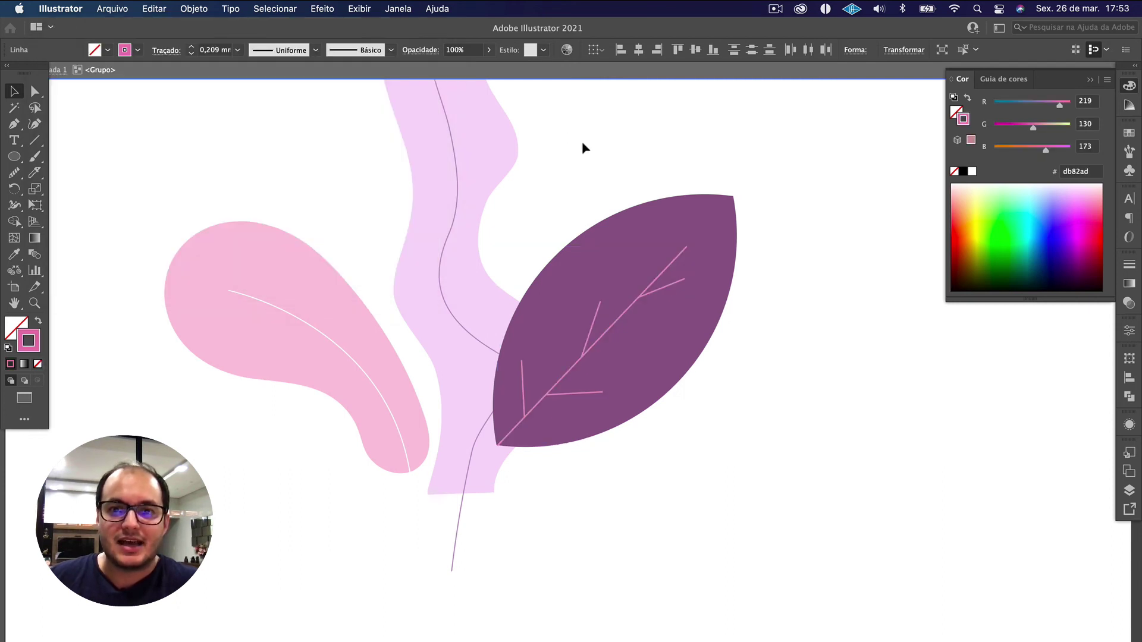
click(582, 144)
Step: Isolate the tall wavy leaf's group and set its central vein's stroke color to the brighter purple 9e41ce
scroll(581, 143, down, 3)
scroll(630, 184, left, 3)
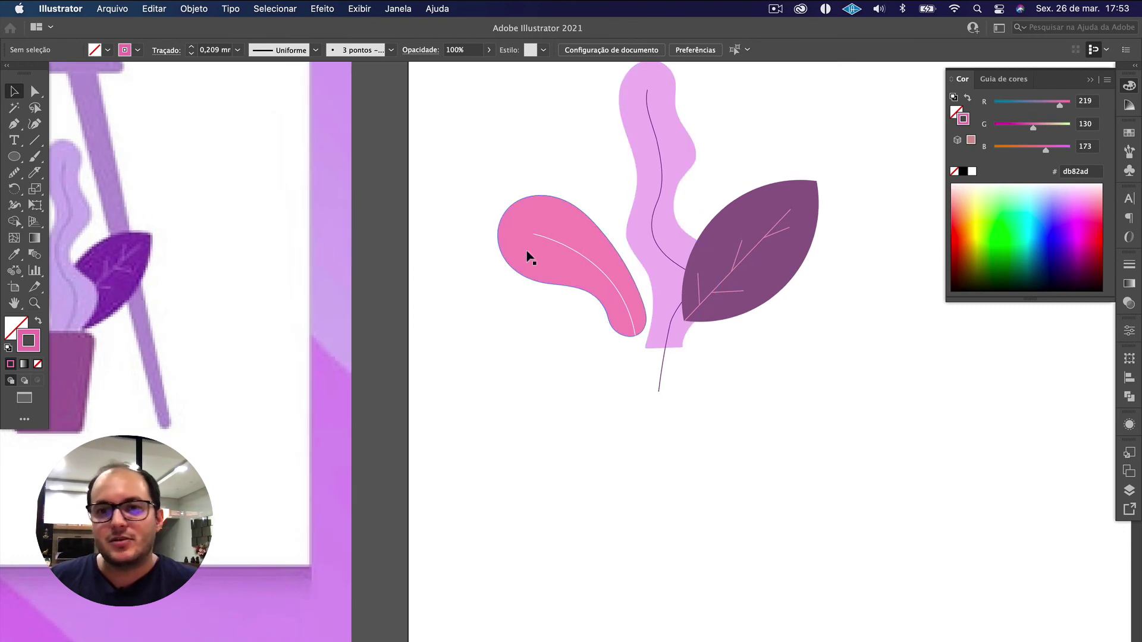
scroll(744, 244, down, 3)
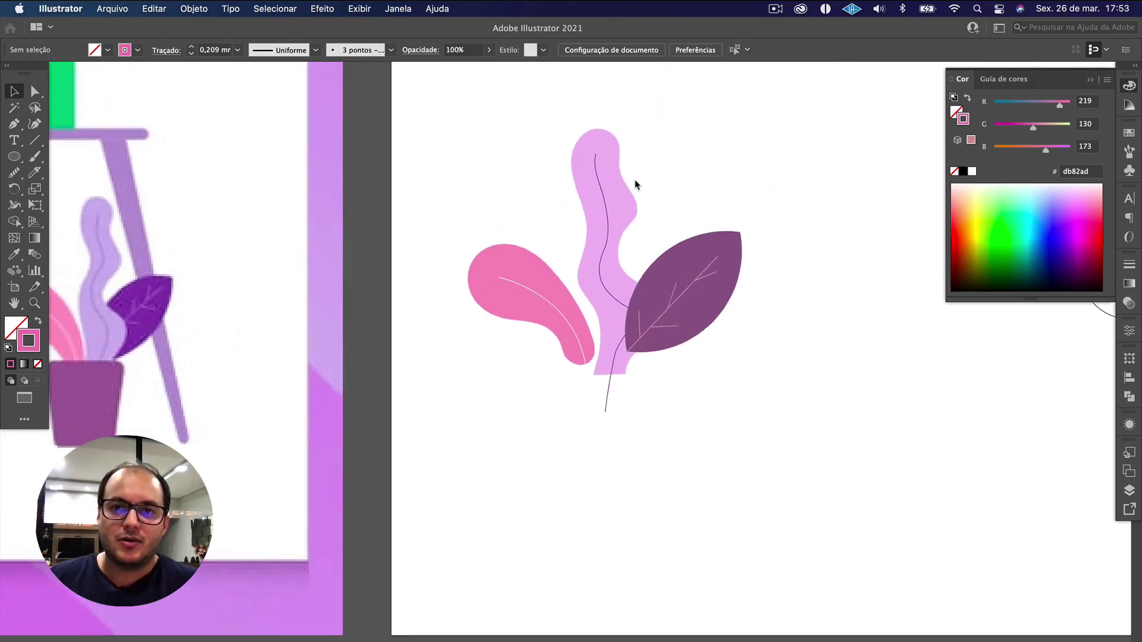
scroll(635, 185, up, 5)
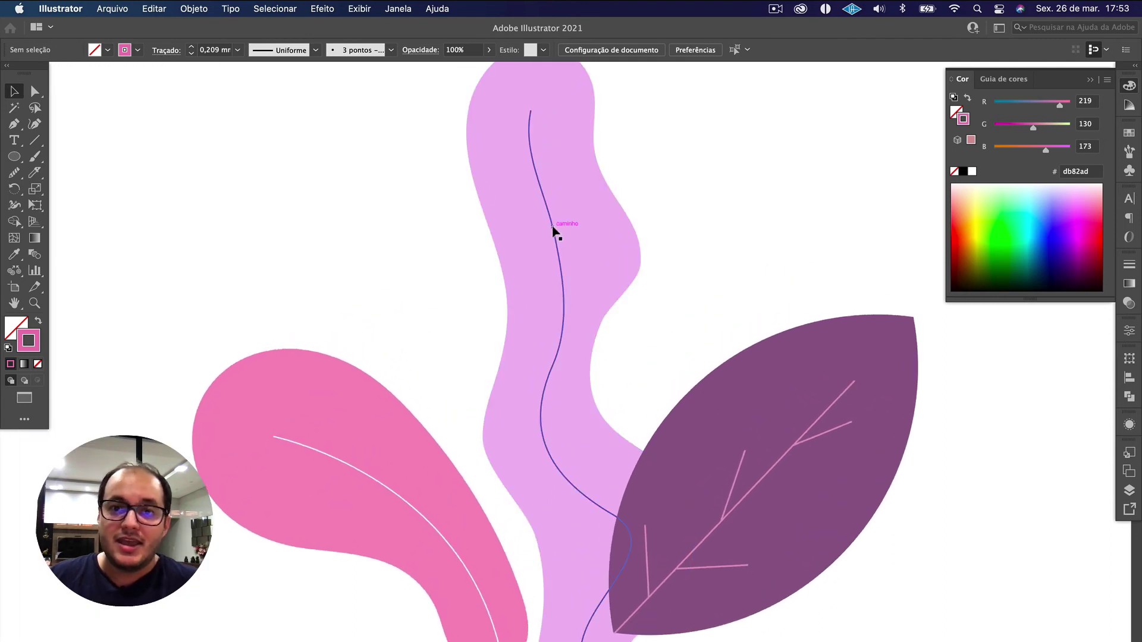
double_click(553, 230)
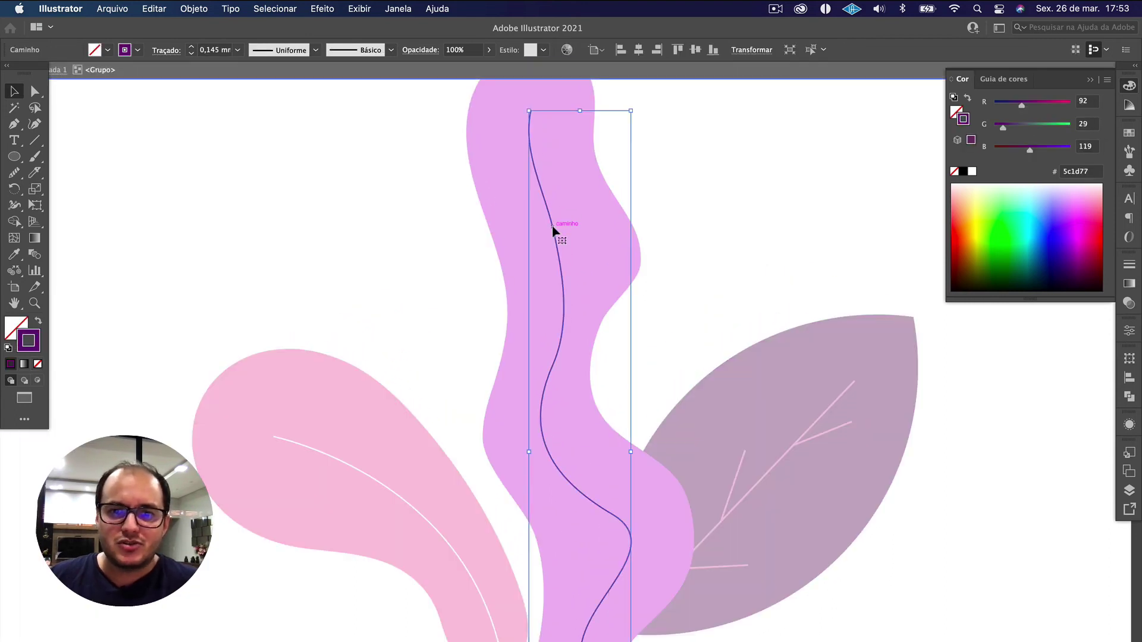
double_click(37, 343)
text(9e41ce)
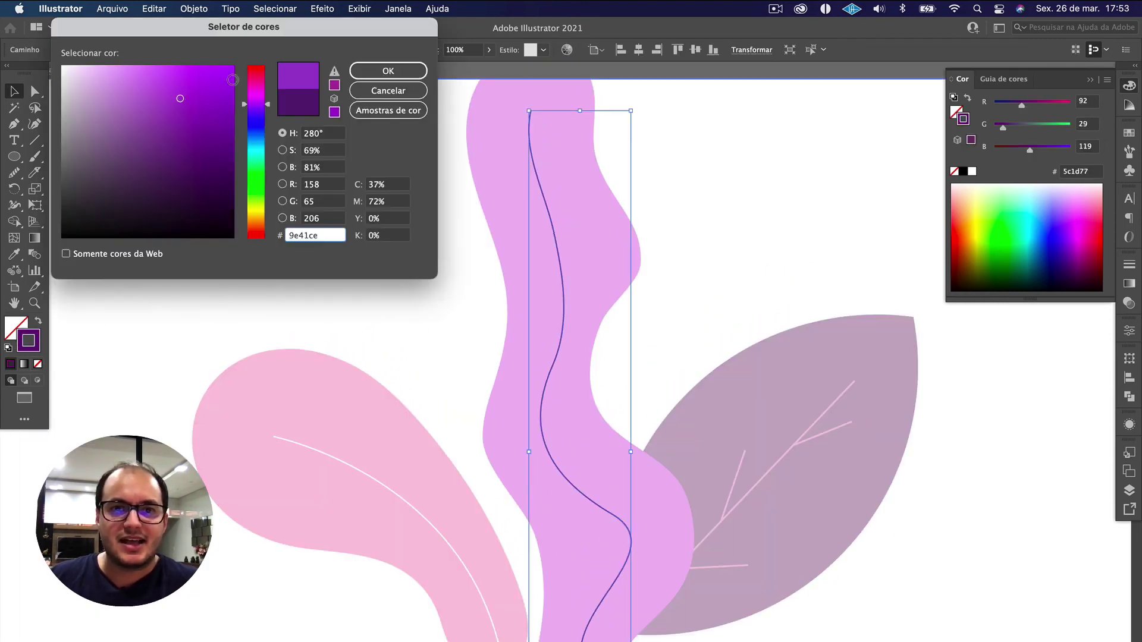
click(382, 71)
double_click(697, 213)
Step: Draw a rectangle about 113 px wide and 127 px high over the leaf bases as the plant's pot
alt+scroll(696, 212, down, 3)
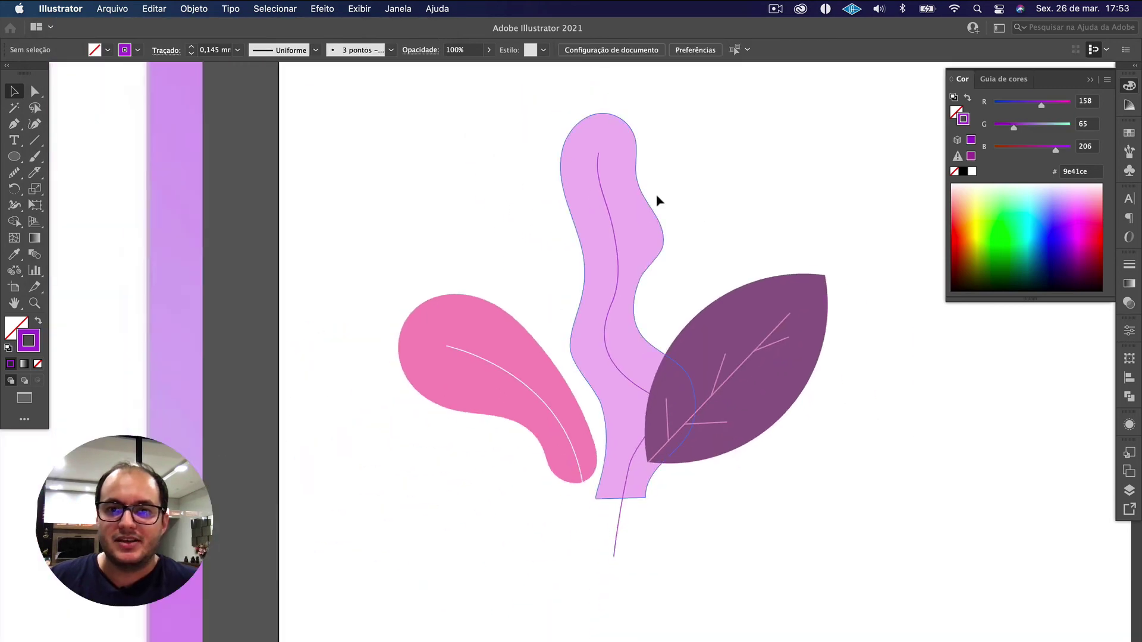
alt+scroll(669, 203, down, 2)
alt+scroll(670, 206, down, 2)
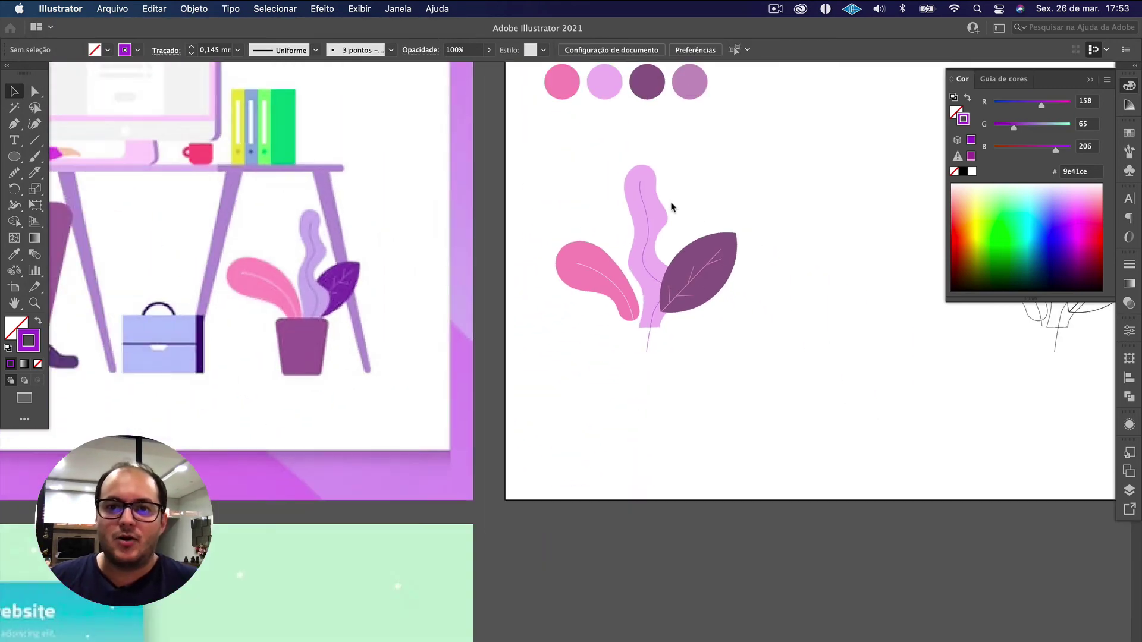
alt+scroll(718, 219, up, 3)
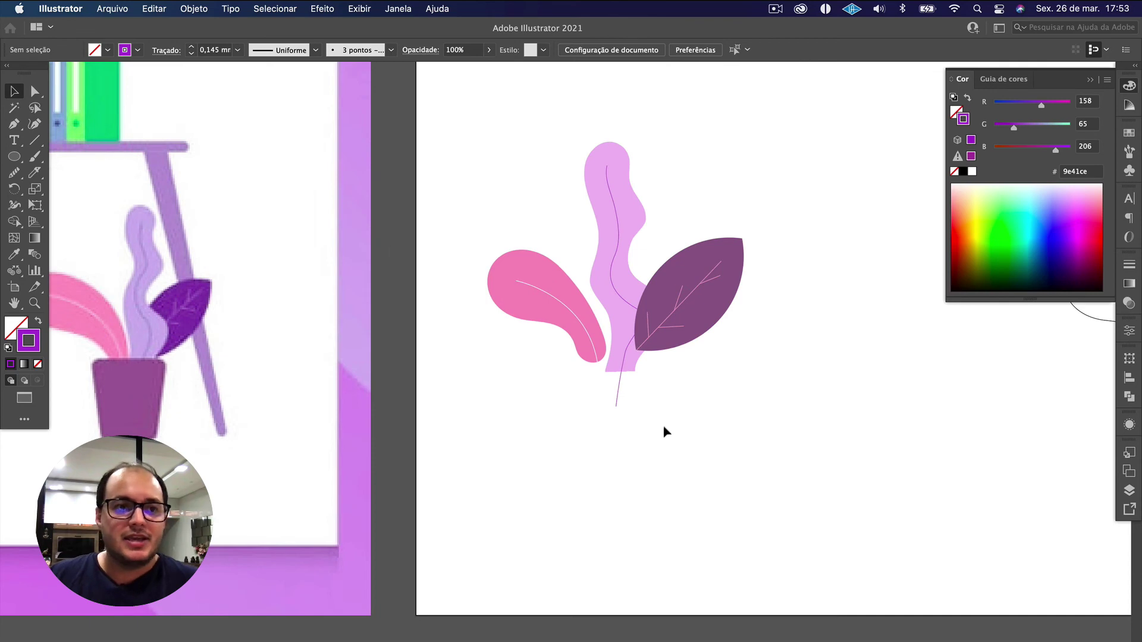
click(24, 157)
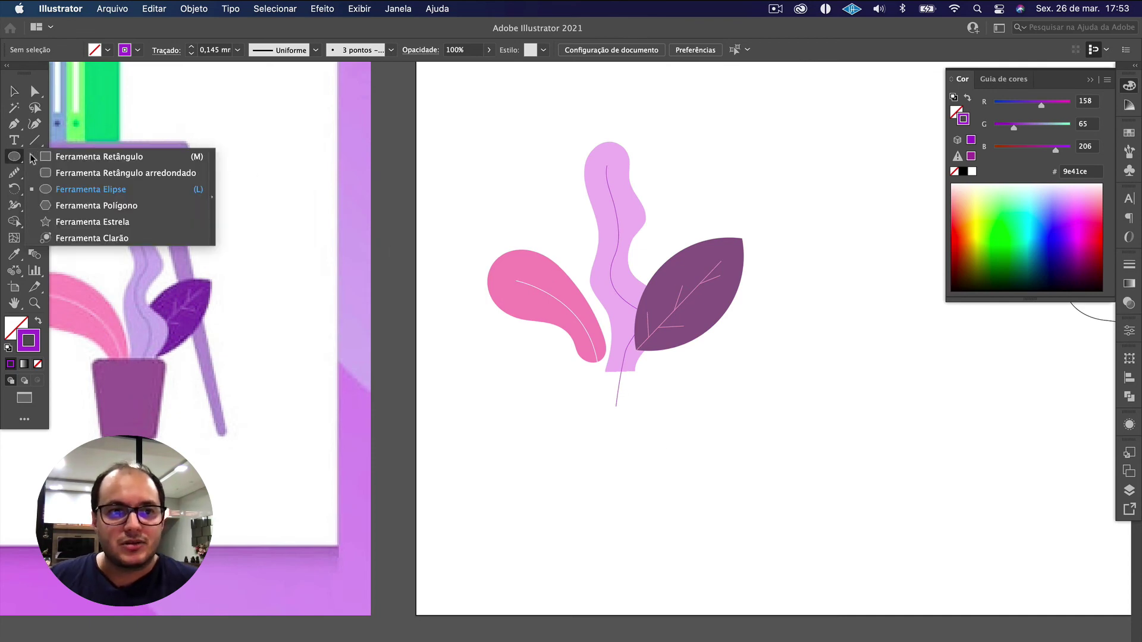
click(89, 157)
drag(565, 352, 667, 424)
key(v)
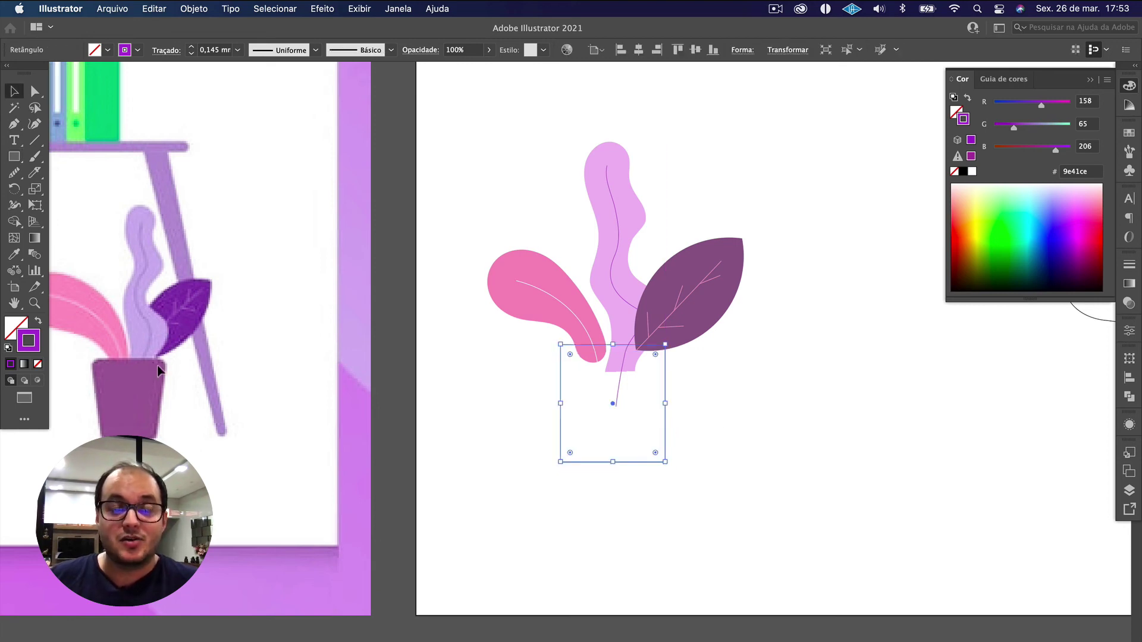
Step: Directly select the pot's two bottom anchor points and scale them inward to taper the rectangle
key(a)
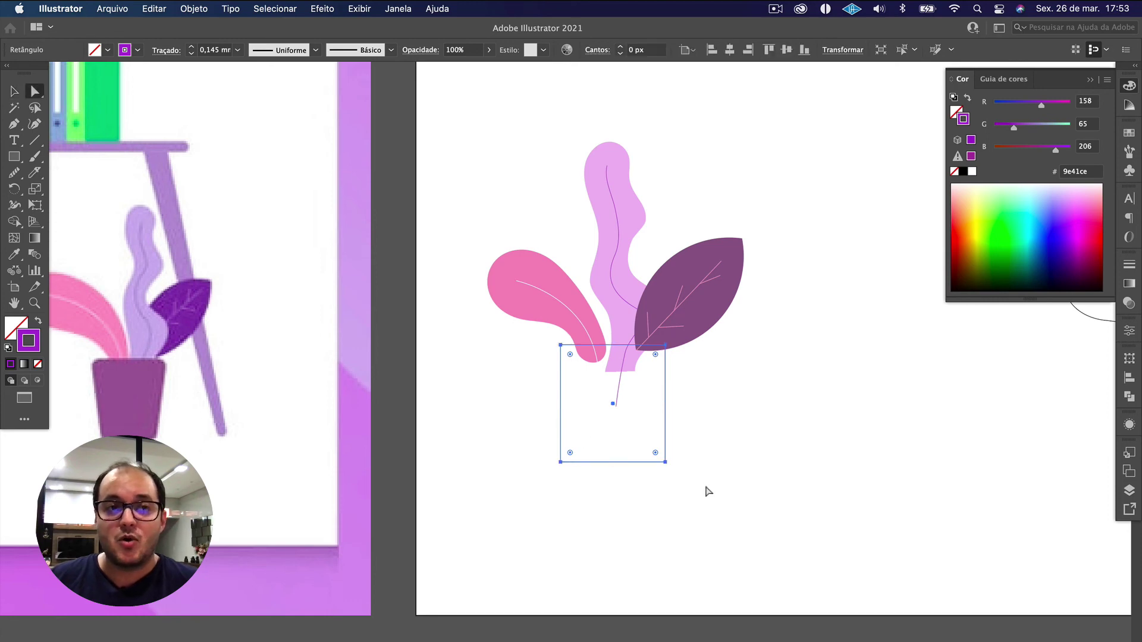
drag(739, 507, 540, 453)
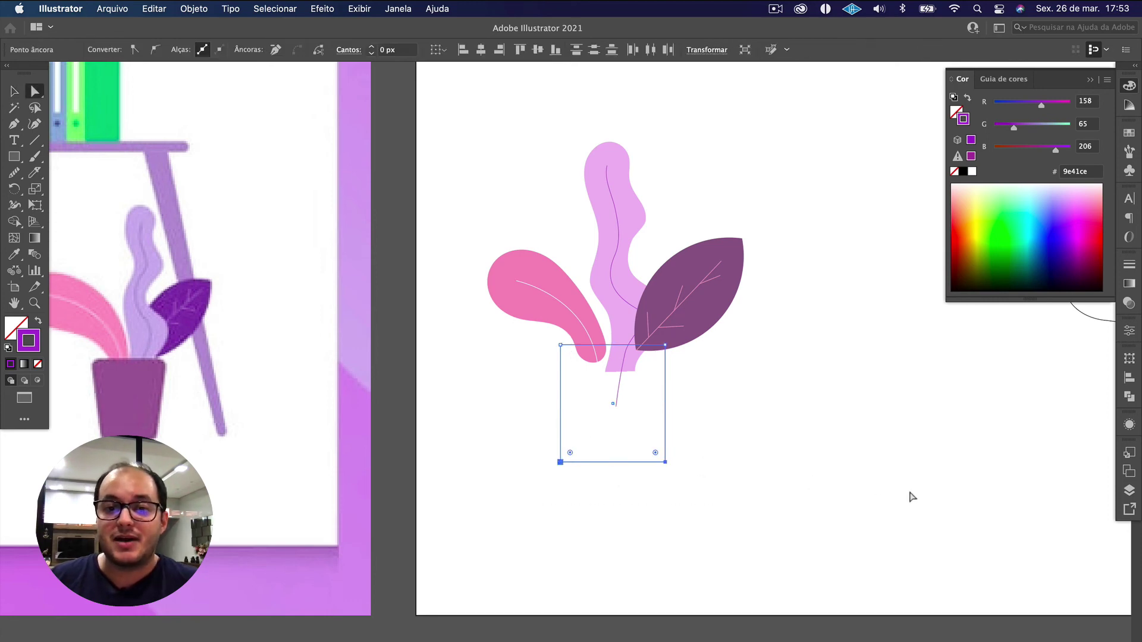
key(s)
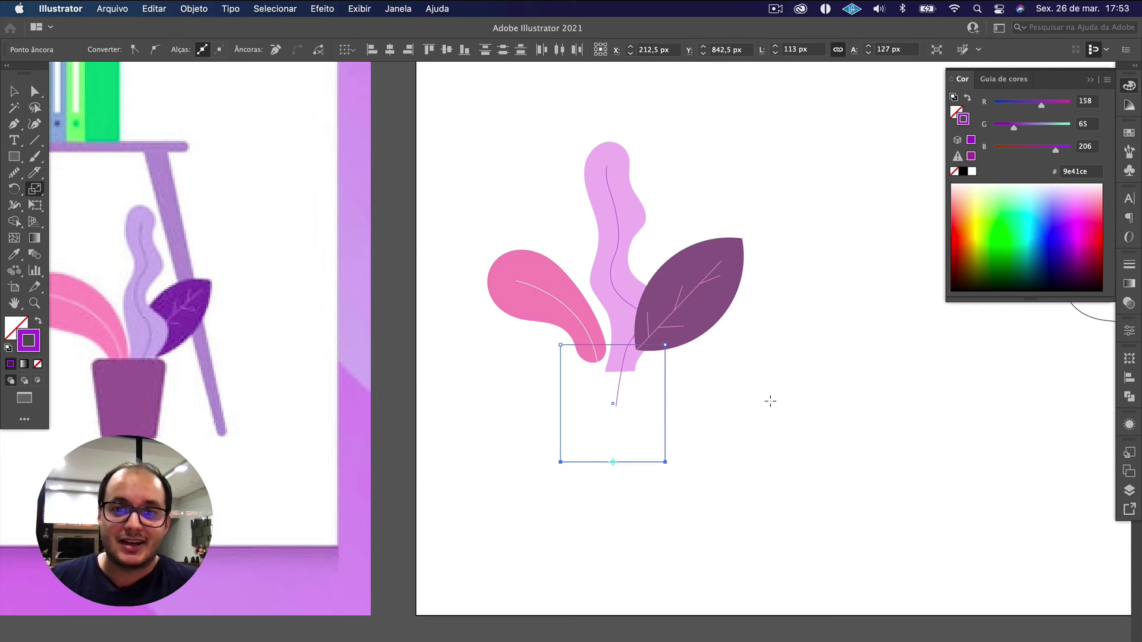
drag(771, 401, 719, 476)
key(a)
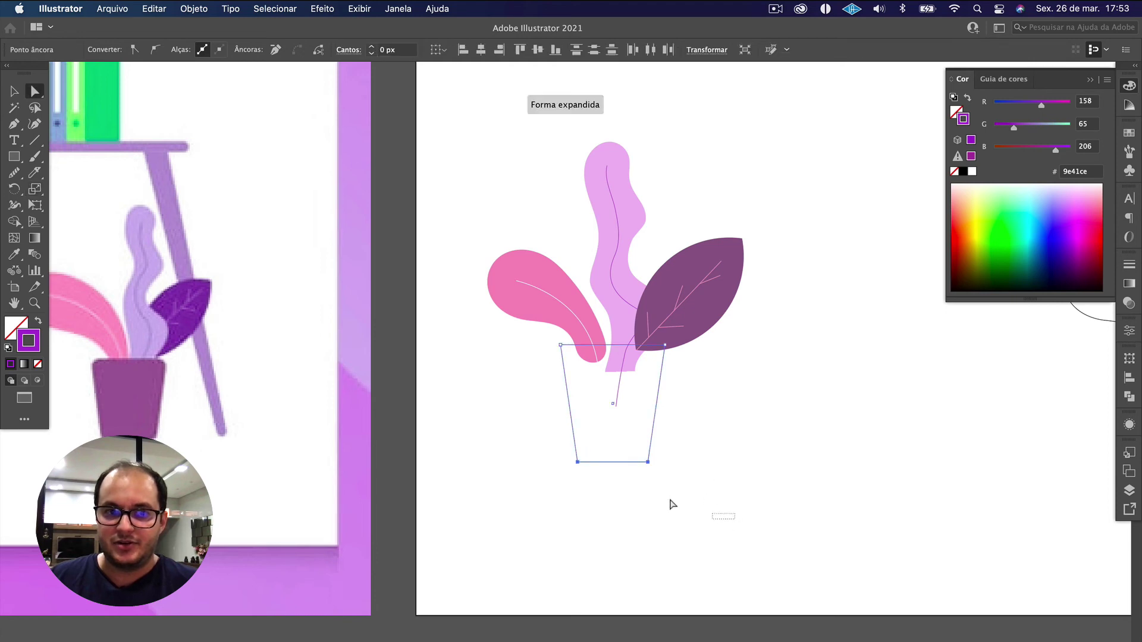
Step: Nudge the pot's bottom anchor points upward to shorten the pot to 105 px high
key(Up)
key(Up)
key(Up)
key(Up)
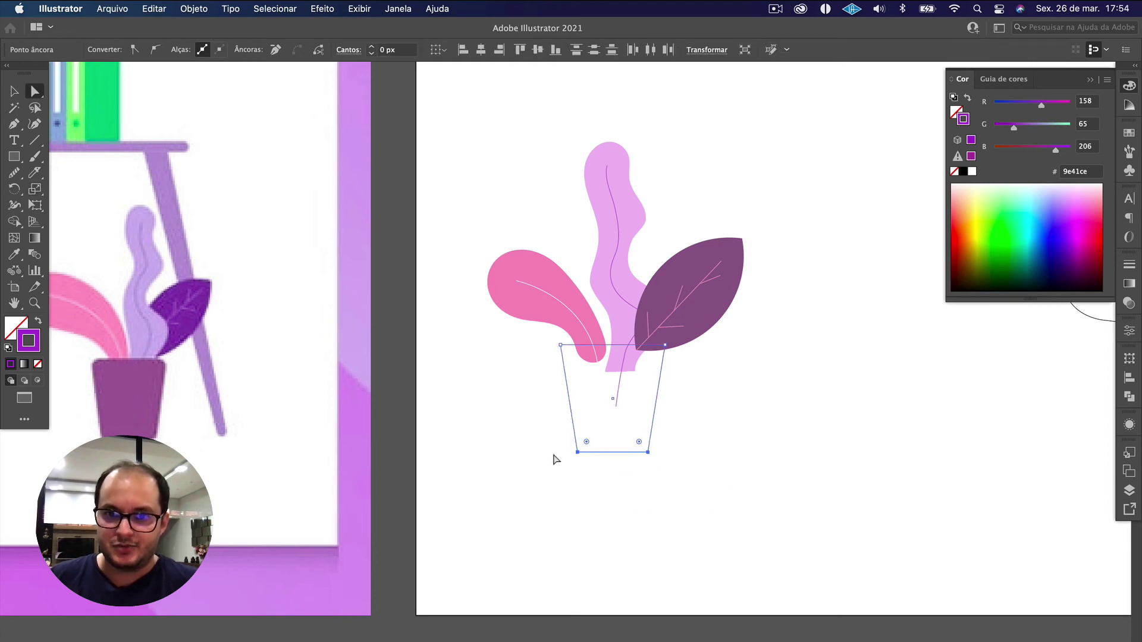
key(Up)
key(Up)
key(Up)
key(Up)
key(v)
click(701, 443)
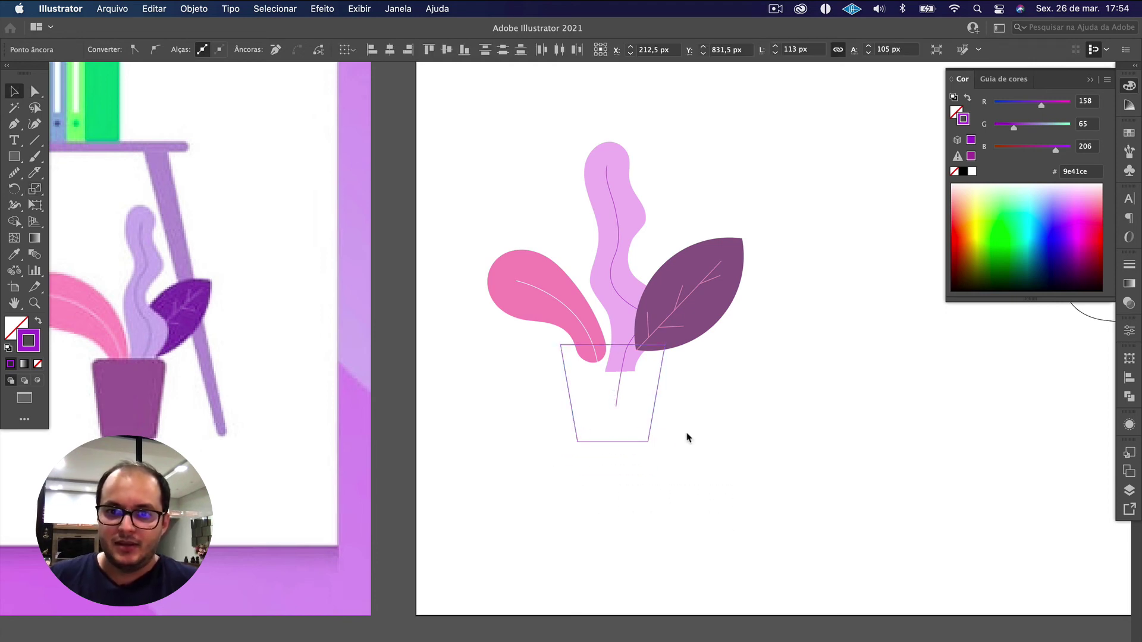
Step: Directly select the whole pot outline and slightly round all four of its corners
click(653, 418)
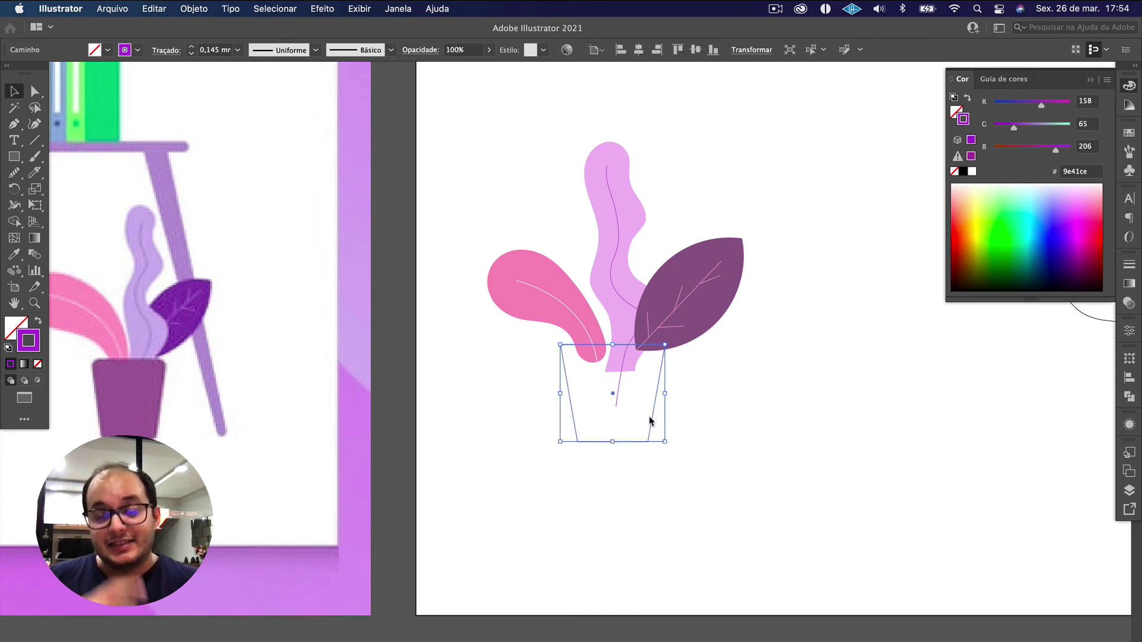
key(a)
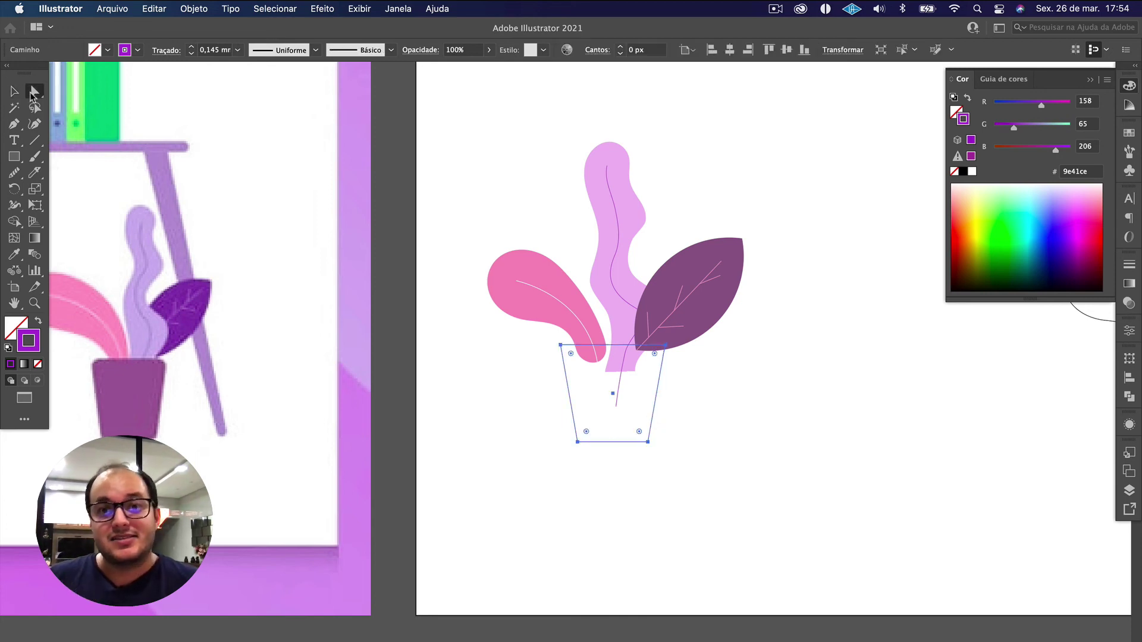
scroll(659, 353, up, 1)
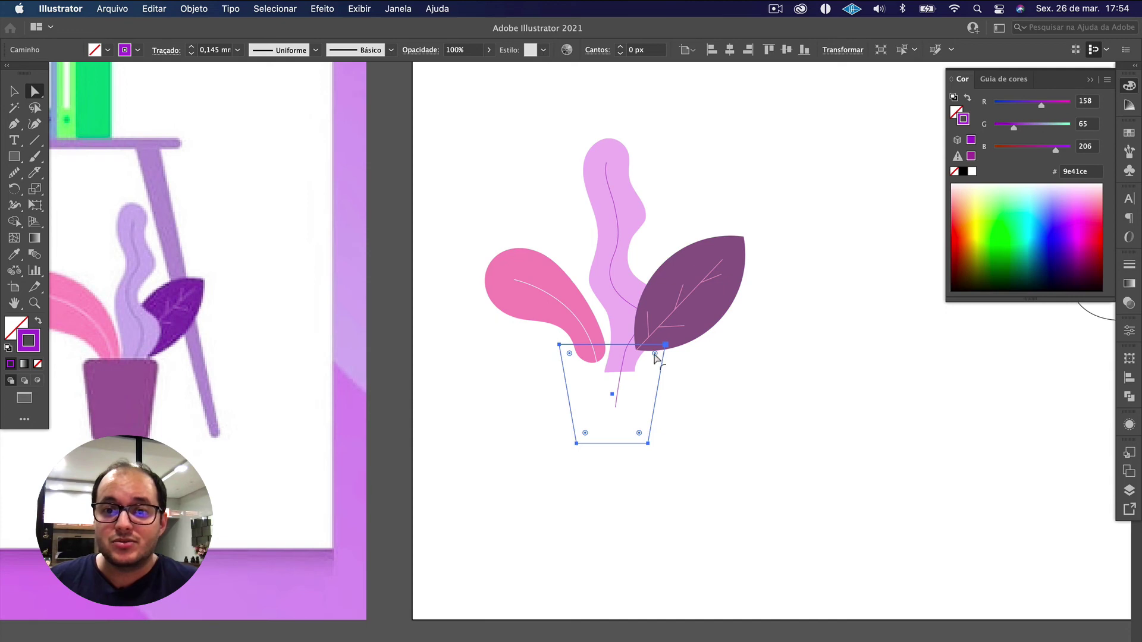
drag(654, 355, 655, 357)
key(v)
click(700, 433)
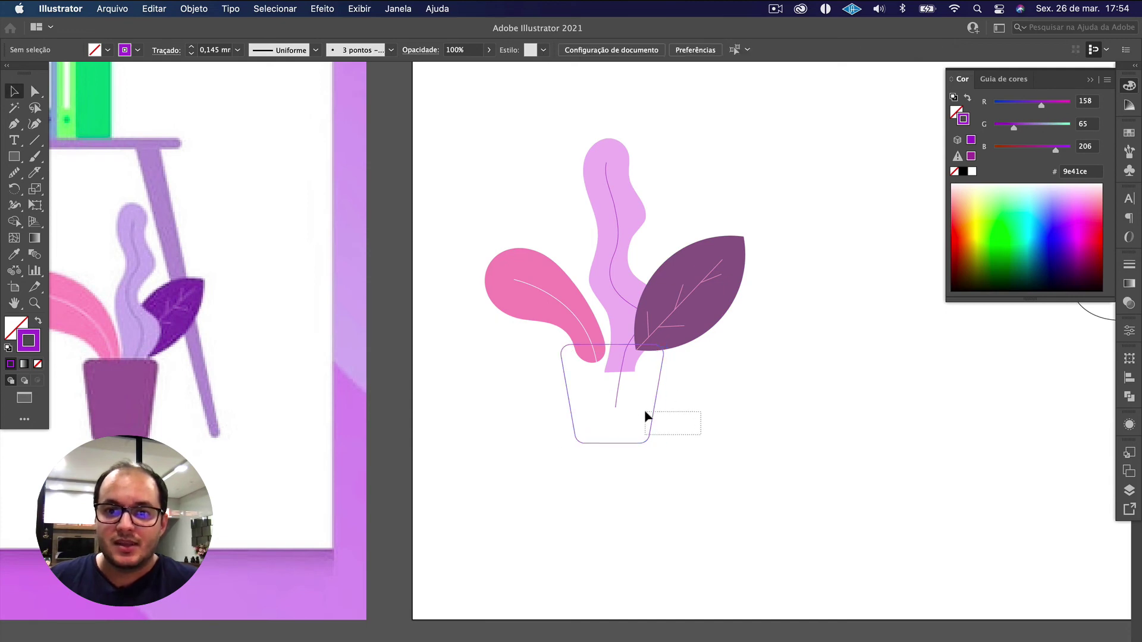
Step: Select the pot outline and fill it with the mauve sampled from the fourth swatch circle
click(646, 415)
scroll(653, 405, up, 4)
scroll(653, 405, right, 4)
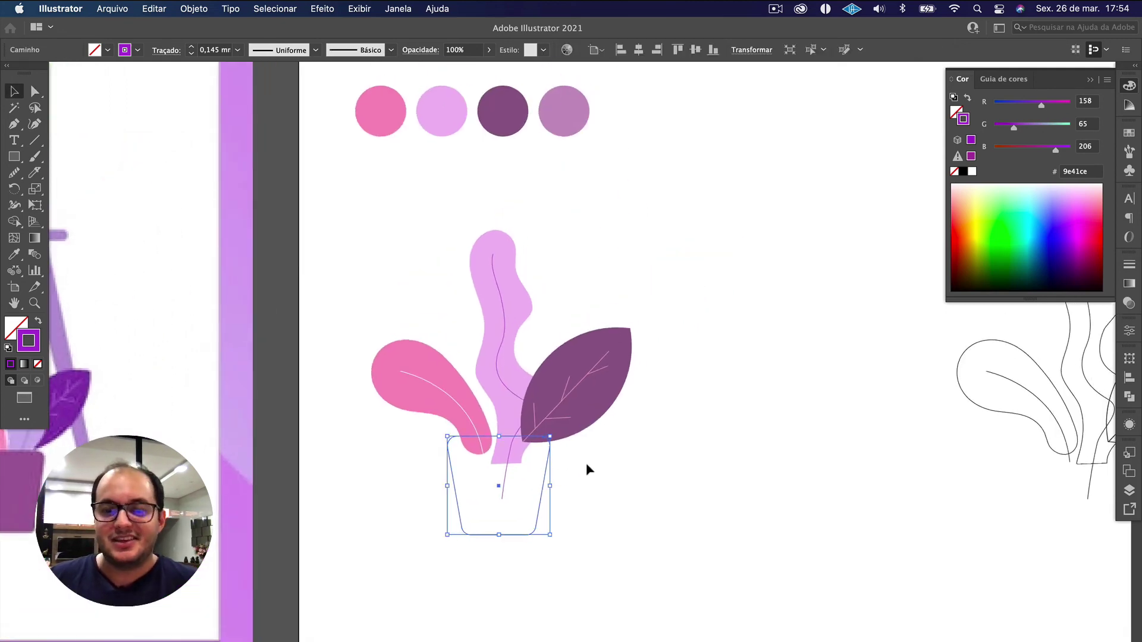
key(i)
click(561, 109)
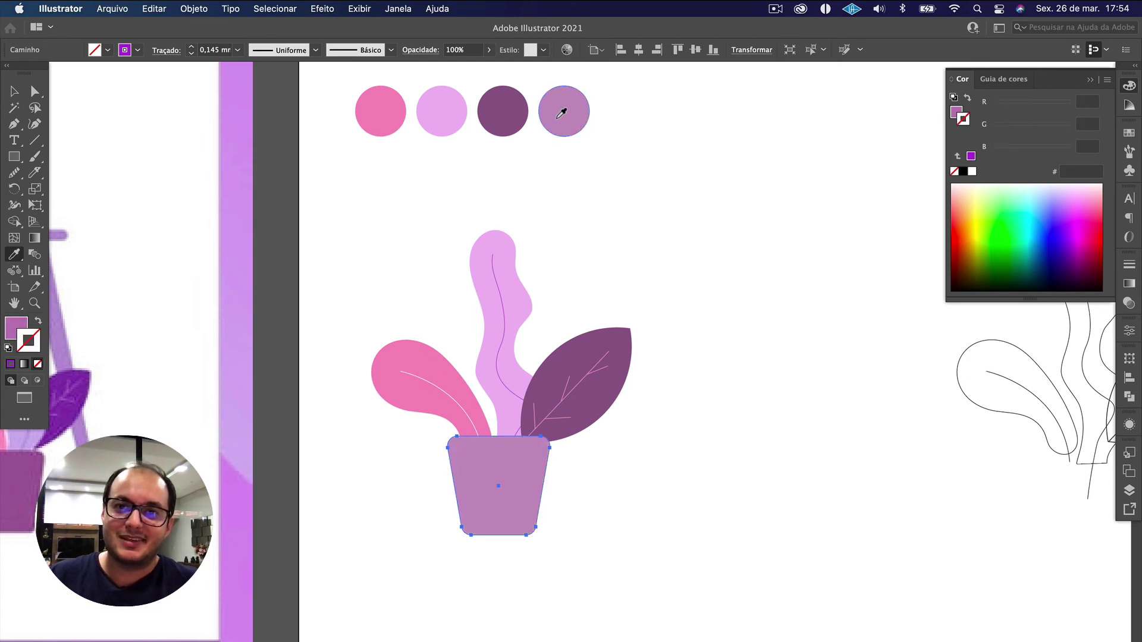
key(v)
click(565, 286)
Step: Shift the pot slightly to the right and move the pointed purple leaf slightly left and down toward it
drag(501, 473, 503, 483)
key(super+shift+a)
key(super+shift+a)
drag(573, 406, 566, 408)
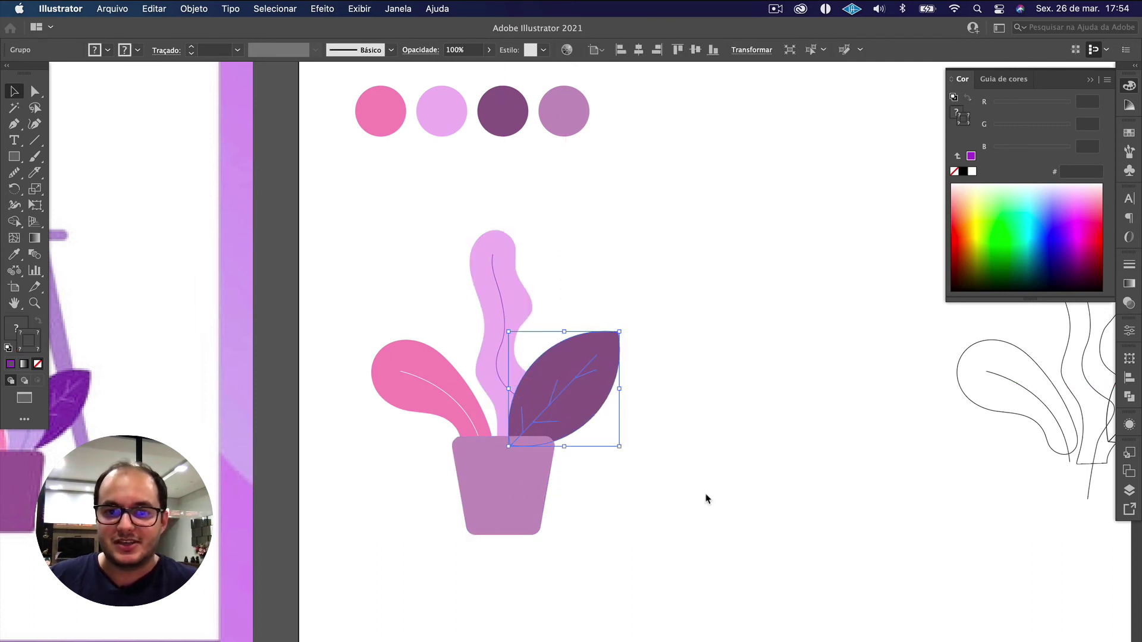
Step: Shift the wavy pink leaf slightly to the left above the pot
key(super+shift+a)
drag(505, 377, 500, 377)
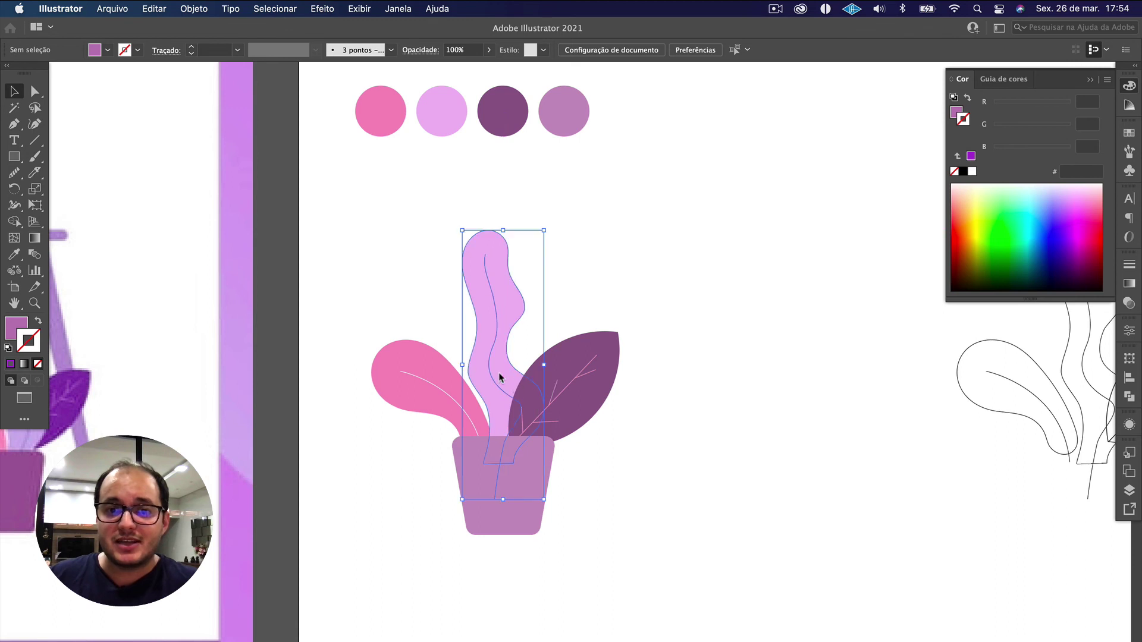
key(super+shift+a)
Step: Select the pointed purple leaf group and move it below the wavy leaf group in the layer order
click(551, 409)
drag(550, 409, 652, 404)
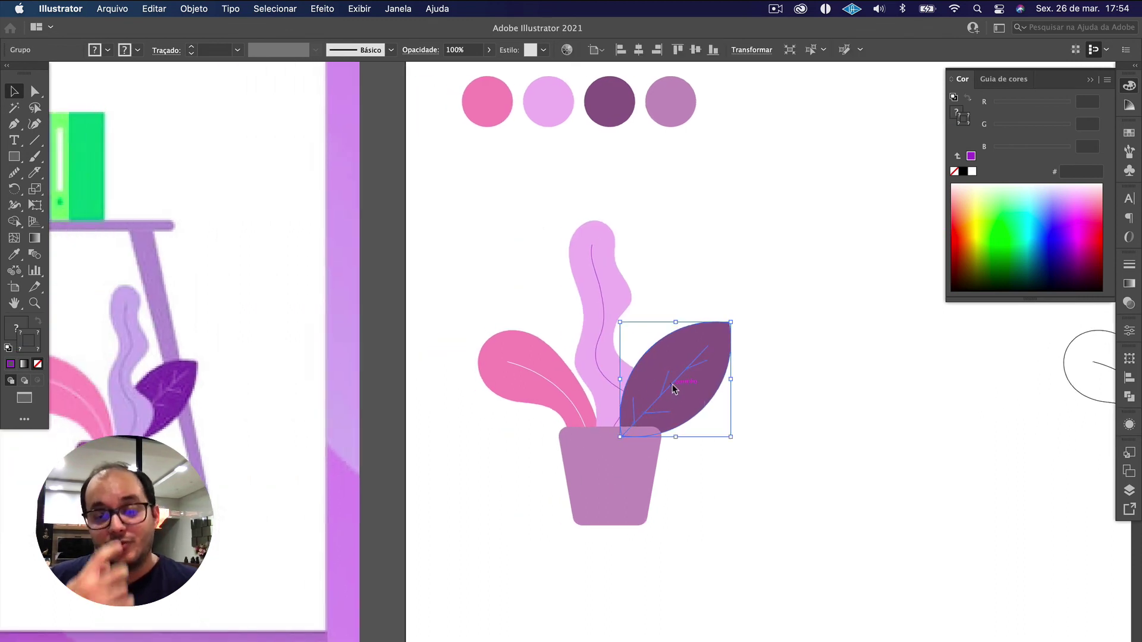
click(1129, 491)
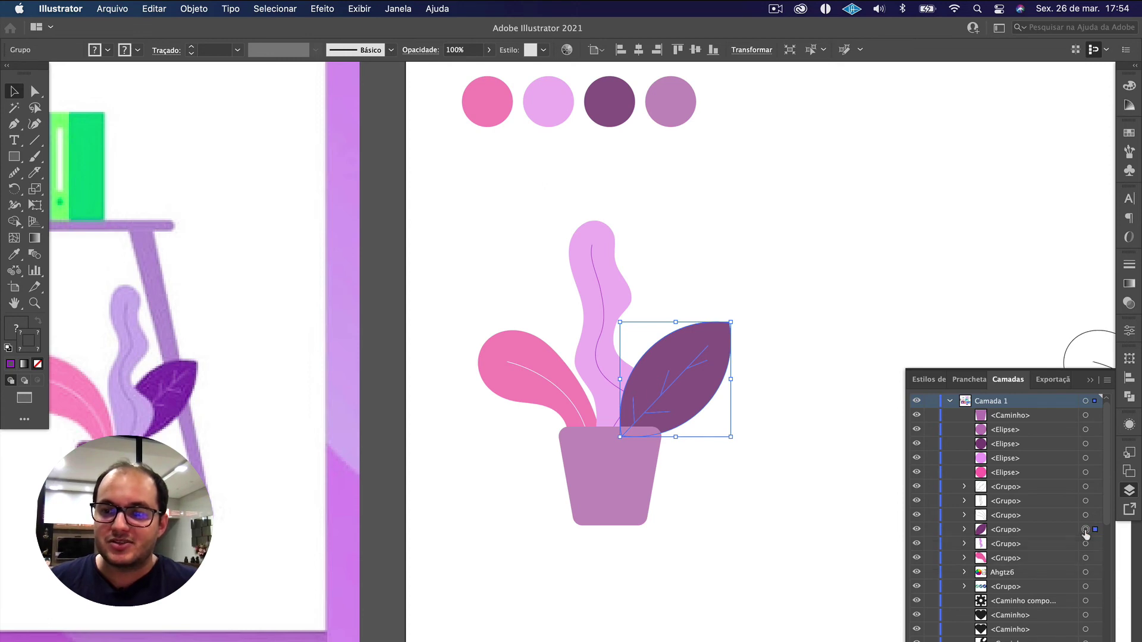
drag(1053, 531, 1050, 551)
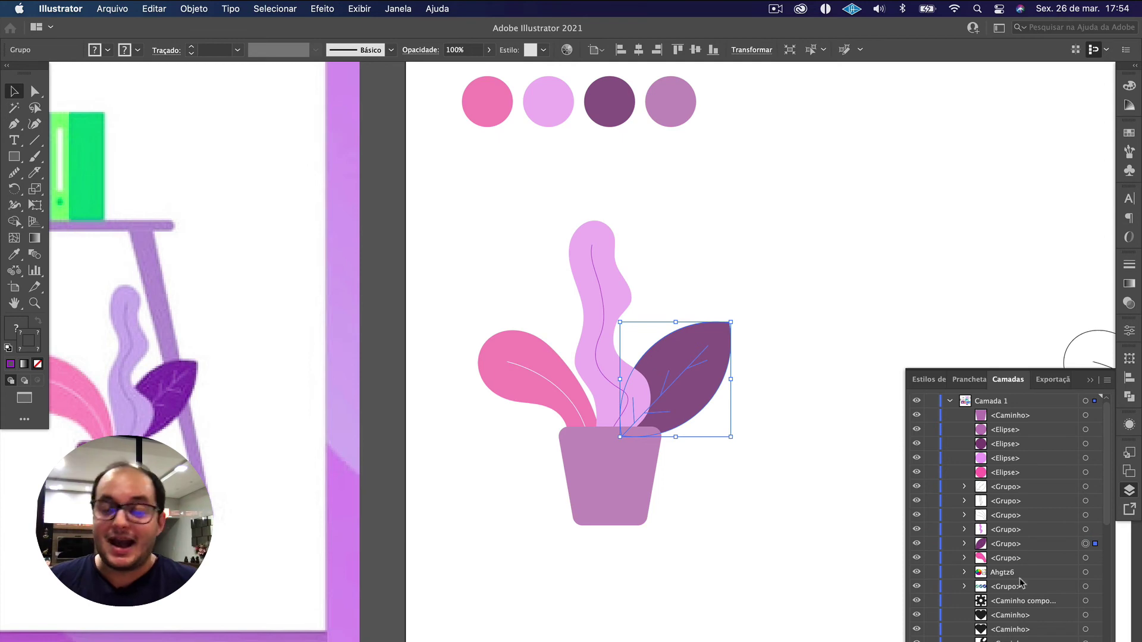
Step: Bring the pointed purple leaf forward one level, send it backward again and view the arrangement commands
click(726, 476)
click(687, 377)
key(super+bracketright)
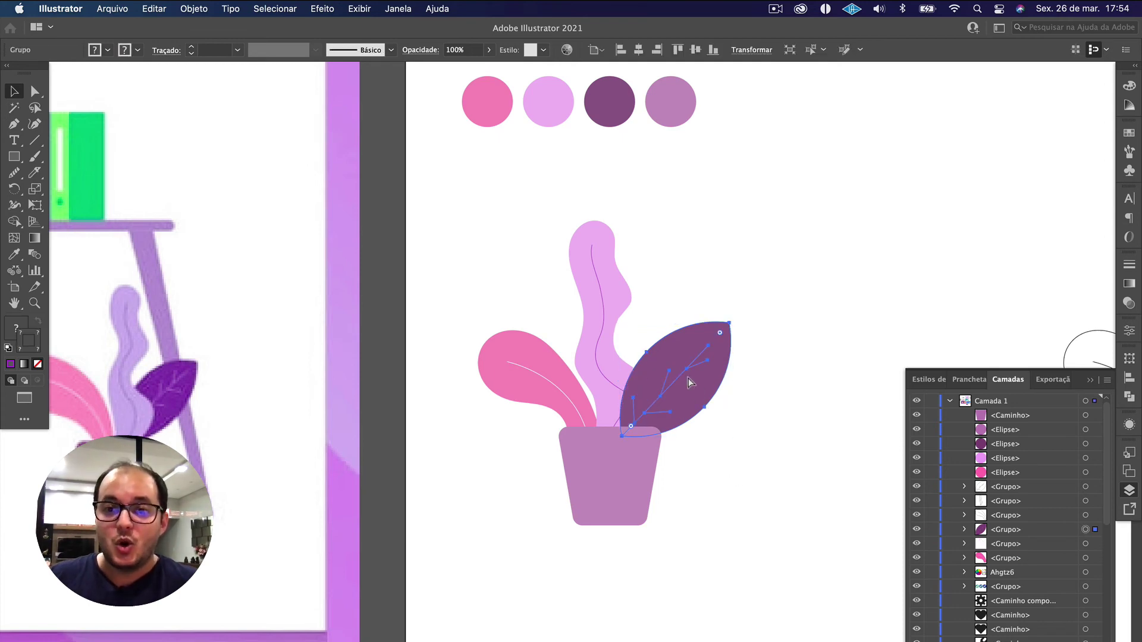
key(super+bracketleft)
right_click(689, 381)
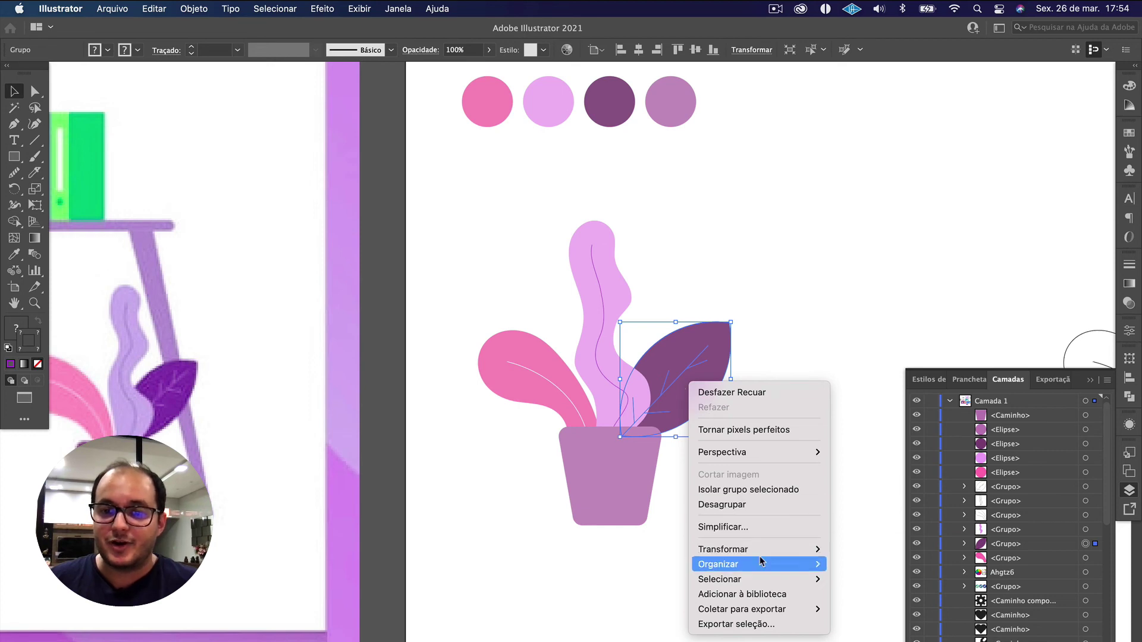
mouse_move(761, 567)
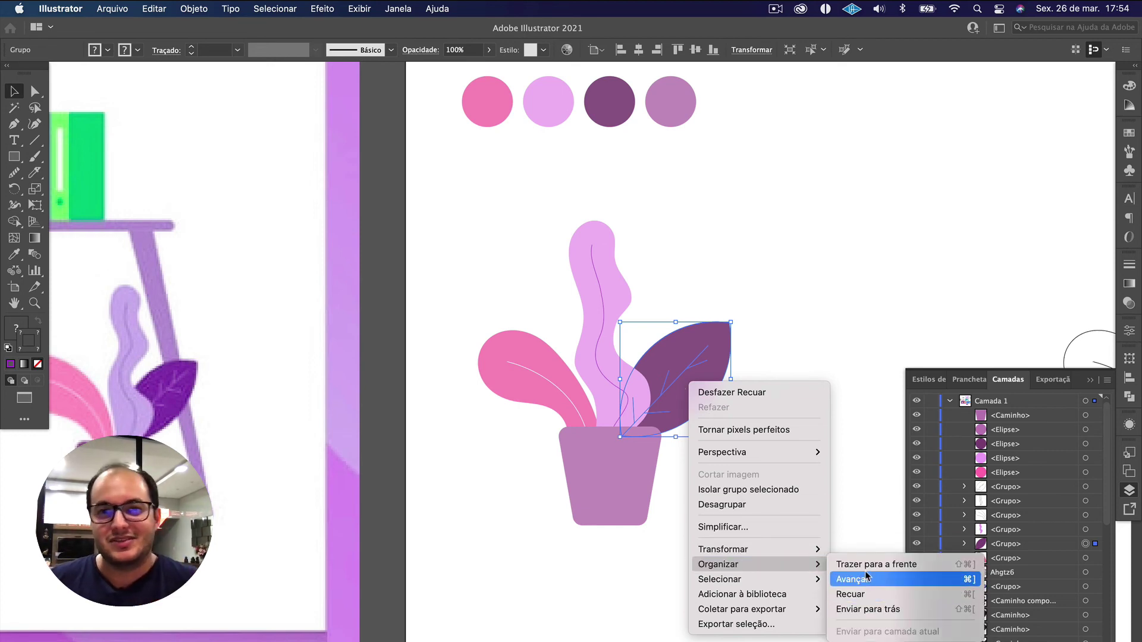
click(958, 590)
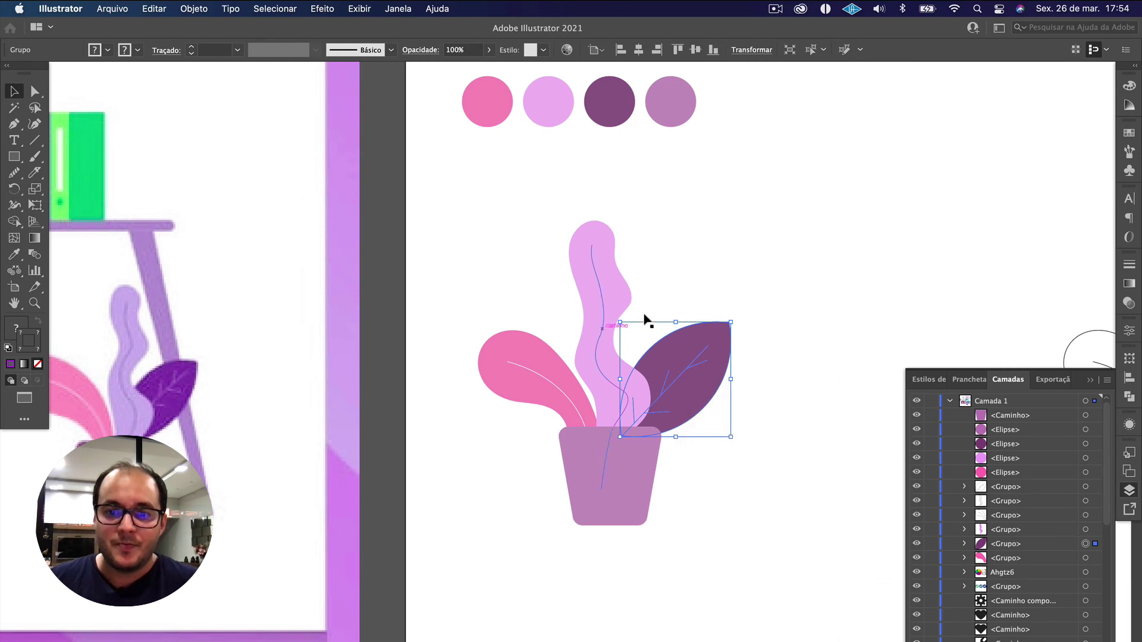
Step: Move the rounded pink leaf slightly up and left, away from the wavy leaf
click(578, 406)
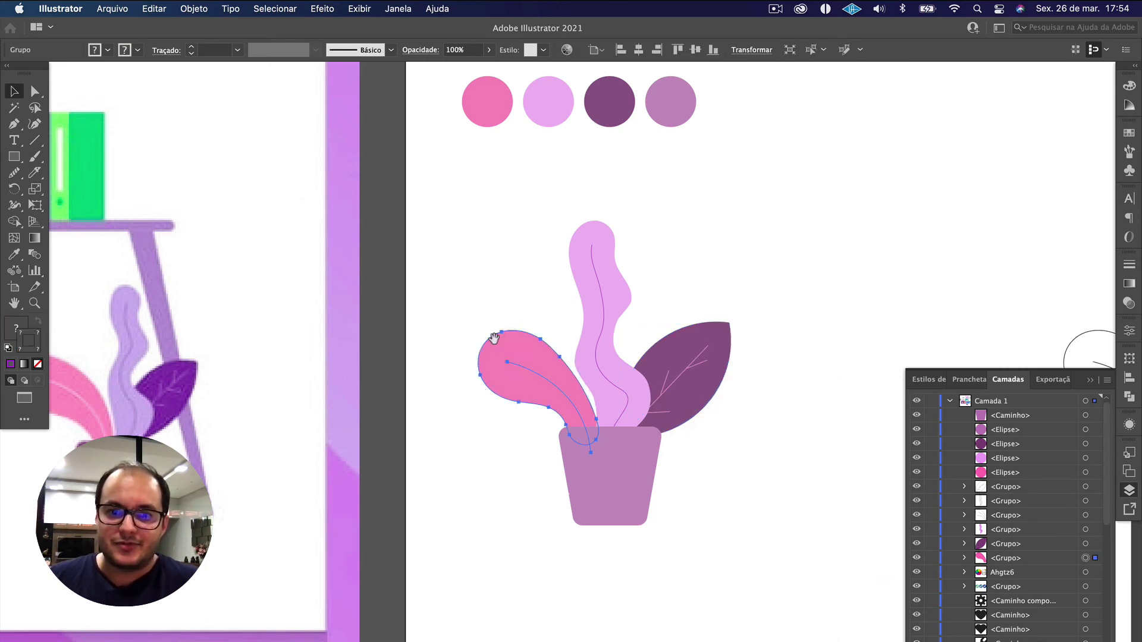
drag(493, 339, 550, 314)
click(569, 335)
click(788, 237)
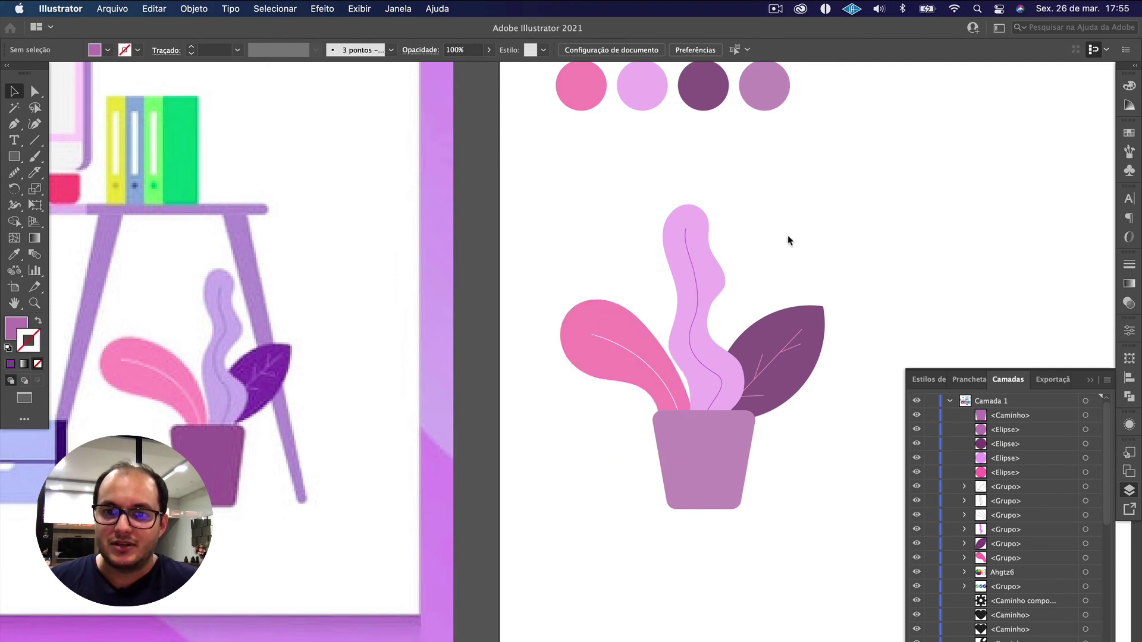
Step: Select all three leaves together with the pot and group them into one object
scroll(810, 380, down, 2)
scroll(757, 386, right, 2)
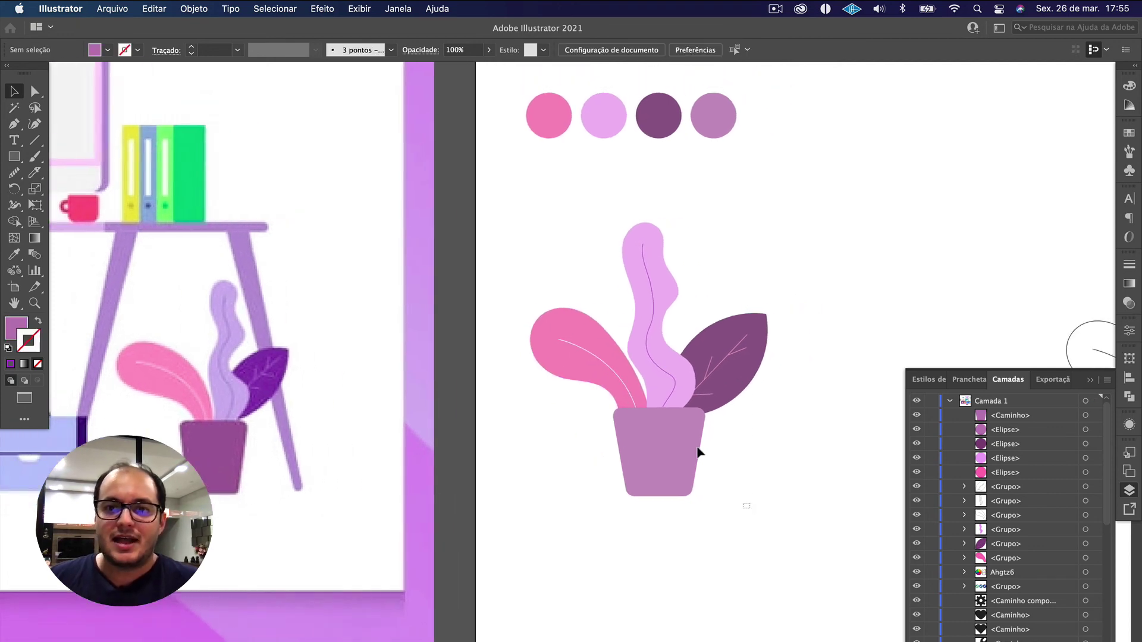
drag(698, 453, 582, 299)
click(546, 259)
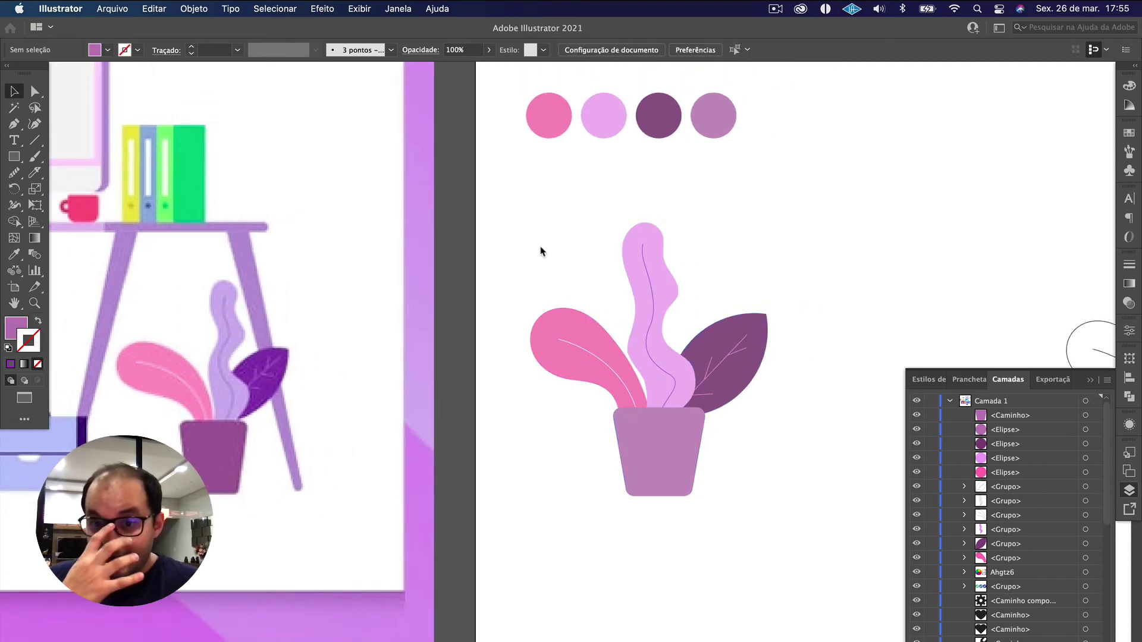
drag(527, 204, 782, 516)
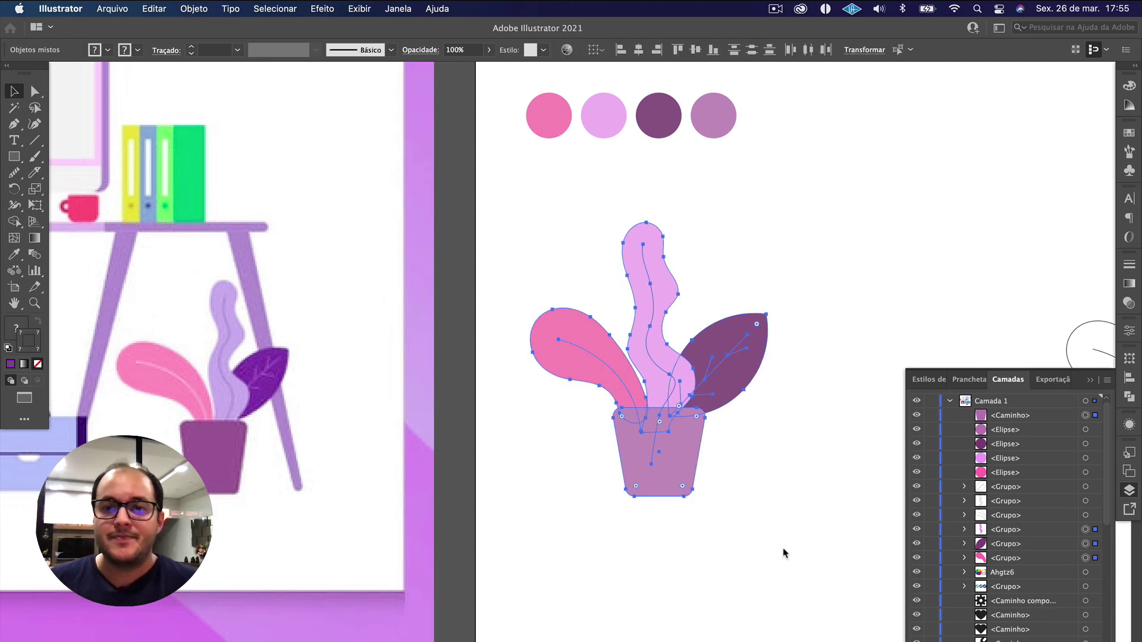
key(super+g)
Step: Select the three black leaf outlines and move them up to free the space beside the colored plant
drag(790, 535, 424, 523)
drag(841, 519, 752, 288)
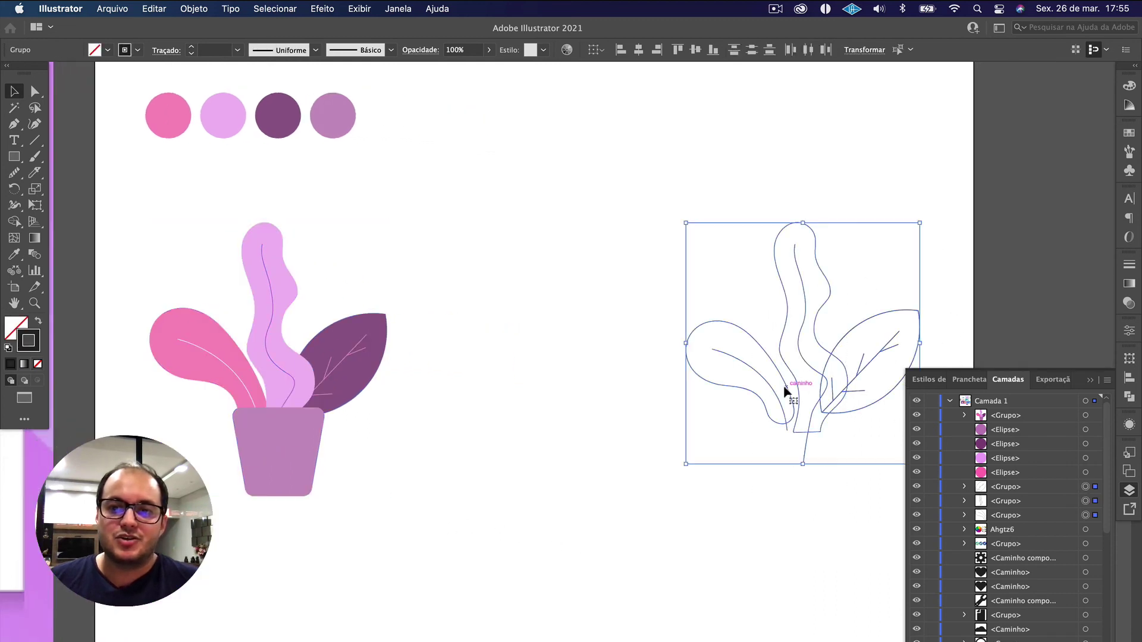
drag(785, 391, 510, 195)
Step: Duplicate the grouped potted plant directly to the right of the original
drag(392, 384, 731, 142)
drag(484, 470, 282, 285)
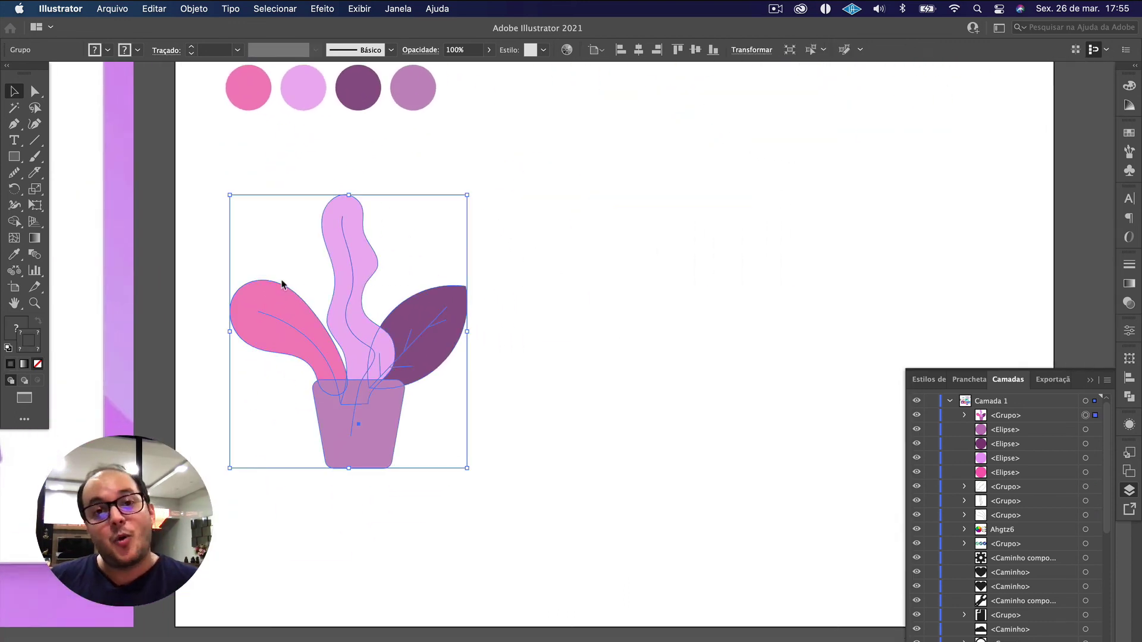
drag(334, 411, 626, 426)
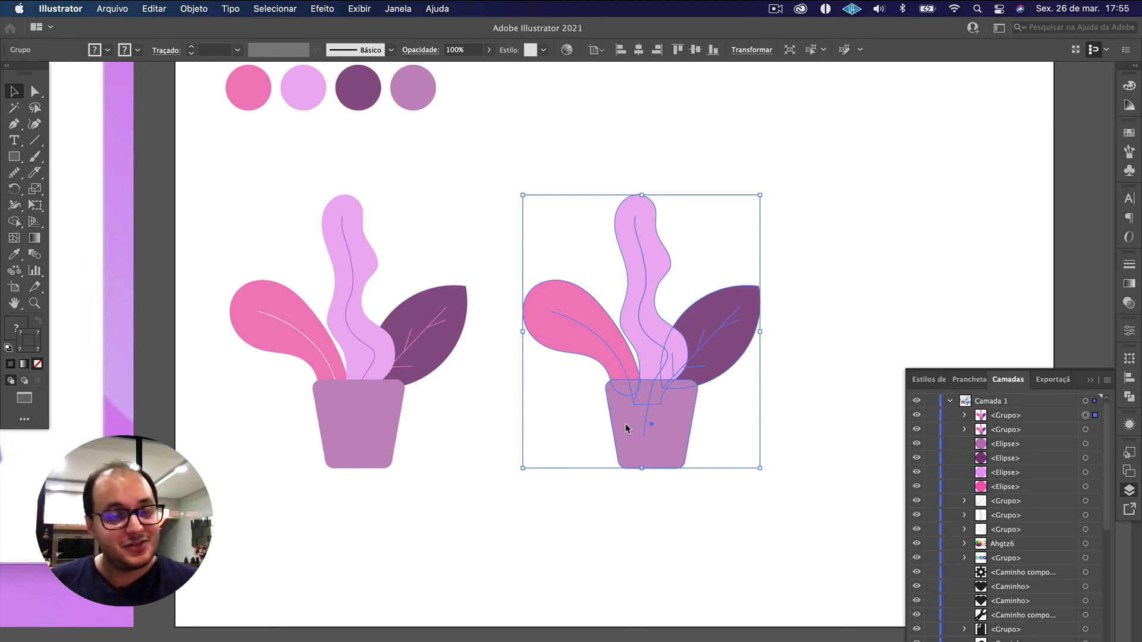
Step: Recolor the duplicated plant with Recolor Artwork, rotating its linked colors on the wheel to violet and blue tones
click(154, 9)
mouse_move(316, 261)
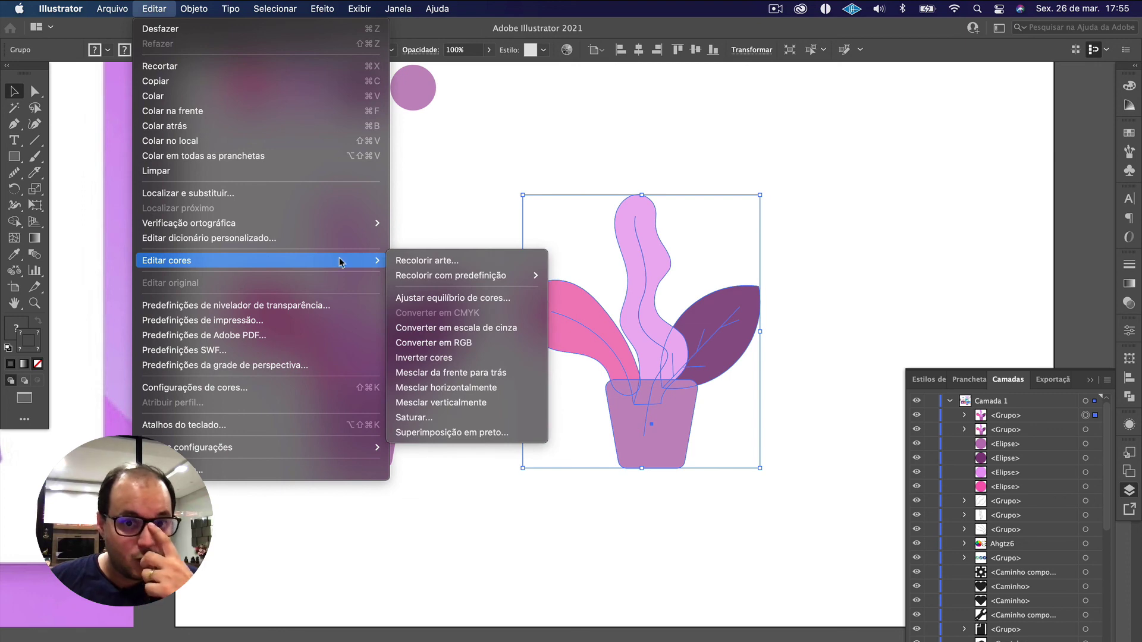
click(423, 262)
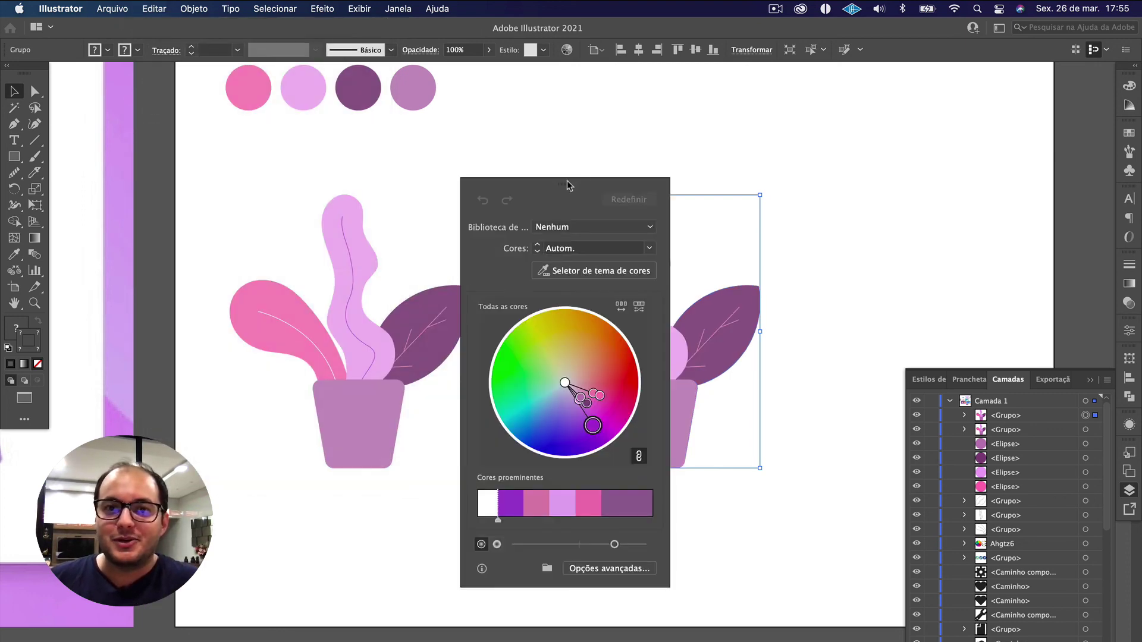
drag(567, 185, 149, 160)
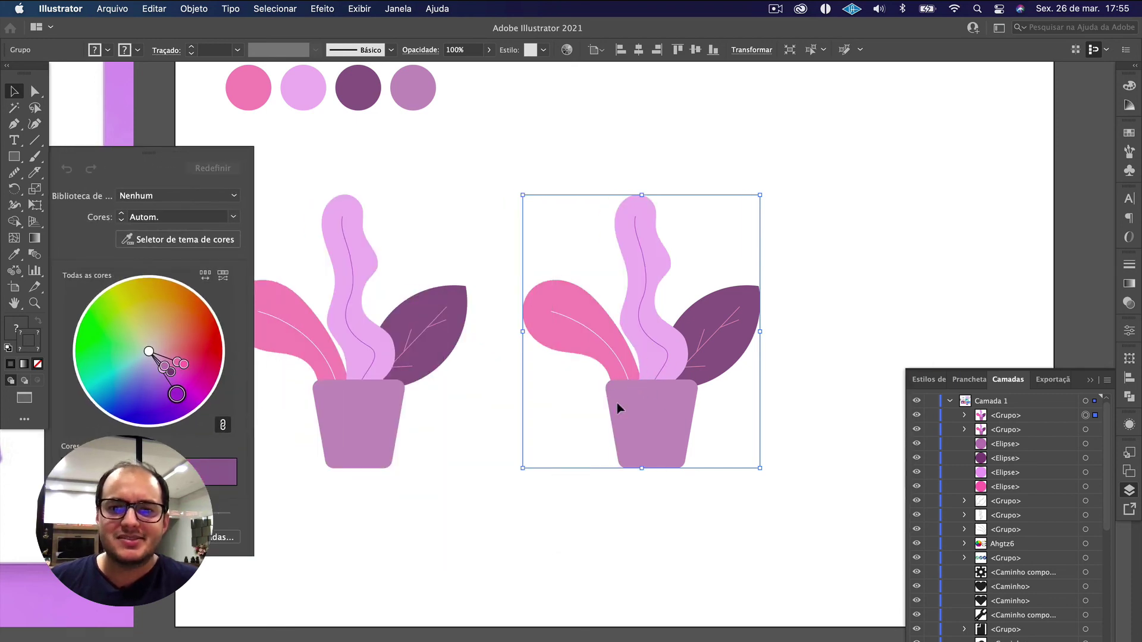
drag(176, 394, 135, 401)
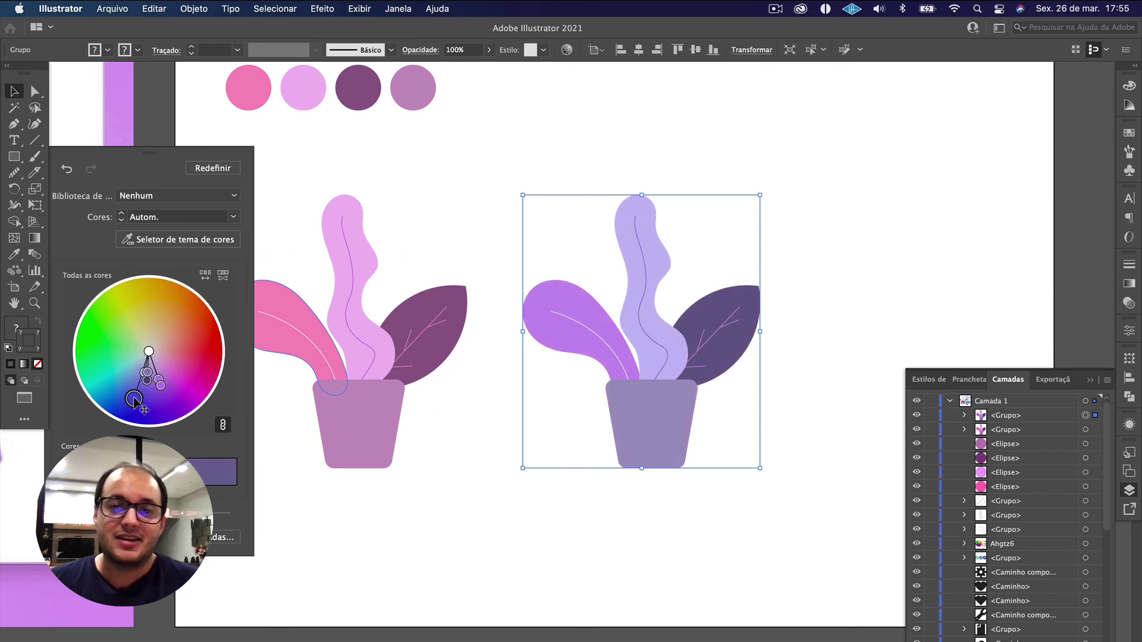
click(445, 523)
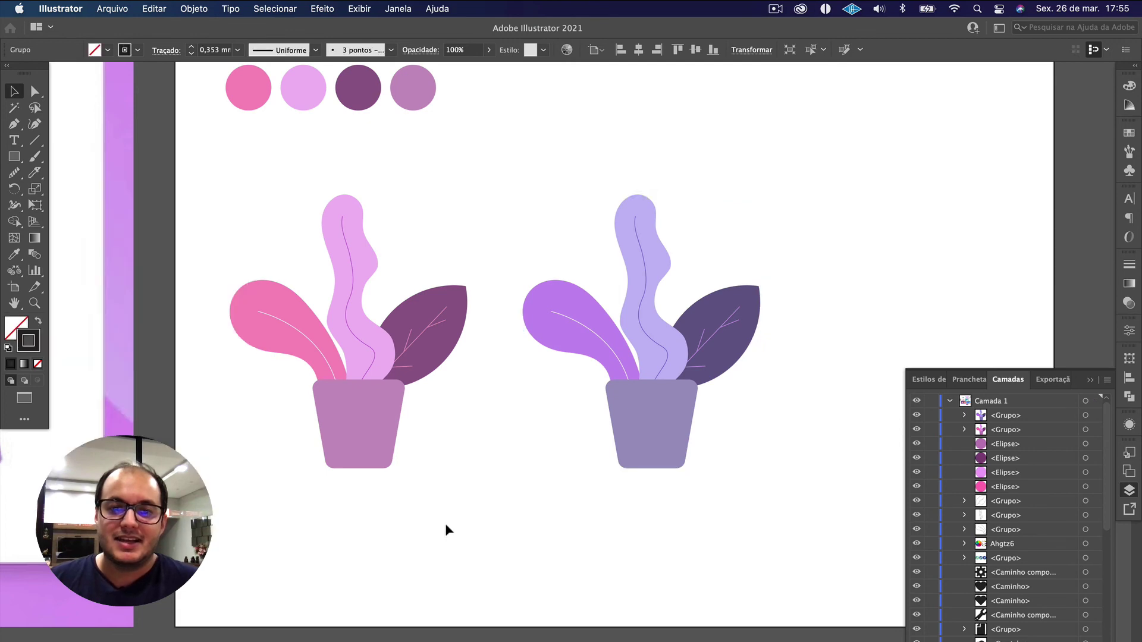
Step: Duplicate the violet-blue potted plant to its right as a third plant in the row
scroll(410, 454, down, 1)
drag(284, 427, 626, 414)
scroll(751, 406, right, 6)
drag(676, 476, 255, 403)
click(453, 494)
scroll(458, 454, up, 5)
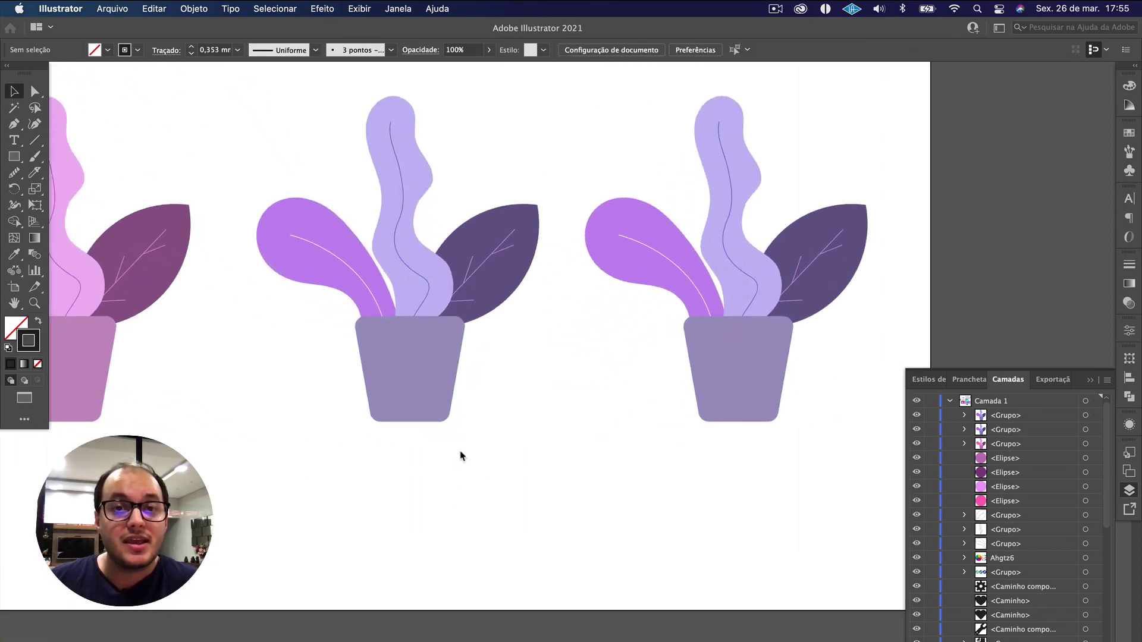
drag(540, 358, 377, 364)
scroll(377, 370, down, 2)
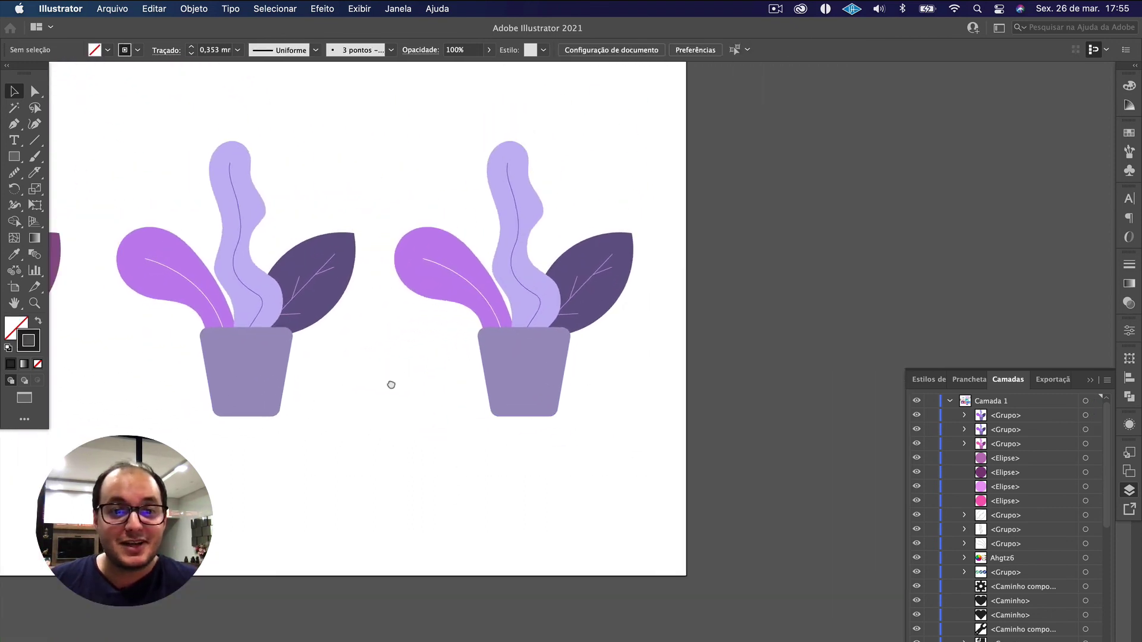
scroll(390, 386, left, 5)
Step: Recolor the third plant with Recolor Artwork, shifting its linked colors to soft mint green and light blue tones
click(830, 356)
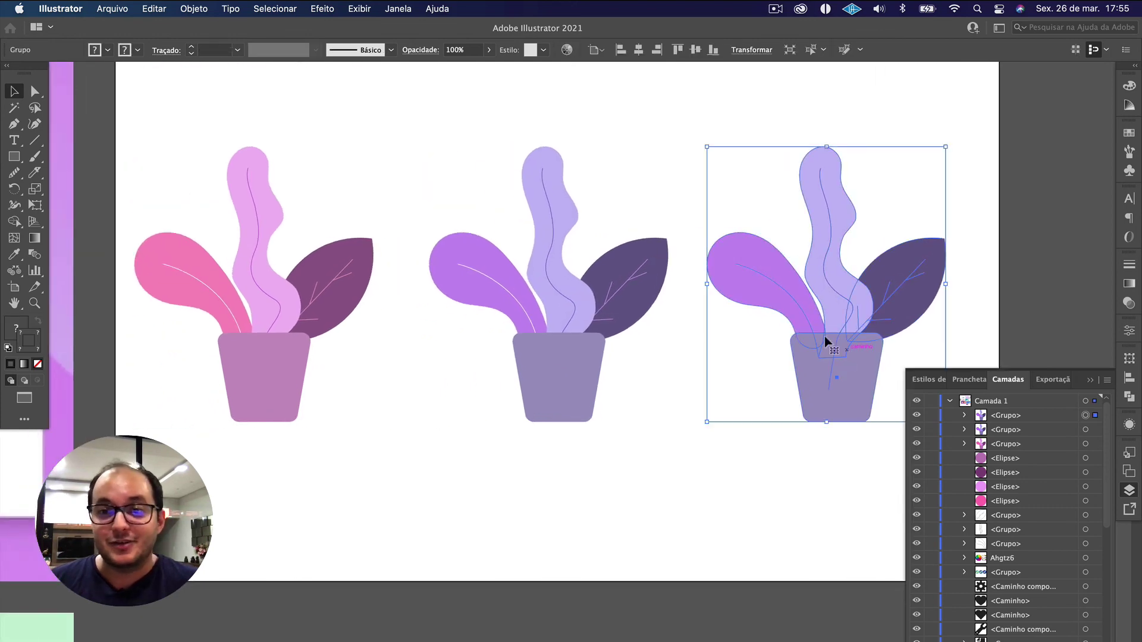
click(154, 9)
mouse_move(321, 260)
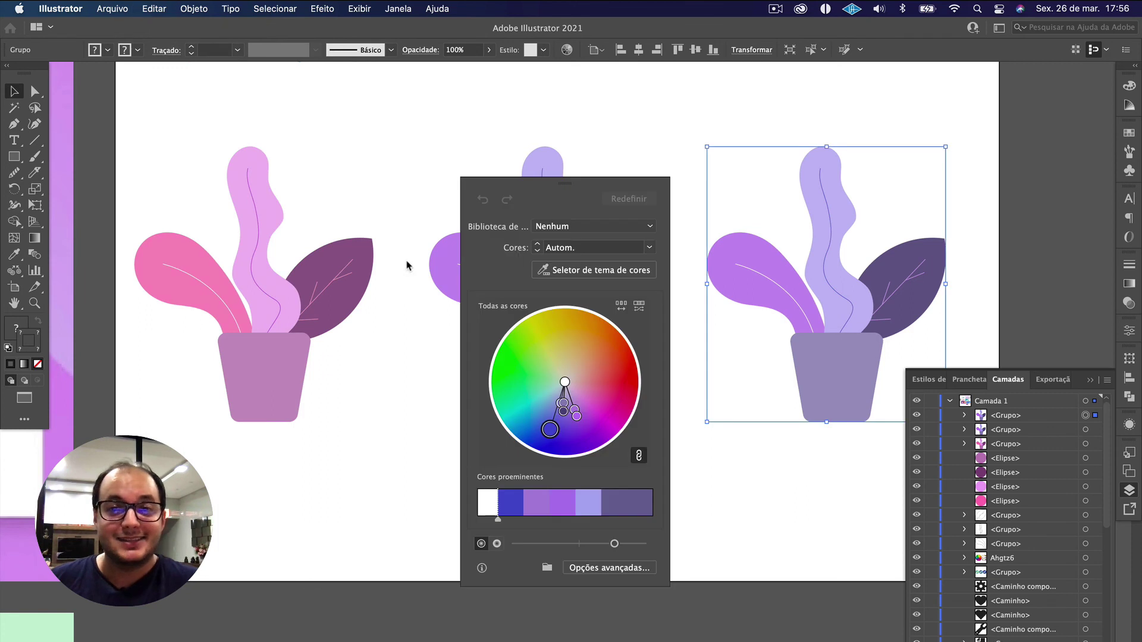
drag(578, 191, 395, 68)
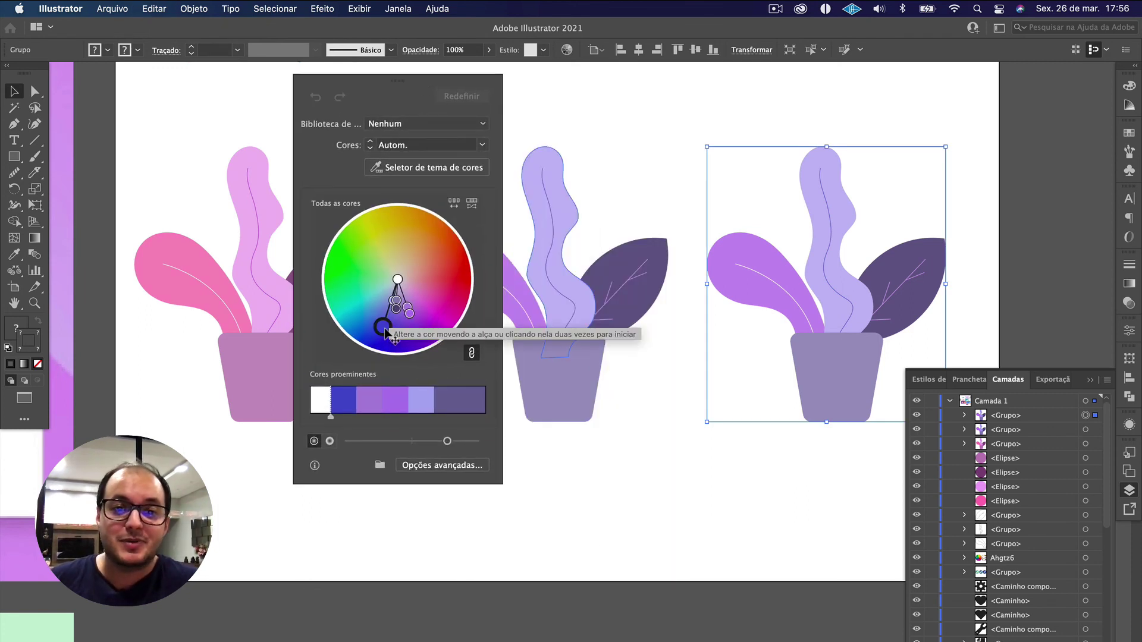
drag(387, 323, 324, 309)
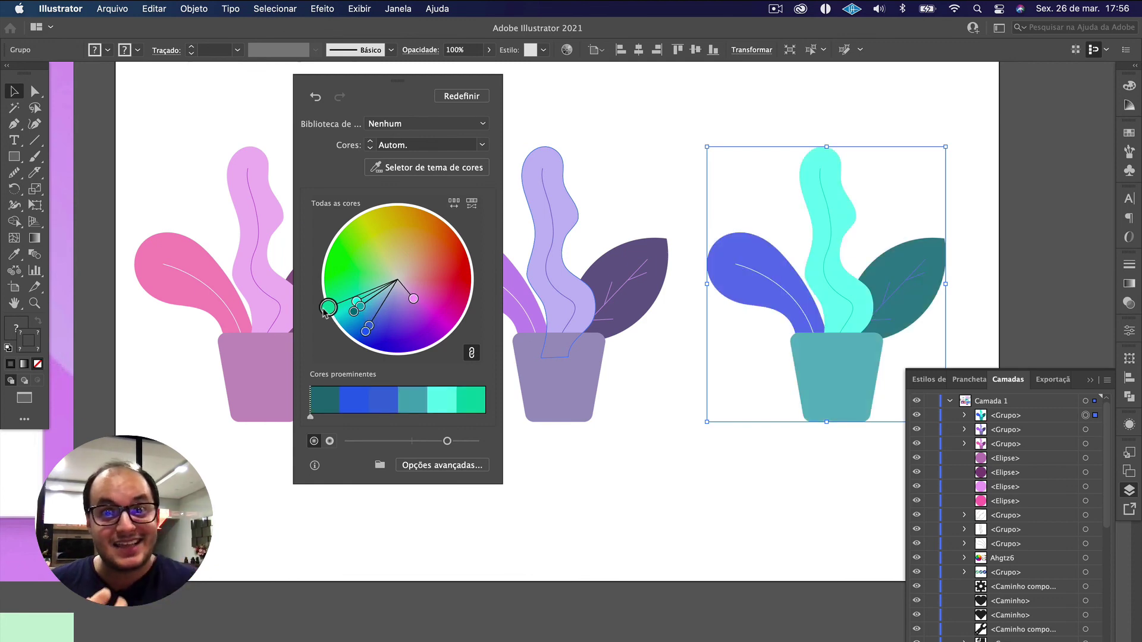
drag(324, 311, 364, 285)
click(661, 443)
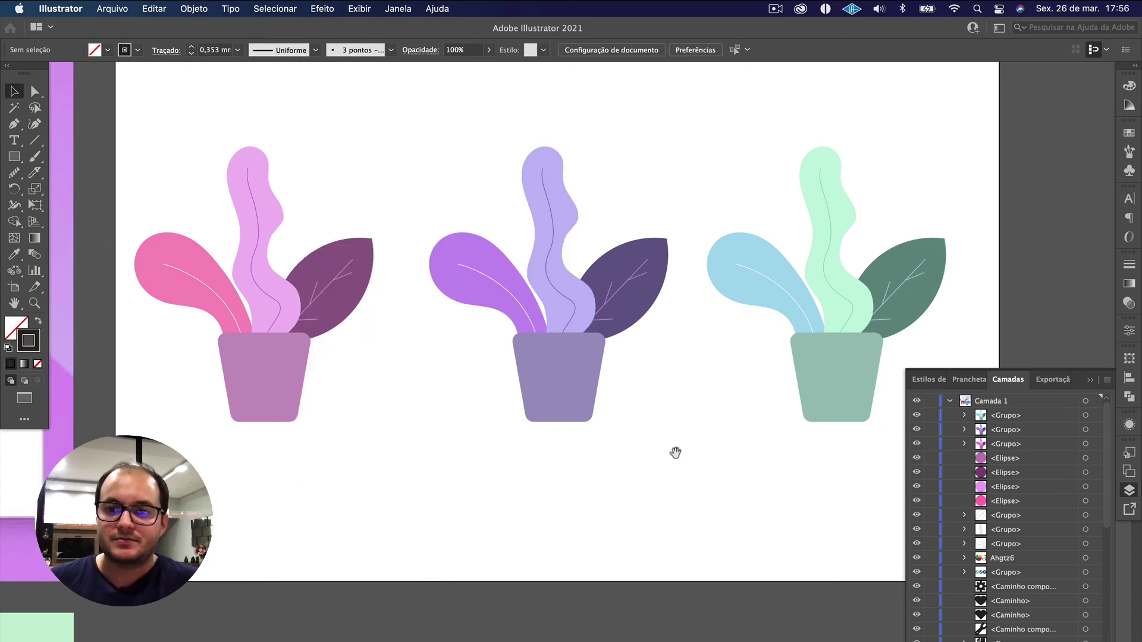
Step: Compare the three color versions of the potted plant with the reference login illustration
drag(675, 452, 597, 454)
scroll(597, 454, down, 2)
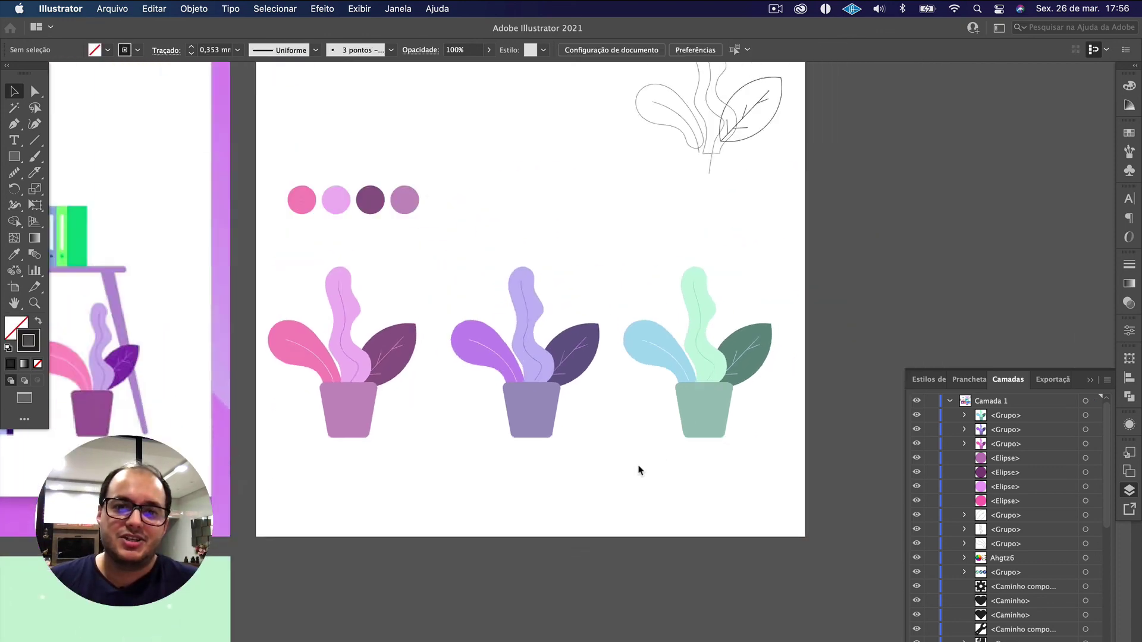
scroll(639, 470, down, 2)
scroll(652, 428, left, 10)
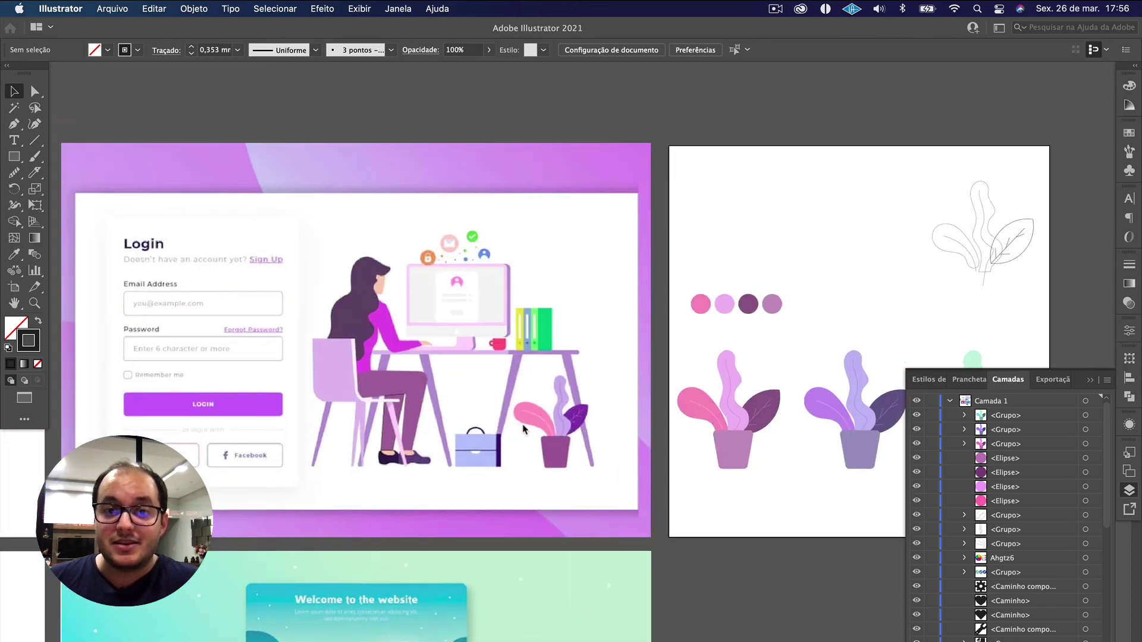
scroll(524, 428, up, 2)
scroll(426, 337, down, 1)
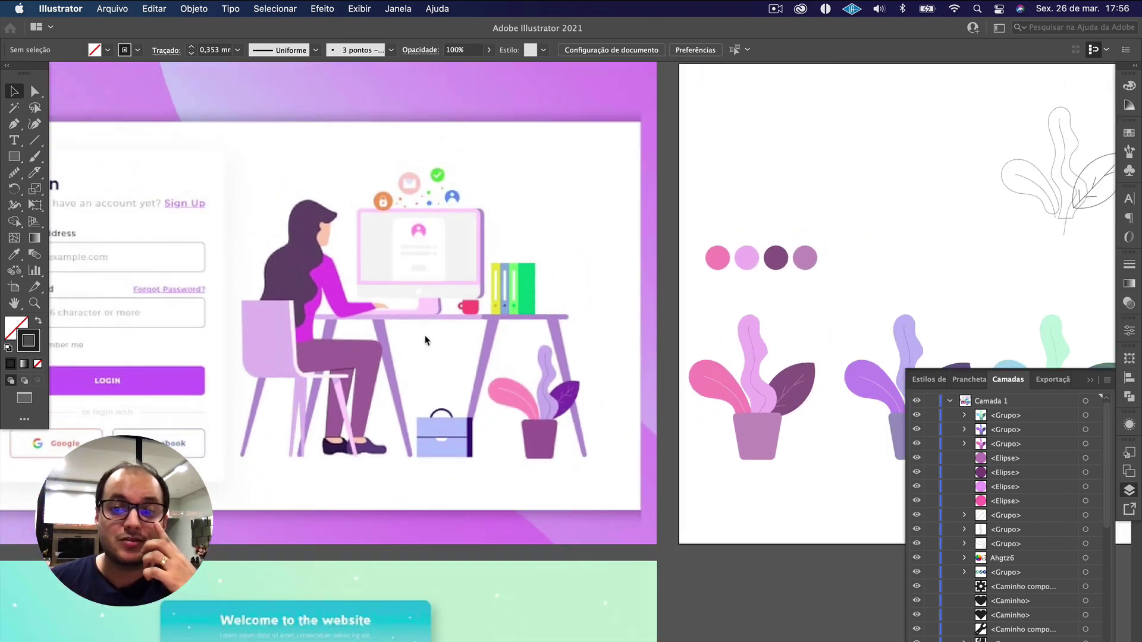
scroll(426, 340, right, 5)
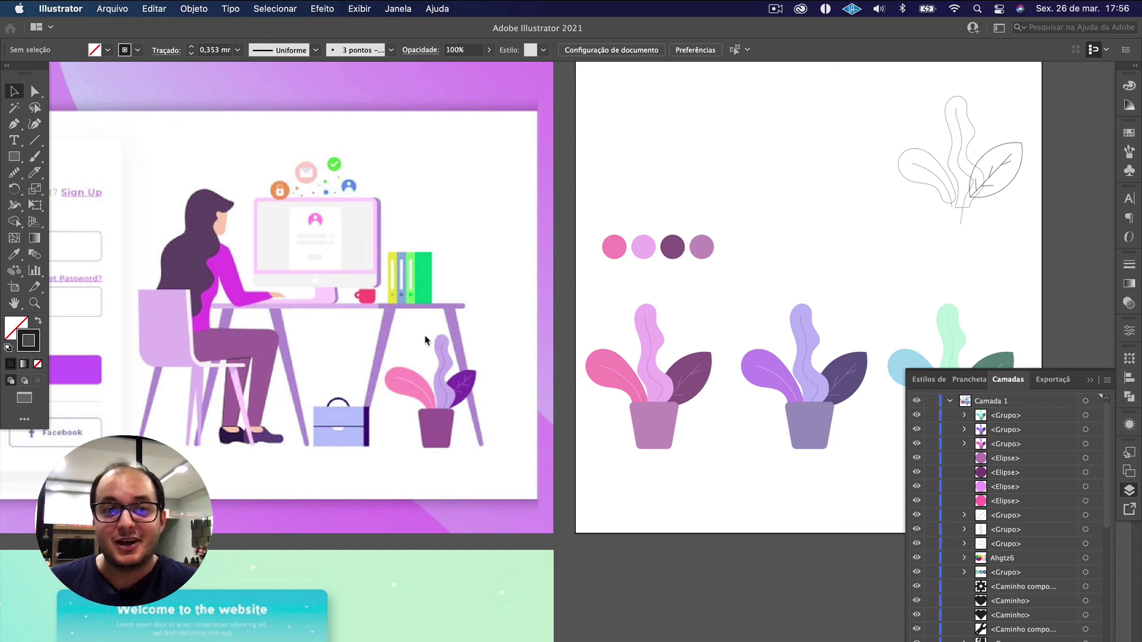
scroll(425, 340, down, 2)
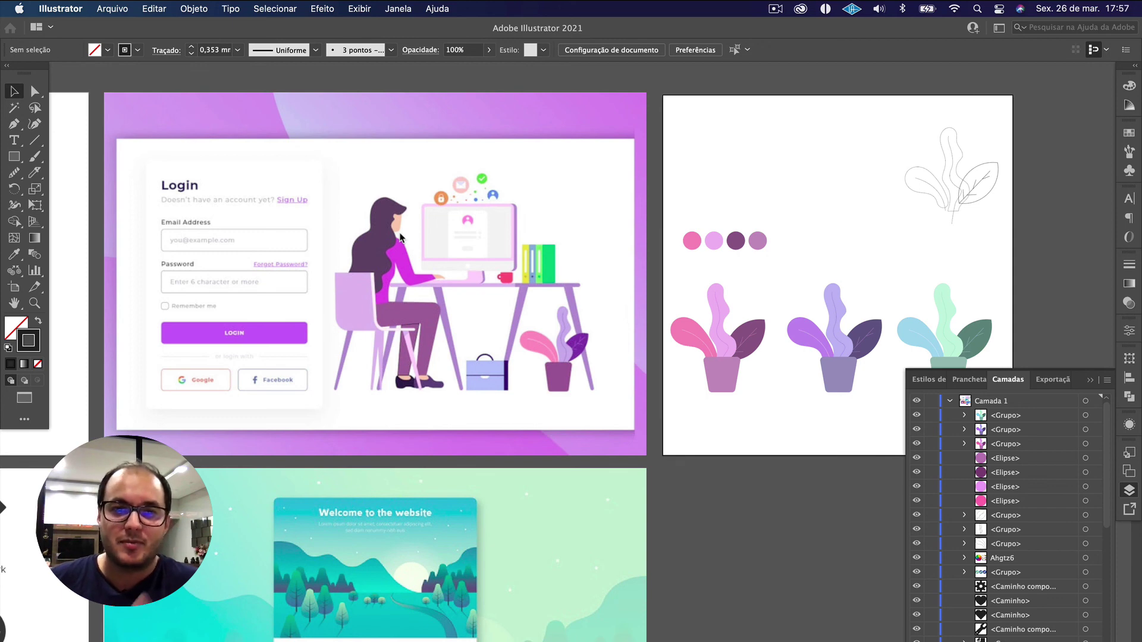
scroll(592, 298, right, 3)
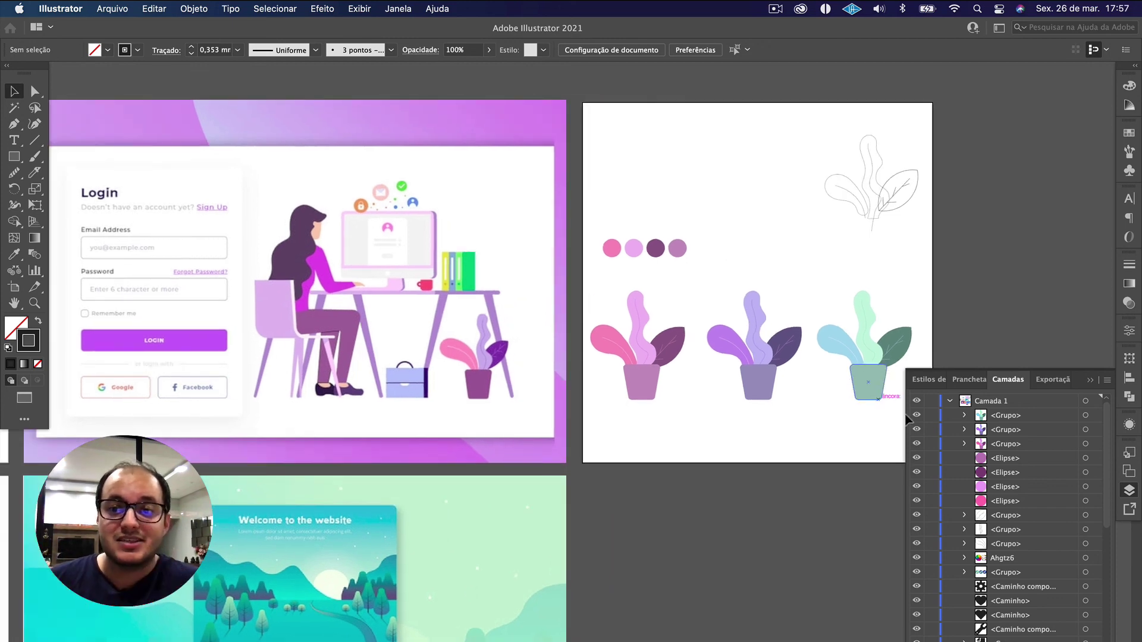
Step: Recolor all three plants together with Recolor Artwork, rotating their linked colors to blue-teal, green and yellow-beige tones
drag(892, 422, 623, 325)
scroll(625, 325, up, 3)
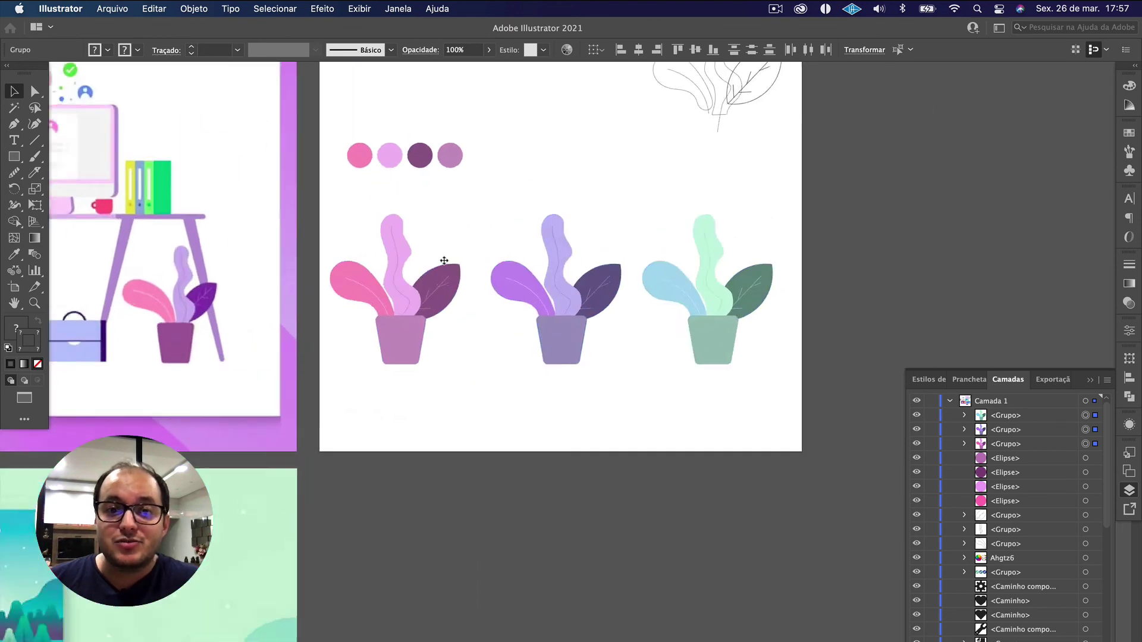
scroll(374, 253, right, 2)
scroll(374, 253, up, 2)
scroll(334, 248, right, 1)
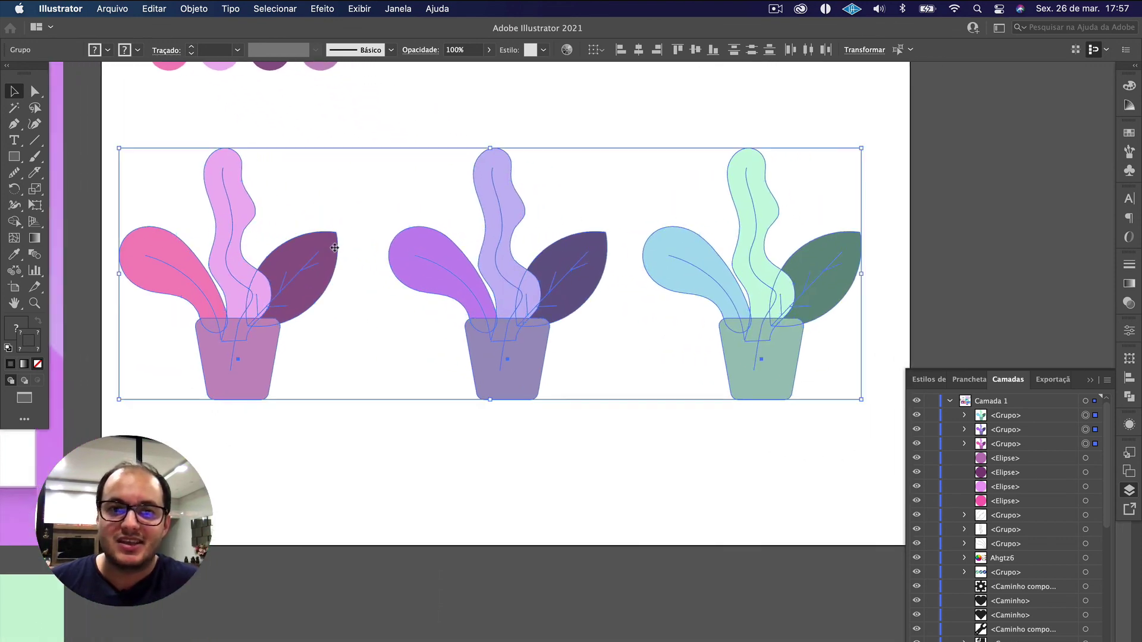
click(154, 9)
mouse_move(277, 260)
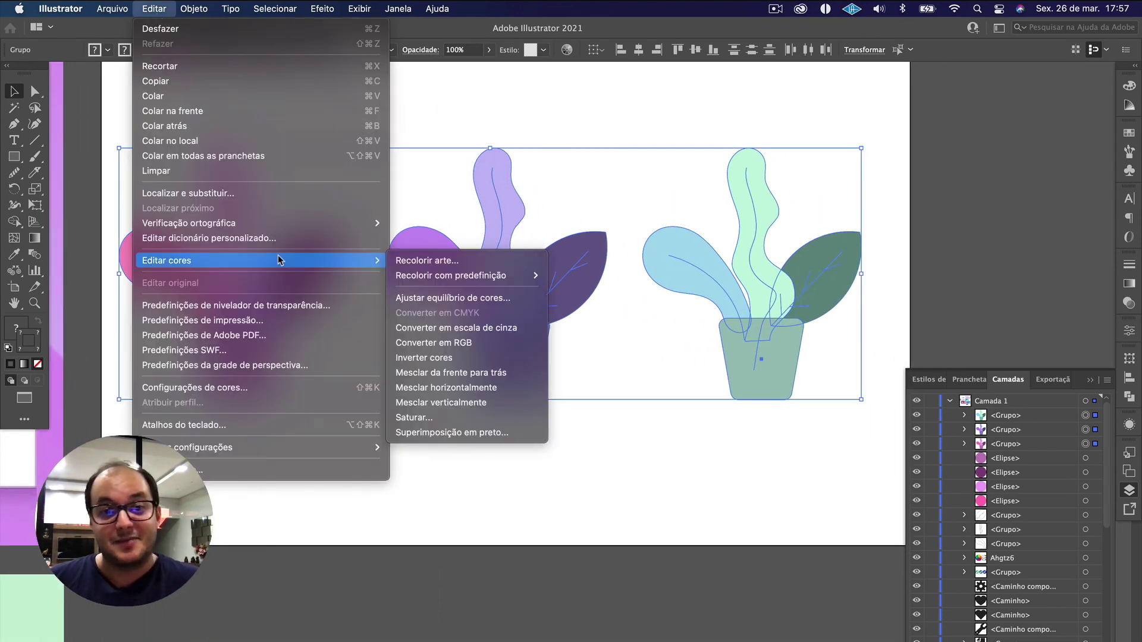
click(435, 261)
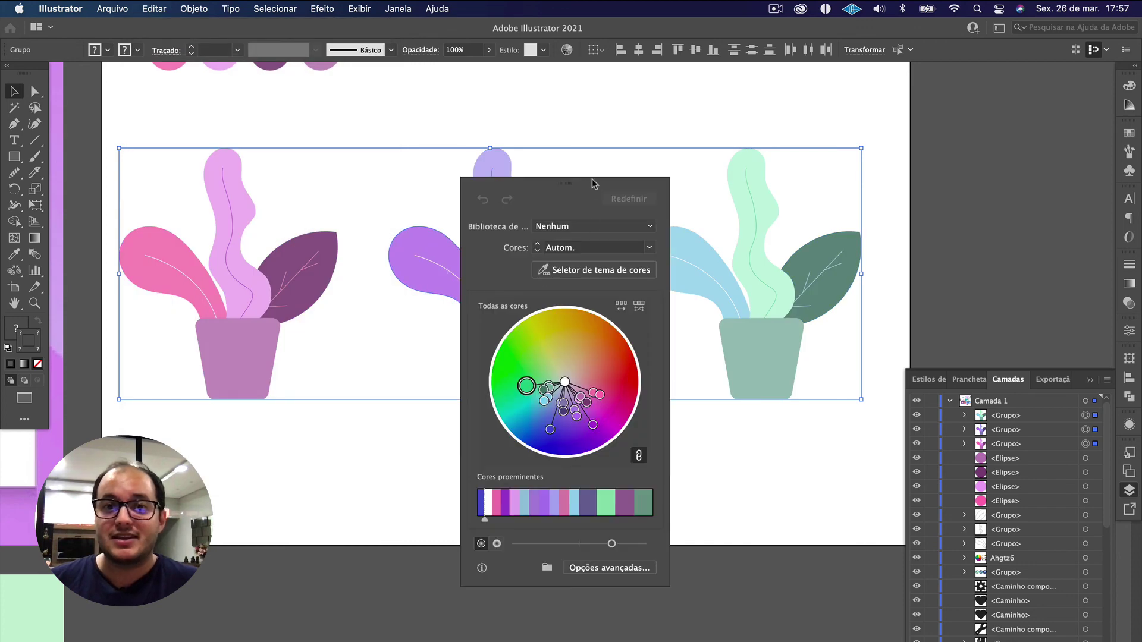
drag(585, 193, 976, 77)
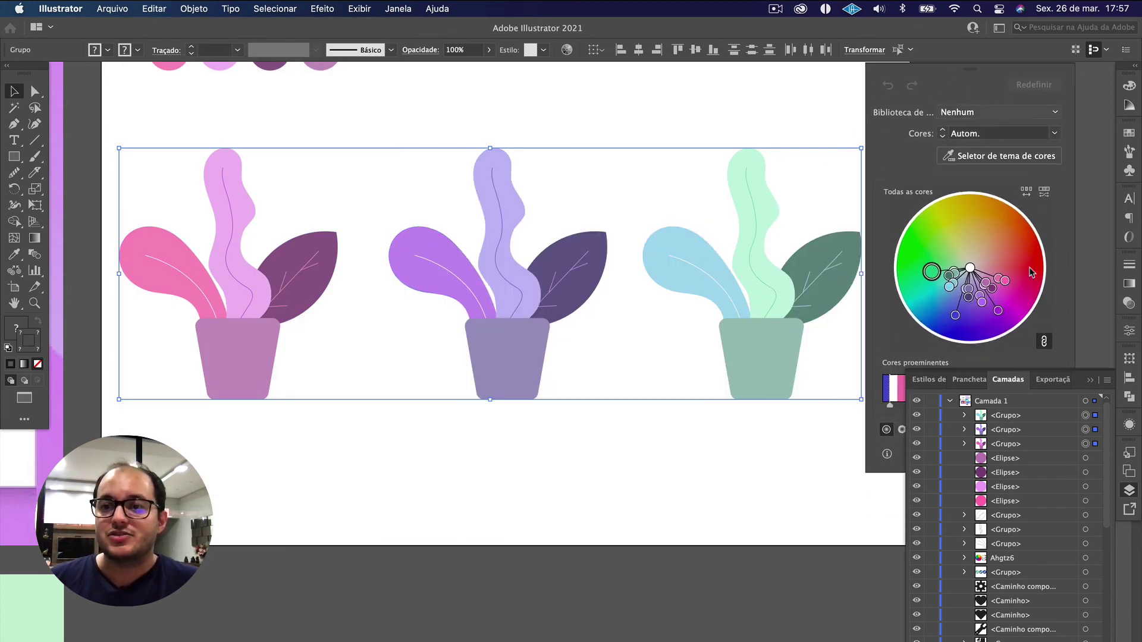
click(1090, 379)
drag(940, 277, 980, 255)
click(737, 425)
scroll(736, 419, down, 2)
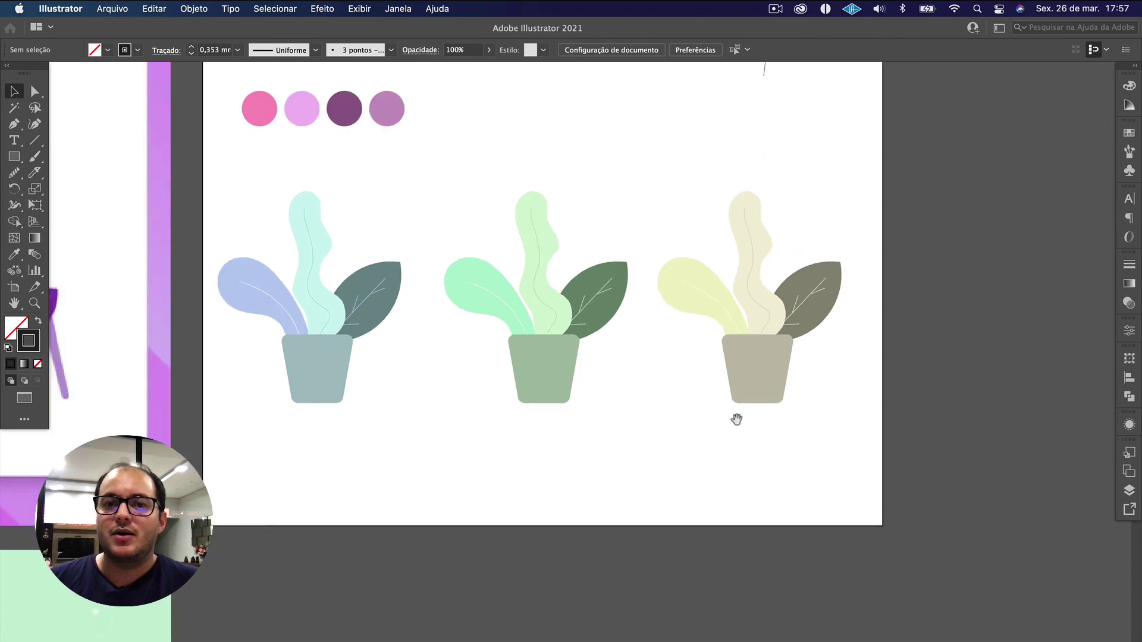
scroll(720, 428, right, 1)
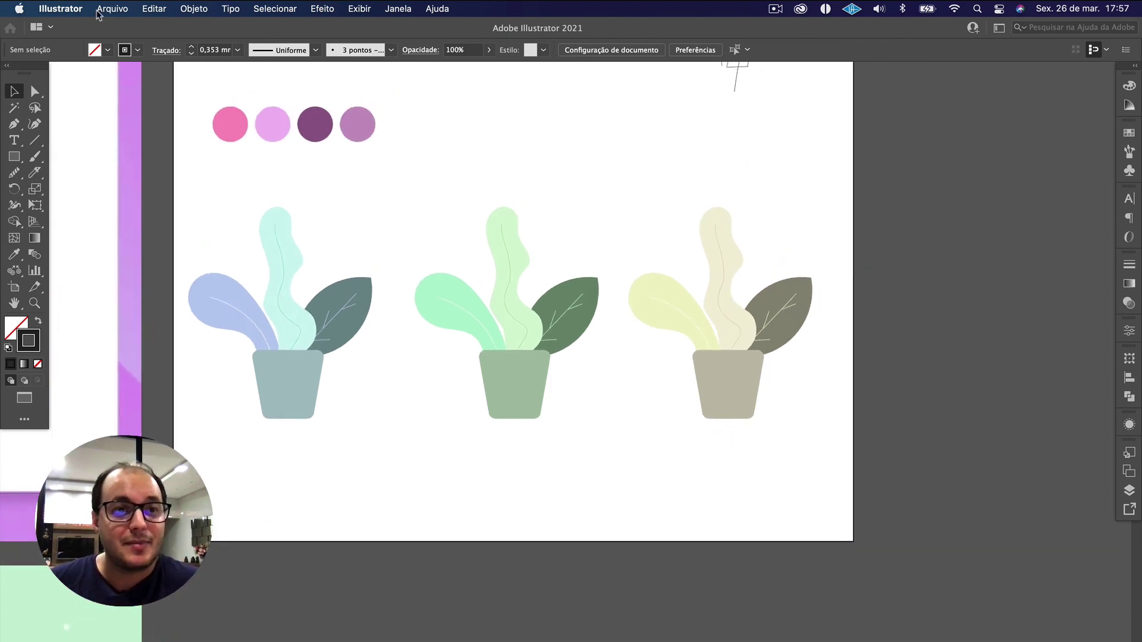
click(154, 8)
mouse_move(284, 262)
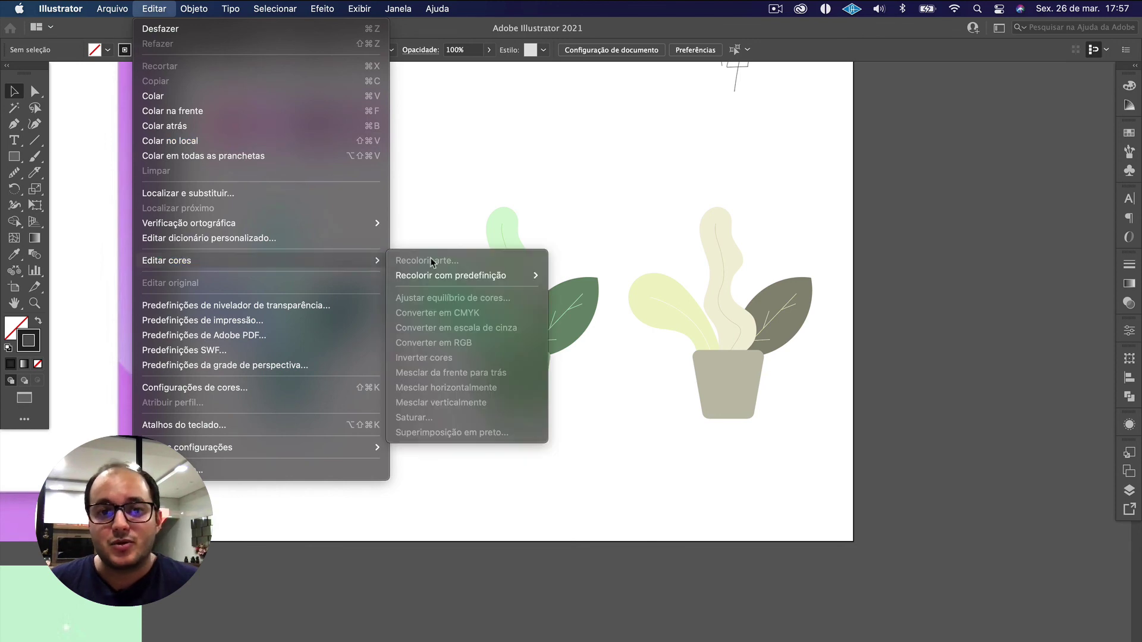
click(438, 221)
Step: Examine the leaves and pot of the reference plant up close and compare them with the row of recolored plants
scroll(438, 220, down, 3)
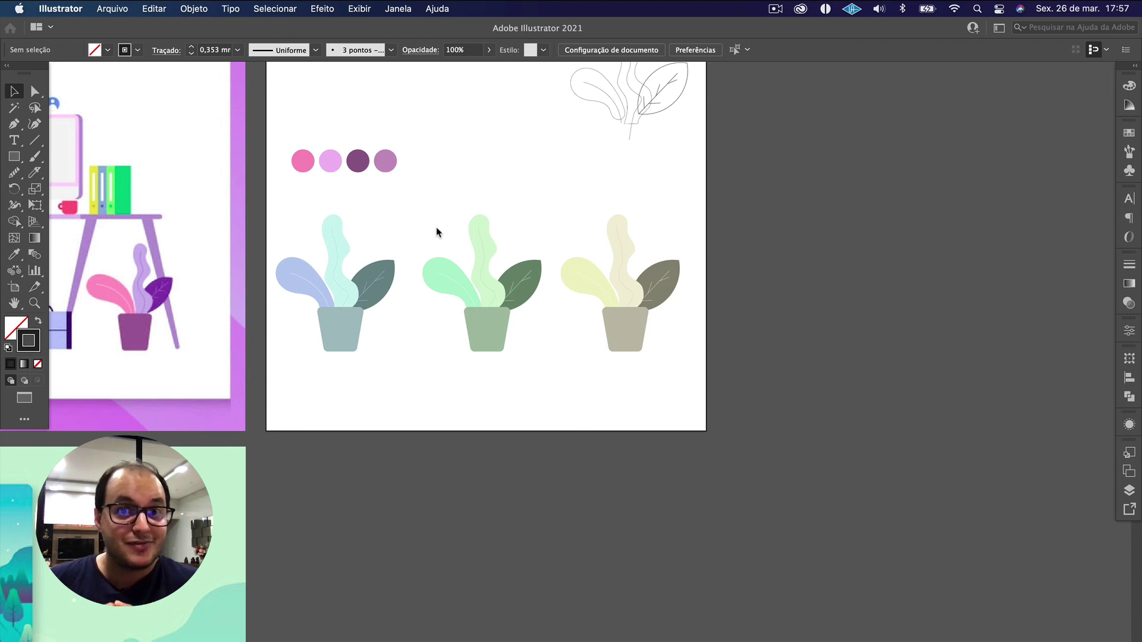
scroll(331, 234, left, 5)
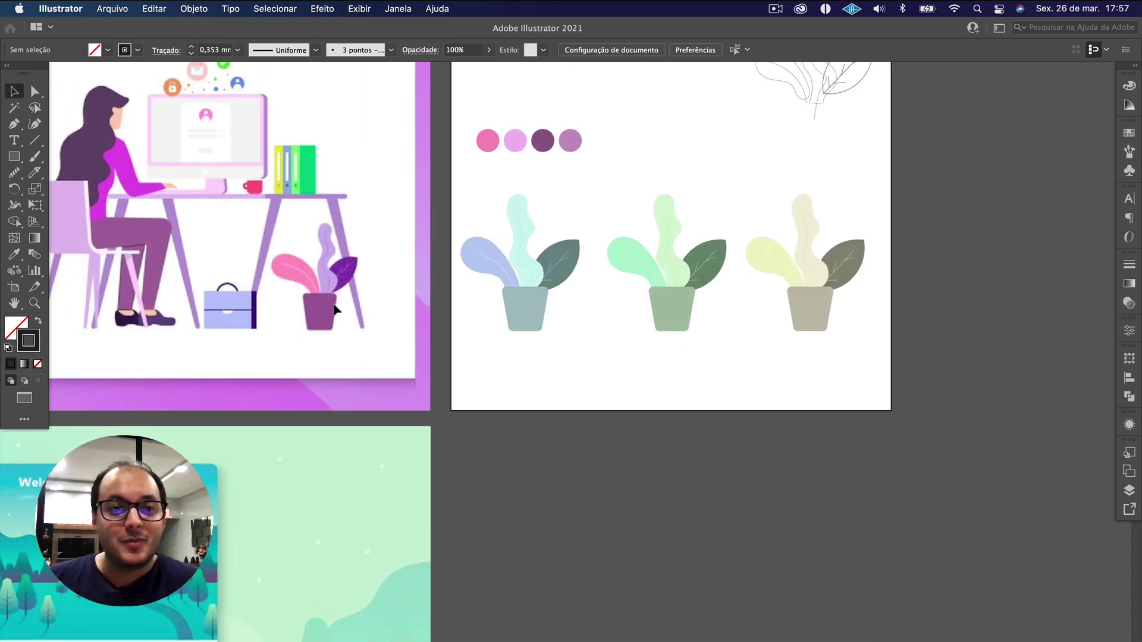
scroll(345, 299, up, 3)
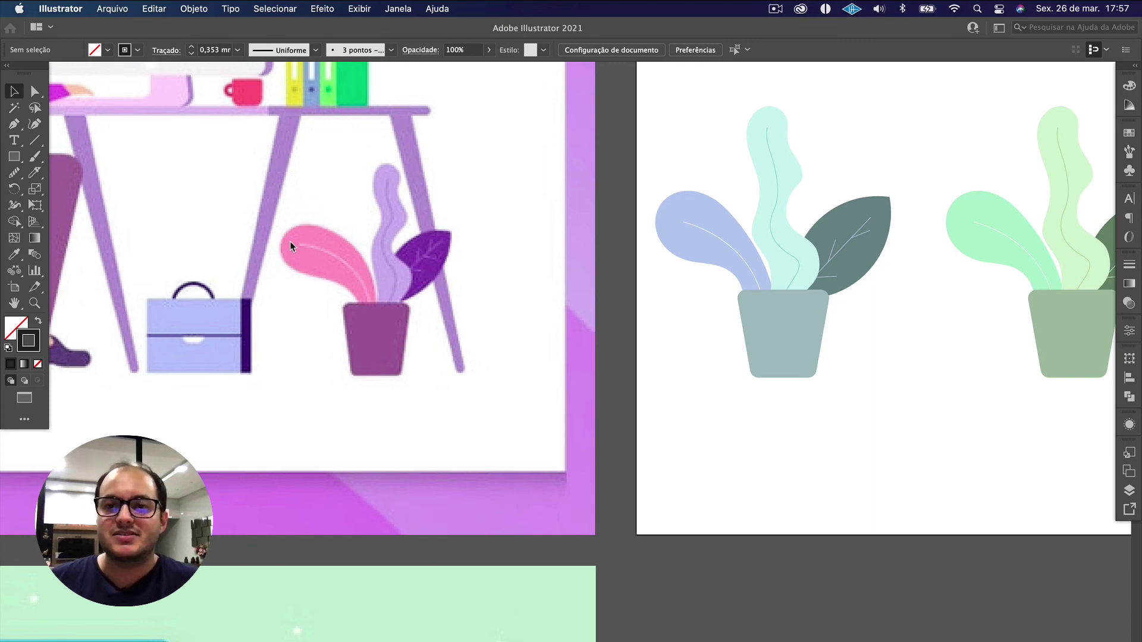
scroll(290, 240, down, 5)
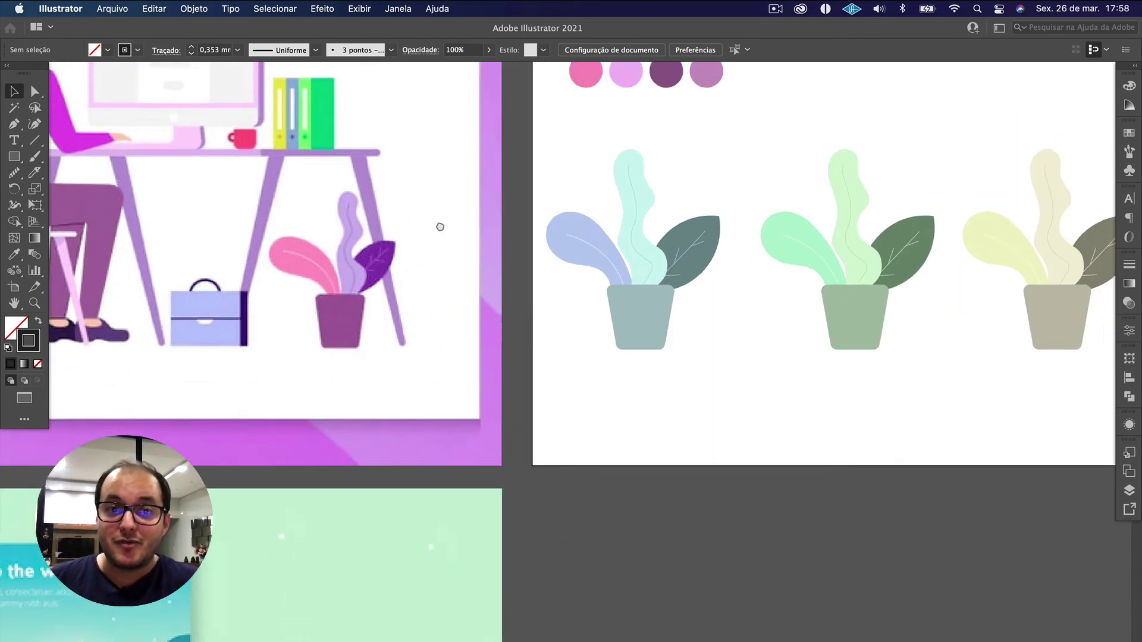
scroll(377, 344, up, 5)
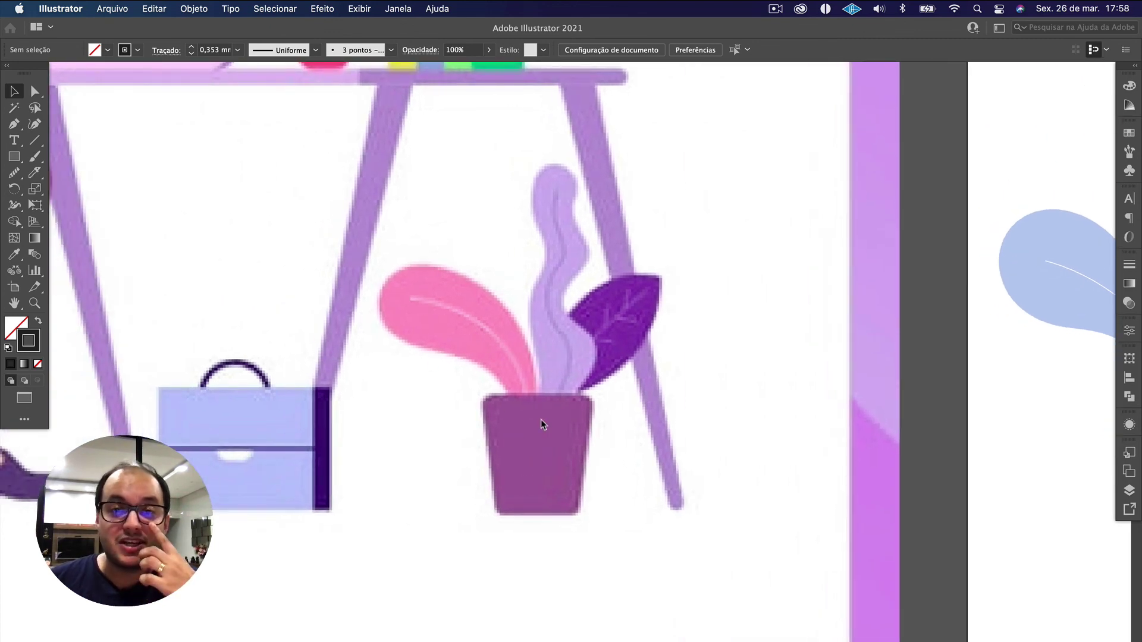
scroll(533, 370, up, 2)
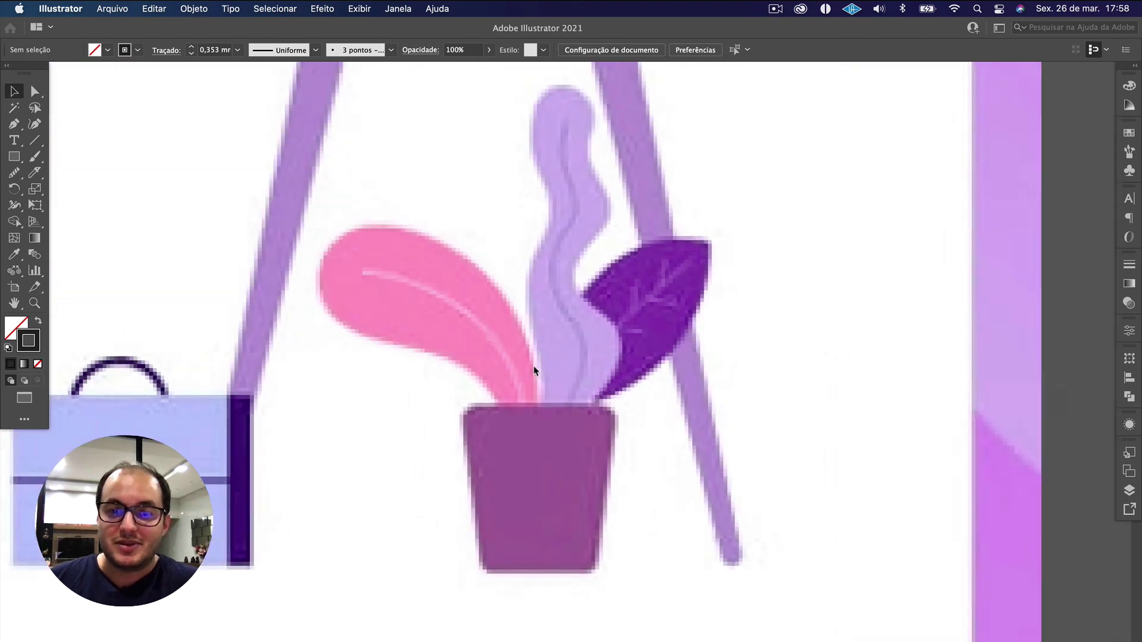
scroll(534, 369, up, 1)
scroll(528, 389, down, 4)
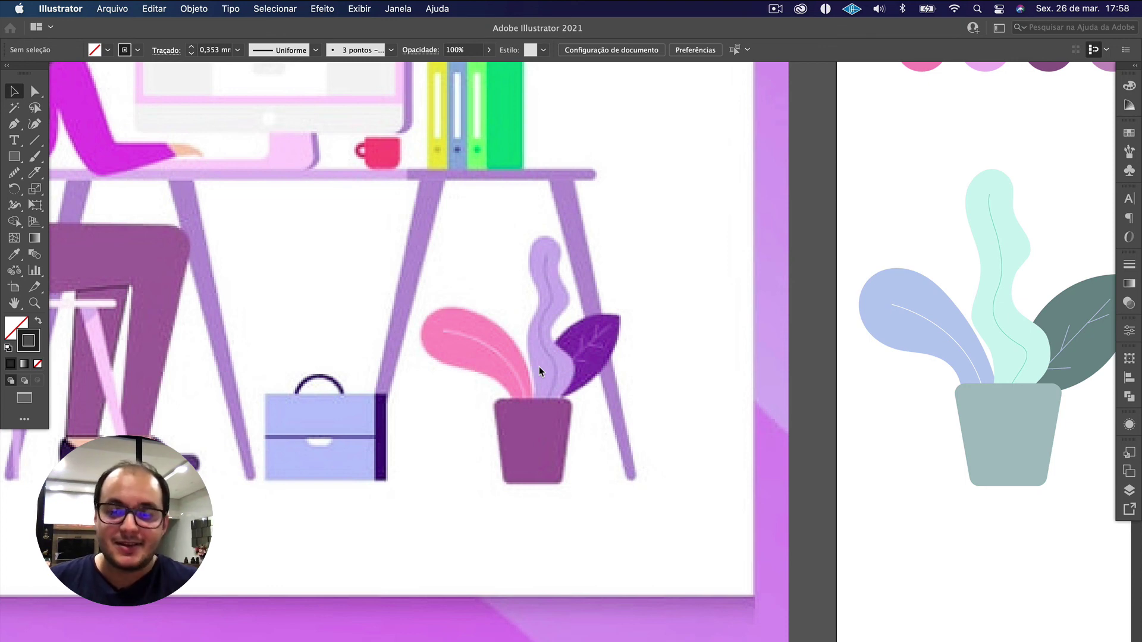
scroll(539, 366, down, 5)
scroll(558, 359, right, 5)
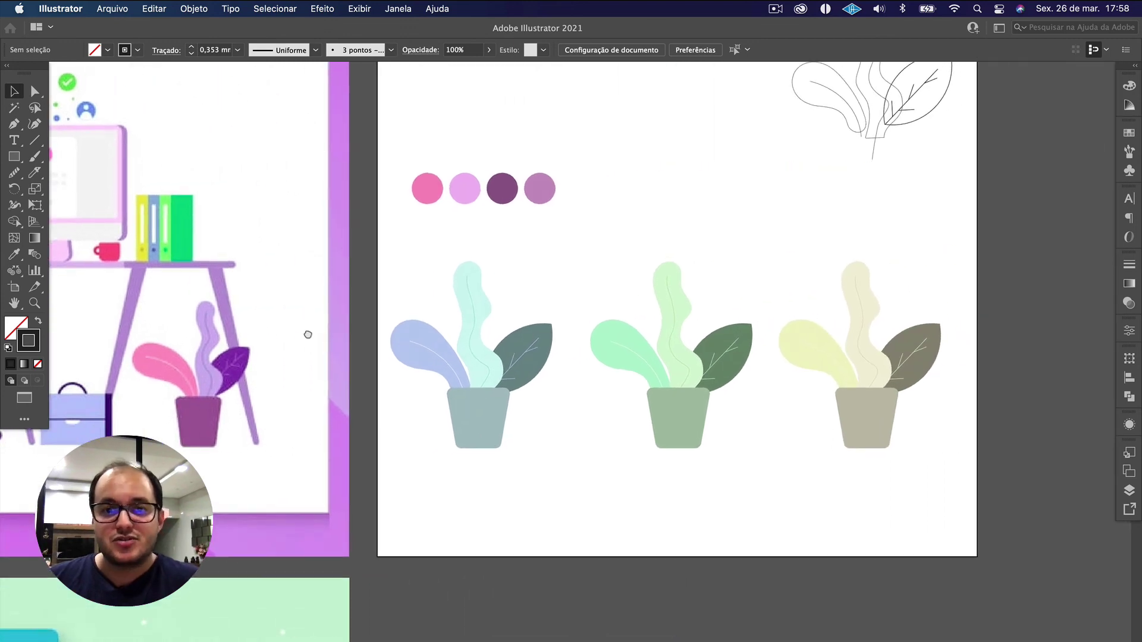
scroll(491, 408, right, 5)
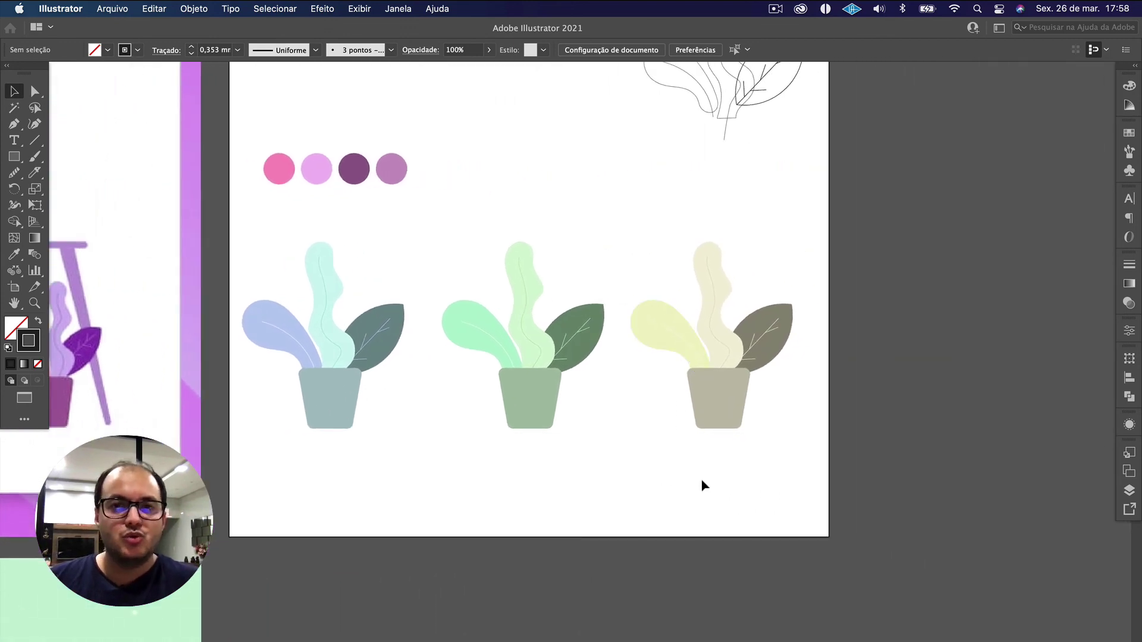
scroll(686, 487, left, 5)
scroll(712, 459, down, 3)
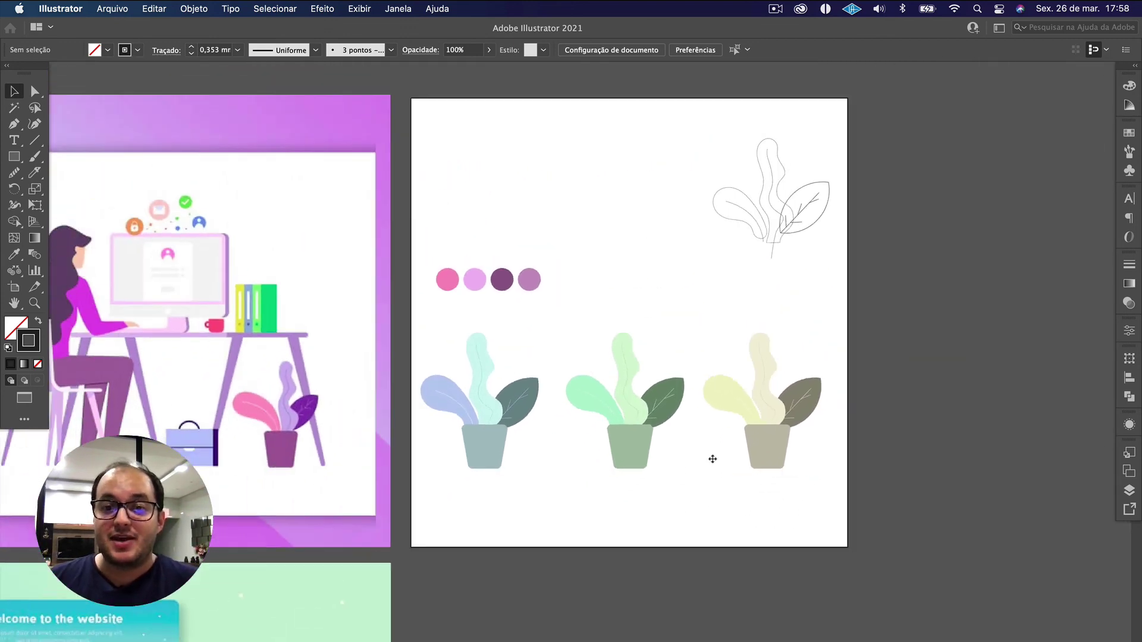
scroll(712, 459, down, 3)
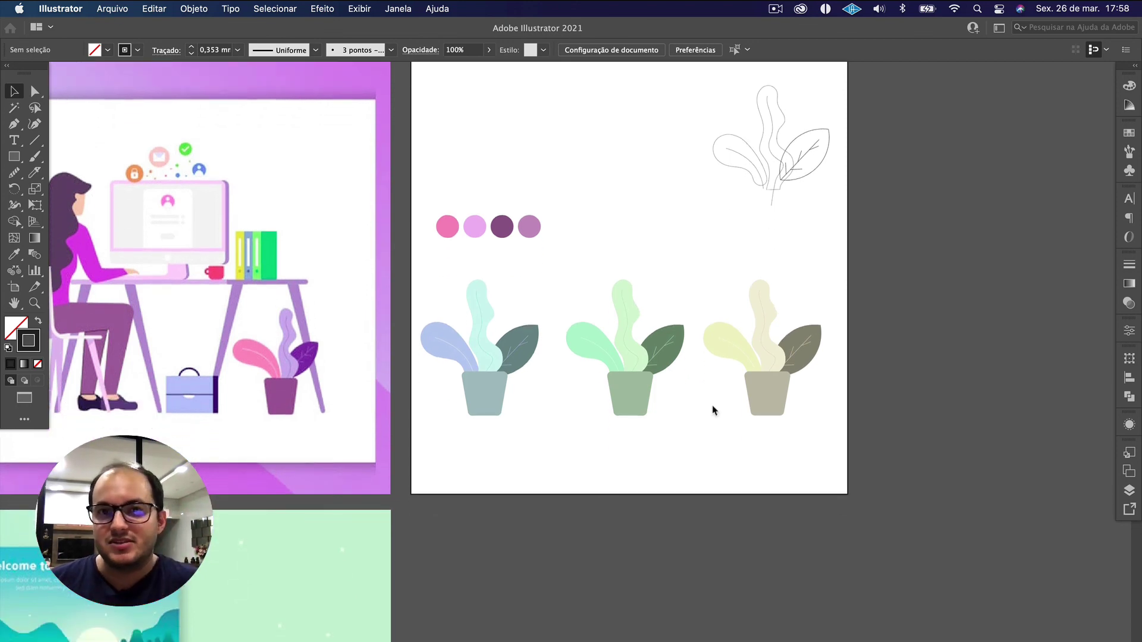
Step: Select the four palette circles and set the Color Guide's harmony rule to Complementar 2
drag(581, 265, 440, 193)
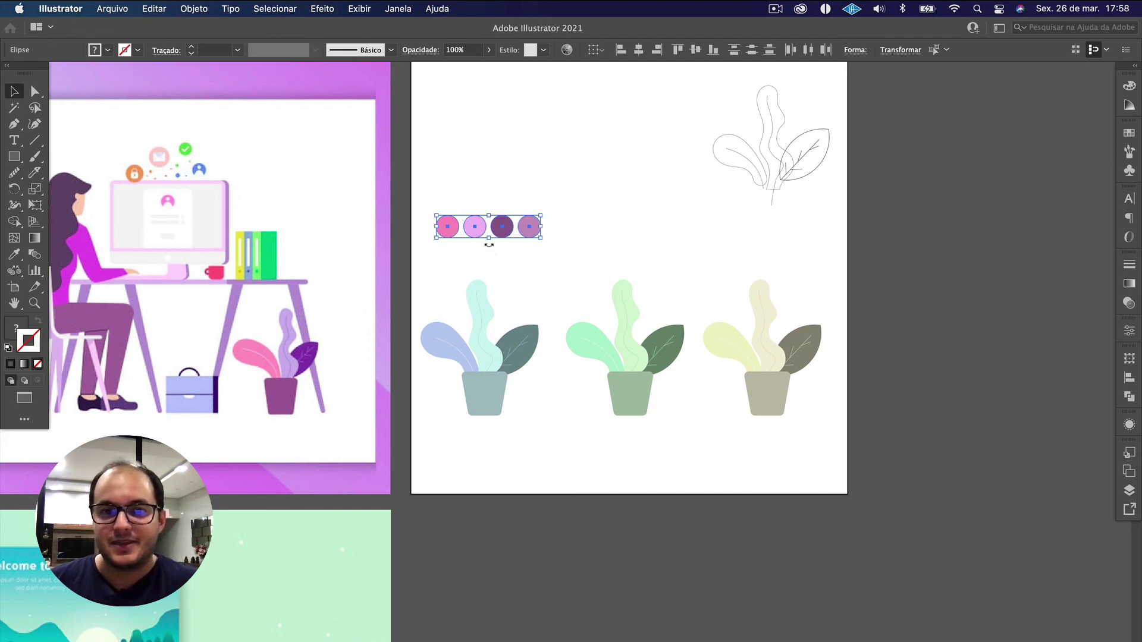
click(1130, 105)
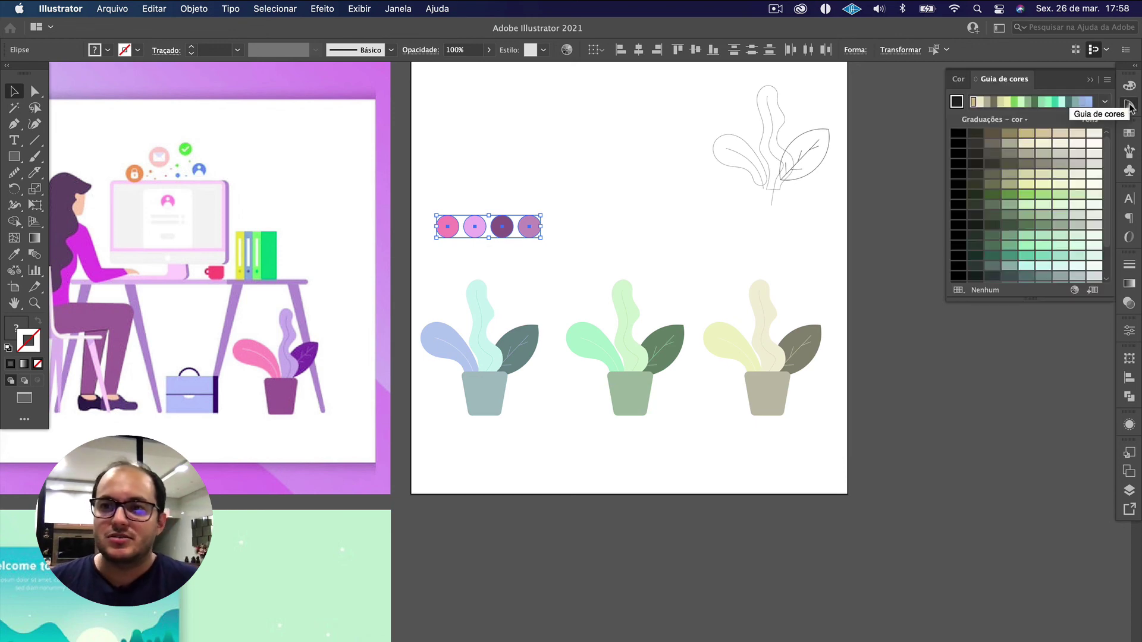
click(1106, 102)
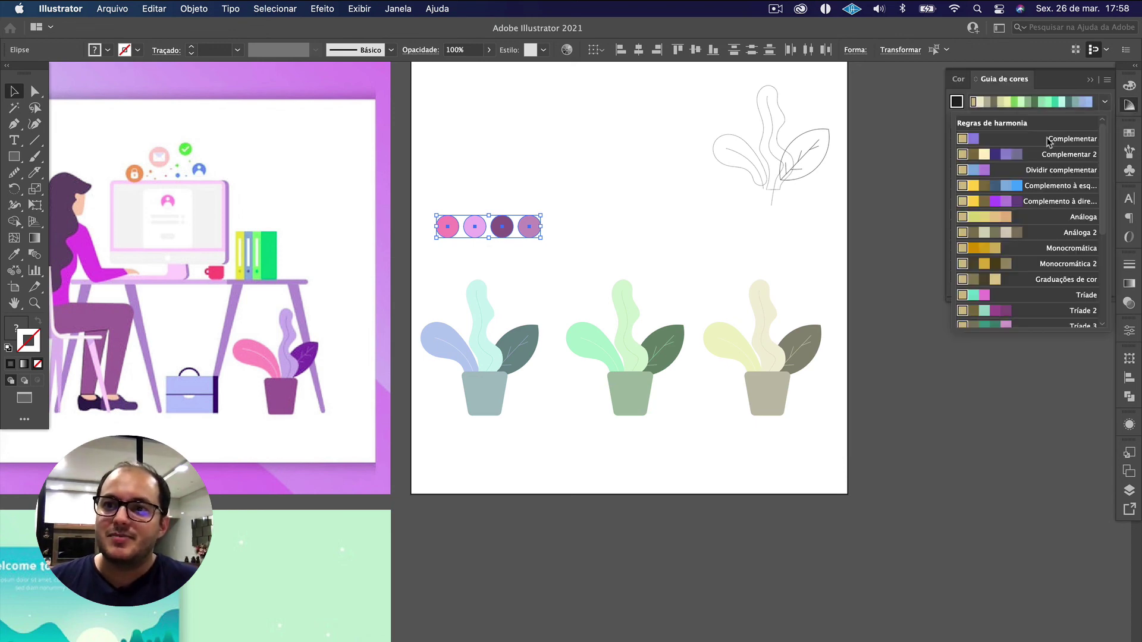
click(985, 155)
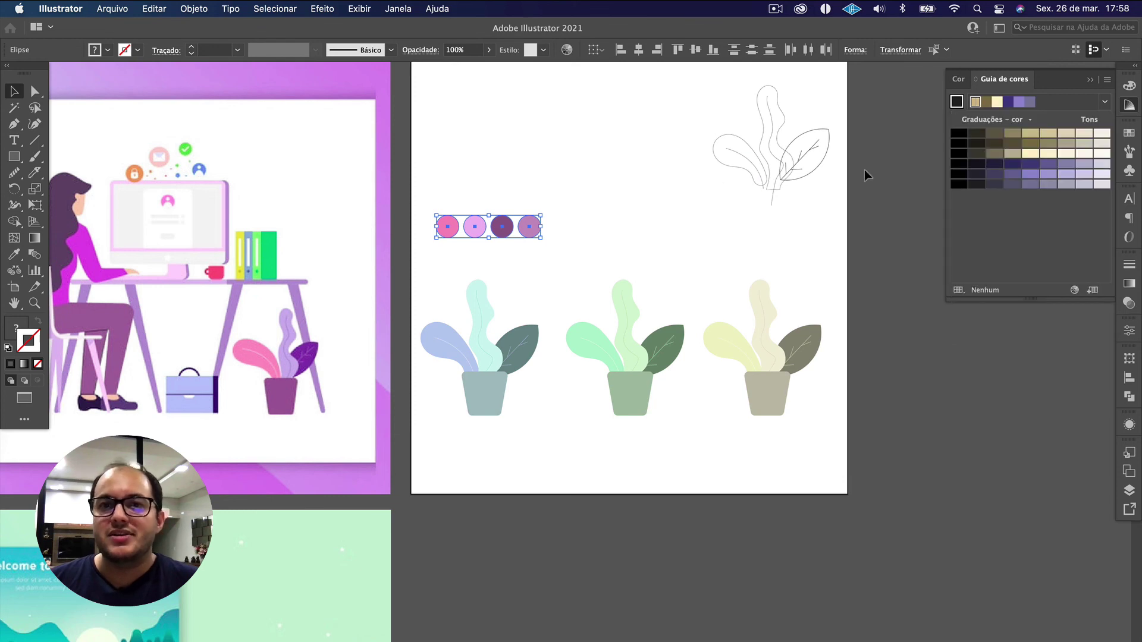
Step: Undo the joint recoloring of the three plants and deselect them
key(super+z)
key(super+z)
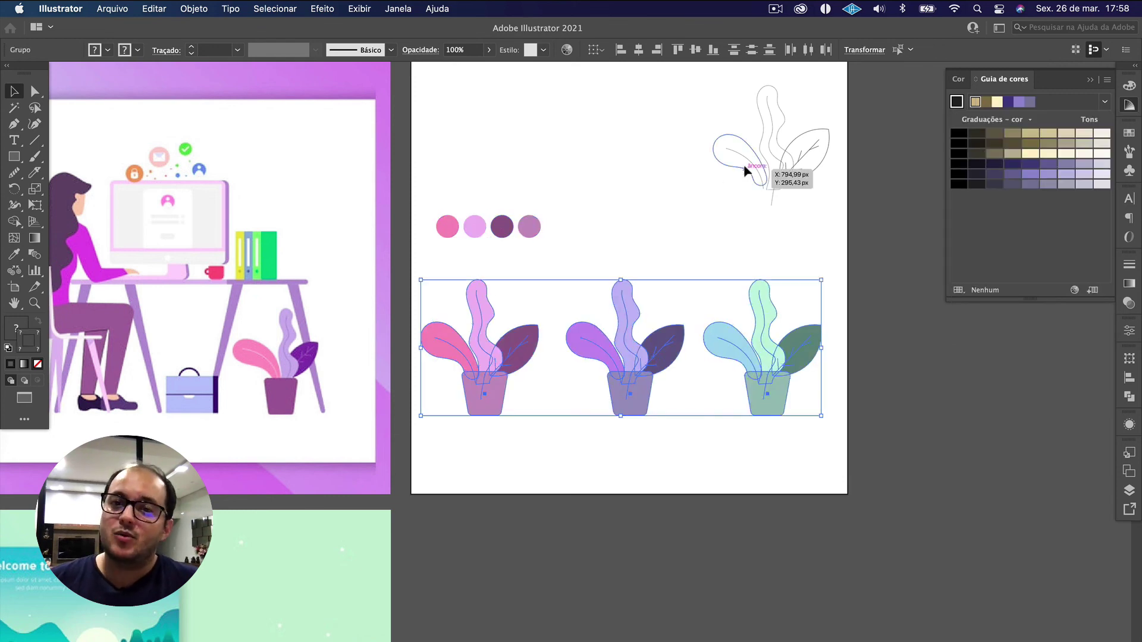
click(617, 256)
scroll(672, 247, right, 3)
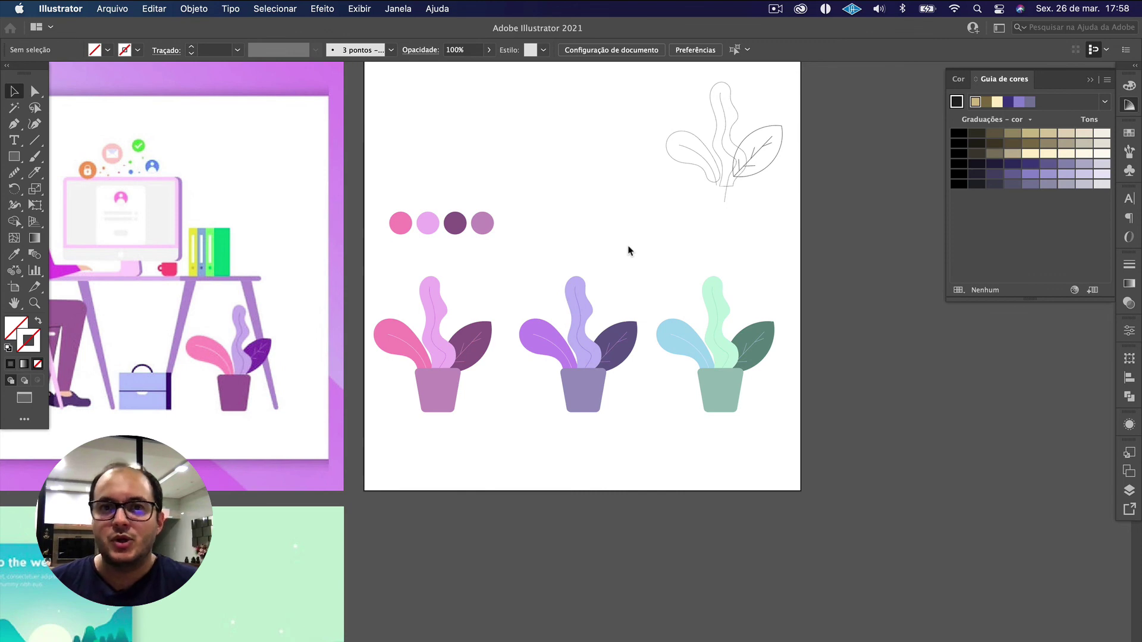